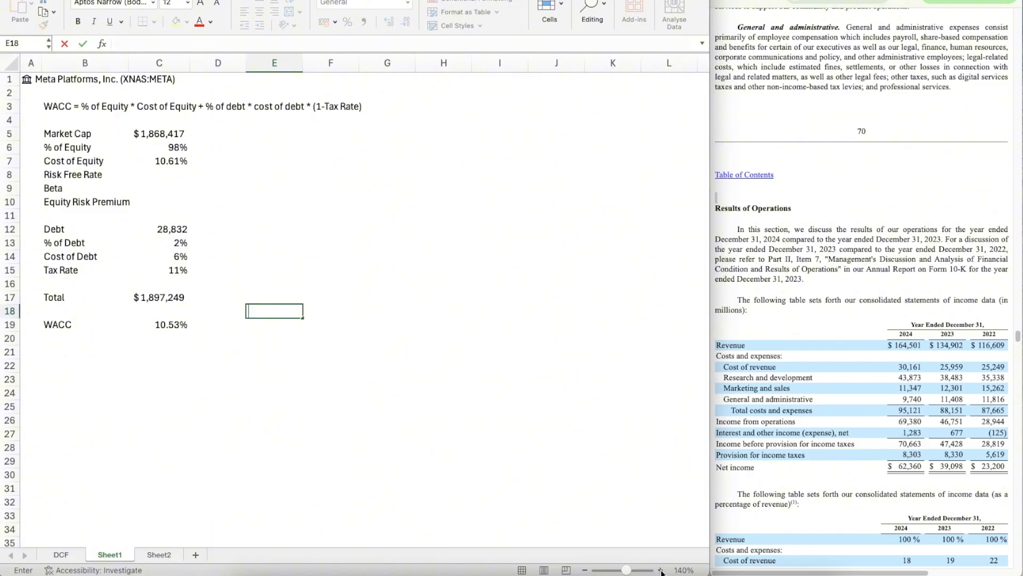
# Step: Inspect the WACC formula in cell C19 of Sheet1
pyautogui.click(271, 376)
pyautogui.click(152, 325)
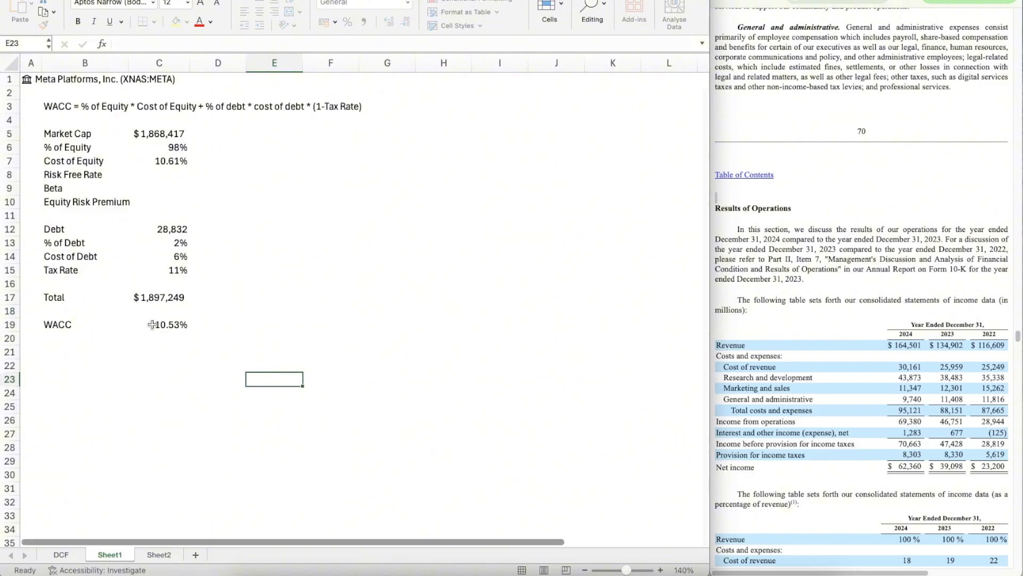
pyautogui.doubleClick(152, 325)
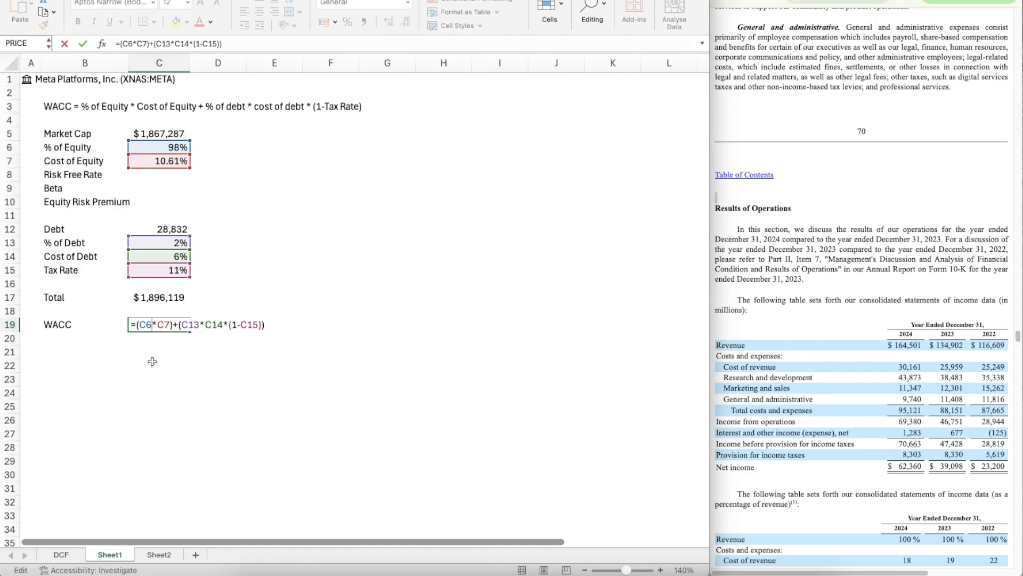
pyautogui.press('Escape')
pyautogui.click(195, 342)
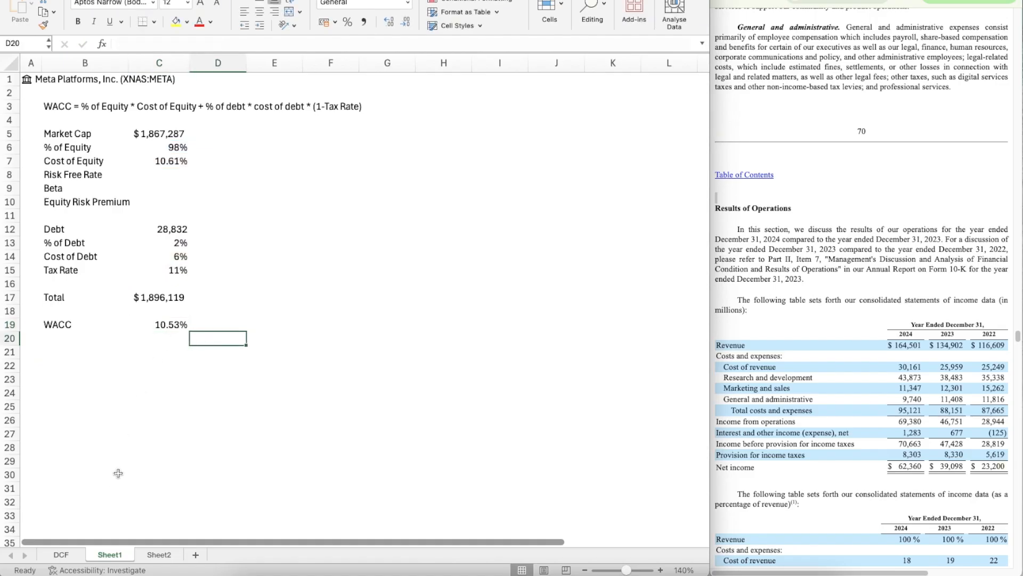
# Step: Hide the gridlines on the DCF sheet and freeze its first column
pyautogui.click(70, 558)
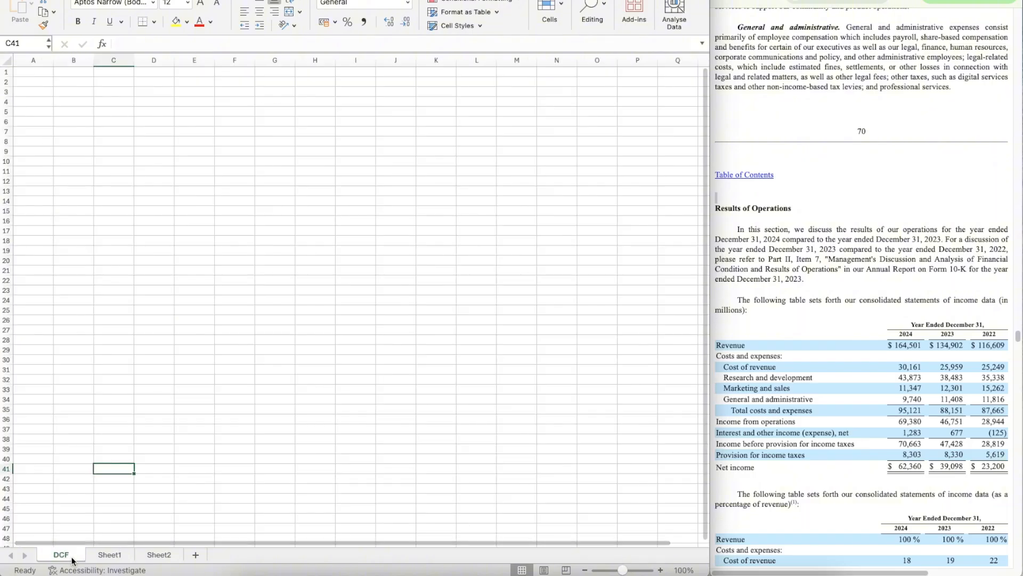
pyautogui.press('super+alt+r')
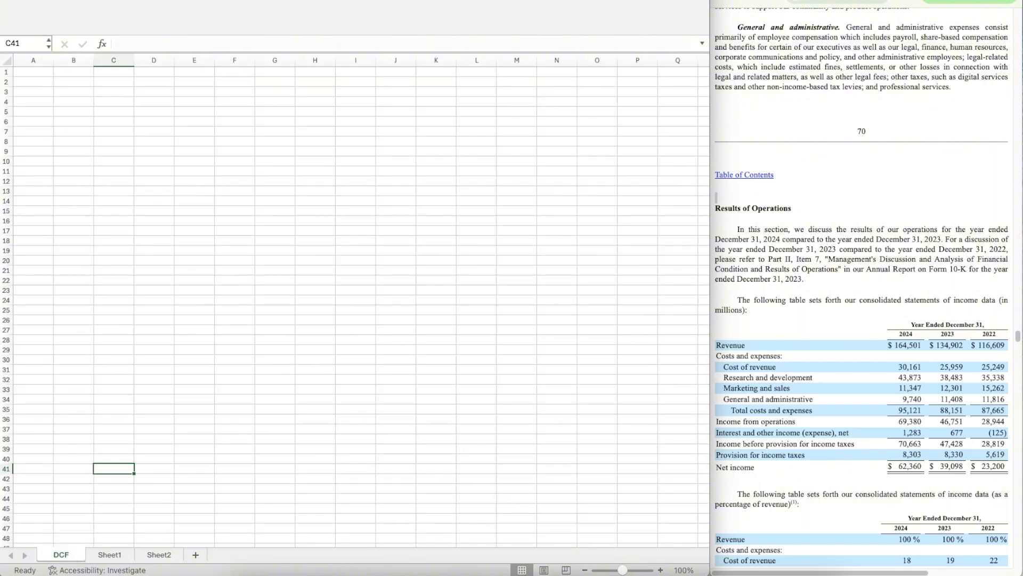
pyautogui.press('super+alt+r')
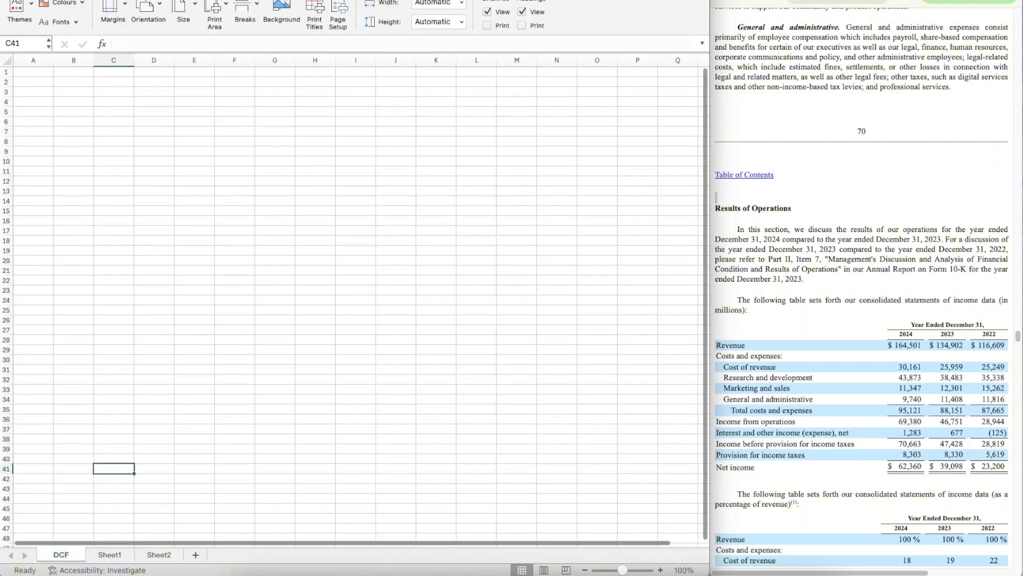
pyautogui.click(487, 11)
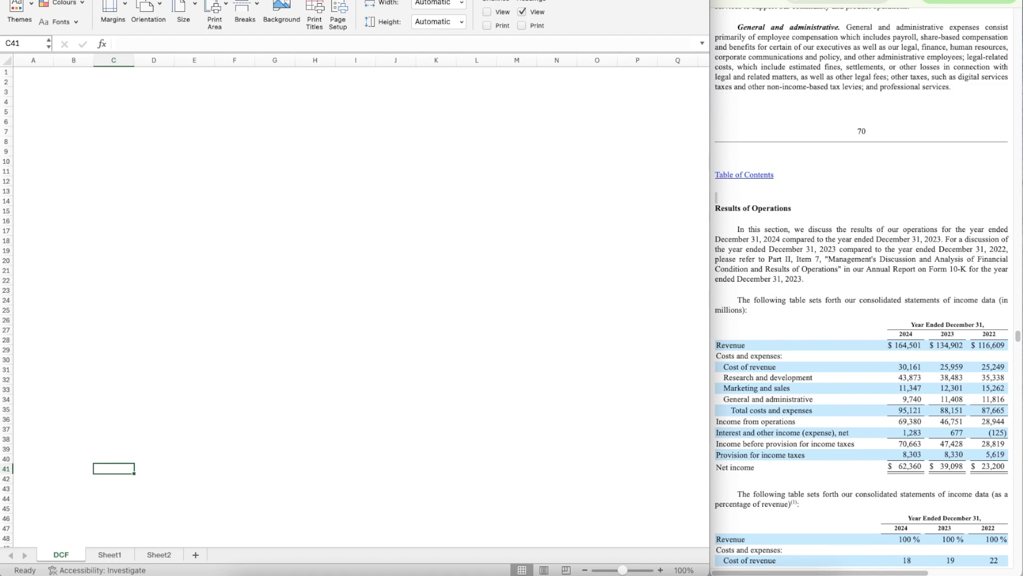
pyautogui.click(277, 1)
pyautogui.click(514, 15)
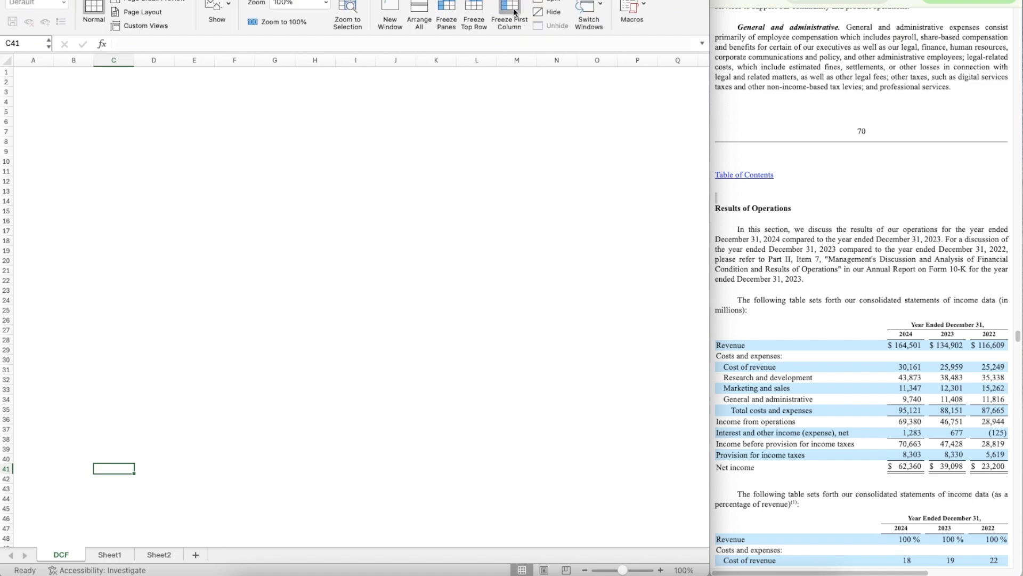
# Step: Insert a column before column A, narrowing column A and widening column B to about 21.67
pyautogui.rightClick(34, 60)
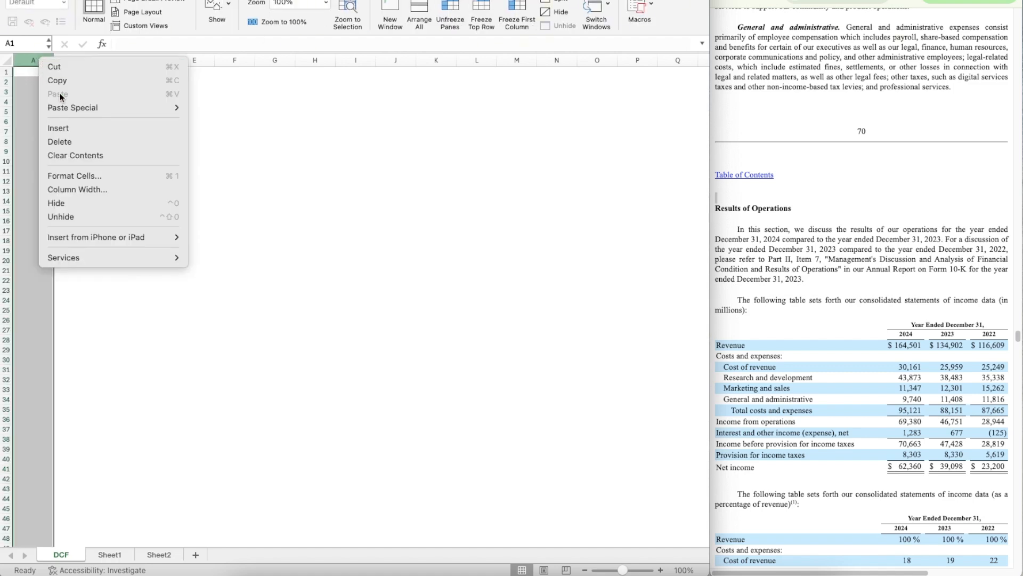
pyautogui.click(70, 130)
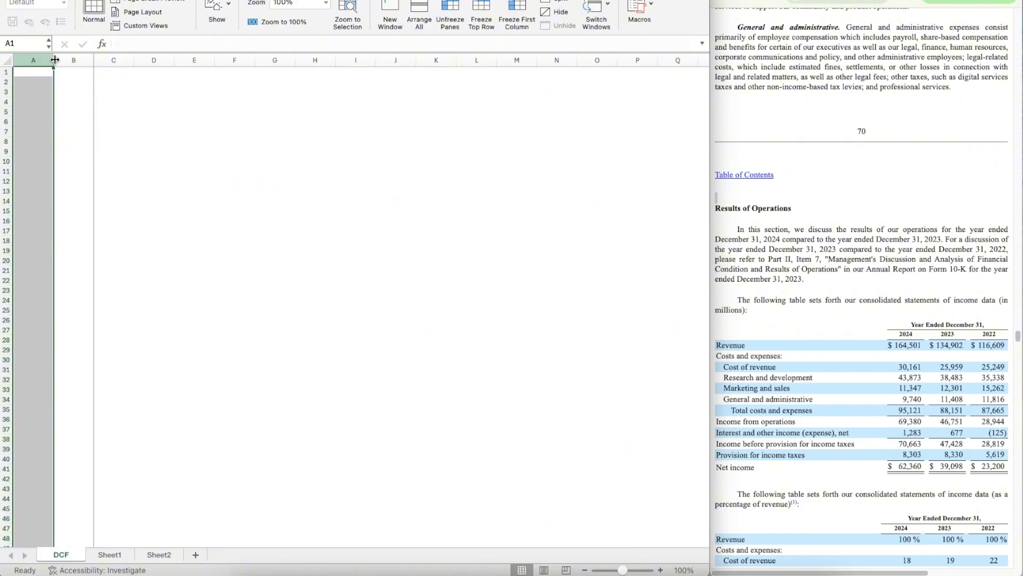
pyautogui.moveTo(53, 59); pyautogui.dragTo(111, 61)
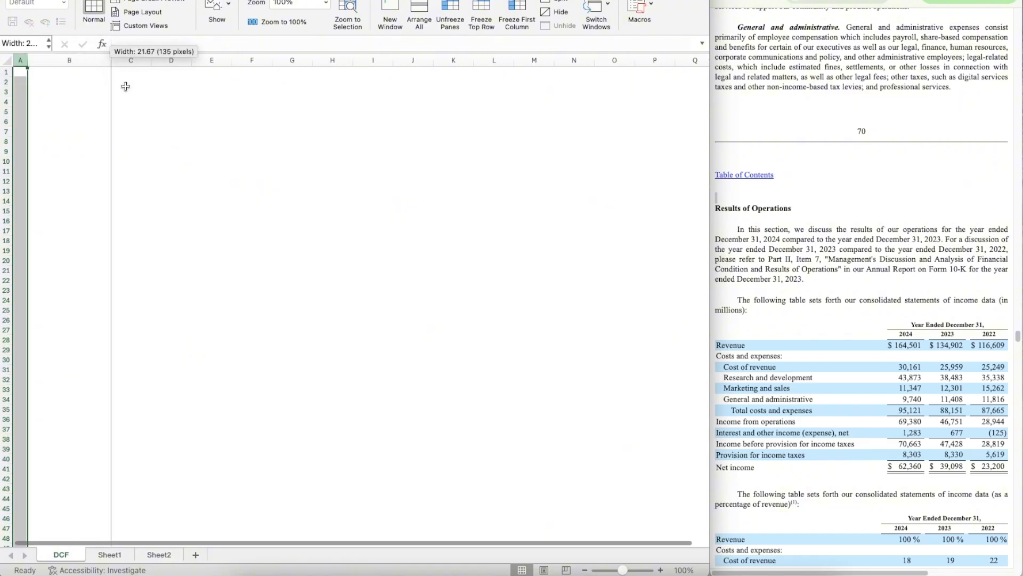
# Step: Enter META in cell A1 of the DCF sheet
pyautogui.click(22, 73)
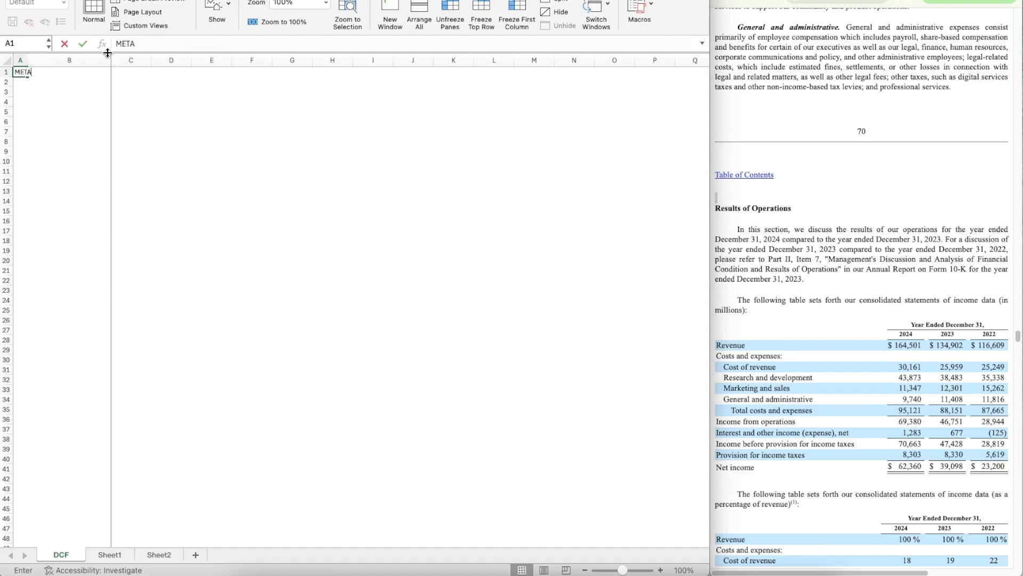
pyautogui.write('META')
pyautogui.press('Return')
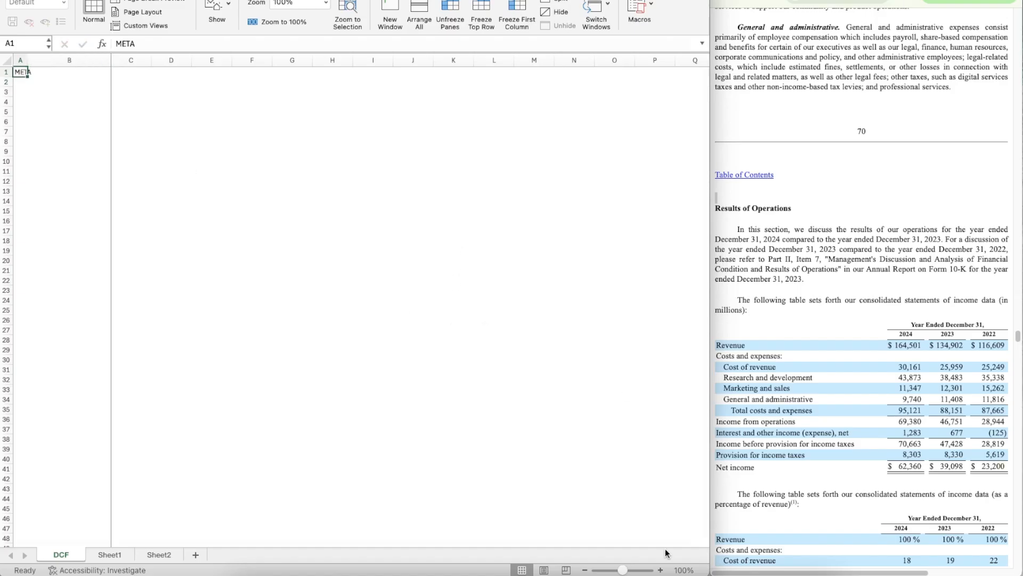
# Step: Convert A1 to the Stocks data type, matching it to Meta Platforms, Inc. on the Nasdaq Stock Market
pyautogui.click(660, 569)
pyautogui.click(660, 569)
pyautogui.click(660, 569)
pyautogui.click(660, 570)
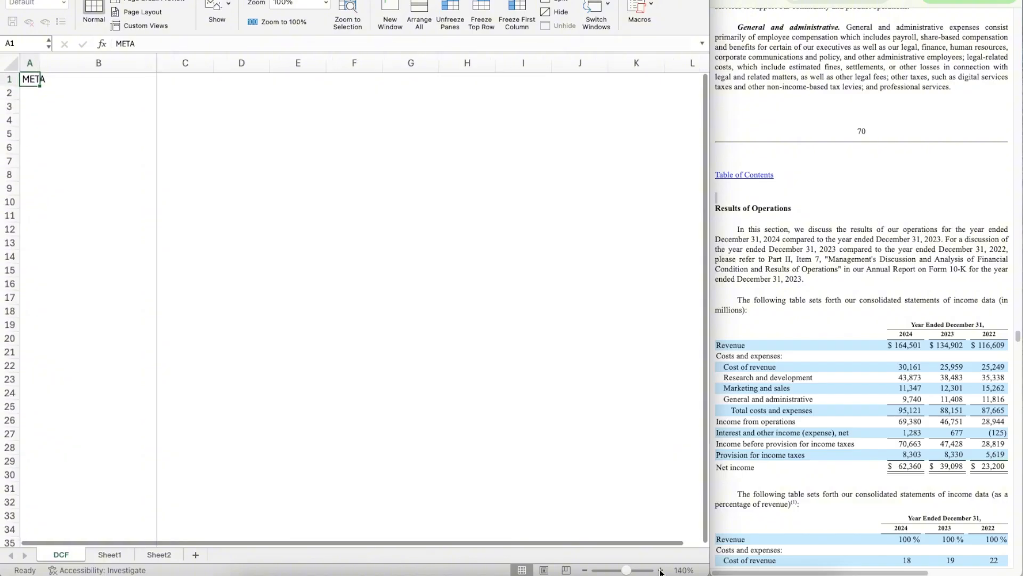
pyautogui.click(660, 570)
pyautogui.click(660, 570)
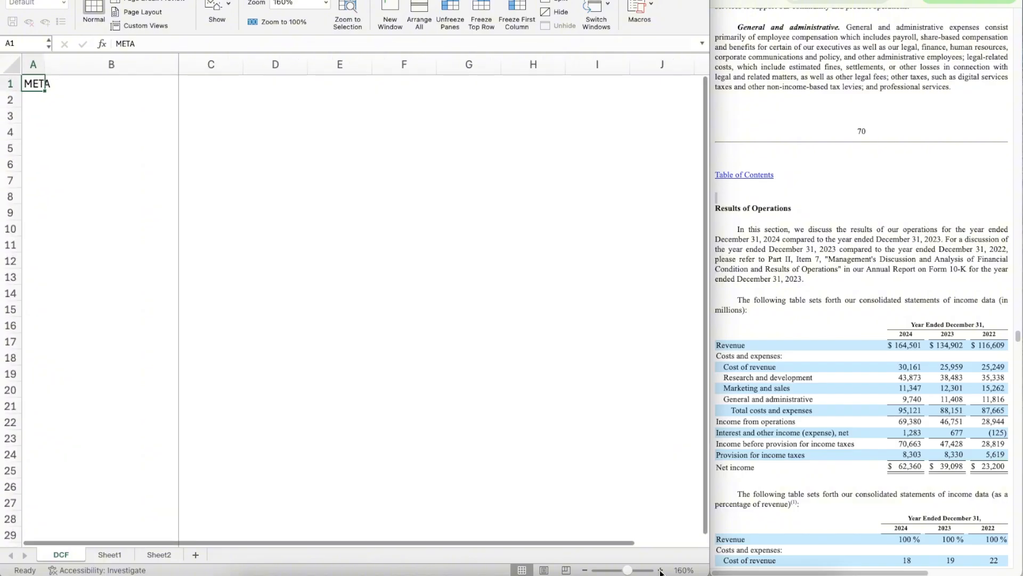
pyautogui.click(234, 168)
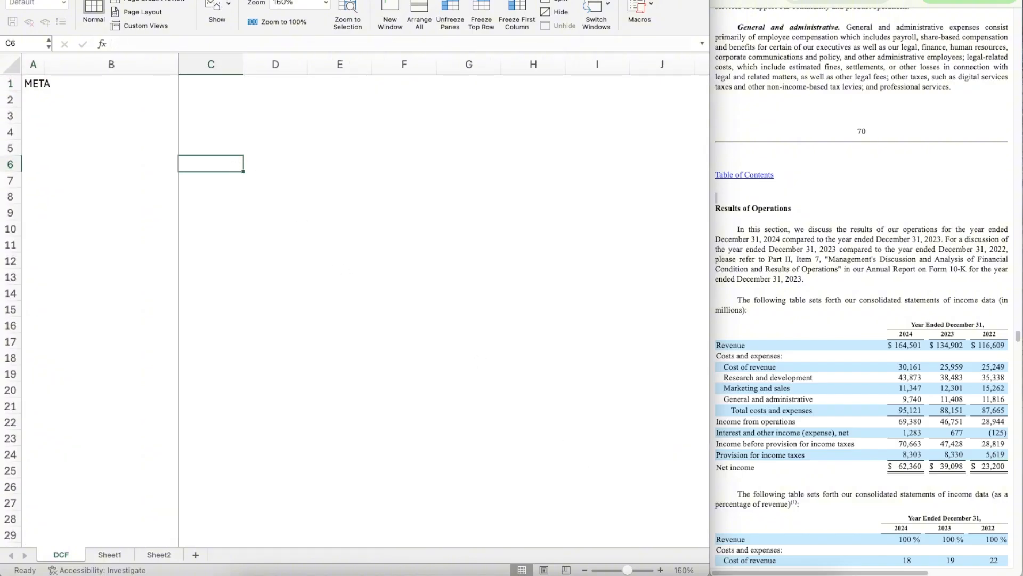
pyautogui.click(38, 84)
pyautogui.click(198, 2)
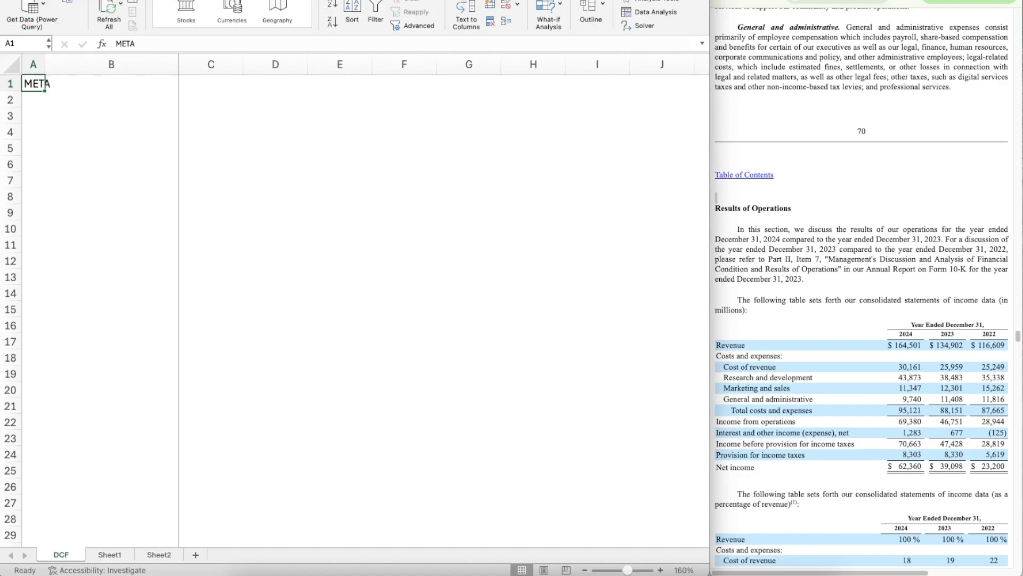
pyautogui.click(197, 10)
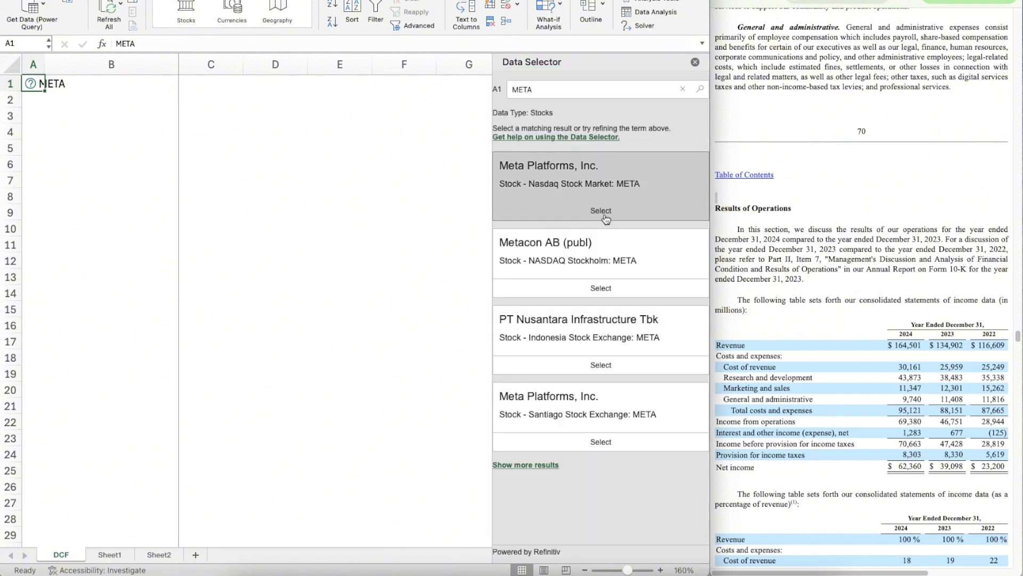
pyautogui.click(602, 211)
# Step: Enter the labels Ticker in C3 and Date in C4
pyautogui.click(212, 112)
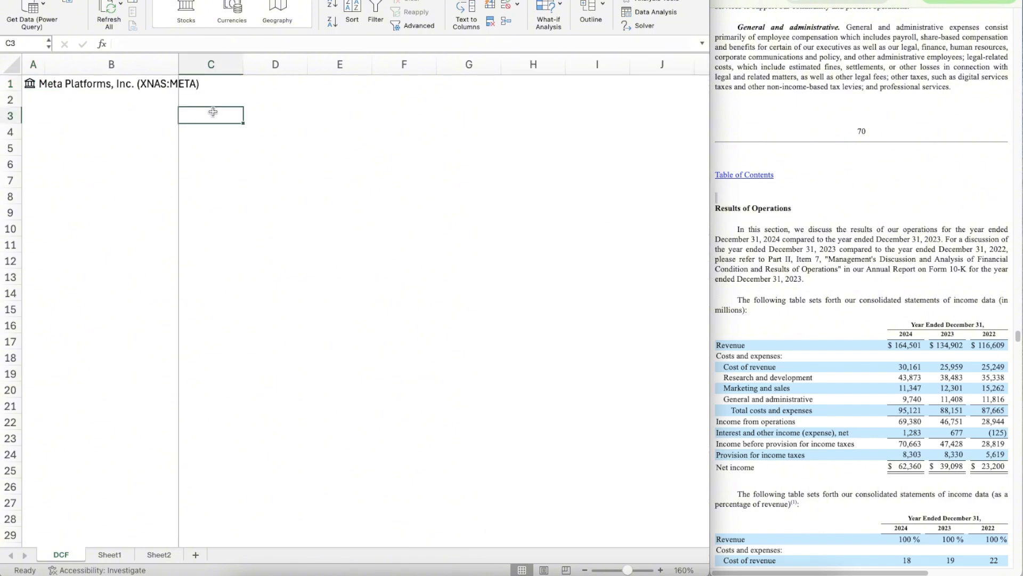
pyautogui.write('Ticker')
pyautogui.press('Return')
pyautogui.write('Date')
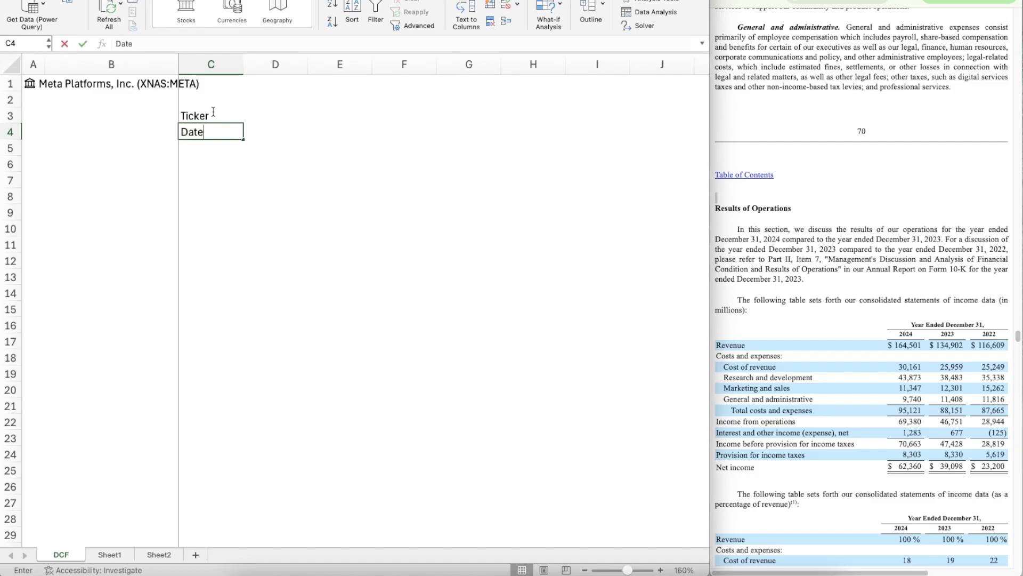
pyautogui.press('Tab')
# Step: Format D3:D4 with fine dotted outline and inside borders and a light orange background fill
pyautogui.press('Up')
pyautogui.hotkey('shift', 'Down')
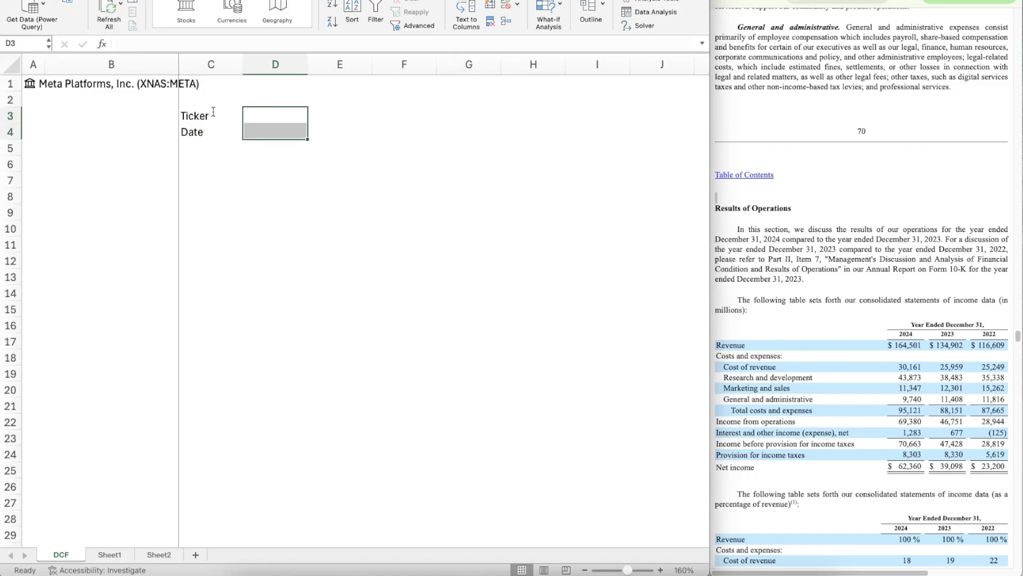
pyautogui.press('super+1')
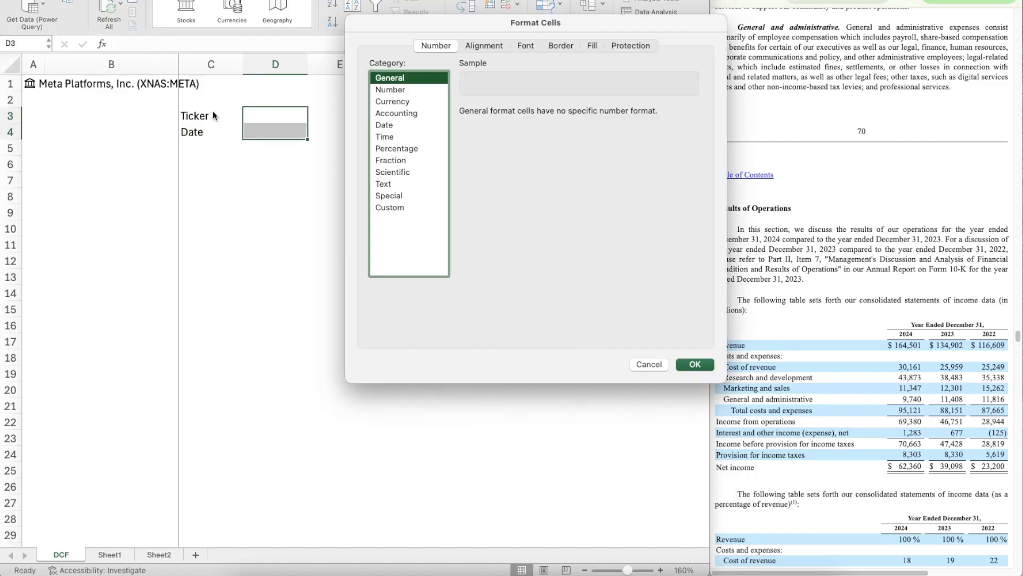
pyautogui.click(561, 46)
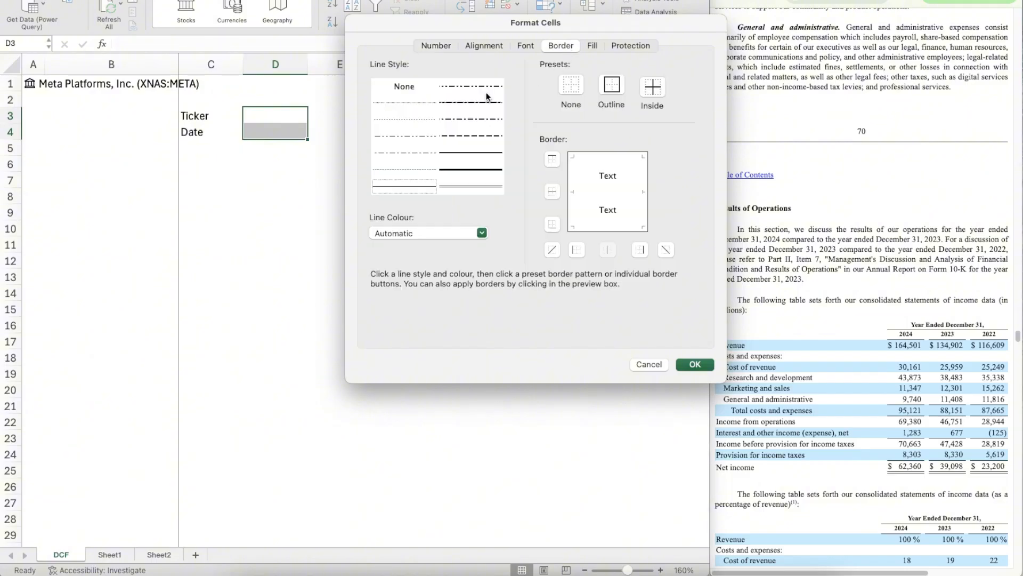
pyautogui.click(405, 102)
pyautogui.click(611, 84)
pyautogui.click(652, 86)
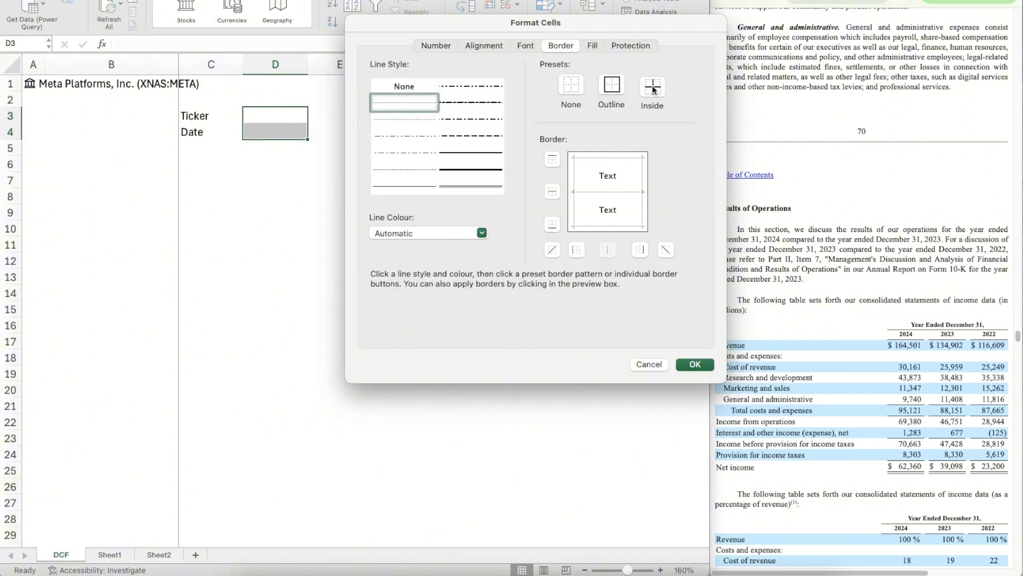
pyautogui.click(593, 46)
pyautogui.click(433, 94)
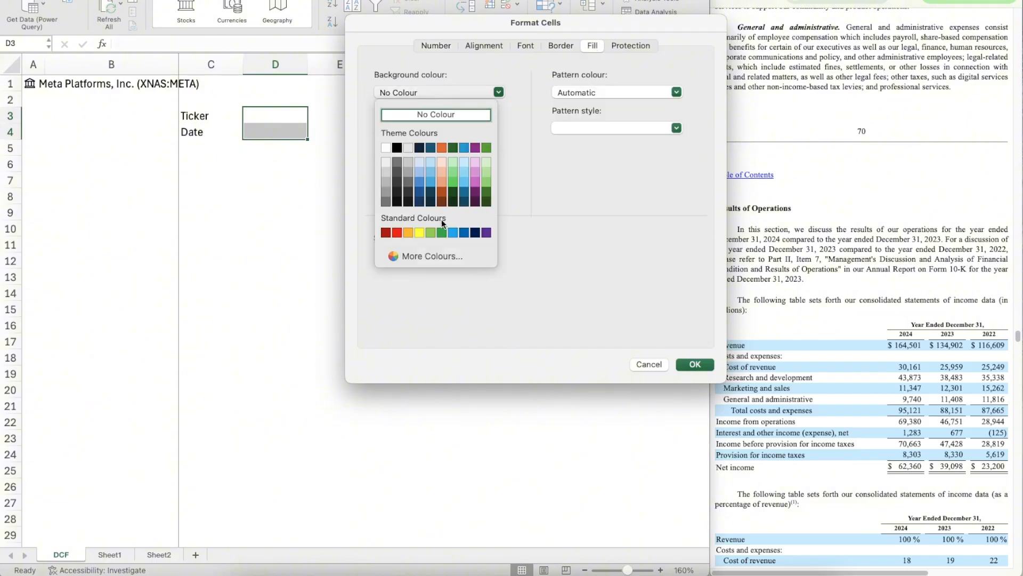
pyautogui.click(441, 162)
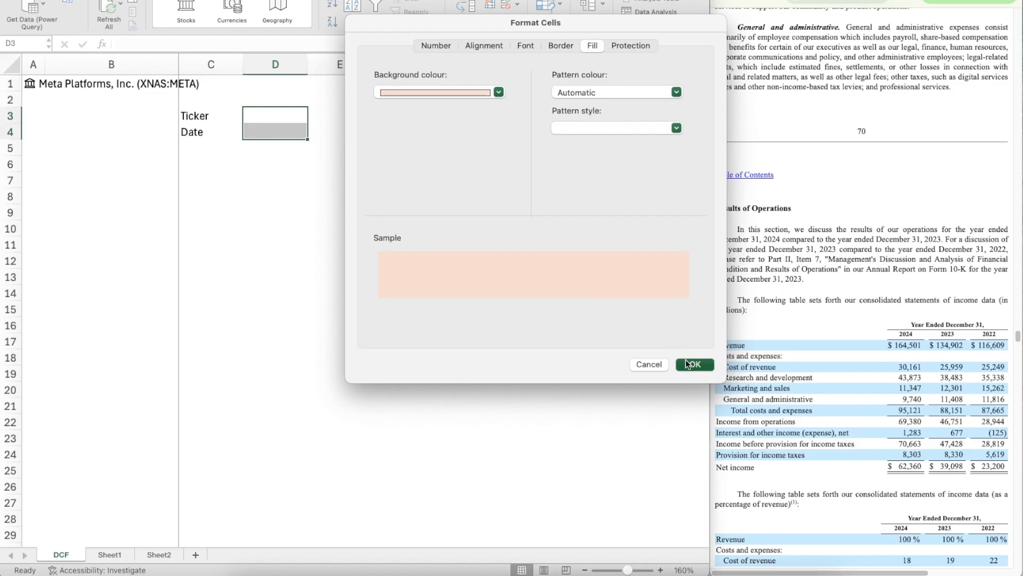
pyautogui.press('Return')
# Step: Enter the labels Current in F3 and Implied in F4
pyautogui.click(379, 114)
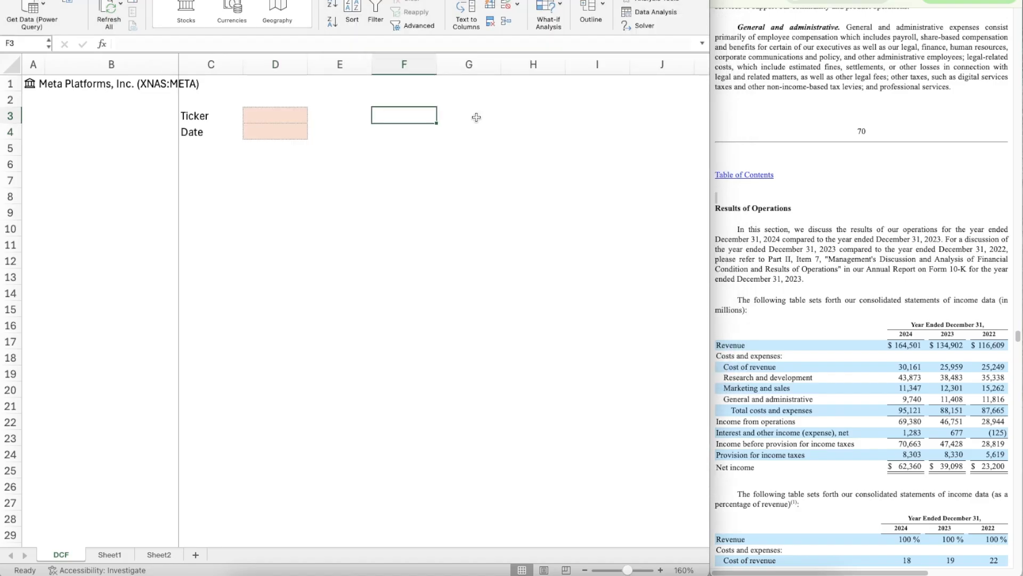
pyautogui.write('Current')
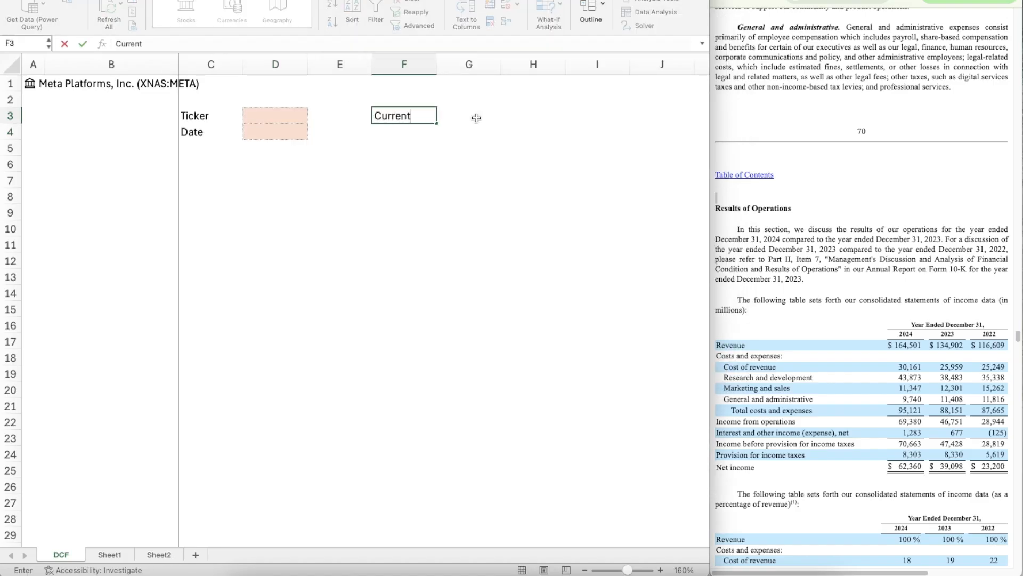
pyautogui.press('Return')
pyautogui.write('Implied')
pyautogui.press('Return')
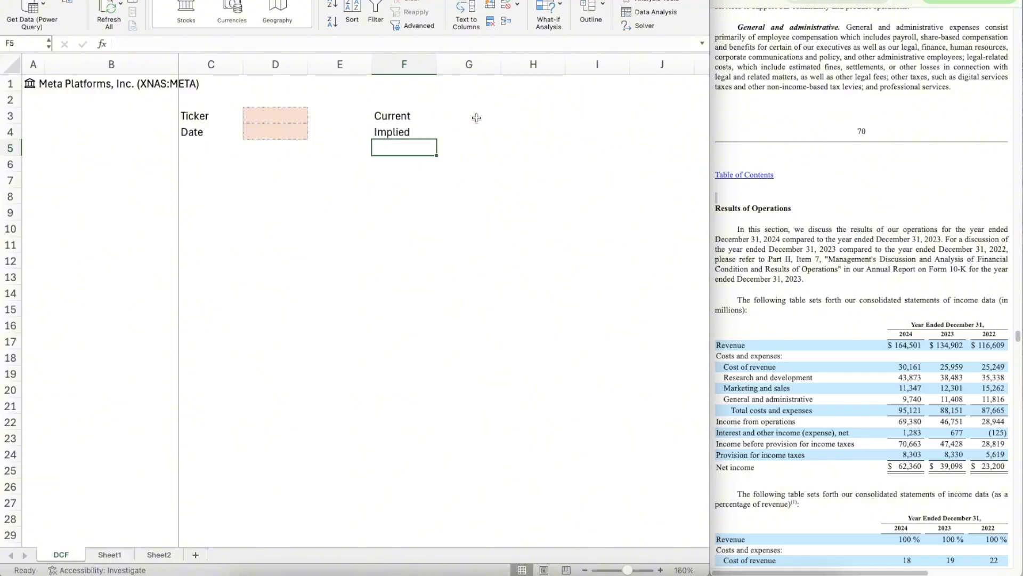
# Step: Enter the label Up/Down in I4, on the same row as Implied
pyautogui.press('Up')
pyautogui.press('Right')
pyautogui.press('Right')
pyautogui.press('Right')
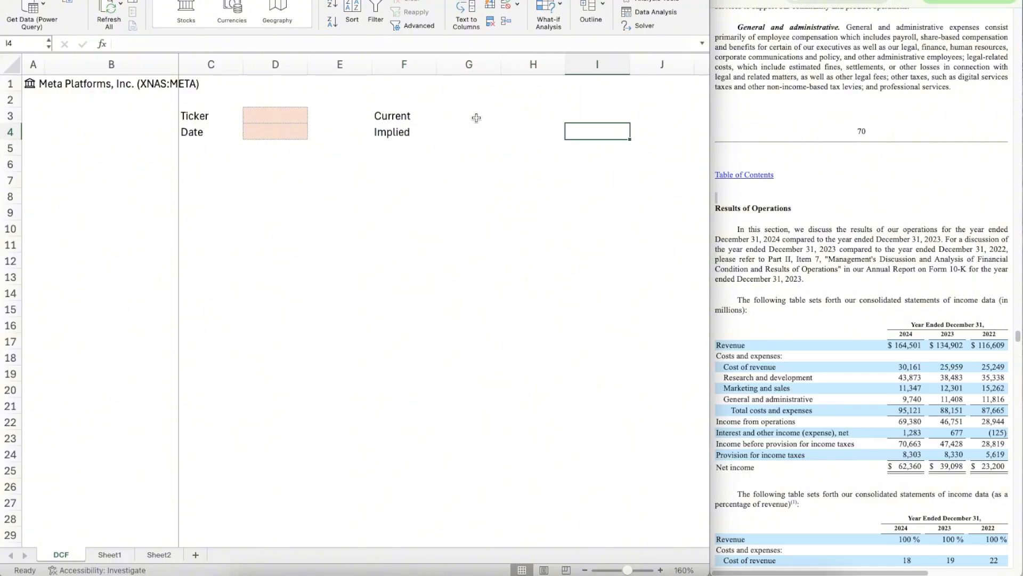
pyautogui.write('Up.')
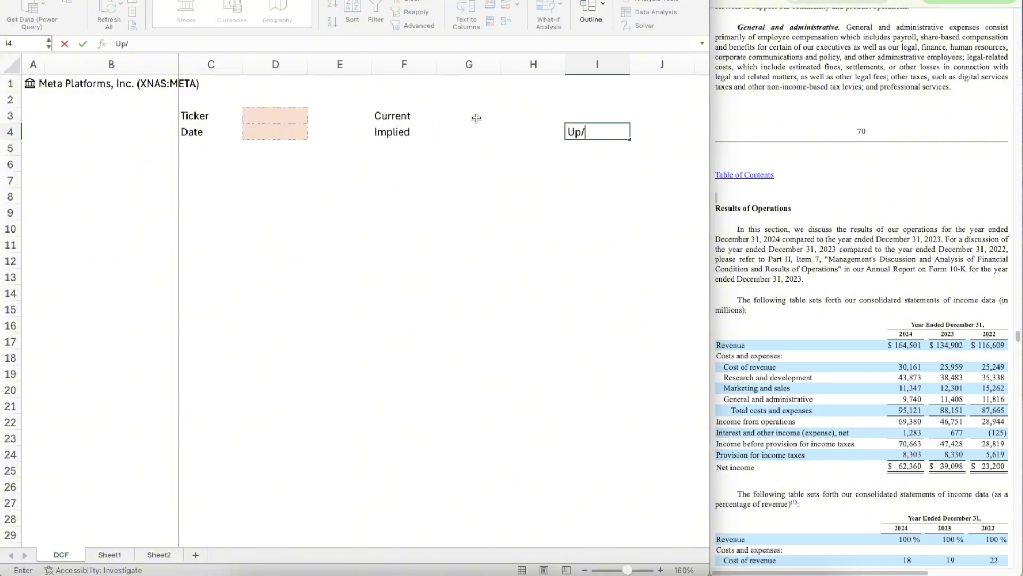
pyautogui.write('Down')
pyautogui.press('Return')
# Step: Copy the formatted input cells D3:D4 to G3:G4 beside the Current and Implied labels
pyautogui.press('Left')
pyautogui.press('Left')
pyautogui.press('Left')
pyautogui.press('Left')
pyautogui.press('Left')
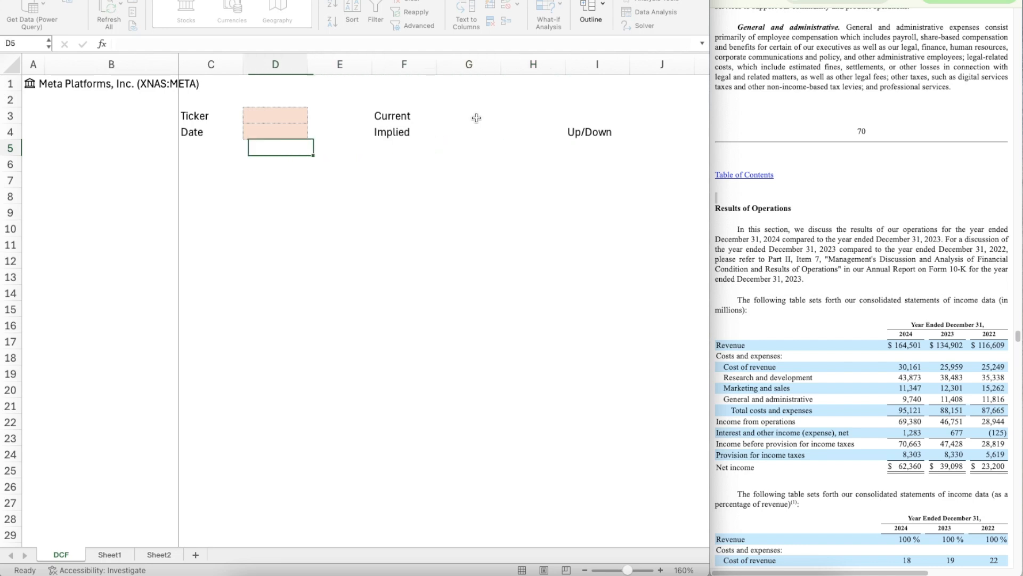
pyautogui.press('Up')
pyautogui.hotkey('shift', 'Up')
pyautogui.press('super+c')
pyautogui.press('Right')
pyautogui.press('Right')
pyautogui.press('Right')
pyautogui.press('Up')
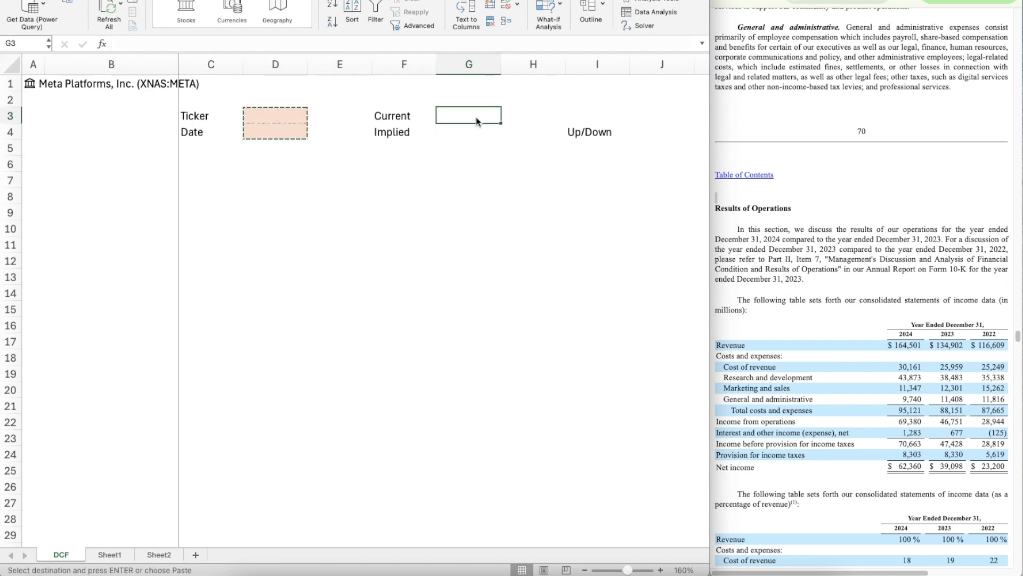
pyautogui.press('super+v')
# Step: Copy the formatted cell G4 to J4 beside the Up/Down label
pyautogui.press('Down')
pyautogui.press('super+c')
pyautogui.press('Right')
pyautogui.press('Right')
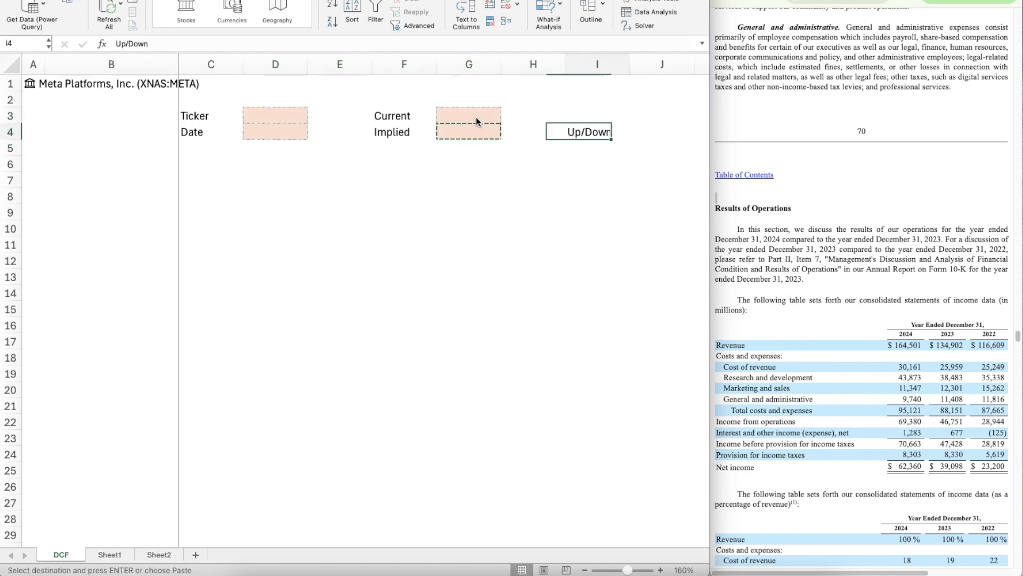
pyautogui.press('Right')
pyautogui.press('super+v')
# Step: Fill the Ticker cell D3 with the Ticker symbol field of the stock in A1, using =A1.[Ticker symbol]
pyautogui.press('Left')
pyautogui.press('Left')
pyautogui.press('Left')
pyautogui.press('Left')
pyautogui.press('Left')
pyautogui.press('Left')
pyautogui.press('Up')
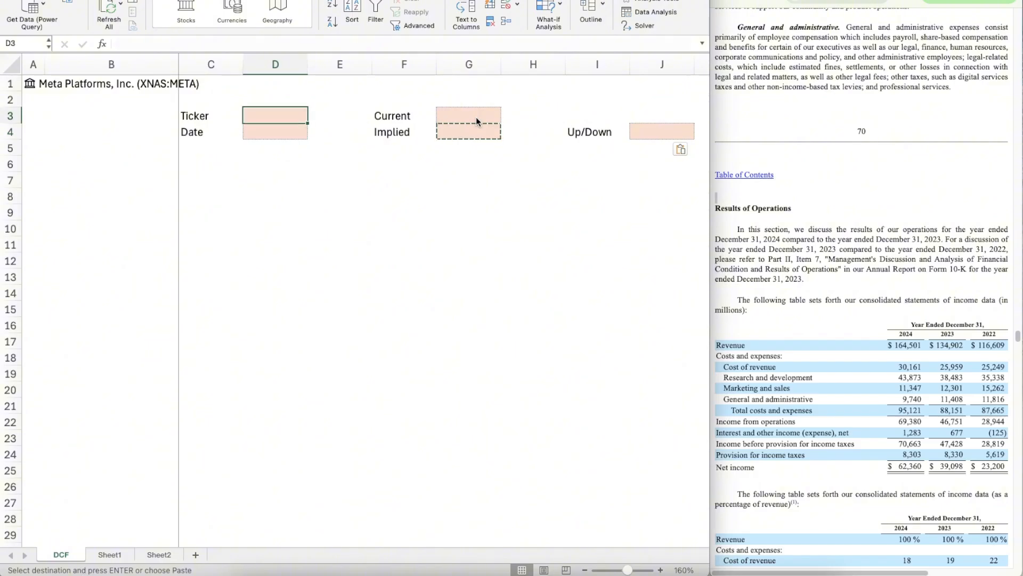
pyautogui.write('=A1')
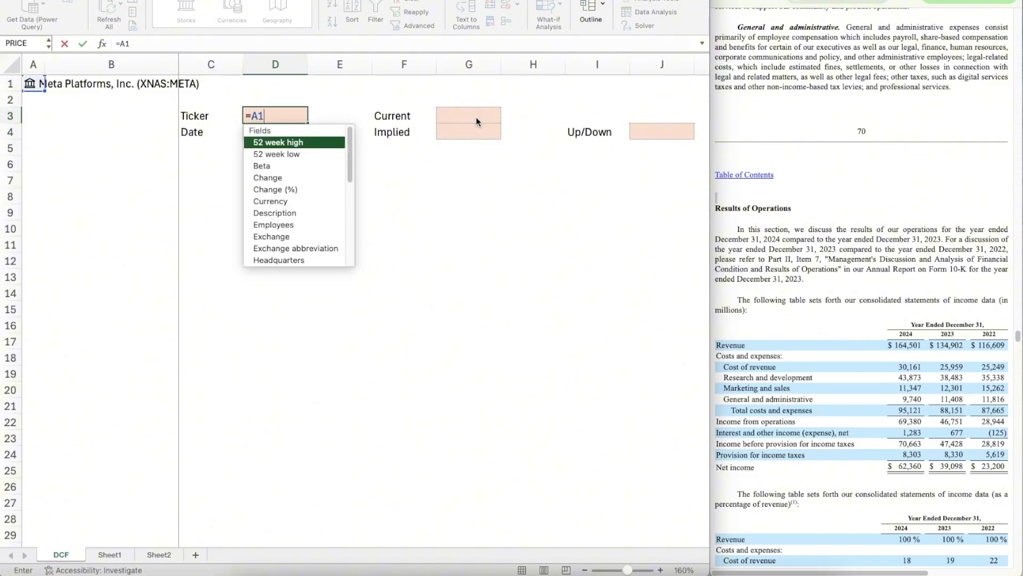
pyautogui.write('.[tic')
pyautogui.press('Tab')
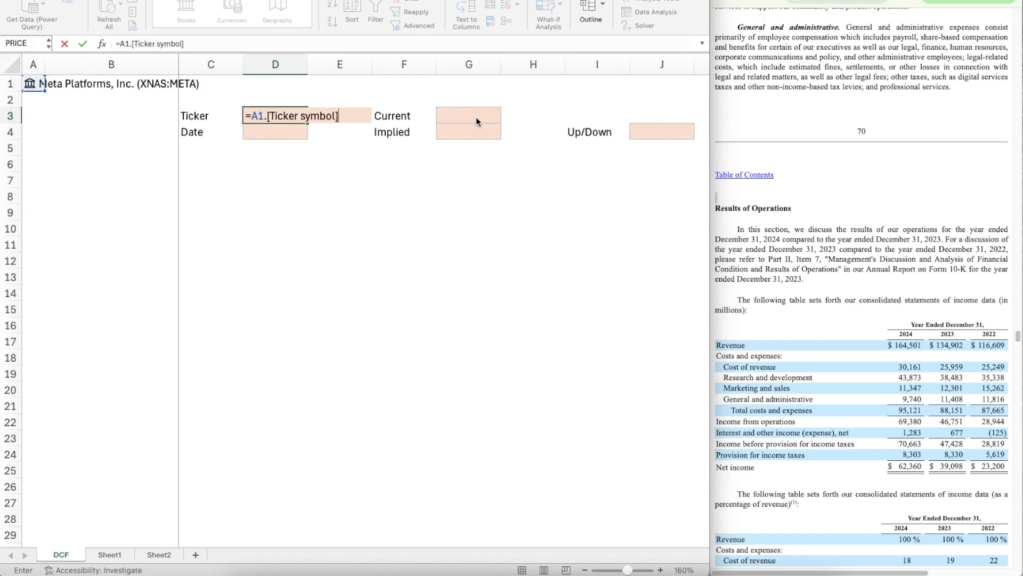
pyautogui.press('Return')
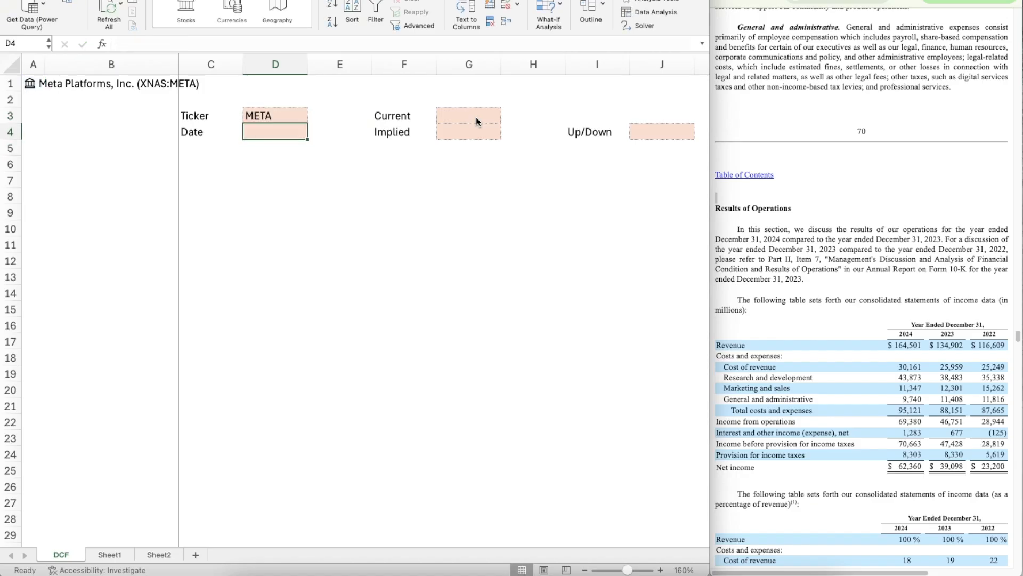
# Step: Enter the date 29/09/2025 in D4
pyautogui.write('29/09')
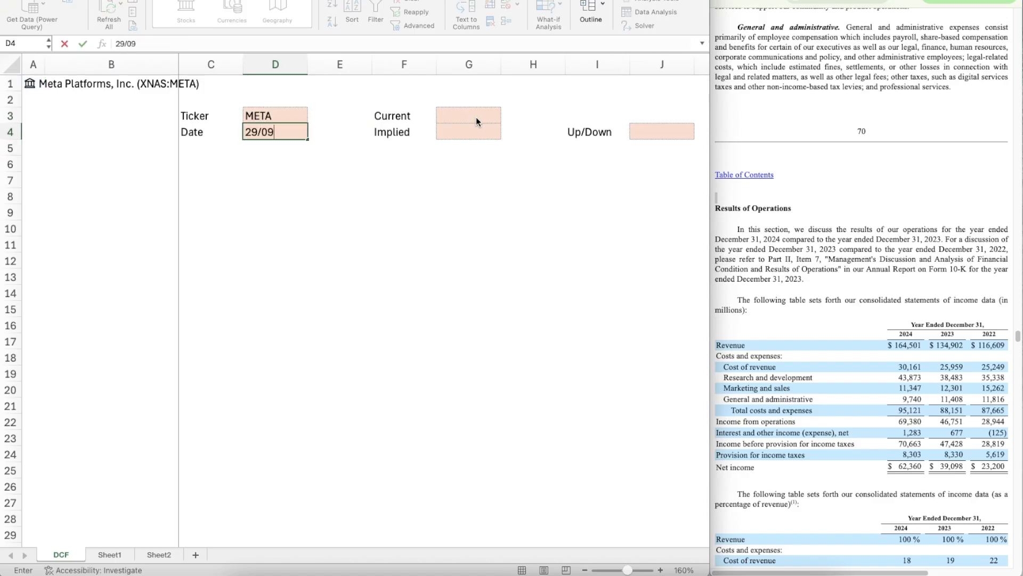
pyautogui.write('/2025')
pyautogui.press('Return')
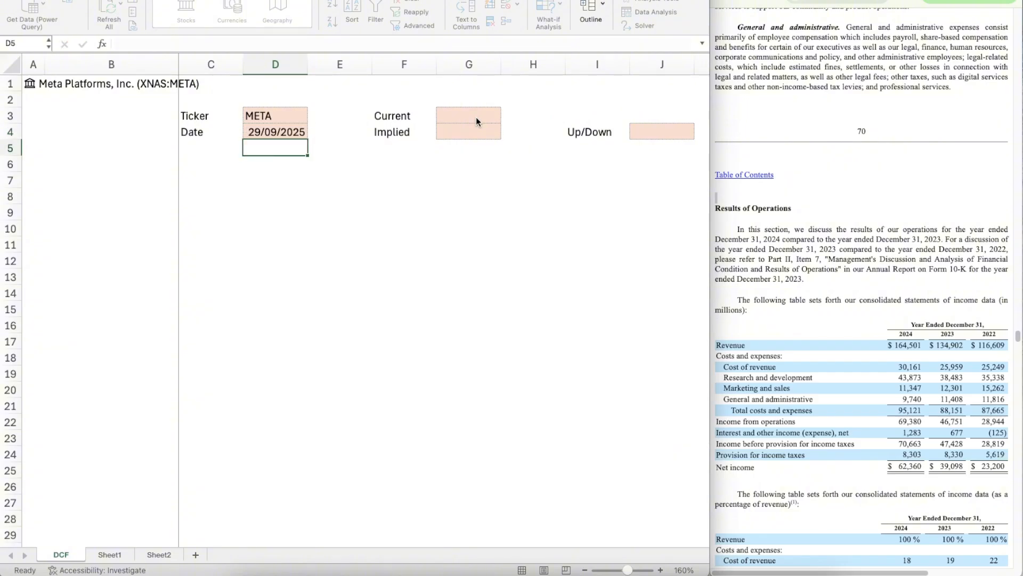
# Step: Fill the Current cell G3 with the Price field of the stock in A1
pyautogui.press('Up')
pyautogui.press('Right')
pyautogui.press('Right')
pyautogui.press('Up')
pyautogui.press('Up')
pyautogui.click(476, 117)
pyautogui.write('=')
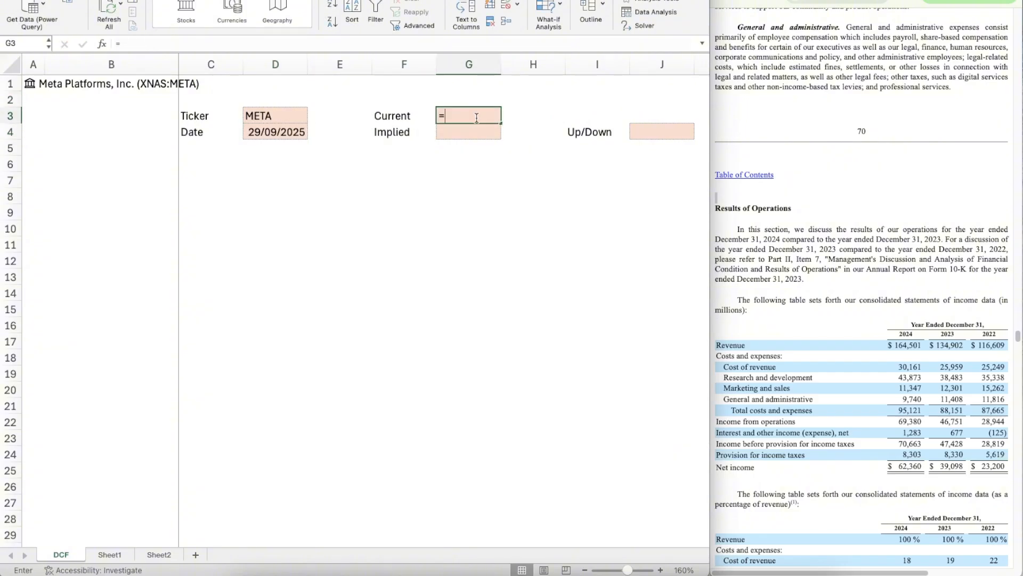
pyautogui.write('a1.[')
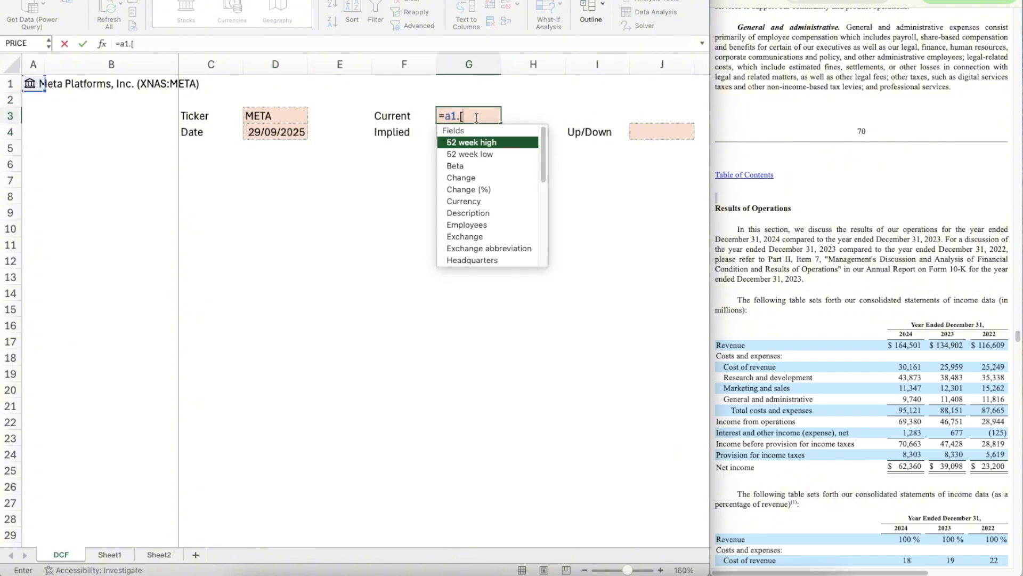
pyautogui.write('pr')
pyautogui.press('Down')
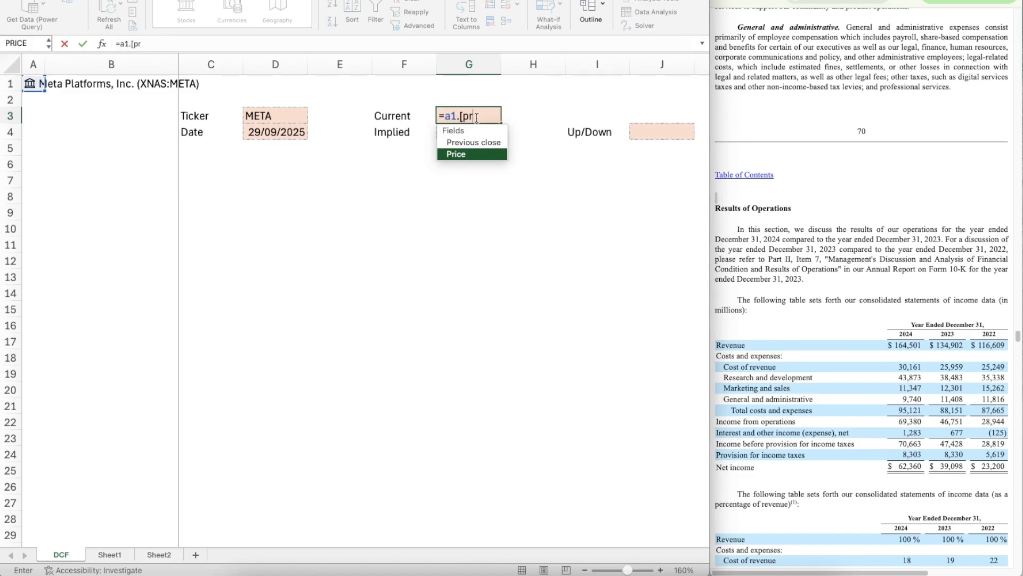
pyautogui.press('Tab')
pyautogui.press('Return')
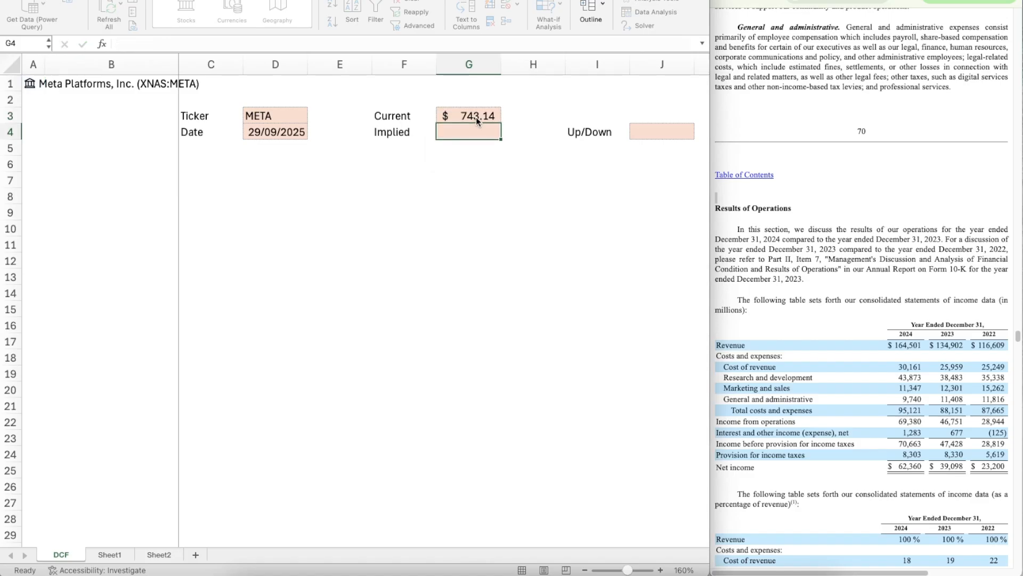
pyautogui.press('Left')
pyautogui.press('Down')
pyautogui.press('Down')
pyautogui.press('Down')
pyautogui.click(538, 139)
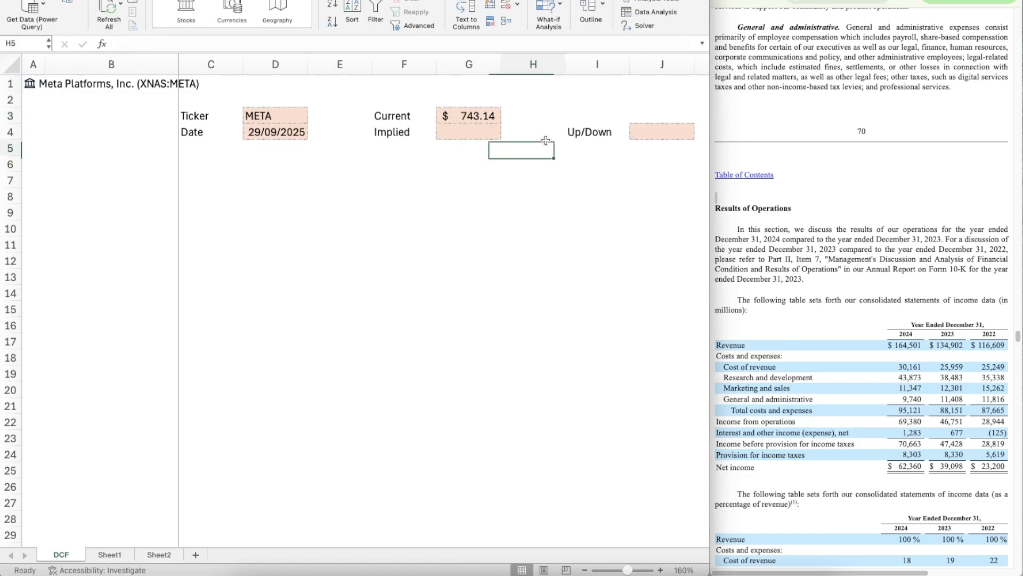
pyautogui.click(479, 184)
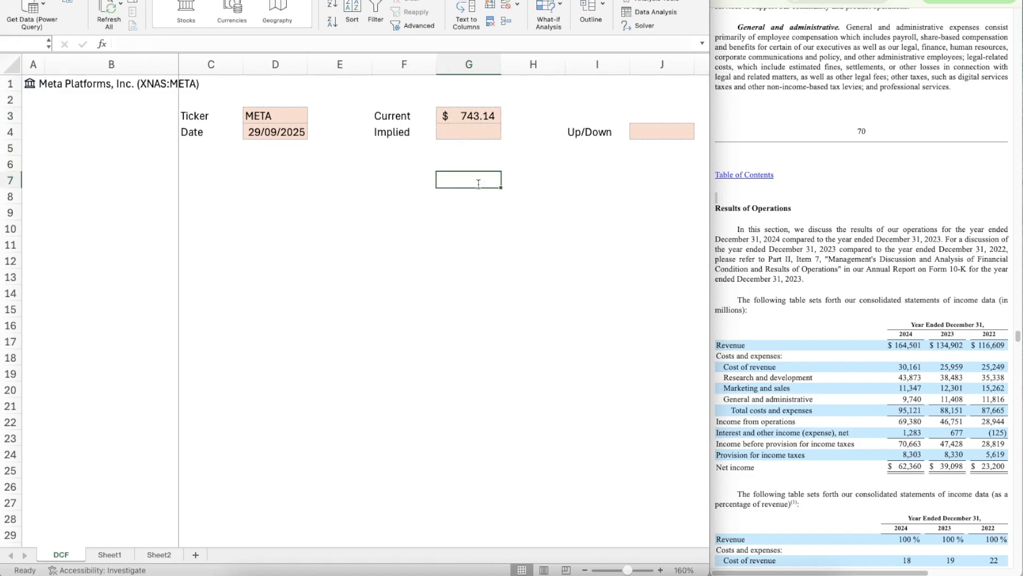
pyautogui.click(423, 153)
pyautogui.click(247, 192)
# Step: Give the range B6:J6 a dark blue theme background colour for a section header band
pyautogui.click(158, 167)
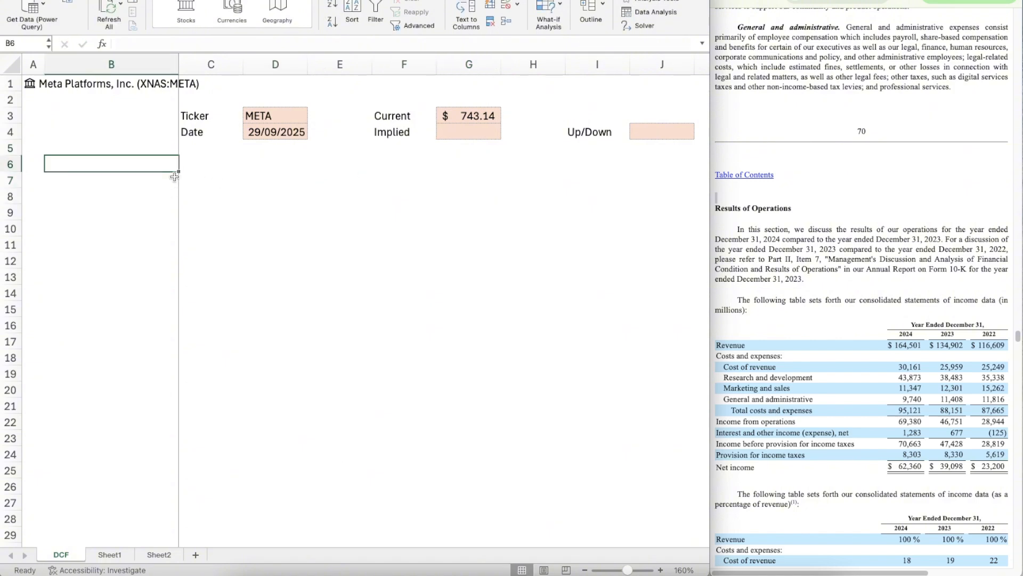
pyautogui.hotkey('shift', 'Right')
pyautogui.hotkey('shift', 'Right')
pyautogui.hotkey('shift', 'Right')
pyautogui.hotkey('shift', 'Right')
pyautogui.hotkey('shift', 'Right')
pyautogui.hotkey('shift', 'Right')
pyautogui.hotkey('shift', 'Right')
pyautogui.hotkey('shift', 'Right')
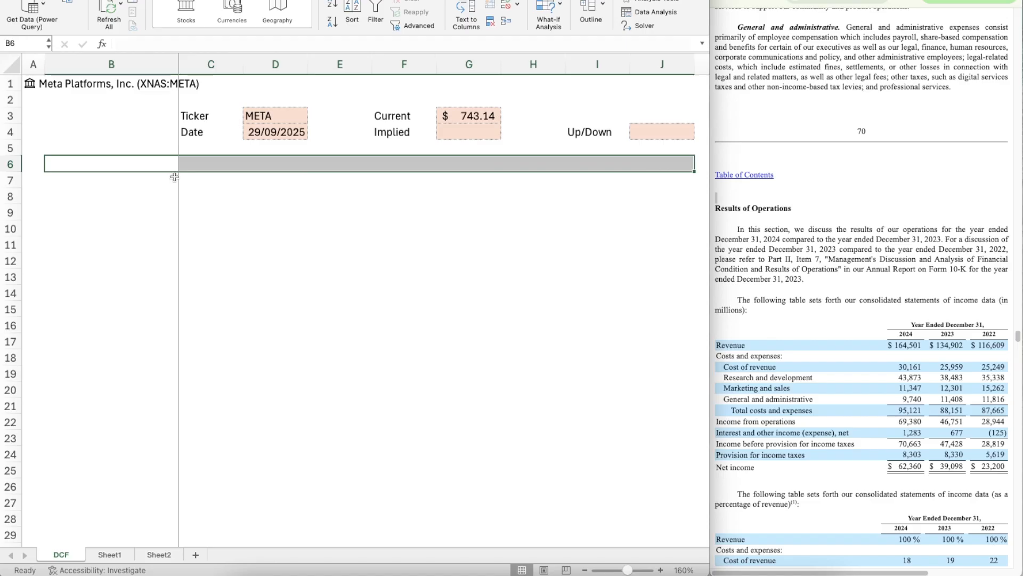
pyautogui.press('super+1')
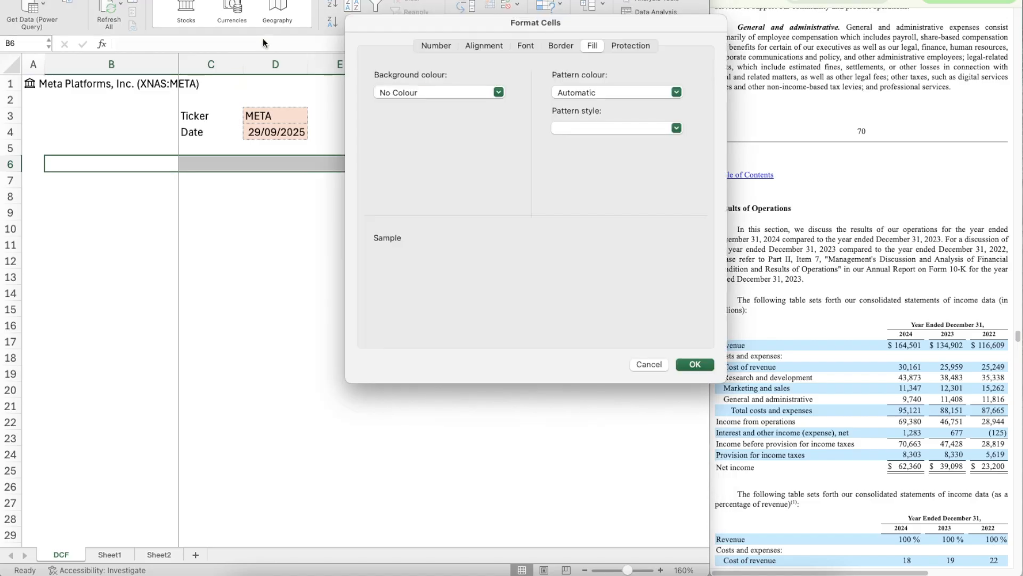
pyautogui.click(432, 94)
pyautogui.click(433, 95)
pyautogui.click(483, 89)
pyautogui.click(483, 91)
pyautogui.click(483, 91)
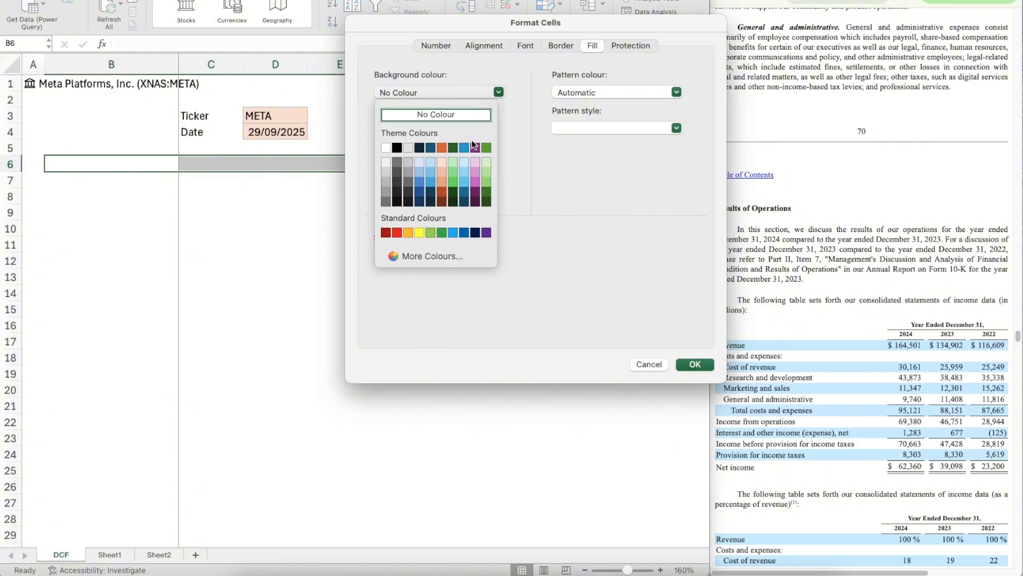
pyautogui.click(430, 148)
# Step: Set the font colour of B6:J6 to white and apply the cell formatting
pyautogui.click(520, 47)
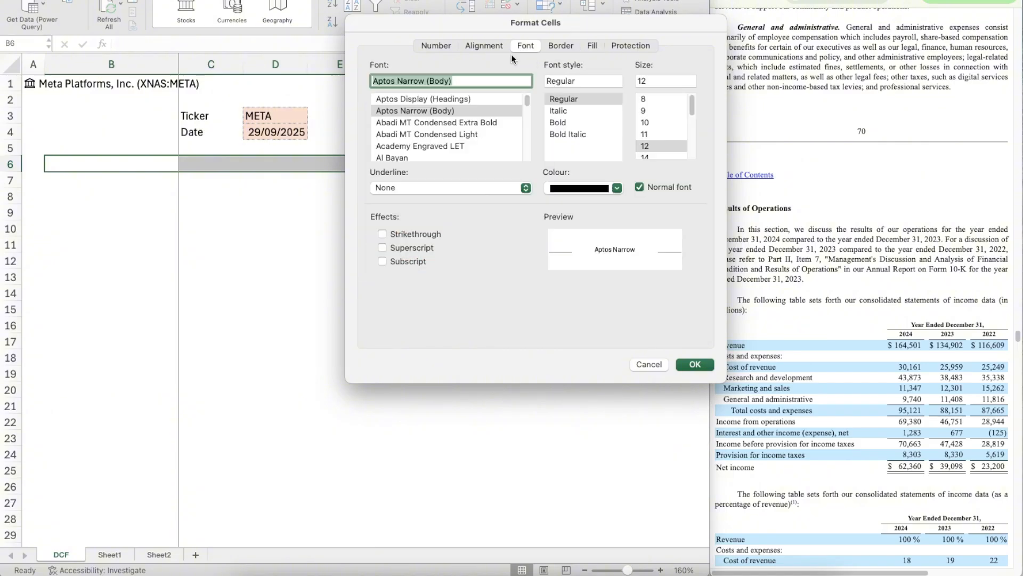
pyautogui.click(617, 190)
pyautogui.click(616, 190)
pyautogui.click(592, 191)
pyautogui.click(578, 242)
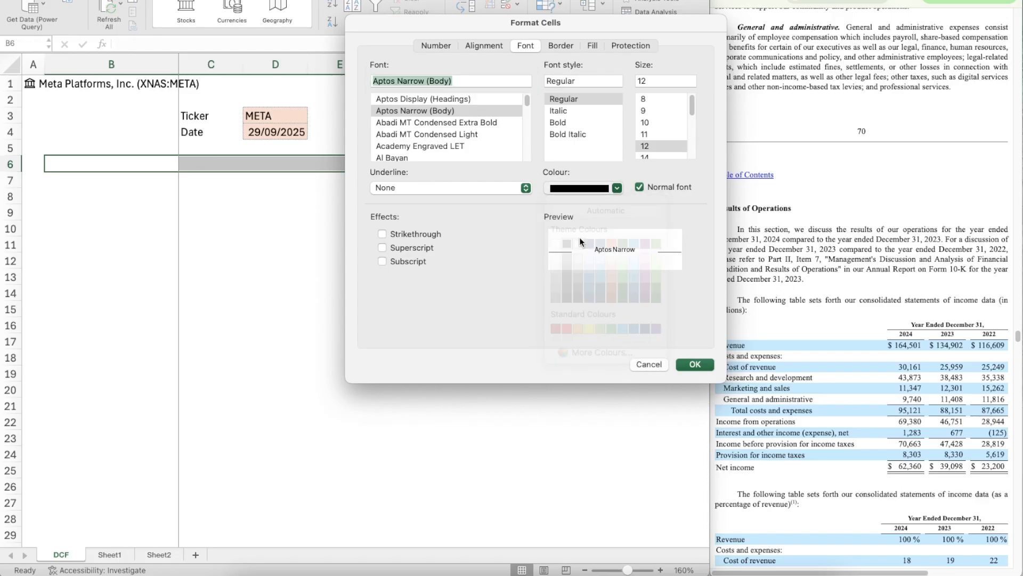
pyautogui.press('Return')
# Step: Enter the section heading Assumptions in B6
pyautogui.doubleClick(113, 159)
pyautogui.write('A')
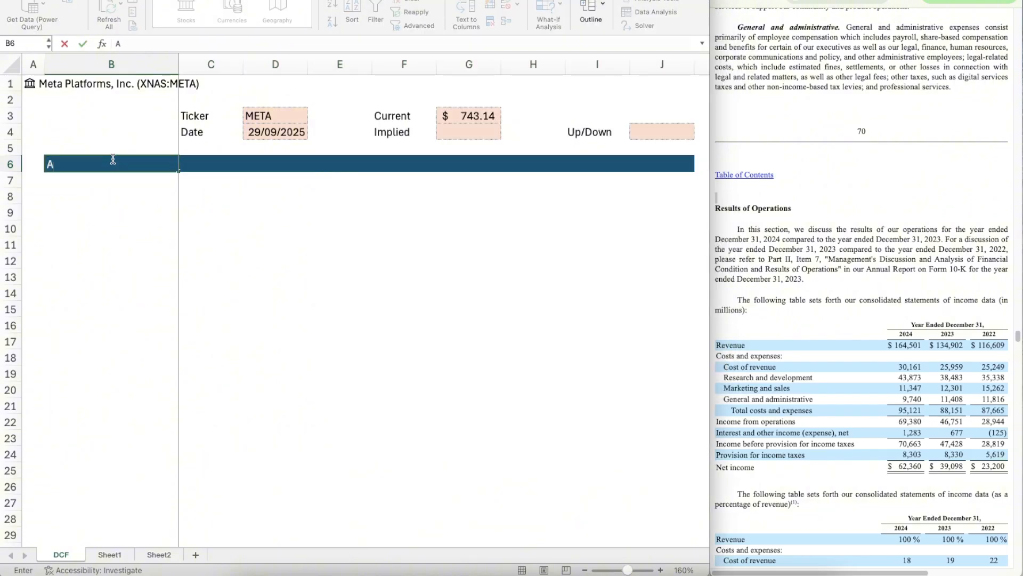
pyautogui.write('ssumptions')
pyautogui.press('Return')
# Step: Enter the marker X in A6 beside the Assumptions heading and centre it horizontally
pyautogui.press('Left')
pyautogui.press('Up')
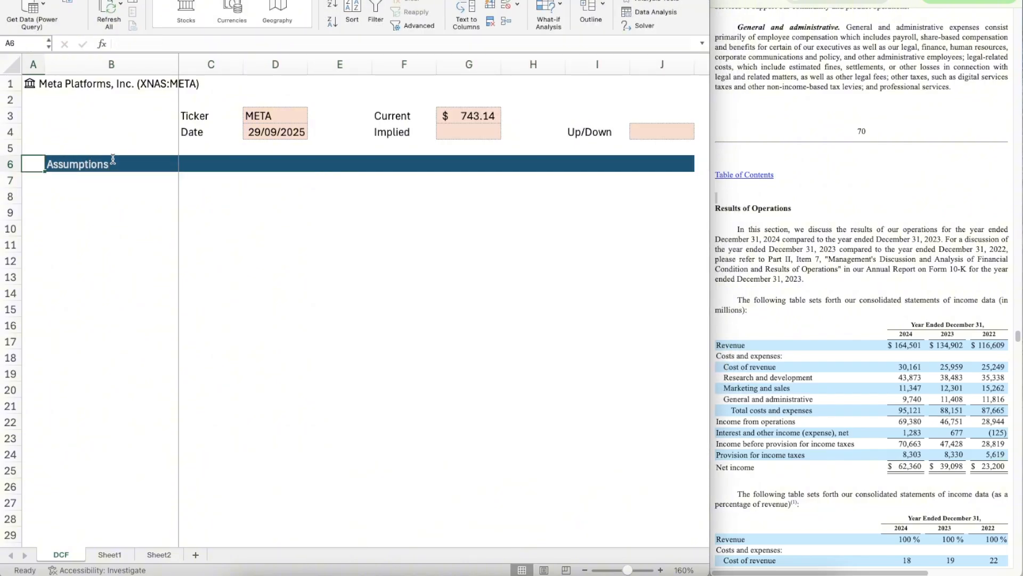
pyautogui.write('X')
pyautogui.click(21, 0)
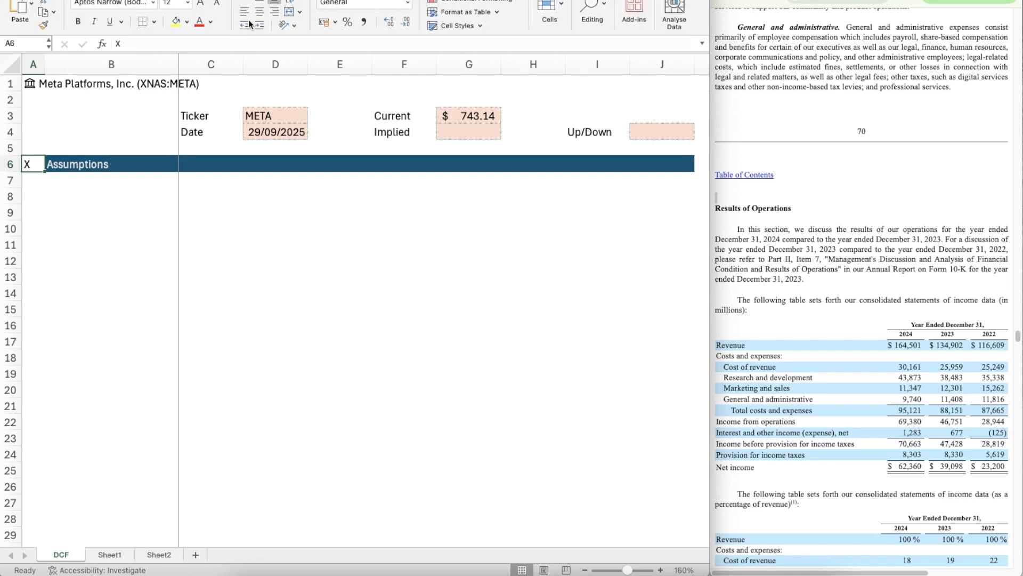
pyautogui.click(258, 11)
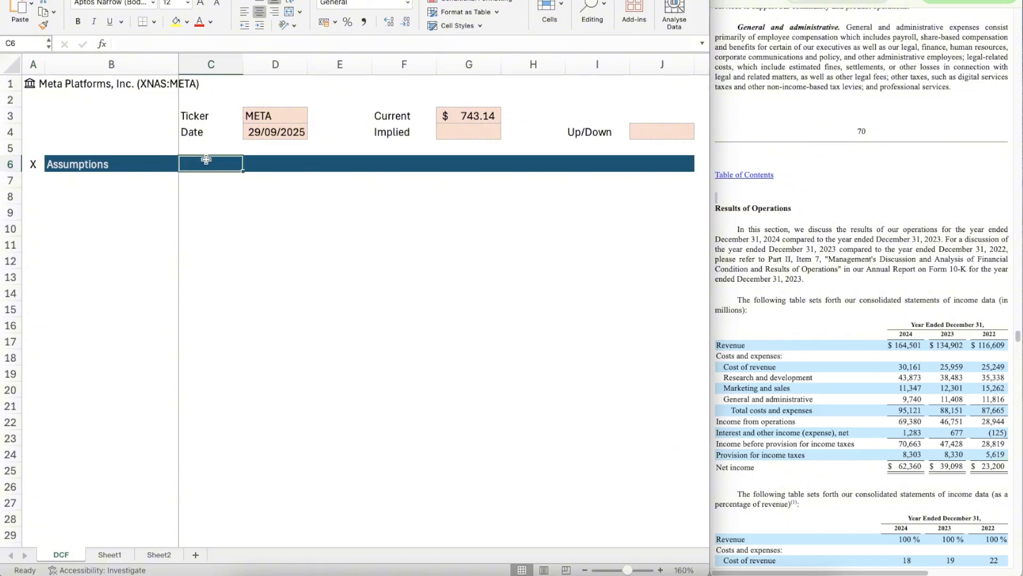
# Step: Enter the column headings Segment in B8 and Switches in C8
pyautogui.click(205, 158)
pyautogui.press('Down')
pyautogui.press('Down')
pyautogui.press('Left')
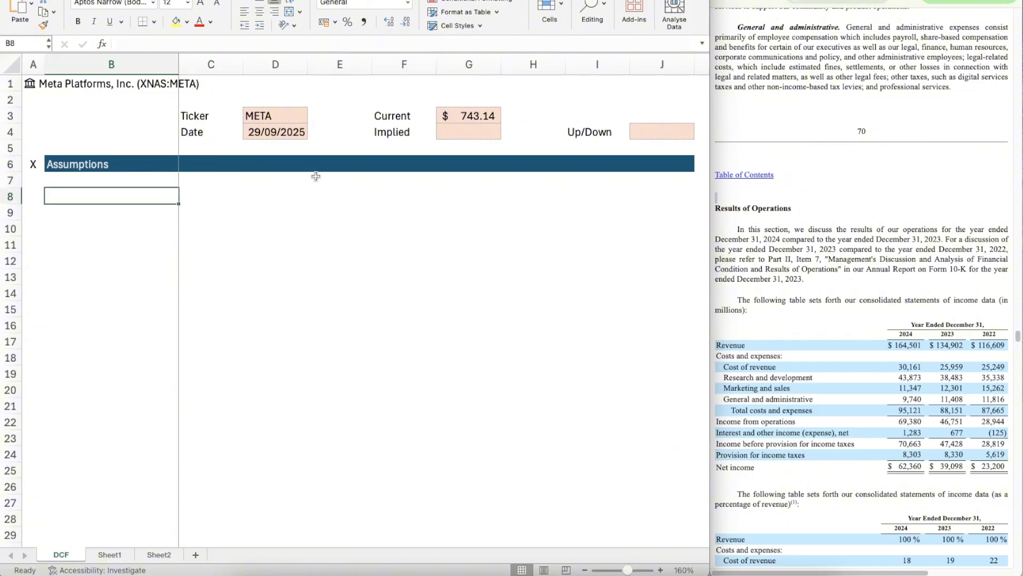
pyautogui.write('Segment')
pyautogui.press('Return')
pyautogui.press('Up')
pyautogui.press('Right')
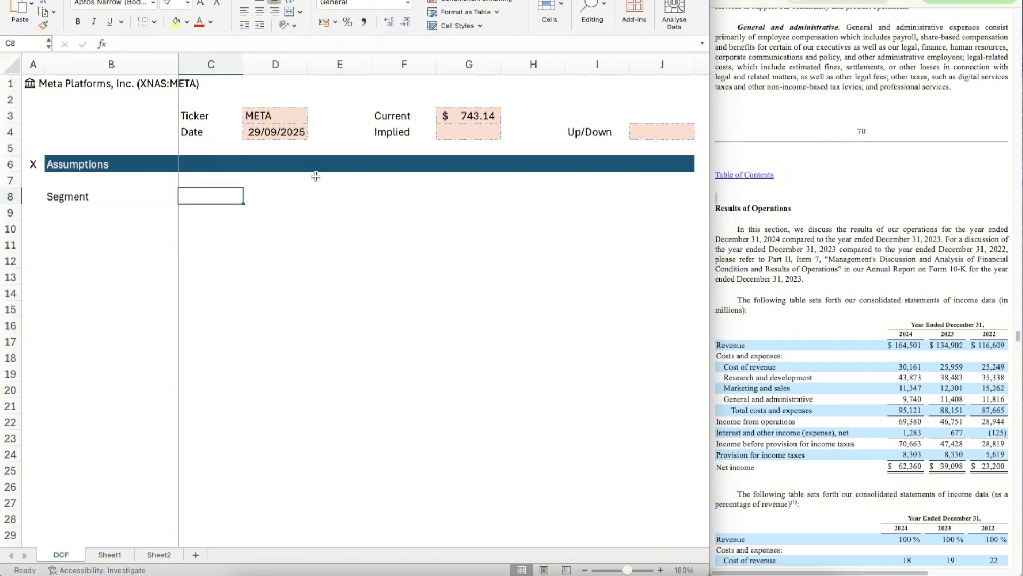
pyautogui.write('Switches')
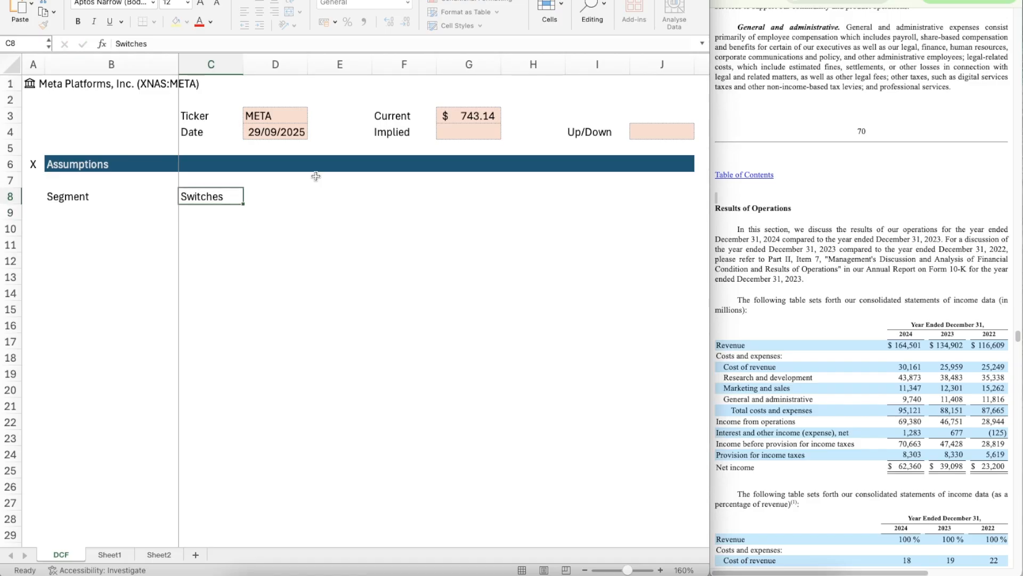
# Step: Enter the scenario headings Bear in E8, Base in G8 and Bull in I8
pyautogui.press('Right')
pyautogui.press('Right')
pyautogui.write('B')
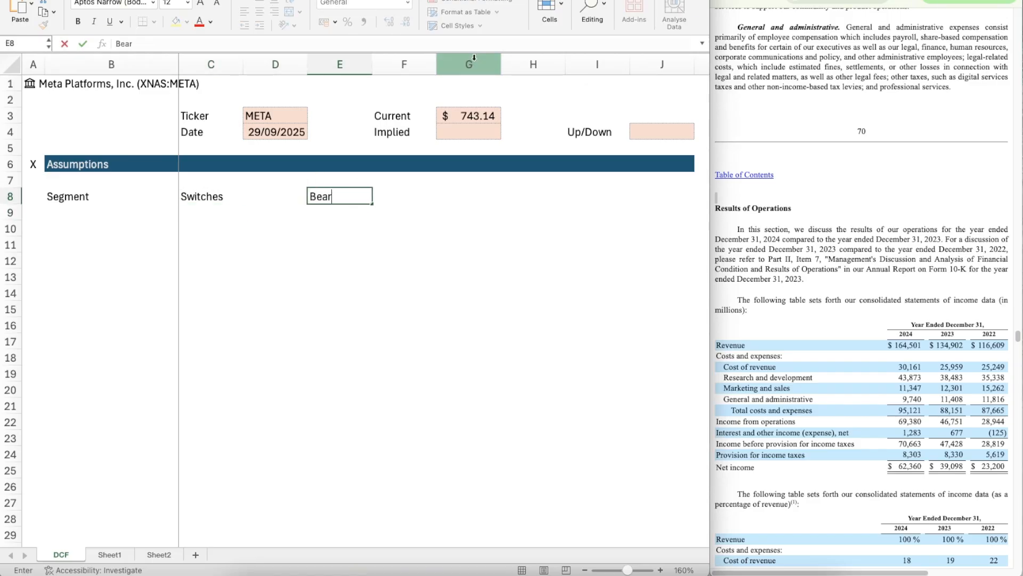
pyautogui.press('Right')
pyautogui.press('Right')
pyautogui.write('Base')
pyautogui.press('Right')
pyautogui.press('Right')
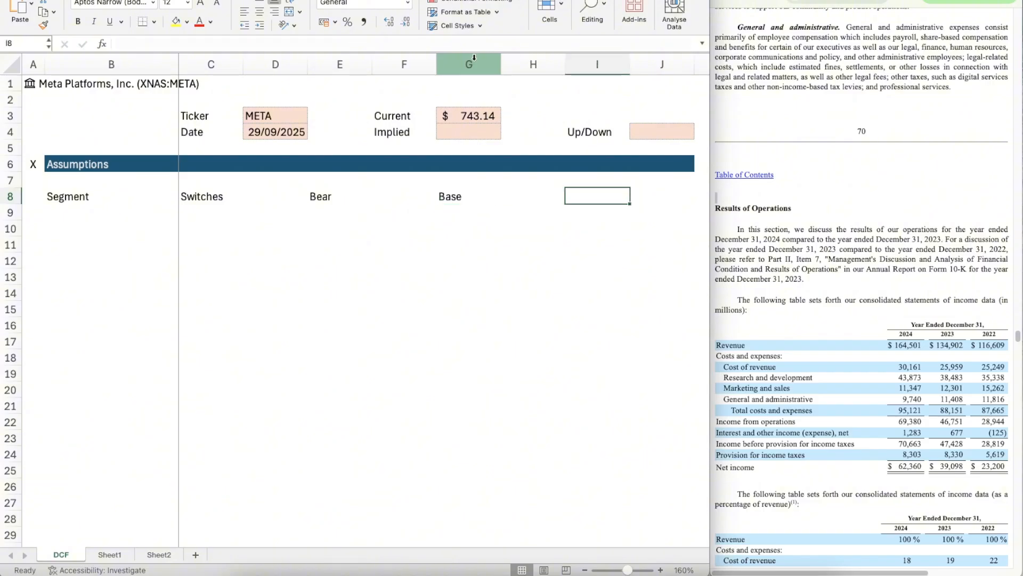
pyautogui.write('Bull')
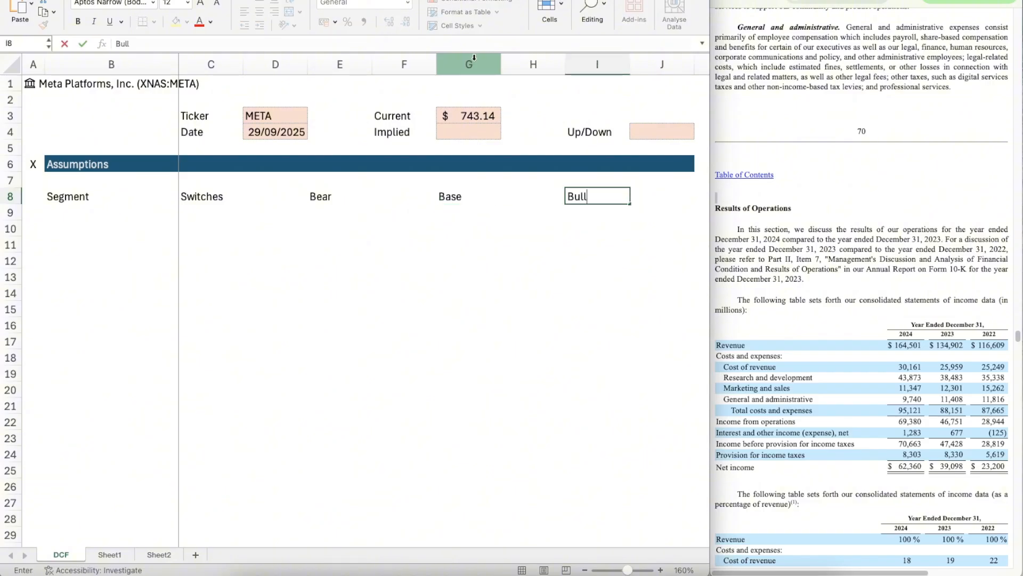
pyautogui.press('Left')
# Step: Examine the table of revenue by source and by segment in the annual report
pyautogui.press('Up')
pyautogui.press('Up')
pyautogui.press('Up')
pyautogui.press('Left')
pyautogui.press('Up')
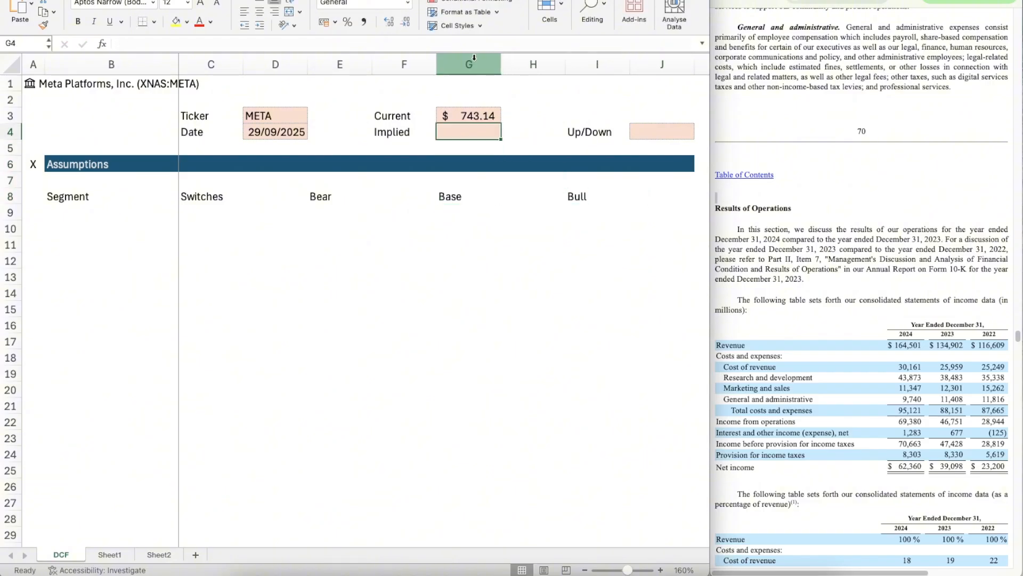
pyautogui.click(821, 200)
pyautogui.scroll(-10, 883, 344)
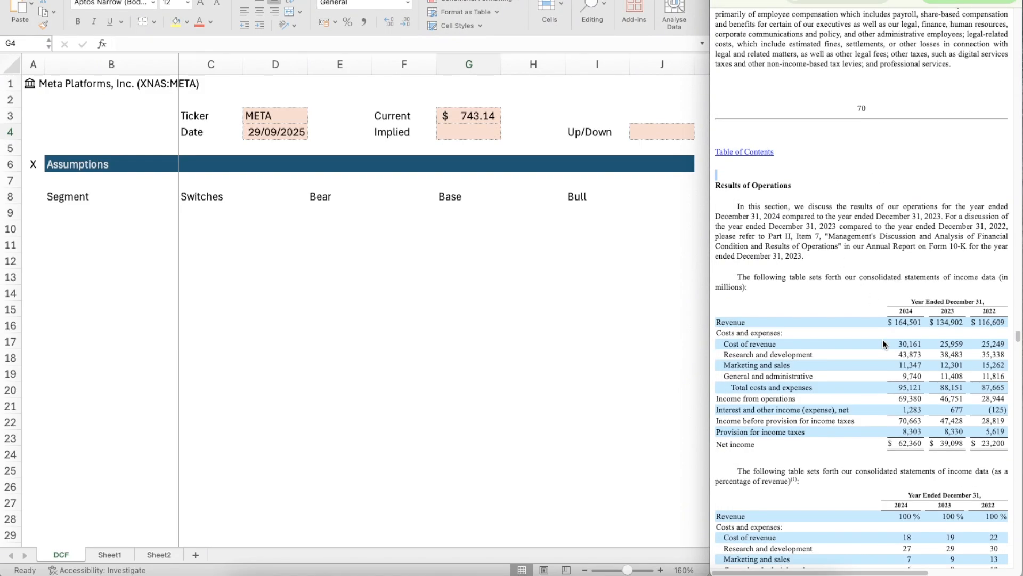
pyautogui.scroll(-5, 883, 344)
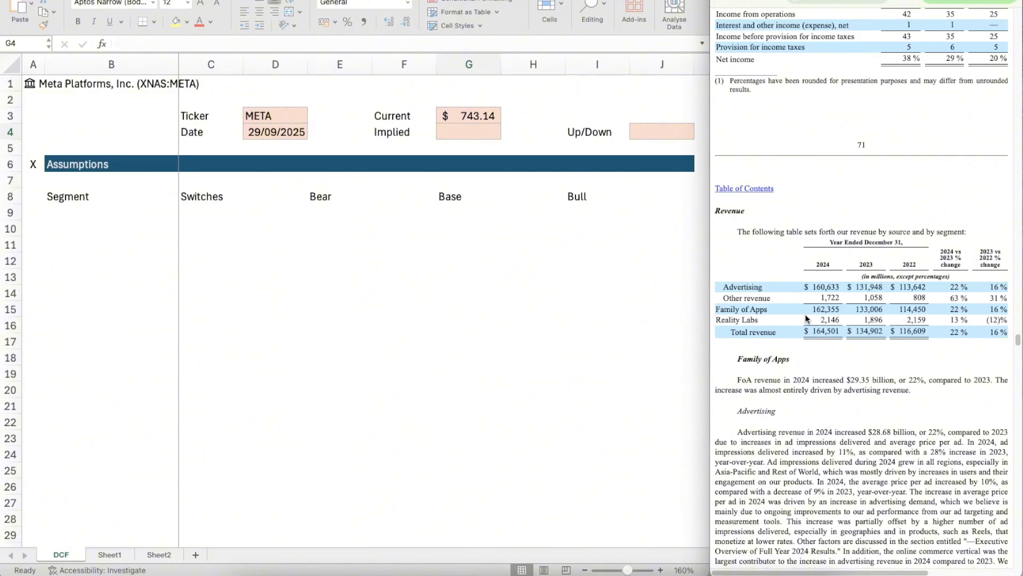
# Step: Make all of row 8, with the Segment, Switches and scenario headings, bold
pyautogui.doubleClick(55, 196)
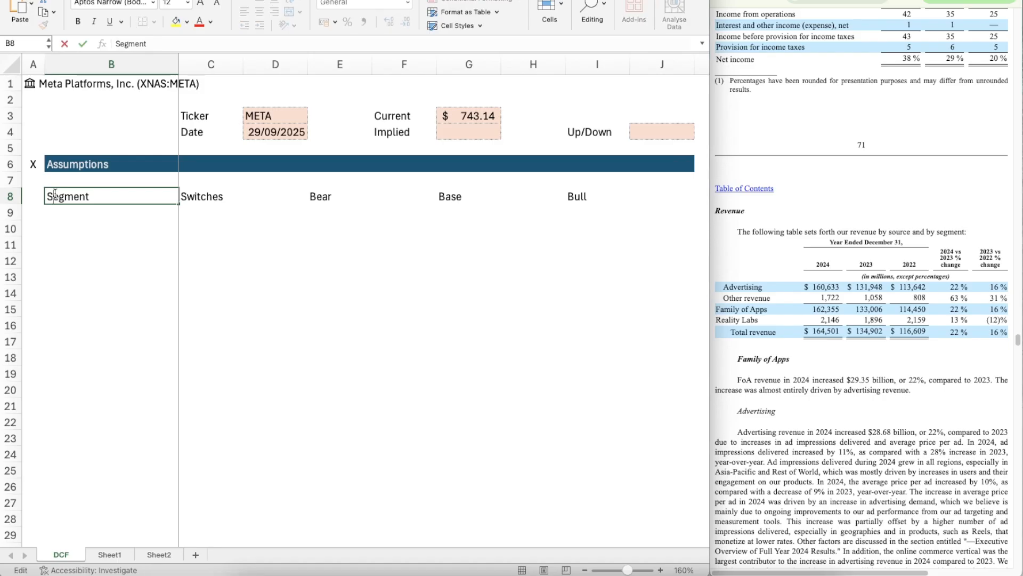
pyautogui.press('Escape')
pyautogui.press('Left')
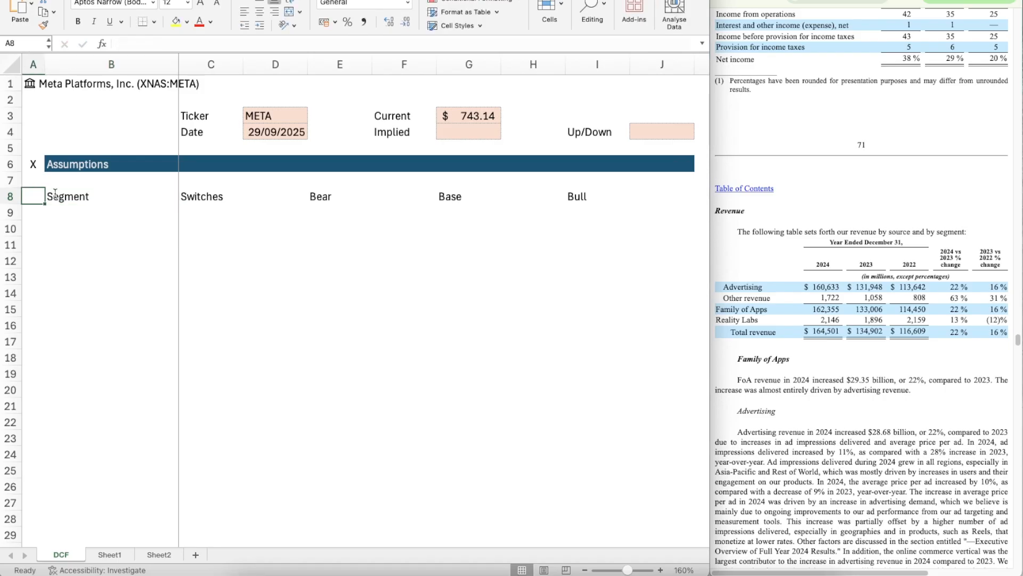
pyautogui.hotkey('shift', 'space')
pyautogui.hotkey('ctrl', 'b')
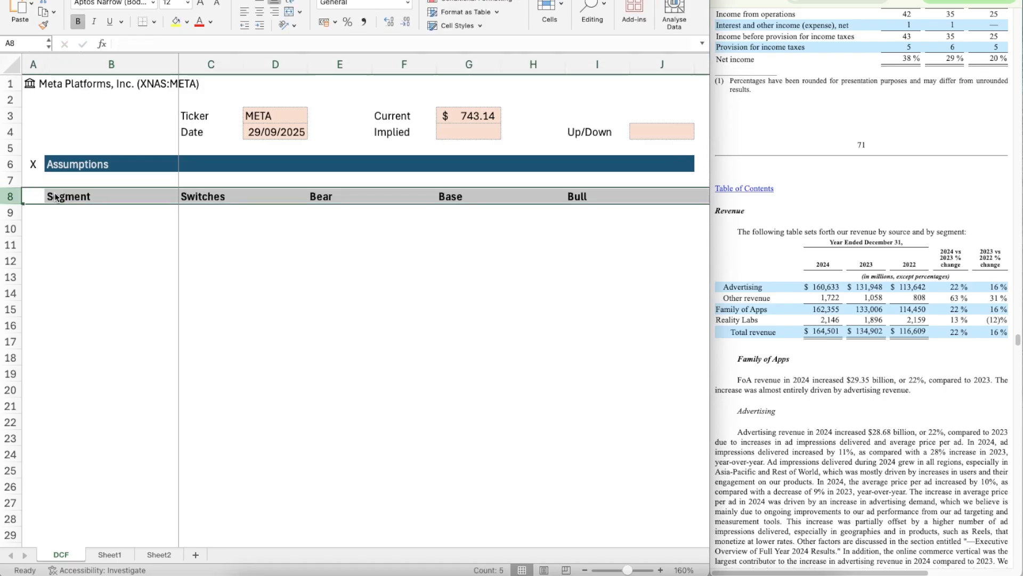
# Step: Enter the segment label Advertising in B10 and make it bold
pyautogui.press('Down')
pyautogui.press('Right')
pyautogui.press('Down')
pyautogui.write('Advertising')
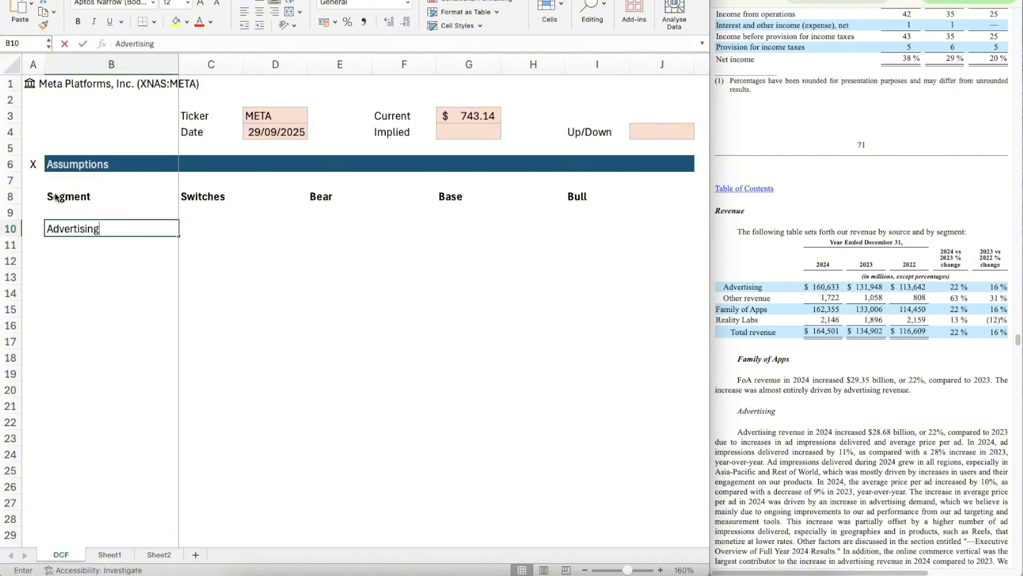
pyautogui.press('Return')
pyautogui.press('Up')
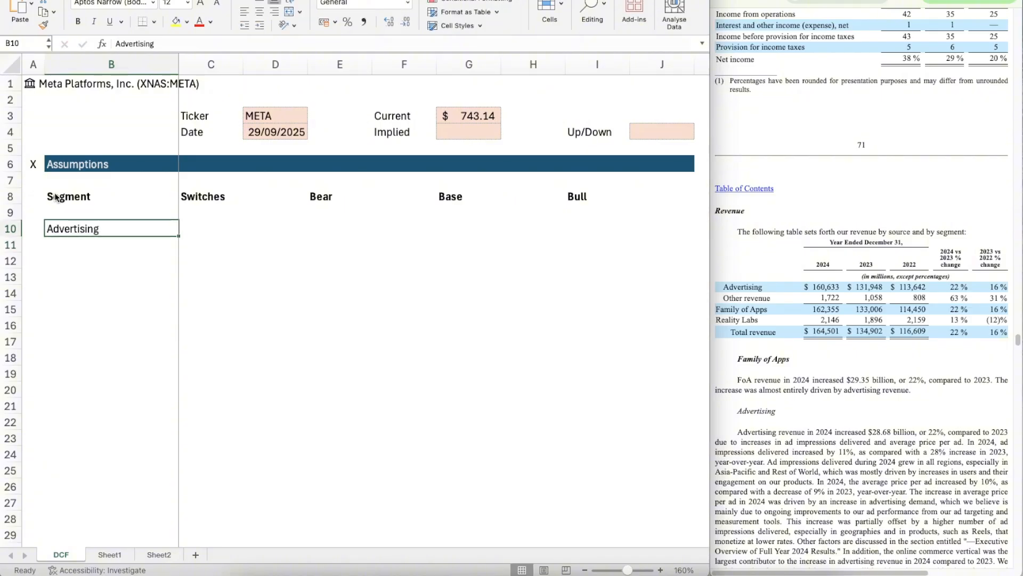
pyautogui.hotkey('ctrl', 'v')
pyautogui.hotkey('ctrl', 'z')
pyautogui.hotkey('ctrl', 'b')
pyautogui.press('Return')
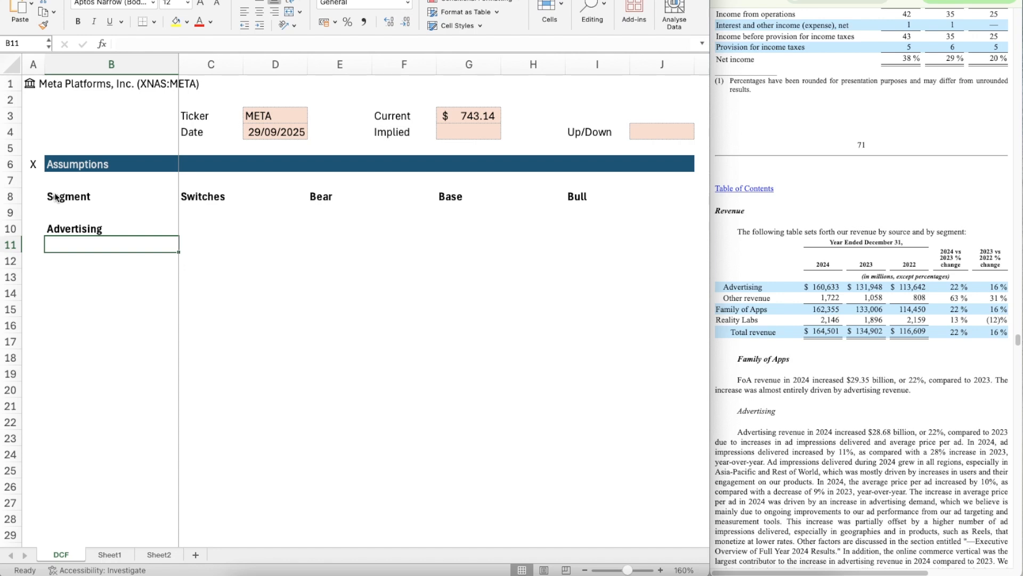
# Step: Enter the segment label Other in B11 and make it bold
pyautogui.write('Other')
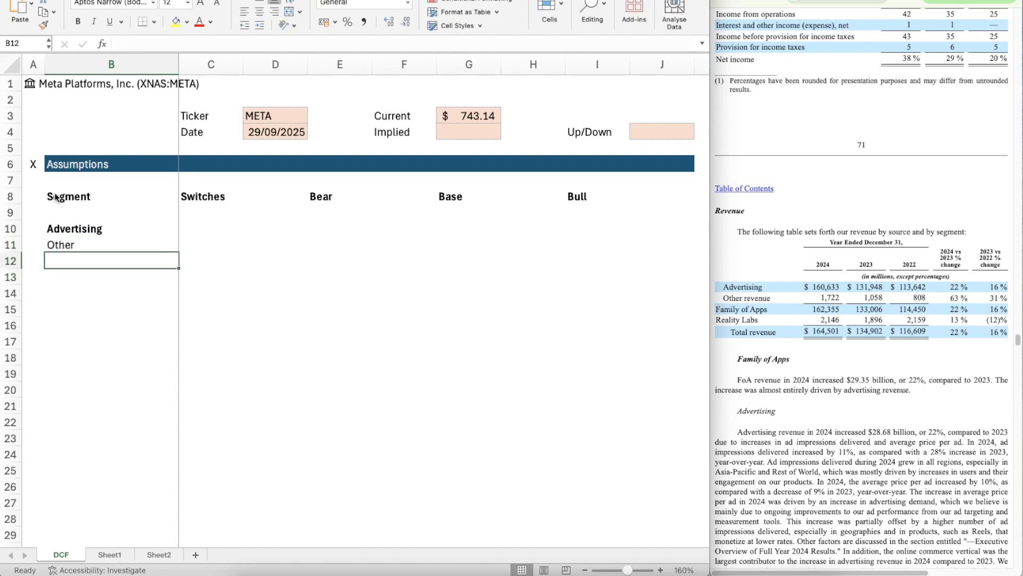
pyautogui.press('Up')
pyautogui.hotkey('ctrl', 'b')
pyautogui.press('Down')
# Step: Enter the segment label Reality Labs in B12 in bold
pyautogui.write('Real')
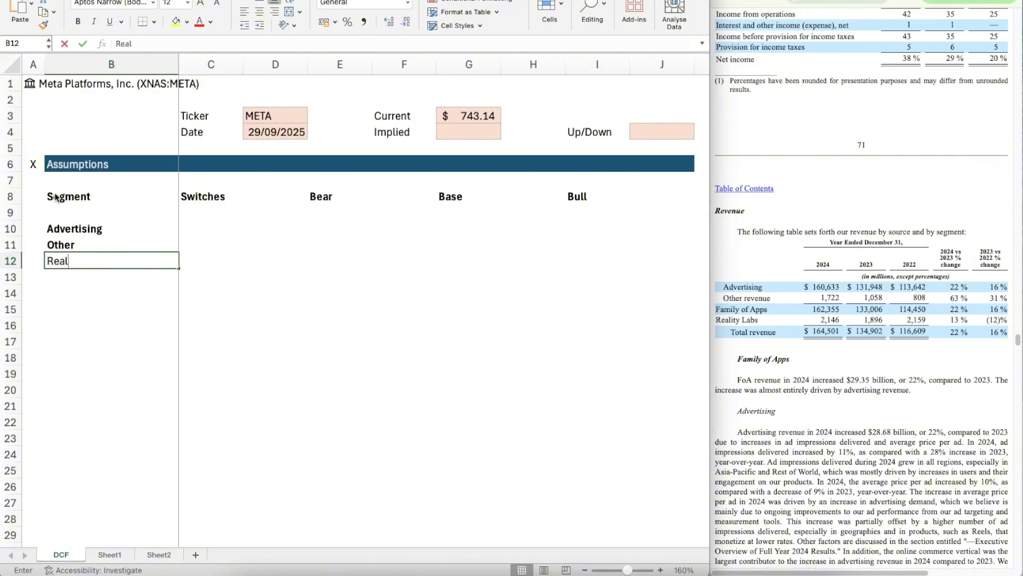
pyautogui.press('Return')
pyautogui.press('Up')
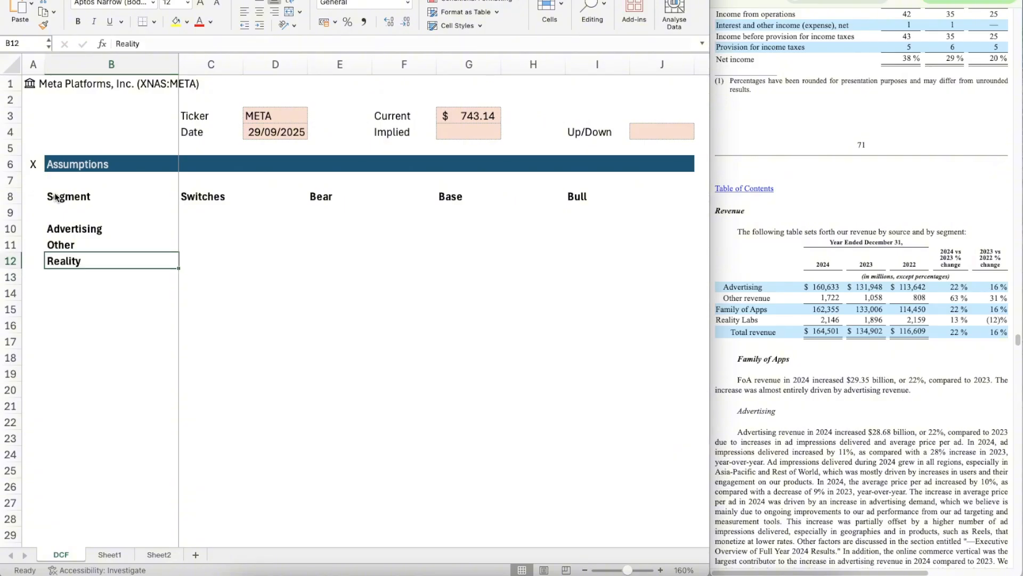
pyautogui.doubleClick(107, 264)
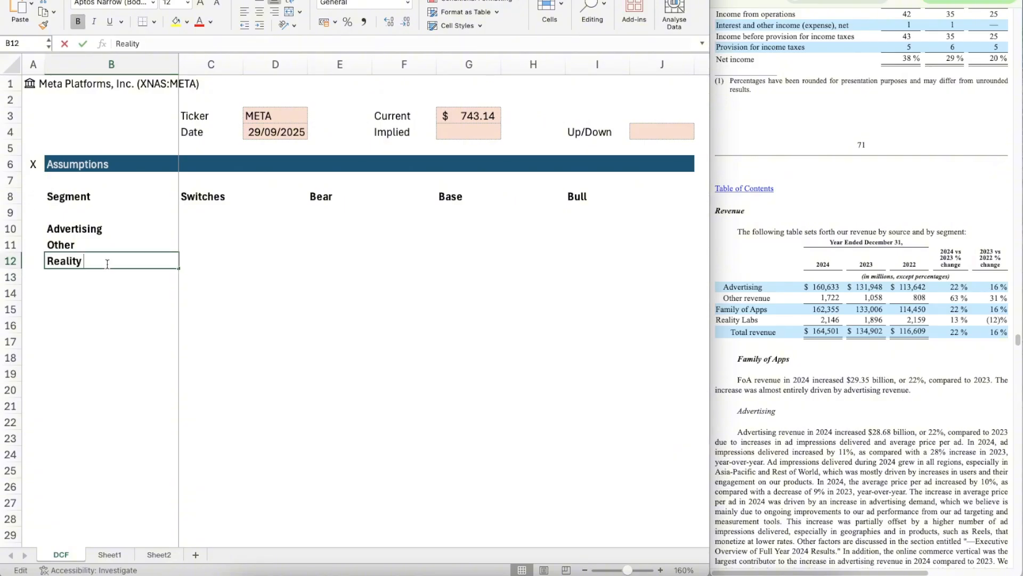
pyautogui.write('Labs')
pyautogui.hotkey('ctrl', 'Return')
pyautogui.press('Right')
pyautogui.press('Up')
pyautogui.press('Up')
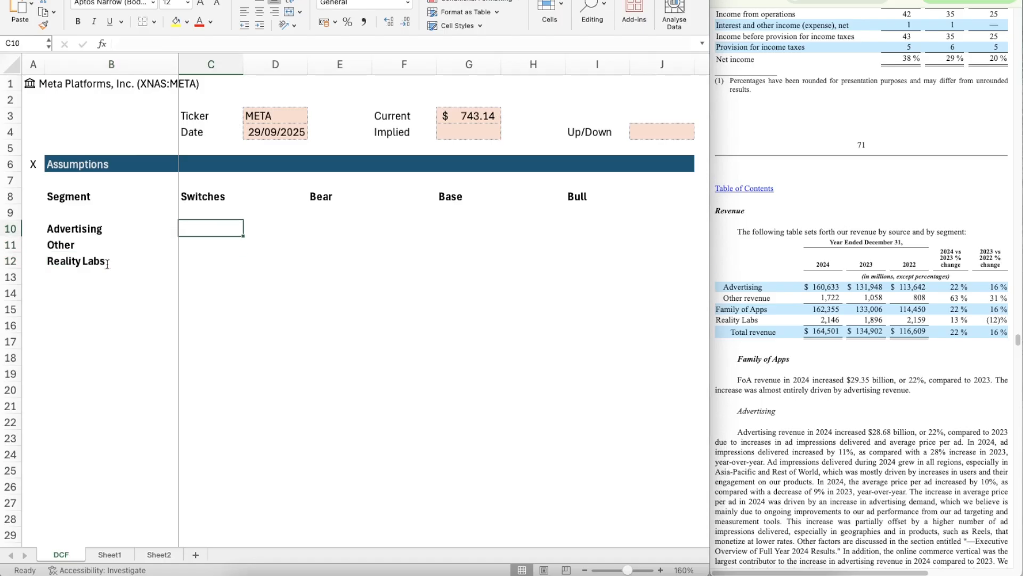
pyautogui.hotkey('shift', 'Down')
pyautogui.hotkey('shift', 'Down')
pyautogui.press('super+v')
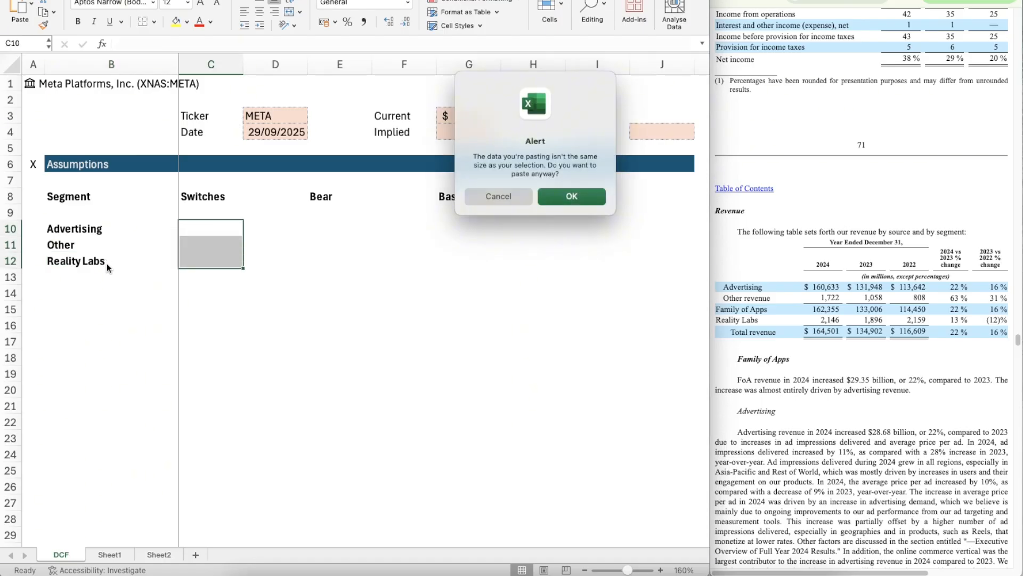
pyautogui.click(499, 198)
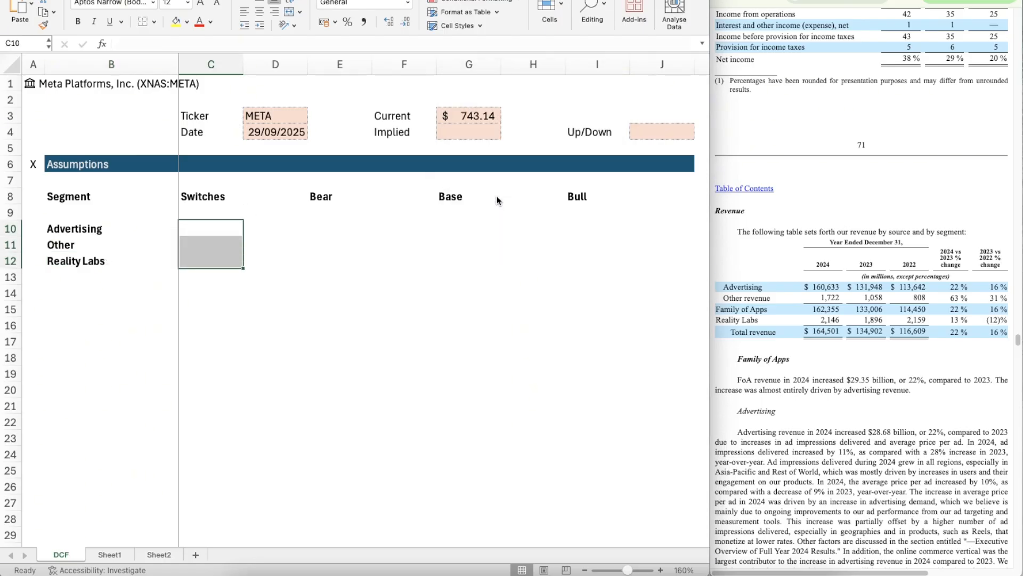
# Step: Copy the empty shaded cell J4 into C10:C12 to create the Switches input cells for the three segments
pyautogui.doubleClick(642, 132)
pyautogui.press('Escape')
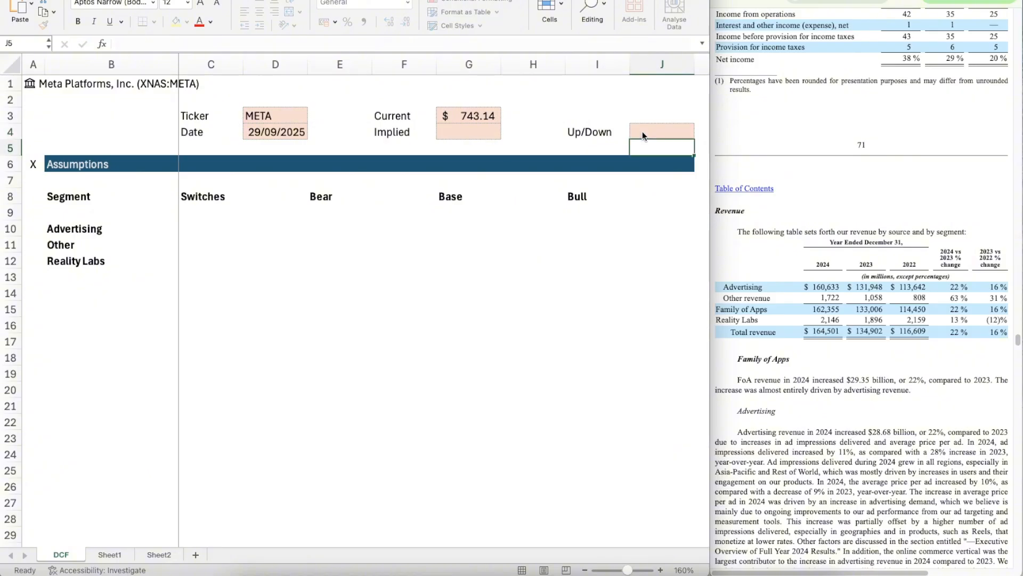
pyautogui.press('super+c')
pyautogui.press('Down')
pyautogui.press('Down')
pyautogui.press('Down')
pyautogui.press('Down')
pyautogui.press('Down')
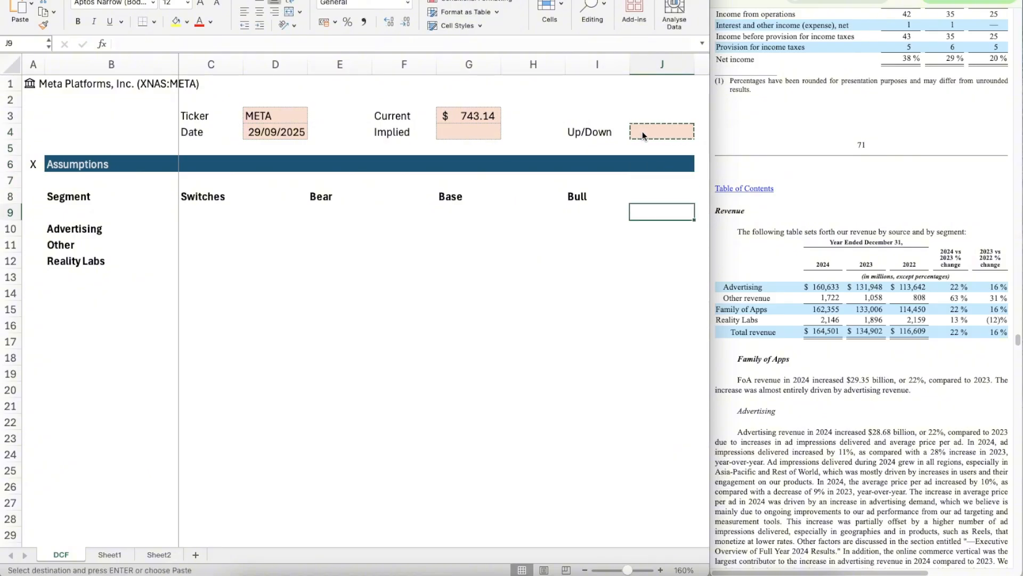
pyautogui.press('Home')
pyautogui.press('Right')
pyautogui.press('Right')
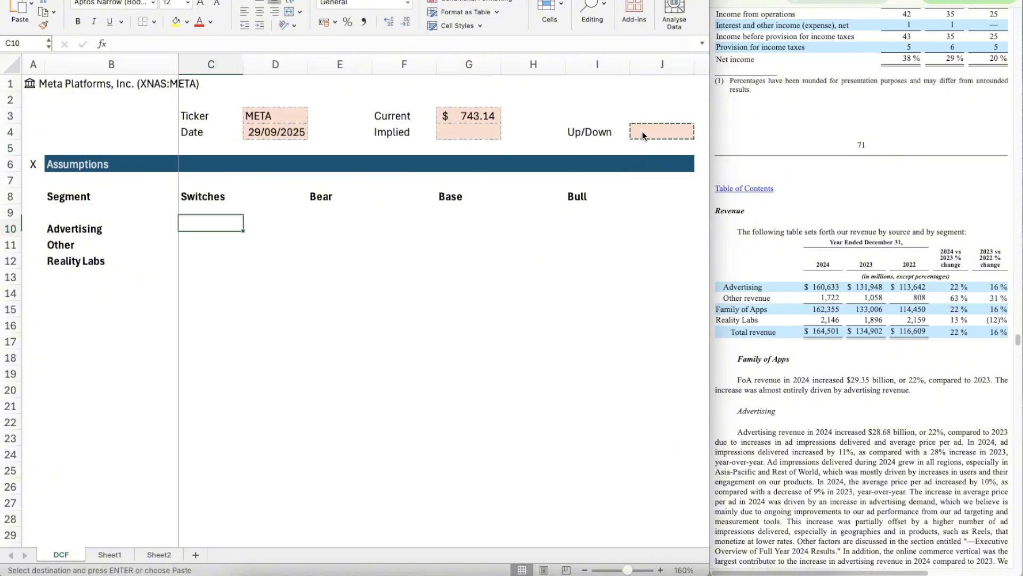
pyautogui.press('Down')
pyautogui.hotkey('shift', 'Down')
pyautogui.hotkey('shift', 'Down')
pyautogui.press('super+v')
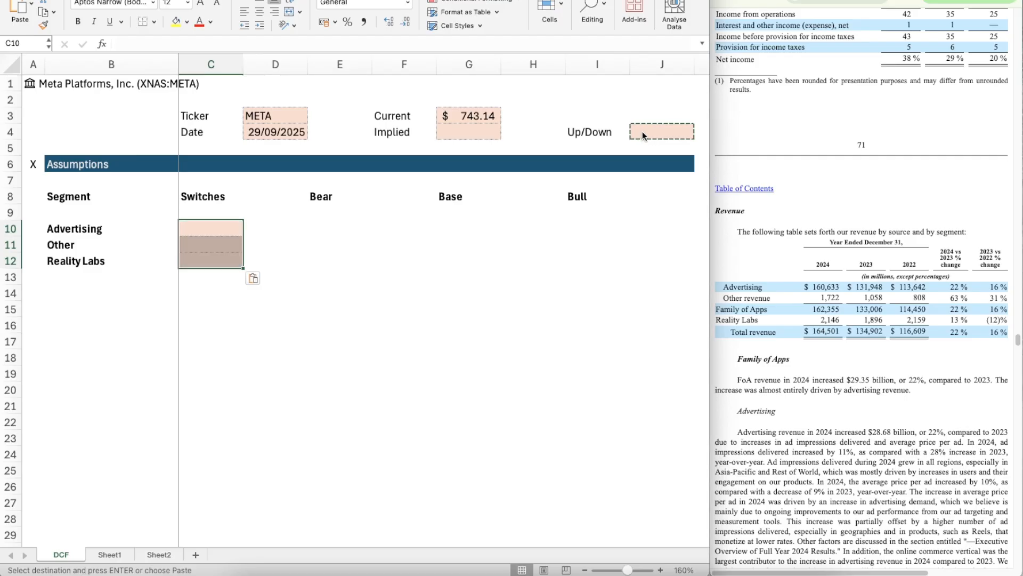
# Step: Paste the same shaded input cell into E10:E12 under Bear
pyautogui.press('Right')
pyautogui.press('Right')
pyautogui.press('super+v')
pyautogui.hotkey('shift', 'Down')
pyautogui.hotkey('shift', 'Down')
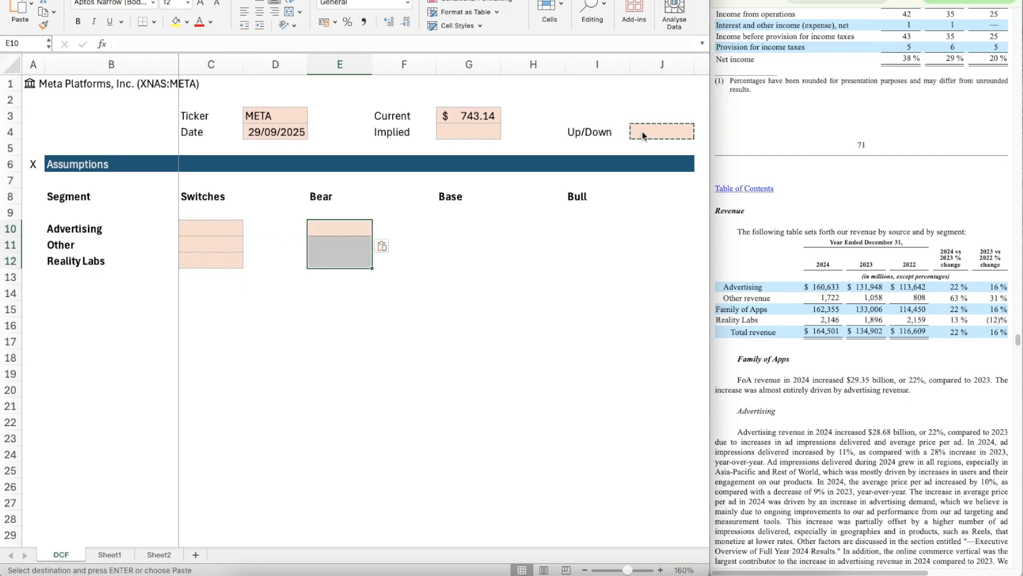
pyautogui.press('super+v')
# Step: Paste the shaded input cell into G10:G12 under Base and I10:I12 under Bull
pyautogui.press('Right')
pyautogui.press('Right')
pyautogui.hotkey('shift', 'Down')
pyautogui.hotkey('shift', 'Down')
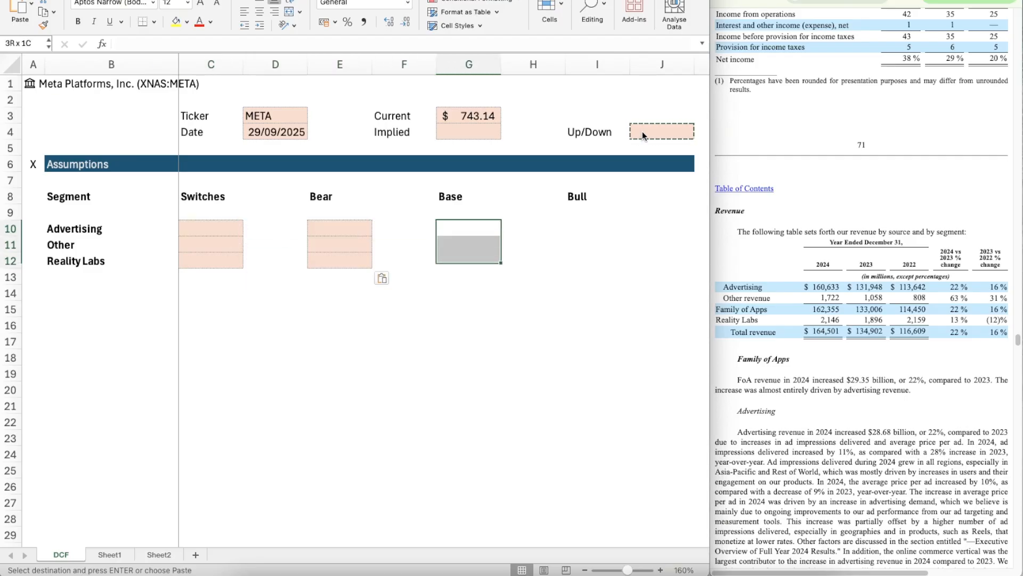
pyautogui.press('super+v')
pyautogui.press('Right')
pyautogui.press('Right')
pyautogui.hotkey('shift', 'Down')
pyautogui.hotkey('shift', 'Down')
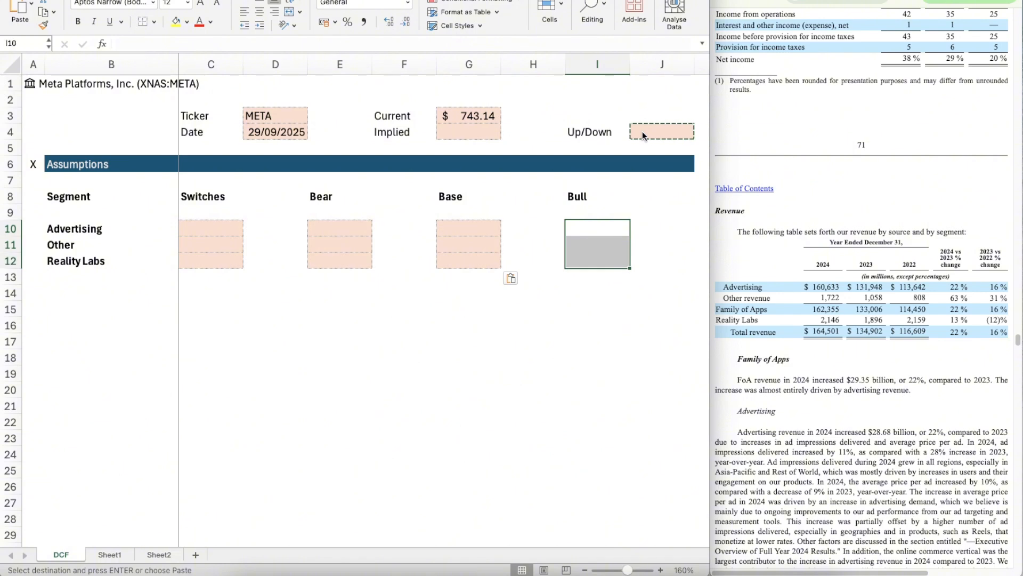
pyautogui.press('super+v')
# Step: Enter the label EBIT in B14, leaving one blank row below the segments
pyautogui.press('Down')
pyautogui.press('Down')
pyautogui.press('Left')
pyautogui.press('Left')
pyautogui.press('Left')
pyautogui.press('Down')
pyautogui.press('Down')
pyautogui.press('Left')
pyautogui.press('Left')
pyautogui.press('Left')
pyautogui.press('Left')
pyautogui.press('Left')
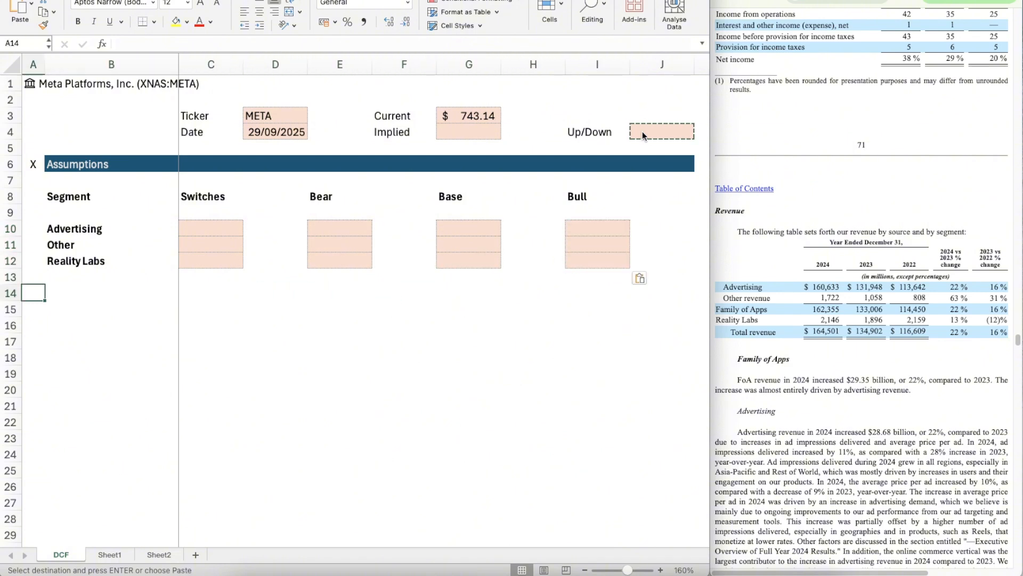
pyautogui.press('Right')
pyautogui.write('EBIT')
pyautogui.press('Return')
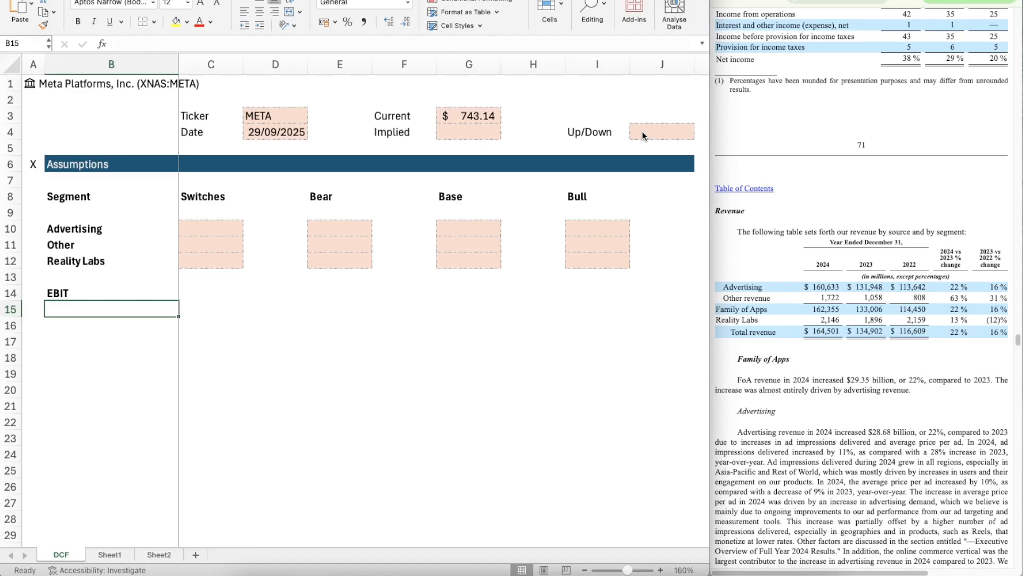
# Step: Enter the bold labels WACC in B15 and TGV in B16
pyautogui.write('WACC')
pyautogui.press('Return')
pyautogui.write('TGV')
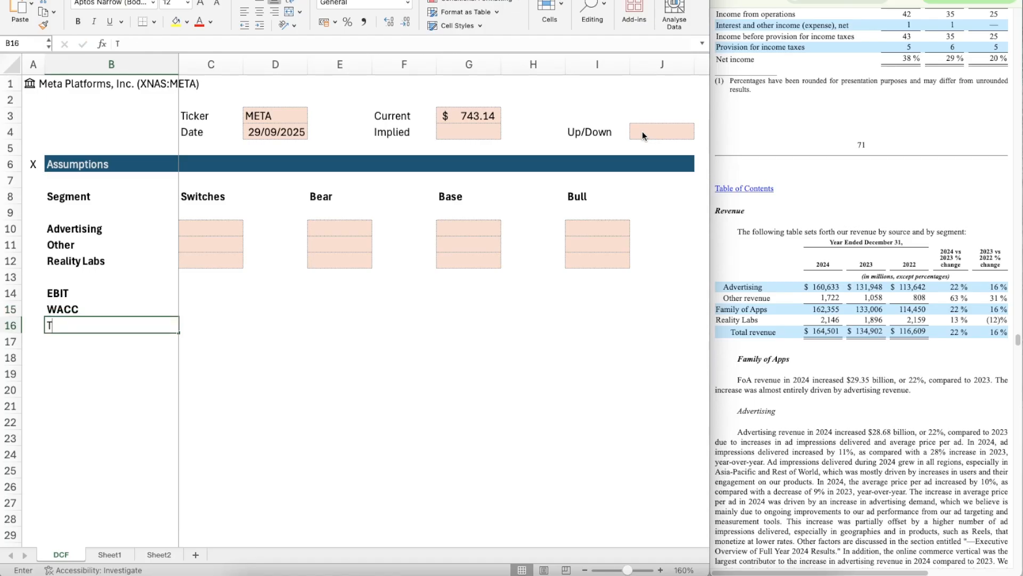
pyautogui.press('Return')
pyautogui.press('Up')
pyautogui.hotkey('ctrl', 'b')
pyautogui.press('Down')
pyautogui.press('Down')
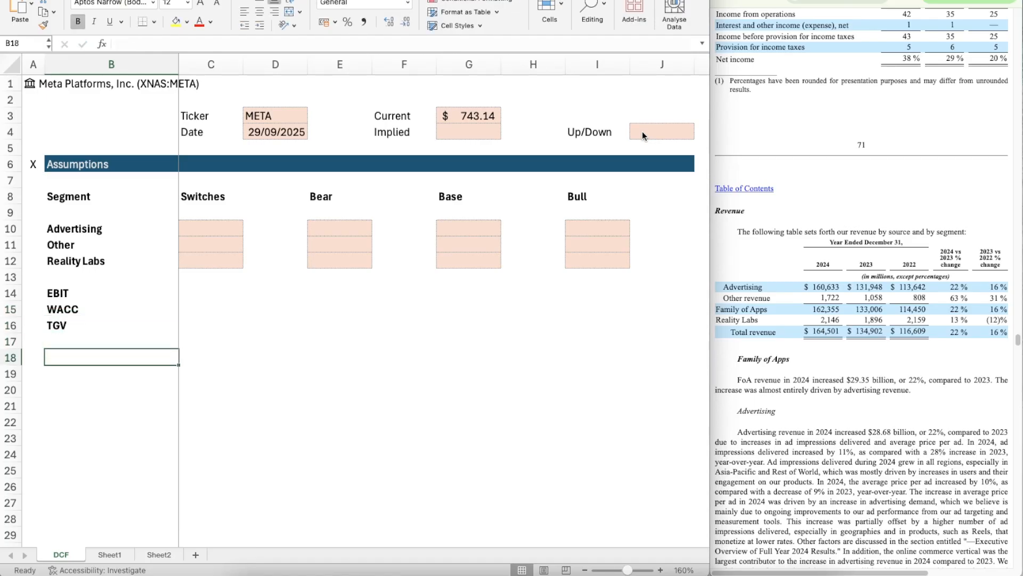
# Step: Enter a second pair of labels, WACC in B18 and TGV in B19
pyautogui.write('WACC')
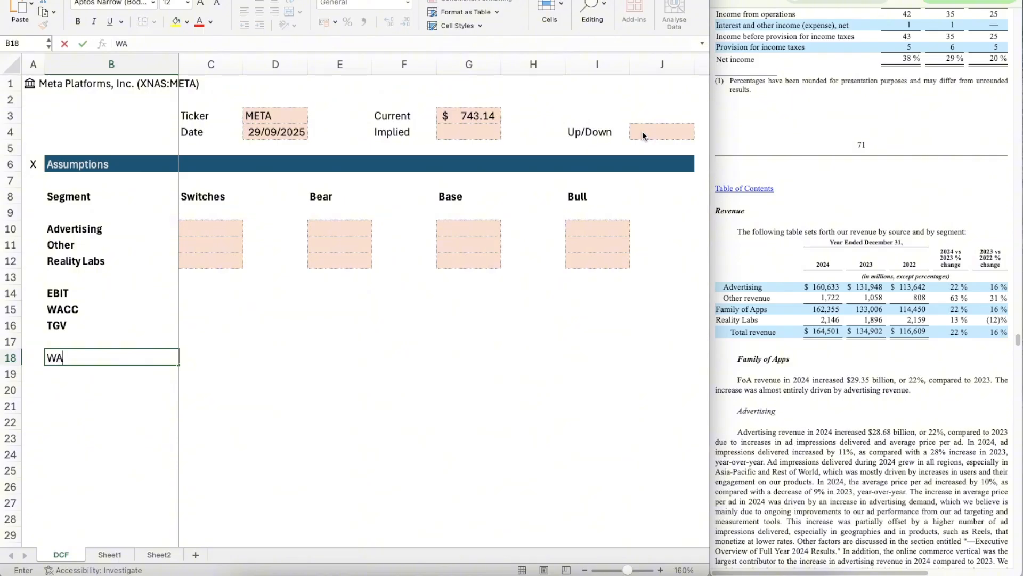
pyautogui.press('Up')
pyautogui.press('Down')
pyautogui.press('Down')
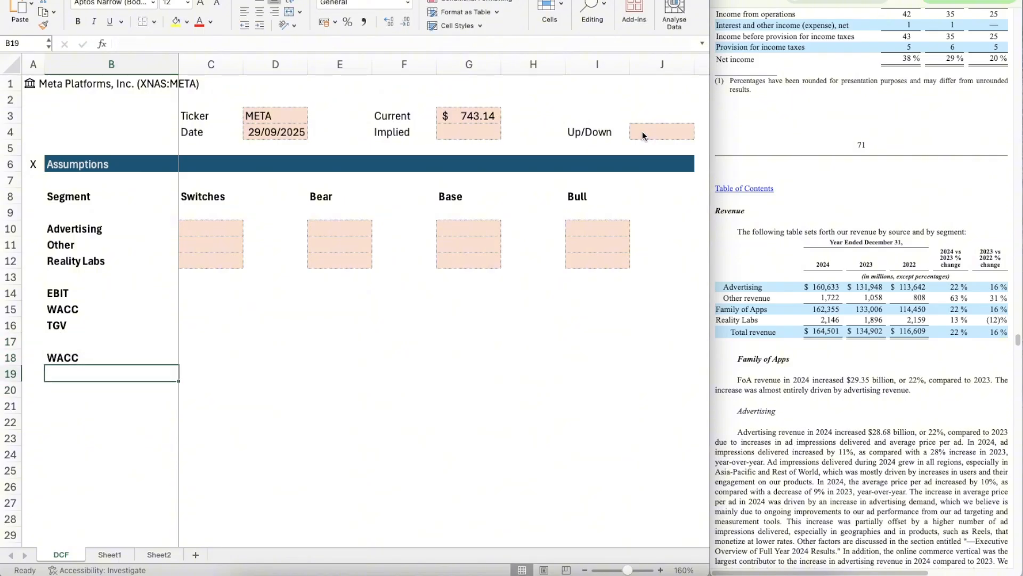
pyautogui.write('TGV')
pyautogui.press('Return')
# Step: Copy the shaded input cells C10:C12 to C14:C16 beside EBIT, WACC and TGV
pyautogui.press('Right')
pyautogui.press('Up')
pyautogui.press('Up')
pyautogui.press('Up')
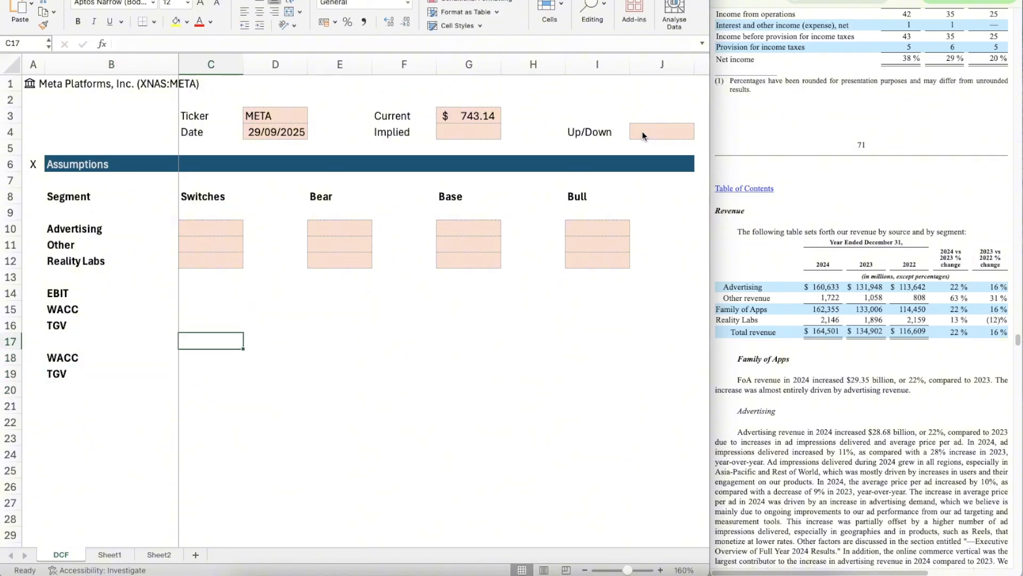
pyautogui.press('Up')
pyautogui.press('Up')
pyautogui.press('Up')
pyautogui.press('Up')
pyautogui.press('Up')
pyautogui.press('Up')
pyautogui.press('Up')
pyautogui.hotkey('shift', 'Down')
pyautogui.hotkey('shift', 'Down')
pyautogui.press('super+c')
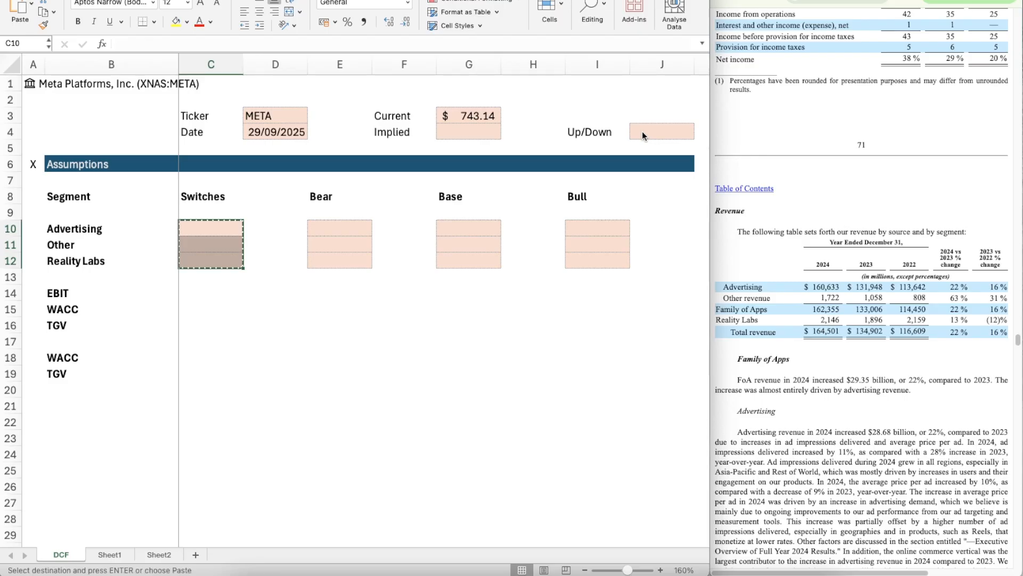
pyautogui.press('Down')
pyautogui.press('Down')
pyautogui.press('Down')
pyautogui.press('Down')
pyautogui.hotkey('shift', 'Down')
pyautogui.hotkey('shift', 'Down')
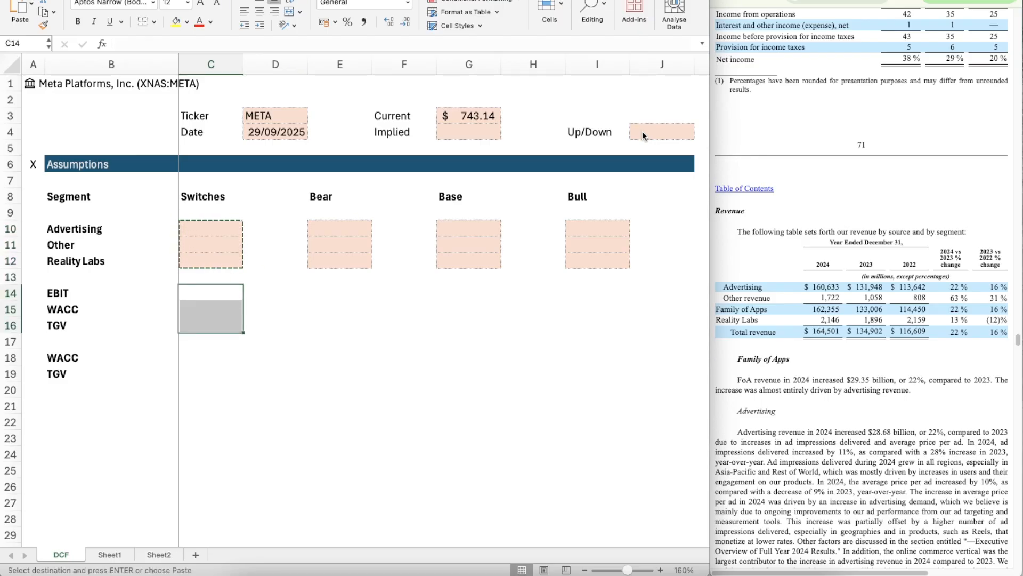
pyautogui.press('super+v')
# Step: Paste the copied input cells into E14:E16 under Bear and G14:G16 under Base
pyautogui.press('Right')
pyautogui.press('Right')
pyautogui.hotkey('shift', 'Down')
pyautogui.hotkey('shift', 'Down')
pyautogui.press('super+v')
pyautogui.press('Right')
pyautogui.press('Right')
pyautogui.hotkey('shift', 'Down')
pyautogui.hotkey('shift', 'Down')
pyautogui.press('super+v')
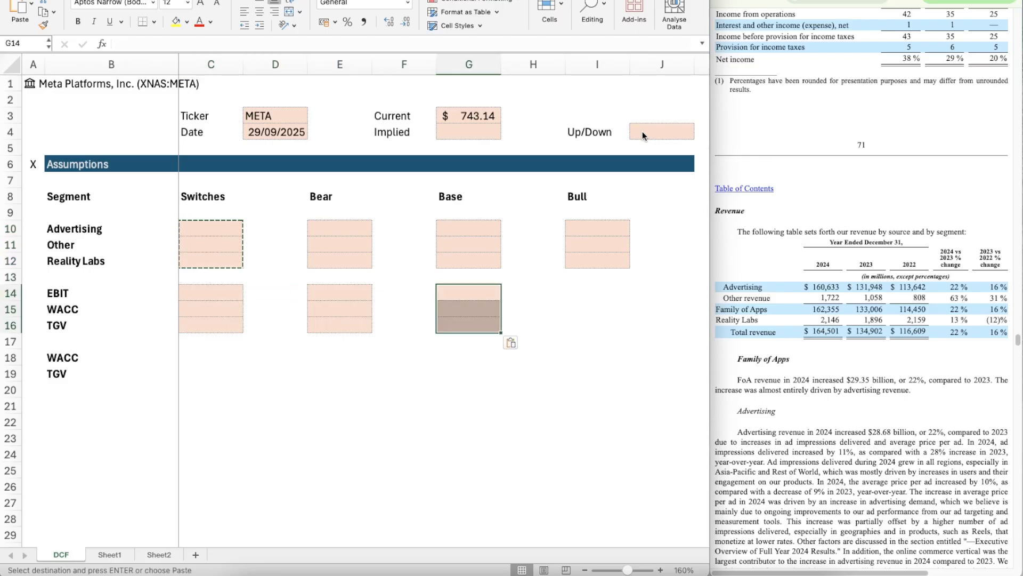
# Step: Paste the copied input cells into I14:I16 under Bull
pyautogui.press('Right')
pyautogui.press('Right')
pyautogui.hotkey('shift', 'Down')
pyautogui.hotkey('shift', 'Down')
pyautogui.press('super+v')
# Step: Paste the copied shaded input cells from C18 downwards, beside the second WACC and TGV labels
pyautogui.press('Down')
pyautogui.press('Down')
pyautogui.press('Left')
pyautogui.press('Left')
pyautogui.press('Down')
pyautogui.press('Left')
# Step: Remove the surplus shaded input cell in C20 and end the copy mode
pyautogui.press('Down')
pyautogui.press('Left')
pyautogui.press('Left')
pyautogui.press('Left')
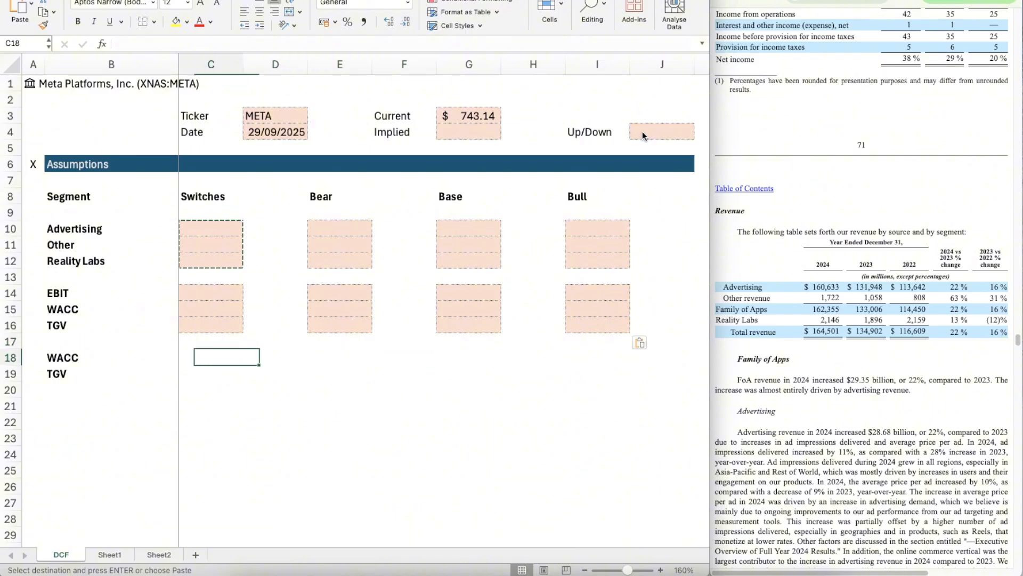
pyautogui.hotkey('shift', 'Down')
pyautogui.press('super+v')
pyautogui.press('Down')
pyautogui.press('Down')
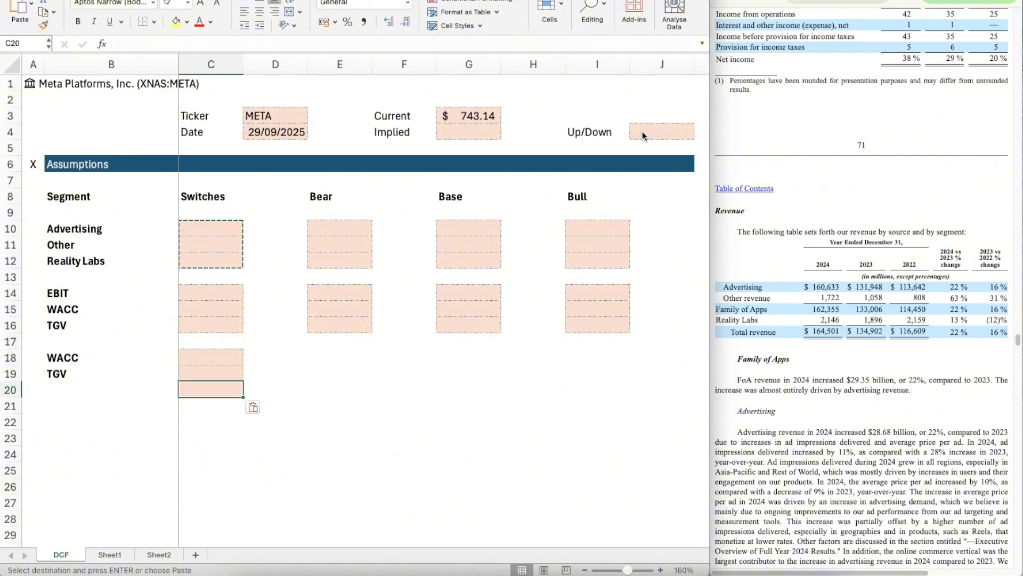
pyautogui.press('Down')
pyautogui.press('Escape')
pyautogui.press('Right')
pyautogui.press('Left')
pyautogui.press('Left')
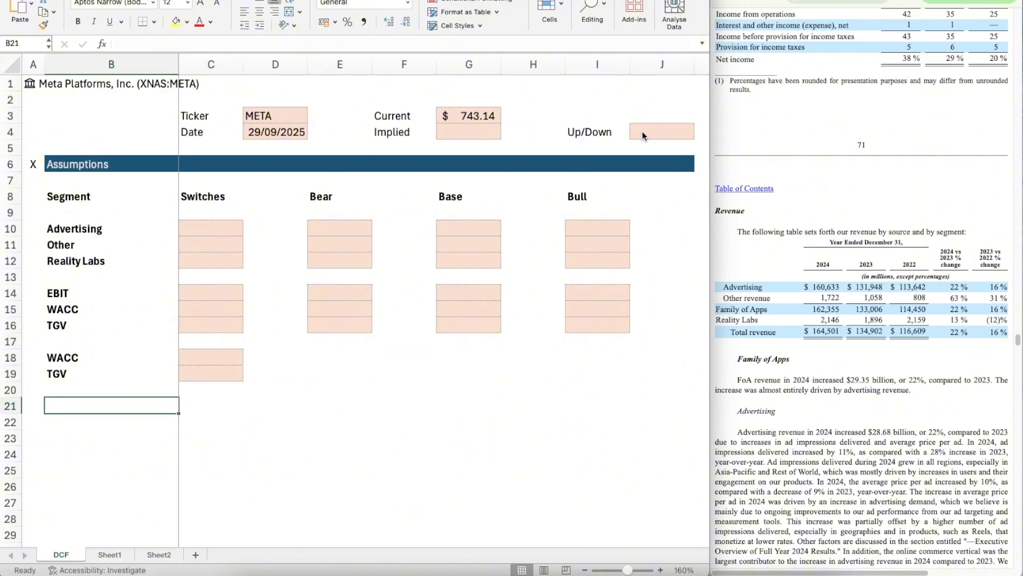
# Step: Set the Switches for Advertising, Other and Reality Labs in C10:C12 to 1
pyautogui.press('Up')
pyautogui.press('Up')
pyautogui.press('Up')
pyautogui.press('Up')
pyautogui.press('Up')
pyautogui.press('Up')
pyautogui.press('Up')
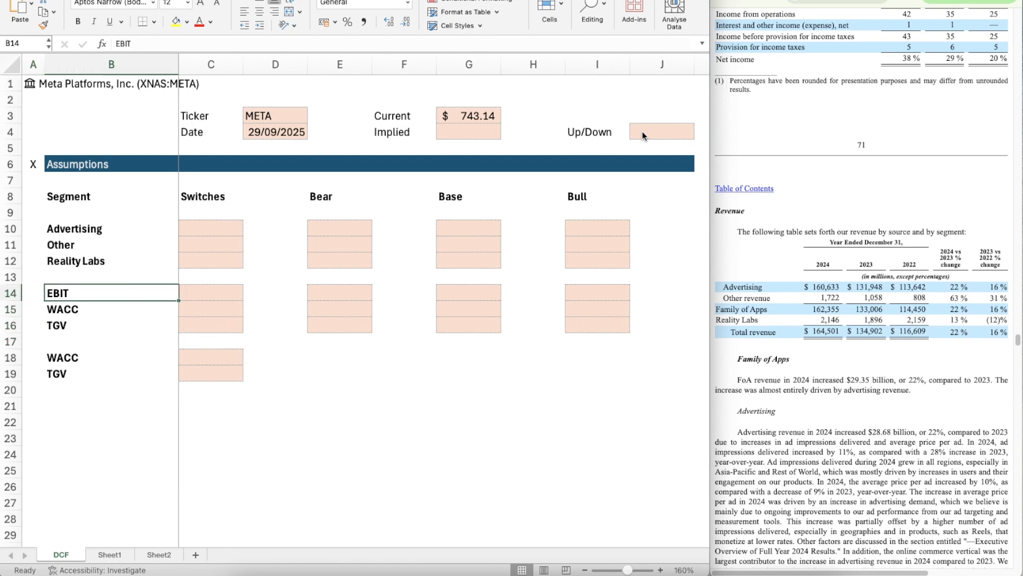
pyautogui.press('Right')
pyautogui.press('Right')
pyautogui.press('Up')
pyautogui.press('Left')
pyautogui.press('Up')
pyautogui.press('Up')
pyautogui.press('Up')
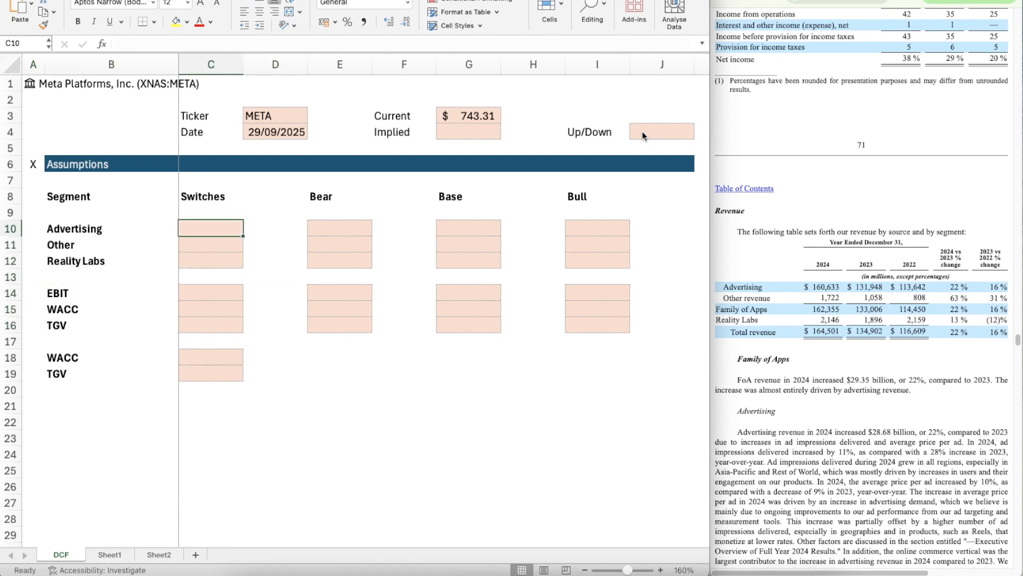
pyautogui.write('1')
pyautogui.press('Return')
pyautogui.write('1')
pyautogui.press('Return')
pyautogui.write('1')
# Step: Set the Switches for Advertising, Other and Reality Labs in C10:C12 to 2
pyautogui.press('Return')
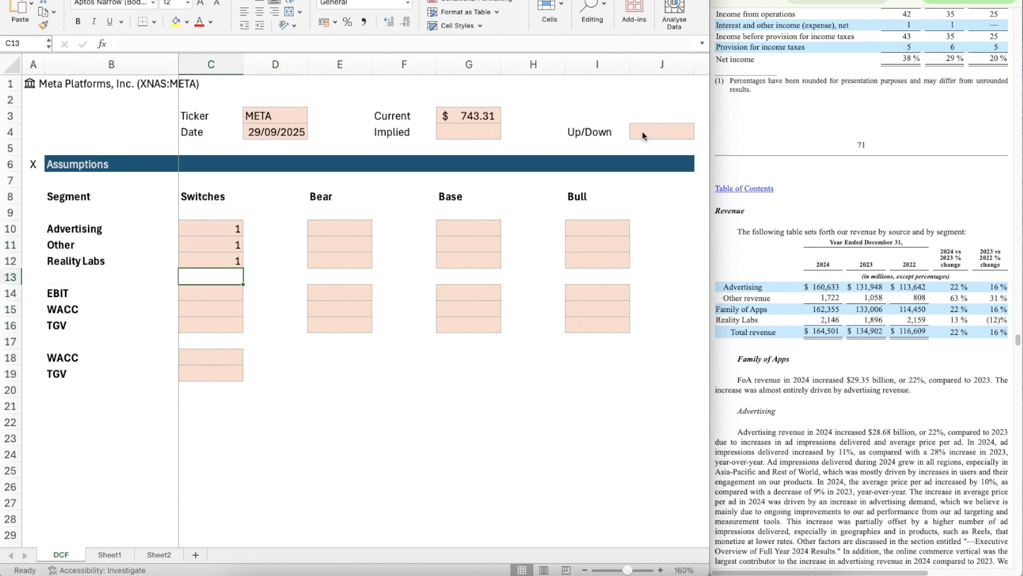
pyautogui.press('Up')
pyautogui.press('Up')
pyautogui.press('Up')
pyautogui.write('2')
pyautogui.press('Return')
pyautogui.write('2')
# Step: Set the Switches for EBIT, WACC and TGV in C14:C16 to 2
pyautogui.press('Return')
pyautogui.write('2')
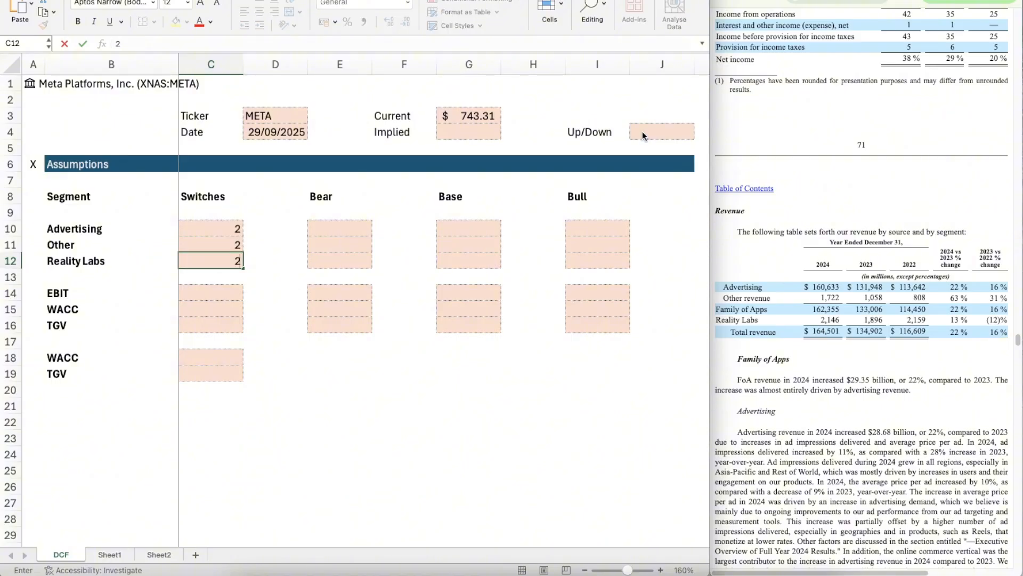
pyautogui.press('Return')
pyautogui.press('Return')
pyautogui.write('2')
pyautogui.press('Return')
pyautogui.write('2')
pyautogui.press('Return')
pyautogui.write('2')
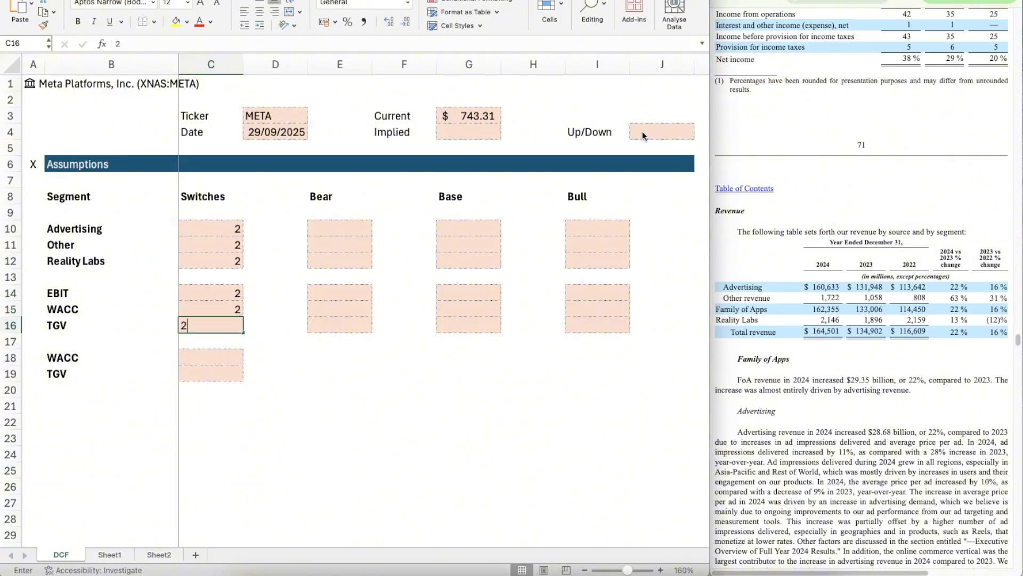
pyautogui.press('Return')
pyautogui.press('Down')
pyautogui.press('Down')
pyautogui.press('Left')
pyautogui.press('Right')
pyautogui.press('Up')
pyautogui.press('Left')
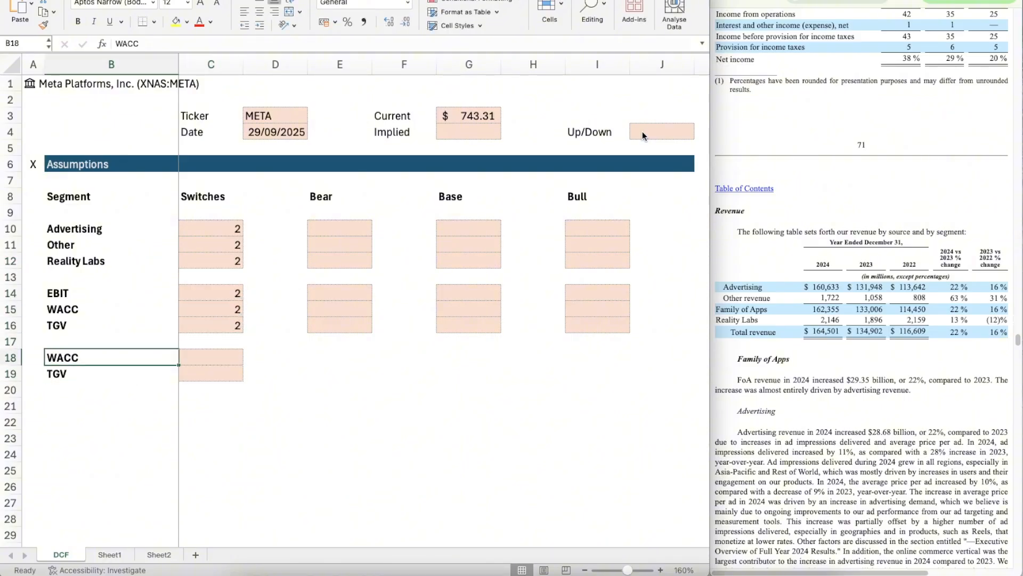
pyautogui.press('Right')
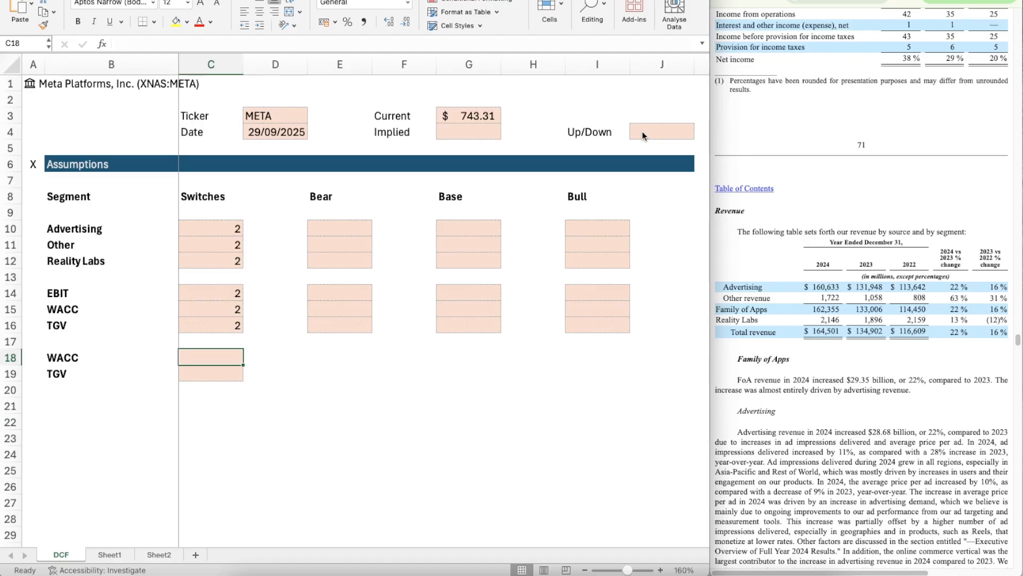
pyautogui.press('Left')
pyautogui.press('Left')
pyautogui.press('Up')
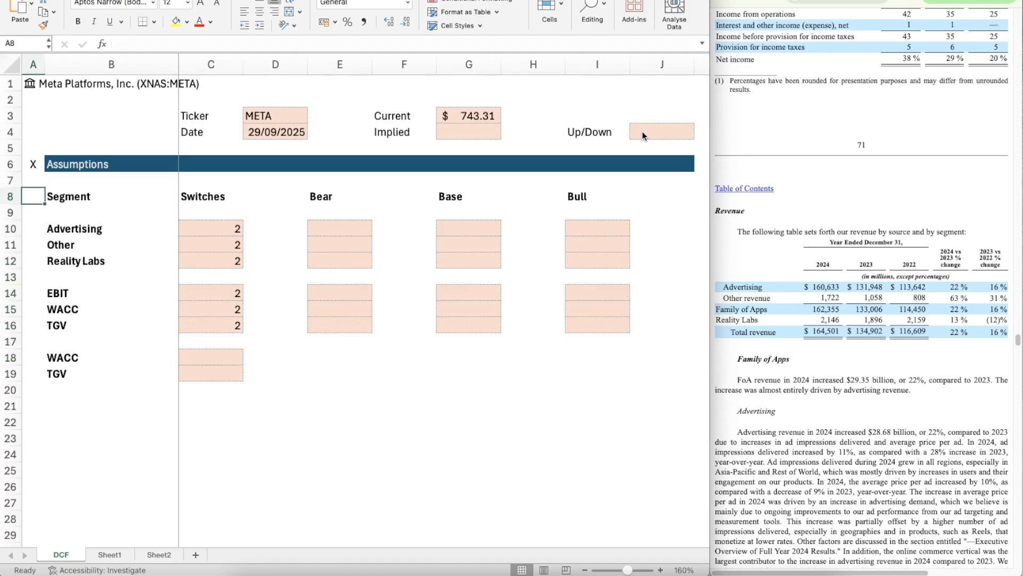
pyautogui.press('Up')
pyautogui.press('Up')
pyautogui.hotkey('shift', 'Right')
pyautogui.hotkey('shift', 'Right')
pyautogui.hotkey('shift', 'Right')
pyautogui.hotkey('shift', 'Right')
pyautogui.hotkey('shift', 'Right')
pyautogui.hotkey('shift', 'Right')
pyautogui.hotkey('shift', 'Right')
pyautogui.hotkey('shift', 'Right')
pyautogui.hotkey('shift', 'Right')
pyautogui.hotkey('shift', 'Right')
pyautogui.hotkey('shift', 'Left')
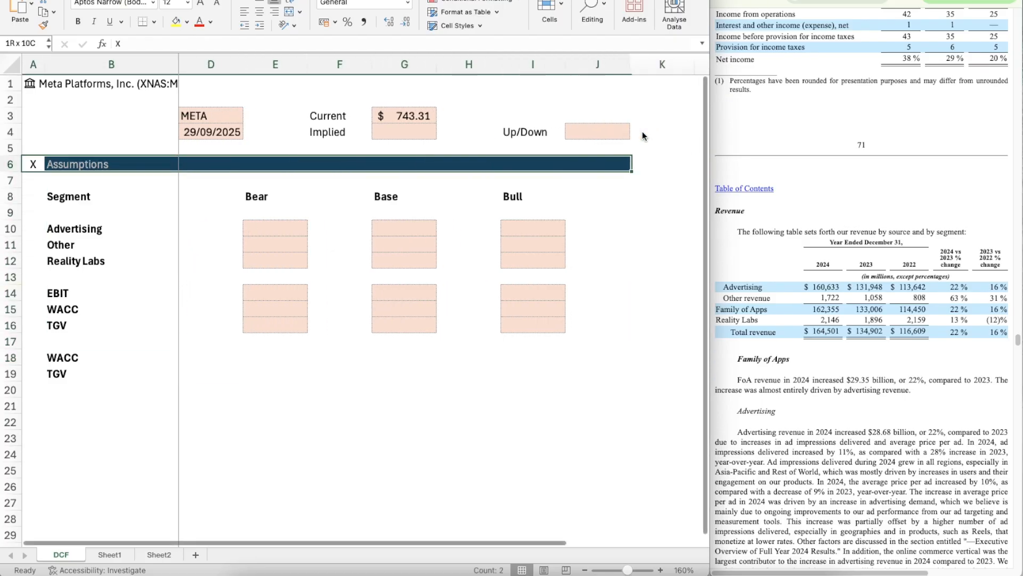
pyautogui.hotkey('shift', 'Right')
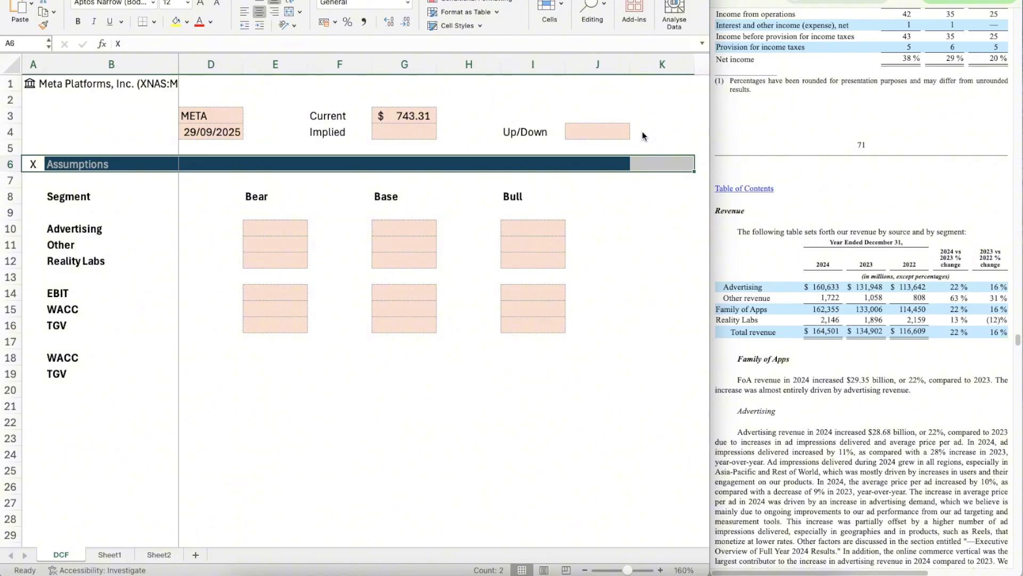
pyautogui.hotkey('shift', 'Left')
# Step: Extend the dark blue fill of the Assumptions header bar in row 6 to column K
pyautogui.press('Right')
pyautogui.press('Right')
pyautogui.press('Right')
pyautogui.press('Right')
pyautogui.press('Right')
pyautogui.press('Right')
pyautogui.press('Right')
pyautogui.press('Right')
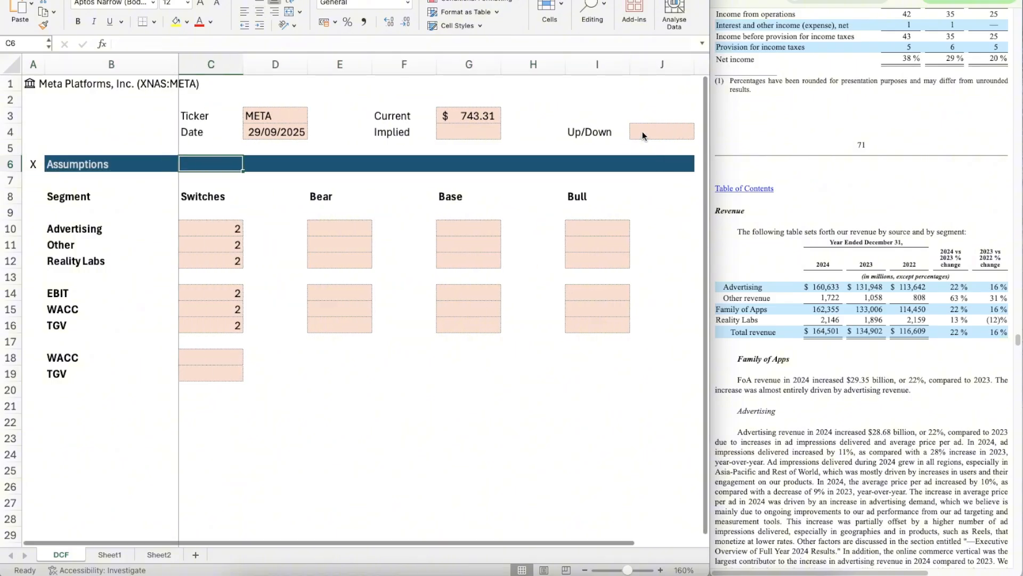
pyautogui.press('Right')
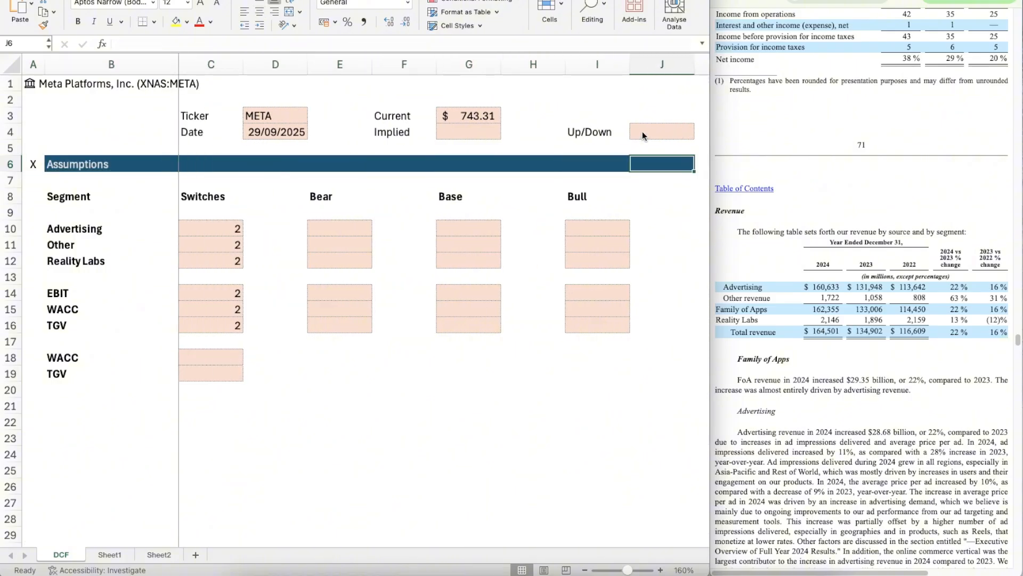
pyautogui.press('Right')
pyautogui.press('Left')
pyautogui.press('Left')
pyautogui.press('Left')
pyautogui.press('Left')
pyautogui.press('Home')
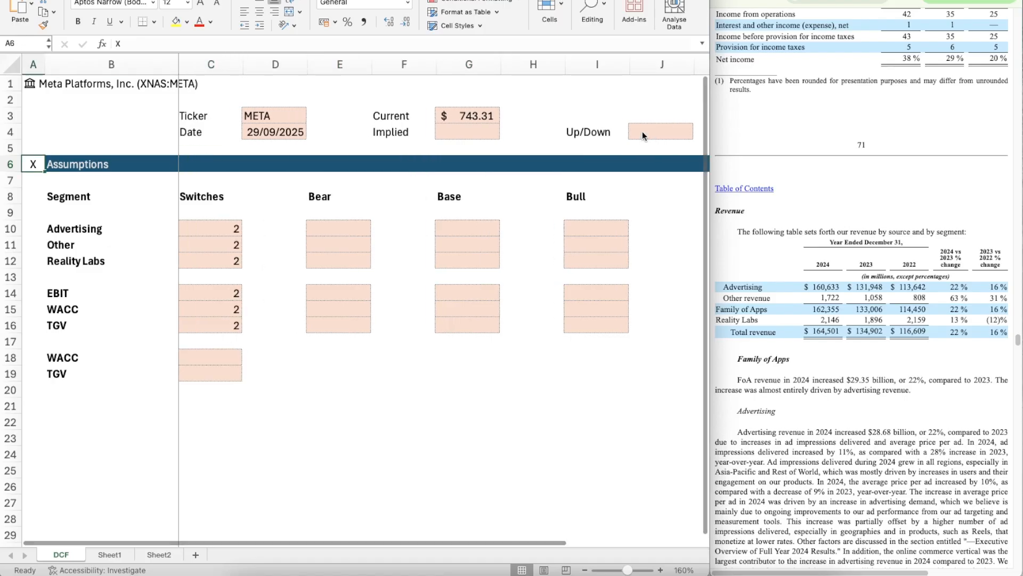
# Step: Copy the Assumptions header bar A6:K6 and paste it into row 21 below the inputs, starting at A21
pyautogui.hotkey('shift', 'Right')
pyautogui.hotkey('shift', 'Right')
pyautogui.hotkey('shift', 'Right')
pyautogui.hotkey('shift', 'Right')
pyautogui.hotkey('shift', 'Right')
pyautogui.hotkey('shift', 'Right')
pyautogui.hotkey('shift', 'Right')
pyautogui.hotkey('shift', 'Right')
pyautogui.hotkey('shift', 'Right')
pyautogui.hotkey('shift', 'Right')
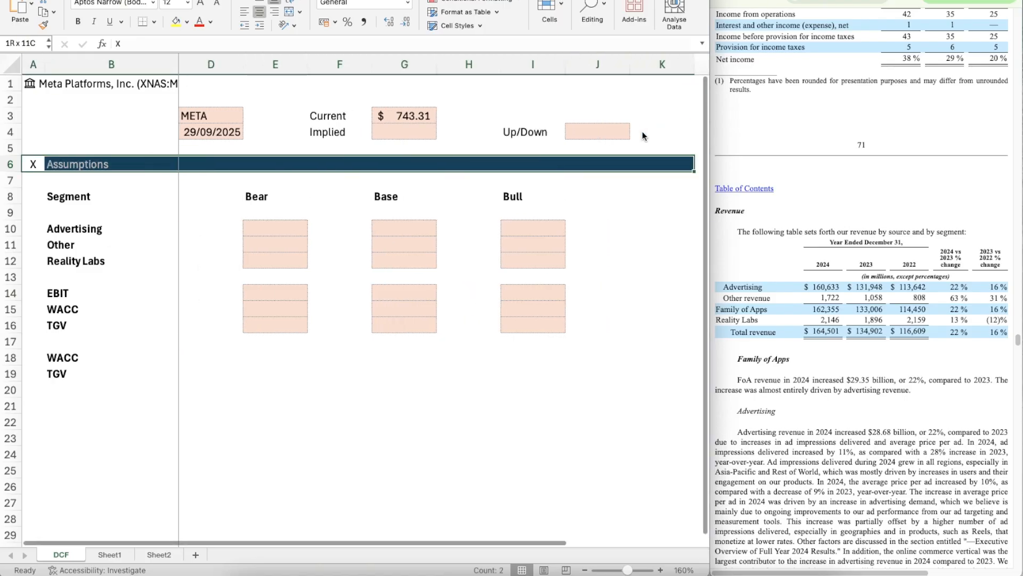
pyautogui.press('super+c')
pyautogui.press('Down')
pyautogui.press('Down')
pyautogui.press('Down')
pyautogui.press('Down')
pyautogui.press('Down')
pyautogui.press('Down')
pyautogui.press('Down')
pyautogui.press('Down')
pyautogui.press('Down')
pyautogui.press('Down')
pyautogui.press('Down')
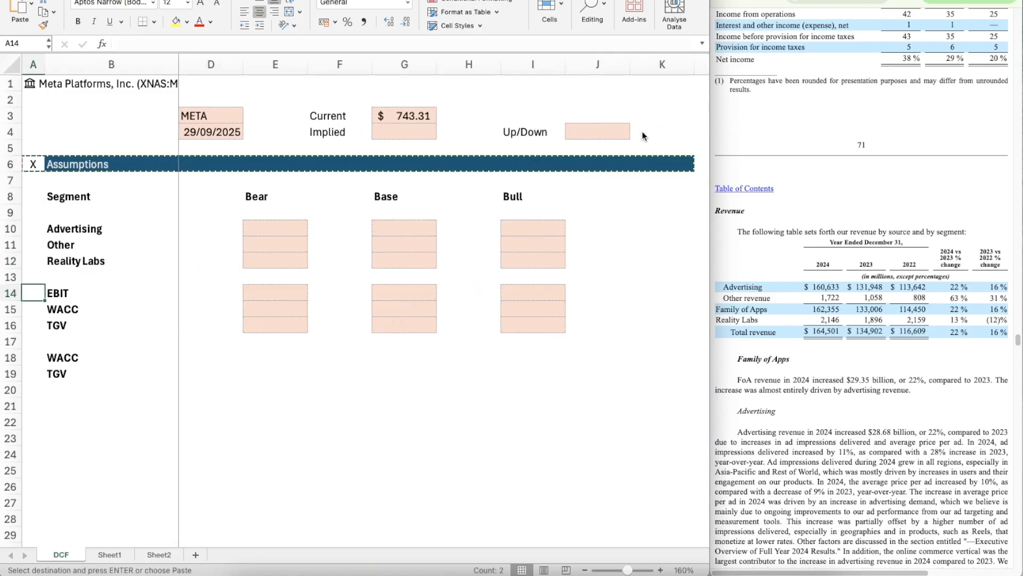
pyautogui.scroll(-5, 237, 498)
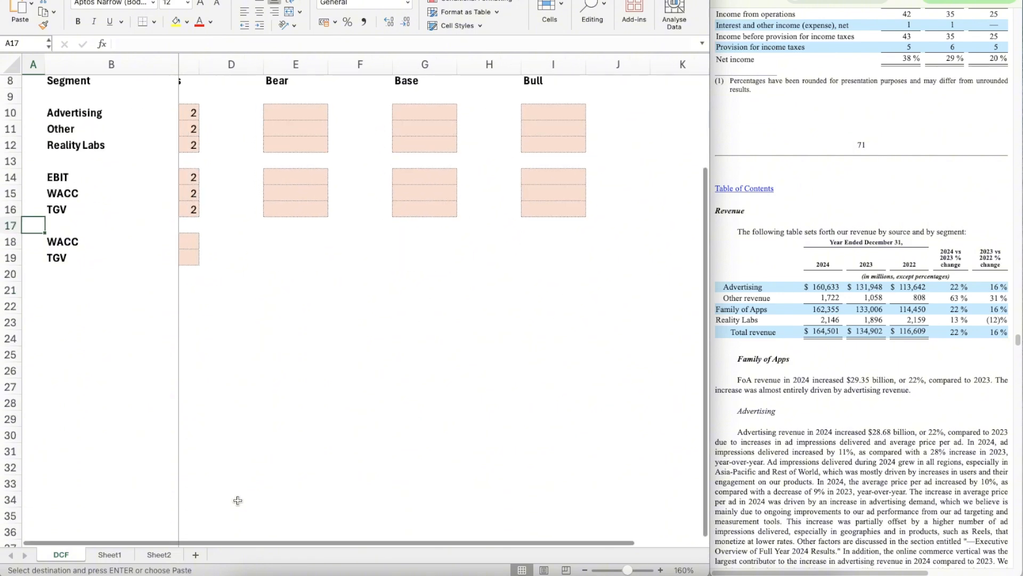
pyautogui.scroll(-3, 238, 500)
pyautogui.hscroll(-1, 237, 500)
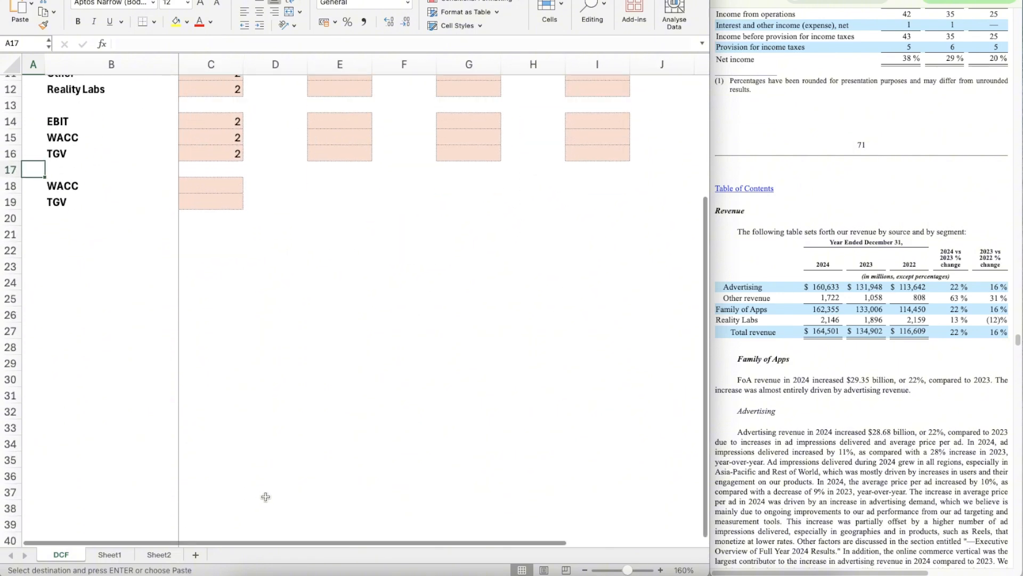
pyautogui.press('Down')
pyautogui.press('Down')
pyautogui.press('Down')
pyautogui.press('Down')
pyautogui.press('super+v')
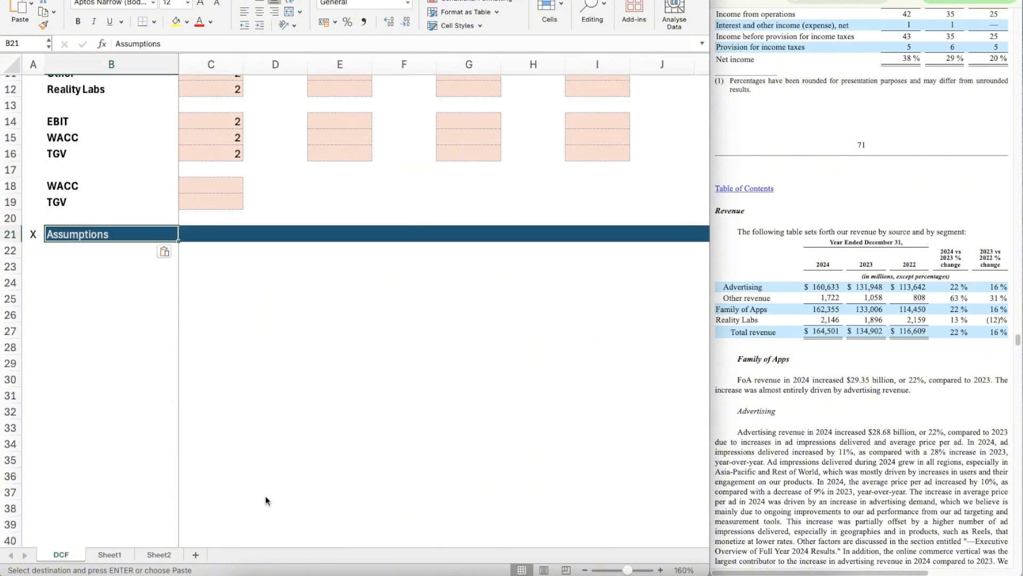
# Step: Retitle the row 21 header as Revenue Build and enter 2022 as its first year in C21
pyautogui.write('Revenue B')
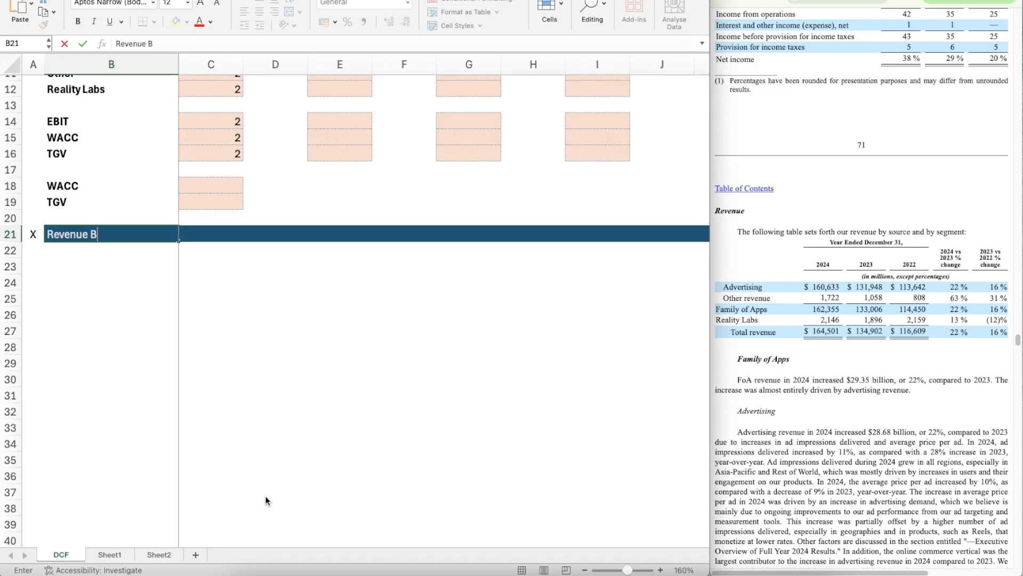
pyautogui.write('uild')
pyautogui.press('Return')
pyautogui.press('Up')
pyautogui.press('Right')
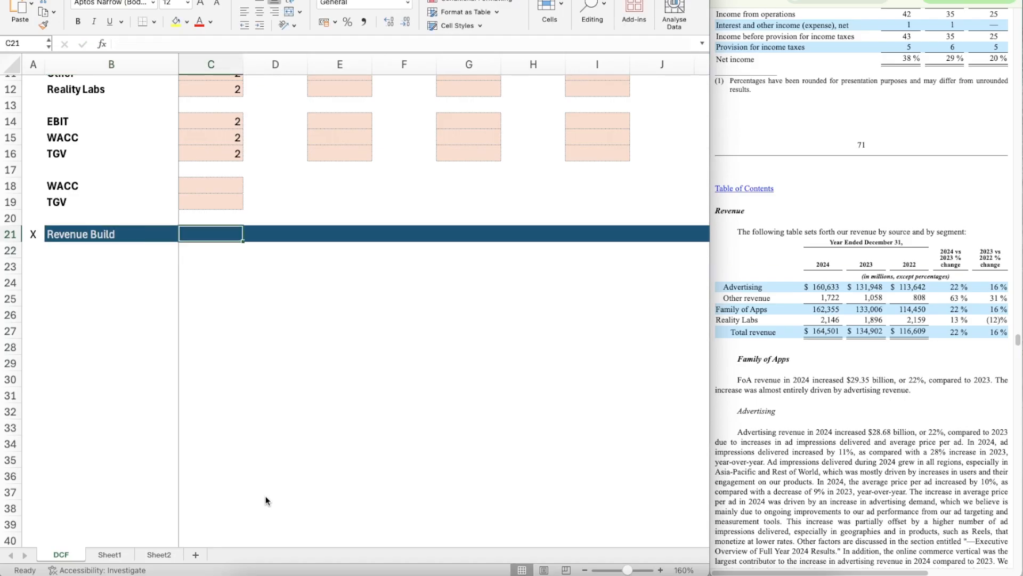
pyautogui.write('2022')
pyautogui.press('Return')
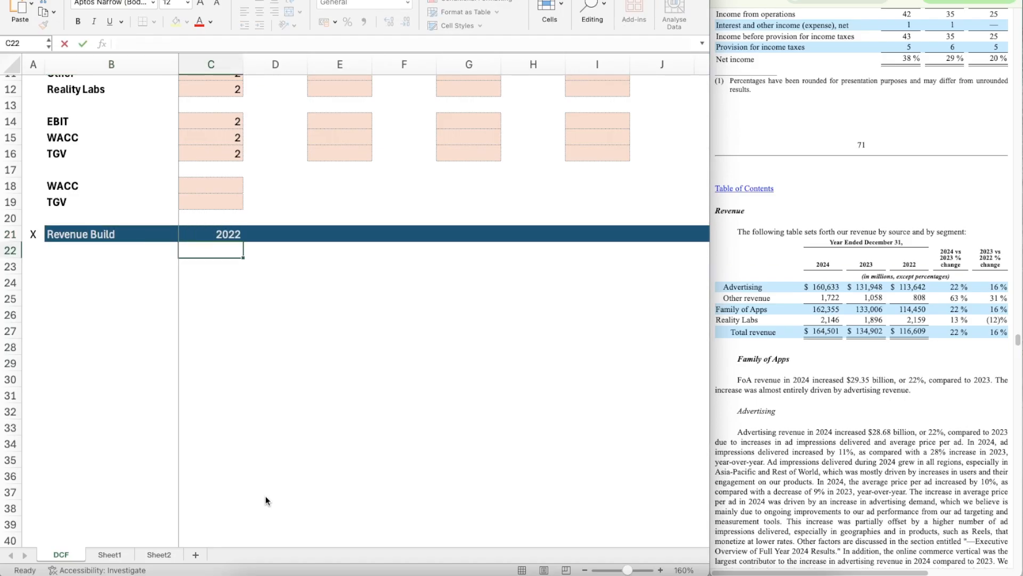
# Step: Enter =C21+1 in D21 and copy the formula across row 21 to K21 for the remaining years
pyautogui.press('Up')
pyautogui.press('Right')
pyautogui.write('=C21+1')
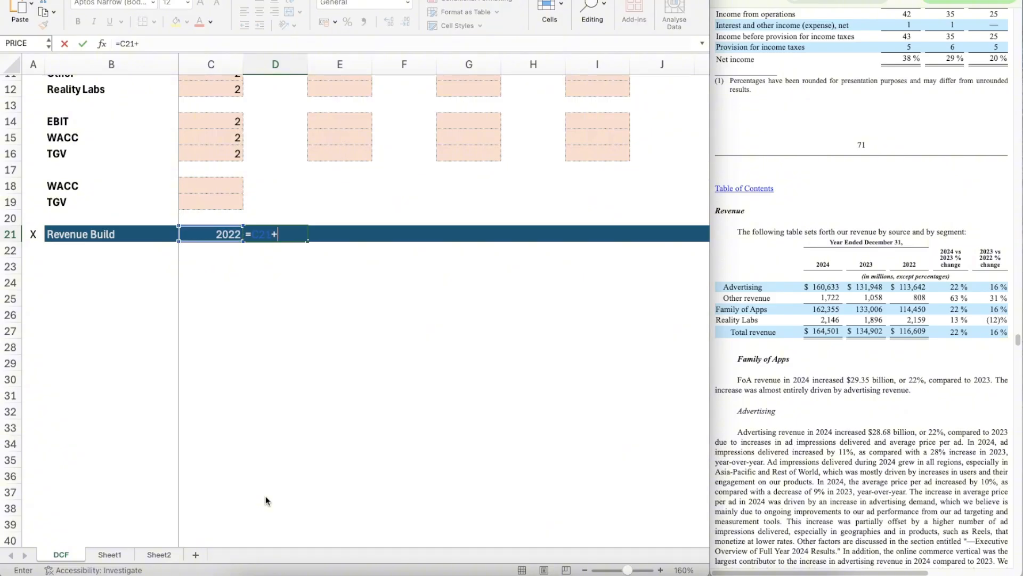
pyautogui.press('Return')
pyautogui.press('Up')
pyautogui.hotkey('ctrl', 'c')
pyautogui.hotkey('shift', 'Right')
pyautogui.hotkey('shift', 'Right')
pyautogui.hotkey('shift', 'Right')
pyautogui.hotkey('shift', 'Right')
pyautogui.hotkey('shift', 'Right')
pyautogui.hotkey('shift', 'Right')
pyautogui.hotkey('shift', 'Right')
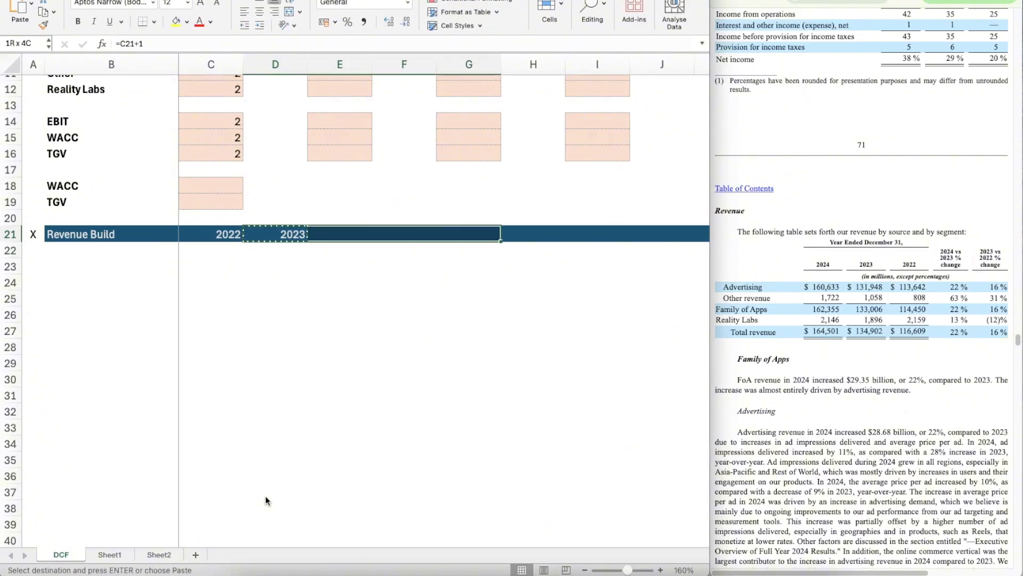
pyautogui.hotkey('ctrl', 'v')
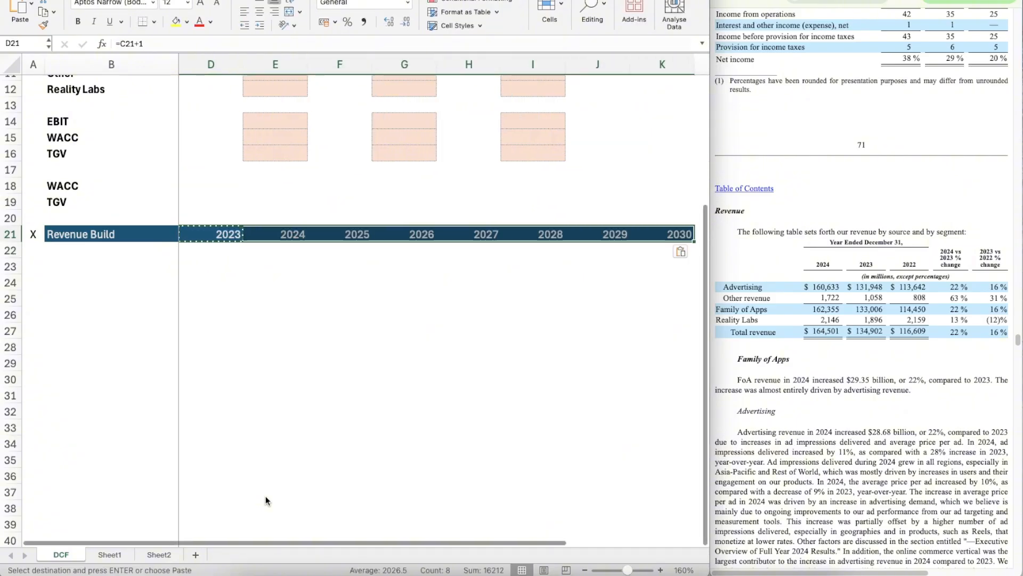
# Step: Review the year headings across the Revenue Build row with the sheet zoomed out to 150%
pyautogui.press('Right')
pyautogui.press('Right')
pyautogui.press('Right')
pyautogui.press('Right')
pyautogui.press('Right')
pyautogui.press('Right')
pyautogui.press('Right')
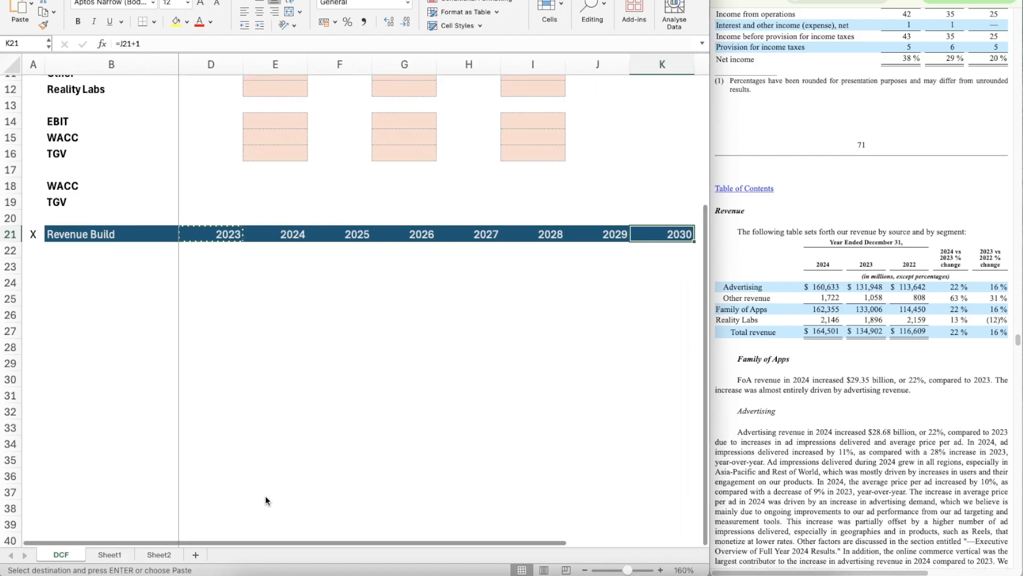
pyautogui.press('Left')
pyautogui.press('Left')
pyautogui.press('Left')
pyautogui.press('Left')
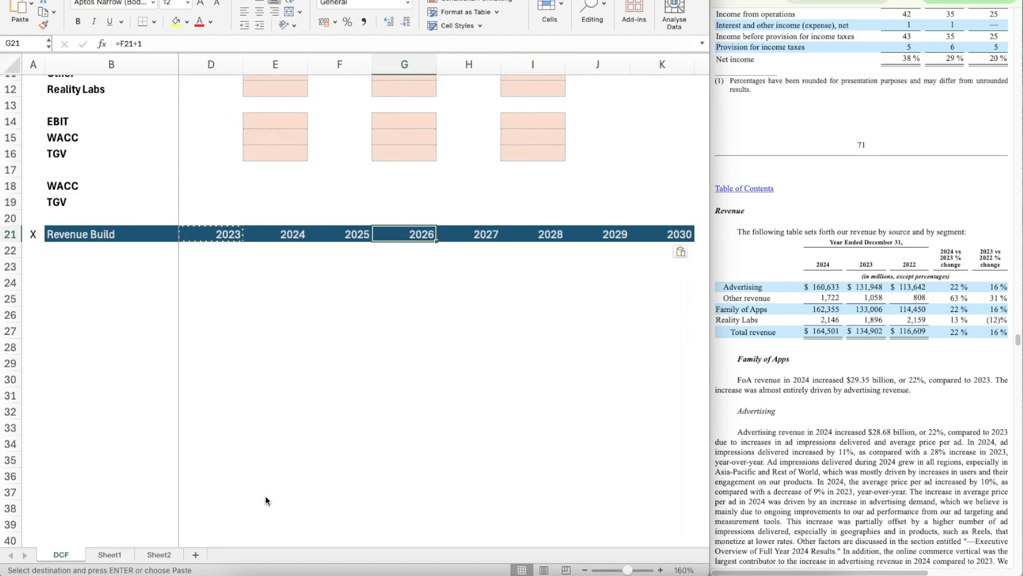
pyautogui.click(585, 570)
pyautogui.press('Left')
pyautogui.press('Left')
pyautogui.press('Left')
pyautogui.press('Left')
pyautogui.press('Left')
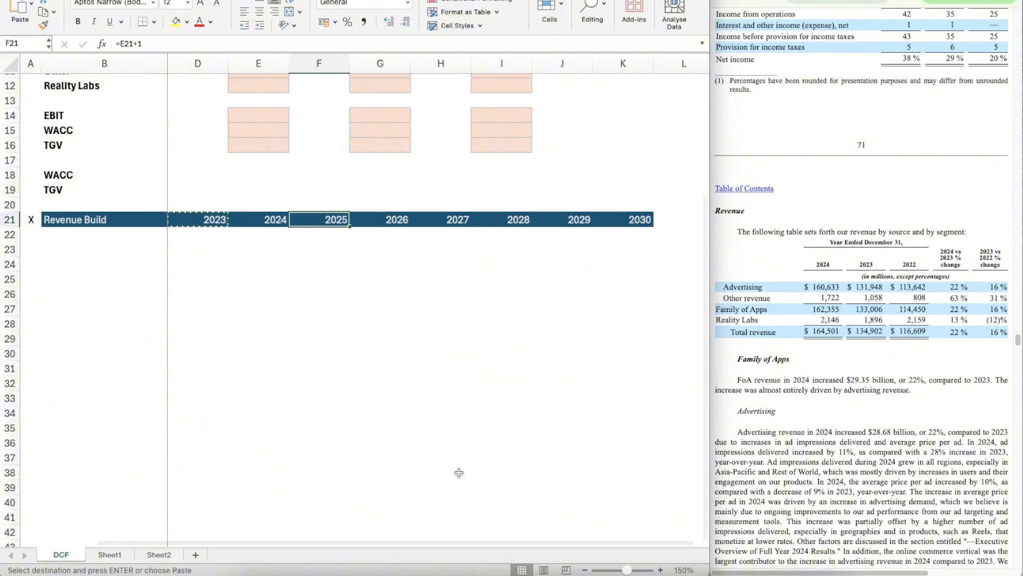
pyautogui.press('Right')
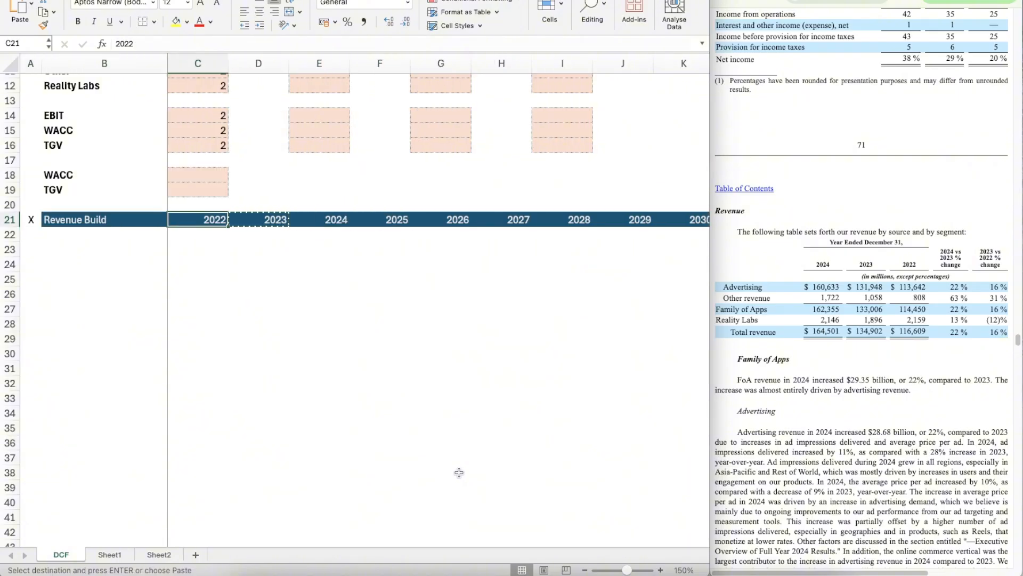
# Step: AutoFit the width of the label column B to its contents
pyautogui.press('Down')
pyautogui.press('Down')
pyautogui.press('Left')
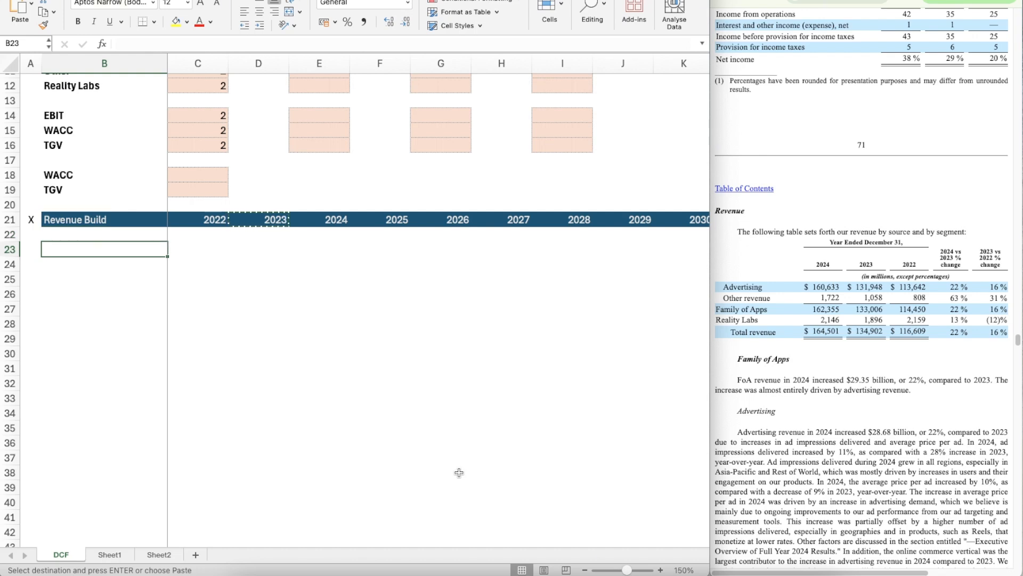
pyautogui.scroll(5, 172, 160)
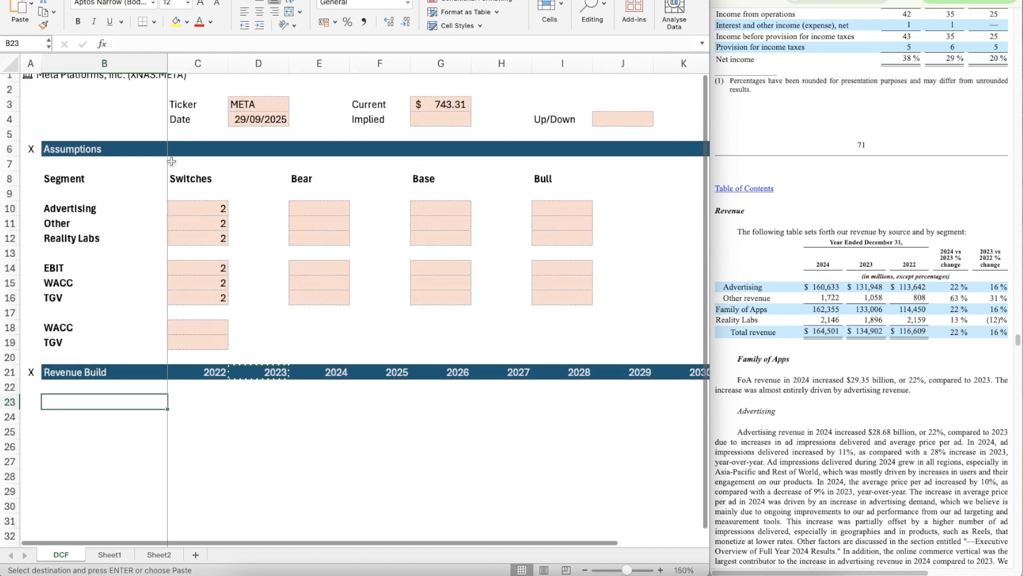
pyautogui.doubleClick(167, 64)
pyautogui.click(144, 63)
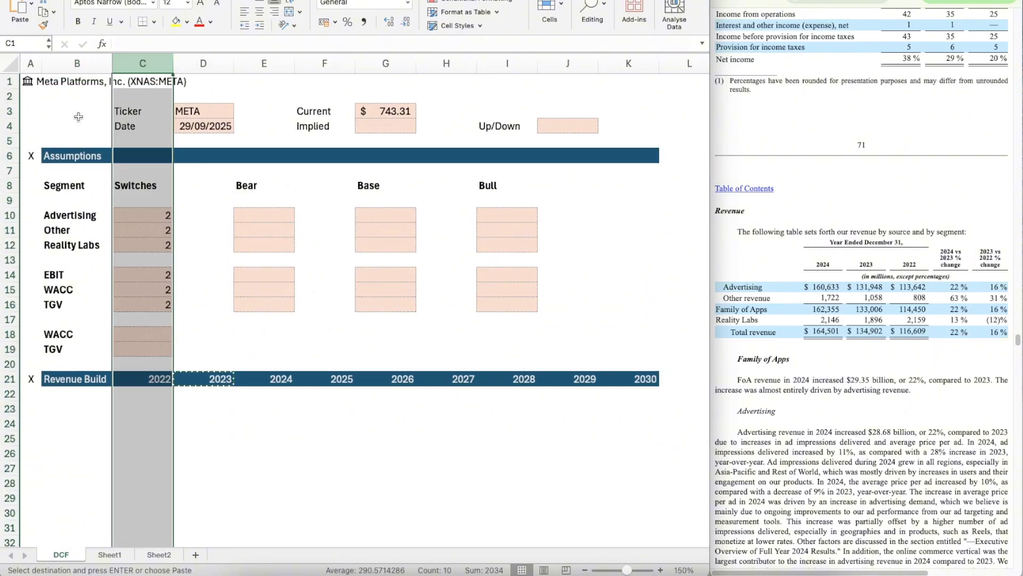
# Step: Widen column B slightly by hand to give the row labels more room
pyautogui.click(90, 60)
pyautogui.click(203, 404)
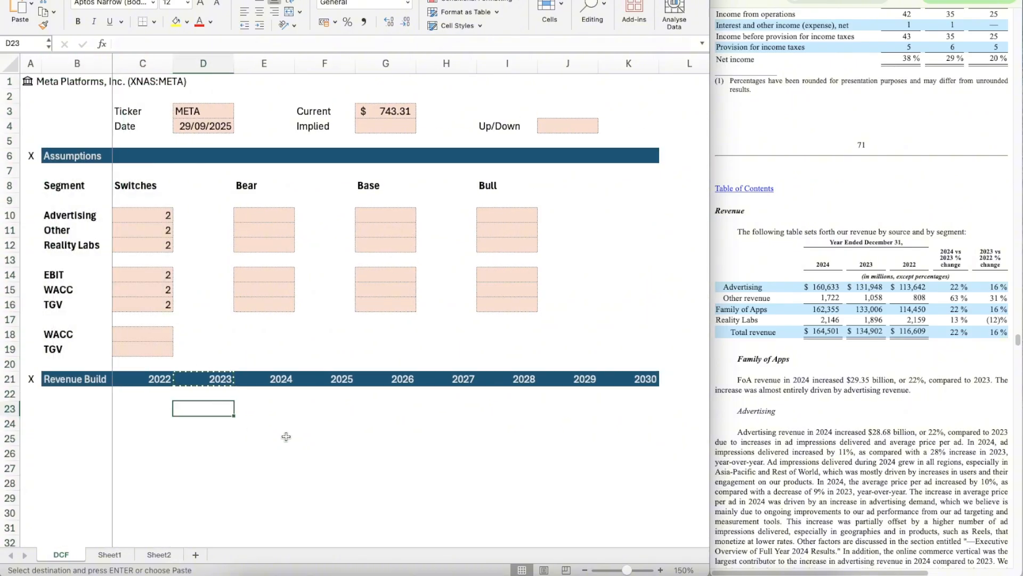
pyautogui.click(83, 412)
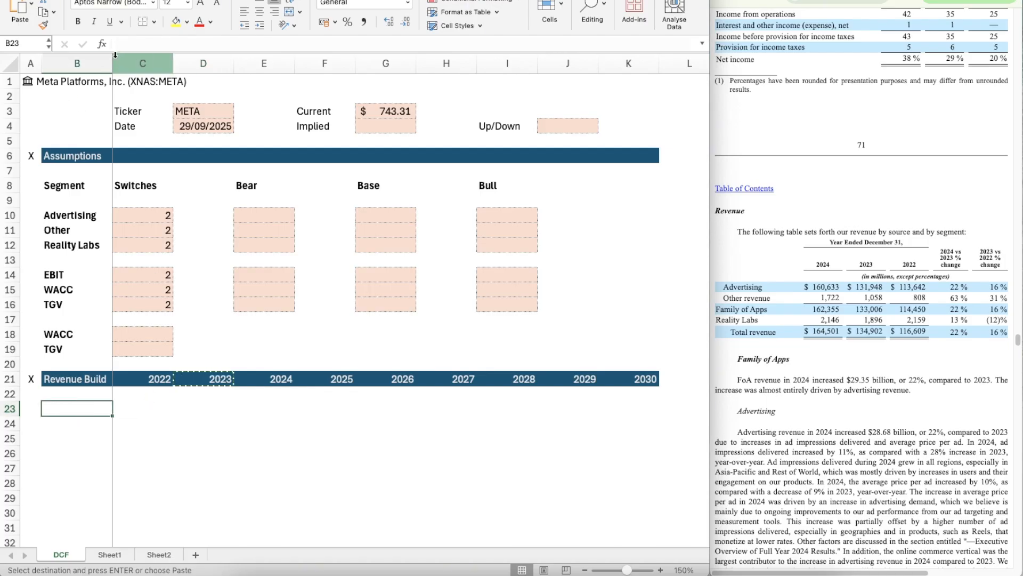
pyautogui.moveTo(112, 60); pyautogui.dragTo(112, 60)
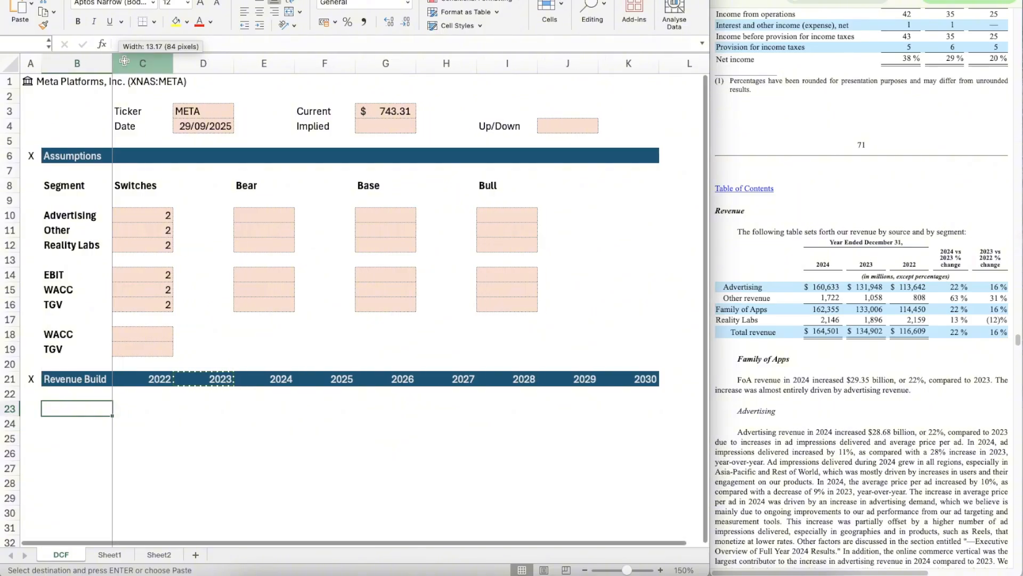
pyautogui.click(114, 60)
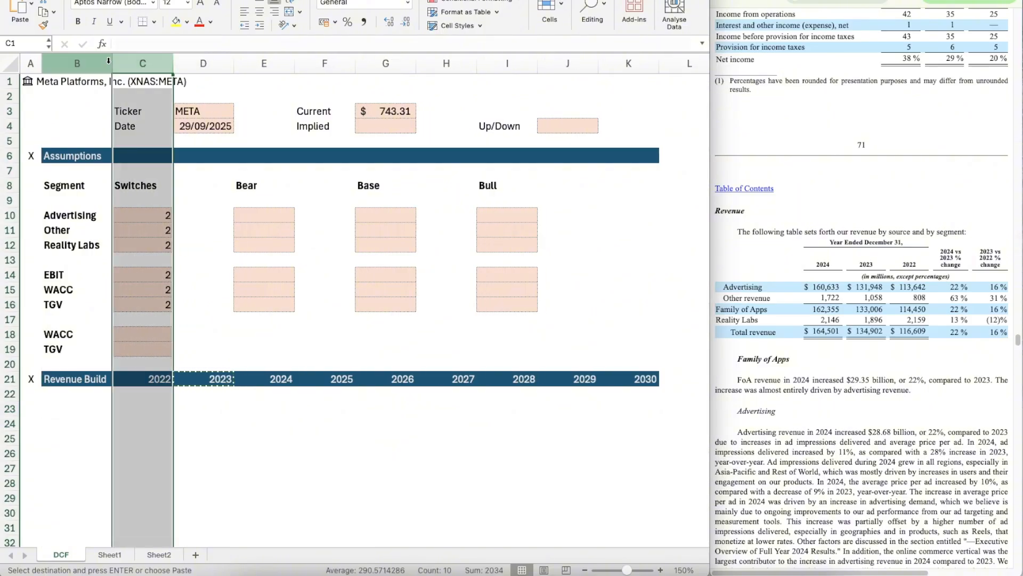
pyautogui.click(108, 60)
pyautogui.moveTo(111, 63); pyautogui.dragTo(127, 63)
# Step: Link B23 to the Advertising segment label with =B10 as the first Revenue Build heading
pyautogui.scroll(-5, 84, 295)
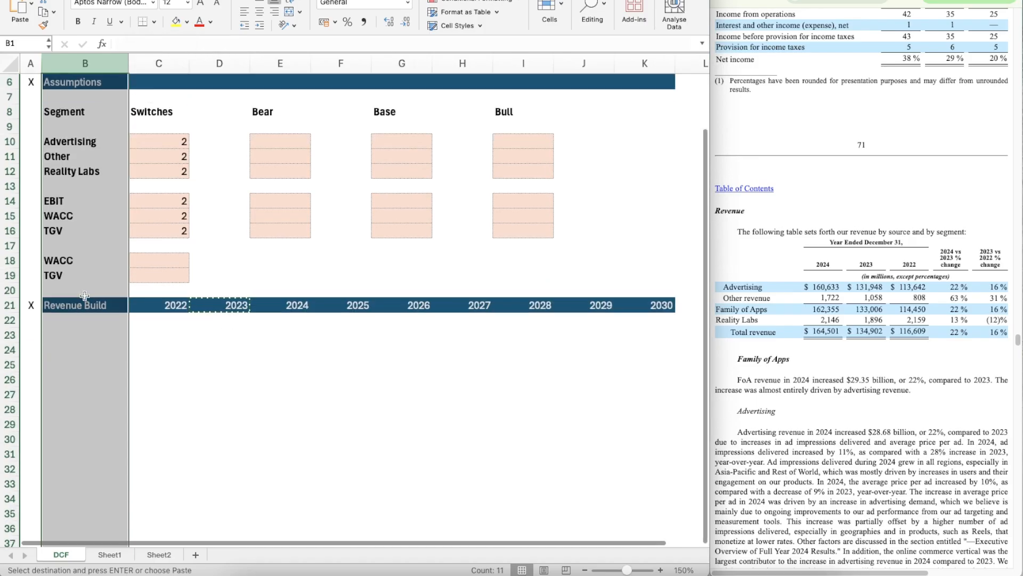
pyautogui.click(85, 334)
pyautogui.press('Right')
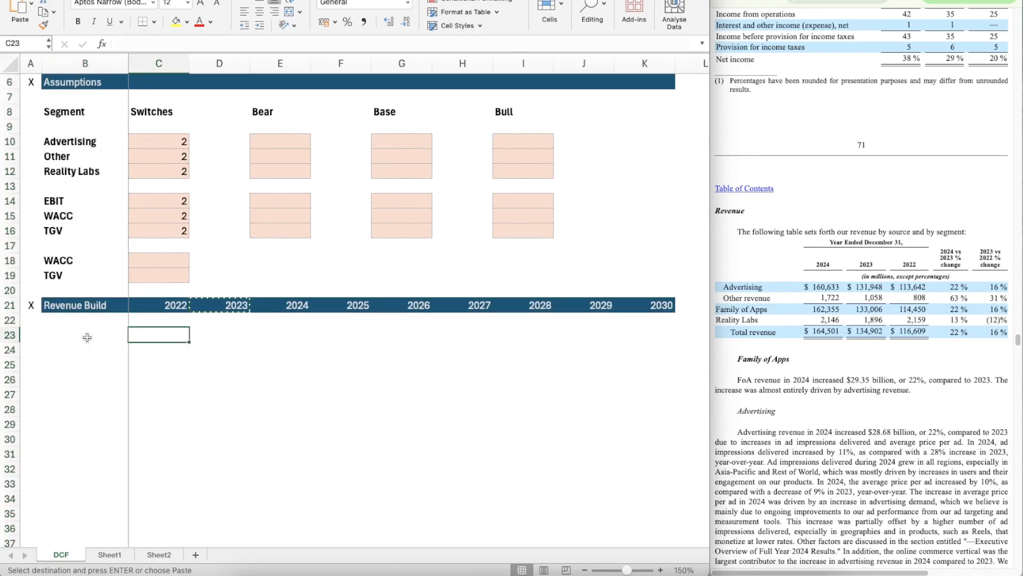
pyautogui.press('Escape')
pyautogui.click(86, 337)
pyautogui.write('=')
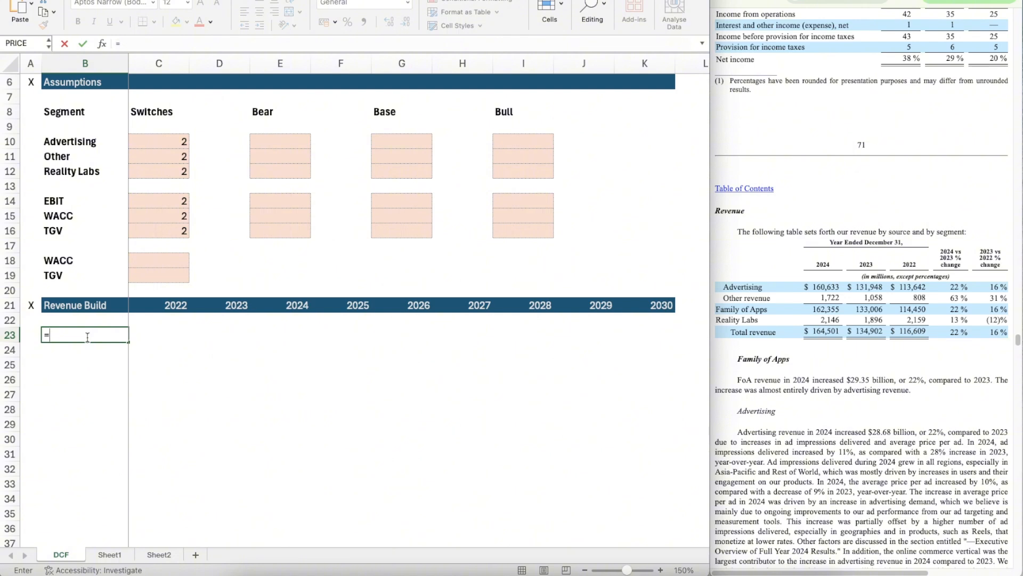
pyautogui.write('B10')
pyautogui.press('Return')
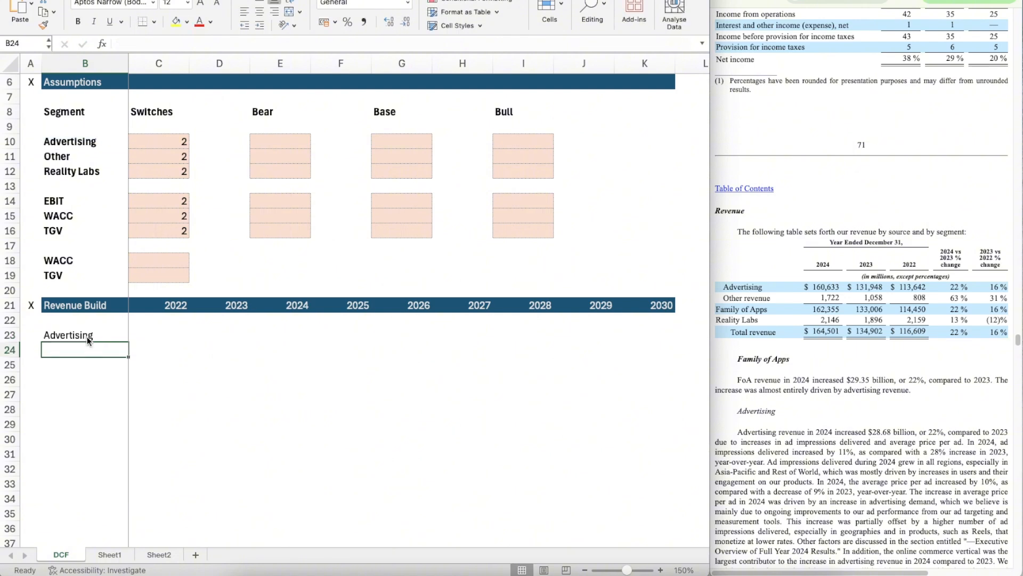
# Step: Enter an italic "% Growth" label in B24 and make the Advertising heading in B23 bold
pyautogui.write('%')
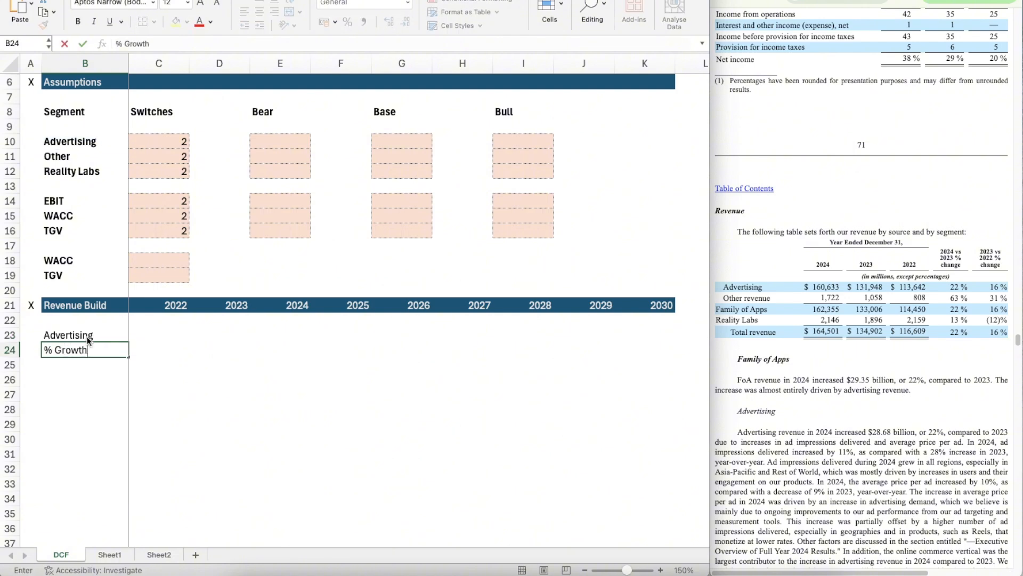
pyautogui.write(' Growth')
pyautogui.press('Return')
pyautogui.press('Up')
pyautogui.press('cmd+i')
pyautogui.press('Up')
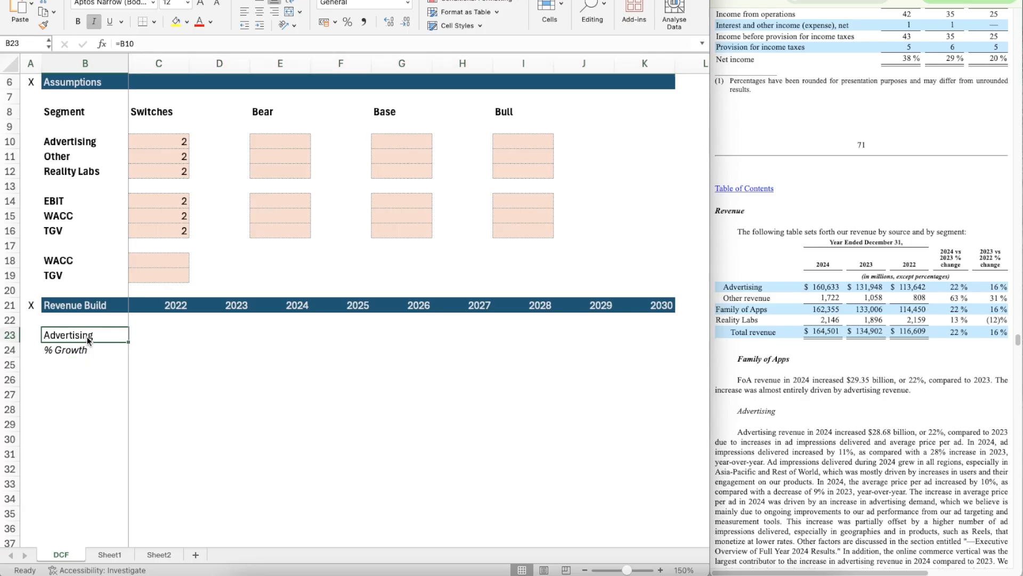
pyautogui.press('cmd+b')
# Step: Enter the scenario labels Bear, Base and Bull in B25:B27 under the growth row
pyautogui.press('Down')
pyautogui.press('Down')
pyautogui.write('Bear')
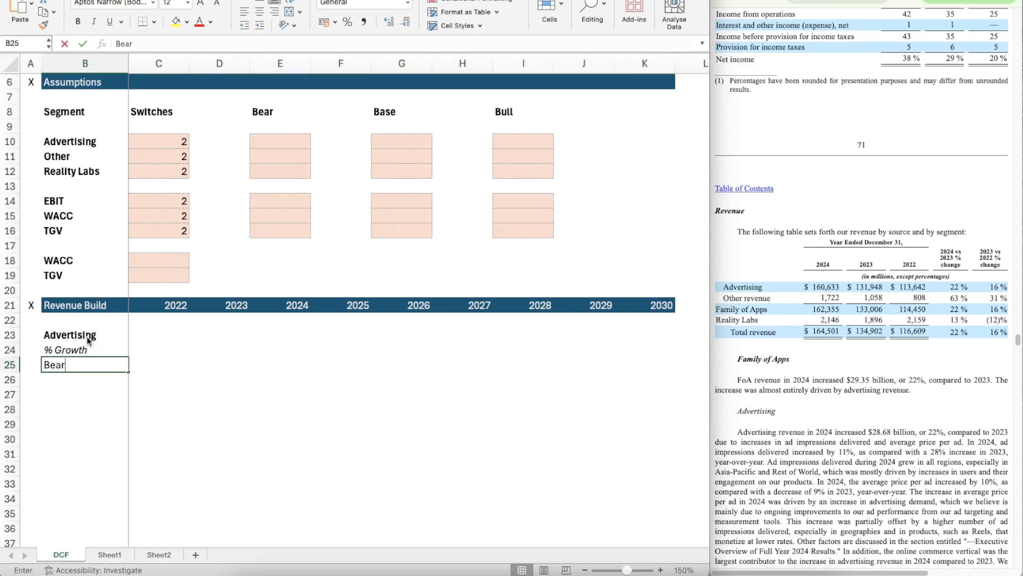
pyautogui.press('Return')
pyautogui.write('BAse')
pyautogui.press('BackSpace')
pyautogui.press('BackSpace')
pyautogui.press('BackSpace')
pyautogui.write('ase')
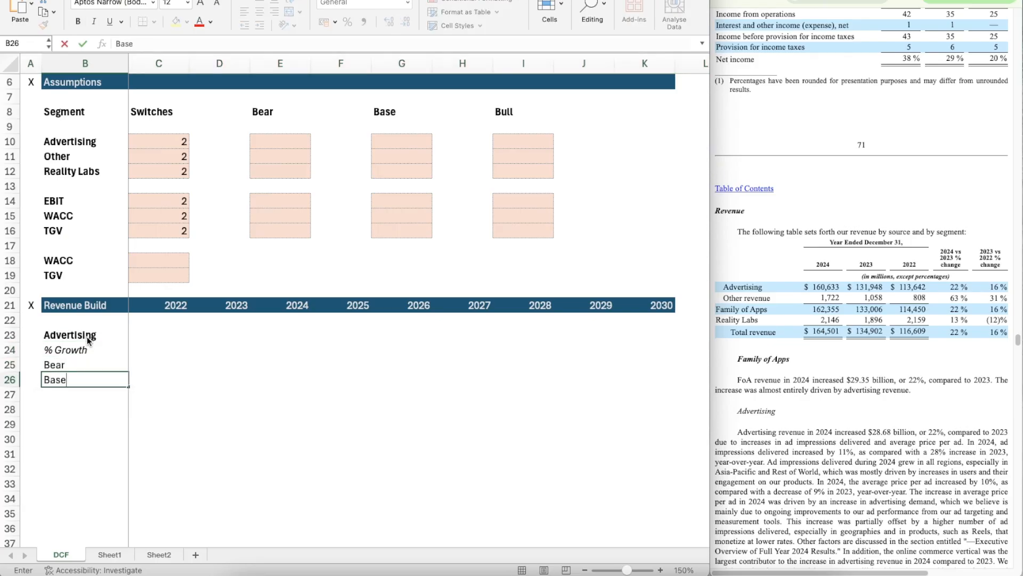
pyautogui.press('Return')
pyautogui.write('Bull')
pyautogui.press('Return')
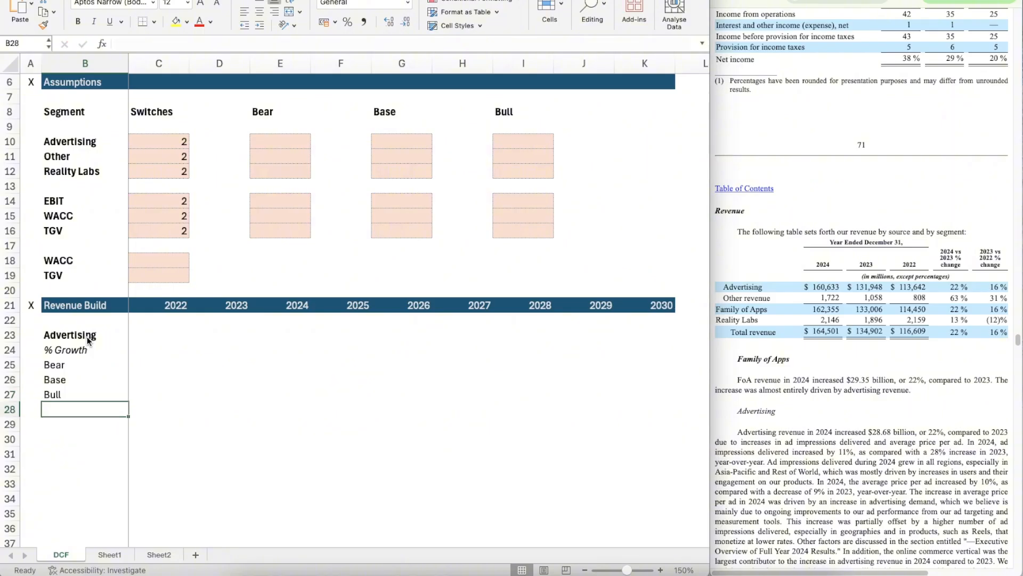
# Step: Enter "% of Revenue" in B28 and italicise it
pyautogui.write('% of Revenue')
pyautogui.press('Return')
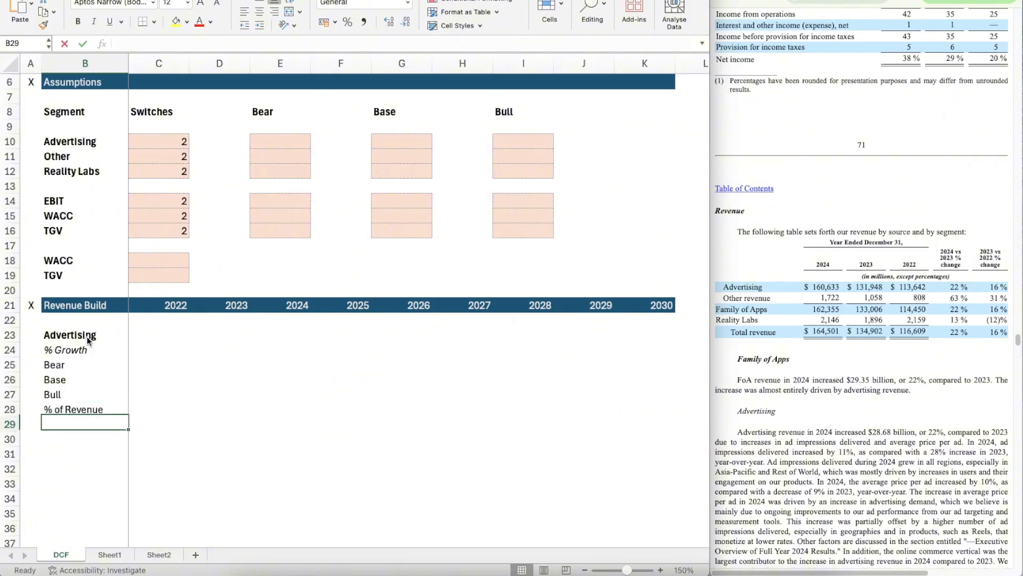
pyautogui.press('Up')
pyautogui.hotkey('ctrl', 'i')
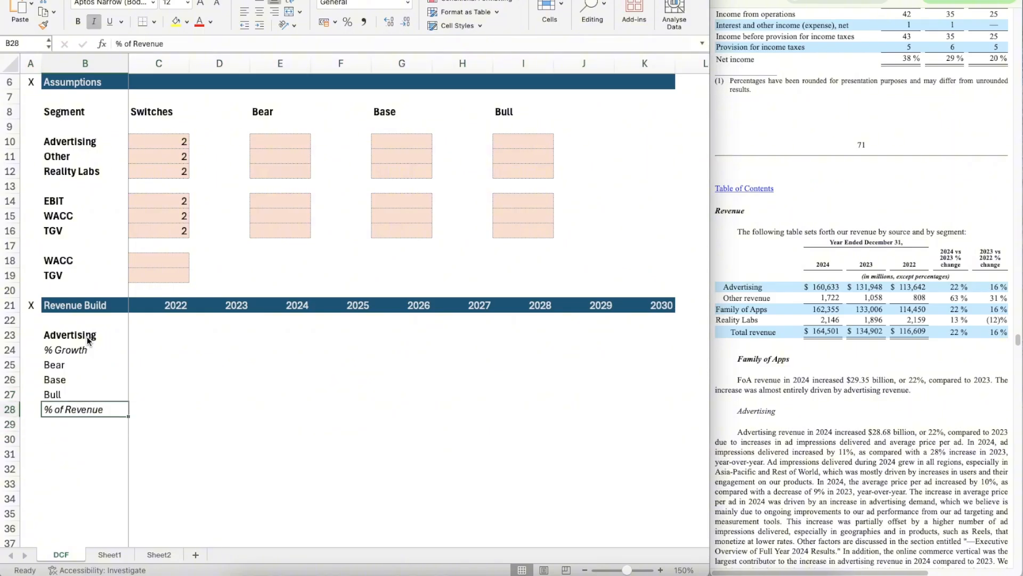
# Step: Copy the Advertising label block B23:B28 and paste it starting at B30, leaving one blank row between the blocks
pyautogui.press('Up')
pyautogui.press('Up')
pyautogui.scroll(-3, 87, 337)
pyautogui.press('Up')
pyautogui.press('Up')
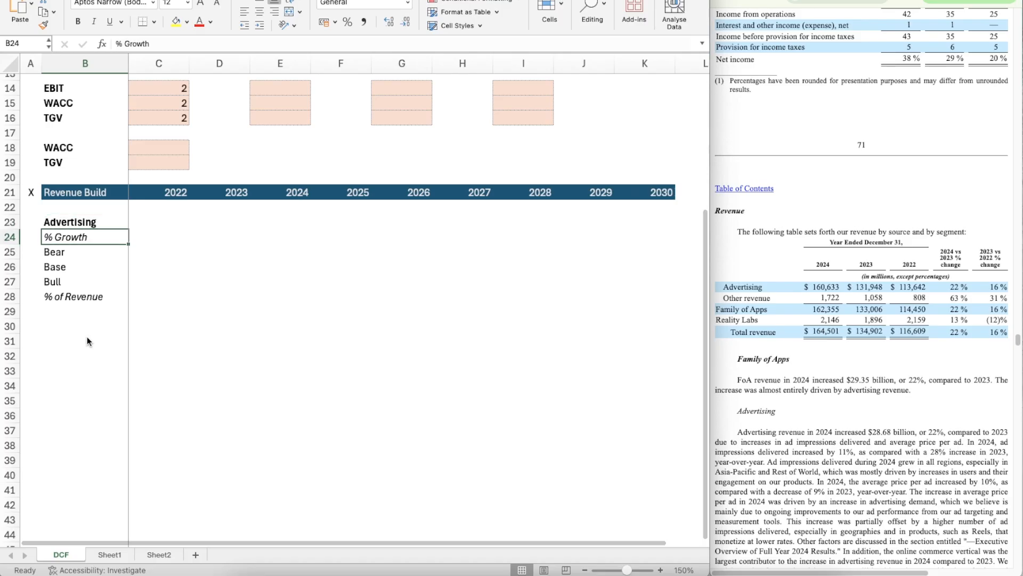
pyautogui.hotkey('shift', 'Down')
pyautogui.hotkey('shift', 'Down')
pyautogui.press('Up')
pyautogui.hotkey('shift', 'Down')
pyautogui.hotkey('shift', 'Down')
pyautogui.hotkey('shift', 'Down')
pyautogui.hotkey('shift', 'Down')
pyautogui.hotkey('shift', 'Down')
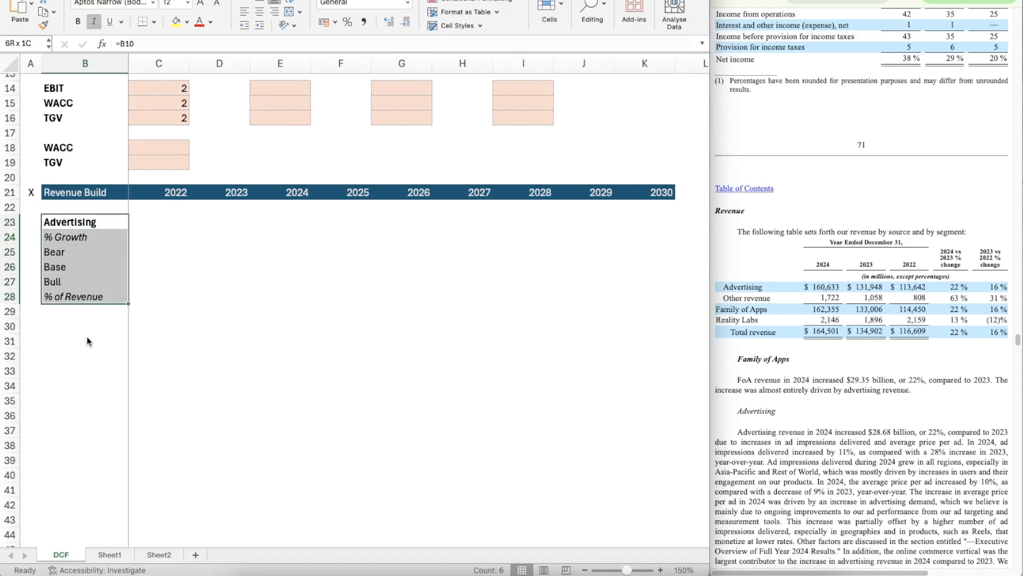
pyautogui.hotkey('ctrl', 'c')
pyautogui.press('Down')
pyautogui.press('Down')
pyautogui.press('Down')
pyautogui.press('Down')
pyautogui.press('Down')
pyautogui.press('Down')
pyautogui.press('Down')
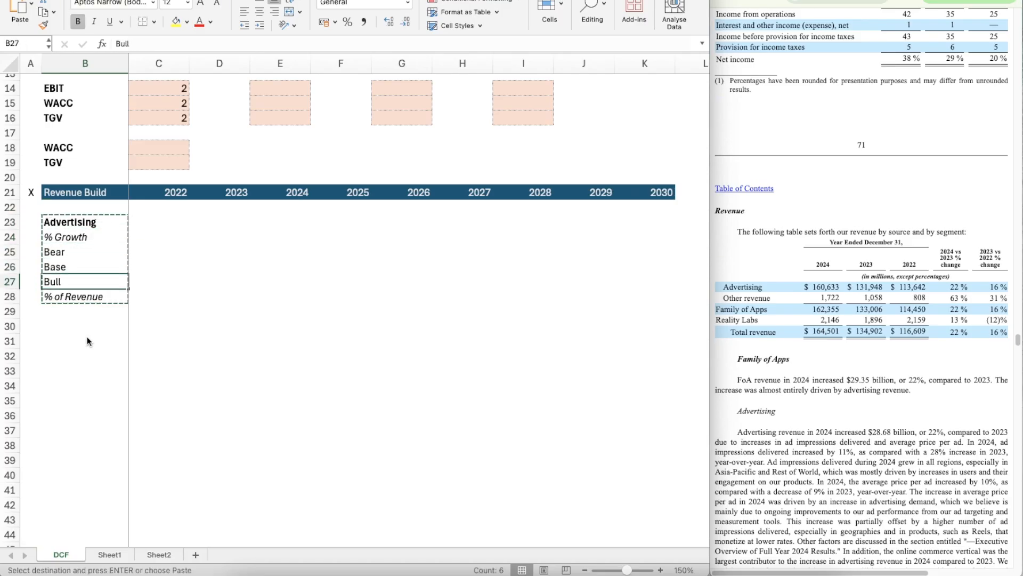
pyautogui.hotkey('ctrl', 'v')
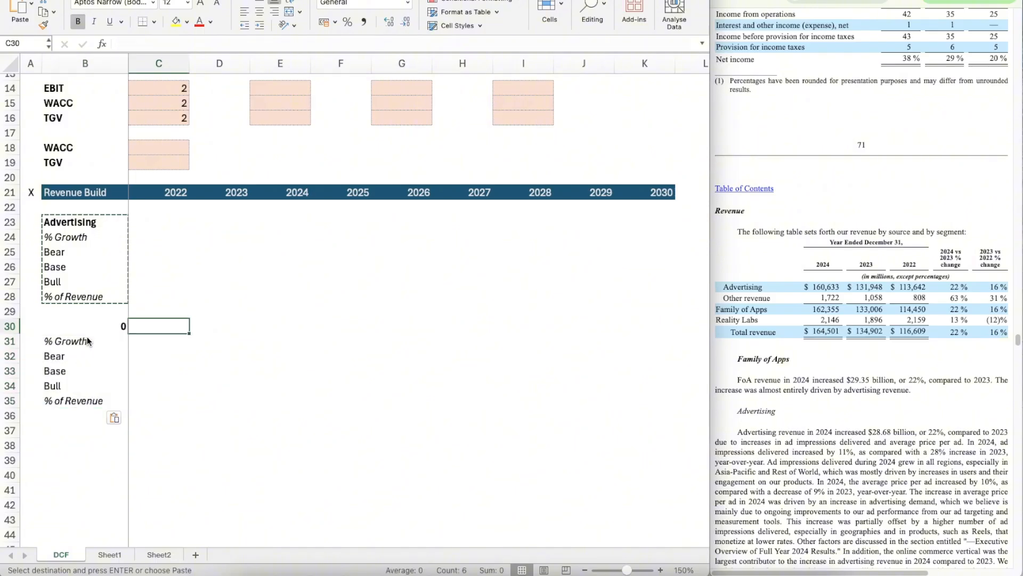
# Step: Set the B30 heading to =B11 for the Other segment and paste another Advertising label block starting at B37
pyautogui.write('=B11')
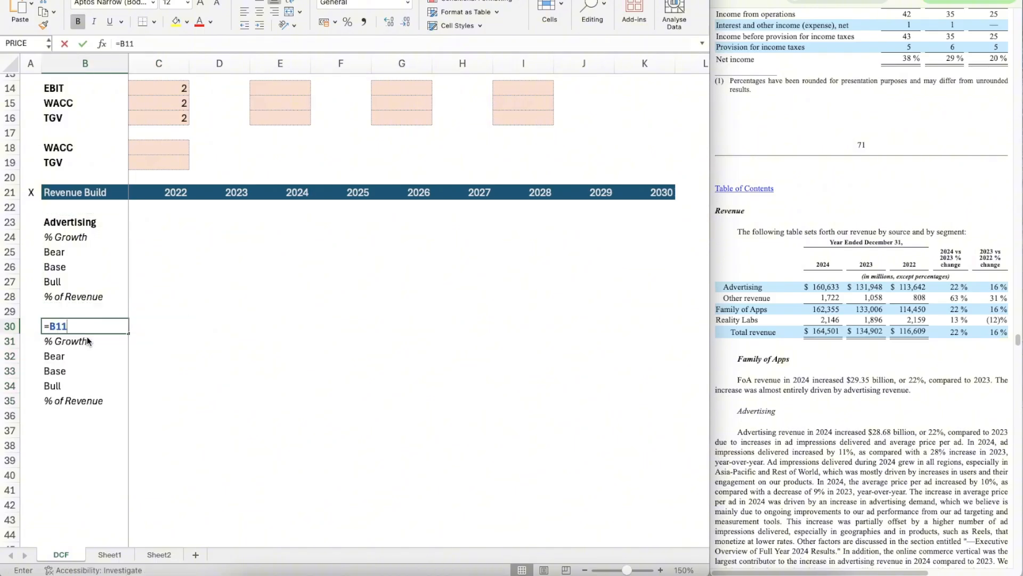
pyautogui.press('Return')
pyautogui.press('Down')
pyautogui.press('Down')
pyautogui.press('Down')
pyautogui.press('Down')
pyautogui.press('Down')
# Step: Replace the third block's heading in B37 with a link to the Reality Labs label in B12
pyautogui.press('Down')
pyautogui.hotkey('ctrl', 'v')
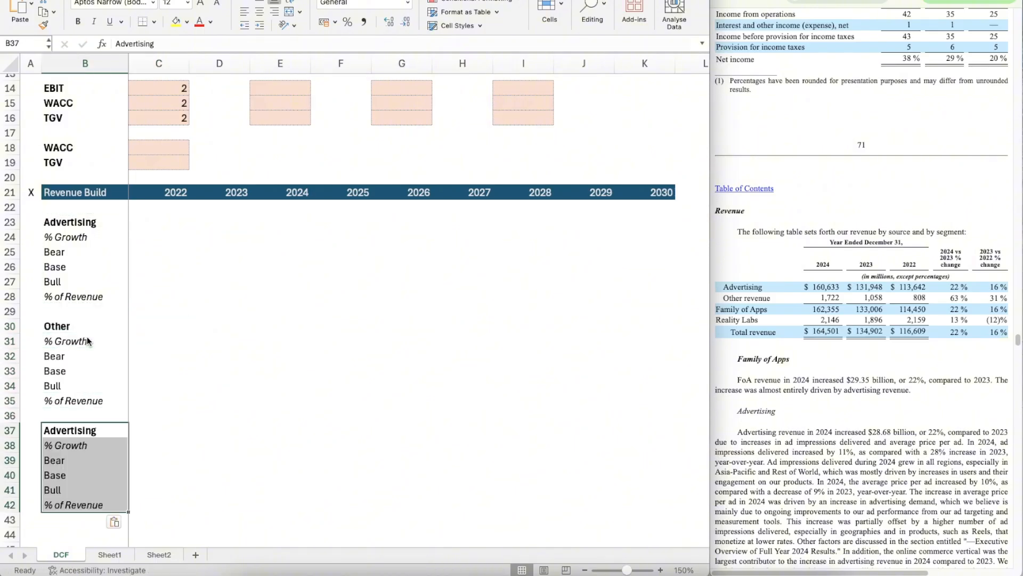
pyautogui.press('Up')
pyautogui.press('Down')
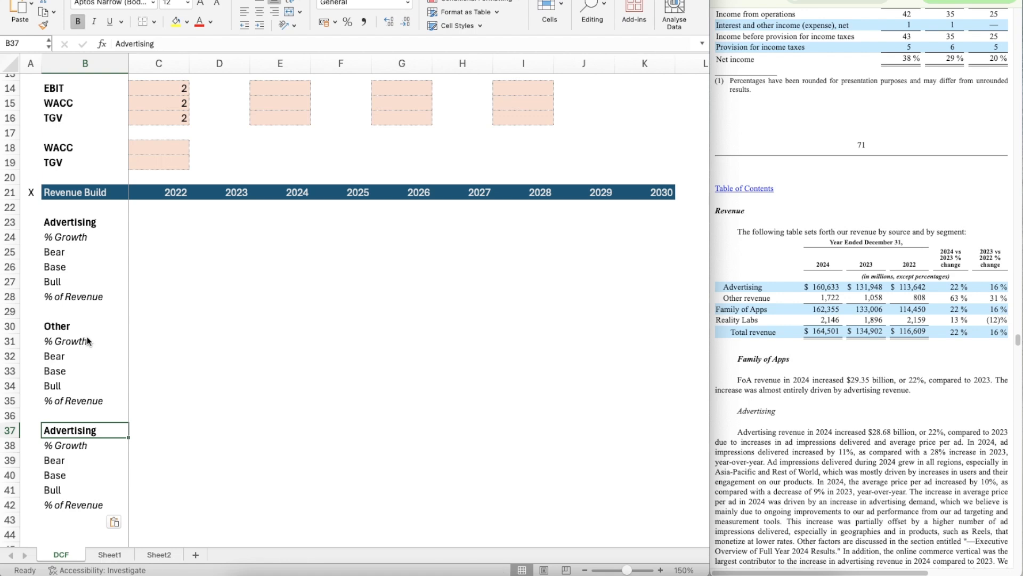
pyautogui.write('+')
pyautogui.press('BackSpace')
pyautogui.write('=')
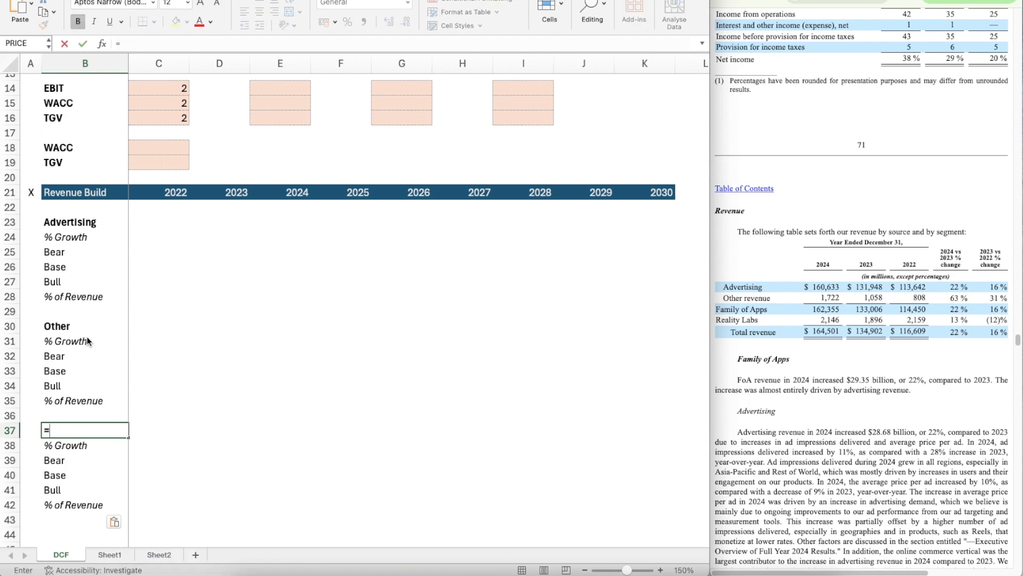
pyautogui.write('b13')
pyautogui.press('Return')
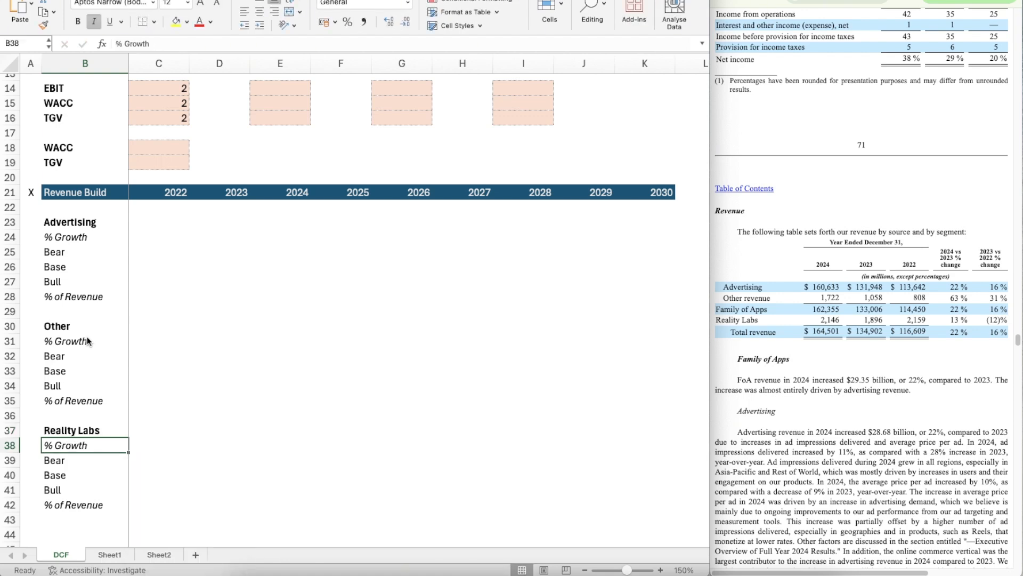
pyautogui.press('Down')
pyautogui.press('Up')
pyautogui.press('Up')
pyautogui.press('Up')
pyautogui.press('Up')
pyautogui.press('Up')
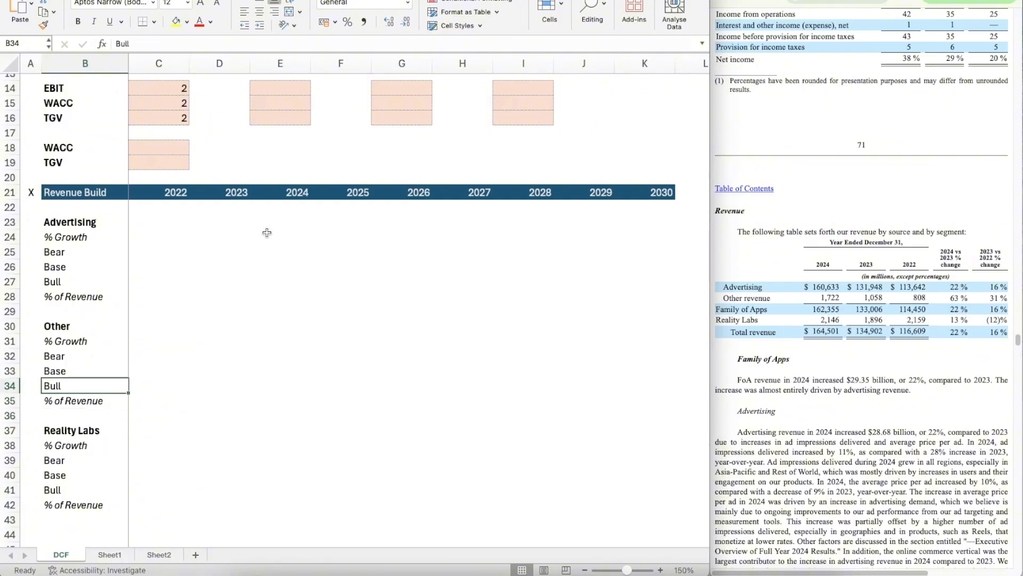
# Step: Format C23 as Number with 0 decimal places, a 1000 separator and negatives in black parentheses
pyautogui.click(152, 228)
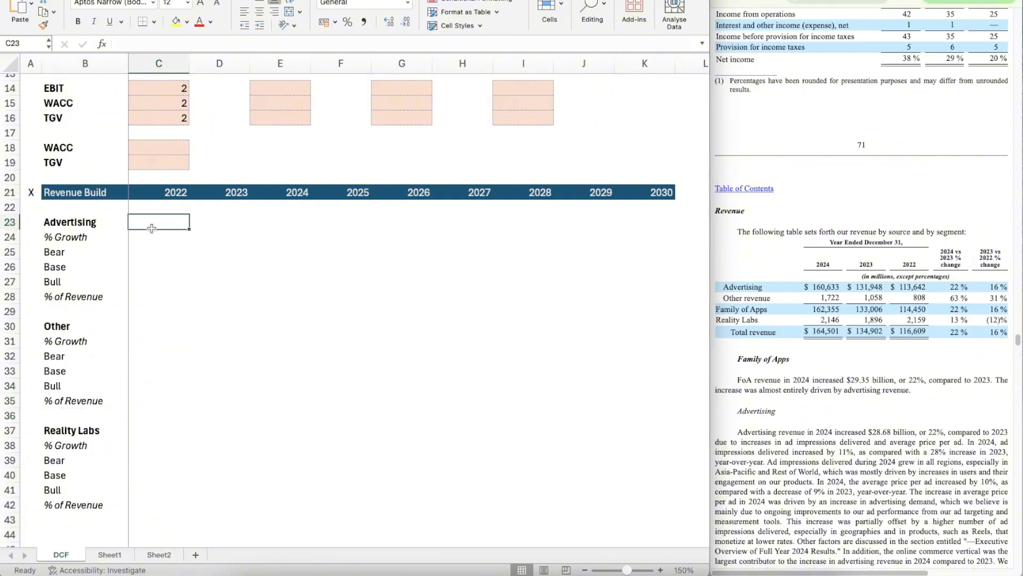
pyautogui.press('super+1')
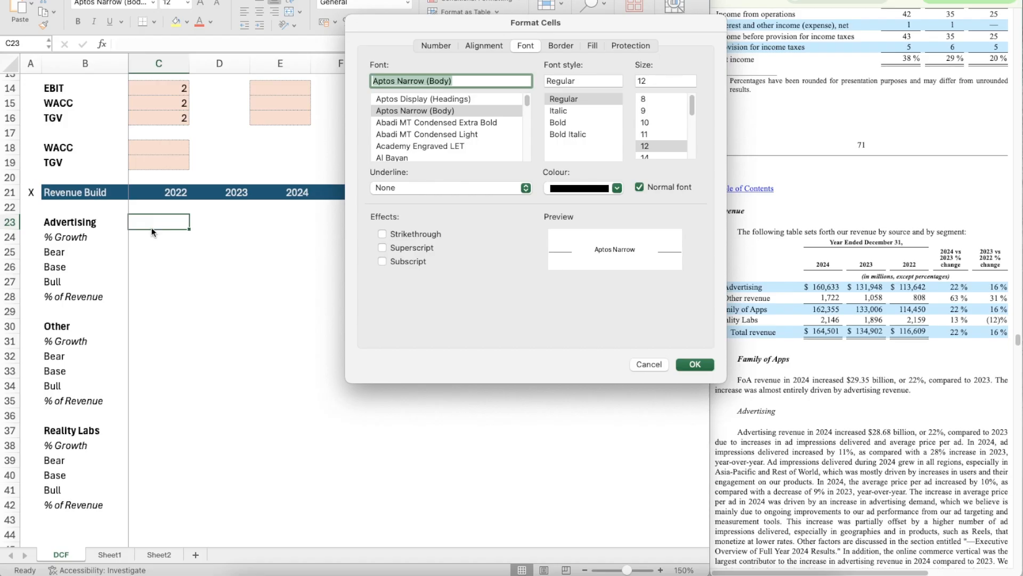
pyautogui.click(433, 46)
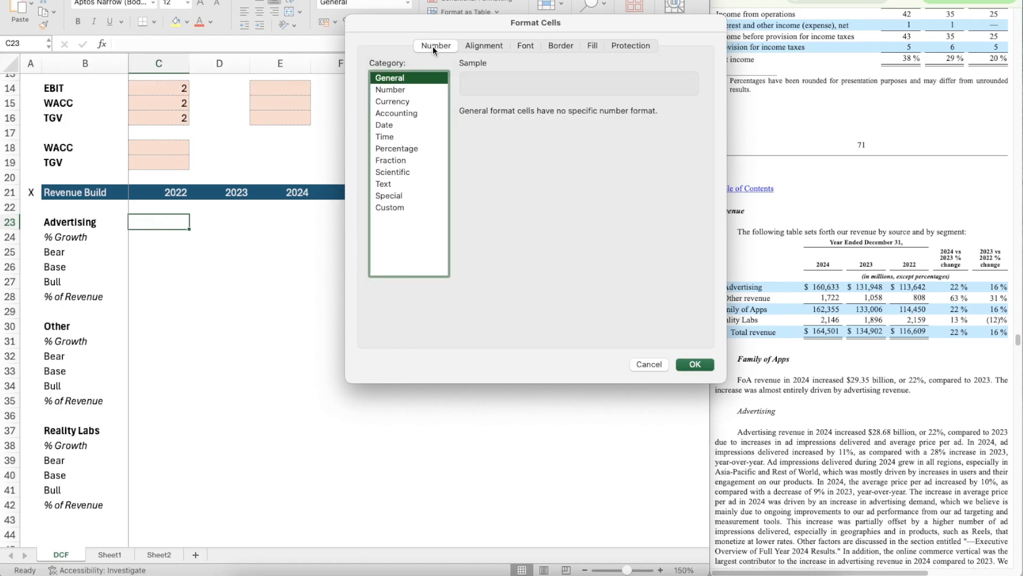
pyautogui.click(421, 92)
pyautogui.click(556, 113)
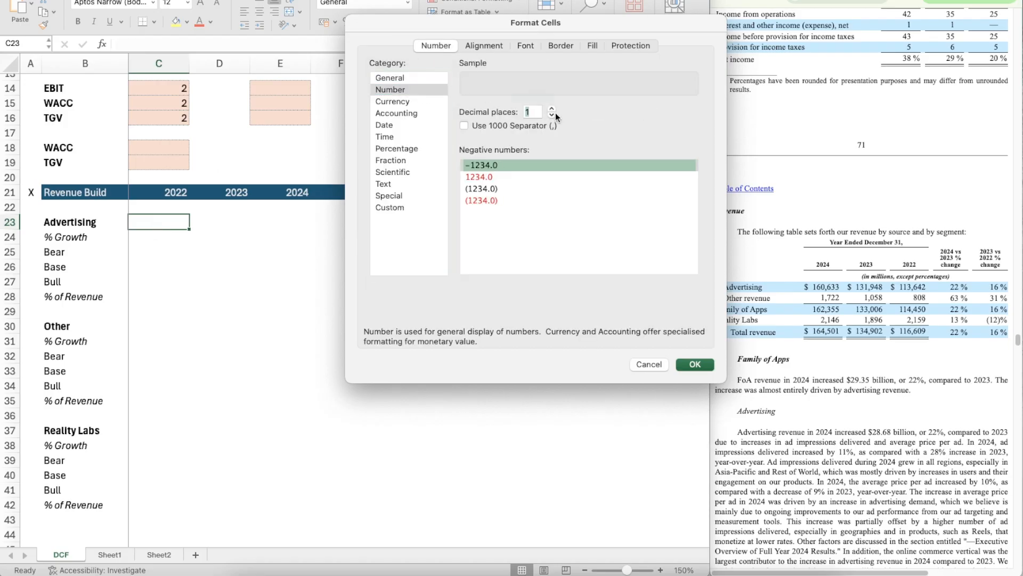
pyautogui.click(555, 113)
pyautogui.click(463, 125)
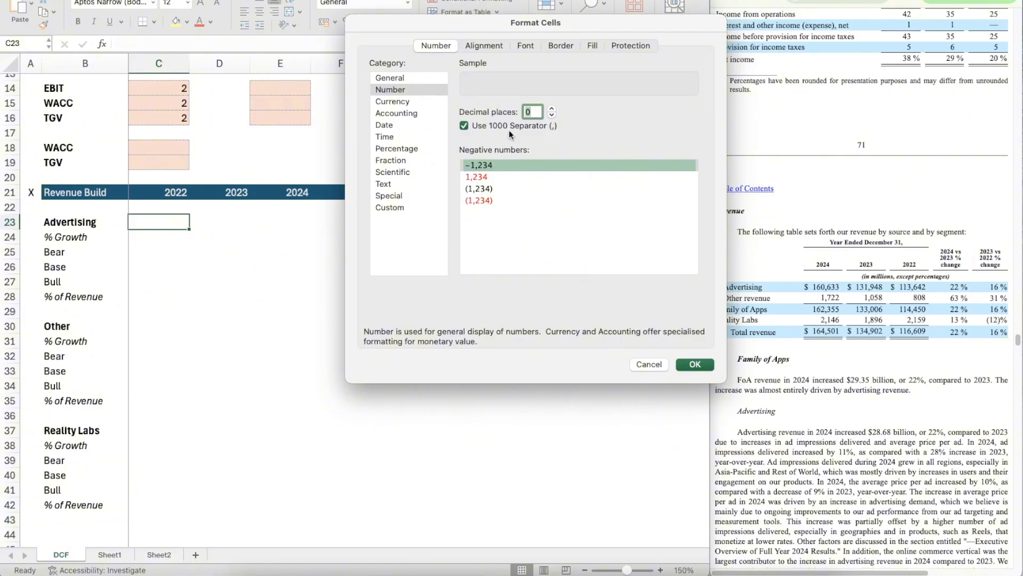
pyautogui.click(482, 191)
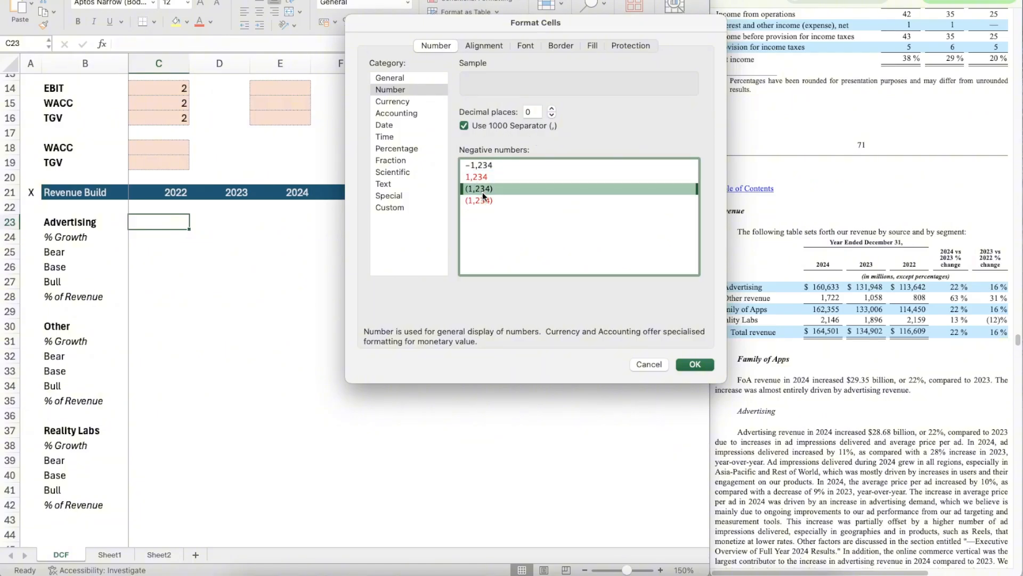
pyautogui.click(696, 363)
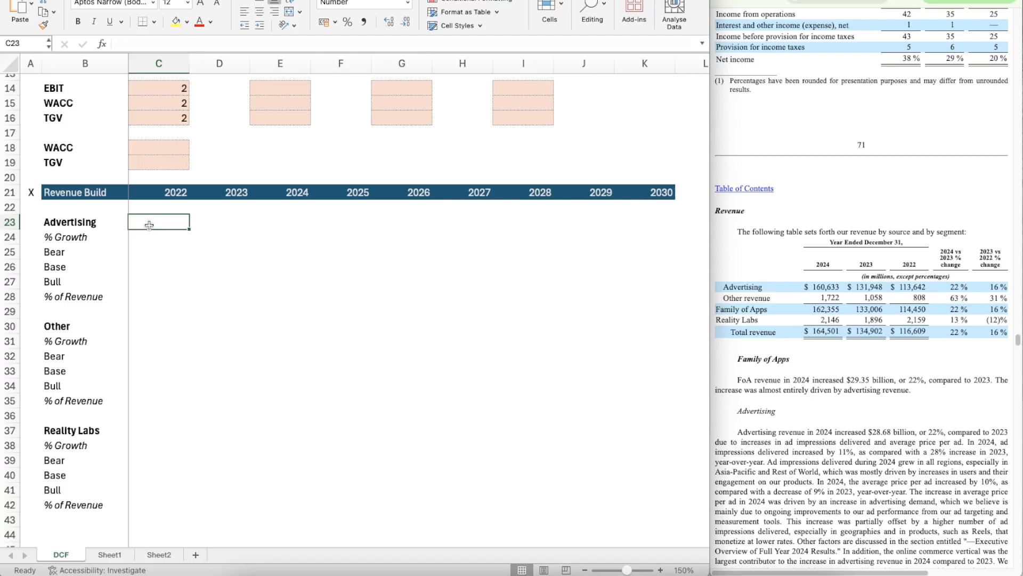
# Step: Enter Advertising revenue from the filing: 113642 for 2022 in C23 and 131948 for 2023 in D23
pyautogui.write('113')
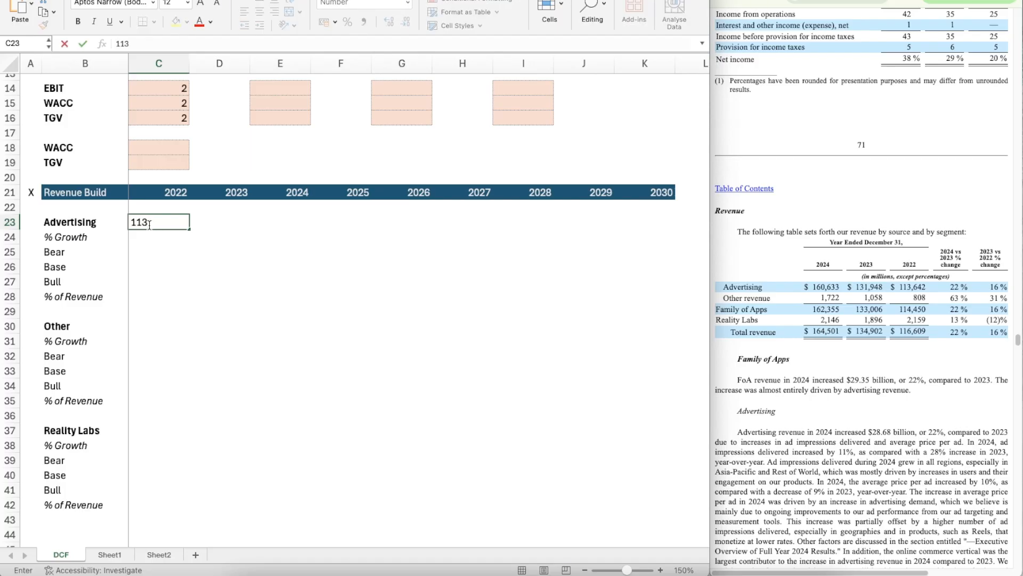
pyautogui.write(',642')
pyautogui.press('Return')
pyautogui.press('Up')
pyautogui.press('Right')
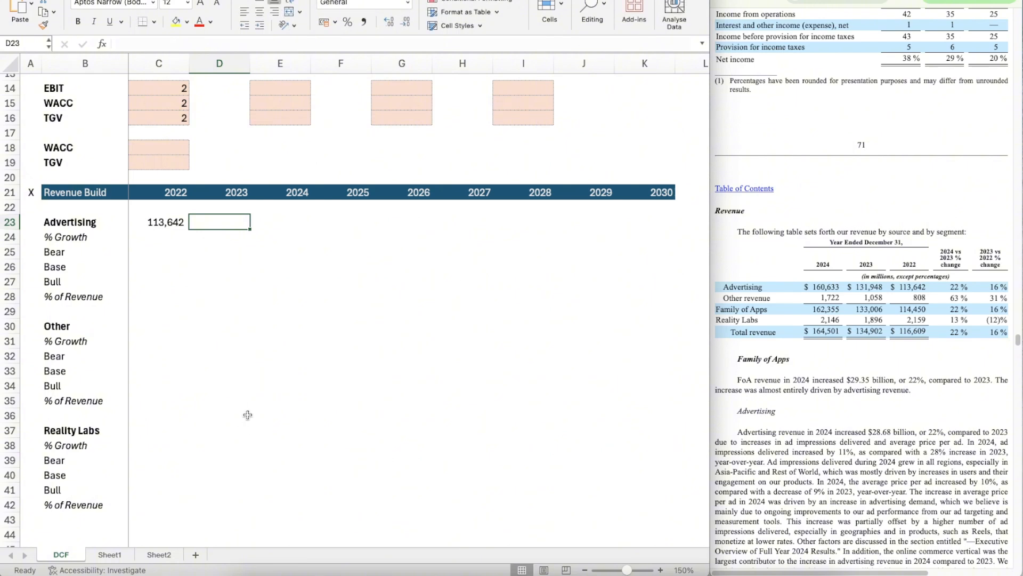
pyautogui.write('131')
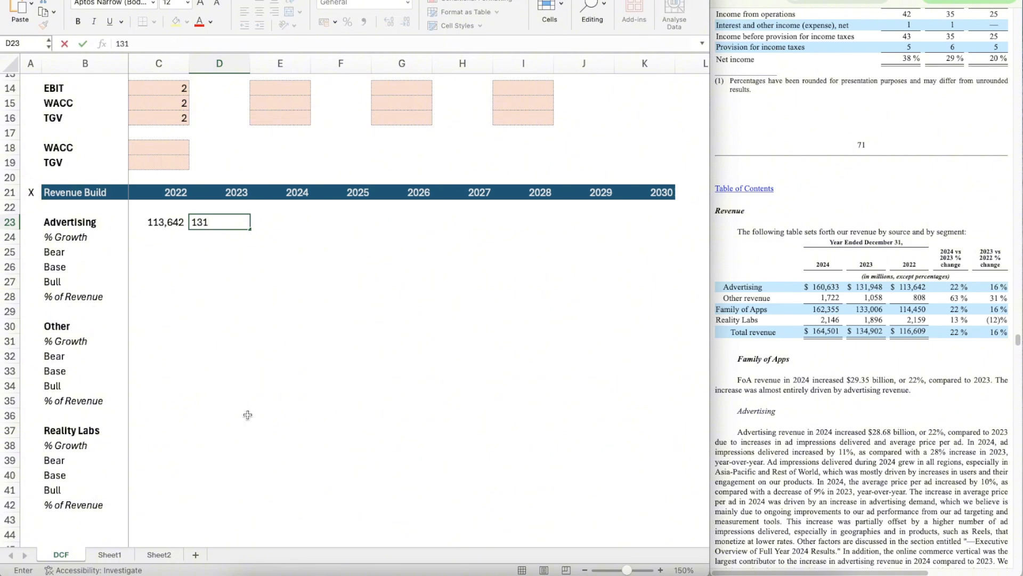
pyautogui.press('Return')
pyautogui.press('Up')
# Step: Copy the number format of C23 onto the 2023 Advertising revenue in D23
pyautogui.press('Right')
pyautogui.press('Left')
pyautogui.press('Left')
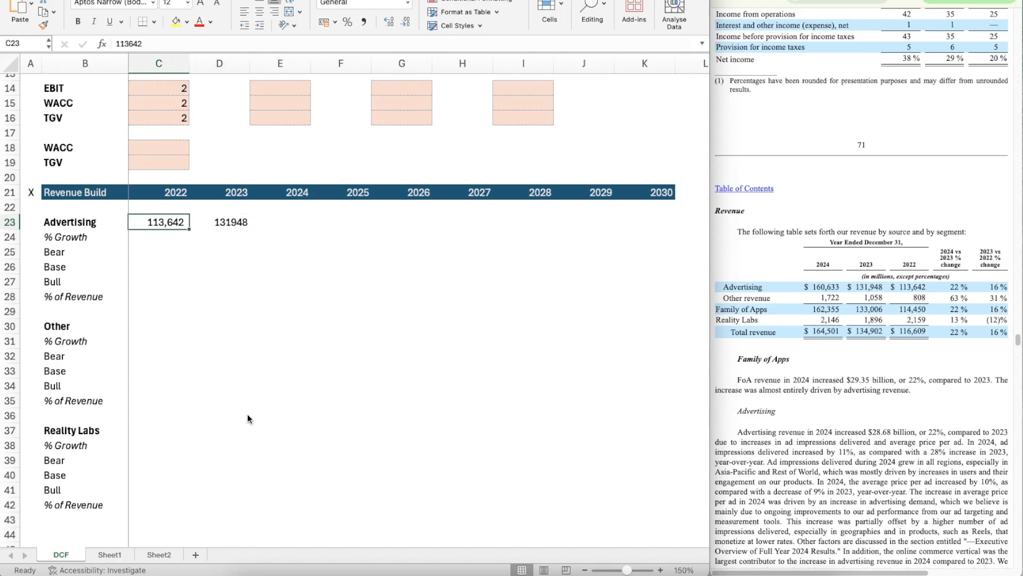
pyautogui.press('super+shift+c')
pyautogui.press('Right')
pyautogui.press('Right')
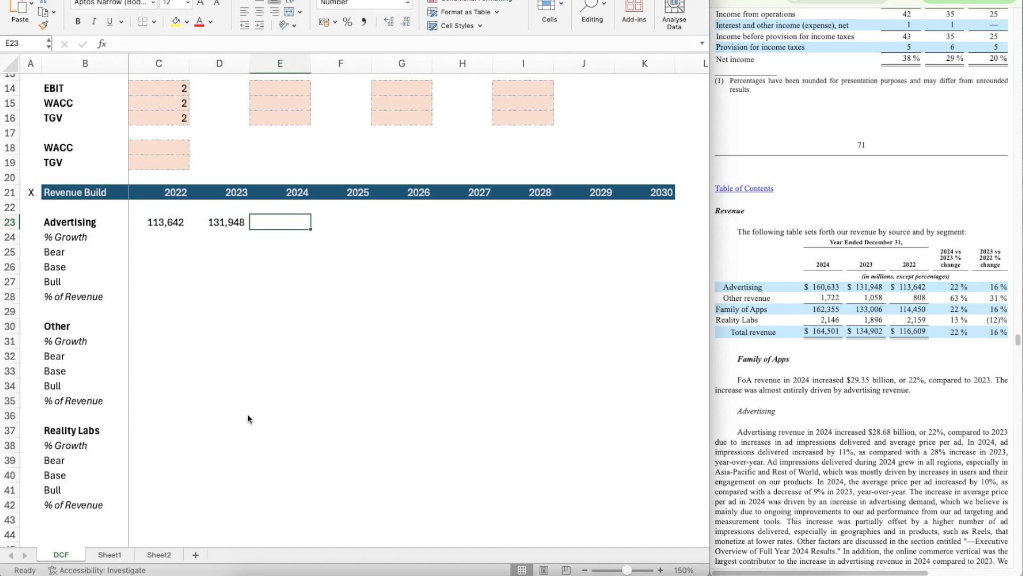
# Step: Enter the 2024 Advertising revenue, 160633, in E23
pyautogui.write('160,')
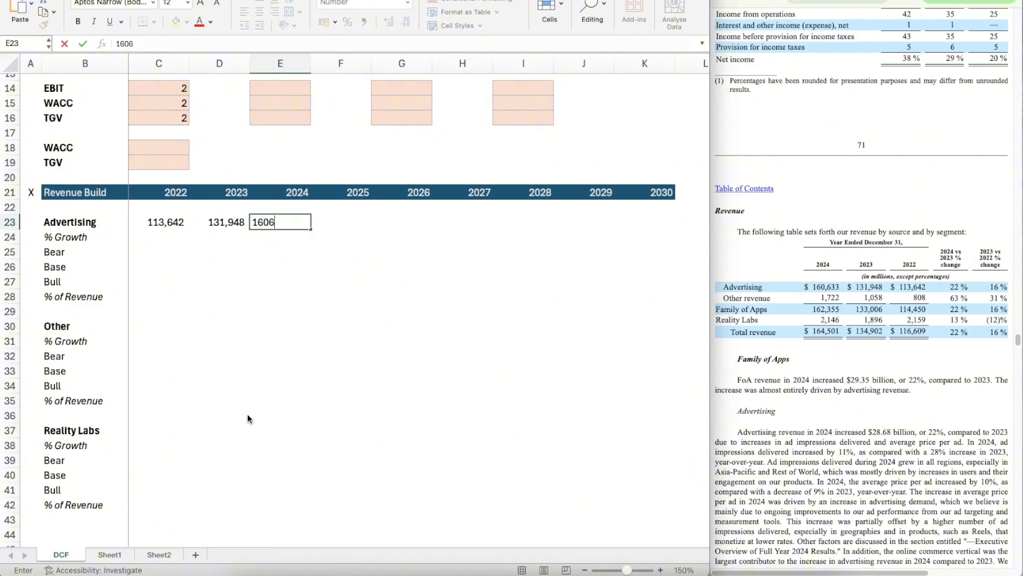
pyautogui.write('633')
pyautogui.press('Return')
pyautogui.press('Left')
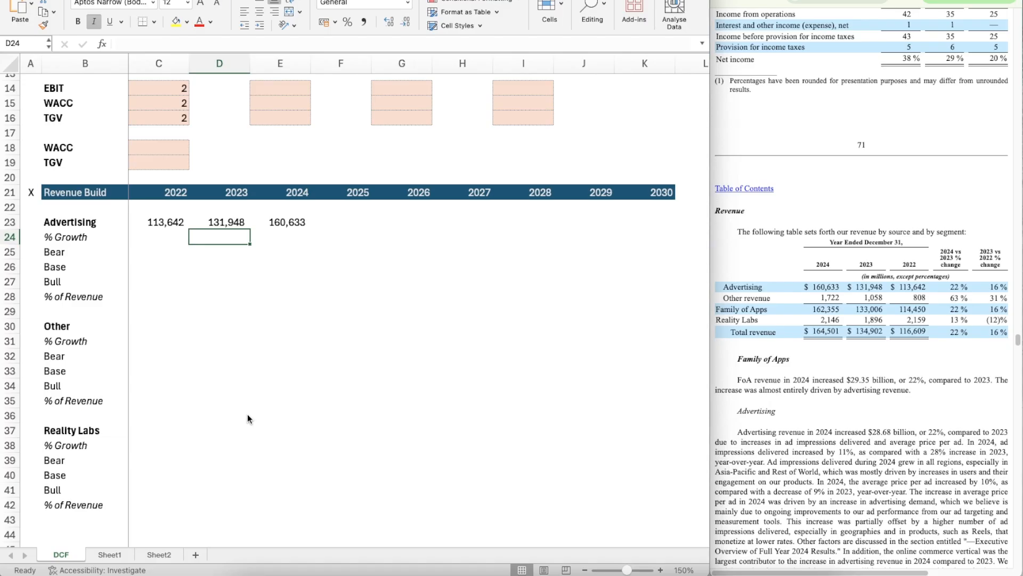
# Step: Calculate 2023 Advertising growth in D24 with =D23/C23-1 and format it as a percentage
pyautogui.write('=')
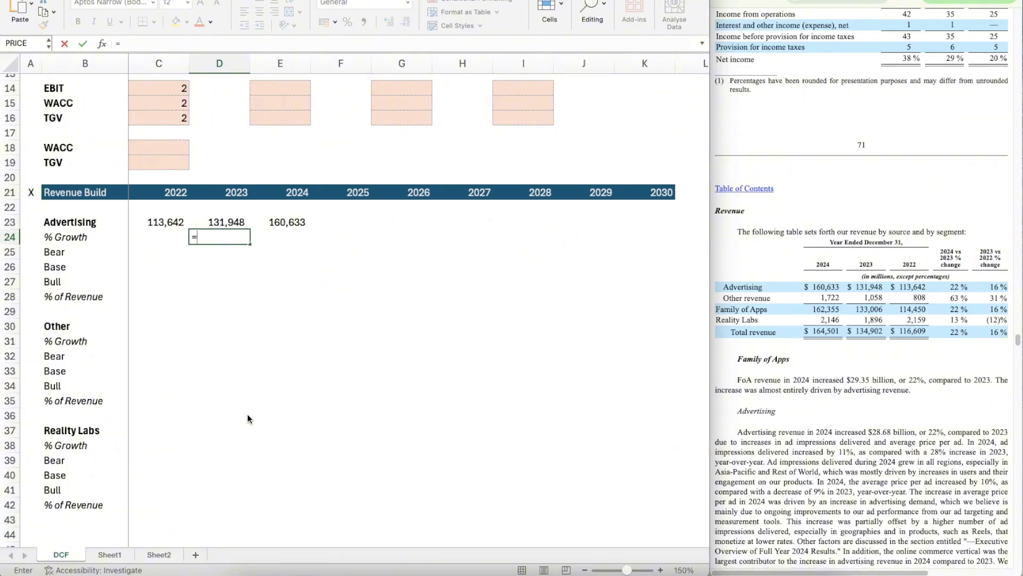
pyautogui.press('Up')
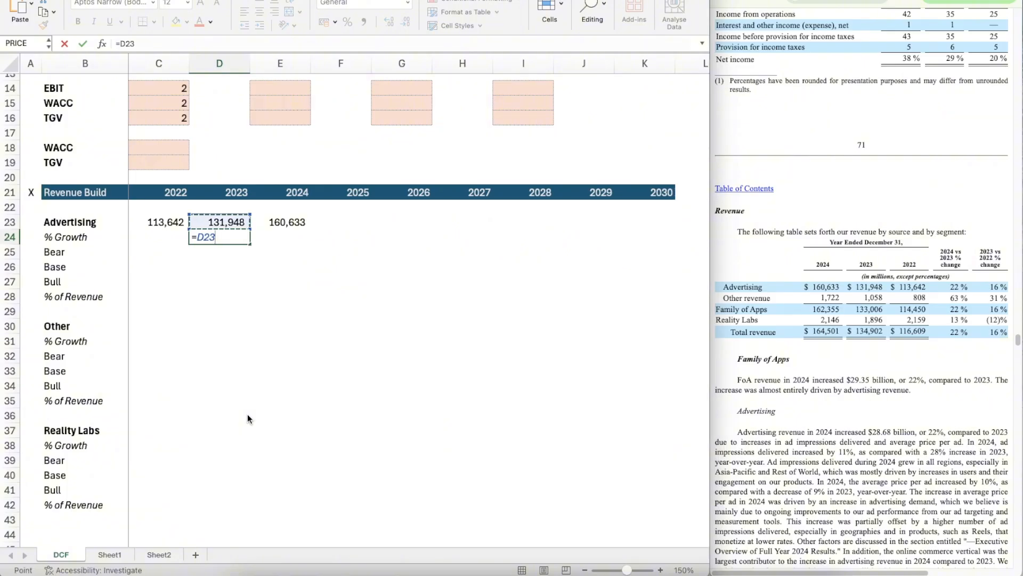
pyautogui.write('/')
pyautogui.press('Up')
pyautogui.press('Left')
pyautogui.write('-1')
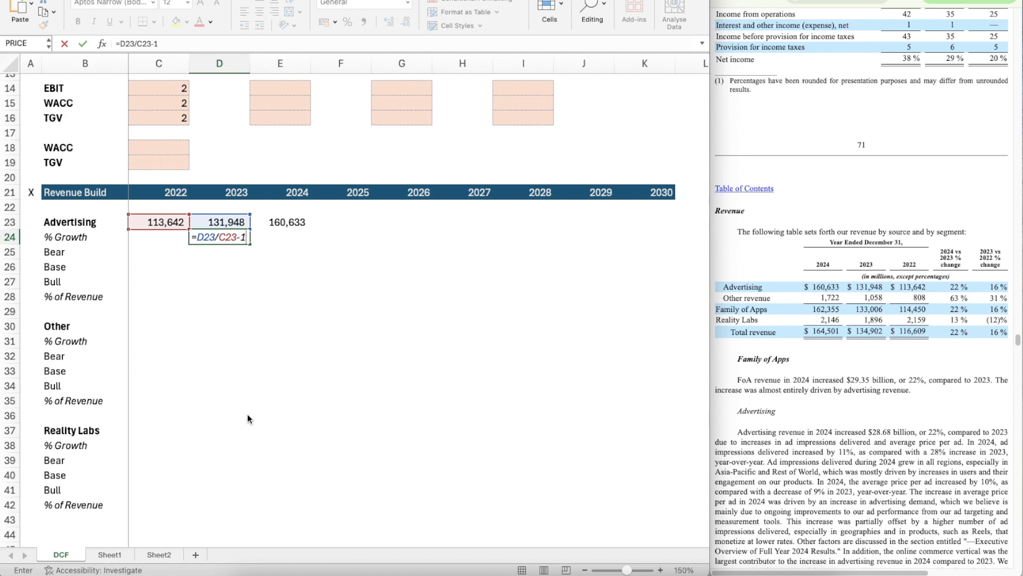
pyautogui.press('Return')
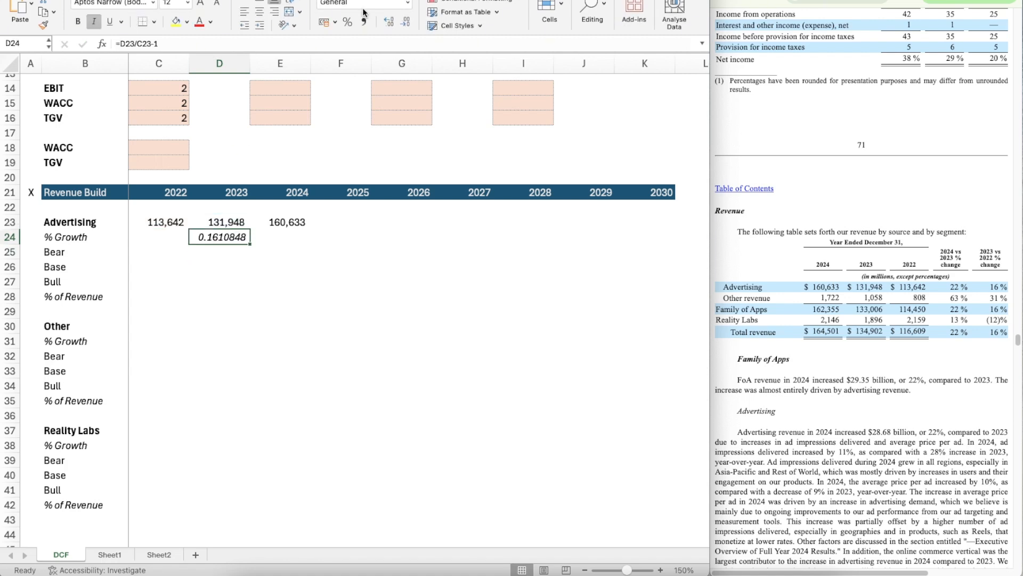
pyautogui.click(348, 22)
# Step: Copy the Advertising growth formula from D24 across to 2024 and 2025 in E24:F24
pyautogui.press('super+c')
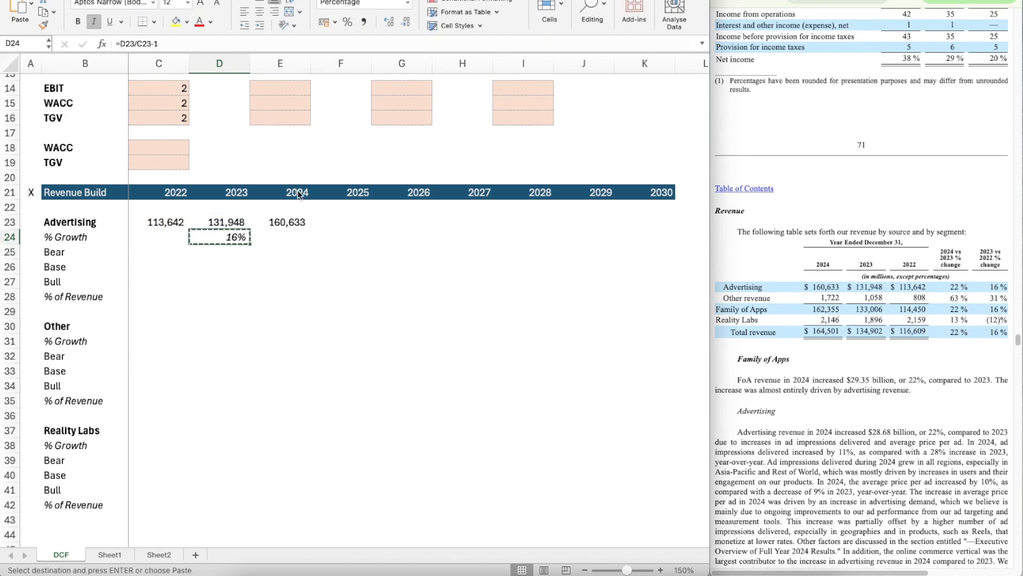
pyautogui.press('Right')
pyautogui.hotkey('shift', 'Right')
pyautogui.press('super+v')
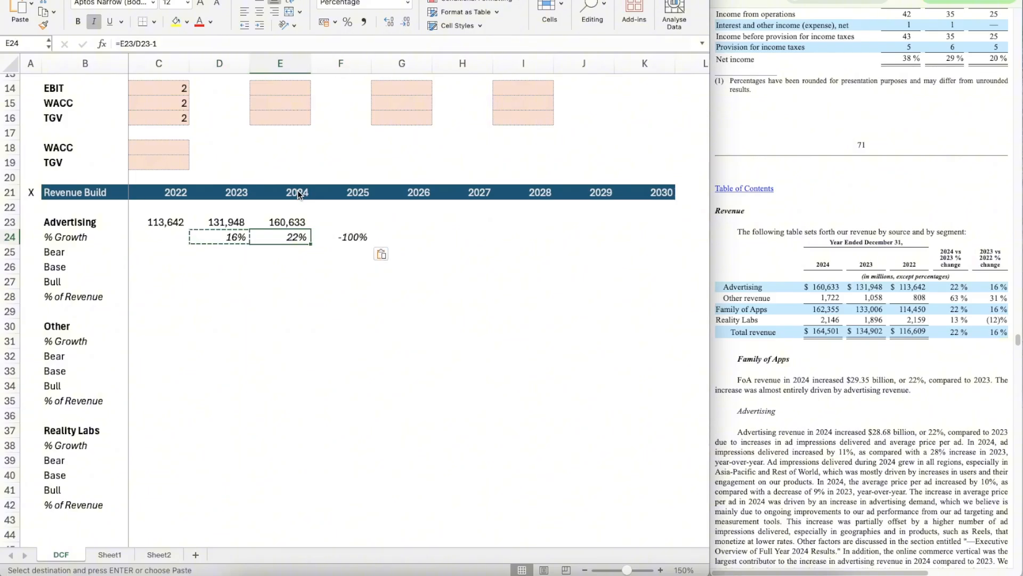
pyautogui.press('Right')
pyautogui.press('Right')
pyautogui.press('Down')
pyautogui.press('Down')
pyautogui.press('Down')
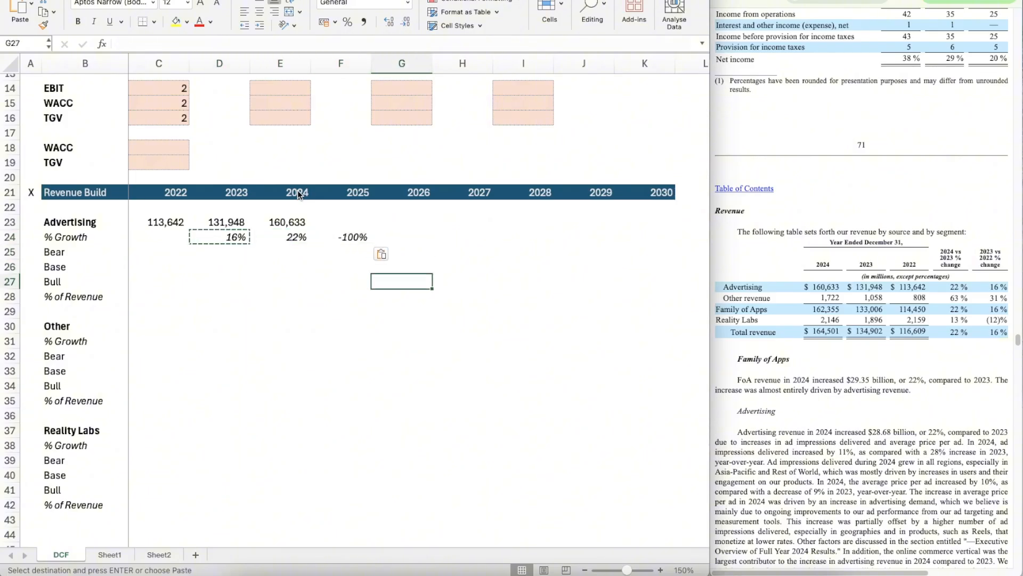
pyautogui.press('Escape')
pyautogui.press('Left')
pyautogui.press('Right')
pyautogui.press('Up')
pyautogui.press('Up')
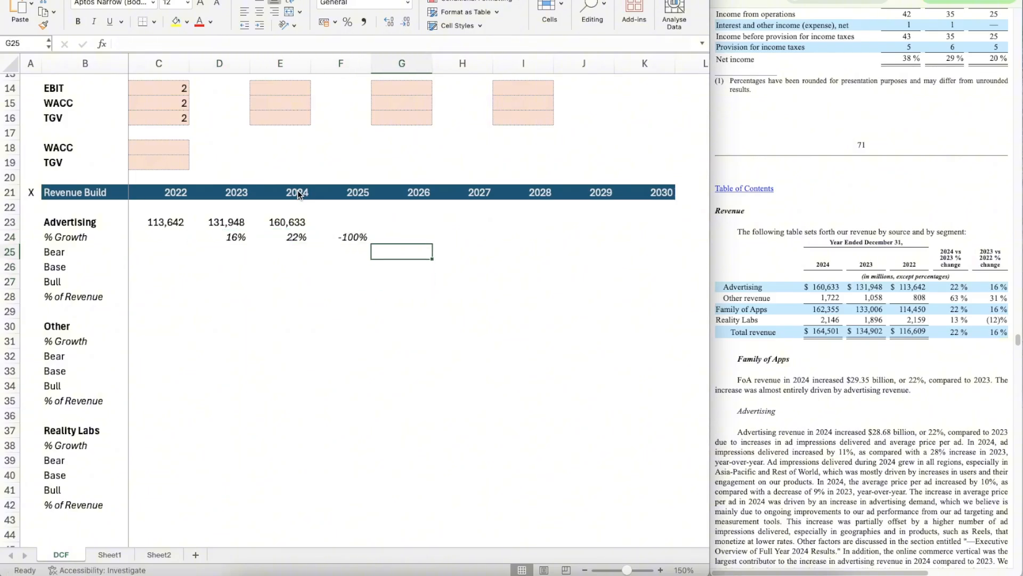
pyautogui.press('Left')
pyautogui.press('Left')
pyautogui.press('Down')
pyautogui.press('Down')
pyautogui.press('Down')
pyautogui.press('Down')
pyautogui.press('Left')
pyautogui.press('Up')
pyautogui.press('Left')
# Step: Copy the number format of C23:F23 onto the Other row in C30:F30 and the Reality Labs row in C37:F37
pyautogui.press('Up')
pyautogui.press('Up')
pyautogui.press('Up')
pyautogui.press('Up')
pyautogui.press('Up')
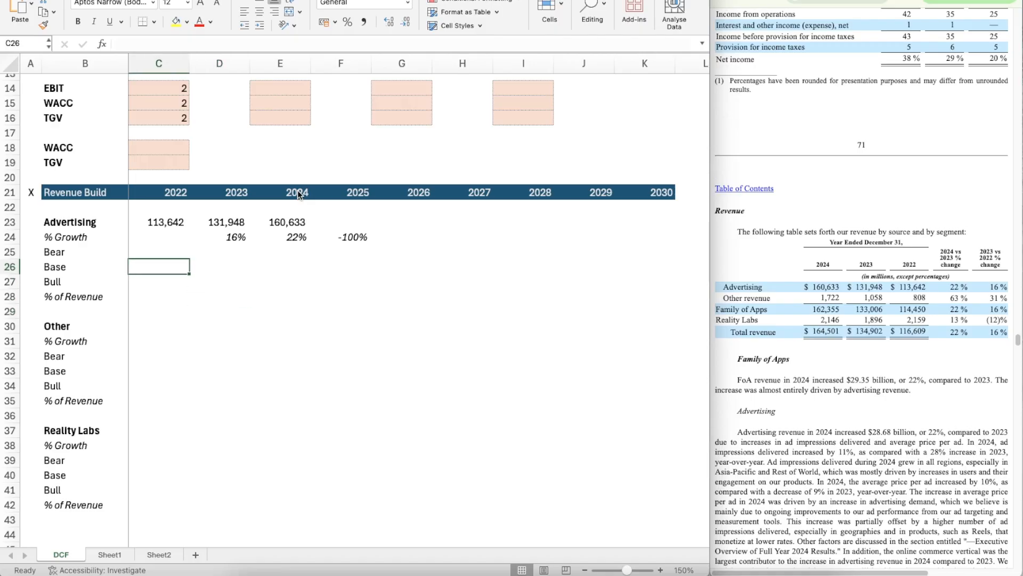
pyautogui.hotkey('shift', 'Right')
pyautogui.hotkey('shift', 'Right')
pyautogui.hotkey('shift', 'Right')
pyautogui.hotkey('shift', 'Right')
pyautogui.hotkey('shift', 'Left')
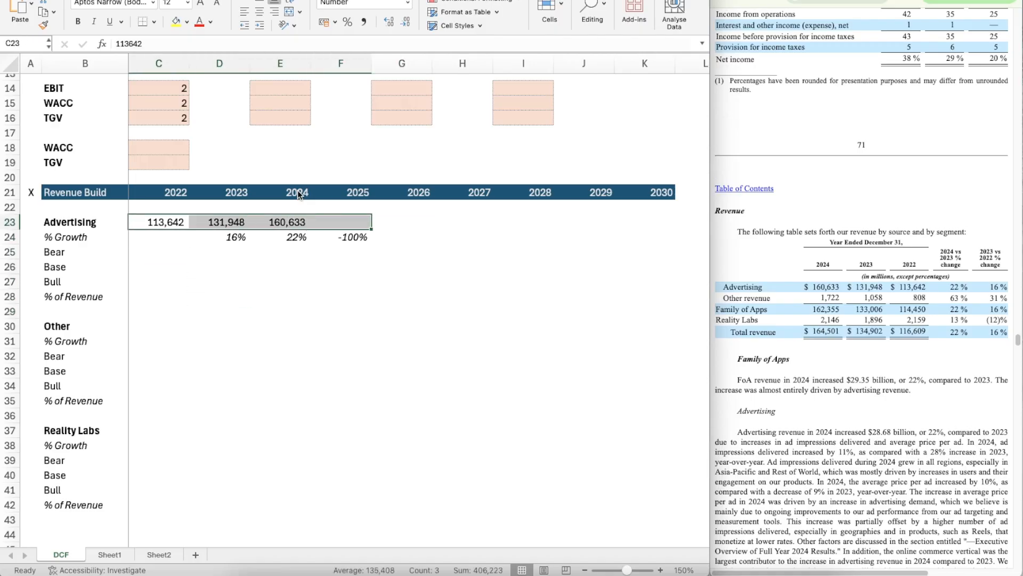
pyautogui.press('super+shift+c')
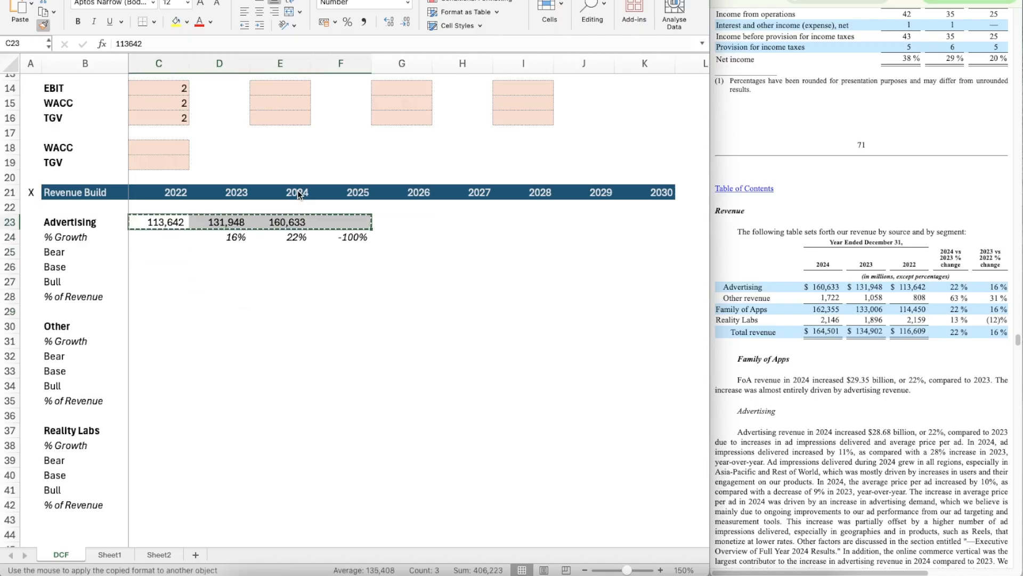
pyautogui.click(146, 326)
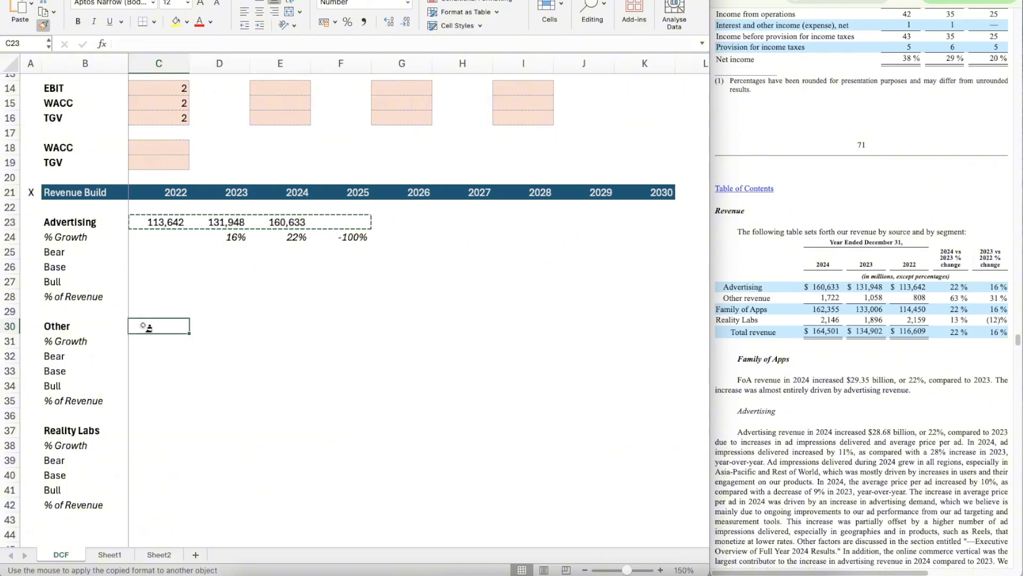
pyautogui.press('super+shift+c')
pyautogui.click(139, 429)
# Step: Enter Other revenue from the filing: 808 for 2022 in C30, 1058 for 2023 in D30 and 1722 for 2024 in E30
pyautogui.click(155, 323)
pyautogui.doubleClick(155, 323)
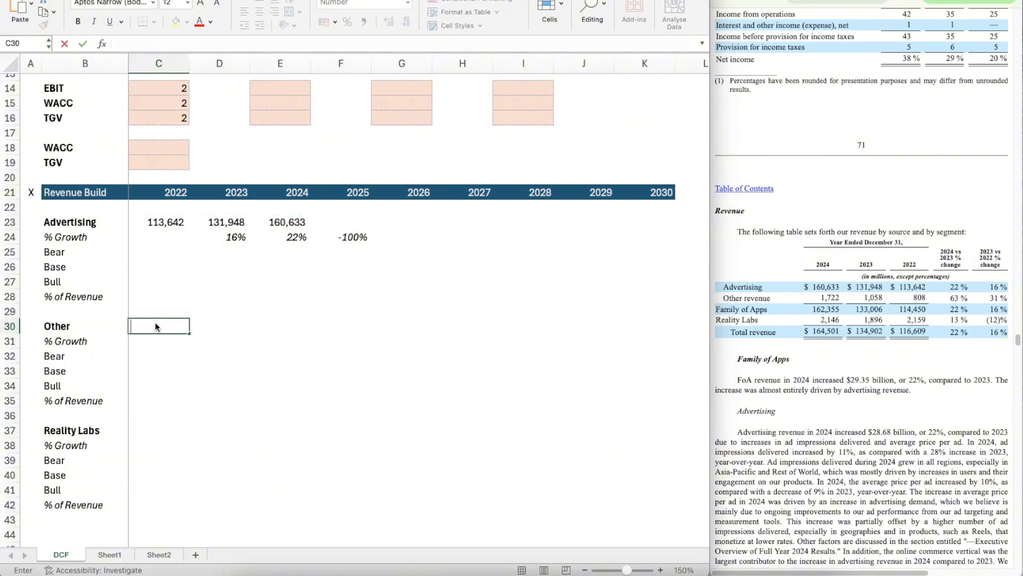
pyautogui.write('808')
pyautogui.press('Tab')
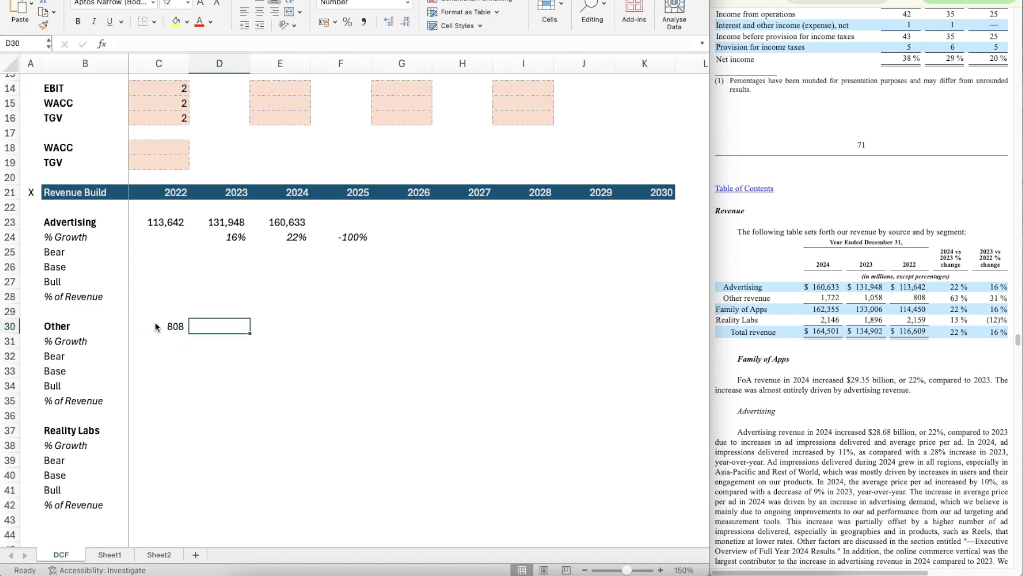
pyautogui.write('1058')
pyautogui.press('Tab')
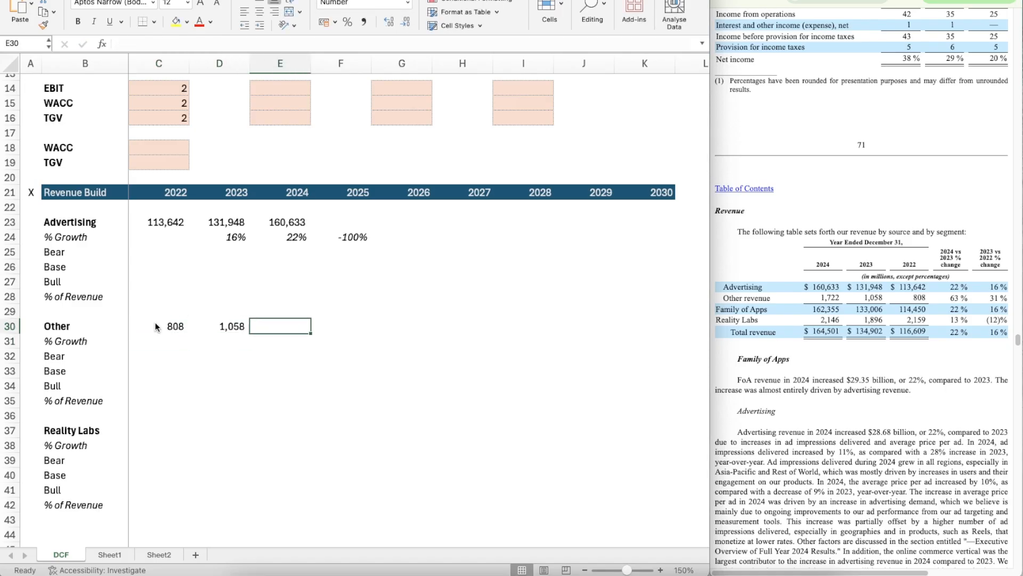
pyautogui.write('1722')
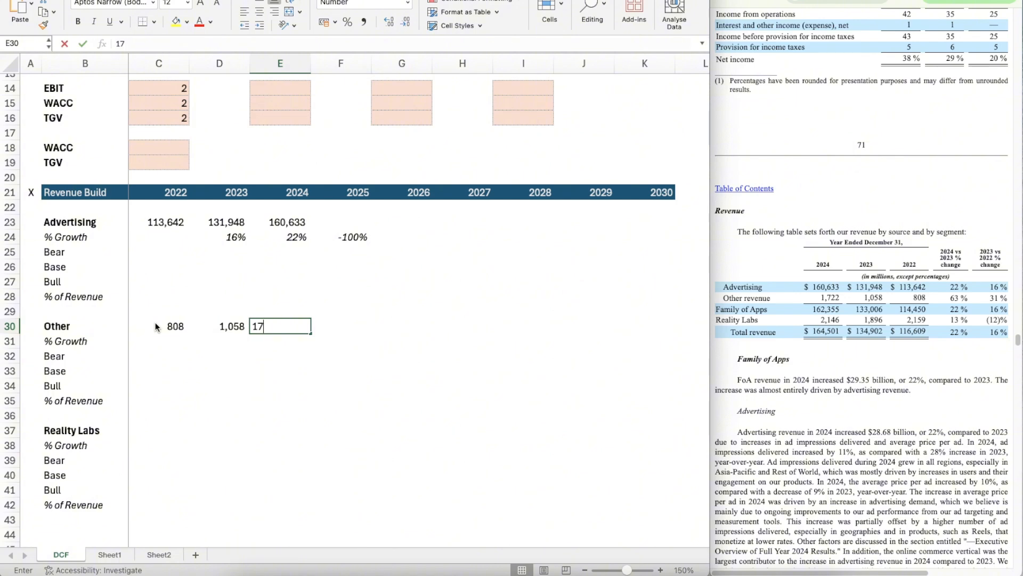
pyautogui.hotkey('ctrl', 'Return')
# Step: Copy the growth formula from D24 into the Other % Growth row for 2023 to 2025, D31:F31
pyautogui.press('Left')
pyautogui.press('Up')
pyautogui.press('Up')
pyautogui.press('Up')
pyautogui.press('Up')
pyautogui.press('Up')
pyautogui.press('Up')
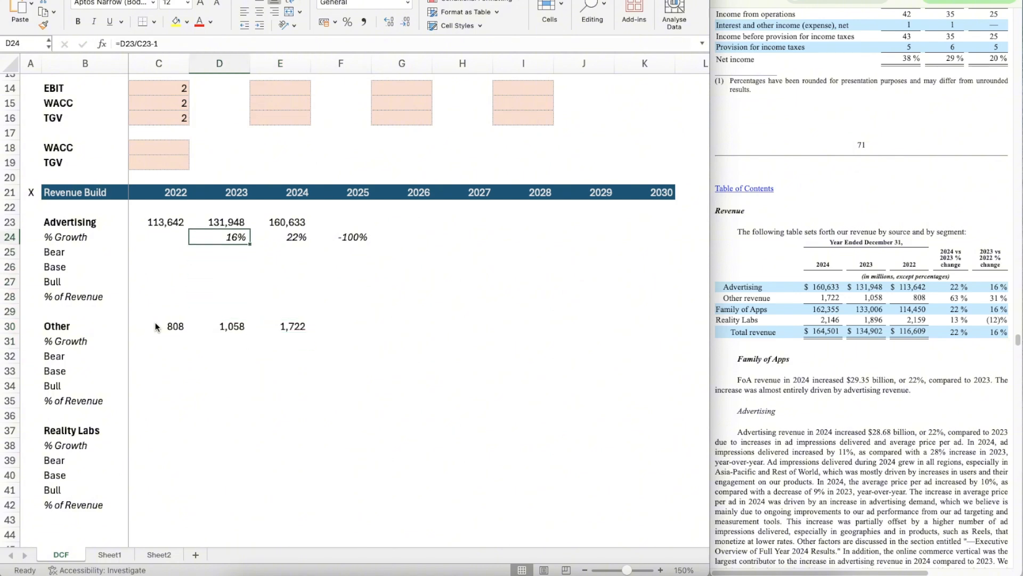
pyautogui.hotkey('ctrl', 'c')
pyautogui.press('Down')
pyautogui.press('Down')
pyautogui.press('Down')
pyautogui.press('Down')
# Step: Enter Reality Labs revenue from the filing: 2159 for 2022 in C37, 1896 for 2023 in D37 and 2146 for 2024 in E37
pyautogui.press('Down')
pyautogui.press('Down')
pyautogui.press('Down')
pyautogui.hotkey('shift', 'Right')
pyautogui.hotkey('shift', 'Right')
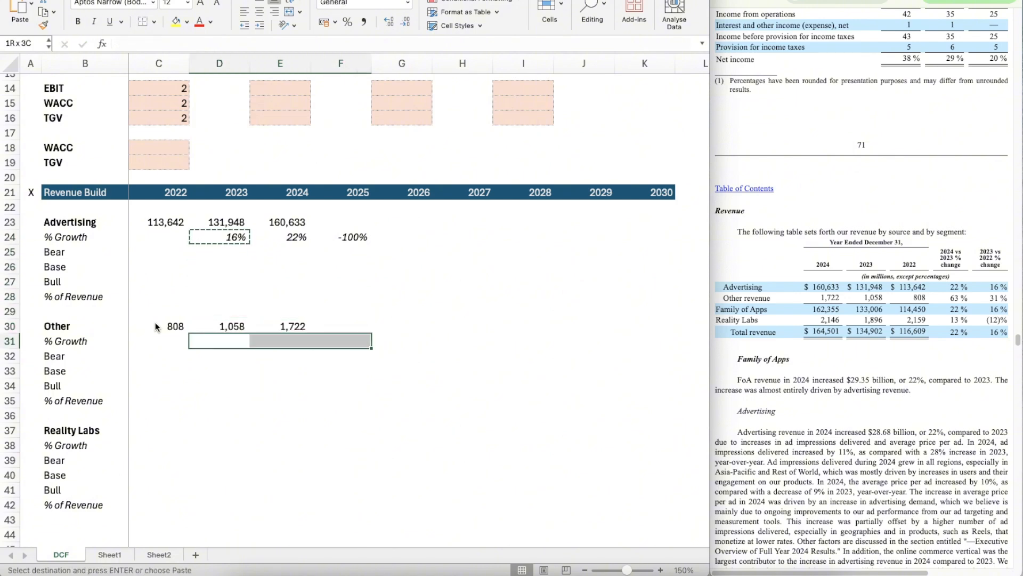
pyautogui.hotkey('ctrl', 'v')
pyautogui.press('Down')
pyautogui.press('Down')
pyautogui.press('Down')
pyautogui.scroll(-2, 475, 482)
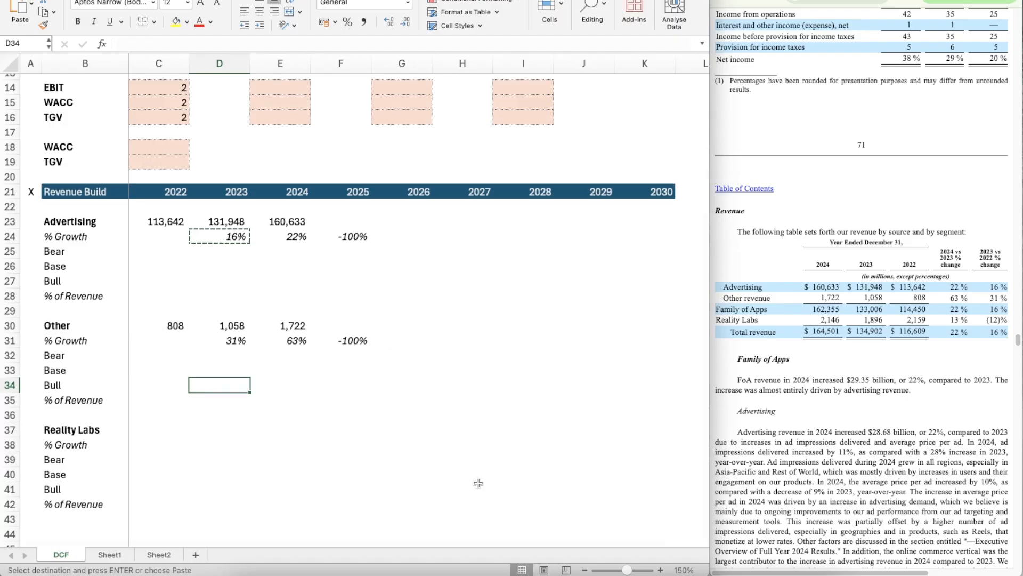
pyautogui.click(153, 399)
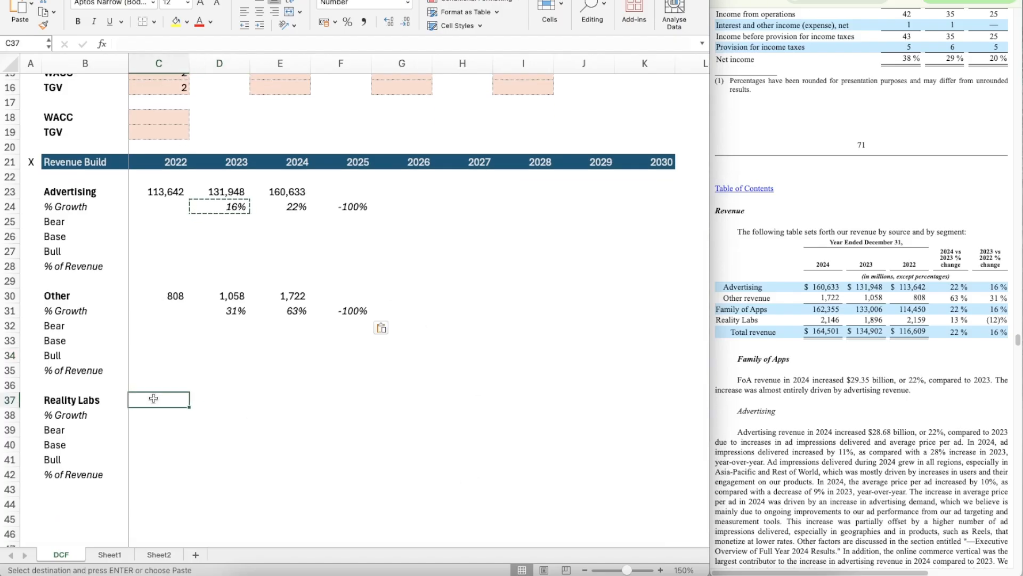
pyautogui.write('2159')
pyautogui.press('Tab')
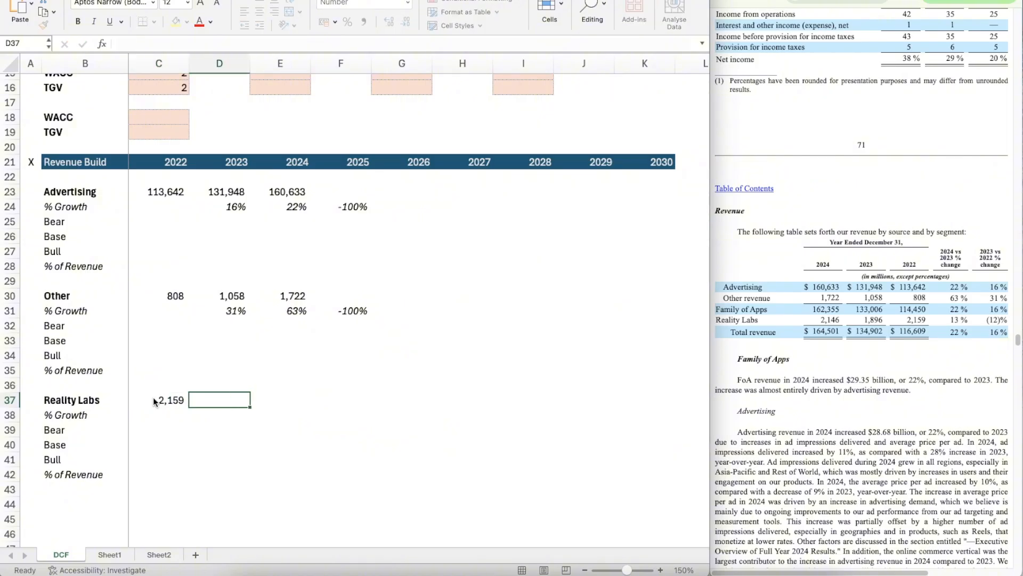
pyautogui.write('1896')
pyautogui.hotkey('ctrl', 'Return')
pyautogui.press('Tab')
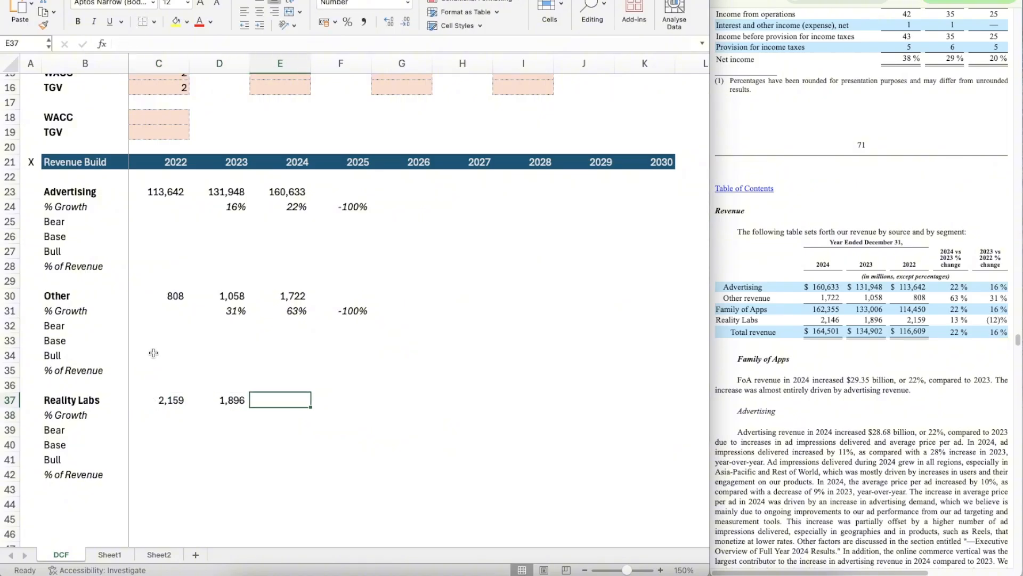
pyautogui.write('2146')
pyautogui.press('Return')
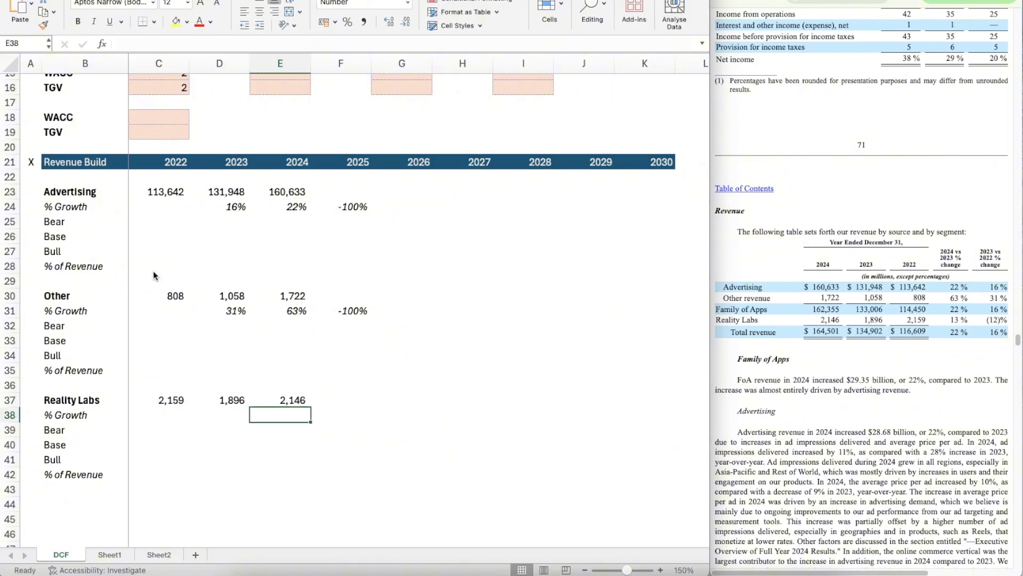
# Step: Copy the growth formula from D31 into the Reality Labs % Growth row for 2023 to 2025, D38:F38
pyautogui.press('Up')
pyautogui.press('Up')
pyautogui.press('Left')
pyautogui.press('Up')
pyautogui.press('Up')
pyautogui.press('Up')
pyautogui.press('Up')
pyautogui.press('Up')
pyautogui.hotkey('ctrl', 'c')
pyautogui.press('Down')
pyautogui.press('Down')
pyautogui.press('Down')
pyautogui.press('Down')
pyautogui.press('Down')
pyautogui.press('Down')
pyautogui.press('Down')
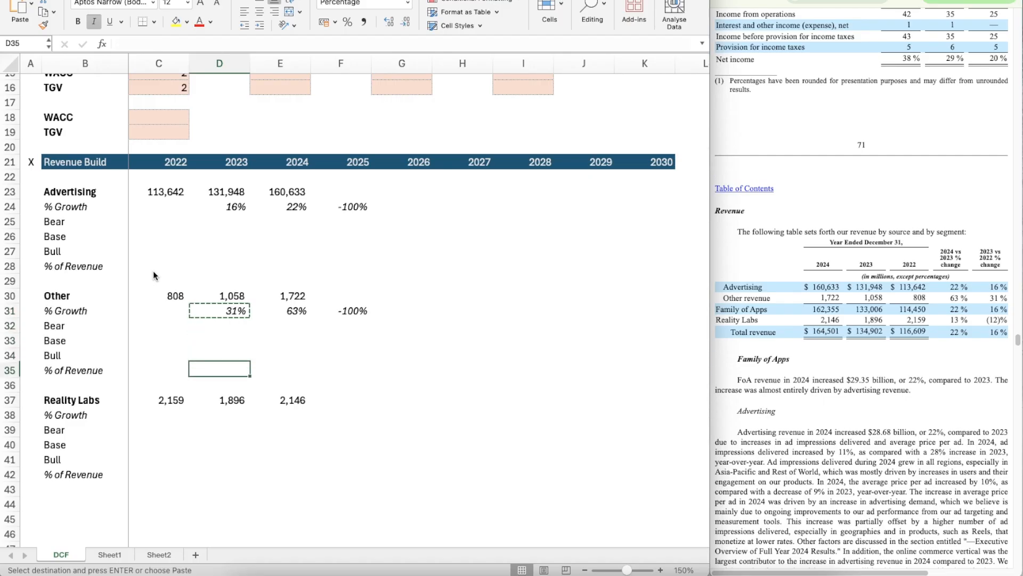
pyautogui.hotkey('shift', 'Right')
pyautogui.hotkey('shift', 'Right')
pyautogui.hotkey('ctrl', 'v')
# Step: Add a thin solid top border across B44:K44 beneath the Reality Labs block
pyautogui.press('Down')
pyautogui.press('Down')
pyautogui.press('Down')
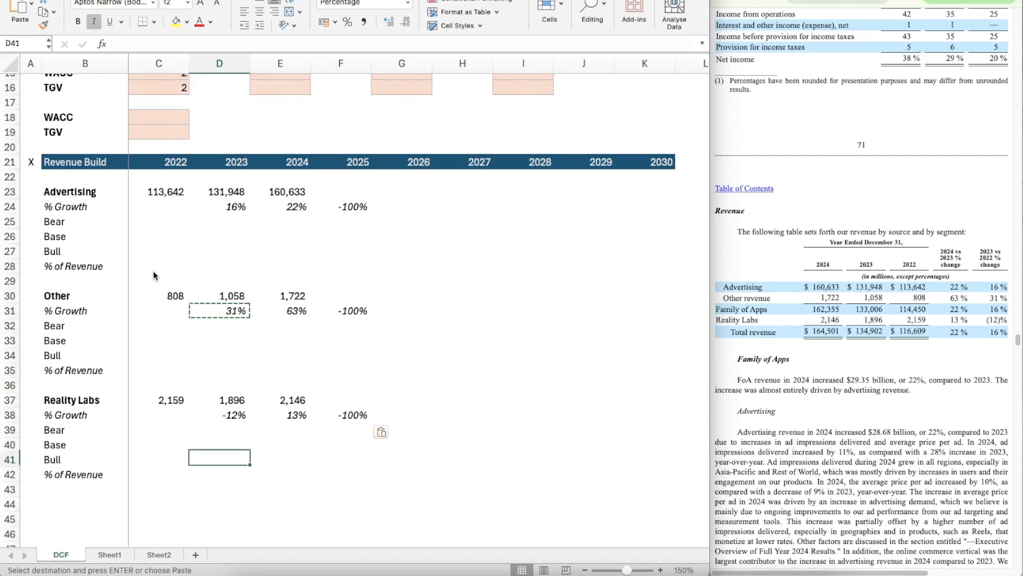
pyautogui.press('Left')
pyautogui.press('Down')
pyautogui.press('Down')
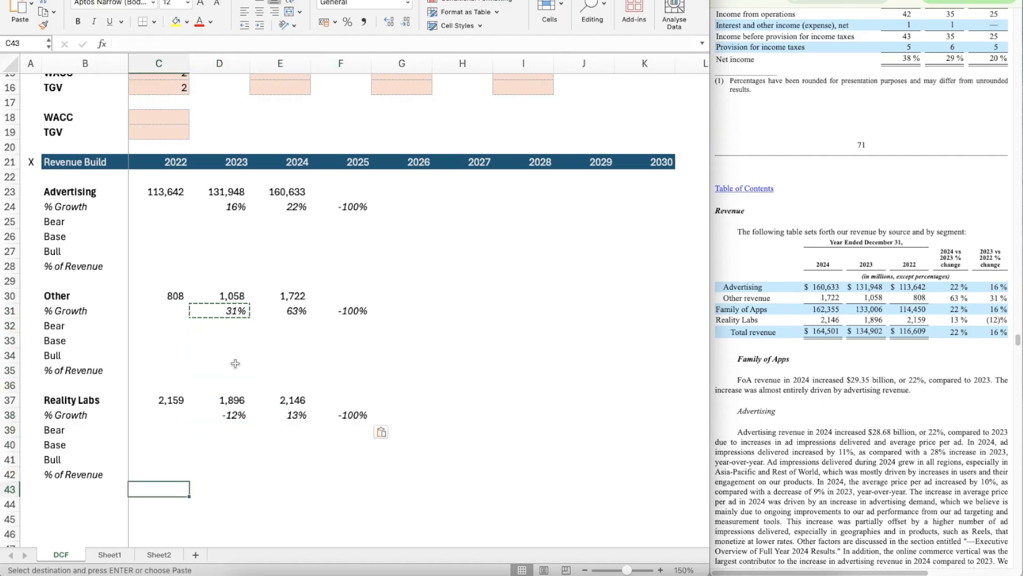
pyautogui.scroll(-3, 153, 270)
pyautogui.click(95, 447)
pyautogui.hotkey('shift', 'Right')
pyautogui.hotkey('shift', 'Right')
pyautogui.hotkey('shift', 'Right')
pyautogui.hotkey('shift', 'Right')
pyautogui.hotkey('shift', 'Right')
pyautogui.hotkey('shift', 'Right')
pyautogui.hotkey('shift', 'Right')
pyautogui.hotkey('shift', 'Right')
pyautogui.hotkey('shift', 'Right')
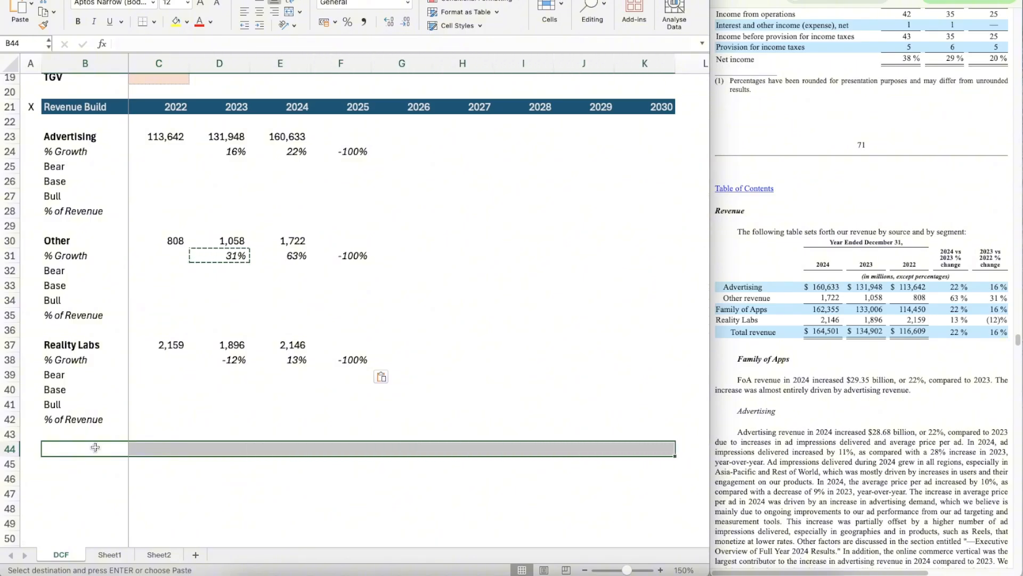
pyautogui.press('super+1')
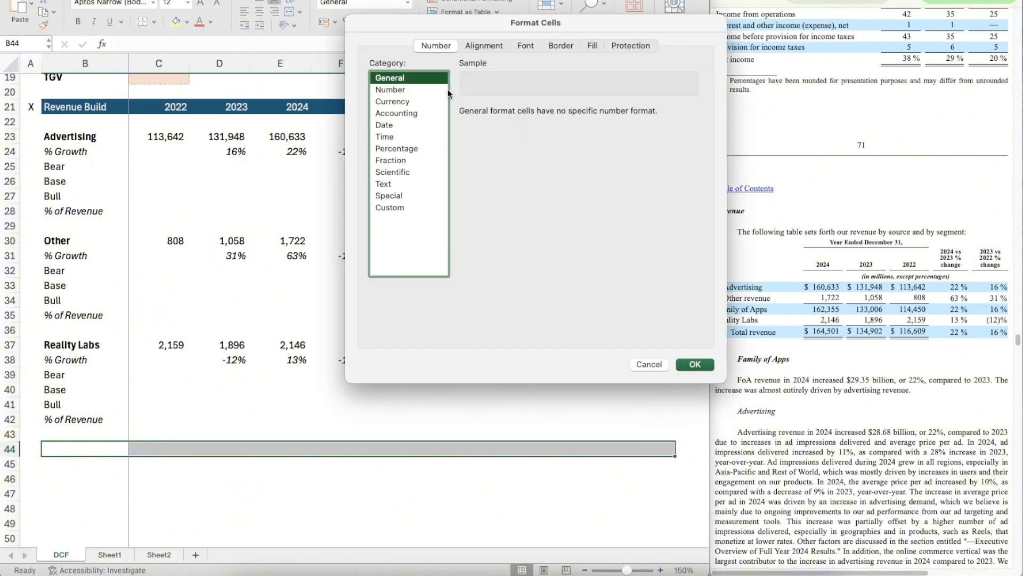
pyautogui.click(560, 45)
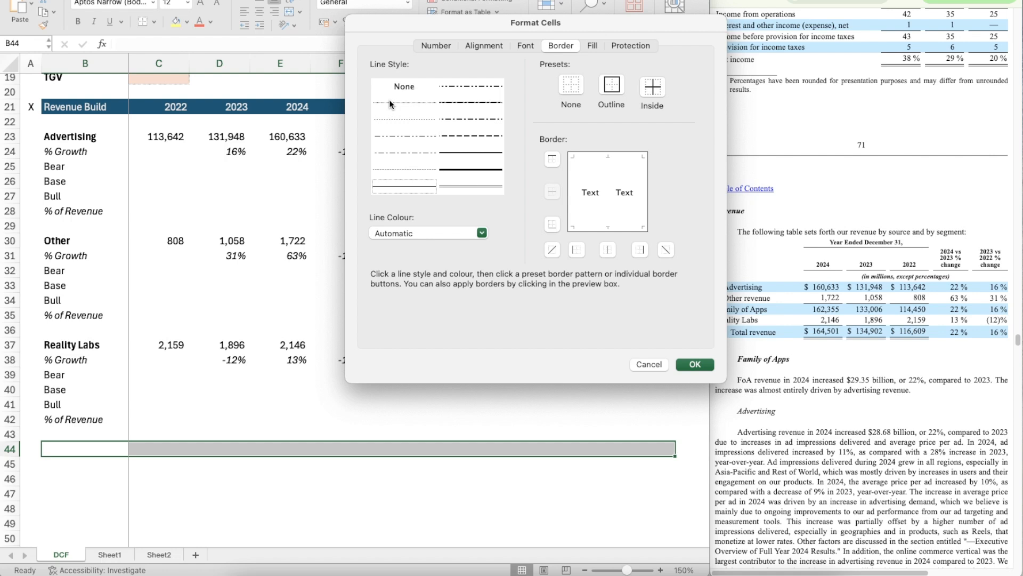
pyautogui.click(419, 190)
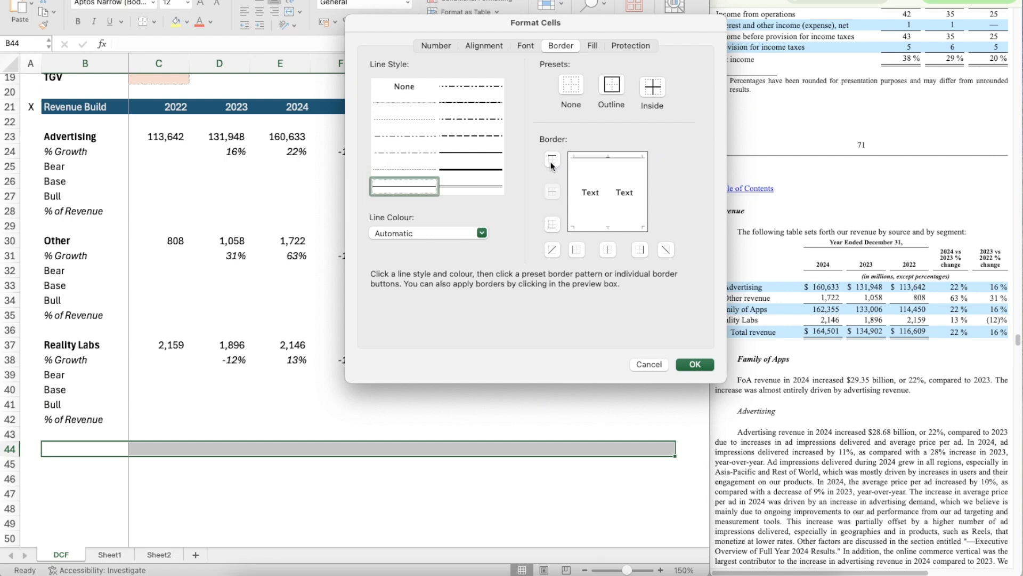
pyautogui.click(694, 363)
# Step: Enter the label Total Revenue in B45 and make it bold
pyautogui.click(85, 465)
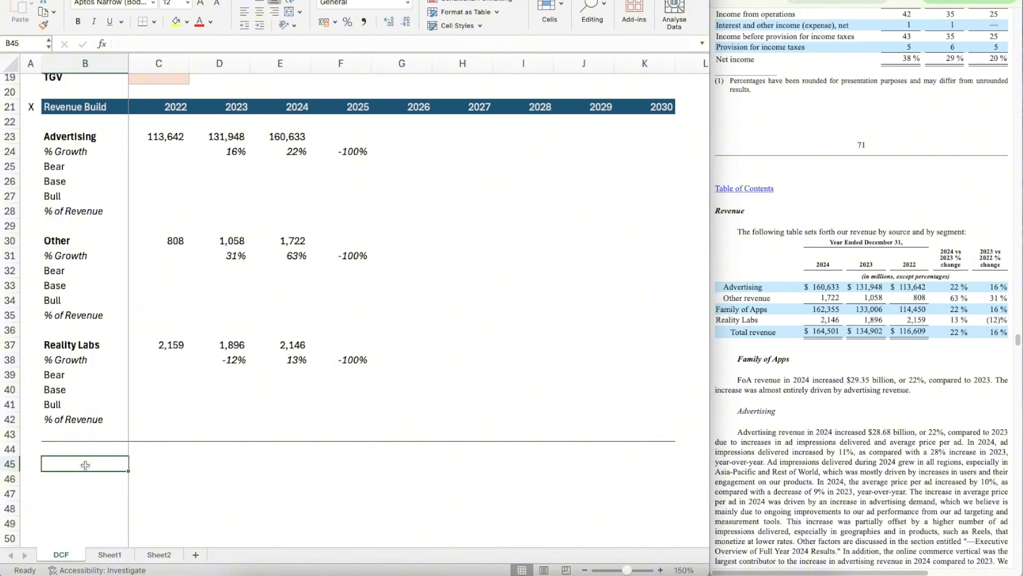
pyautogui.write('Total Revenue')
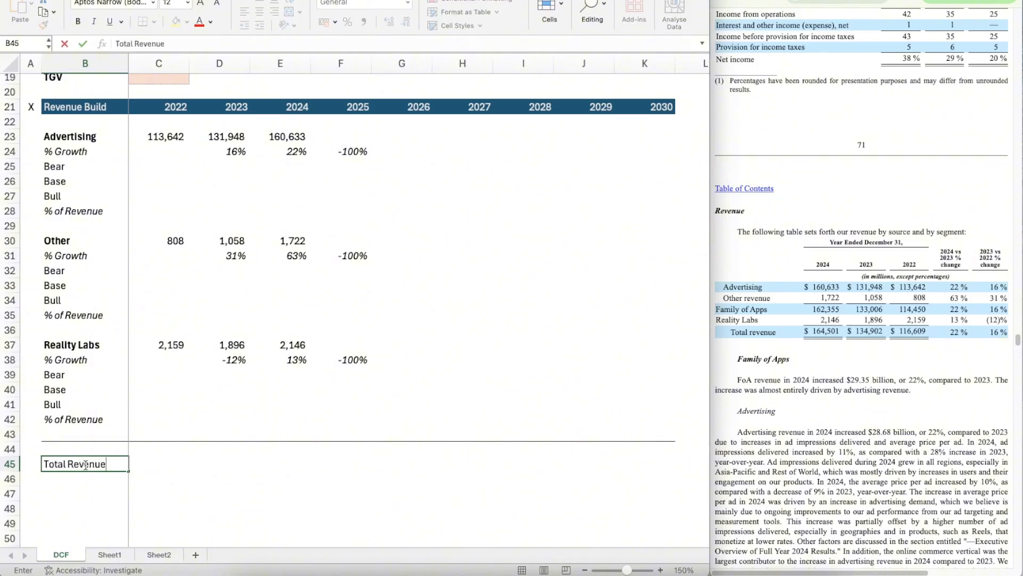
pyautogui.press('Return')
pyautogui.click(85, 465)
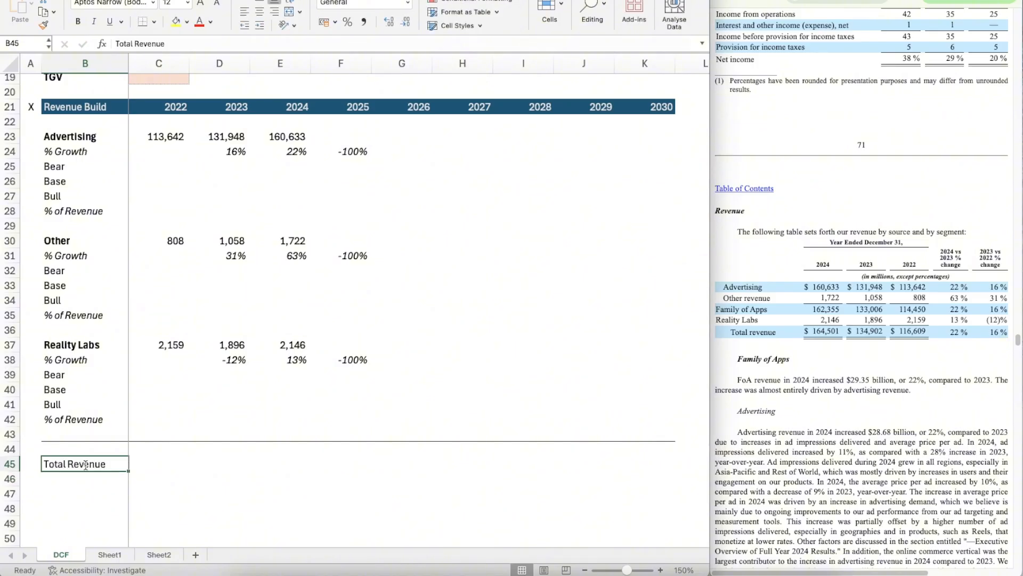
pyautogui.hotkey('ctrl', 'b')
# Step: Enter the 2022 Total Revenue formula =SUM(C37,C30,C23) in C45
pyautogui.press('Right')
pyautogui.write('=sum')
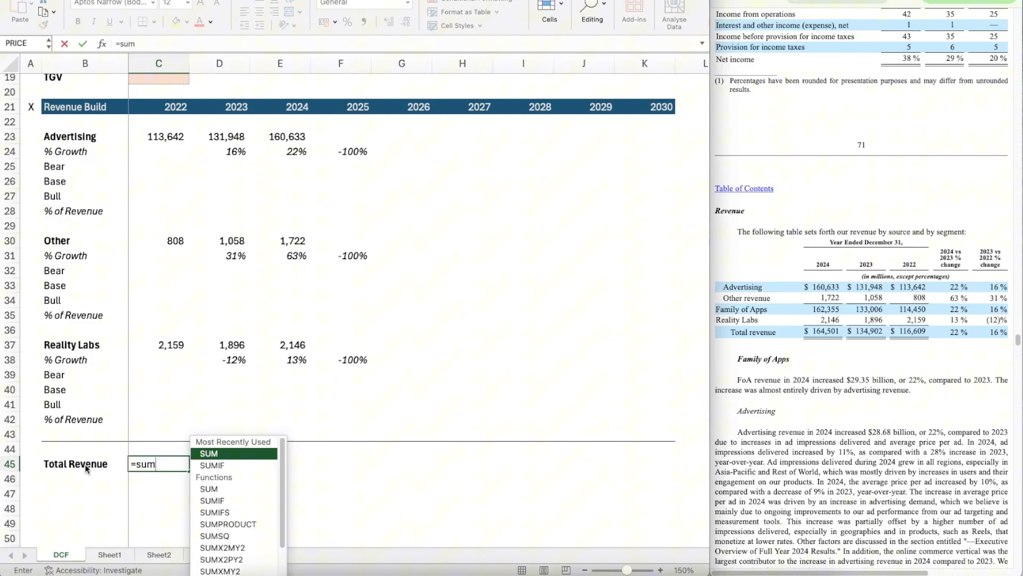
pyautogui.press('Tab')
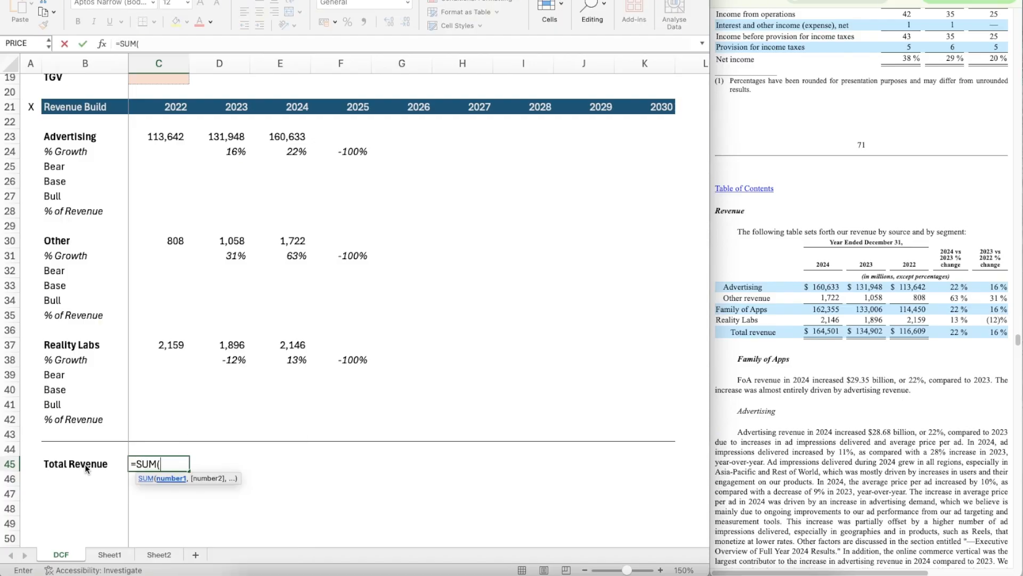
pyautogui.press('Up')
pyautogui.press('Up')
pyautogui.press('Up')
pyautogui.press('Up')
pyautogui.press('Up')
pyautogui.press('Up')
pyautogui.press('Up')
pyautogui.press('Up')
pyautogui.write(',')
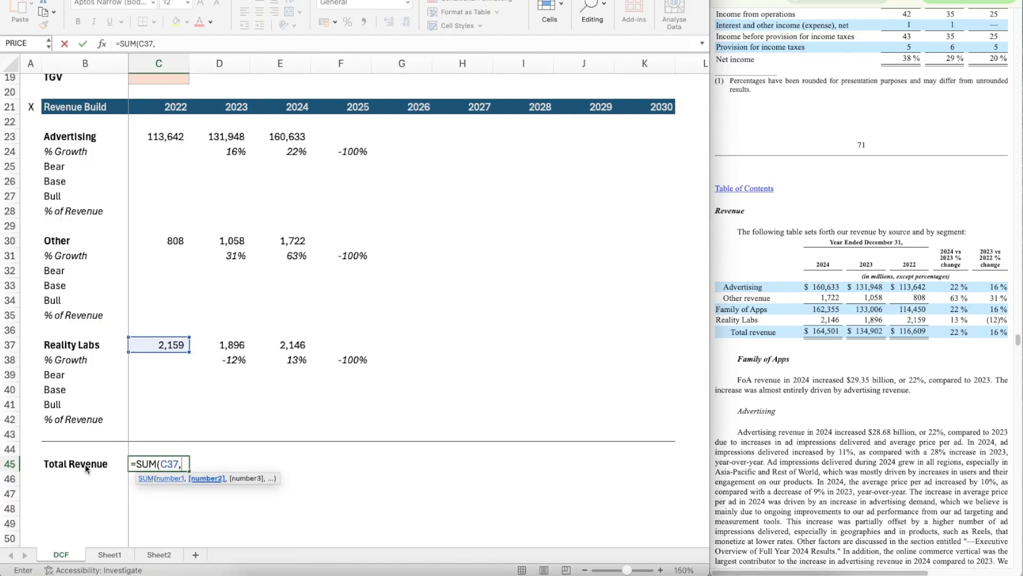
pyautogui.hotkey('ctrl', 'Up')
pyautogui.hotkey('ctrl', 'Up')
pyautogui.hotkey('ctrl', 'Up')
pyautogui.press('Down')
pyautogui.hotkey('ctrl', 'Down')
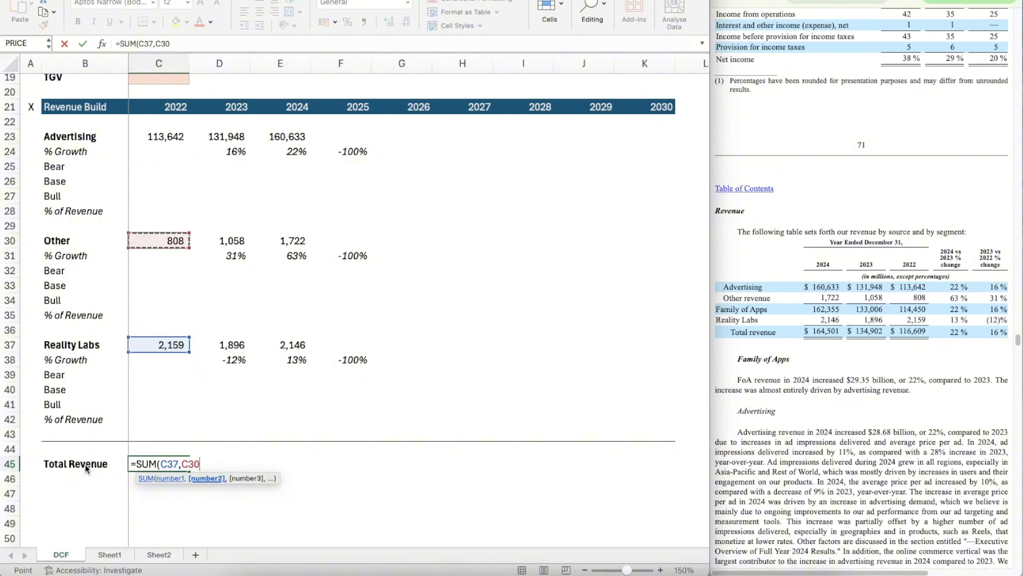
pyautogui.hotkey('ctrl', 'Down')
pyautogui.hotkey('ctrl', 'Up')
pyautogui.write(',')
pyautogui.hotkey('ctrl', 'Up')
pyautogui.hotkey('ctrl', 'Up')
pyautogui.hotkey('ctrl', 'Up')
pyautogui.hotkey('ctrl', 'Up')
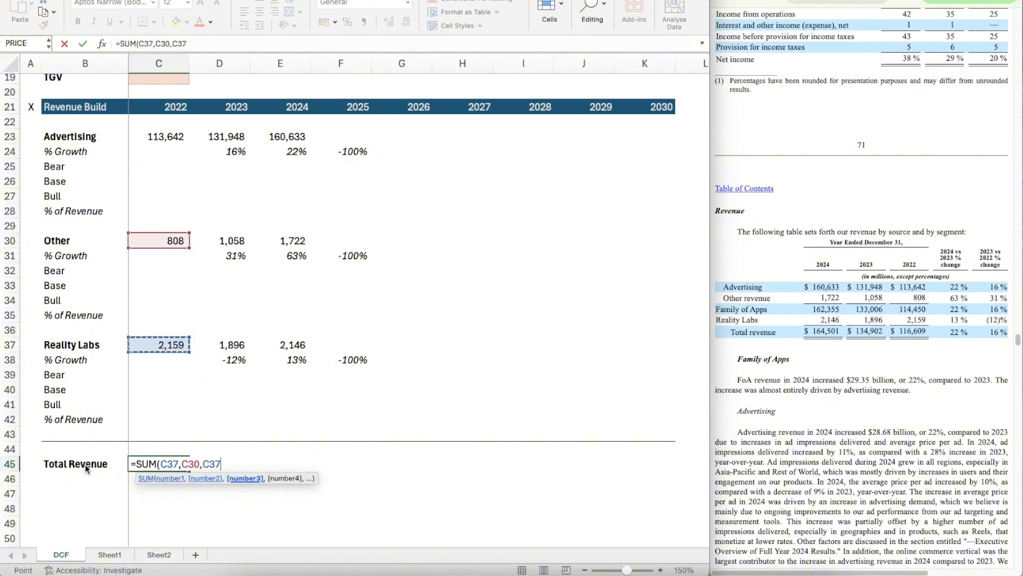
pyautogui.hotkey('ctrl', 'Down')
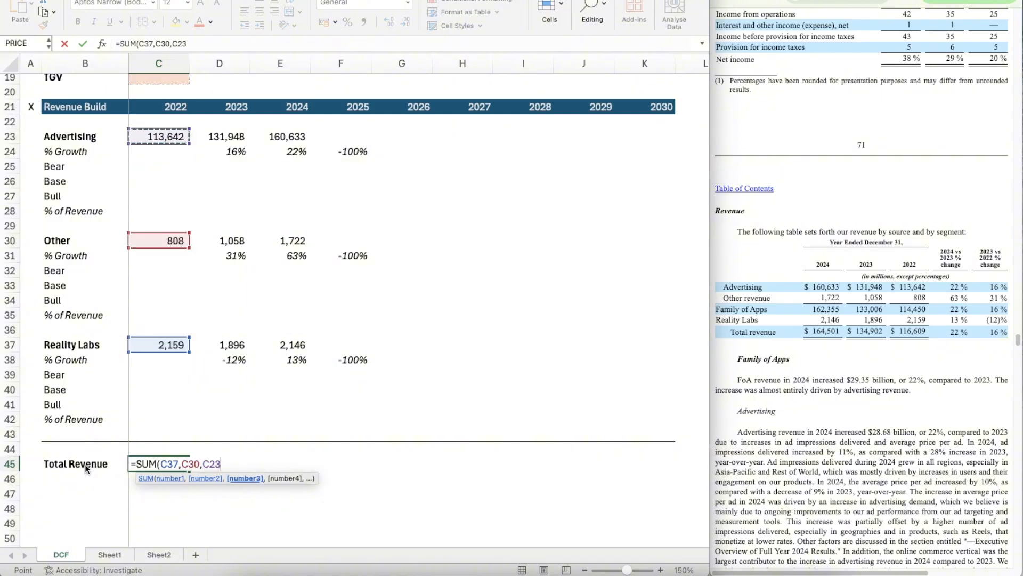
pyautogui.write(')')
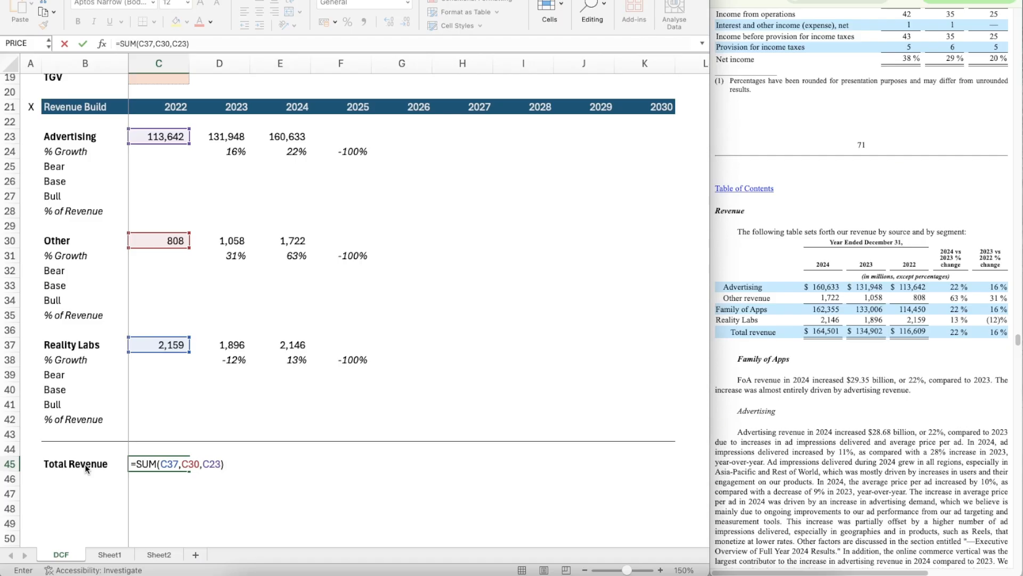
pyautogui.hotkey('ctrl', 'Return')
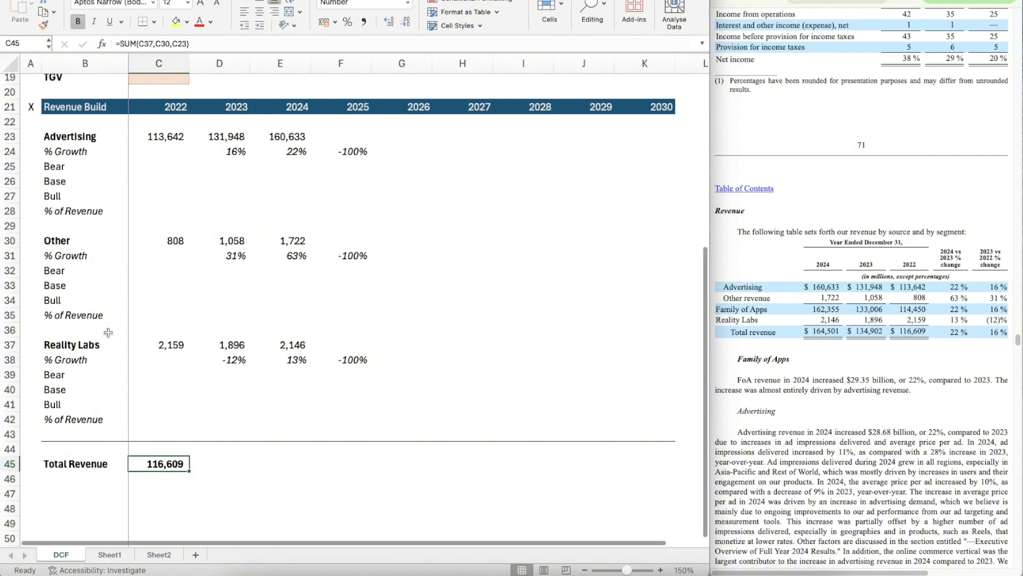
# Step: Copy the Total Revenue formula from C45 across 2023 to 2030, through K45
pyautogui.hotkey('ctrl', 'c')
pyautogui.hotkey('shift', 'Right')
pyautogui.hotkey('shift', 'Right')
pyautogui.hotkey('shift', 'Right')
pyautogui.hotkey('shift', 'Right')
pyautogui.hotkey('shift', 'Right')
pyautogui.hotkey('shift', 'Right')
pyautogui.hotkey('shift', 'Right')
pyautogui.hotkey('shift', 'Right')
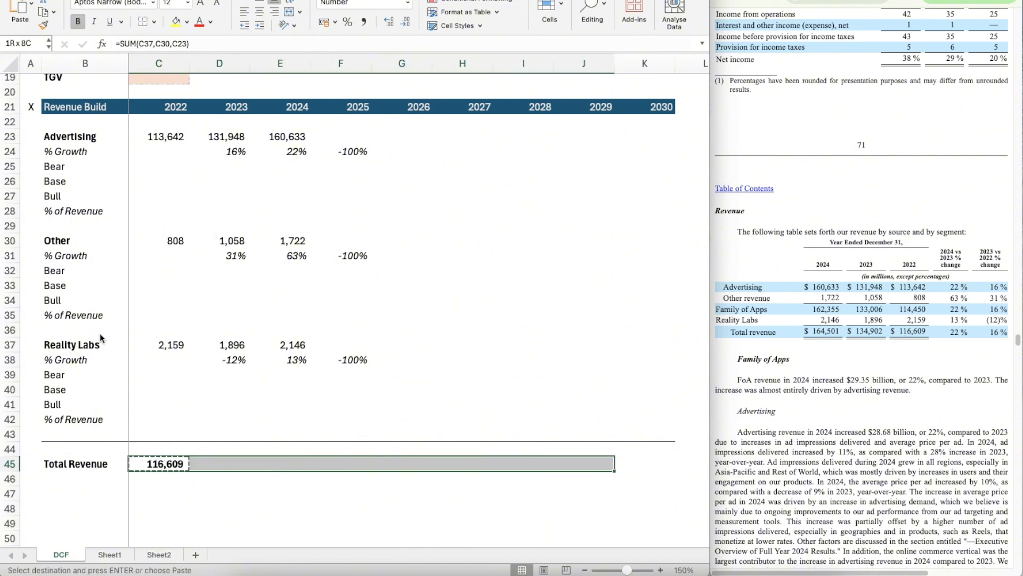
pyautogui.hotkey('ctrl', 'v')
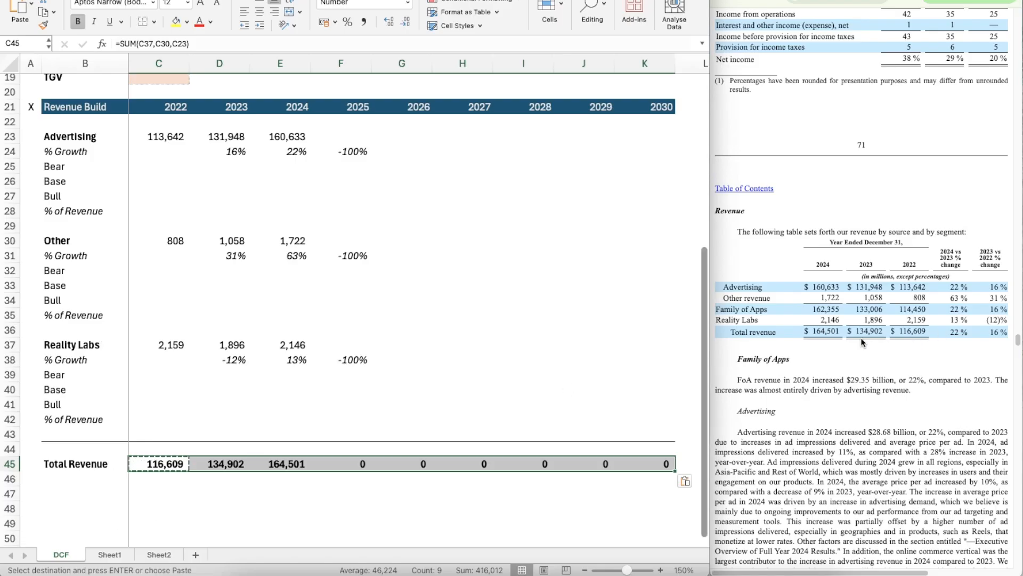
pyautogui.click(358, 414)
pyautogui.press('BackSpace')
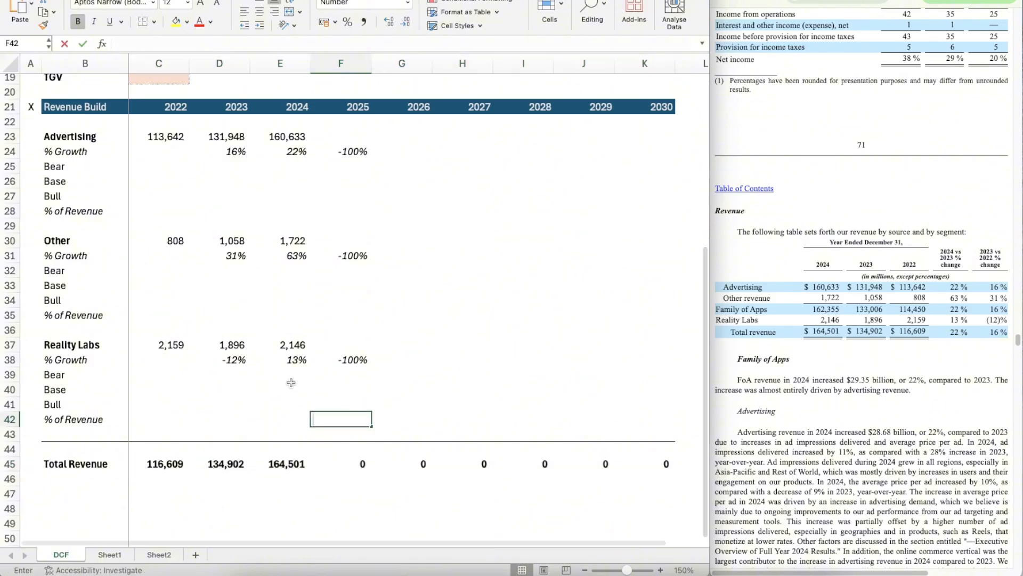
# Step: Calculate Advertising's 2022 % of Revenue in C28 with =C23/C45 and format it as a percentage
pyautogui.click(151, 208)
pyautogui.write('=')
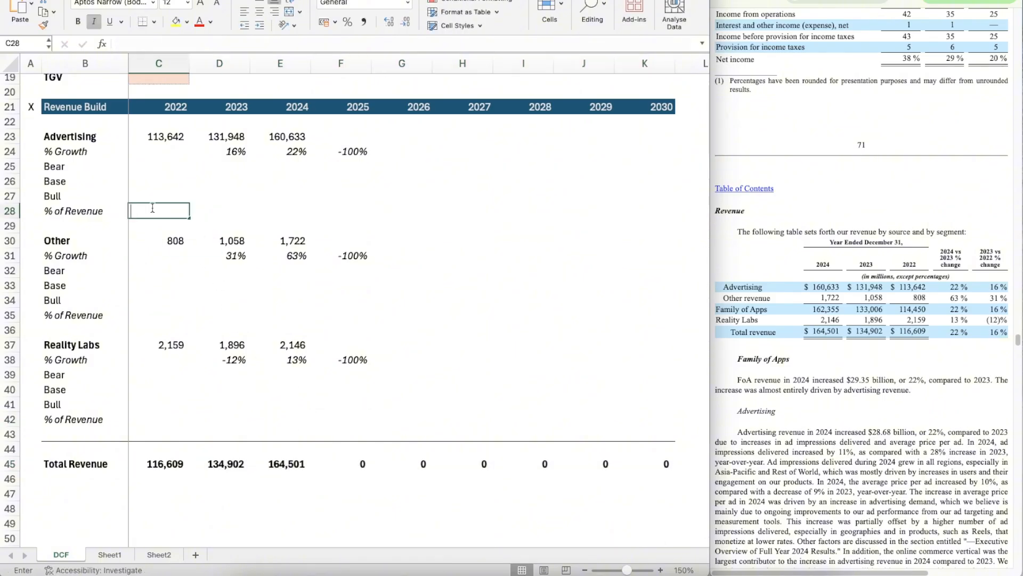
pyautogui.press('Up')
pyautogui.press('Up')
pyautogui.press('Up')
pyautogui.press('Up')
pyautogui.press('Up')
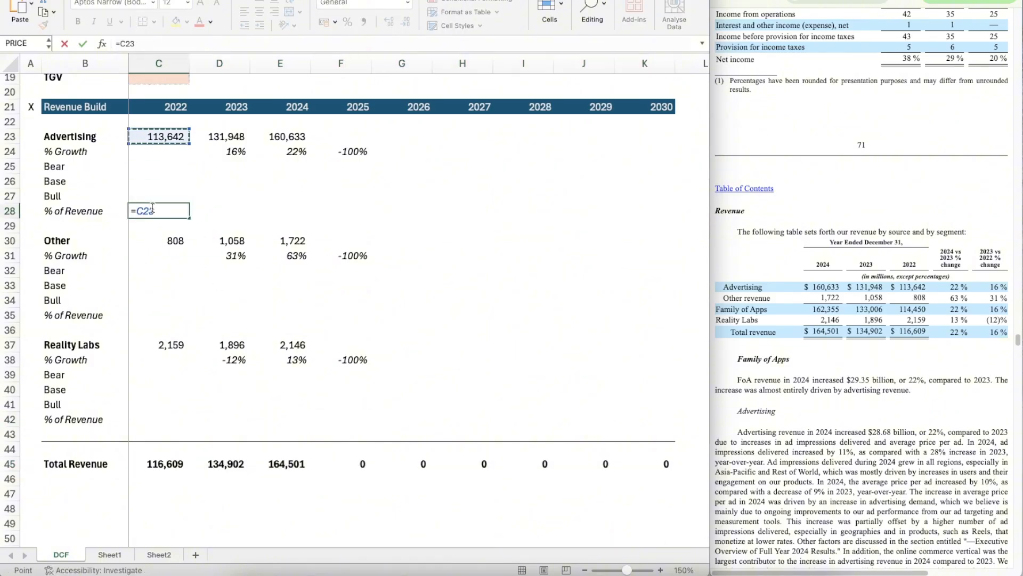
pyautogui.write('/')
pyautogui.press('Down')
pyautogui.press('Down')
pyautogui.press('Down')
pyautogui.press('Down')
pyautogui.hotkey('ctrl', 'Down')
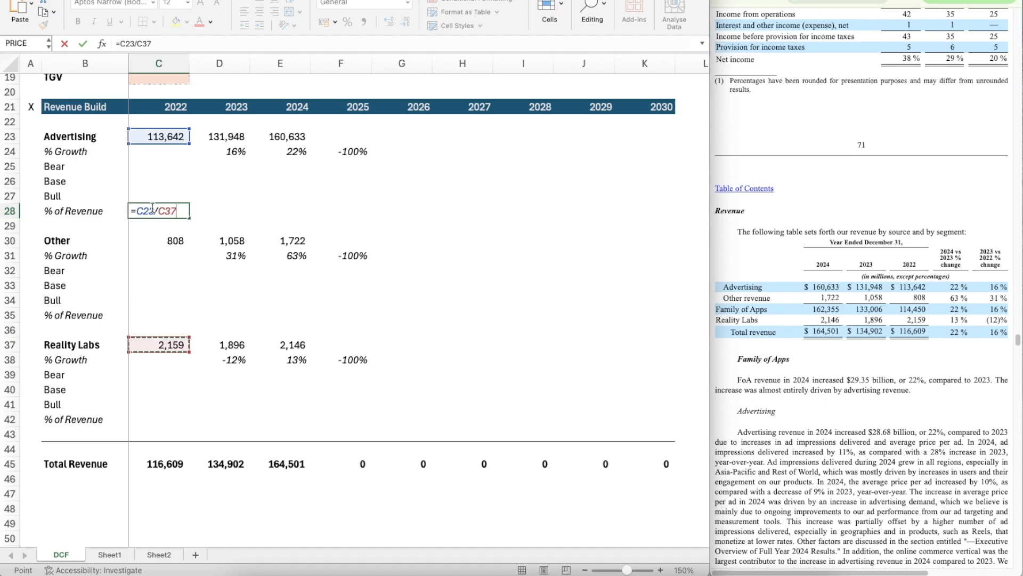
pyautogui.hotkey('ctrl', 'Down')
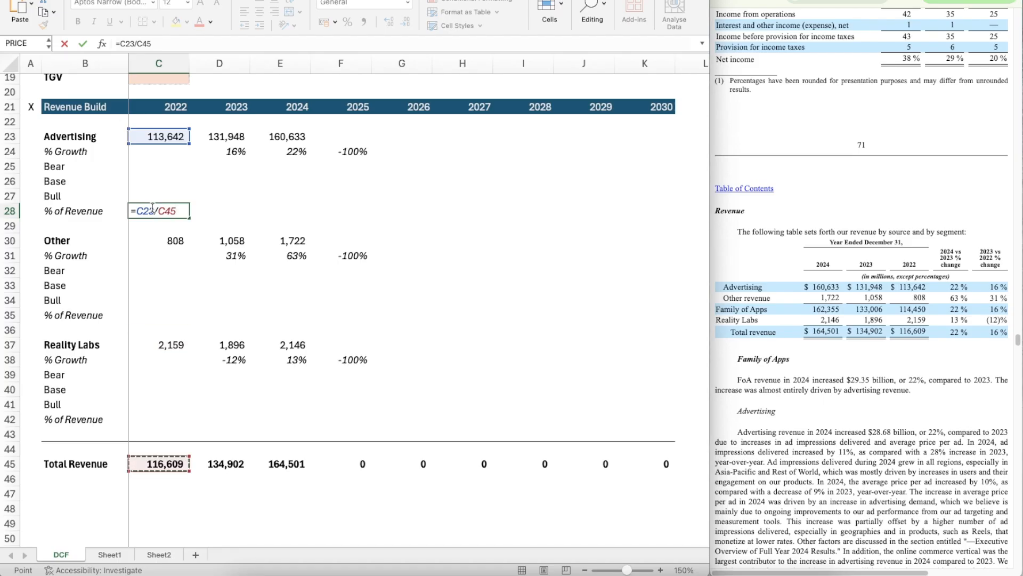
pyautogui.hotkey('ctrl', 'Return')
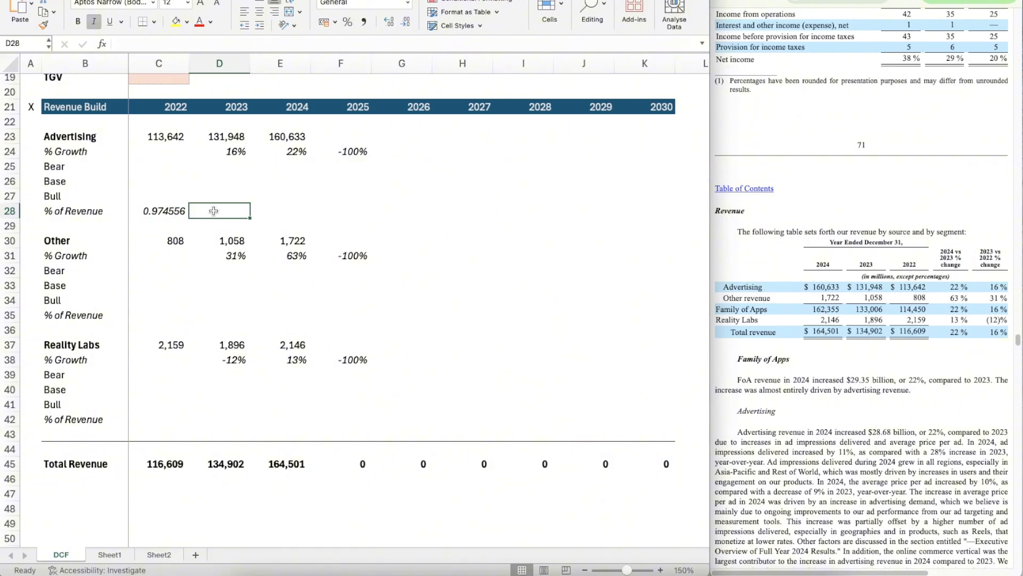
pyautogui.click(348, 22)
# Step: Copy the Advertising % of Revenue formula from C28 across 2023 to 2030, through K28
pyautogui.press('super+c')
pyautogui.hotkey('shift', 'Right')
pyautogui.hotkey('shift', 'Right')
pyautogui.hotkey('shift', 'Right')
pyautogui.hotkey('shift', 'Right')
pyautogui.hotkey('shift', 'Right')
pyautogui.hotkey('shift', 'Right')
pyautogui.hotkey('shift', 'Right')
pyautogui.hotkey('shift', 'Right')
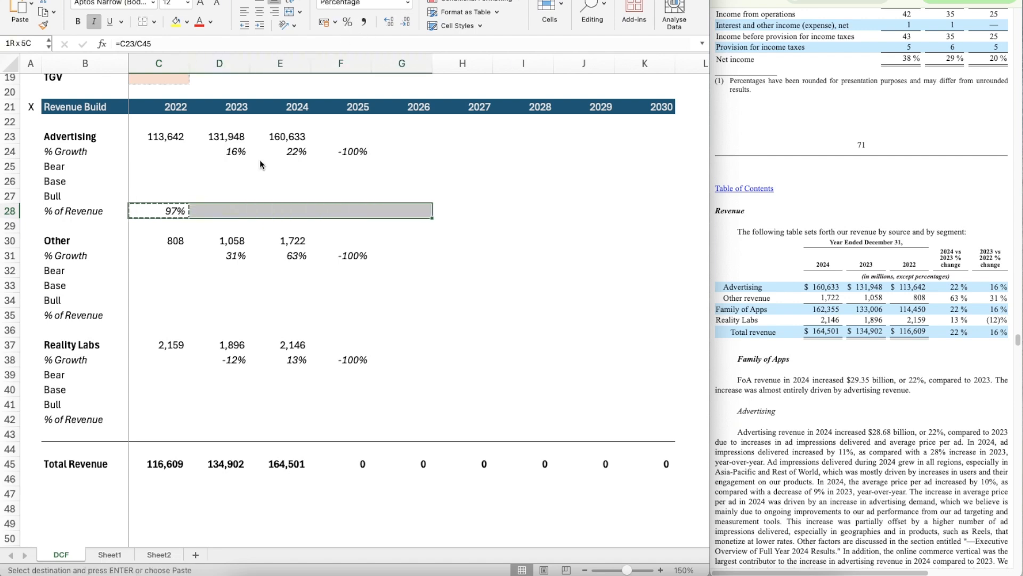
pyautogui.press('super+v')
# Step: Calculate the Other segment's 2022 % of Revenue in C35 with =C30/C45
pyautogui.press('Down')
pyautogui.press('Down')
pyautogui.press('Down')
pyautogui.press('Down')
pyautogui.press('Down')
pyautogui.press('Down')
pyautogui.press('Down')
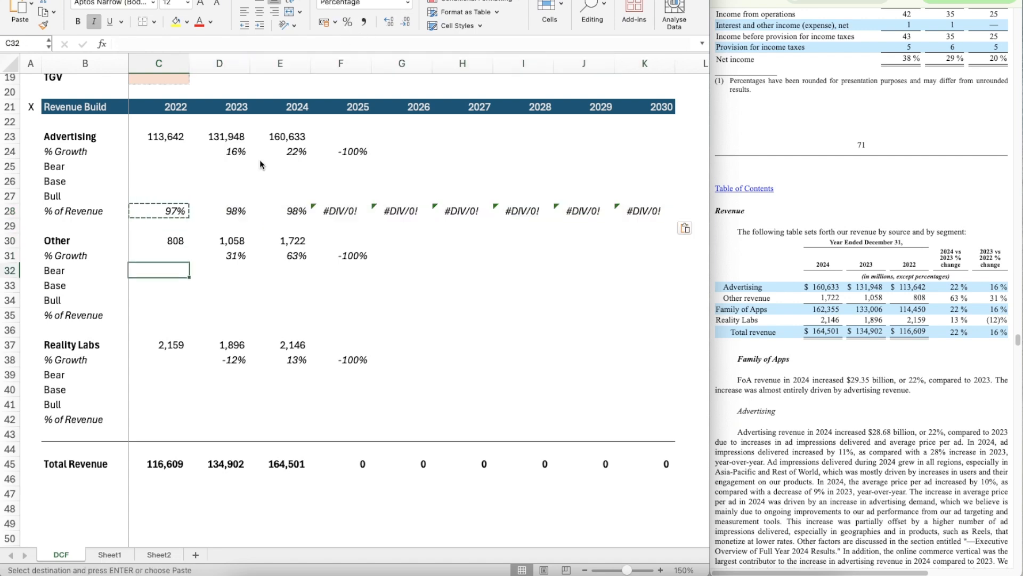
pyautogui.write('=')
pyautogui.press('Up')
pyautogui.press('Up')
pyautogui.press('Up')
pyautogui.press('Up')
pyautogui.press('Up')
pyautogui.press('Up')
pyautogui.press('Up')
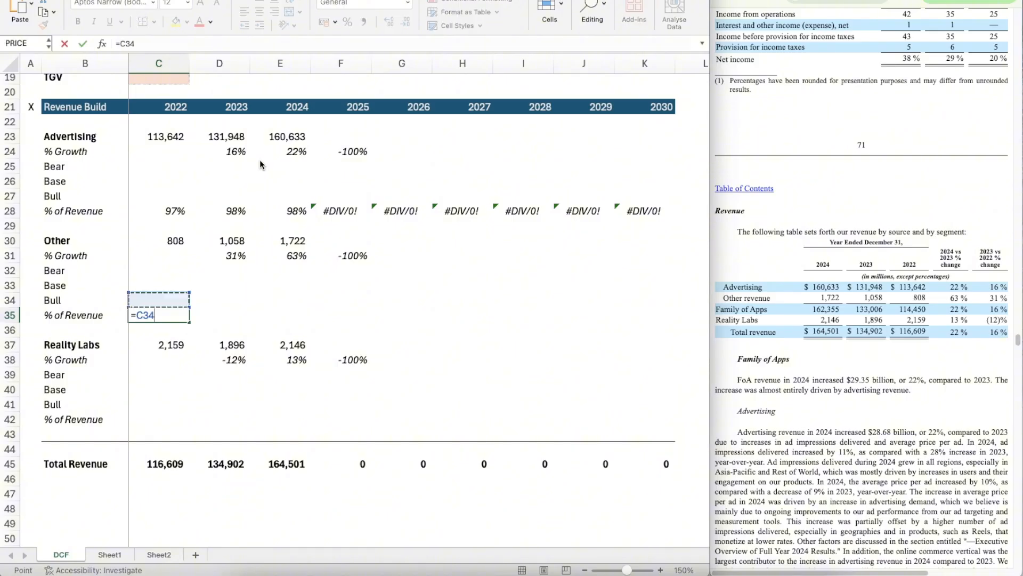
pyautogui.press('Down')
pyautogui.press('Down')
pyautogui.write('/')
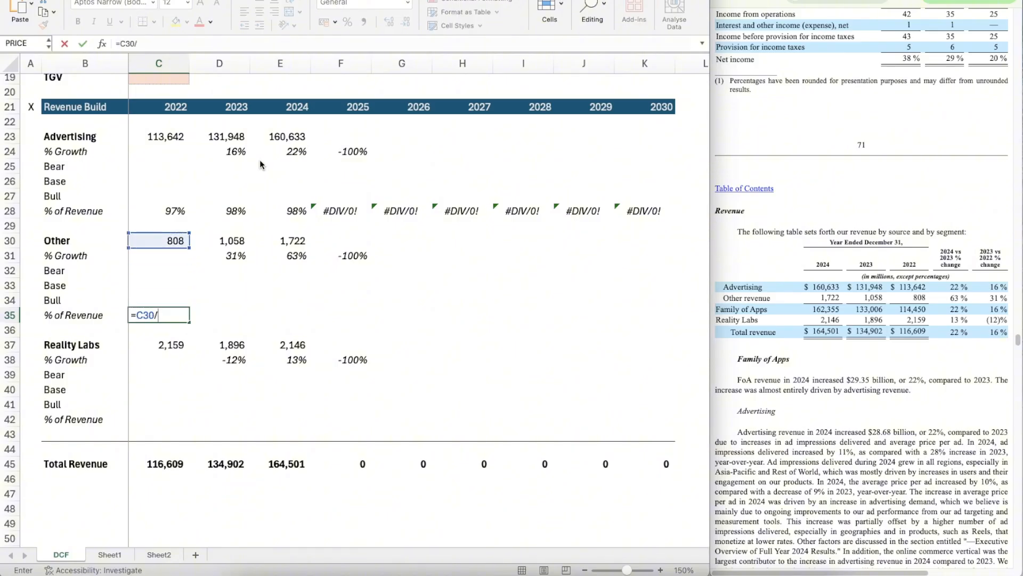
pyautogui.press('Down')
pyautogui.press('Down')
pyautogui.press('Down')
pyautogui.press('Down')
pyautogui.press('Down')
pyautogui.press('Down')
pyautogui.press('Down')
pyautogui.press('Down')
pyautogui.press('Down')
pyautogui.press('Down')
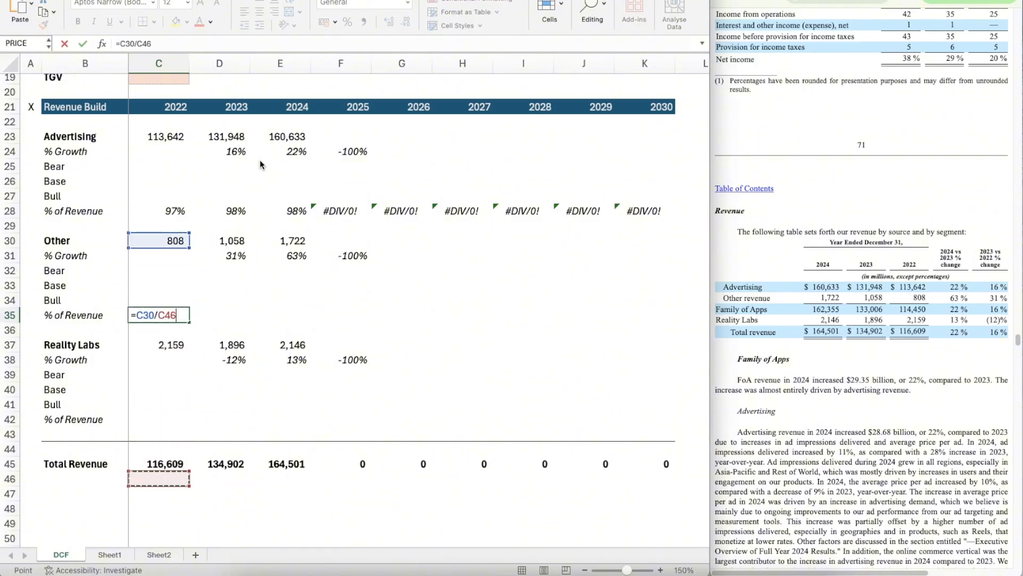
pyautogui.hotkey('ctrl', 'Return')
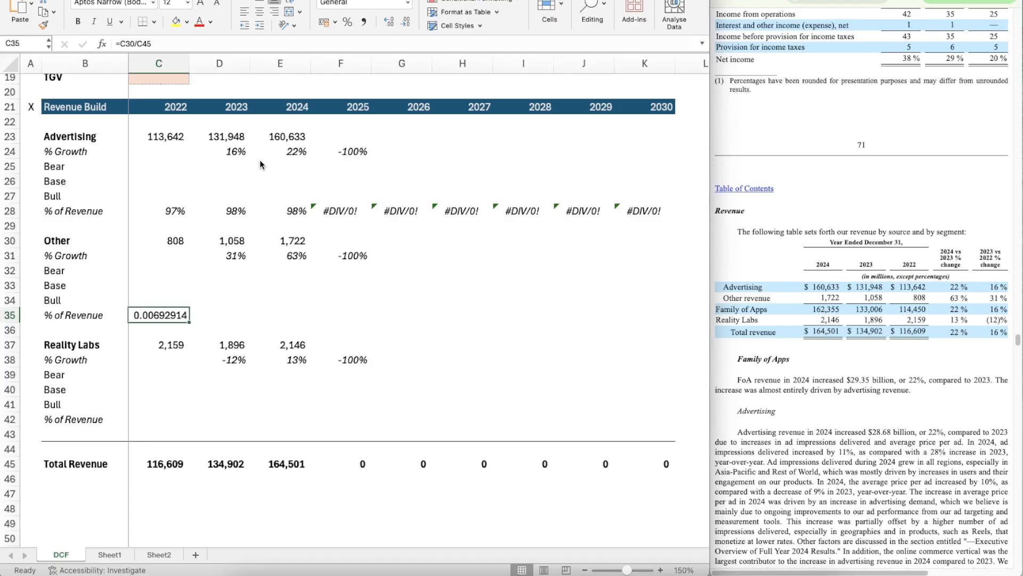
# Step: Copy the italic percentage formatting from C28 onto C35
pyautogui.click(175, 211)
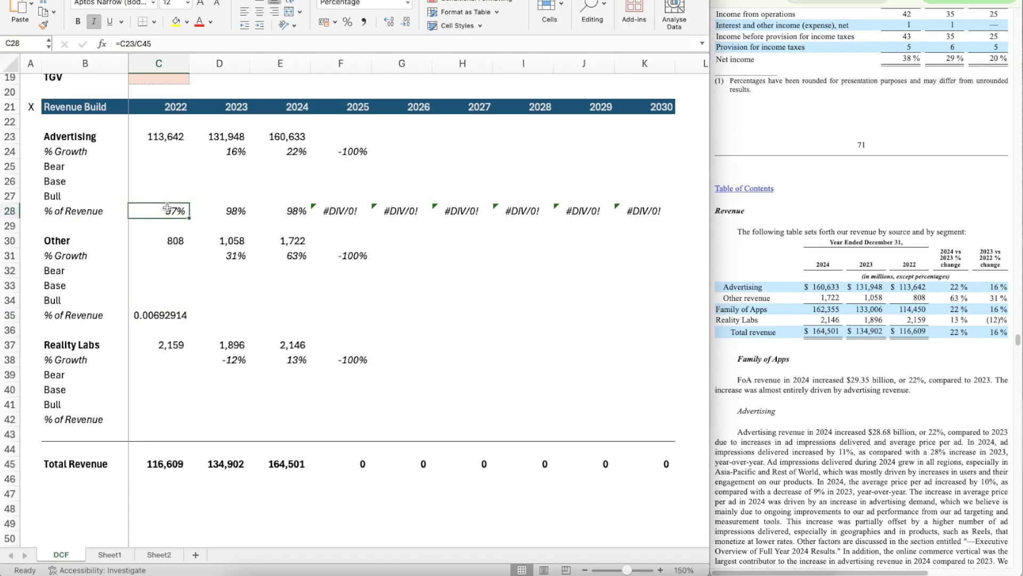
pyautogui.press('super+shift+c')
pyautogui.click(153, 316)
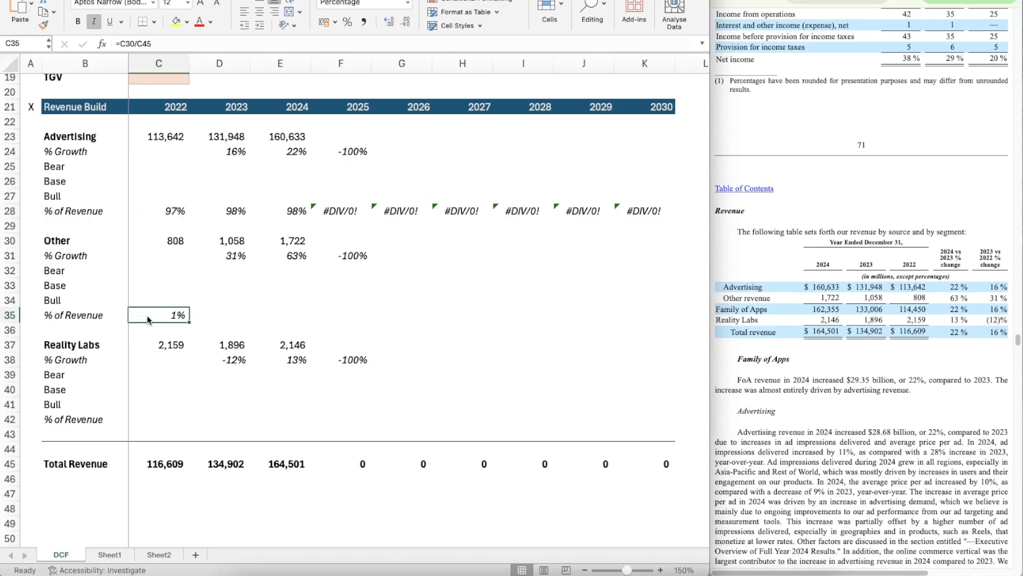
# Step: Copy the Other segment's % of Revenue formula from C35 across 2023 to 2030, through K35
pyautogui.press('super+c')
pyautogui.hotkey('shift', 'Right')
pyautogui.hotkey('shift', 'Right')
pyautogui.hotkey('shift', 'Right')
pyautogui.hotkey('shift', 'Right')
pyautogui.hotkey('shift', 'Right')
pyautogui.hotkey('shift', 'Right')
pyautogui.hotkey('shift', 'Right')
pyautogui.hotkey('shift', 'Right')
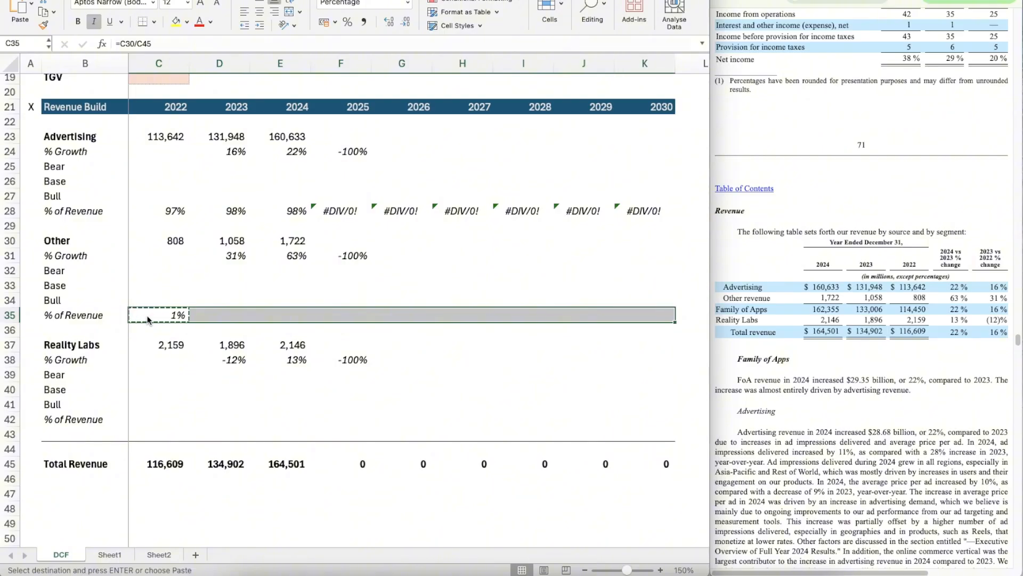
pyautogui.press('super+v')
# Step: Calculate Reality Labs' 2022 % of Revenue in C42 with =C37/C45
pyautogui.press('Down')
pyautogui.press('Down')
pyautogui.press('Down')
pyautogui.press('Down')
pyautogui.press('Down')
pyautogui.press('Down')
pyautogui.press('Down')
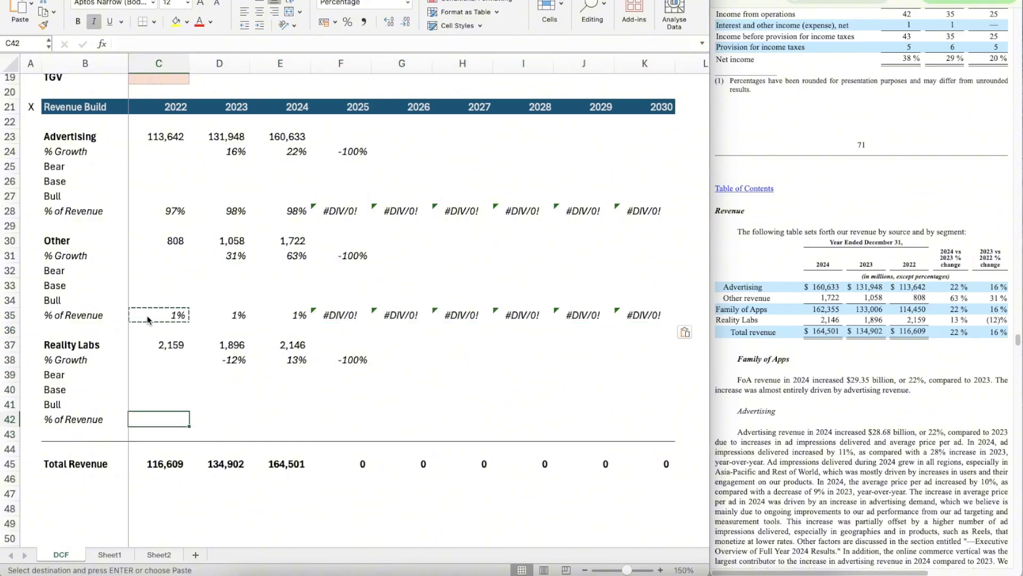
pyautogui.write('=')
pyautogui.press('Up')
pyautogui.press('Up')
pyautogui.press('Up')
pyautogui.press('Up')
pyautogui.press('Up')
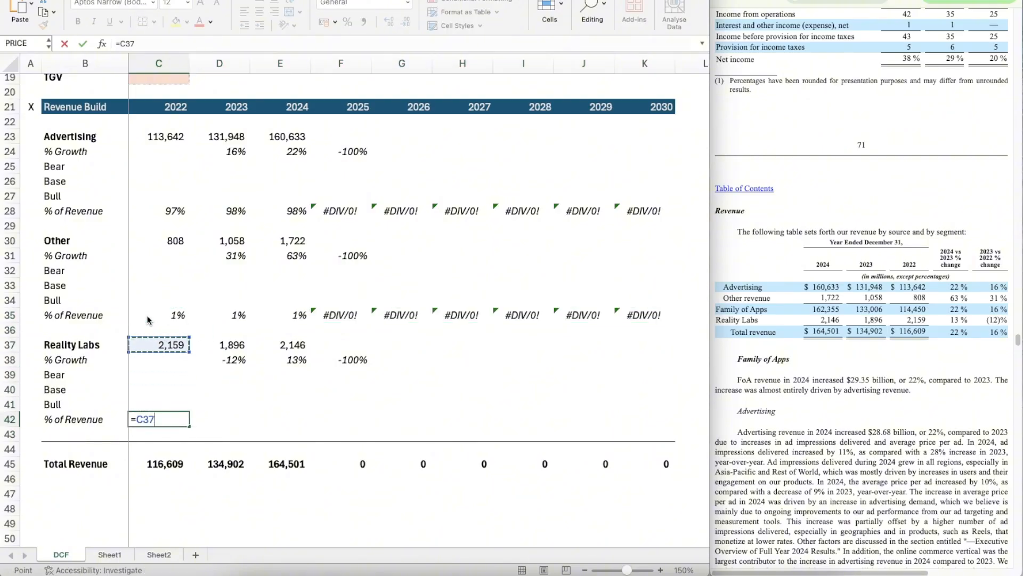
pyautogui.write('/')
pyautogui.press('Down')
pyautogui.press('Down')
pyautogui.press('Down')
pyautogui.press('Return')
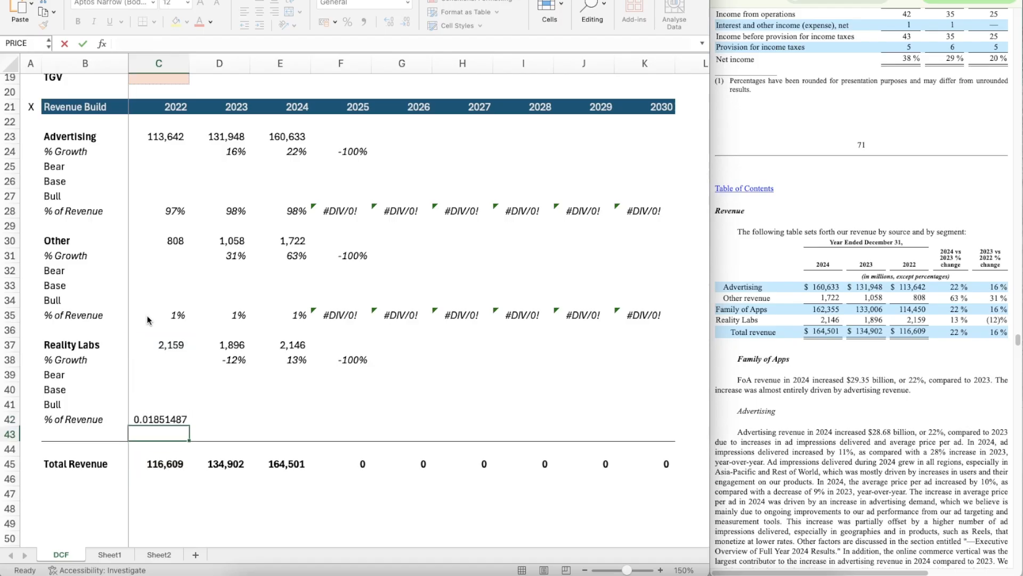
# Step: Copy the italic percentage formatting from C35 onto C42
pyautogui.click(165, 315)
pyautogui.press('super+shift+c')
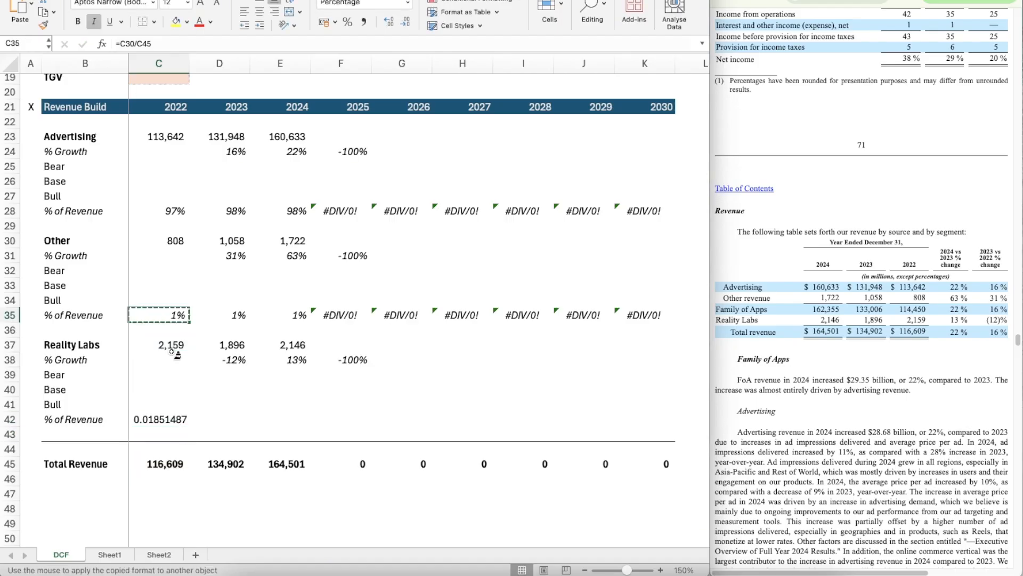
pyautogui.click(168, 421)
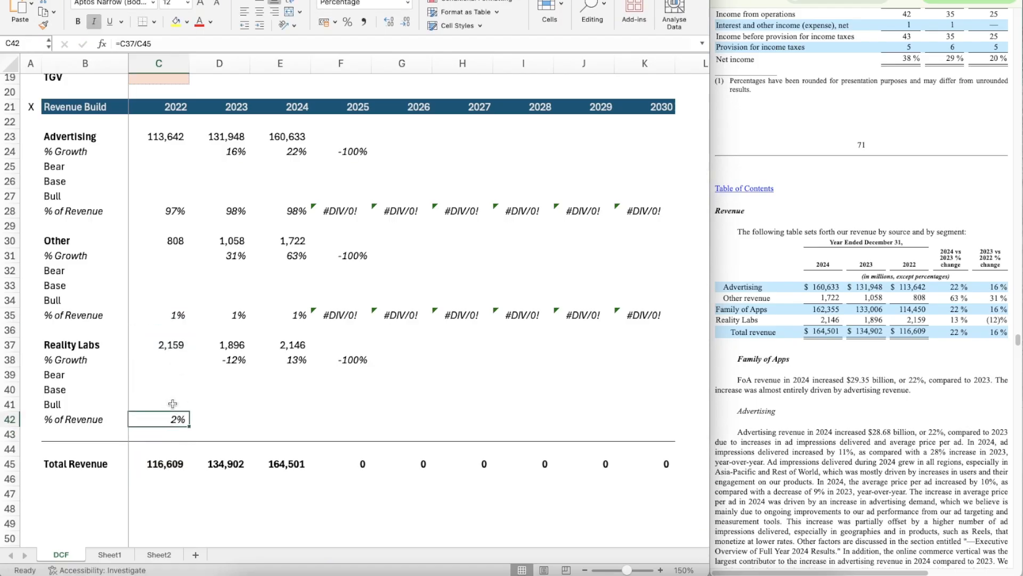
# Step: Copy the Reality Labs % of Revenue formula from C42 across 2023 to 2030, through K42
pyautogui.press('super+c')
pyautogui.hotkey('shift', 'Right')
pyautogui.hotkey('shift', 'Right')
pyautogui.hotkey('shift', 'Right')
pyautogui.hotkey('shift', 'Right')
pyautogui.hotkey('shift', 'Right')
pyautogui.hotkey('shift', 'Right')
pyautogui.hotkey('shift', 'Right')
pyautogui.hotkey('shift', 'Right')
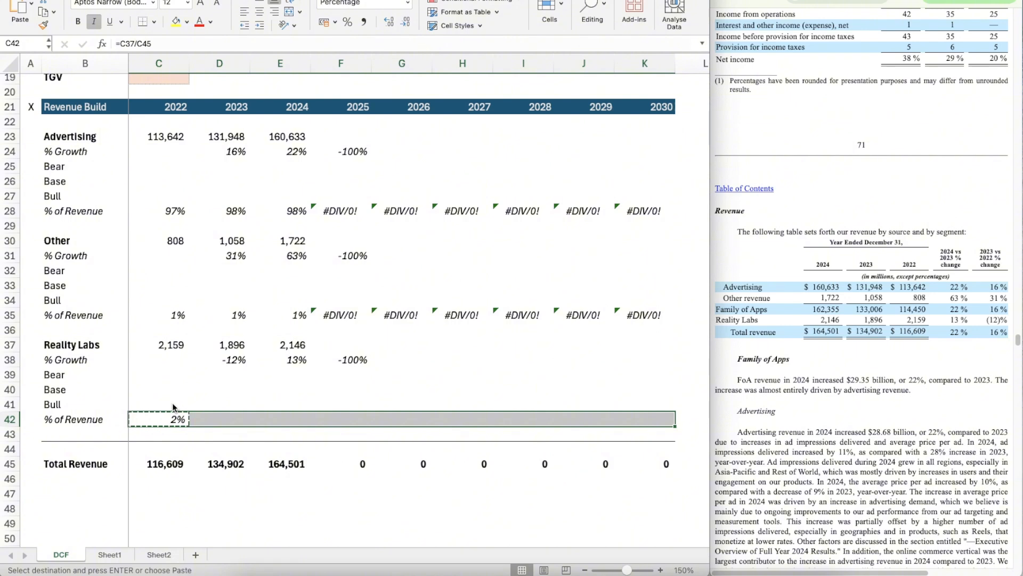
pyautogui.press('super+v')
# Step: Find the revenue breakdown by source and segment in Note 2 of Meta's June 30, 2025 quarterly report
pyautogui.press('Right')
pyautogui.press('Up')
pyautogui.press('Up')
pyautogui.press('Up')
pyautogui.press('Up')
pyautogui.press('Up')
pyautogui.press('Up')
pyautogui.press('Up')
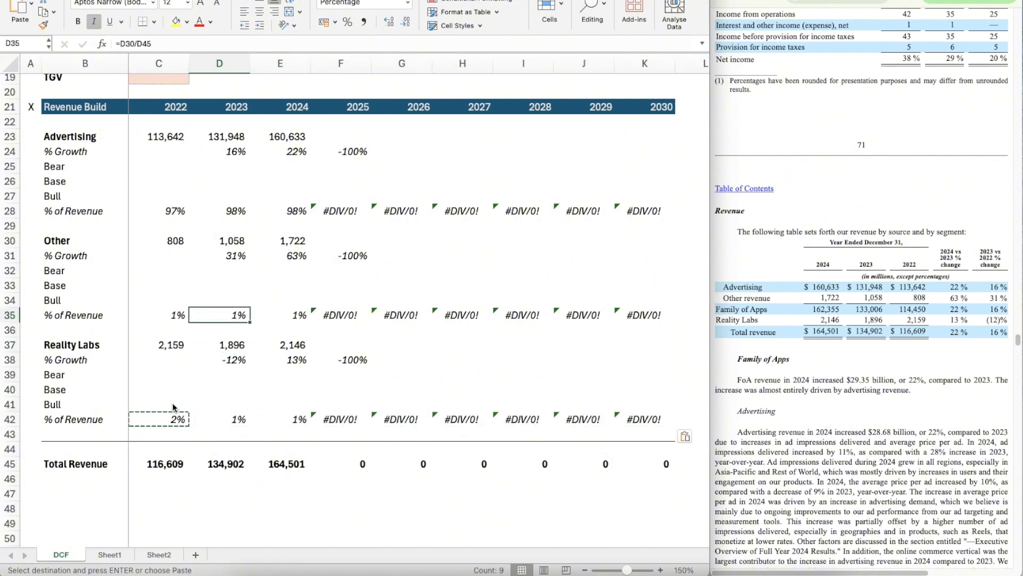
pyautogui.press('Right')
pyautogui.press('Right')
pyautogui.press('Up')
pyautogui.press('Up')
pyautogui.press('Up')
pyautogui.press('Up')
pyautogui.press('Up')
pyautogui.press('Up')
pyautogui.press('Up')
pyautogui.press('Up')
pyautogui.press('Up')
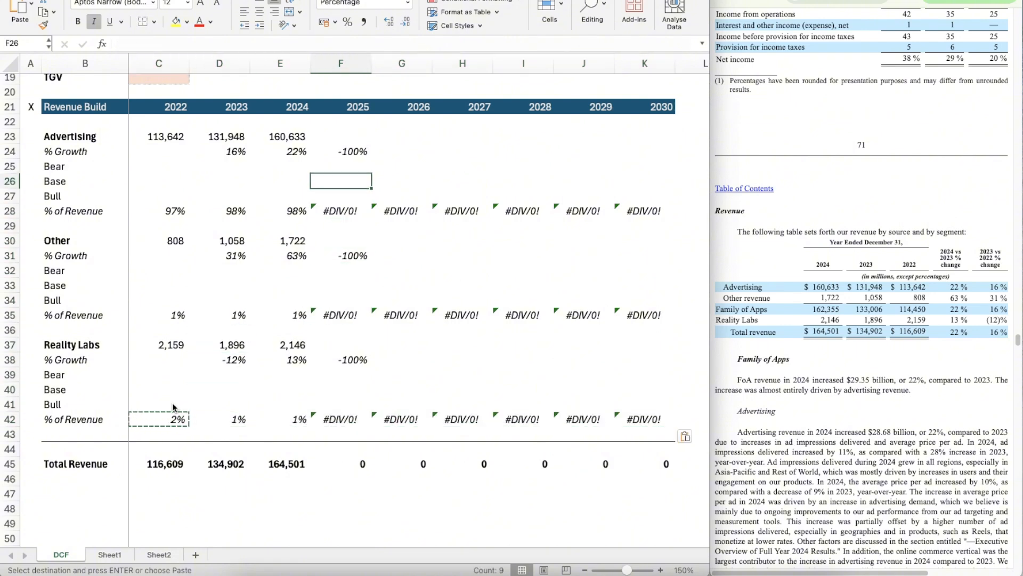
pyautogui.press('Up')
pyautogui.press('Up')
pyautogui.press('Up')
pyautogui.click(852, 1)
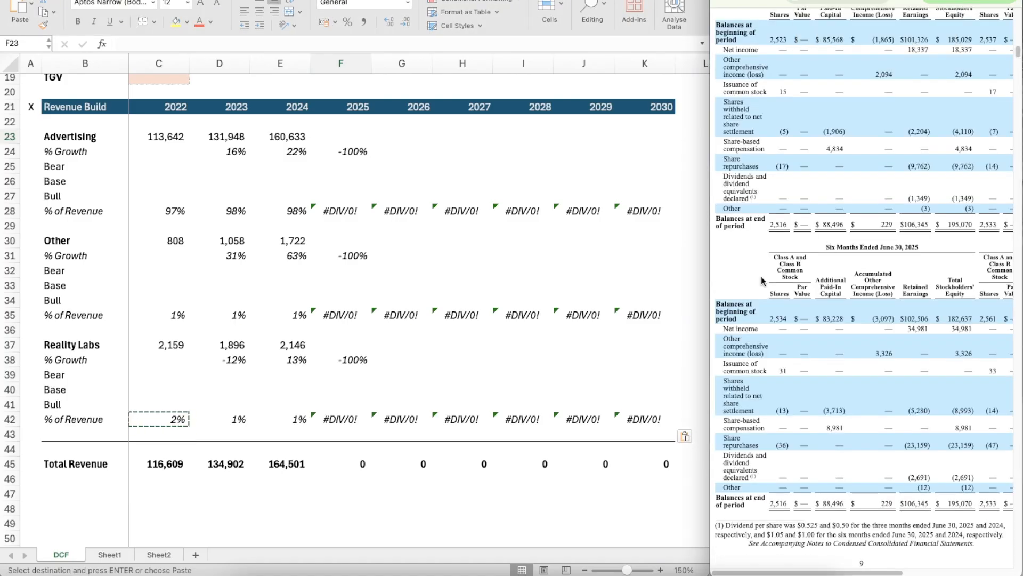
pyautogui.scroll(15, 819, 247)
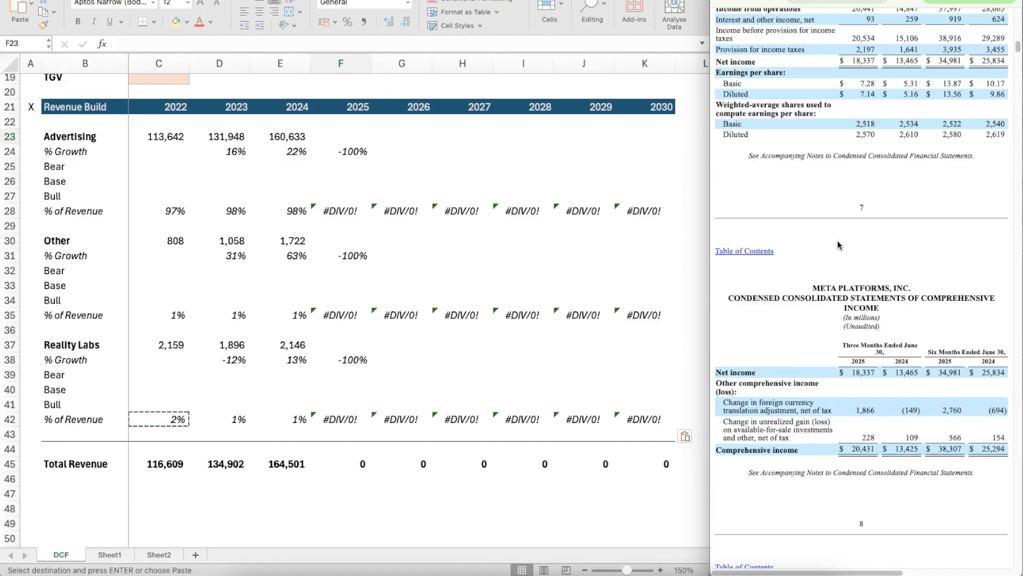
pyautogui.scroll(5, 838, 245)
pyautogui.scroll(-20, 837, 241)
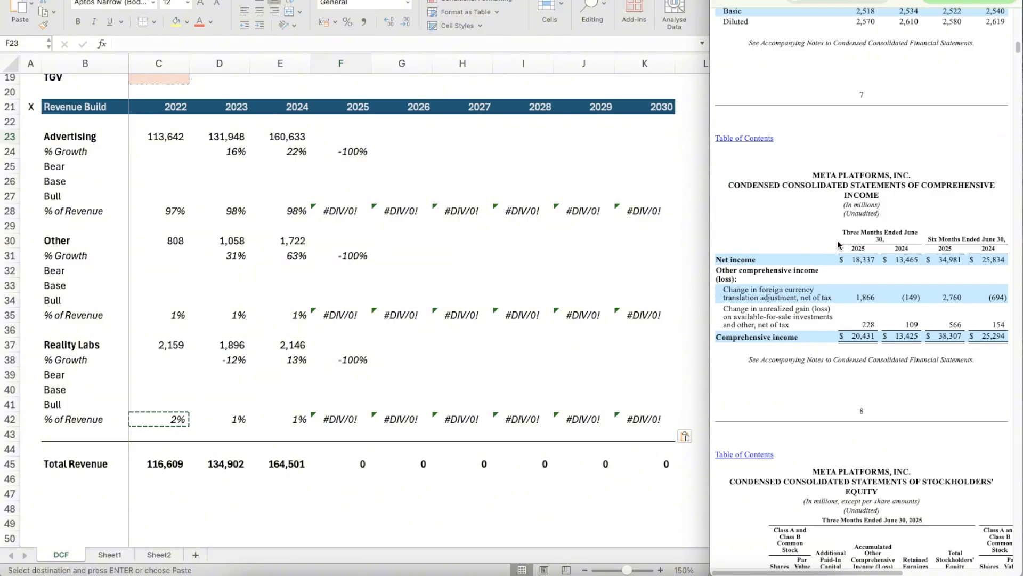
pyautogui.scroll(-12, 838, 241)
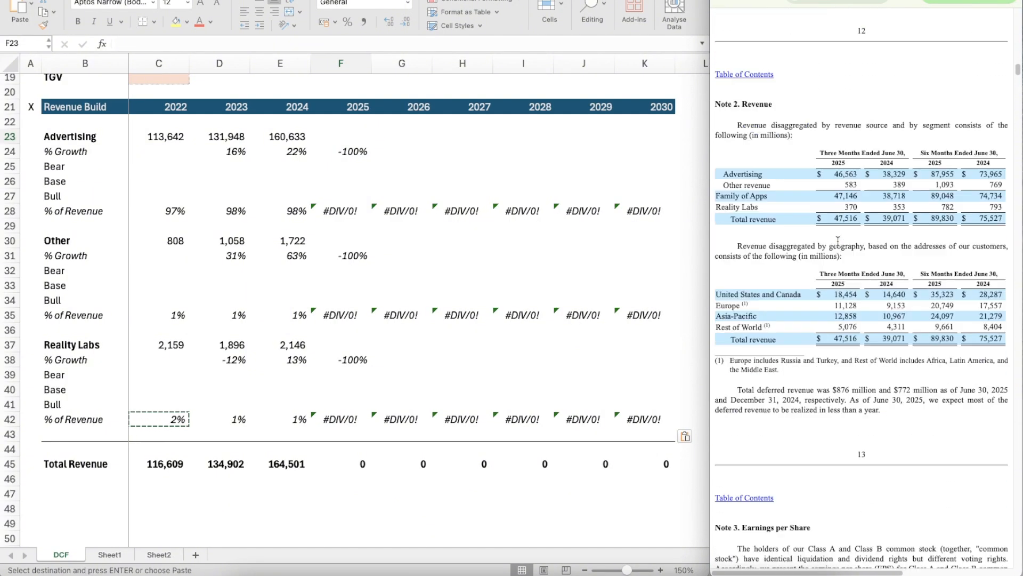
pyautogui.scroll(2, 837, 243)
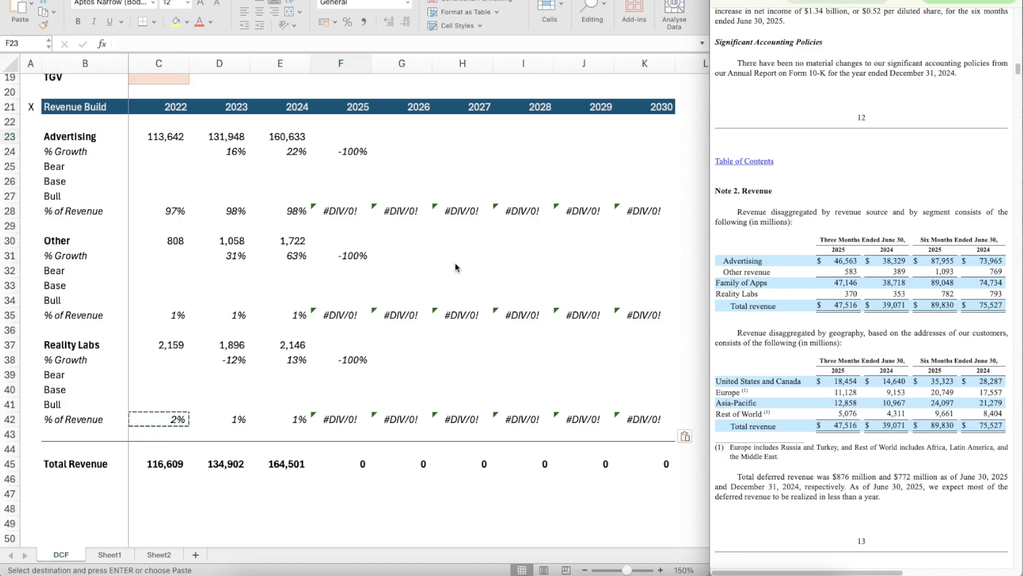
# Step: Calculate the ratio of full-year to first-half 2024 Advertising revenue in scratch cell E26 with =E23/73965
pyautogui.click(369, 181)
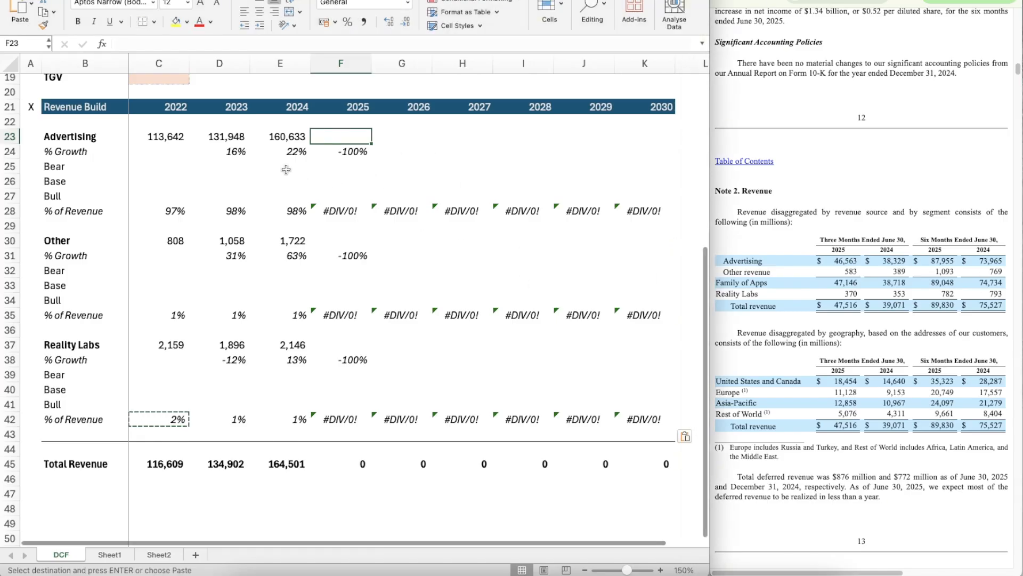
pyautogui.click(299, 179)
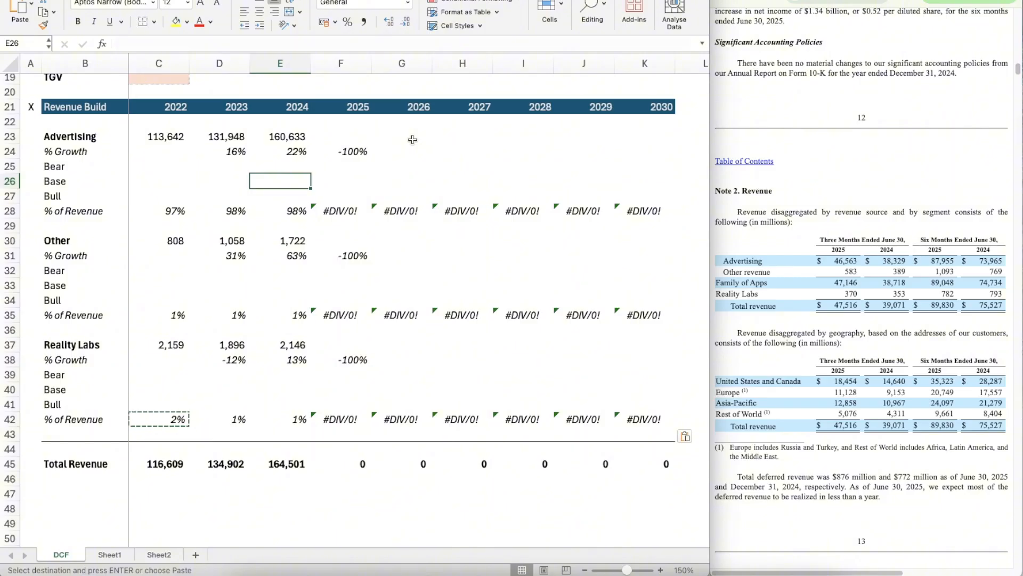
pyautogui.write('=160')
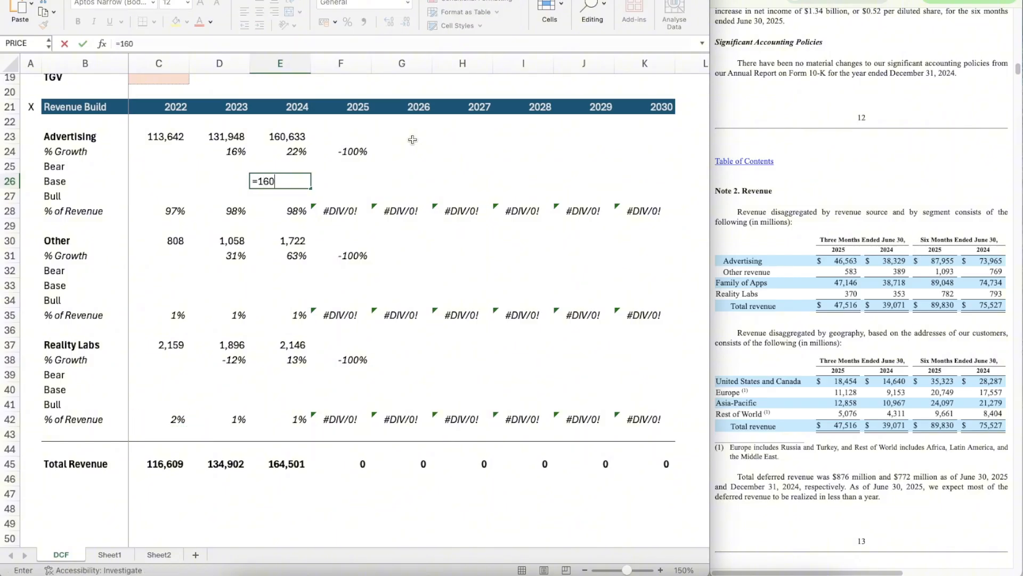
pyautogui.press('BackSpace')
pyautogui.press('BackSpace')
pyautogui.press('Up')
pyautogui.press('Up')
pyautogui.press('Up')
pyautogui.write('/')
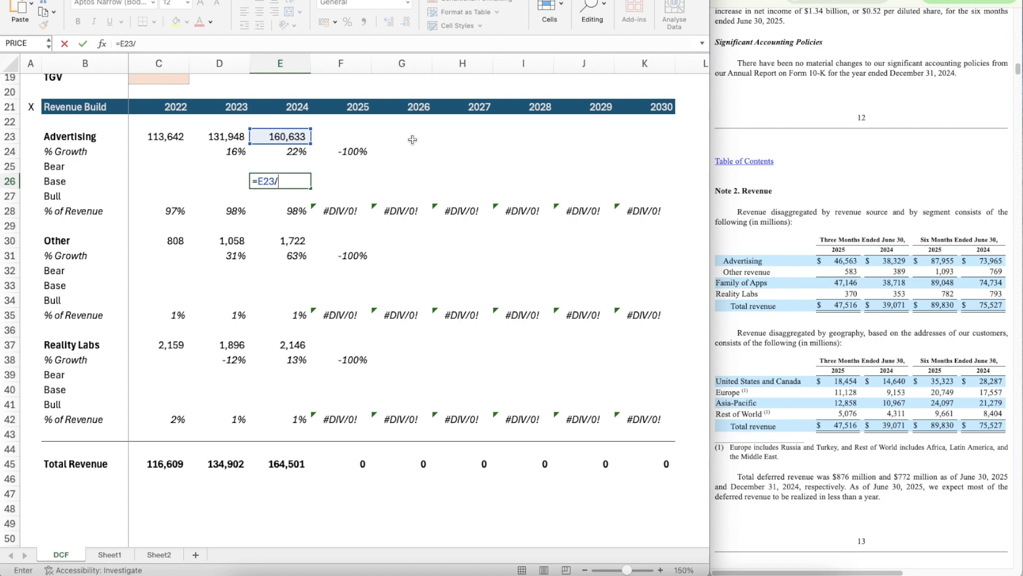
pyautogui.write('73965')
pyautogui.press('Return')
pyautogui.press('Up')
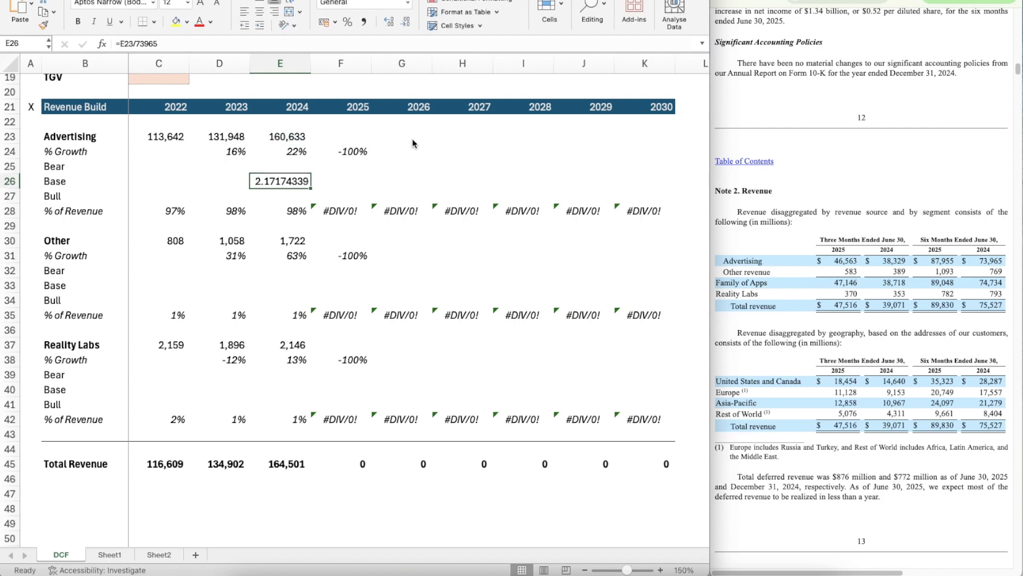
# Step: Estimate Advertising's 2025 revenue in F23 with =87955*2.17174339
pyautogui.press('Right')
pyautogui.press('Up')
pyautogui.press('Up')
pyautogui.press('Up')
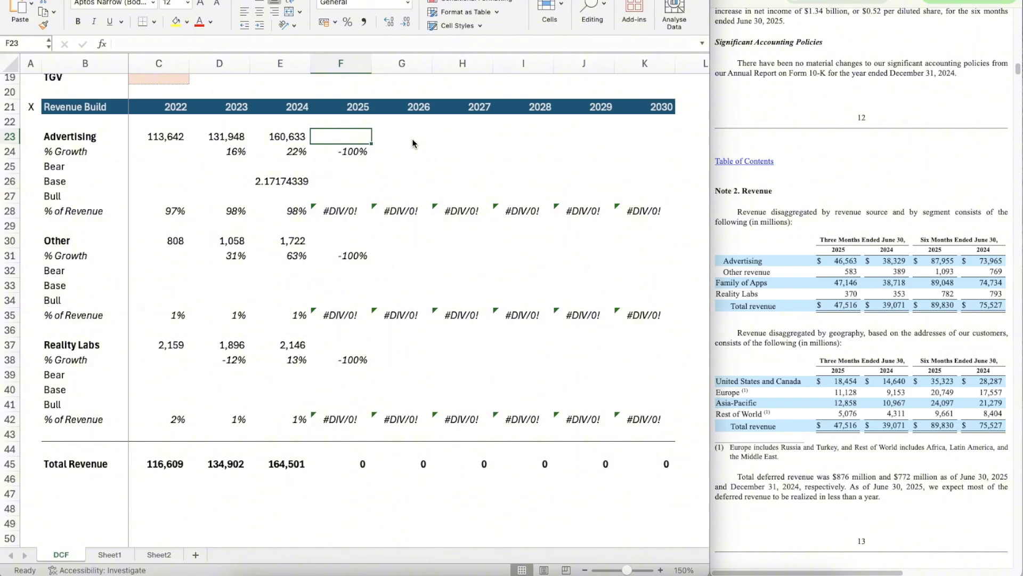
pyautogui.write('=87')
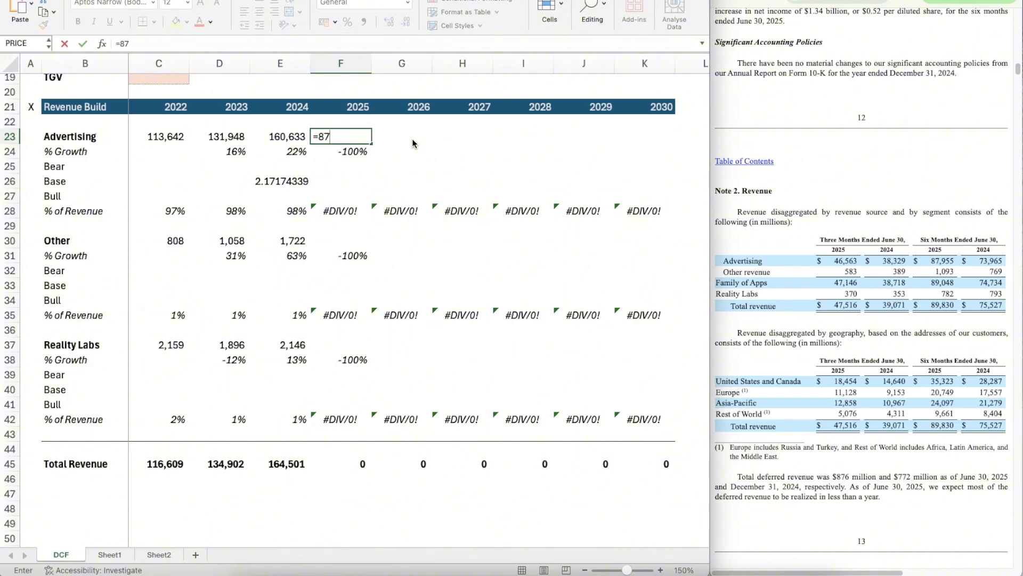
pyautogui.write('955*2.1717')
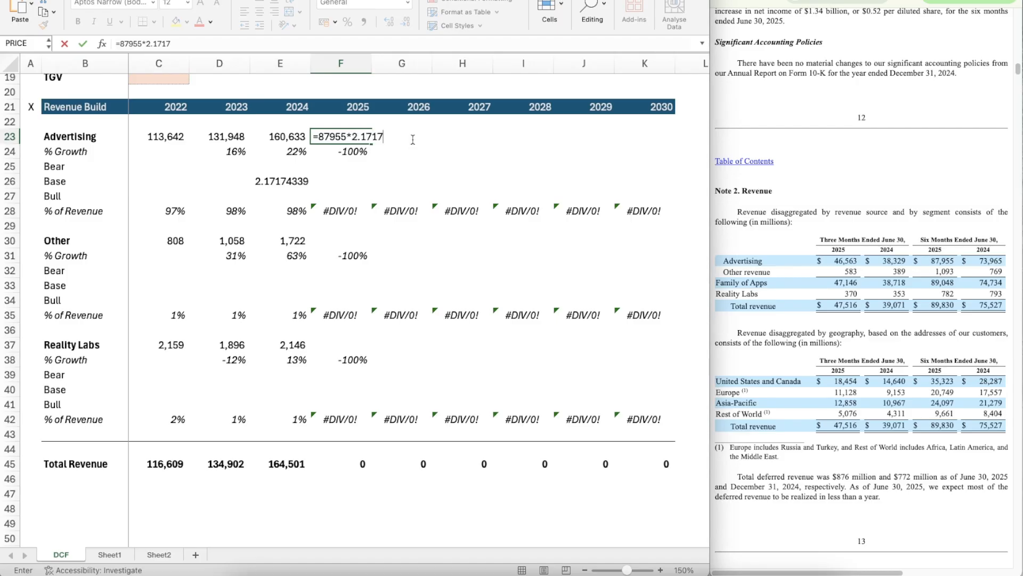
pyautogui.write('4339')
pyautogui.press('Return')
# Step: Copy the number formatting of Advertising's 2024 revenue in E23 onto the 2025 estimate in F23
pyautogui.press('Up')
pyautogui.press('Left')
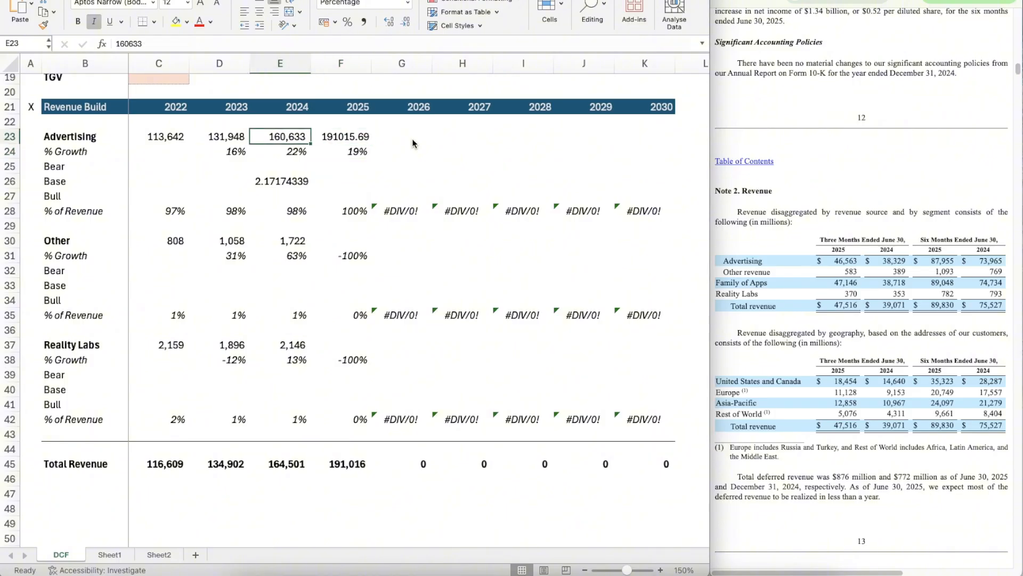
pyautogui.press('super+shift+c')
pyautogui.press('Right')
# Step: Clear the scratch Advertising ratio from E26
pyautogui.press('Down')
pyautogui.press('Down')
pyautogui.press('Left')
pyautogui.press('Left')
pyautogui.press('Right')
pyautogui.press('Down')
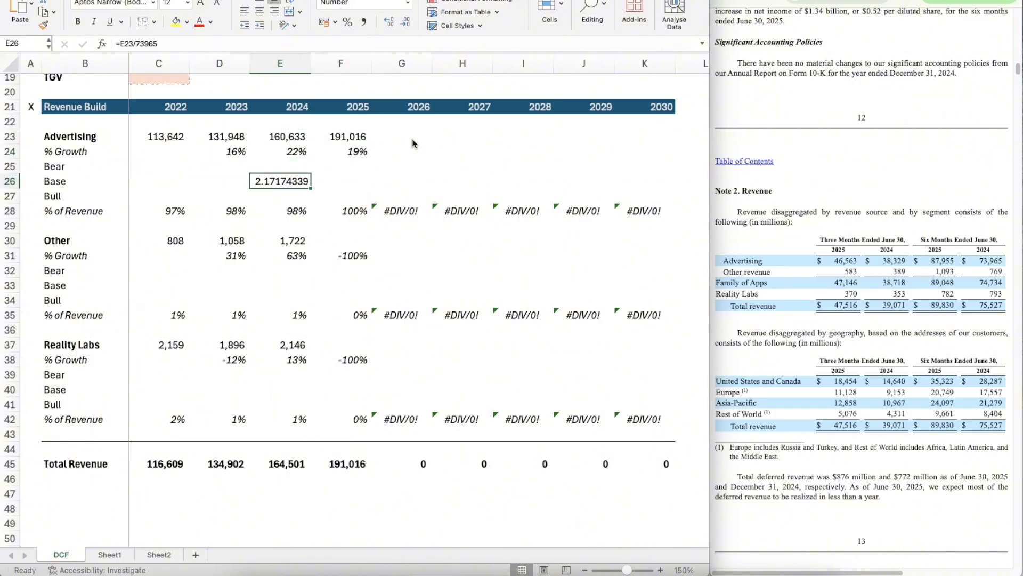
pyautogui.press('Delete')
pyautogui.press('Right')
pyautogui.press('Down')
pyautogui.press('Up')
pyautogui.press('Up')
pyautogui.press('Up')
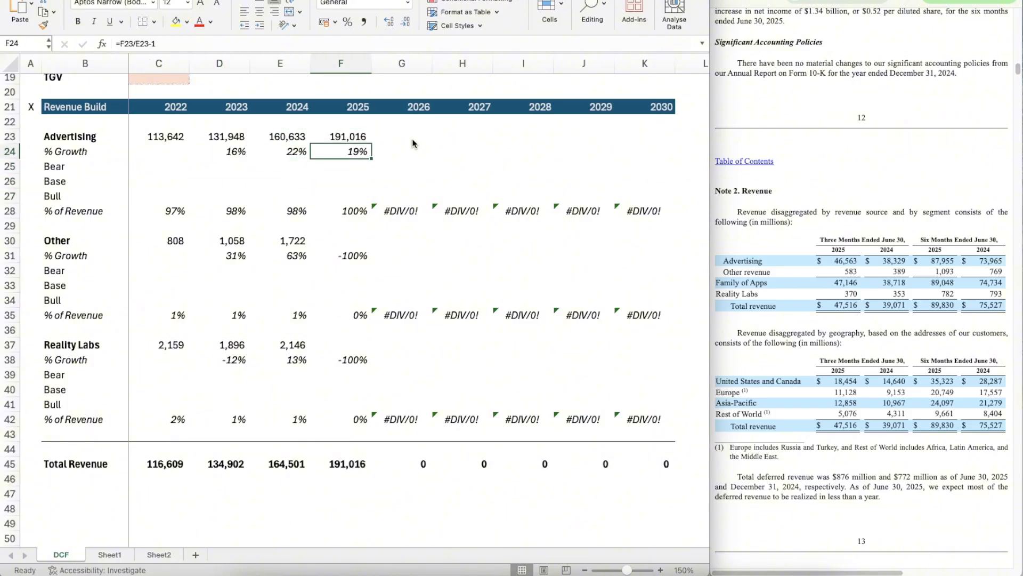
pyautogui.press('Down')
pyautogui.press('Down')
pyautogui.press('Down')
pyautogui.press('Down')
# Step: Calculate the ratio of full-year to first-half 2024 Other revenue in scratch cell E33 with =E30/769
pyautogui.press('Down')
pyautogui.press('Down')
pyautogui.press('Down')
pyautogui.press('Up')
pyautogui.press('Up')
pyautogui.press('Down')
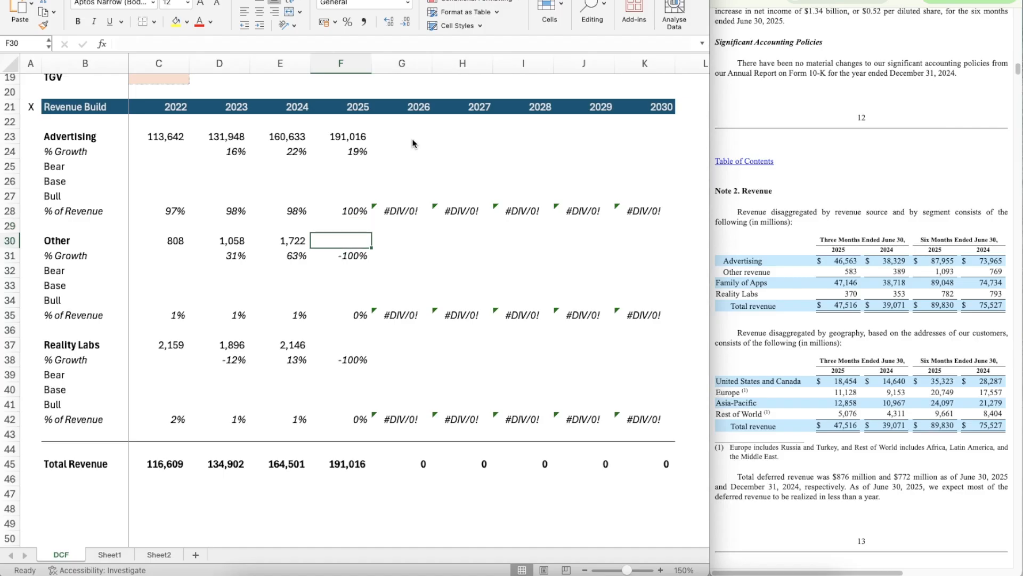
pyautogui.press('Left')
pyautogui.press('Right')
pyautogui.press('Down')
pyautogui.press('Down')
pyautogui.press('Down')
pyautogui.press('Left')
pyautogui.press('Right')
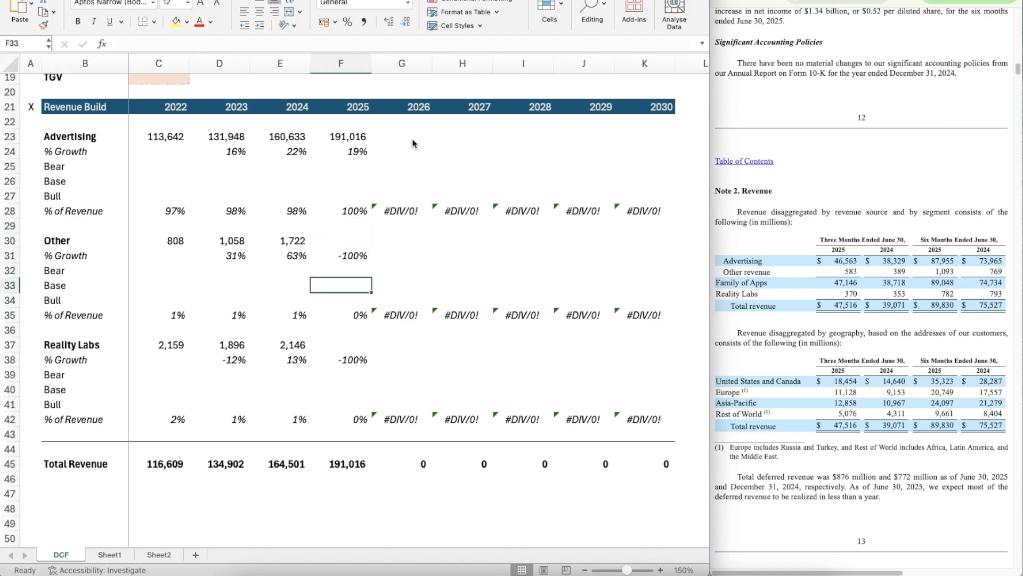
pyautogui.press('Left')
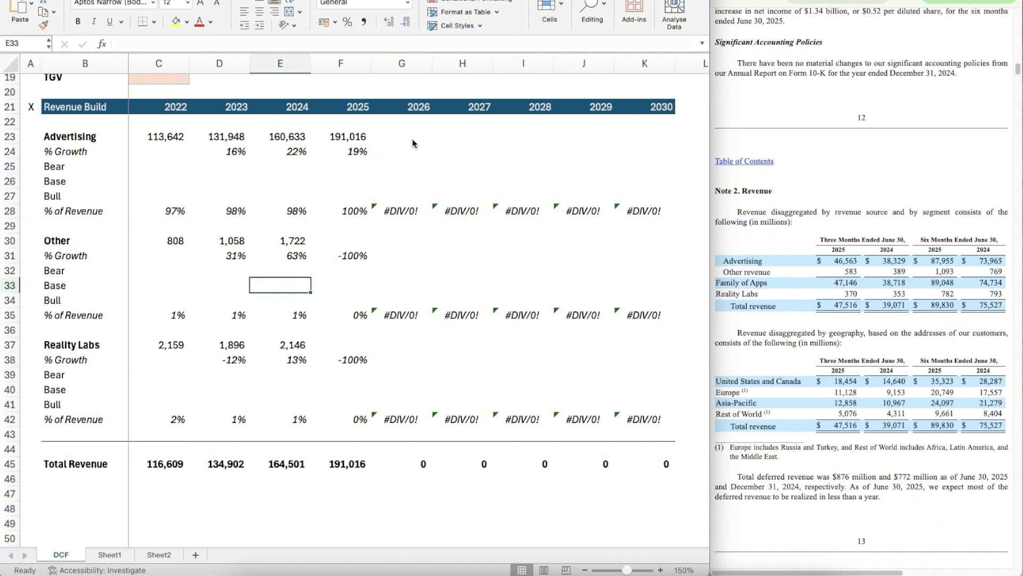
pyautogui.write('=')
pyautogui.press('Up')
pyautogui.press('Up')
pyautogui.press('Up')
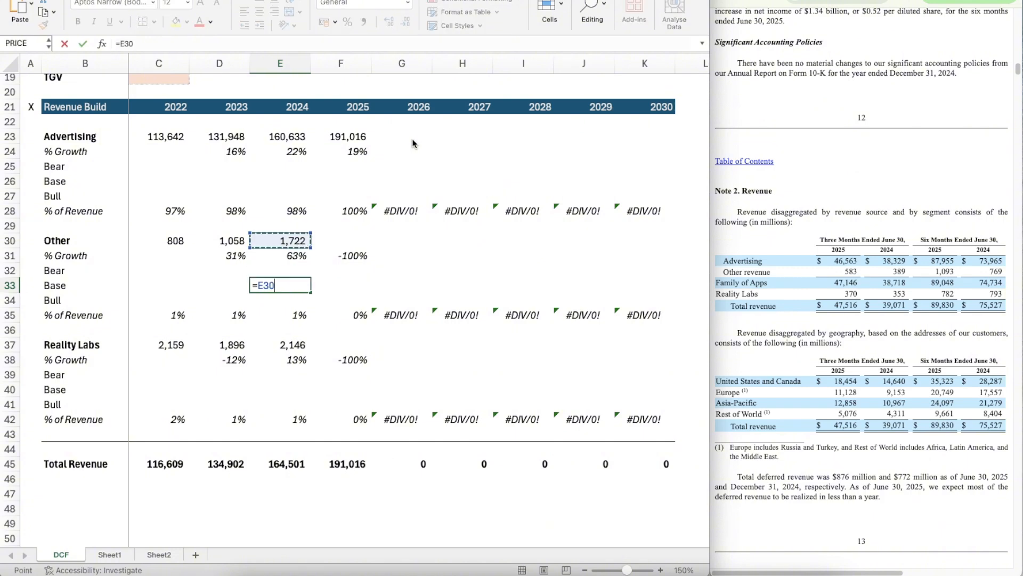
pyautogui.write('/')
pyautogui.write('769')
pyautogui.press('Return')
# Step: Estimate the Other segment's 2025 revenue in F30 with =1093*2.24
pyautogui.press('Up')
pyautogui.press('Right')
pyautogui.press('Up')
pyautogui.press('Up')
pyautogui.press('Up')
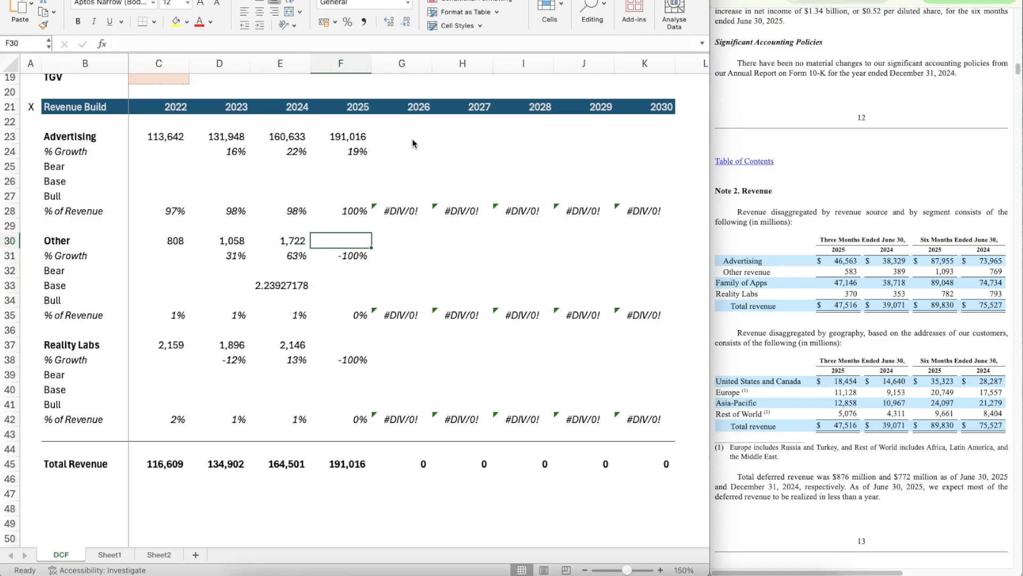
pyautogui.write('=1093*2')
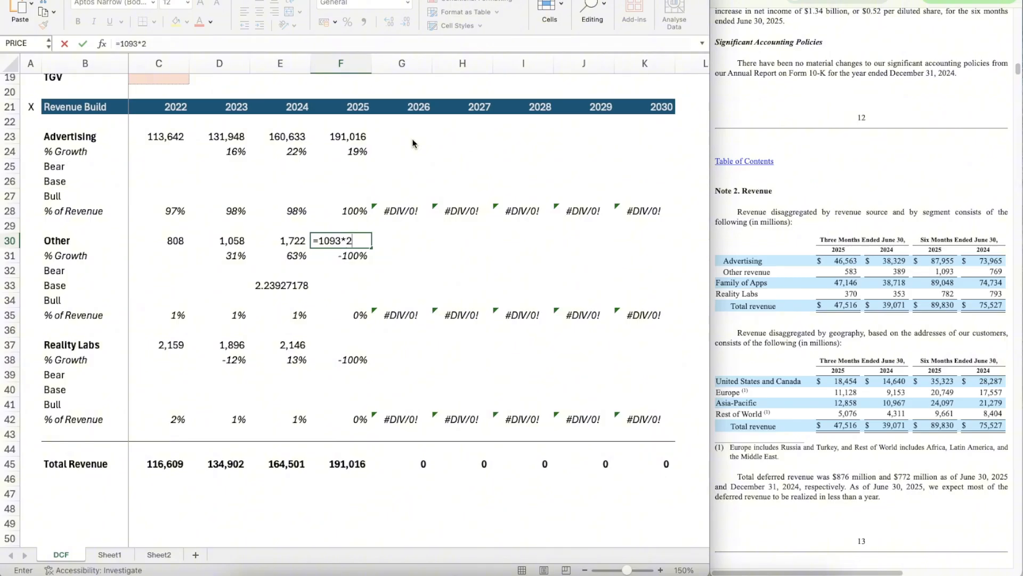
pyautogui.write('.24')
pyautogui.press('Return')
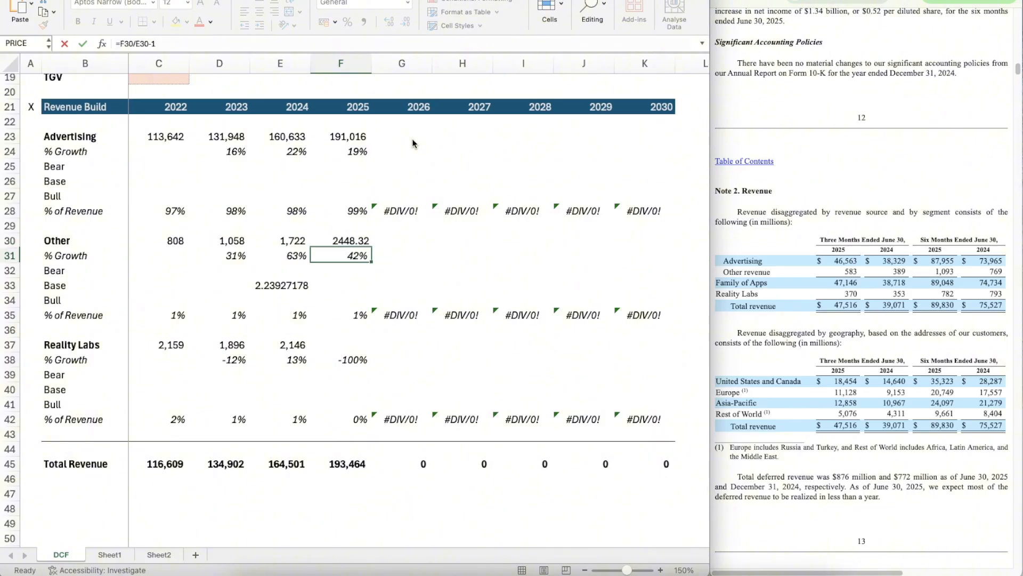
# Step: Copy the number formatting of the Other segment's 2024 revenue in E30 onto F30
pyautogui.press('Up')
pyautogui.press('Left')
pyautogui.press('super+shift+c')
pyautogui.press('Right')
pyautogui.press('super+shift+v')
# Step: Clear the scratch Other ratio from E33
pyautogui.press('Down')
pyautogui.press('Down')
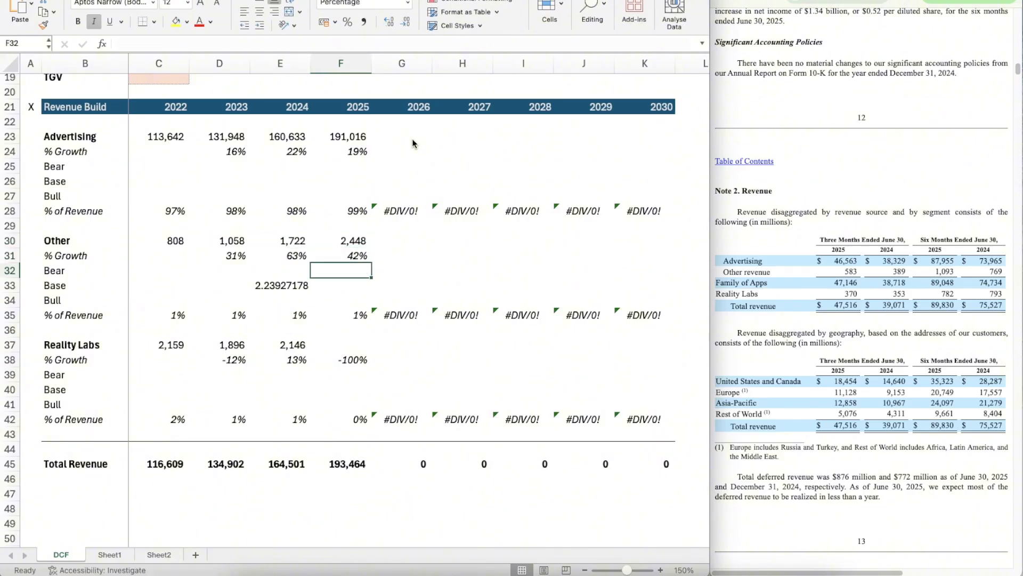
pyautogui.press('Down')
pyautogui.press('Left')
pyautogui.press('Delete')
pyautogui.press('Down')
pyautogui.press('Down')
pyautogui.press('Up')
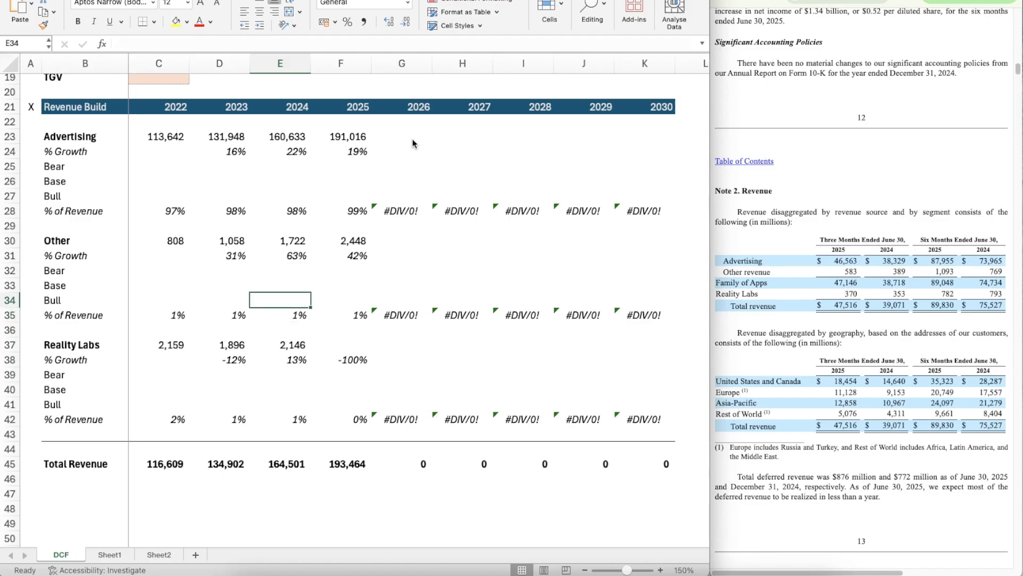
pyautogui.press('Left')
pyautogui.press('Up')
pyautogui.press('Up')
pyautogui.press('Up')
pyautogui.press('Up')
pyautogui.press('Up')
pyautogui.press('Right')
pyautogui.press('Right')
pyautogui.press('Down')
pyautogui.press('Left')
pyautogui.press('Left')
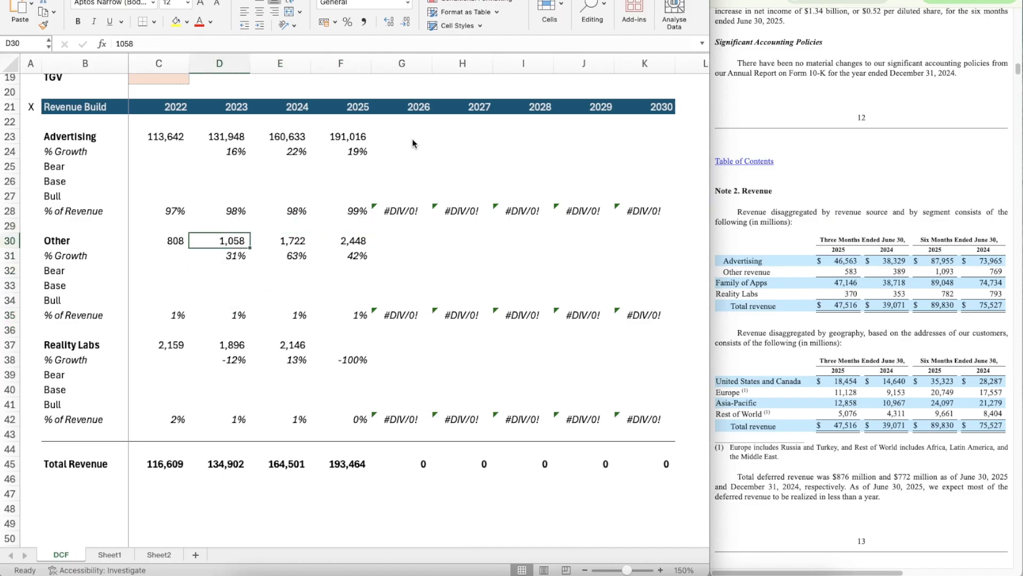
pyautogui.press('Down')
pyautogui.press('Down')
pyautogui.press('Up')
pyautogui.press('Right')
pyautogui.press('Right')
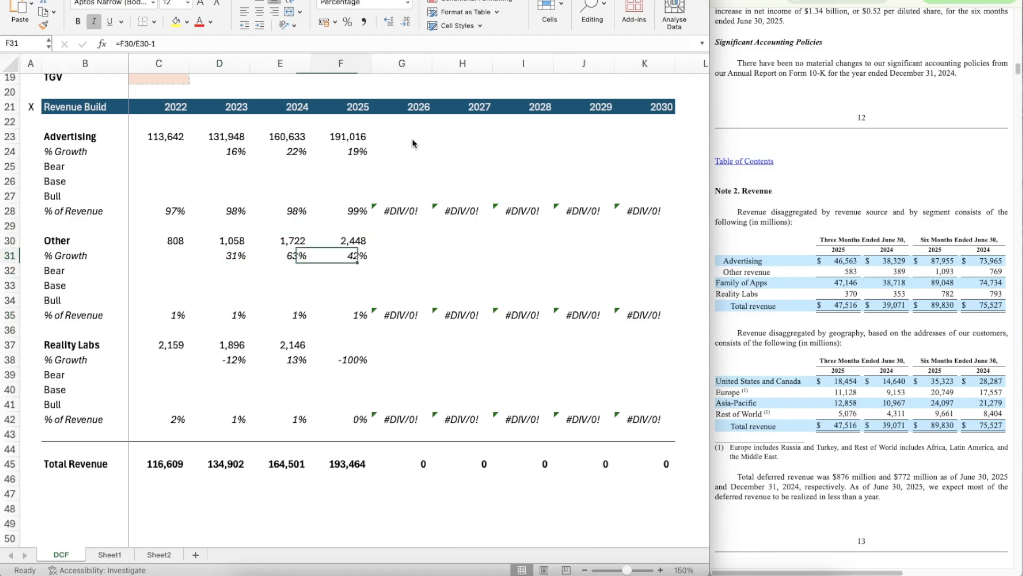
pyautogui.press('Right')
pyautogui.press('Down')
pyautogui.press('Down')
pyautogui.press('Down')
pyautogui.press('Down')
pyautogui.press('Left')
pyautogui.press('Up')
pyautogui.press('Up')
pyautogui.press('Right')
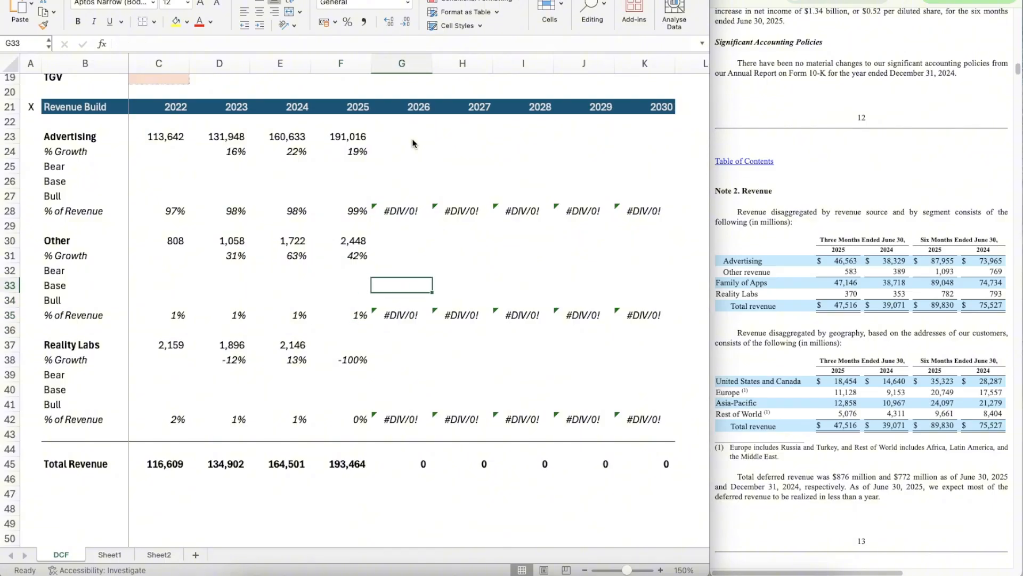
pyautogui.press('Right')
pyautogui.press('Left')
pyautogui.press('Up')
pyautogui.press('Left')
pyautogui.press('Right')
pyautogui.press('Down')
pyautogui.press('Down')
pyautogui.press('Down')
pyautogui.press('Down')
pyautogui.press('Down')
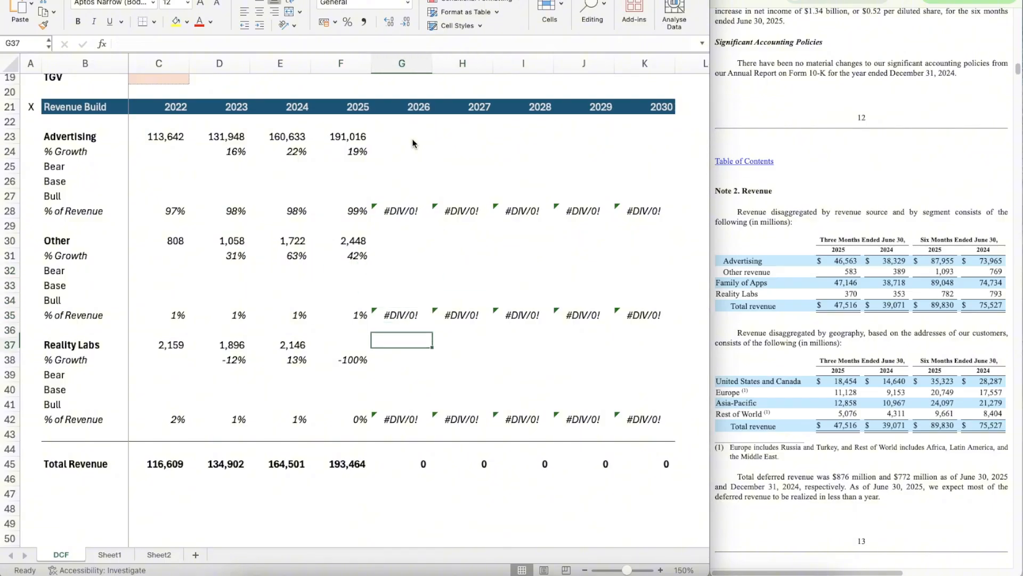
pyautogui.press('Down')
pyautogui.press('Down')
pyautogui.press('Up')
pyautogui.press('Up')
pyautogui.press('Left')
pyautogui.press('Left')
pyautogui.press('Up')
pyautogui.press('Up')
# Step: Examine the Other segment's % Growth across 2023 to 2025 in D31:F31
pyautogui.press('Up')
pyautogui.press('Up')
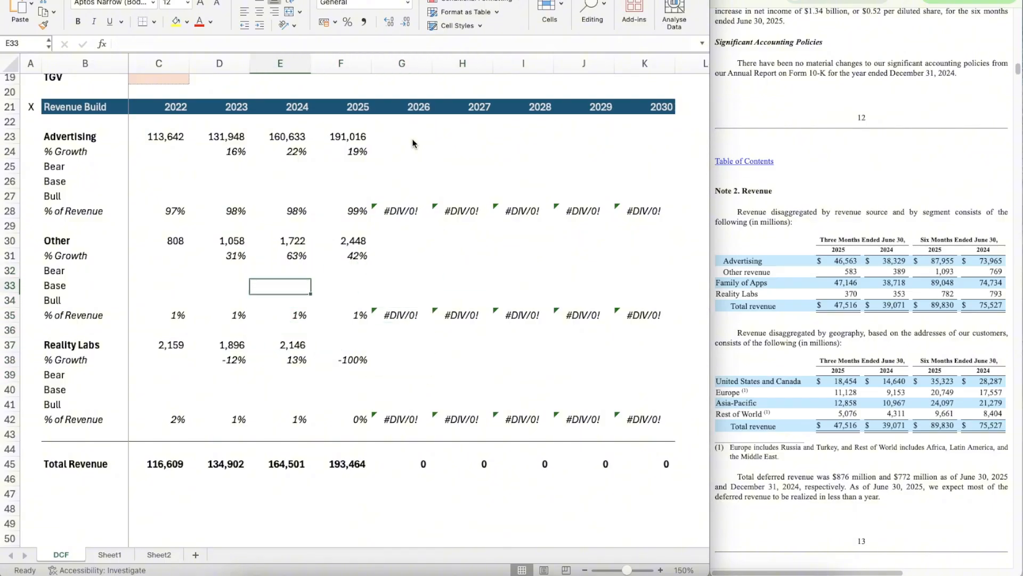
pyautogui.press('Left')
pyautogui.press('Up')
pyautogui.press('Up')
pyautogui.hotkey('shift', 'Right')
pyautogui.hotkey('shift', 'Right')
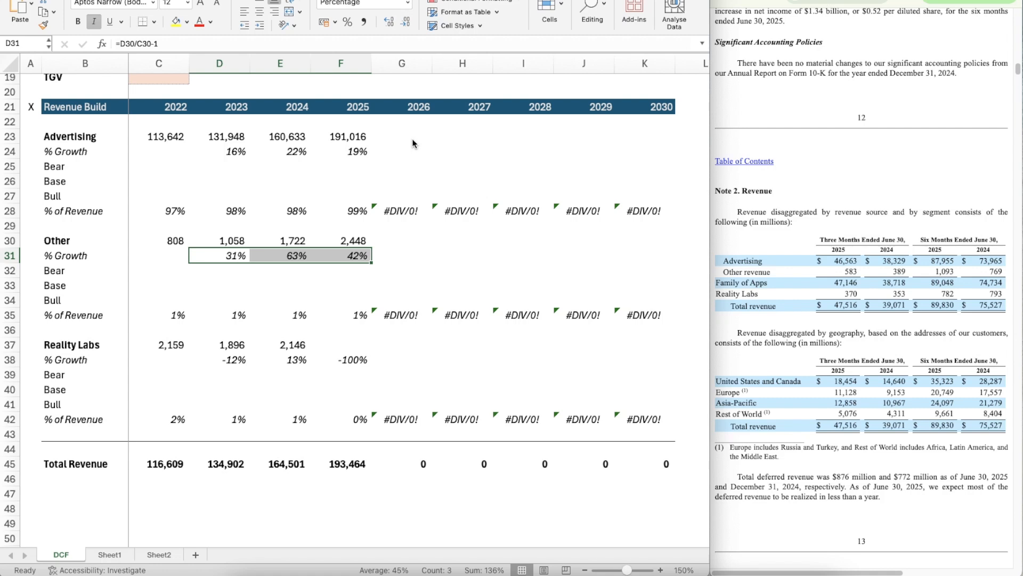
pyautogui.press('Right')
pyautogui.press('Right')
pyautogui.press('Right')
pyautogui.press('Down')
pyautogui.press('Down')
pyautogui.press('Down')
pyautogui.press('Down')
pyautogui.press('Down')
pyautogui.press('Down')
pyautogui.press('Down')
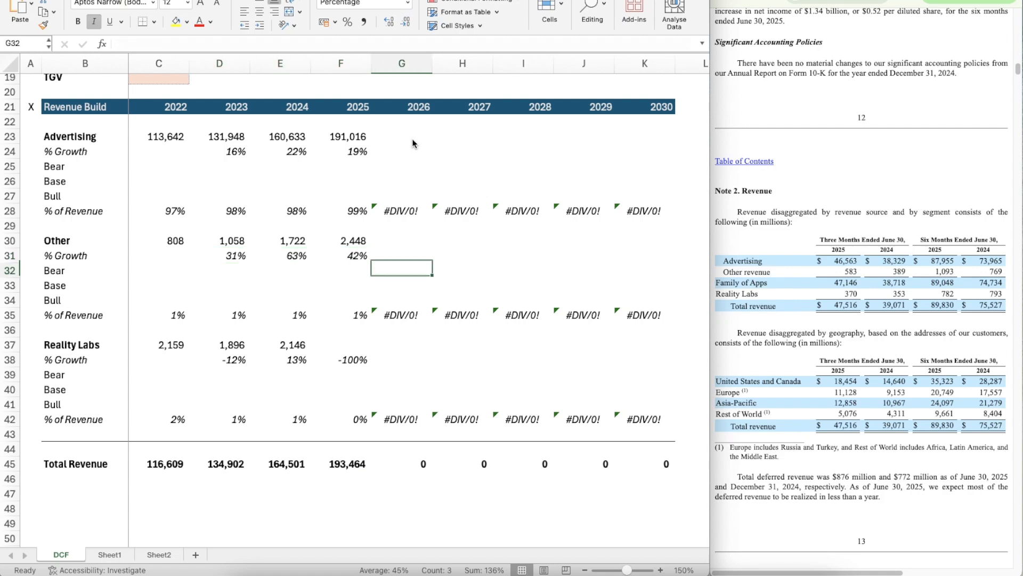
# Step: Select the Reality Labs segment's 2025 revenue cell, F37
pyautogui.press('Left')
pyautogui.press('Up')
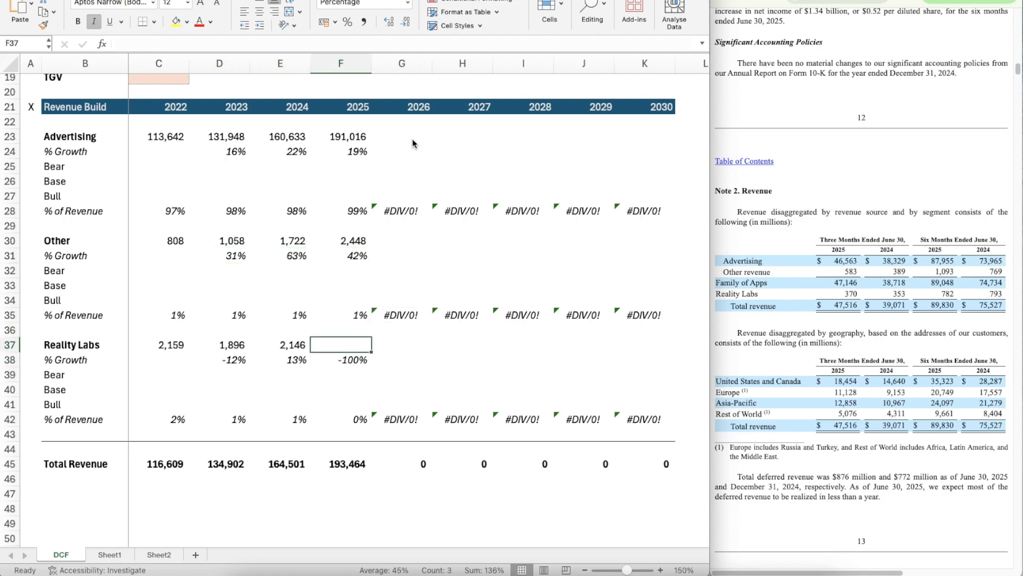
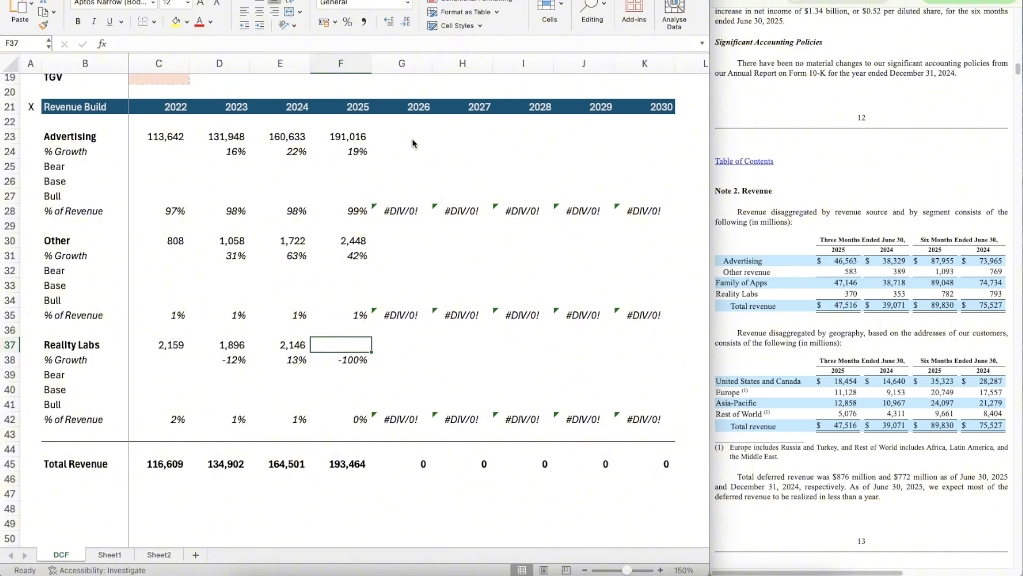
# Step: Calculate a scratch full-year to six-month ratio for Reality Labs' 2024 revenue in E40 with =E37/793
pyautogui.press('Down')
pyautogui.press('Left')
pyautogui.press('Down')
pyautogui.press('Down')
pyautogui.write('=')
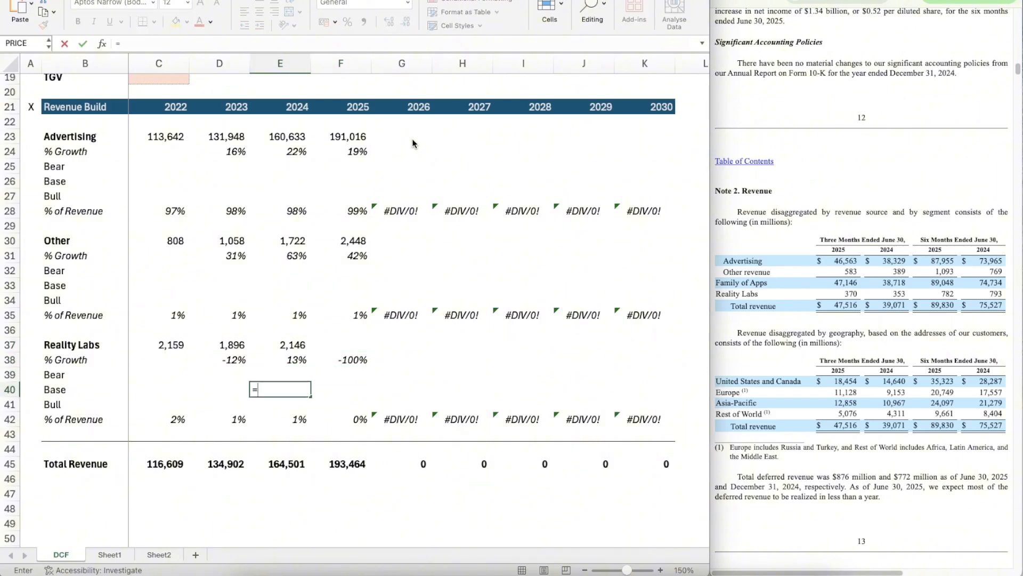
pyautogui.press('Up')
pyautogui.press('Up')
pyautogui.press('Up')
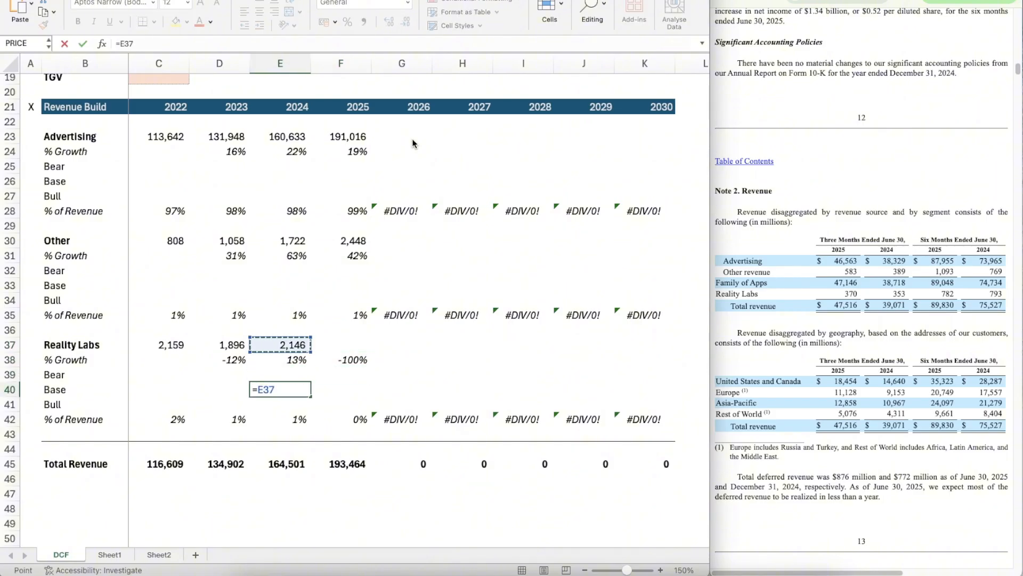
pyautogui.write('/793')
pyautogui.hotkey('ctrl', 'Return')
# Step: Estimate Reality Labs' 2025 revenue in F37 with =782*2.70617907, scaling the six-month 2025 figure by the scratch ratio
pyautogui.press('Right')
pyautogui.press('Up')
pyautogui.press('Up')
pyautogui.press('Up')
pyautogui.write('=')
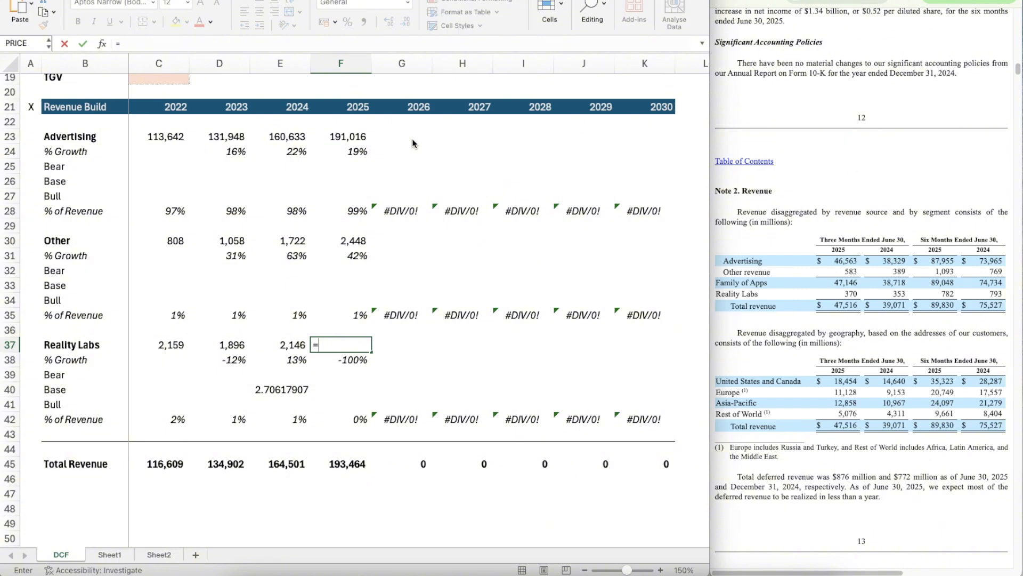
pyautogui.write('782*2.70616')
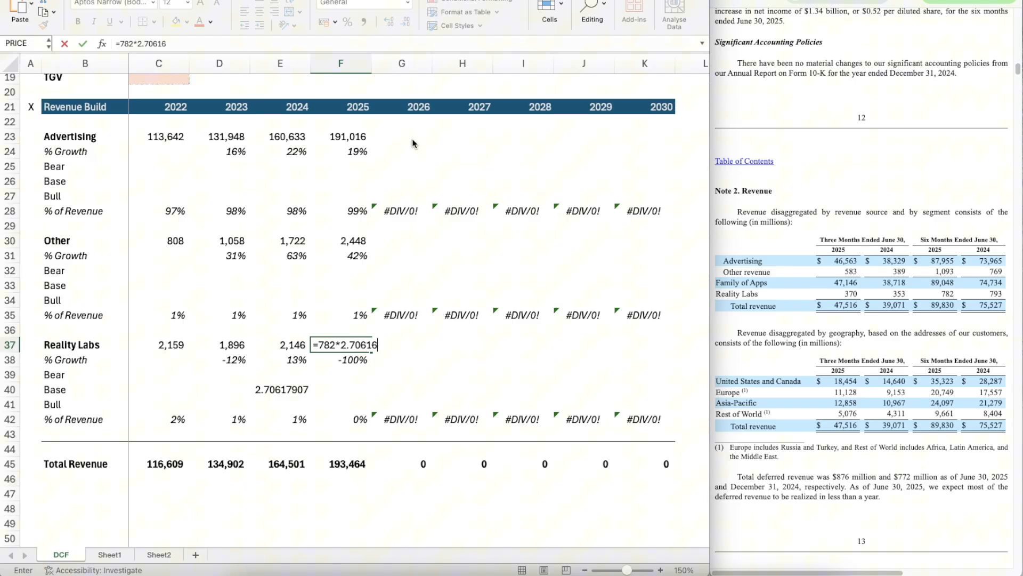
pyautogui.press('BackSpace')
pyautogui.write('7907')
pyautogui.press('Return')
# Step: Copy the number formatting of Reality Labs' 2024 revenue in E37 onto F37
pyautogui.press('Up')
pyautogui.press('Left')
pyautogui.press('super+shift+c')
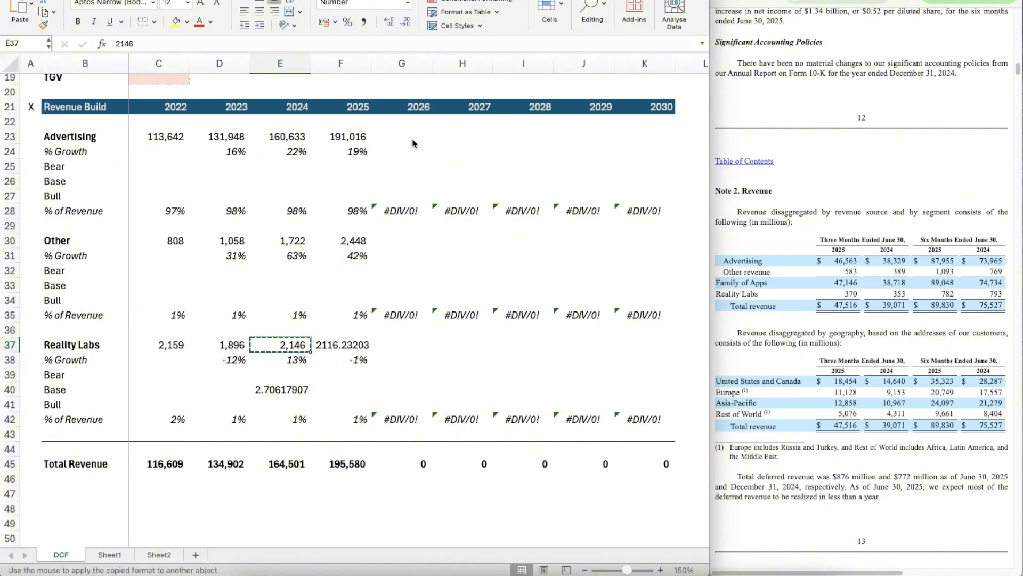
pyautogui.press('Right')
pyautogui.press('super+shift+v')
# Step: Clear the scratch Reality Labs ratio from E40
pyautogui.press('Down')
pyautogui.press('Down')
pyautogui.press('Down')
pyautogui.press('Left')
pyautogui.press('Delete')
pyautogui.press('Right')
pyautogui.press('Right')
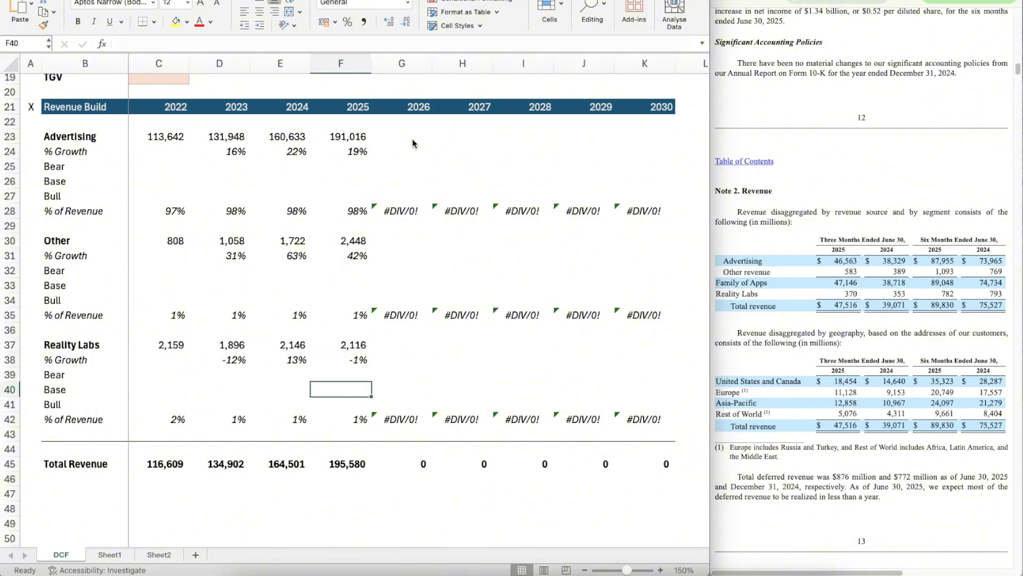
pyautogui.press('Up')
pyautogui.press('Up')
pyautogui.press('Up')
pyautogui.press('Up')
pyautogui.press('Up')
pyautogui.press('Up')
pyautogui.press('Up')
pyautogui.press('Up')
pyautogui.press('Up')
pyautogui.press('Up')
pyautogui.press('Up')
pyautogui.press('Up')
pyautogui.press('Up')
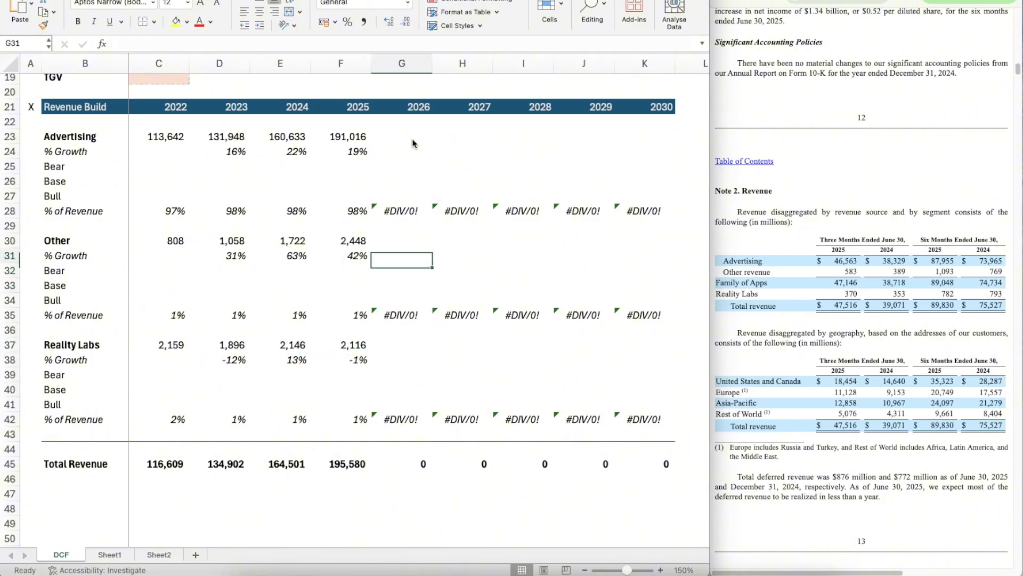
pyautogui.press('Down')
pyautogui.press('Down')
pyautogui.press('Down')
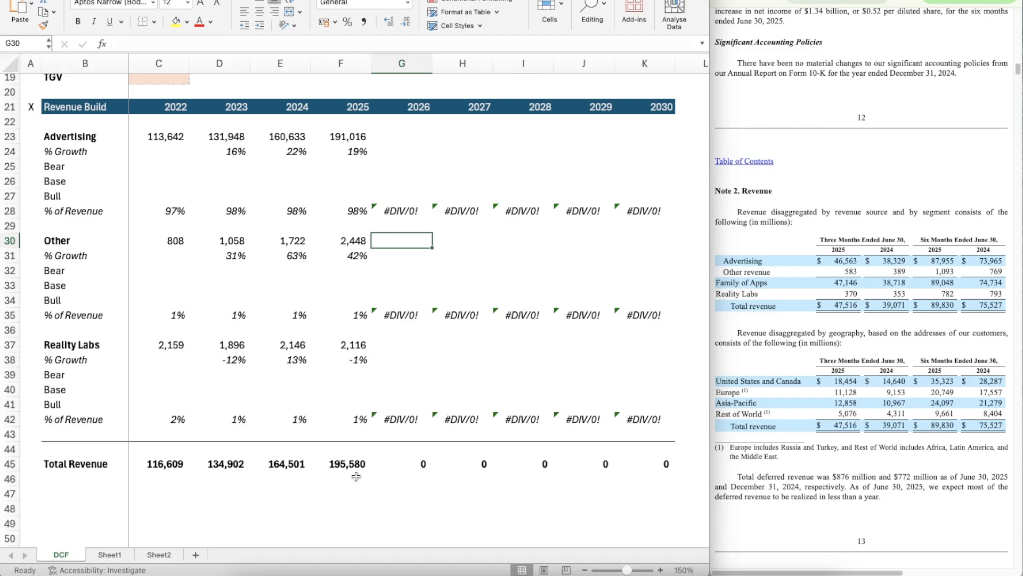
pyautogui.press('Down')
pyautogui.press('Down')
pyautogui.press('Down')
pyautogui.press('Down')
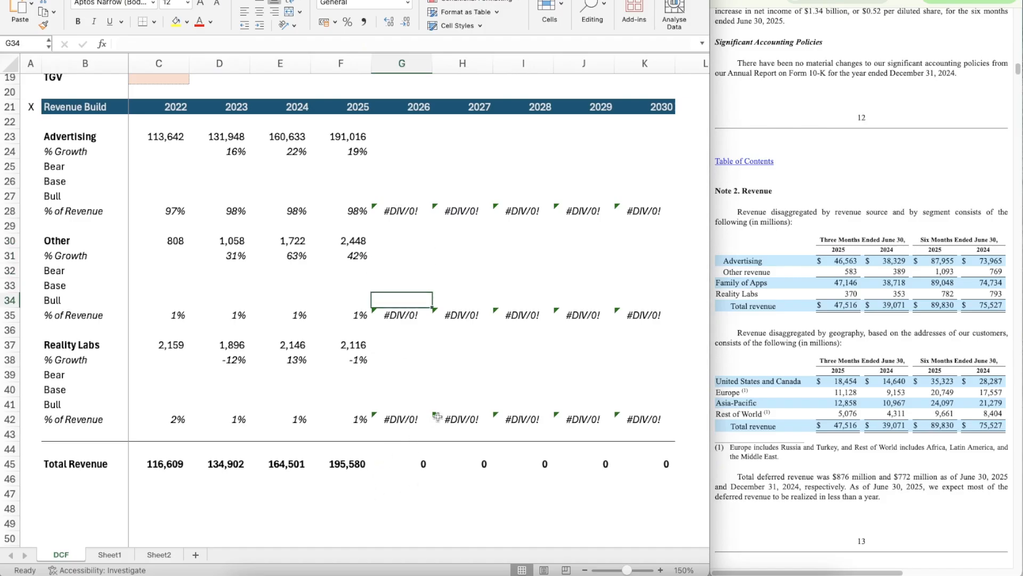
pyautogui.press('Up')
pyautogui.press('Up')
pyautogui.press('Up')
pyautogui.press('Up')
pyautogui.press('Up')
pyautogui.press('Up')
pyautogui.press('Up')
pyautogui.press('Up')
pyautogui.press('Up')
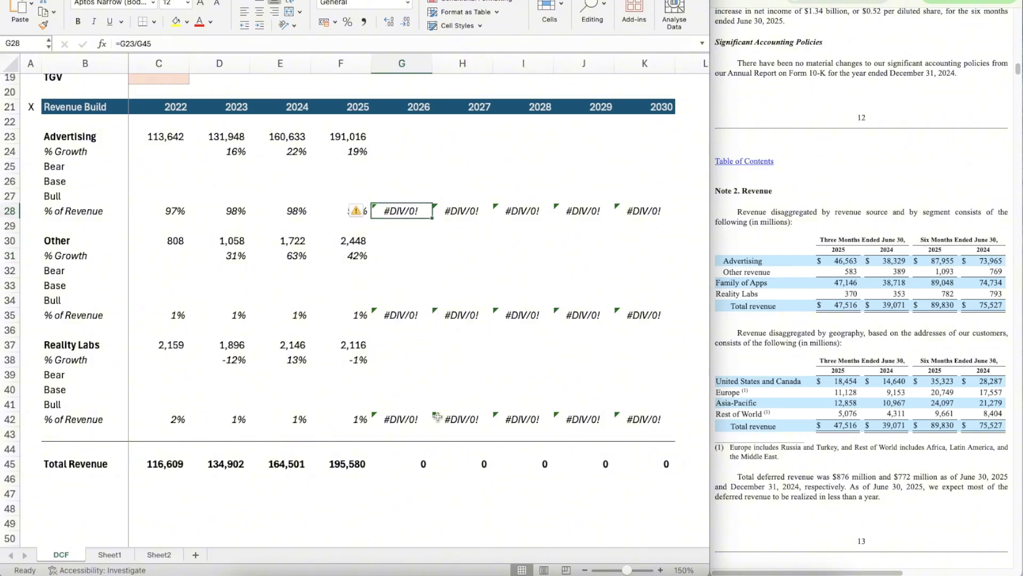
# Step: Copy the blank shaded input cells E14:E16 onto Advertising's Bear, Base and Bull rows for 2026 to 2030, G25:K27
pyautogui.scroll(8, 263, 228)
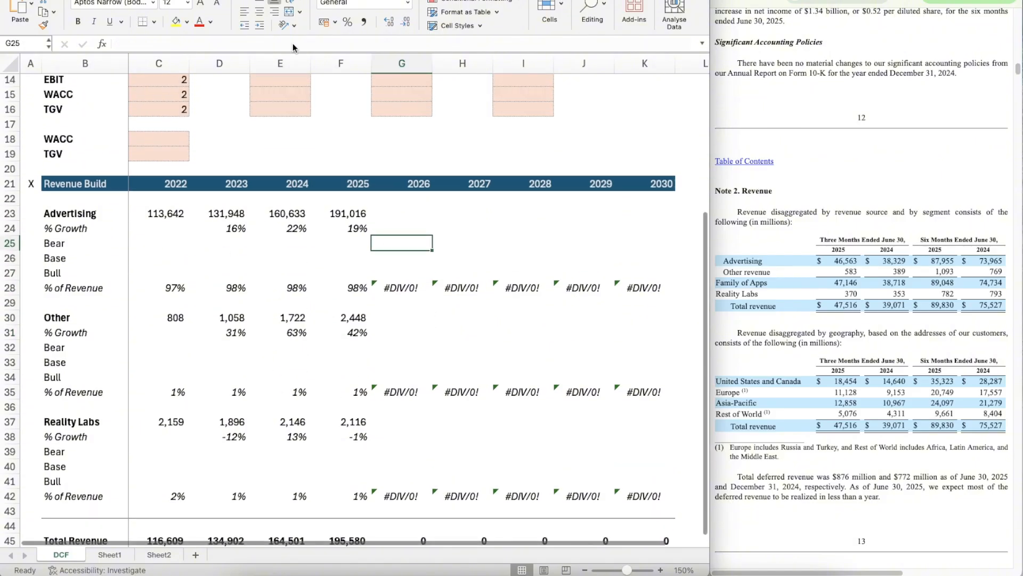
pyautogui.click(296, 116)
pyautogui.hotkey('shift', 'Down')
pyautogui.hotkey('shift', 'Down')
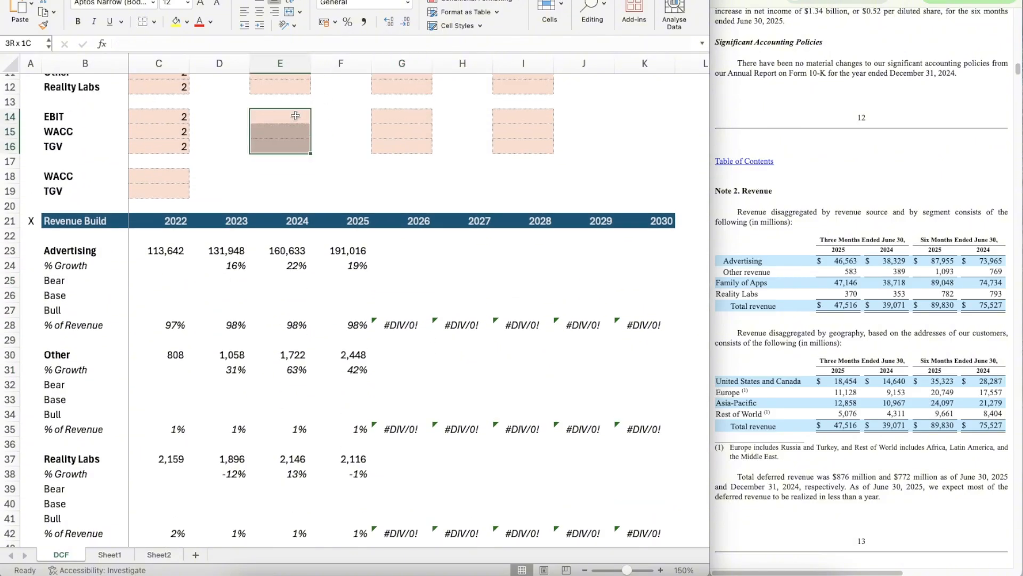
pyautogui.hotkey('ctrl', 'c')
pyautogui.press('Down')
pyautogui.press('Down')
pyautogui.press('Down')
pyautogui.press('Down')
pyautogui.press('Down')
pyautogui.press('Right')
pyautogui.press('Down')
pyautogui.press('Down')
pyautogui.press('Down')
pyautogui.press('Down')
pyautogui.press('Down')
pyautogui.press('Down')
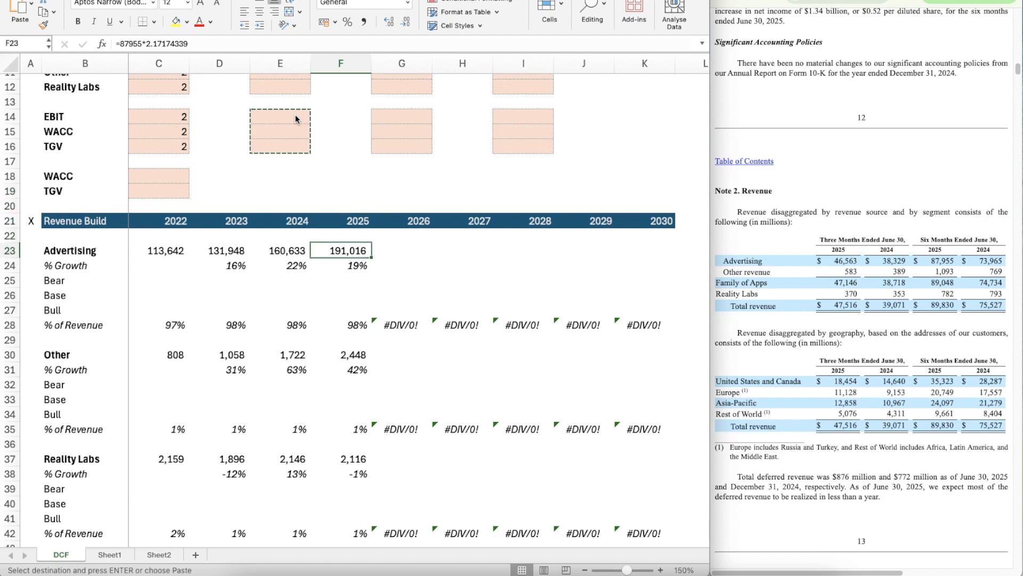
pyautogui.press('Right')
pyautogui.hotkey('shift', 'Down')
pyautogui.hotkey('shift', 'Down')
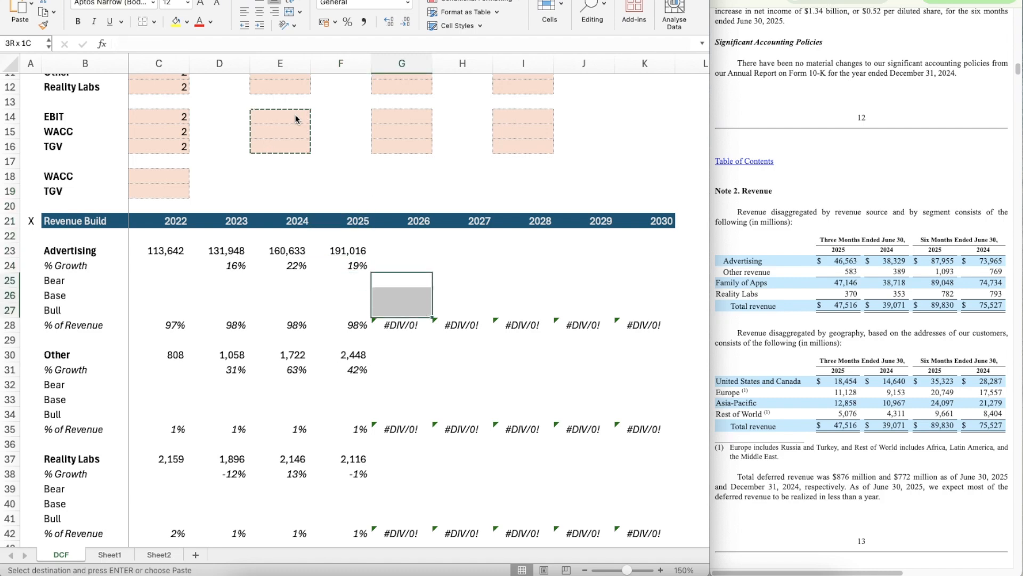
pyautogui.hotkey('shift', 'Right')
pyautogui.hotkey('shift', 'Right')
pyautogui.hotkey('shift', 'Right')
pyautogui.hotkey('shift', 'Right')
pyautogui.hotkey('ctrl', 'v')
pyautogui.press('Down')
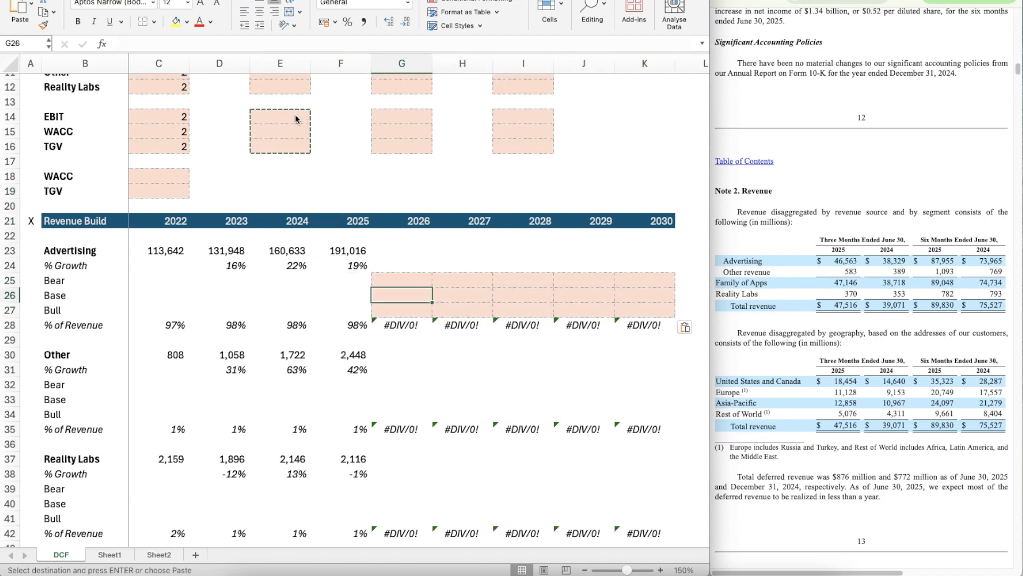
# Step: Enter 15% as the Advertising assumption in G10
pyautogui.scroll(3, 555, 276)
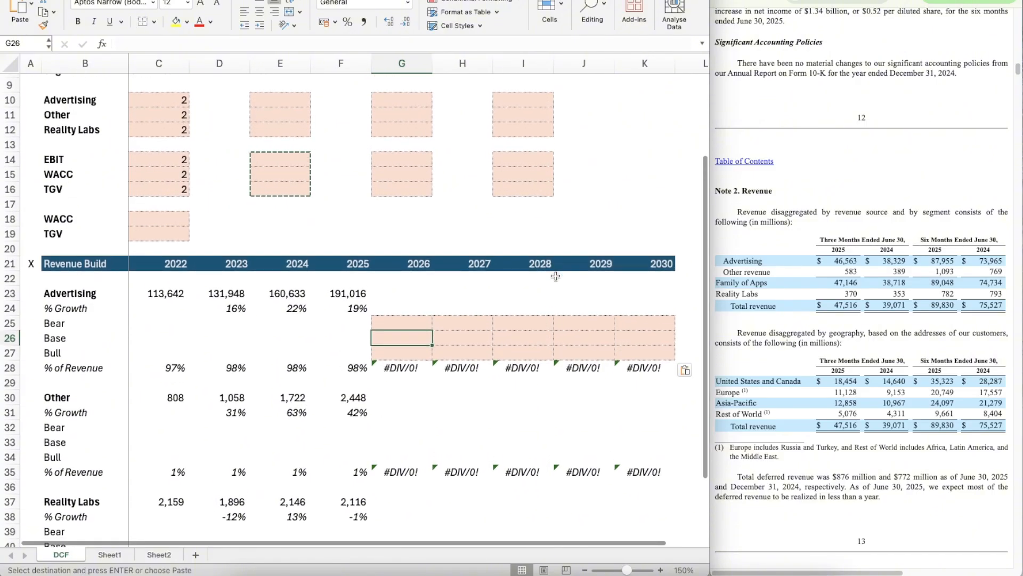
pyautogui.click(394, 92)
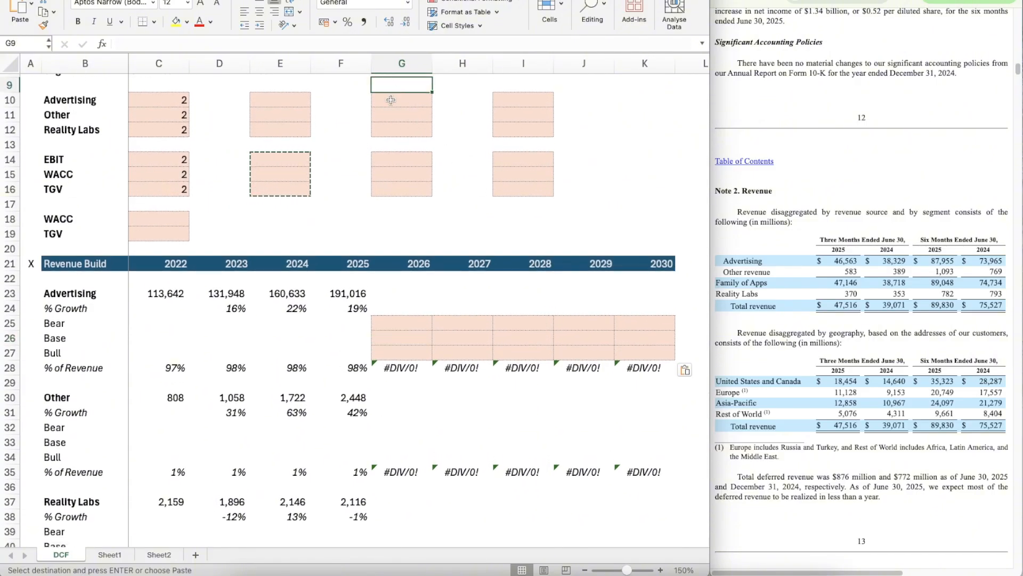
pyautogui.click(391, 100)
pyautogui.write('15%')
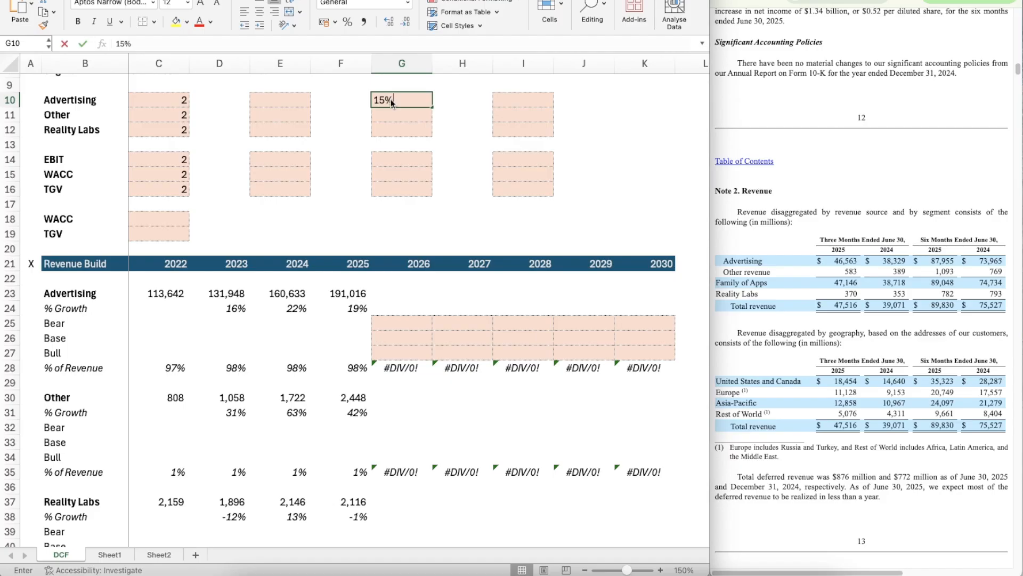
pyautogui.press('Return')
# Step: Link Advertising's 2030 Base growth in K26 to the assumption cell with =G10
pyautogui.click(635, 342)
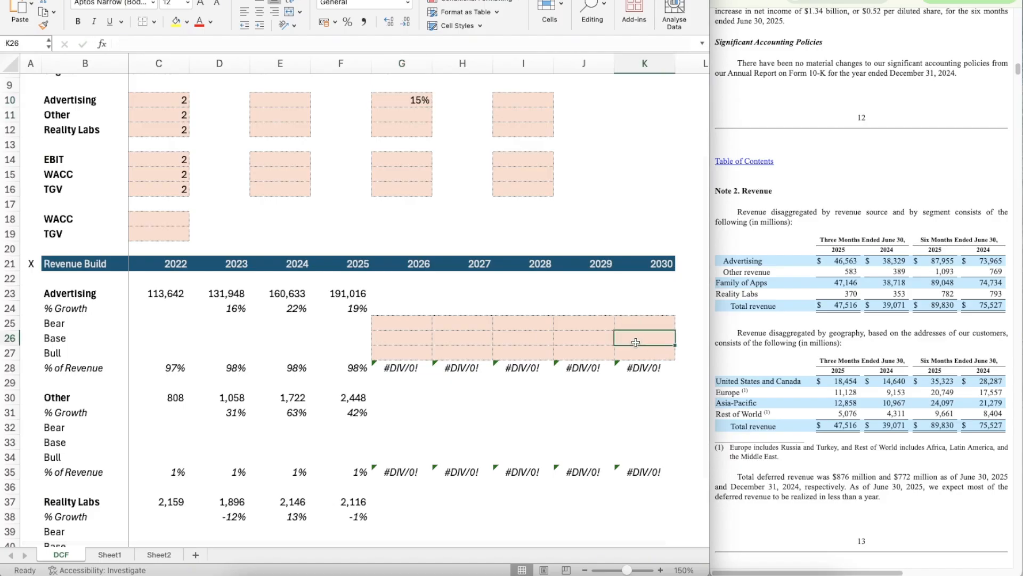
pyautogui.write('=G10')
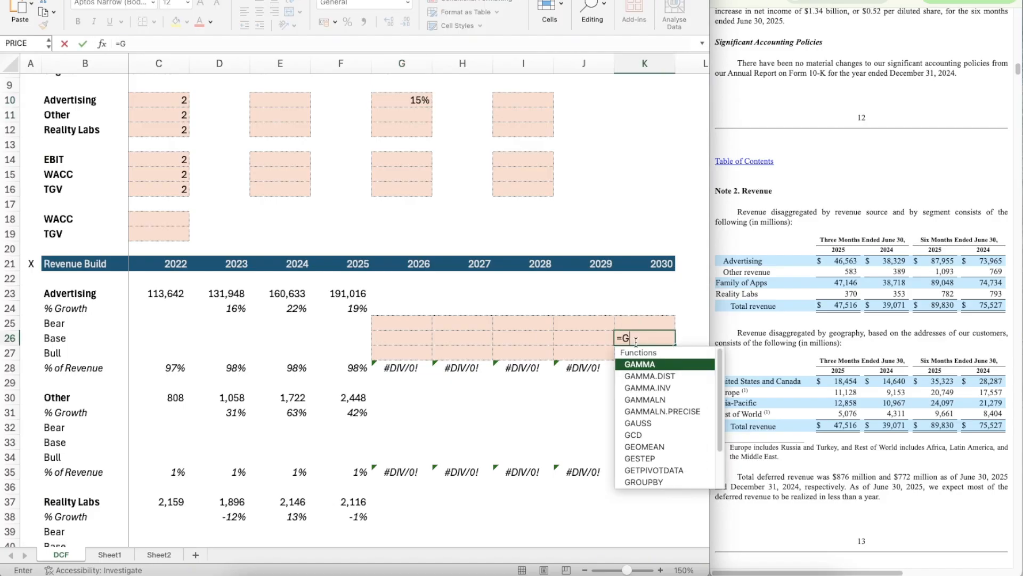
pyautogui.press('Return')
# Step: Set Advertising's 2026 Base growth in G26 to the average of the 2023 to 2025 growth rates, =AVERAGE(D24:F24)
pyautogui.press('Left')
pyautogui.press('Left')
pyautogui.press('Left')
pyautogui.press('Left')
pyautogui.press('Up')
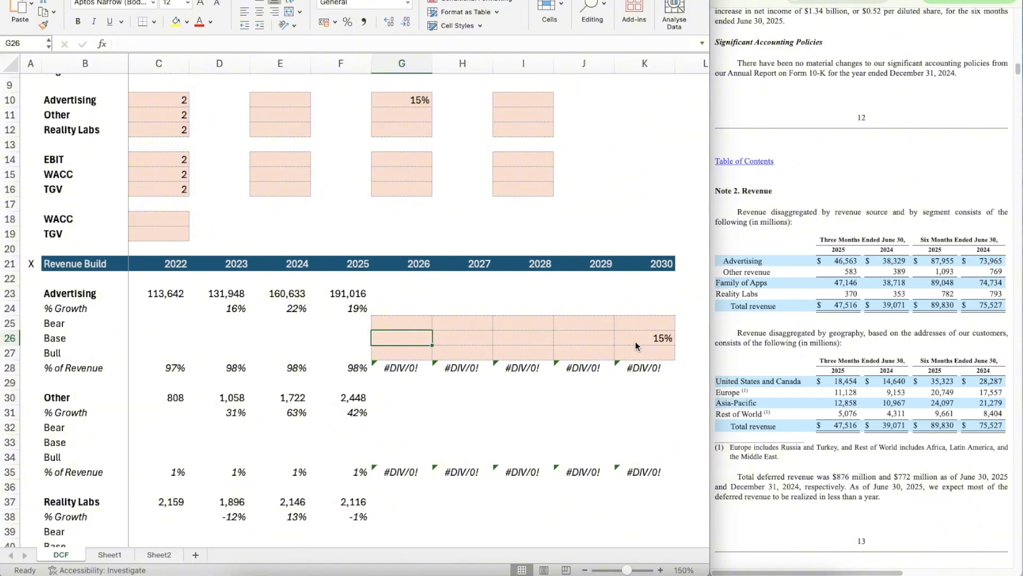
pyautogui.write('=average')
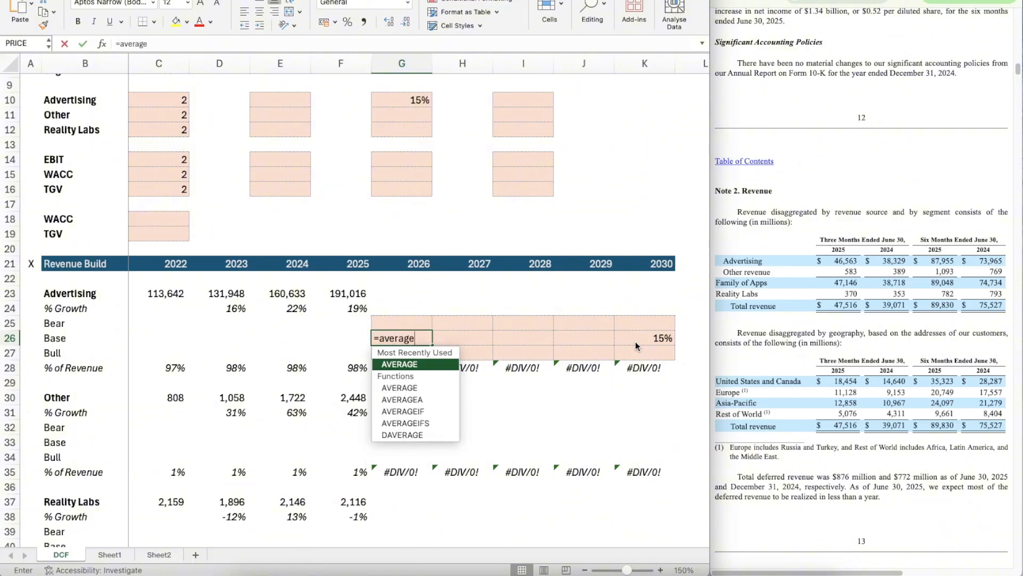
pyautogui.press('Tab')
pyautogui.press('Left')
pyautogui.press('Up')
pyautogui.press('Up')
pyautogui.hotkey('shift', 'Left')
pyautogui.hotkey('shift', 'Left')
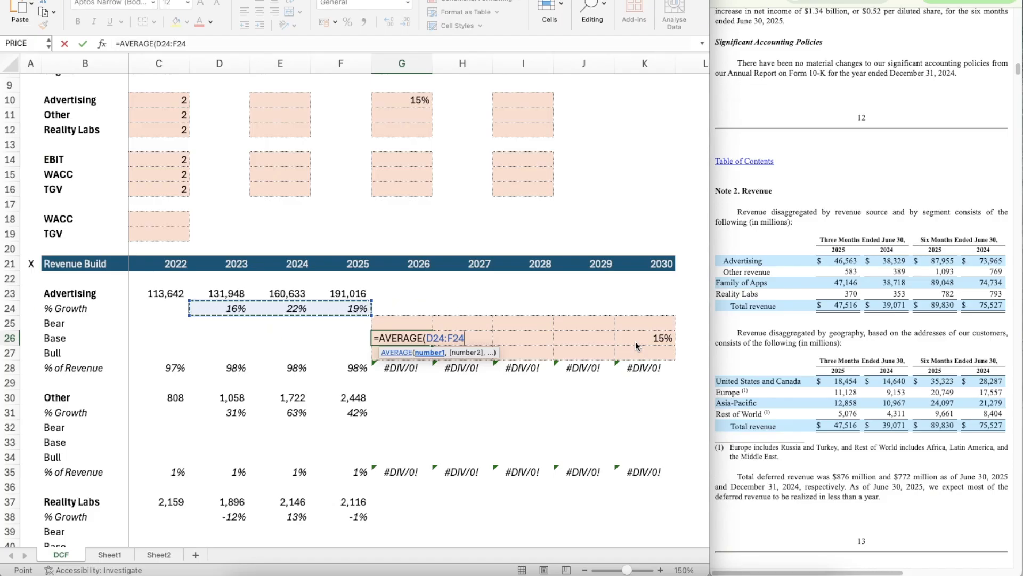
pyautogui.press('Return')
# Step: Format Advertising's scenario growth cells G25:K27 as Percentage with 2 decimal places
pyautogui.press('Up')
pyautogui.press('Up')
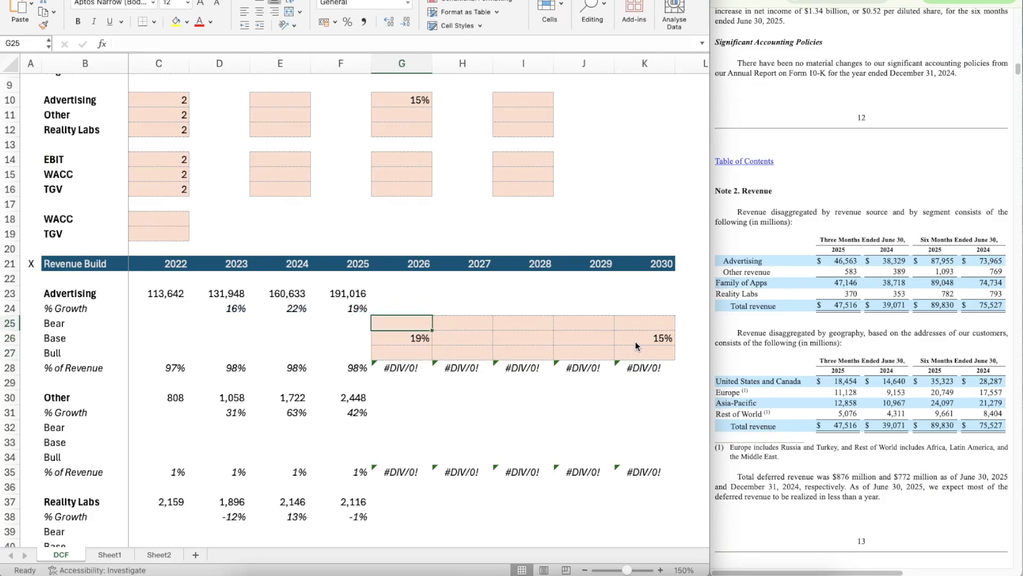
pyautogui.hotkey('shift', 'Down')
pyautogui.hotkey('shift', 'Down')
pyautogui.hotkey('shift', 'Right')
pyautogui.hotkey('shift', 'Right')
pyautogui.hotkey('shift', 'Right')
pyautogui.hotkey('shift', 'Right')
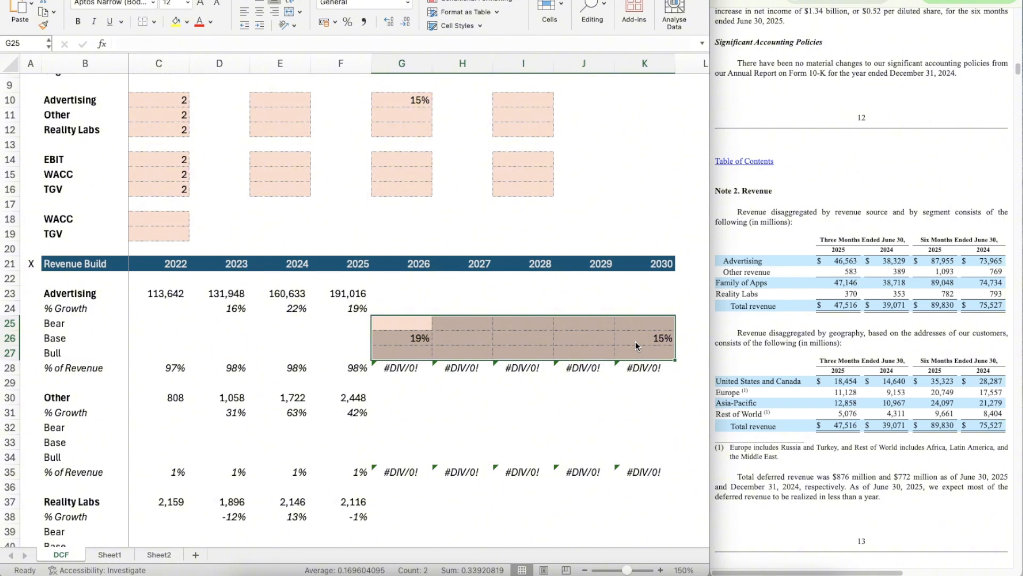
pyautogui.press('super+1')
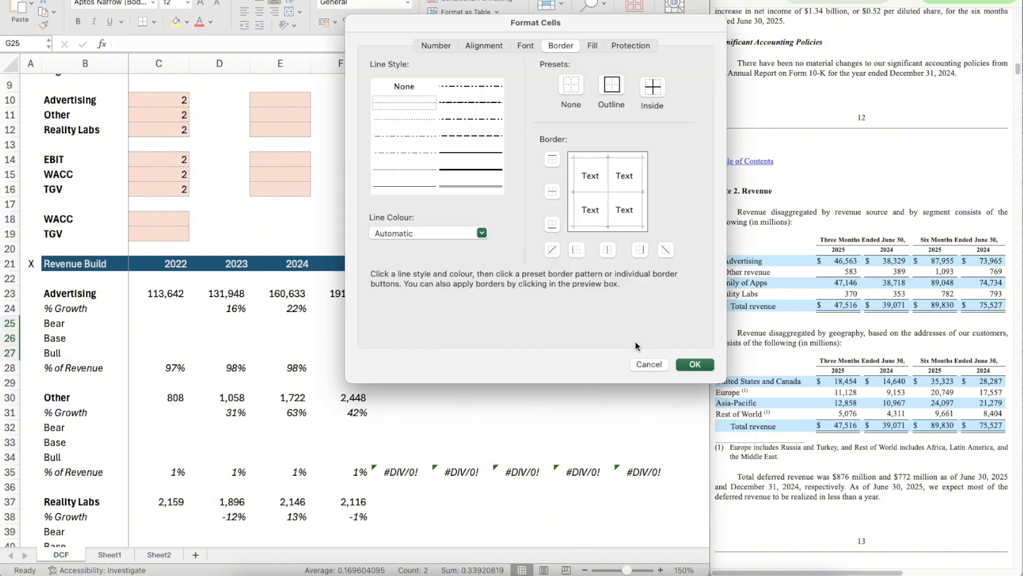
pyautogui.click(436, 46)
pyautogui.click(400, 89)
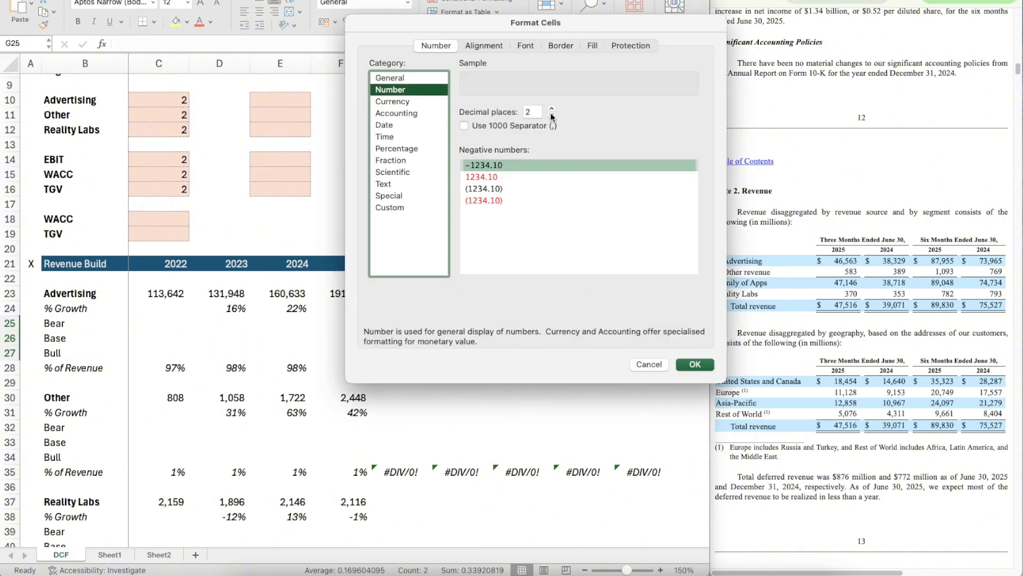
pyautogui.click(399, 148)
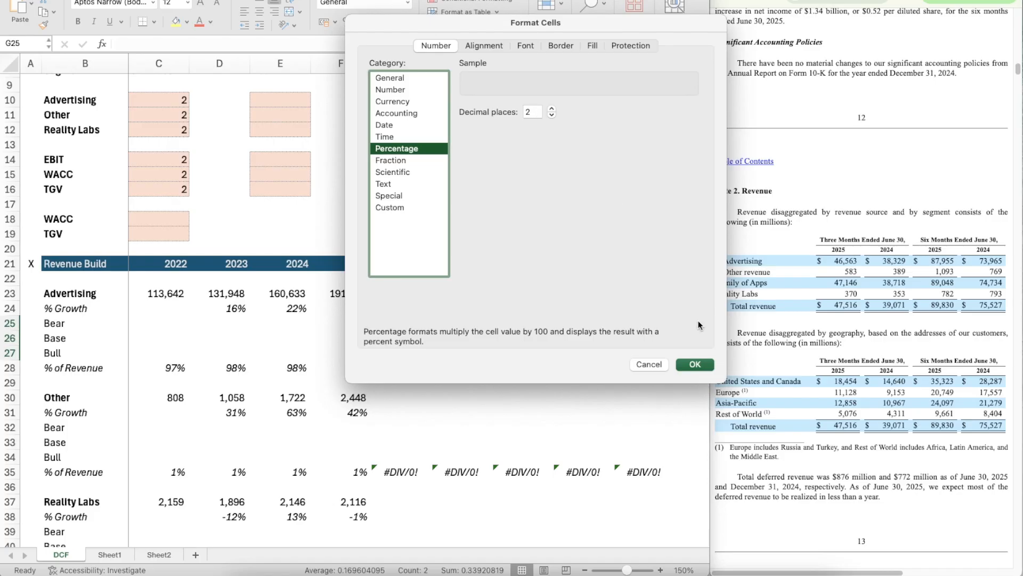
pyautogui.click(703, 363)
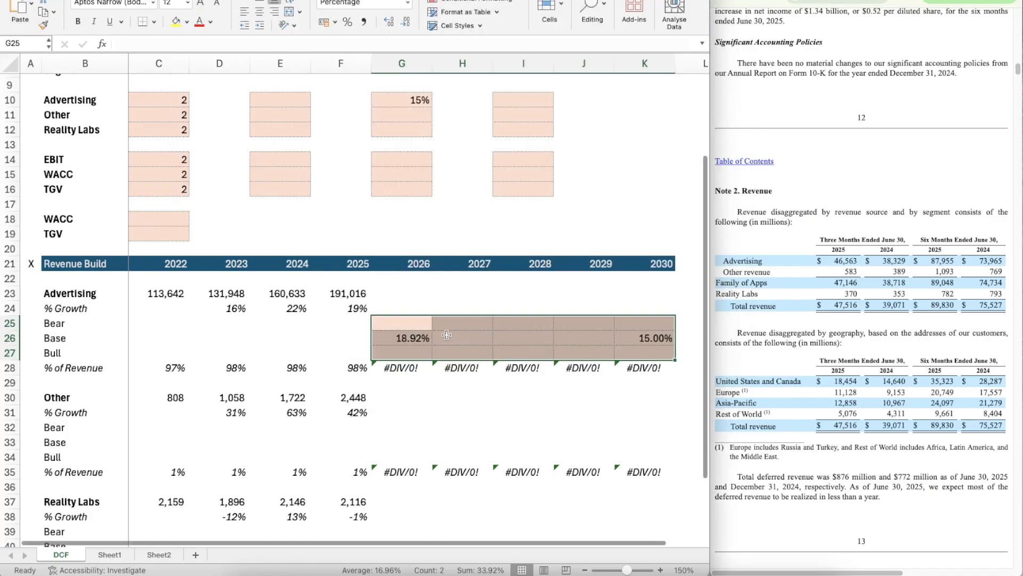
# Step: Build Advertising's 2027 Base growth formula in H26, stepping evenly toward the 2030 rate, as =G26-(G26-K26)/(K21-G21)
pyautogui.write('=')
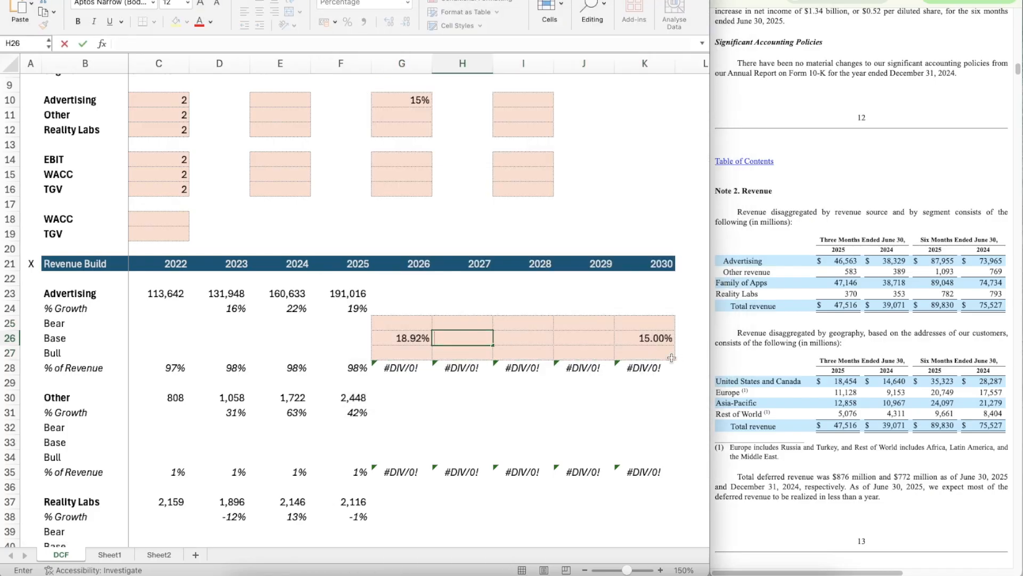
pyautogui.press('Left')
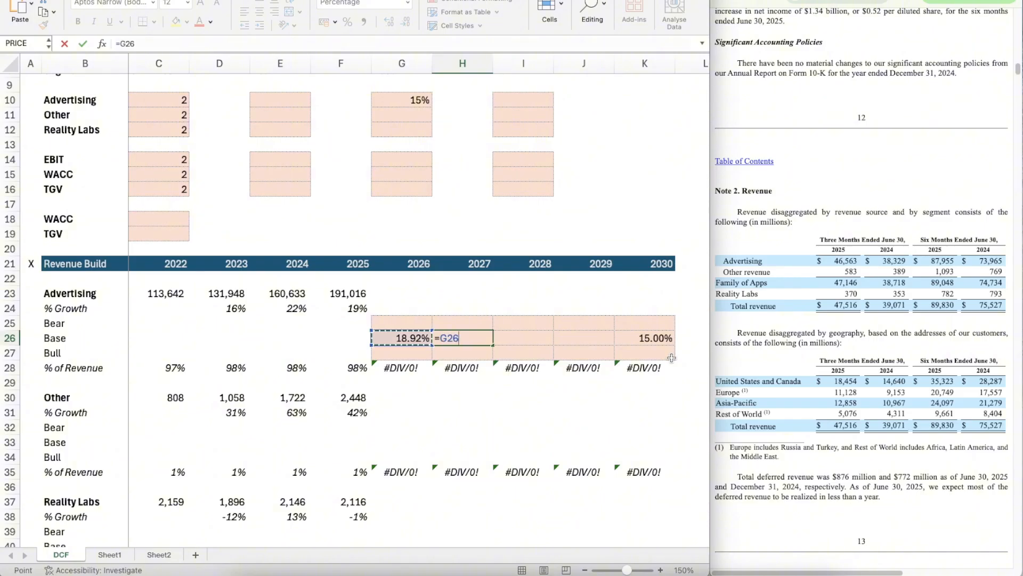
pyautogui.write('-(')
pyautogui.press('Left')
pyautogui.write('-')
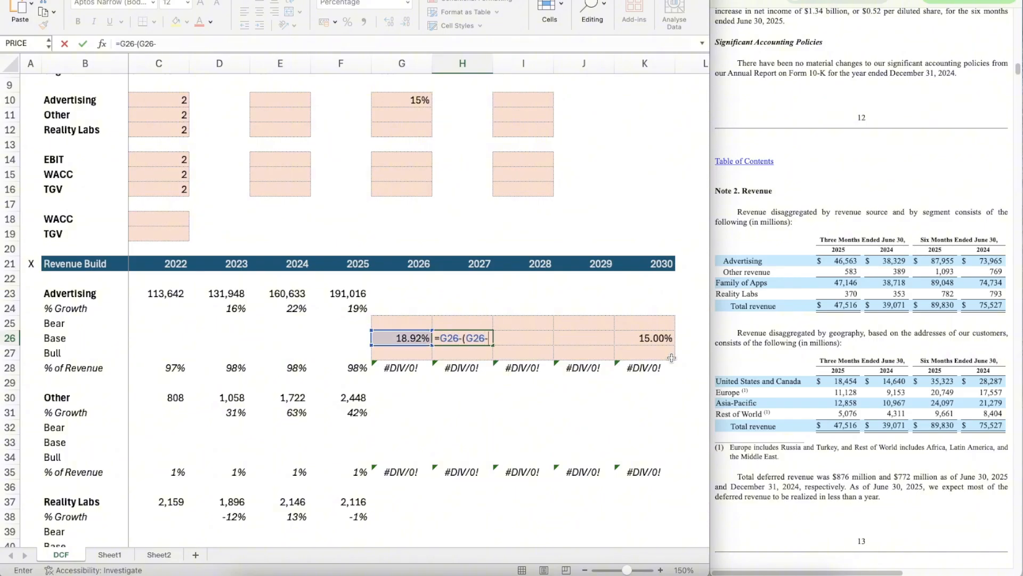
pyautogui.press('Right')
pyautogui.press('Right')
pyautogui.press('Right')
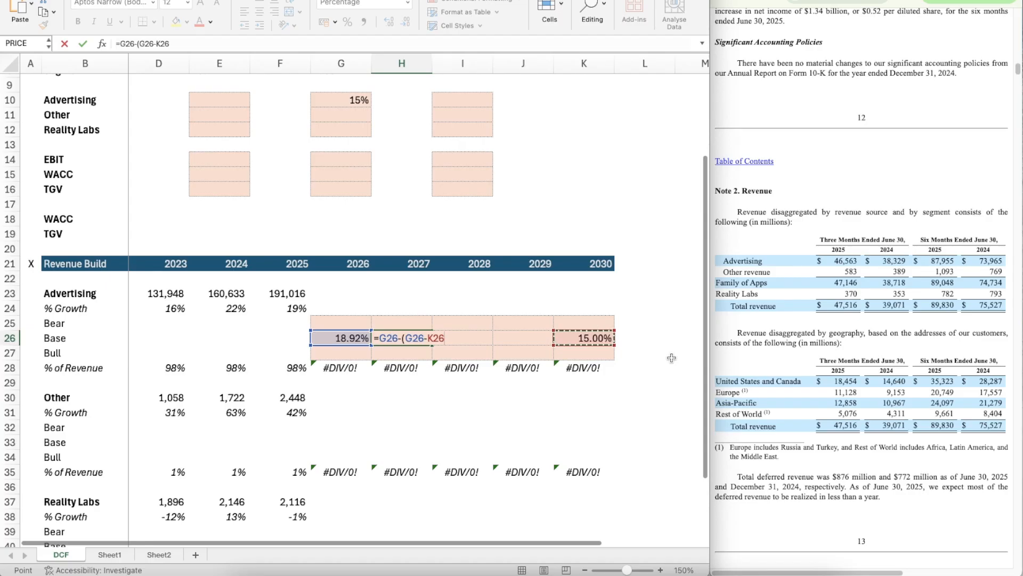
pyautogui.write(')')
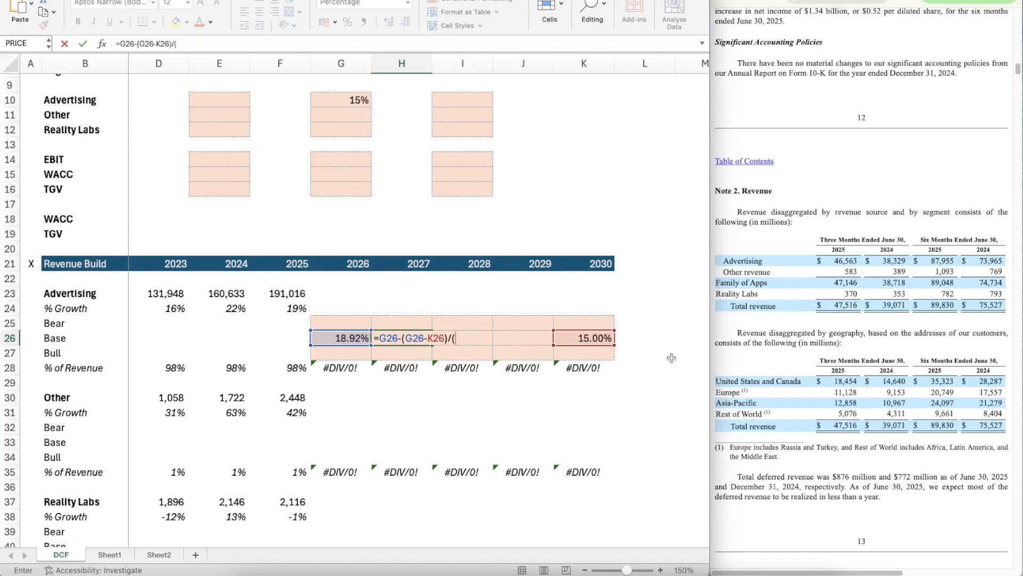
pyautogui.write('/(')
pyautogui.press('Up')
pyautogui.press('Up')
pyautogui.press('Up')
pyautogui.press('Up')
pyautogui.press('Up')
pyautogui.press('Right')
pyautogui.press('Right')
pyautogui.press('Right')
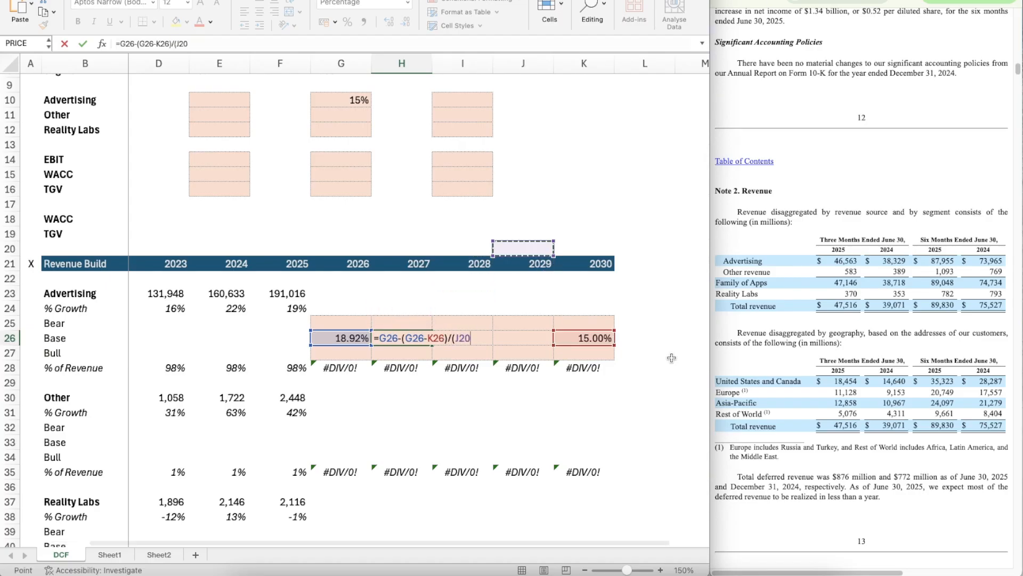
pyautogui.write('-')
pyautogui.press('Left')
pyautogui.press('Left')
pyautogui.press('Left')
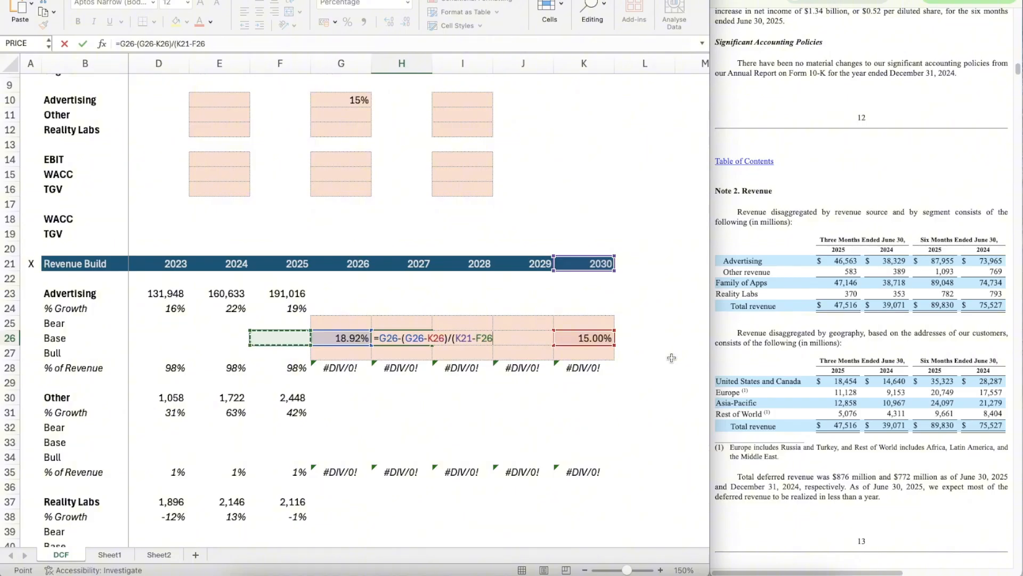
pyautogui.press('Up')
pyautogui.press('Up')
pyautogui.press('Up')
pyautogui.press('Right')
pyautogui.press('Up')
pyautogui.press('Right')
pyautogui.press('Up')
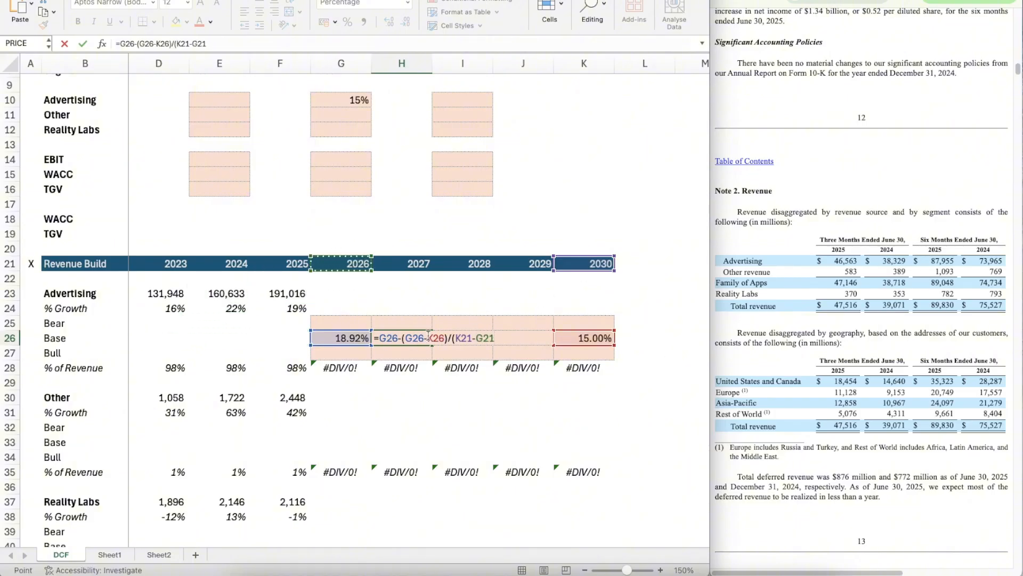
# Step: Anchor the 2030 growth and year references in H26 so the formula reads =G26-(G26-$K26)/($K$21-G$21)
pyautogui.moveTo(428, 337); pyautogui.dragTo(451, 337)
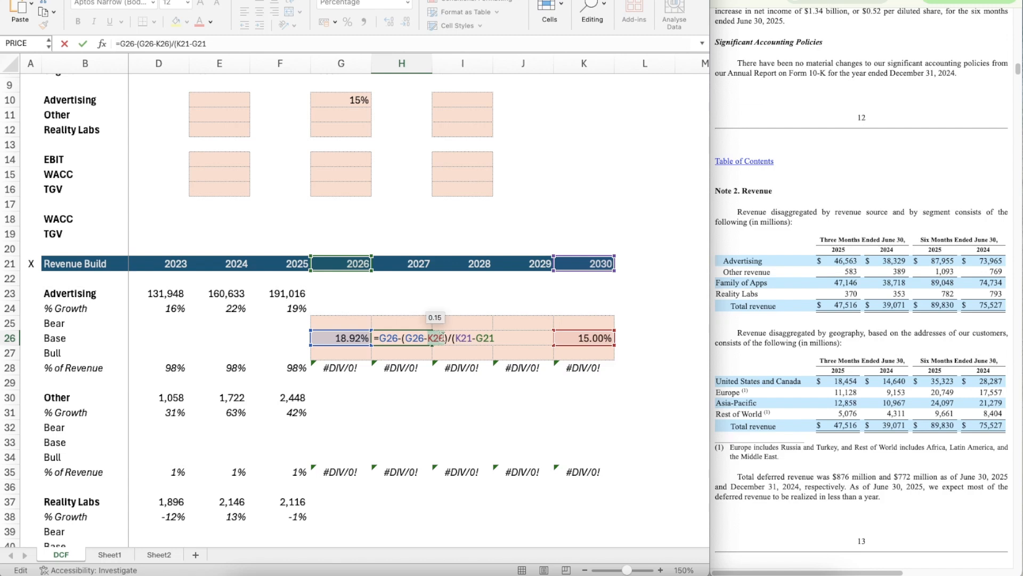
pyautogui.click(429, 337)
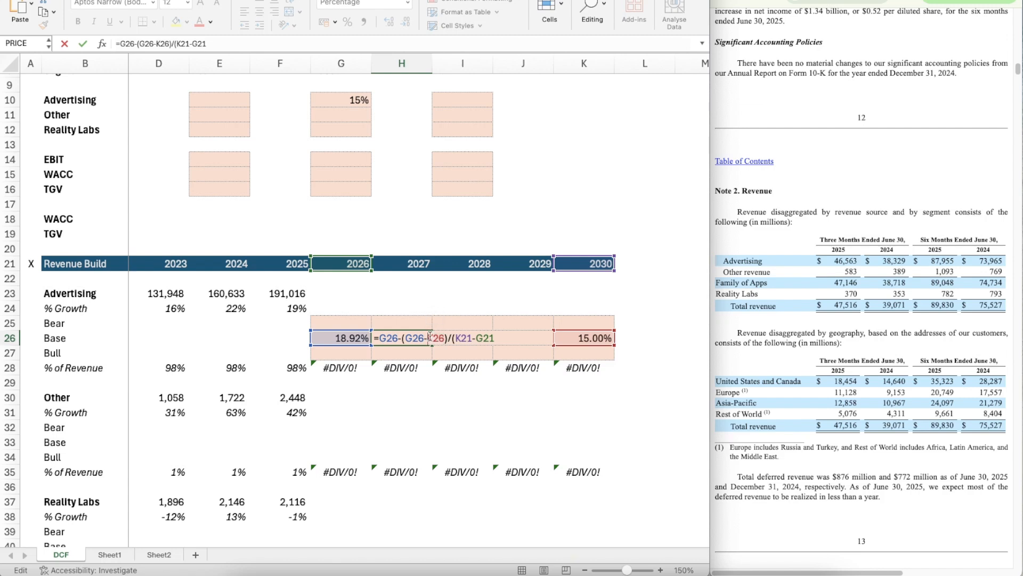
pyautogui.write('$')
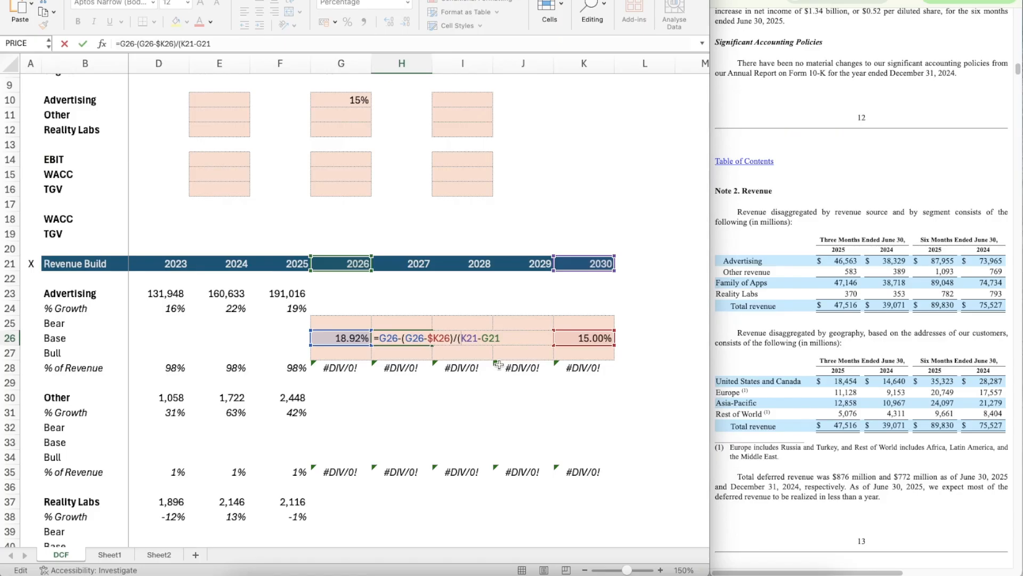
pyautogui.write('$')
pyautogui.press('Right')
pyautogui.write('$K')
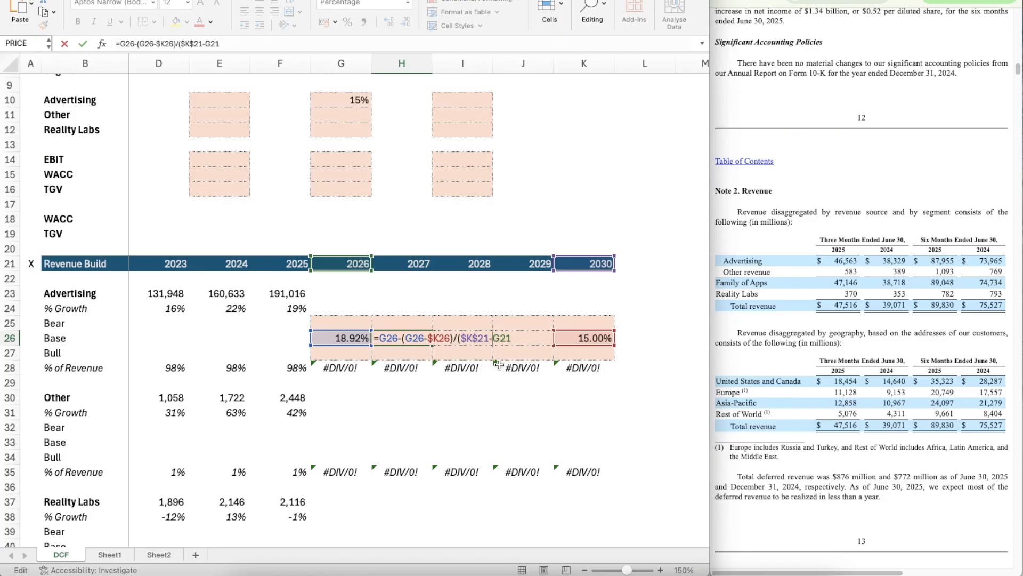
pyautogui.write('$21')
pyautogui.press('Return')
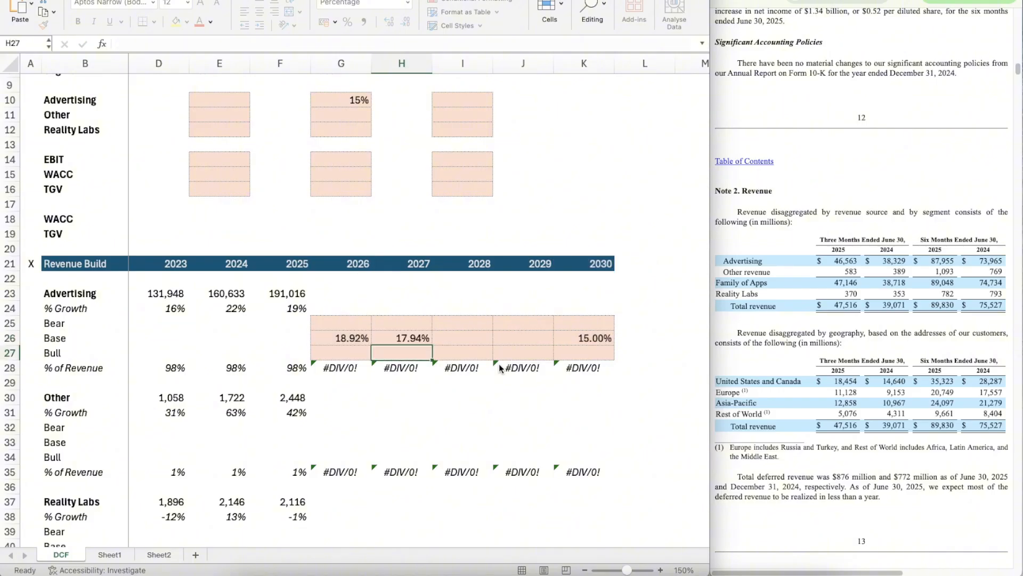
# Step: Copy Advertising's 2027 Base growth formula from H26 across to 2028 and 2029 in I26:J26
pyautogui.press('Up')
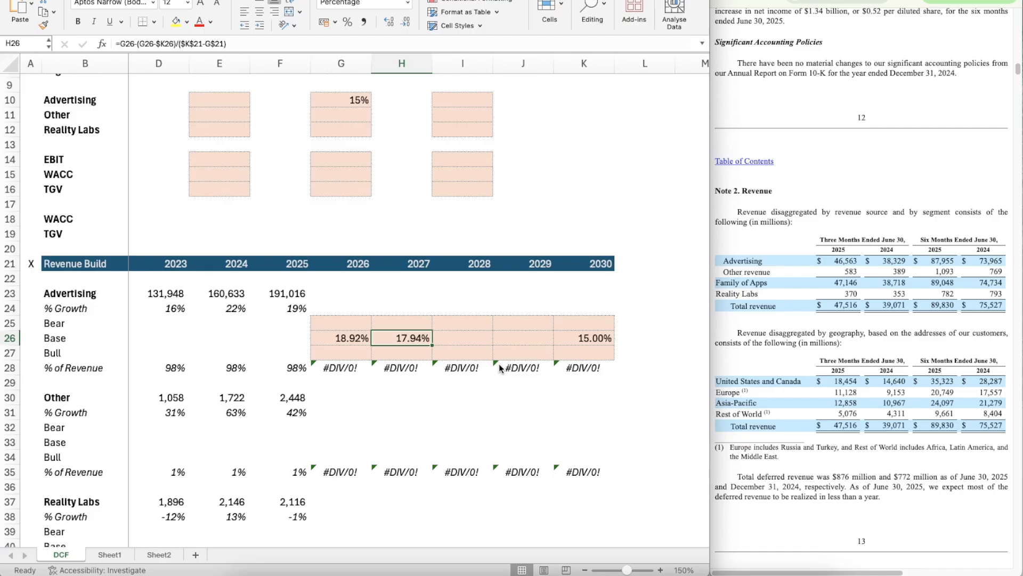
pyautogui.hotkey('ctrl', 'c')
pyautogui.hotkey('shift', 'Right')
pyautogui.hotkey('shift', 'Right')
pyautogui.hotkey('ctrl', 'v')
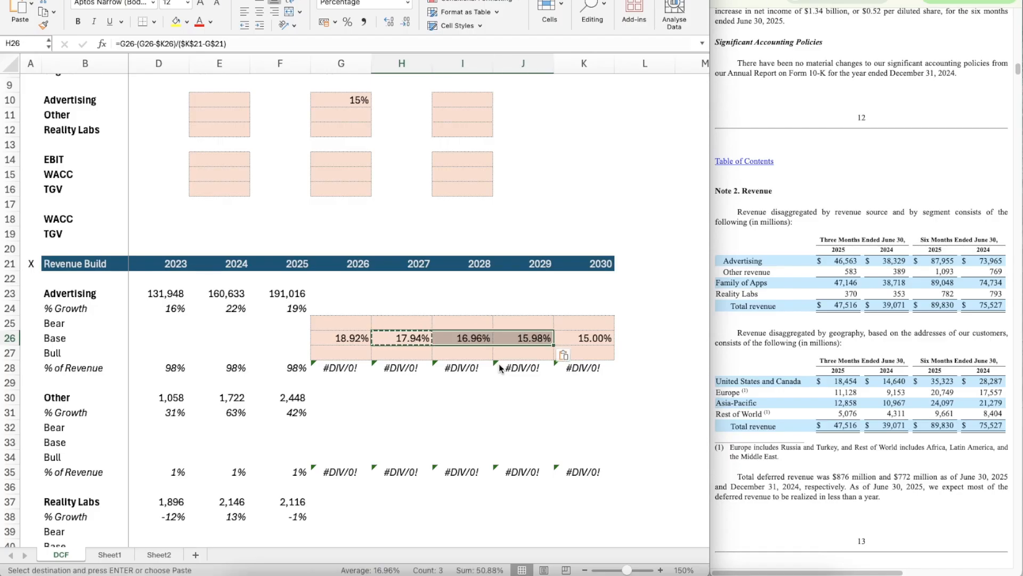
# Step: Enter 95% as the Advertising Bear assumption in E10
pyautogui.click(369, 304)
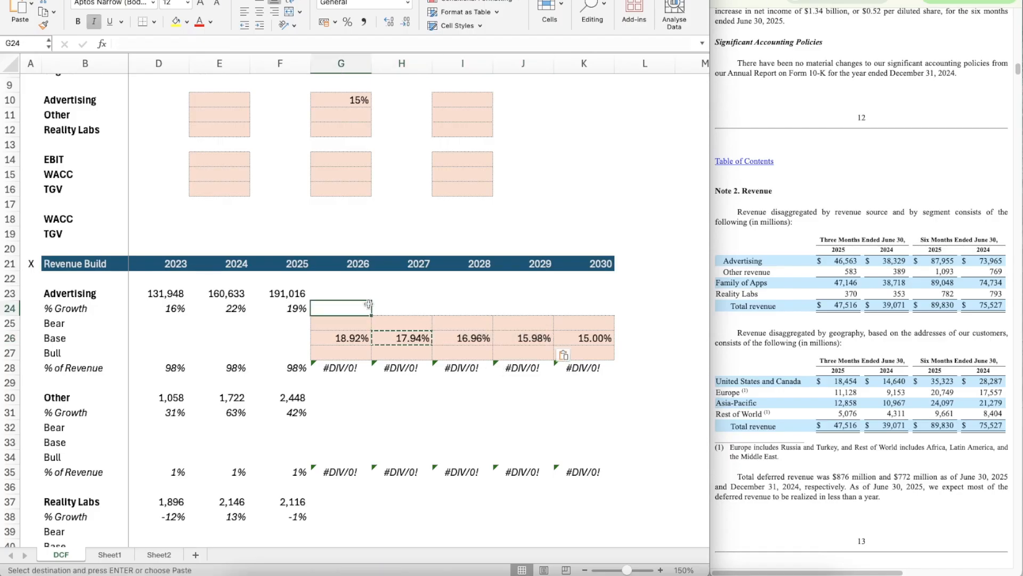
pyautogui.rightClick(368, 304)
pyautogui.click(214, 95)
pyautogui.click(214, 95)
pyautogui.write('95%')
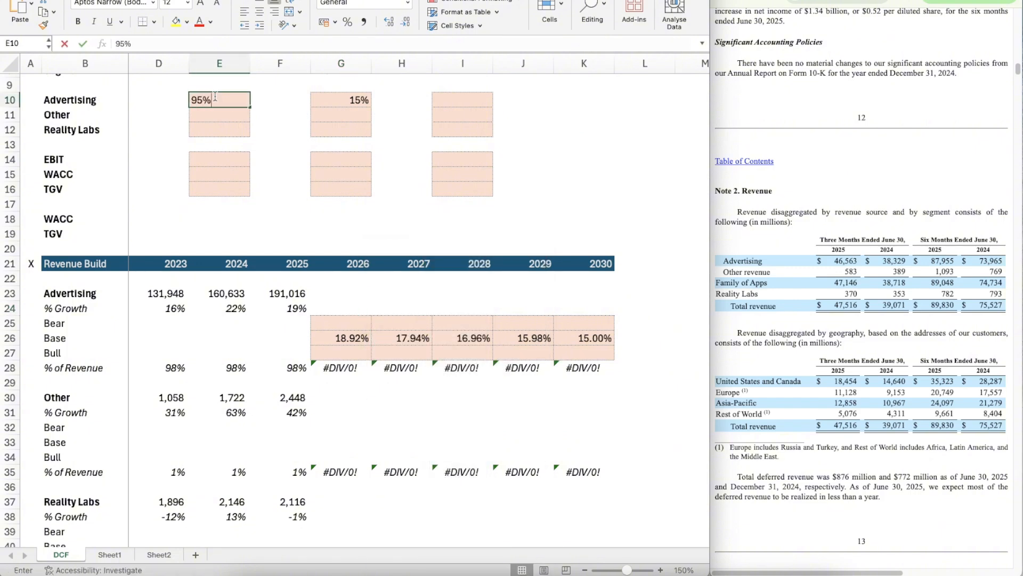
pyautogui.press('Tab')
pyautogui.press('Tab')
pyautogui.press('Tab')
pyautogui.hotkey('shift', 'Tab')
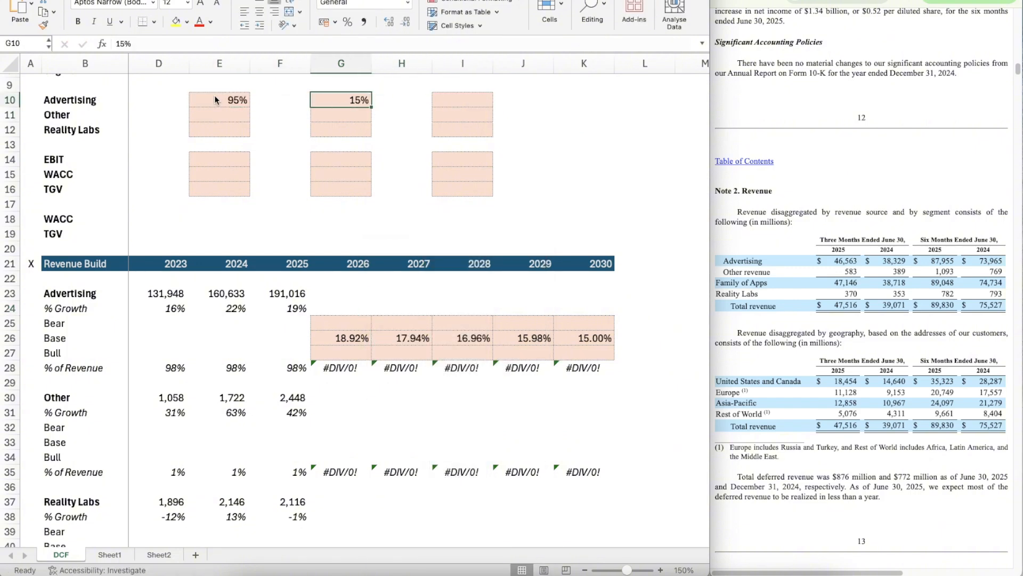
# Step: Copy the 95% Bear assumption down to Other and Reality Labs in E11:E12
pyautogui.hotkey('shift', 'Tab')
pyautogui.hotkey('ctrl', 'c')
pyautogui.hotkey('shift', 'Down')
pyautogui.hotkey('shift', 'Down')
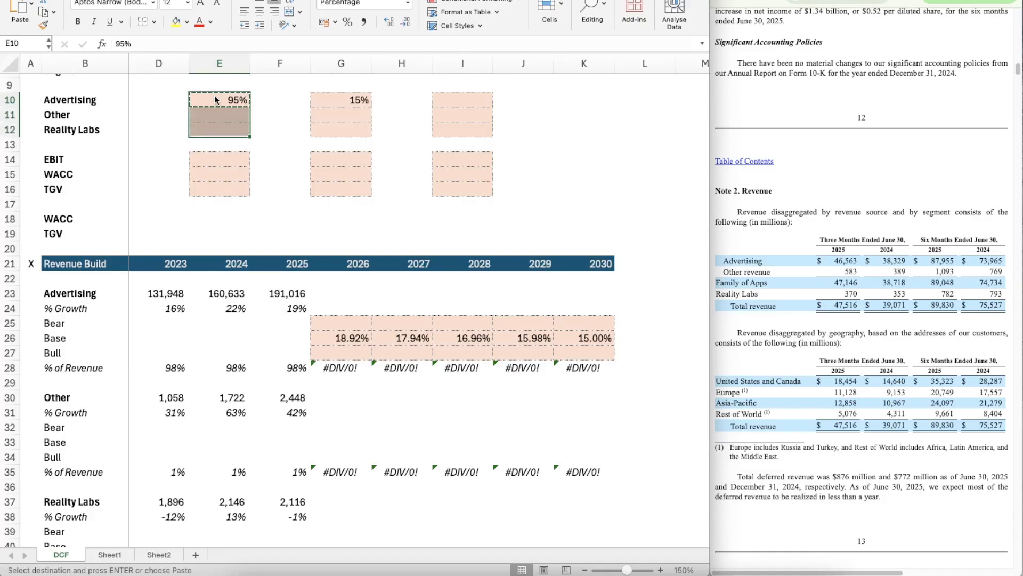
pyautogui.hotkey('ctrl', 'v')
# Step: Enter 105% as the Advertising Bull assumption in I10
pyautogui.press('Right')
pyautogui.press('Right')
pyautogui.press('Right')
pyautogui.press('Right')
pyautogui.write('105%')
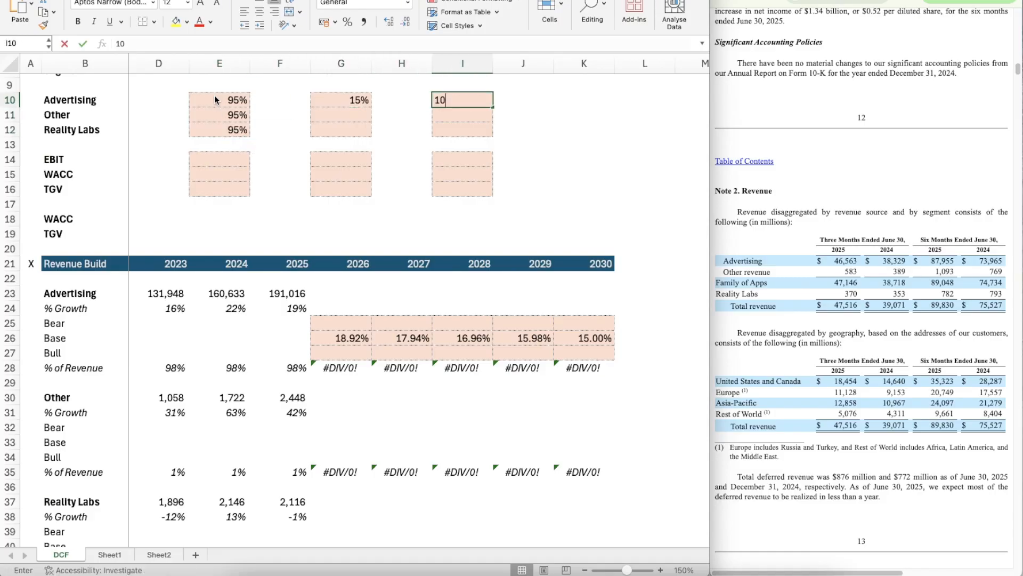
pyautogui.hotkey('ctrl', 'Return')
# Step: Copy the 105% Bull assumption down to Other and Reality Labs in I11:I12
pyautogui.hotkey('ctrl', 'c')
pyautogui.hotkey('shift', 'Down')
pyautogui.hotkey('shift', 'Down')
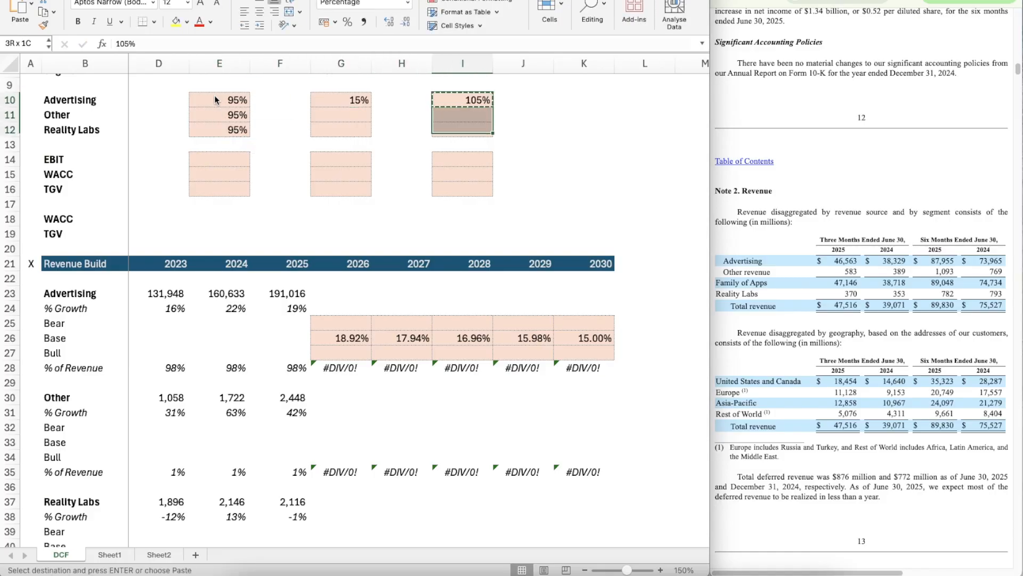
pyautogui.hotkey('ctrl', 'v')
pyautogui.press('Down')
pyautogui.press('Down')
pyautogui.press('Down')
pyautogui.press('Down')
pyautogui.press('Down')
pyautogui.press('Down')
pyautogui.press('Down')
pyautogui.press('Left')
pyautogui.press('Down')
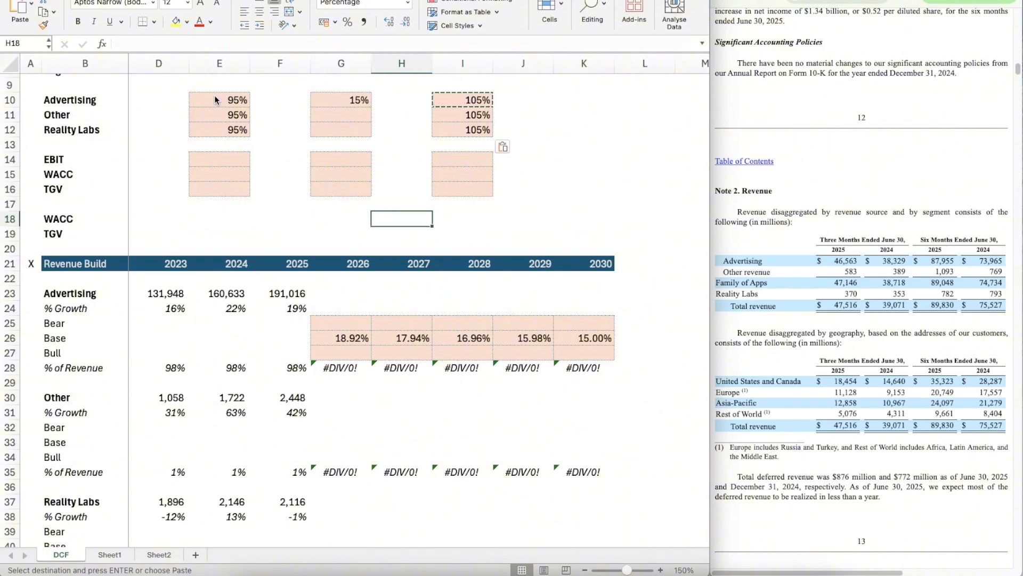
pyautogui.press('Left')
pyautogui.press('Down')
pyautogui.scroll(1, 236, 159)
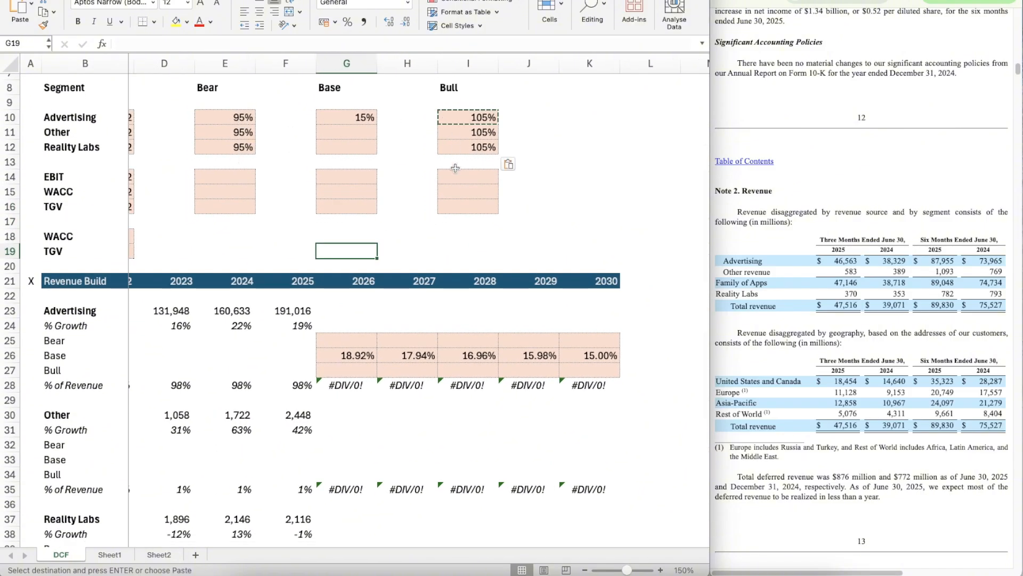
pyautogui.scroll(-1, 455, 167)
pyautogui.hscroll(-1, 320, 145)
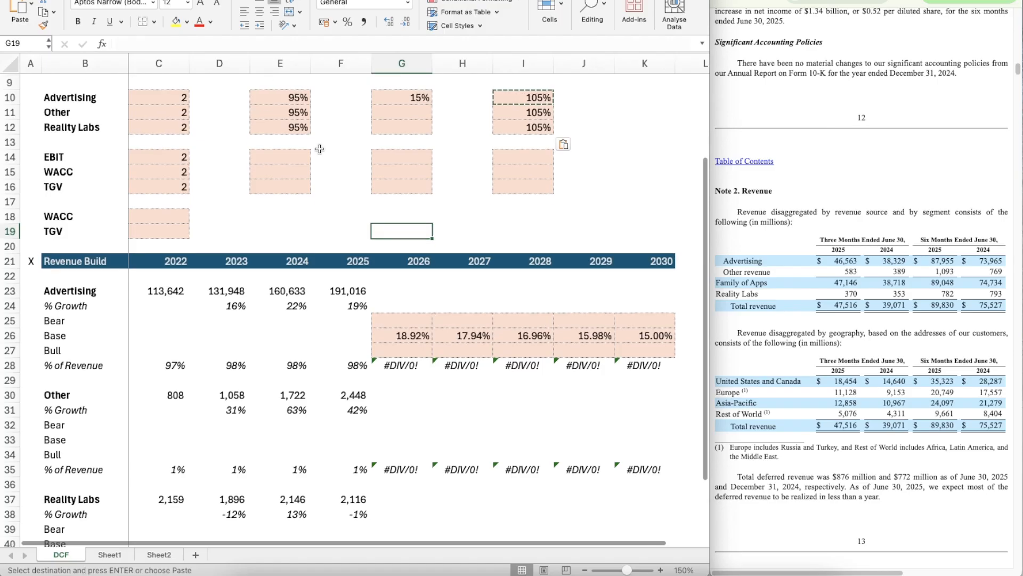
pyautogui.scroll(-1, 320, 146)
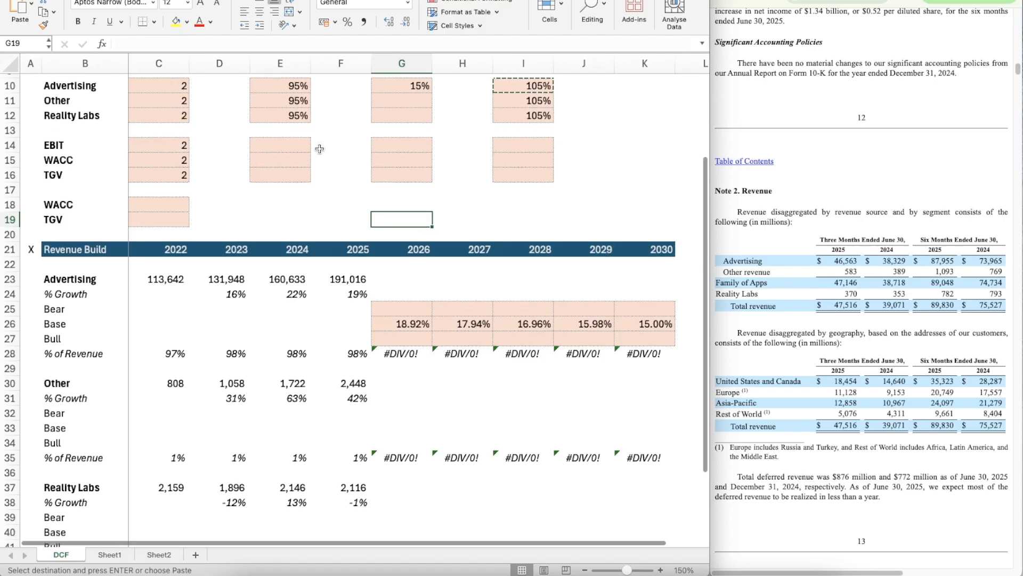
pyautogui.click(425, 312)
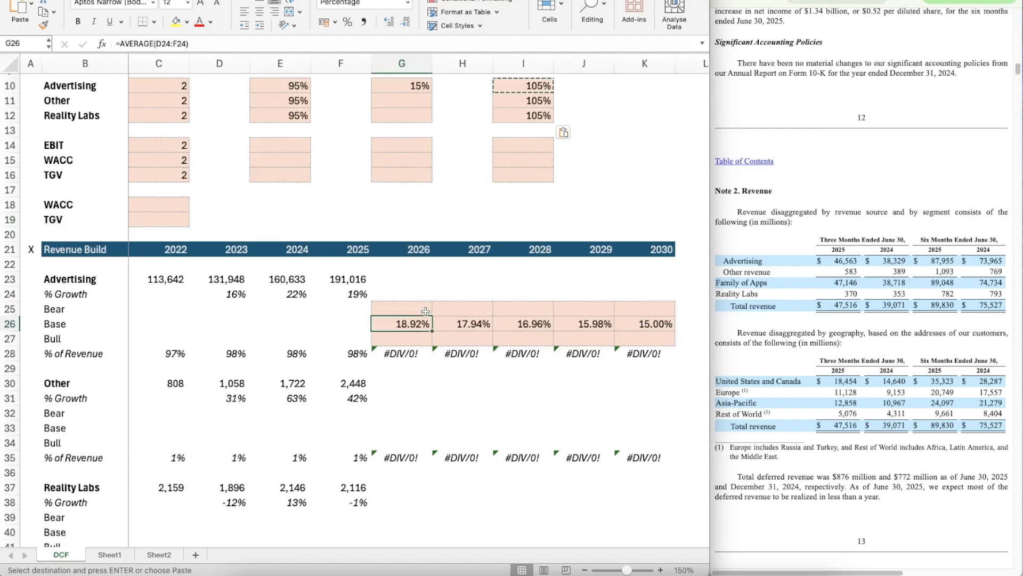
pyautogui.press('Right')
pyautogui.press('Right')
pyautogui.press('Right')
pyautogui.press('Right')
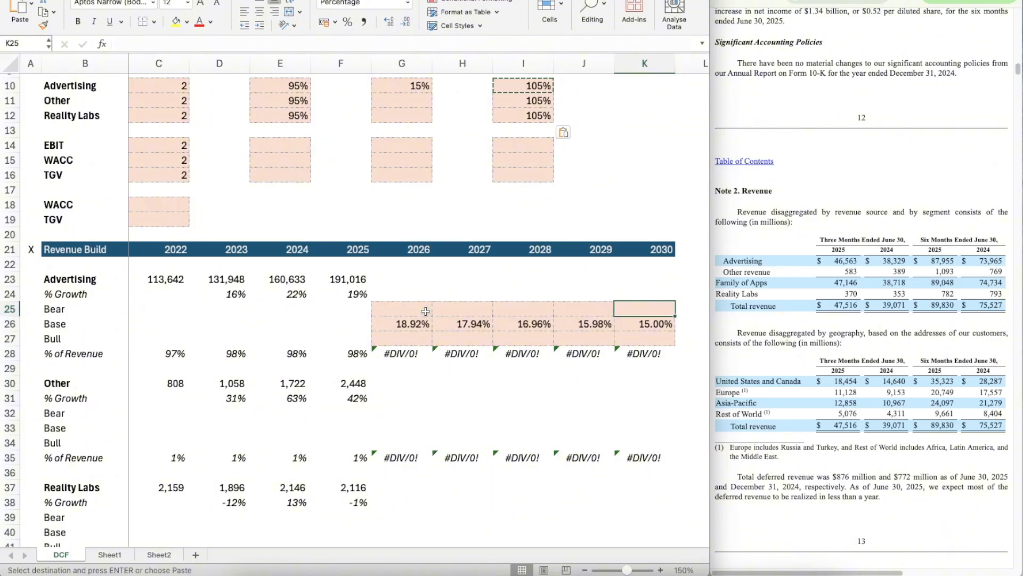
pyautogui.press('Left')
pyautogui.press('Left')
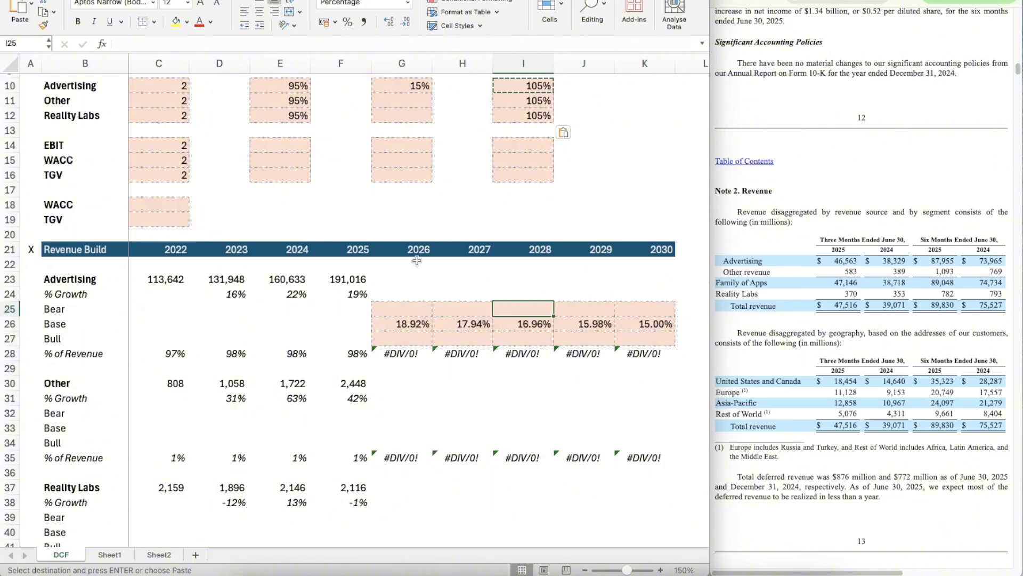
# Step: Set Advertising's 2026 Bear growth in G25 to the Base growth times the anchored Bear factor, =G26*$E$10
pyautogui.press('Left')
pyautogui.press('Left')
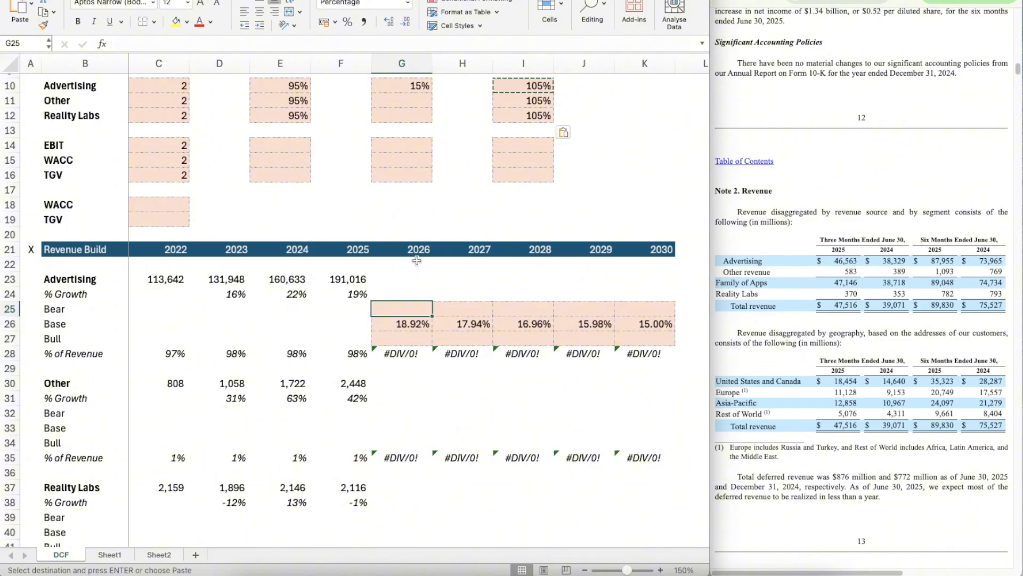
pyautogui.write('=')
pyautogui.press('Down')
pyautogui.write('*')
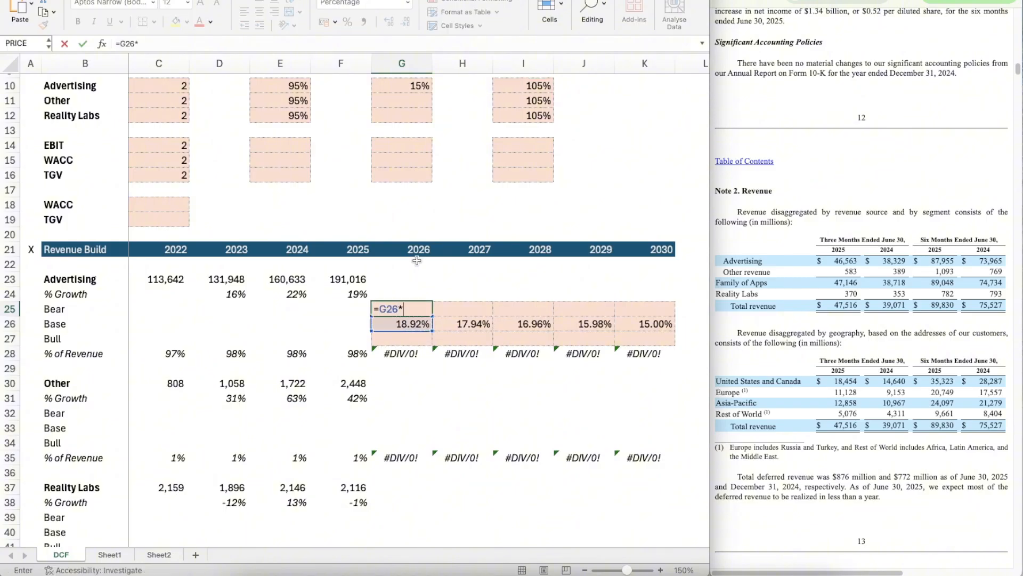
pyautogui.click(284, 89)
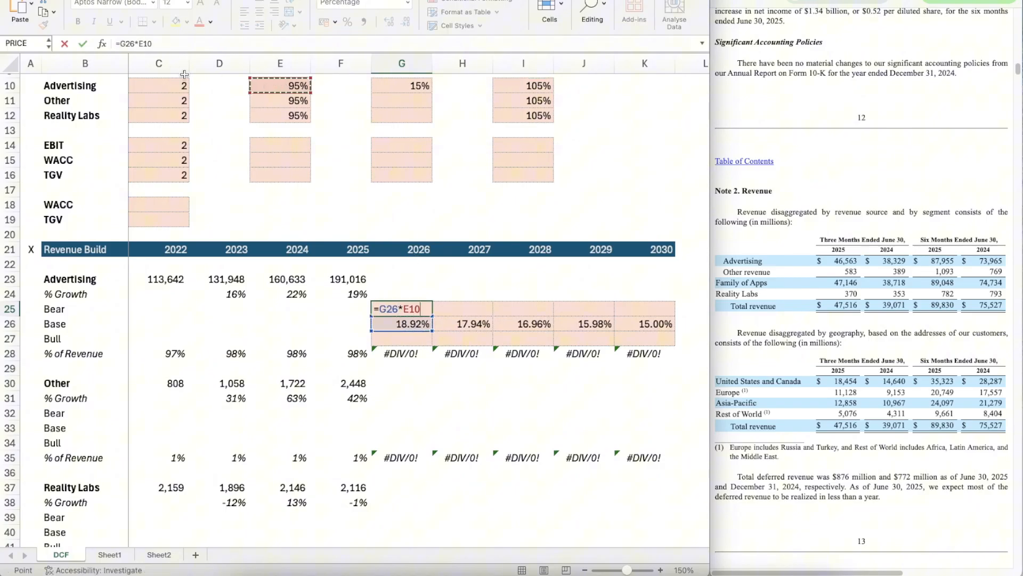
pyautogui.click(140, 44)
pyautogui.write('$')
pyautogui.press('Right')
pyautogui.write('$')
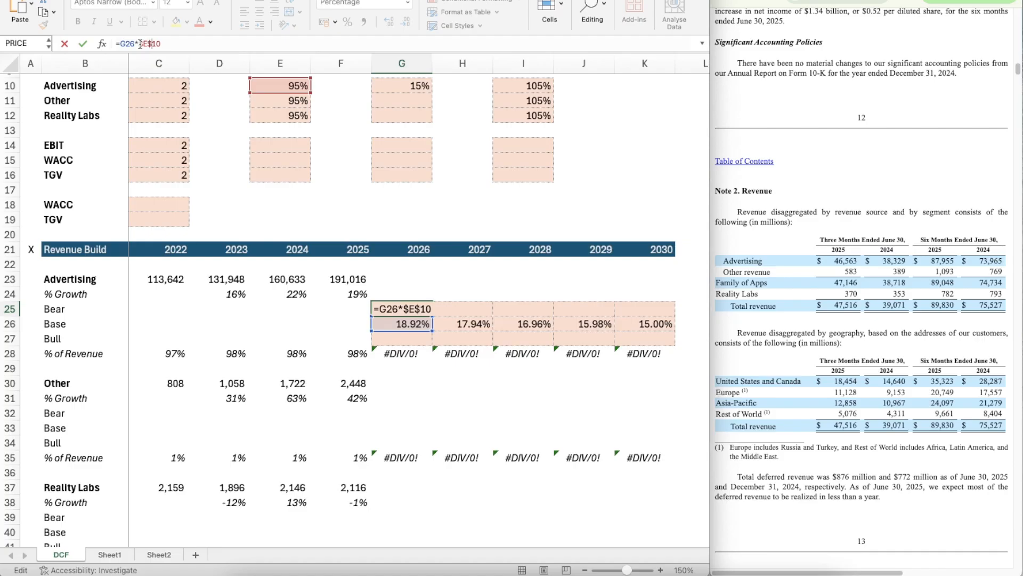
pyautogui.press('Return')
# Step: Copy Advertising's 2026 Bear growth formula from G25 across 2027 to 2030 in H25:K25
pyautogui.press('Up')
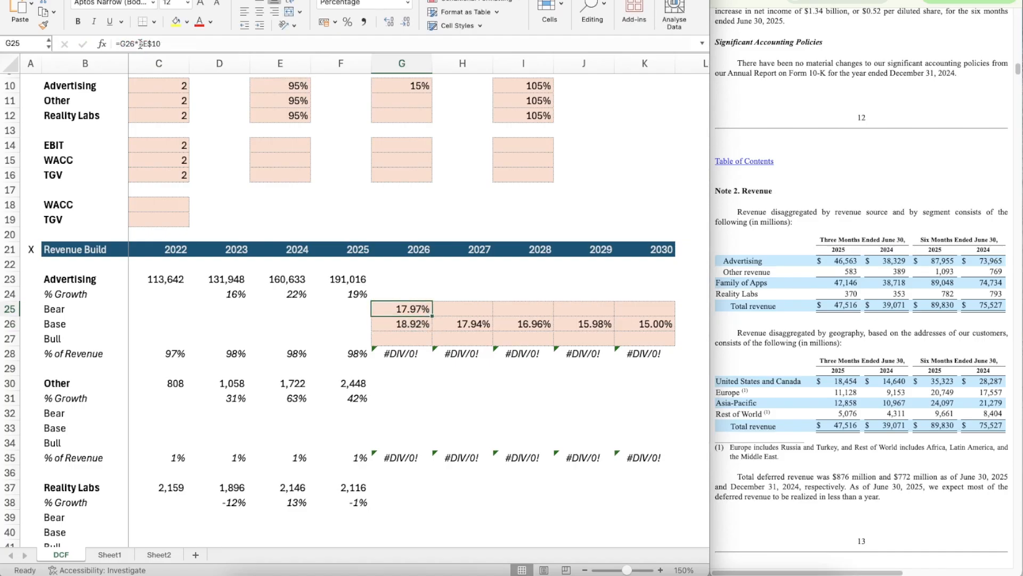
pyautogui.hotkey('ctrl', 'c')
pyautogui.hotkey('shift', 'Right')
pyautogui.hotkey('shift', 'Right')
pyautogui.hotkey('shift', 'Right')
pyautogui.hotkey('shift', 'Right')
pyautogui.hotkey('ctrl', 'v')
# Step: Set Advertising's 2026 Bull growth in G27 to the Base growth times the anchored Bull factor, =G26*$I$10
pyautogui.press('Down')
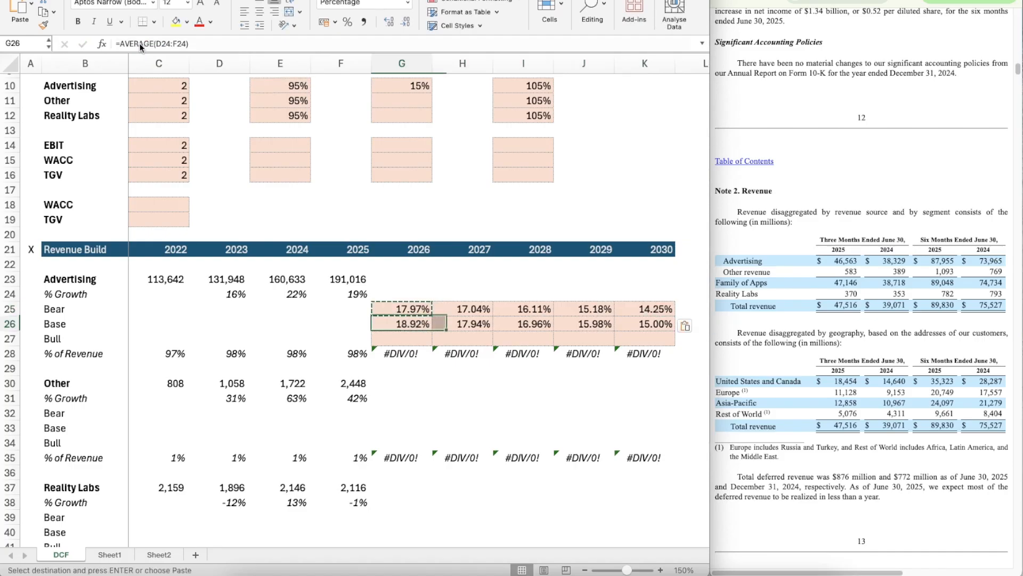
pyautogui.press('Down')
pyautogui.write('=')
pyautogui.press('Up')
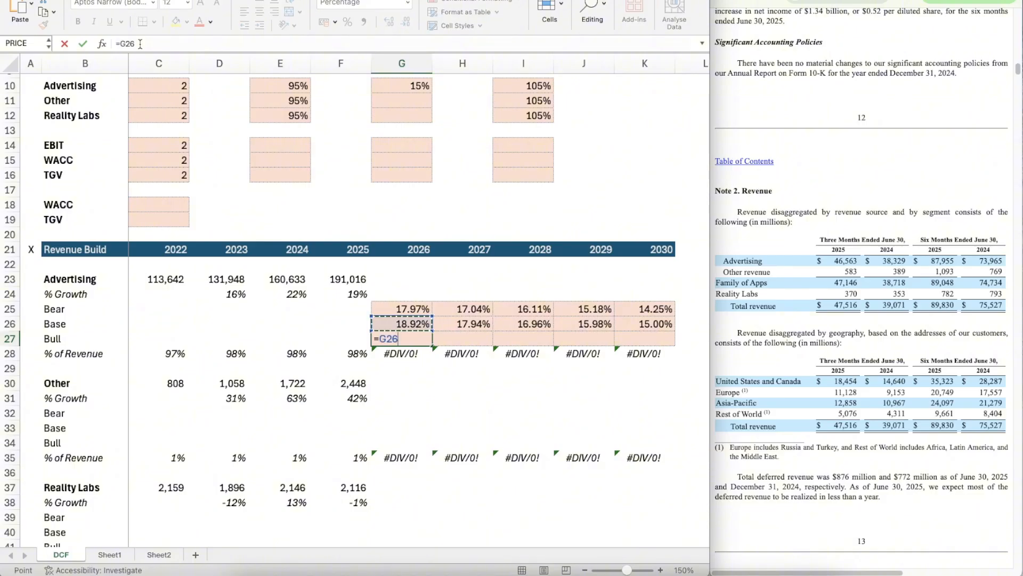
pyautogui.write('*')
pyautogui.click(515, 84)
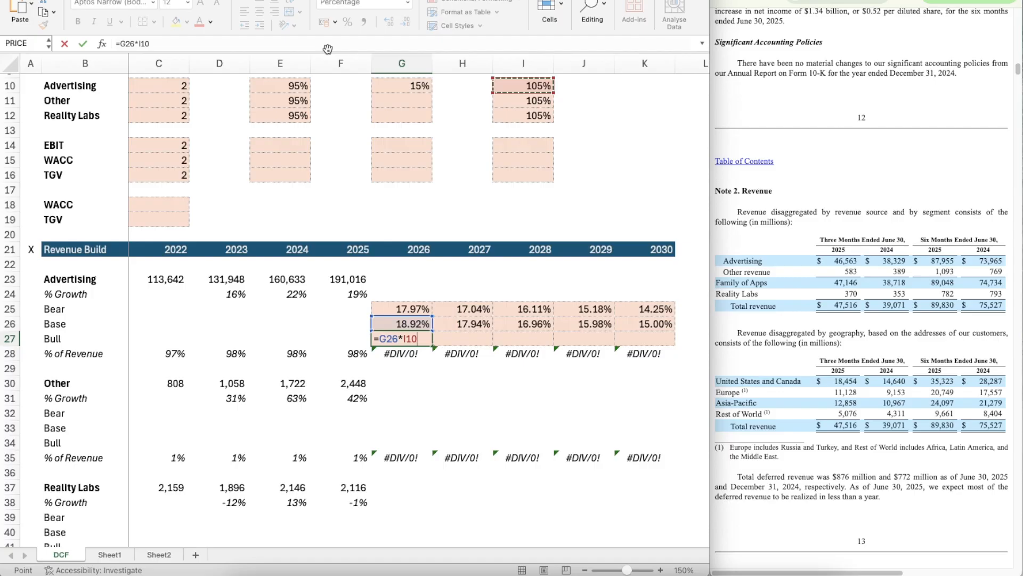
pyautogui.click(137, 43)
pyautogui.write('$')
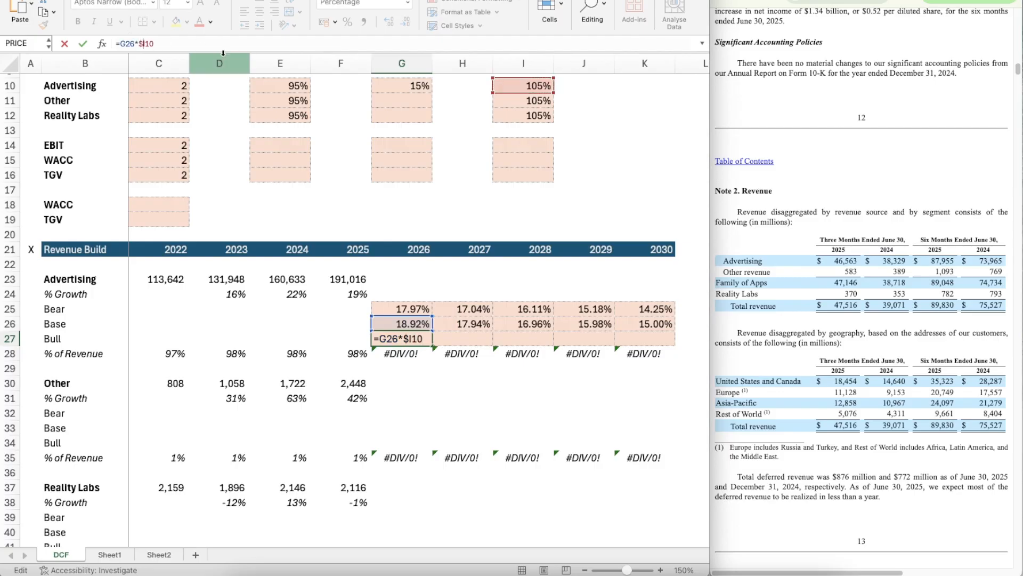
pyautogui.press('Right')
pyautogui.write('$')
pyautogui.press('Return')
# Step: Copy Advertising's 2026 Bull growth formula from G27 across 2027 to 2030 in H27:K27
pyautogui.press('Up')
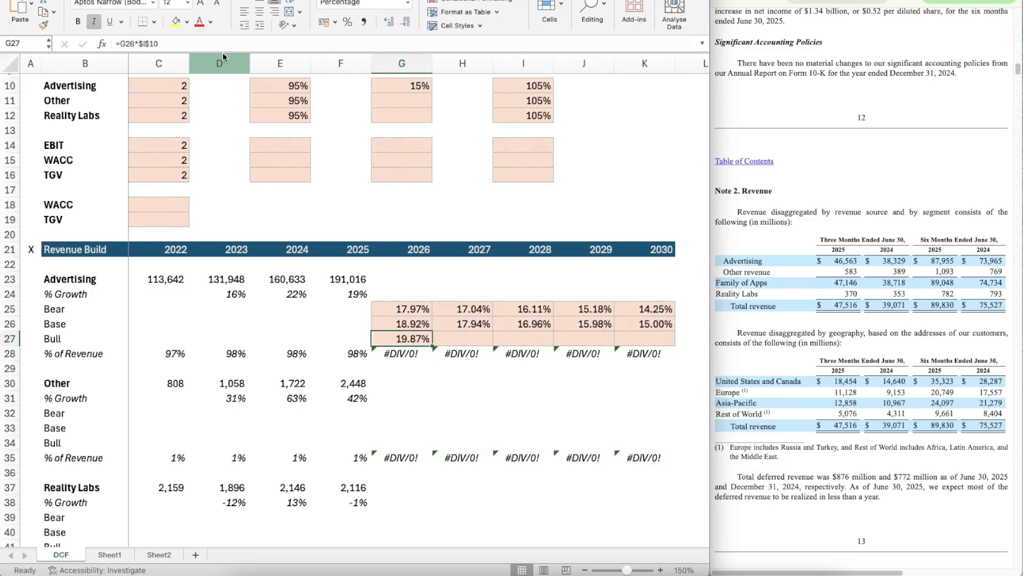
pyautogui.hotkey('ctrl', 'c')
pyautogui.hotkey('shift', 'Right')
pyautogui.hotkey('shift', 'Right')
pyautogui.hotkey('shift', 'Right')
pyautogui.hotkey('shift', 'Right')
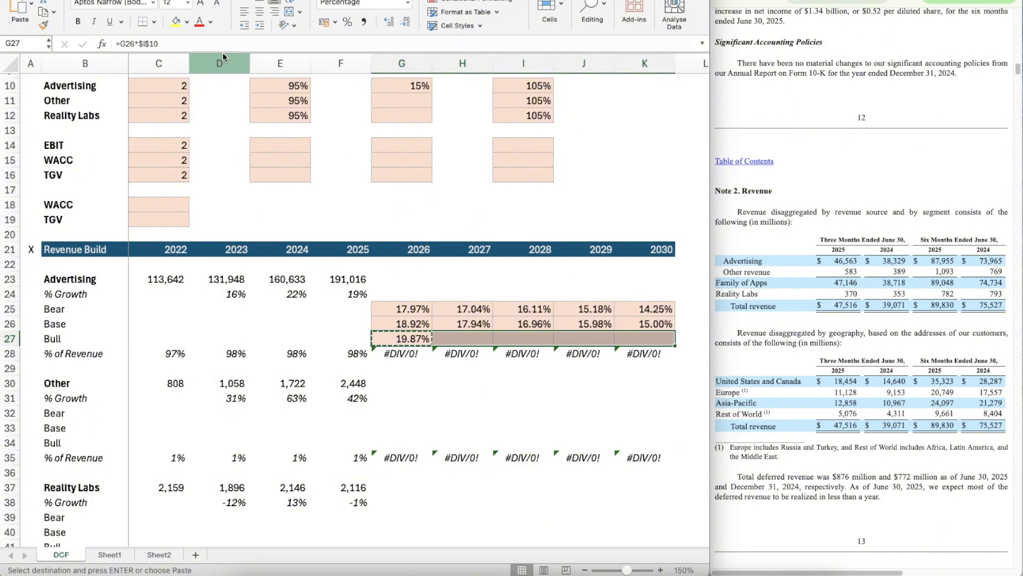
pyautogui.hotkey('ctrl', 'v')
# Step: Make Advertising's 2026 % Growth in G24 pick the selected scenario with =OFFSET(G24,$C$10,0)
pyautogui.press('Left')
pyautogui.press('Right')
pyautogui.press('Up')
pyautogui.press('Up')
pyautogui.press('Up')
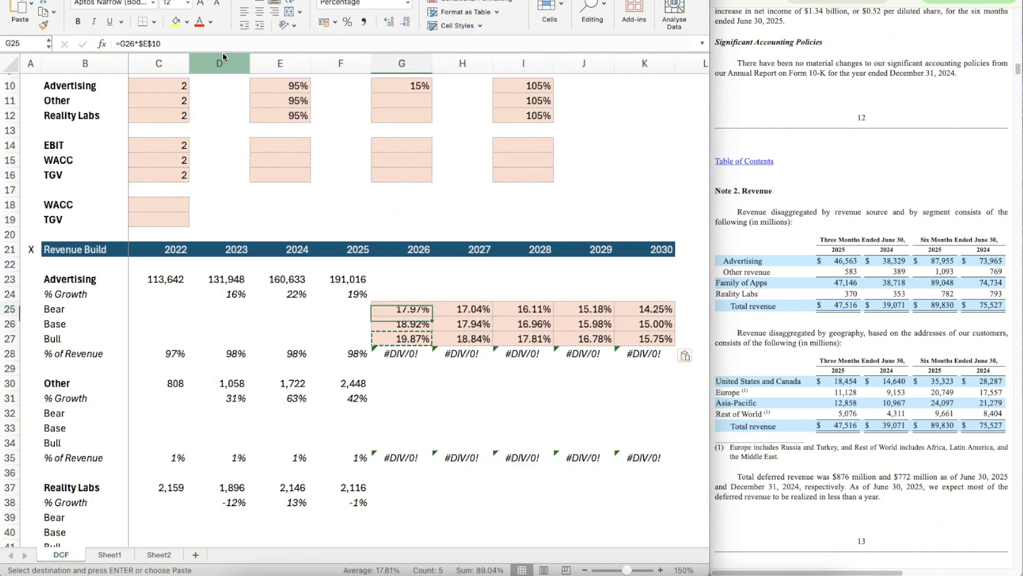
pyautogui.write('=OFFSET(')
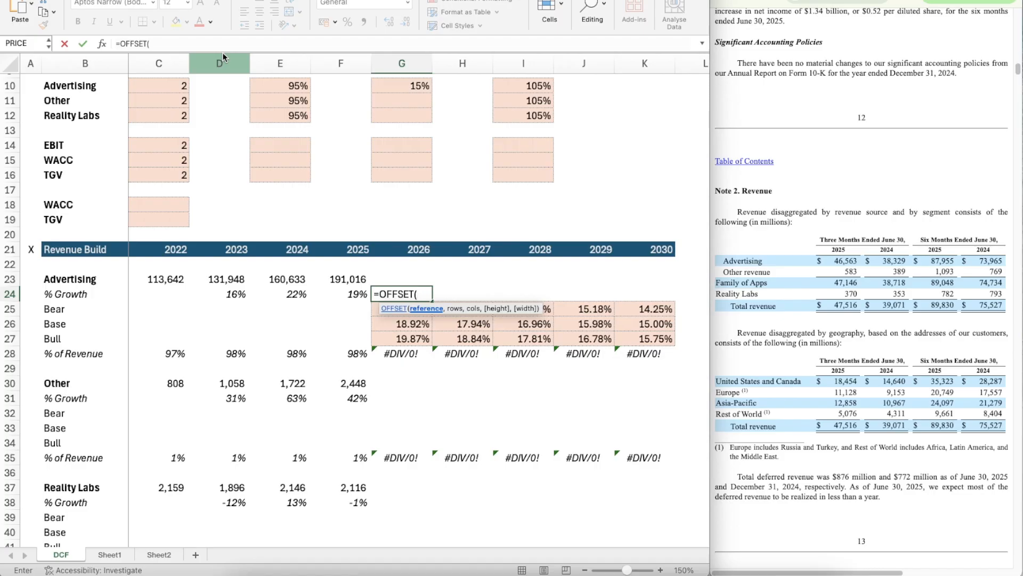
pyautogui.write('G24,')
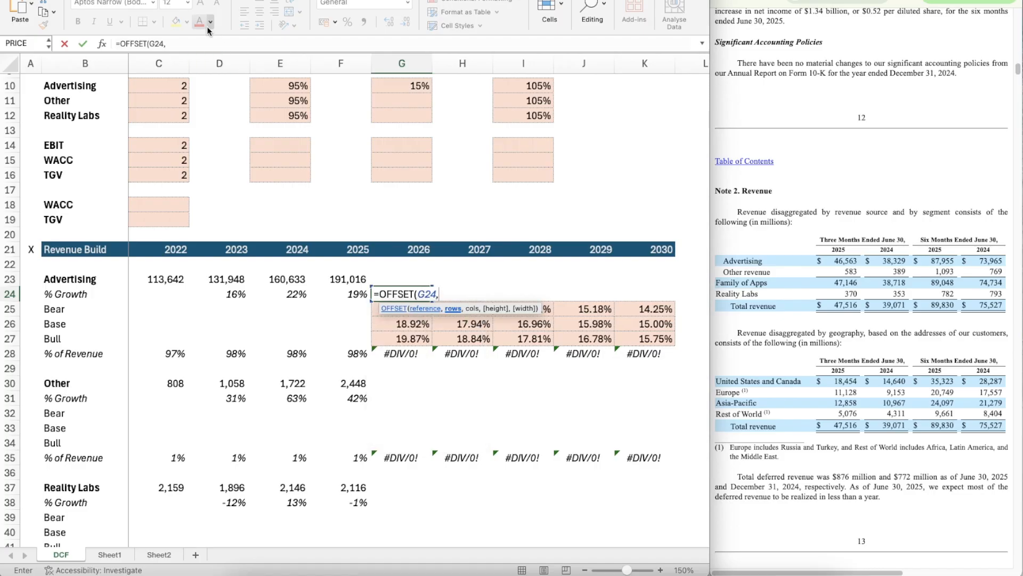
pyautogui.click(168, 85)
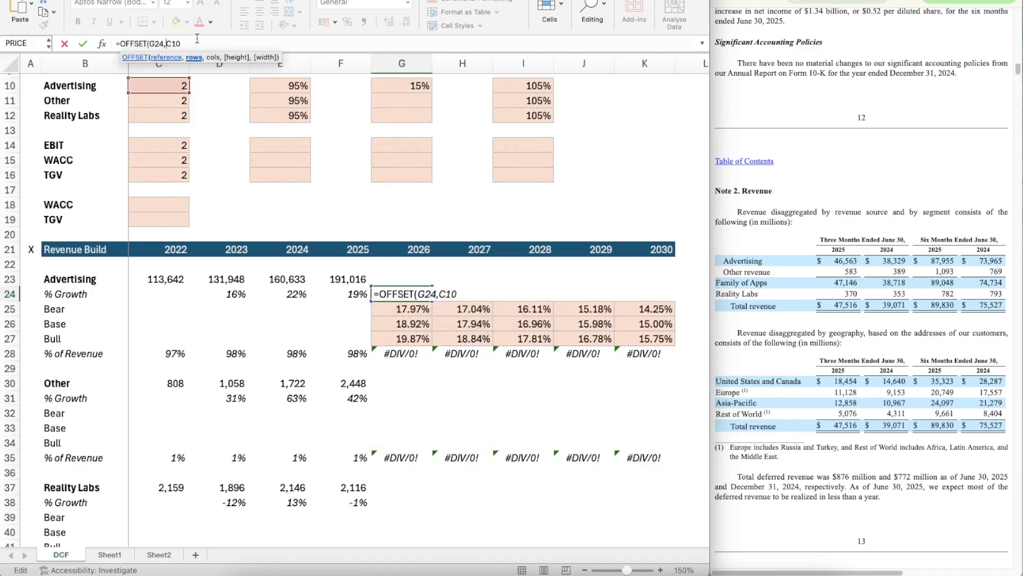
pyautogui.press('F4')
pyautogui.write(',0)')
pyautogui.hotkey('ctrl', 'Return')
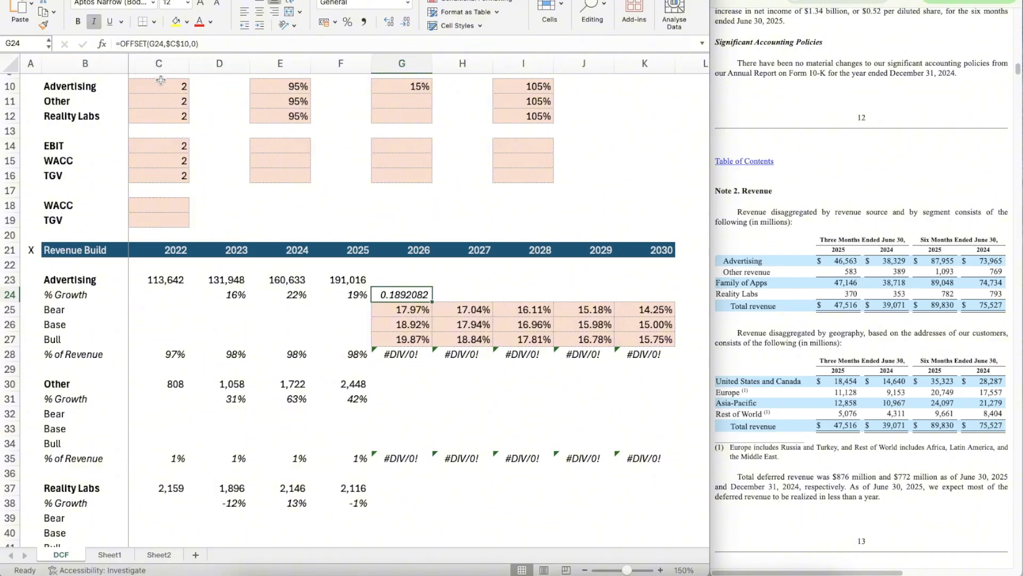
# Step: Format G24 as a percentage and copy its scenario formula across 2027 to 2030 in H24:K24
pyautogui.click(348, 22)
pyautogui.press('super+c')
pyautogui.hotkey('shift', 'Right')
pyautogui.hotkey('shift', 'Right')
pyautogui.hotkey('shift', 'Right')
pyautogui.hotkey('shift', 'Right')
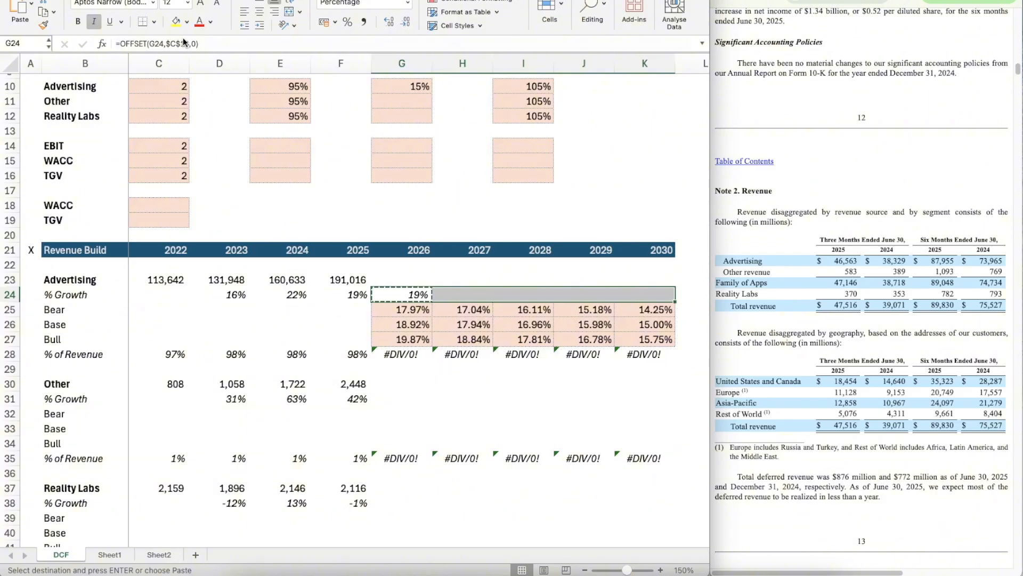
pyautogui.press('super+v')
# Step: Calculate Advertising's 2026 revenue in G23 by growing the 2025 revenue, =F23*(1+G24)
pyautogui.press('Left')
pyautogui.press('Up')
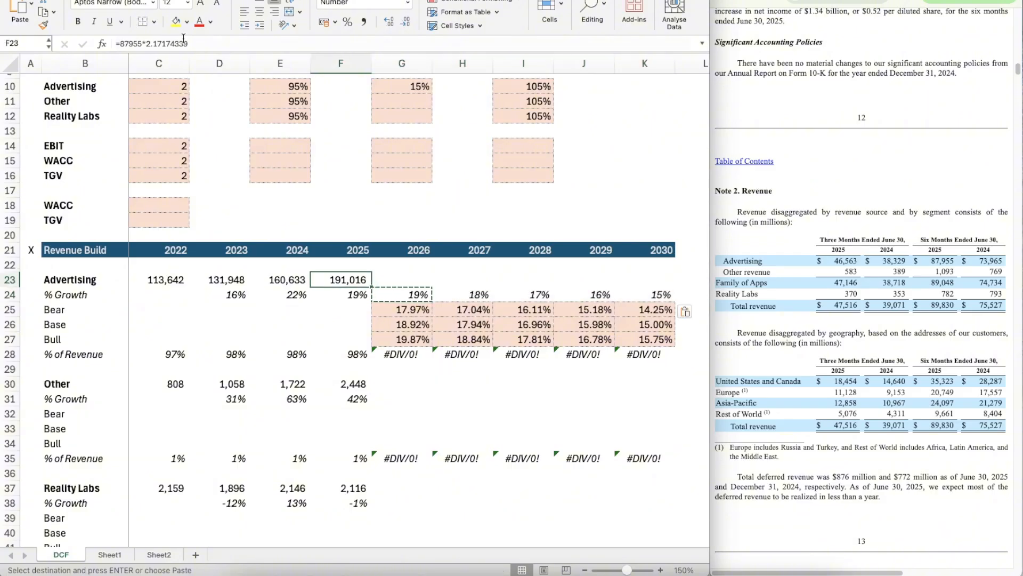
pyautogui.press('Right')
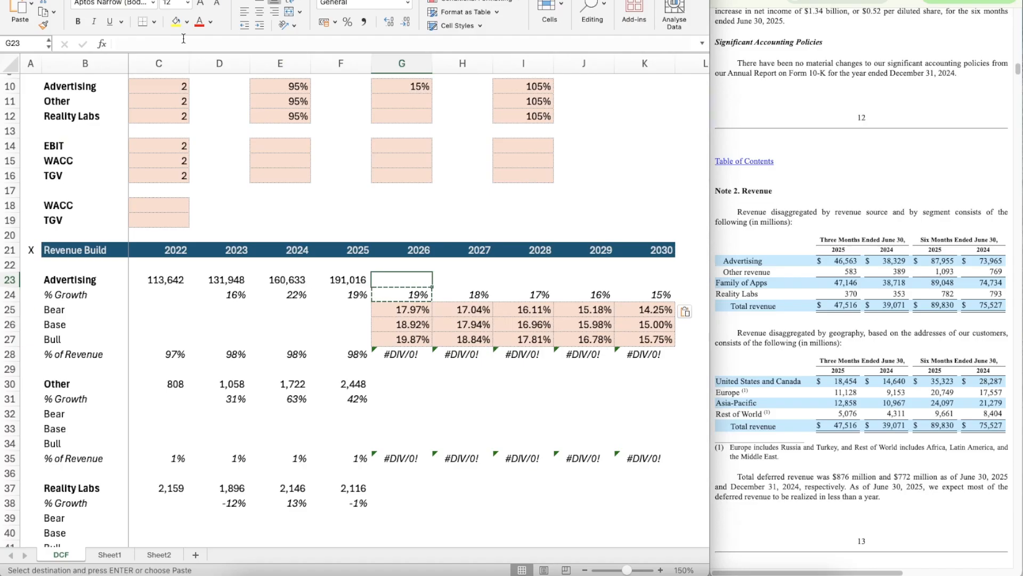
pyautogui.press('Escape')
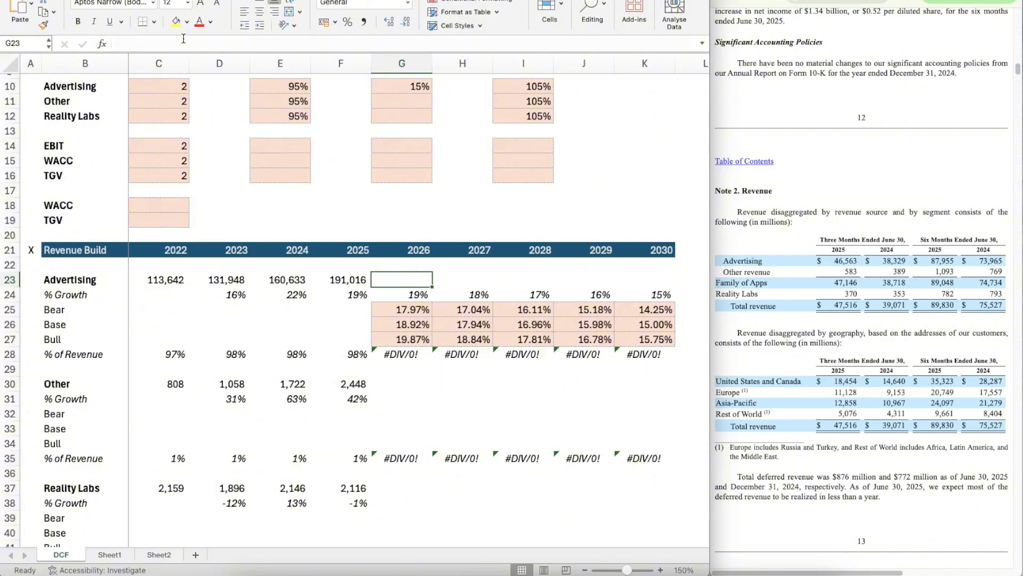
pyautogui.write('=')
pyautogui.press('Left')
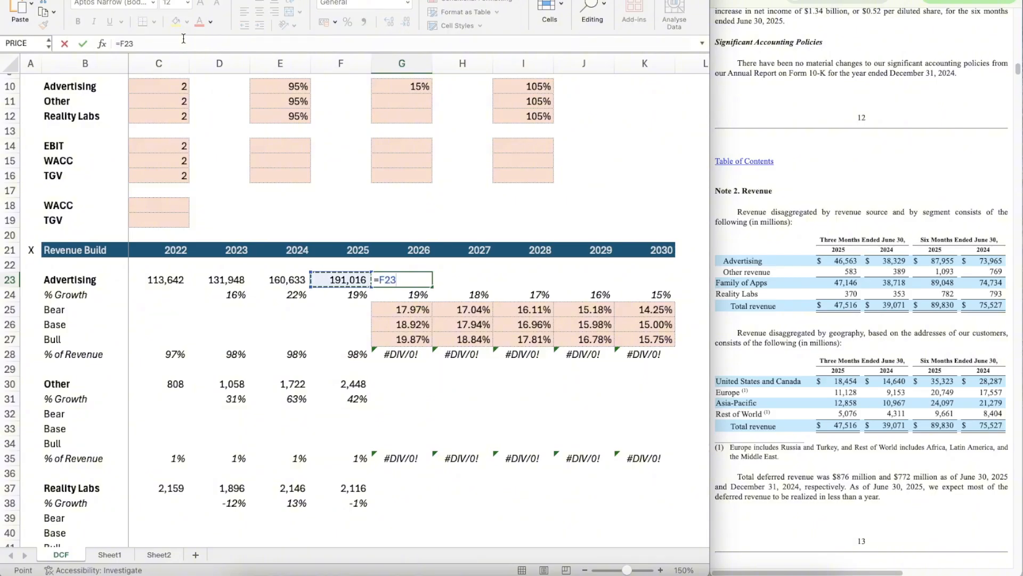
pyautogui.write('*(1+')
pyautogui.press('Down')
pyautogui.write(')')
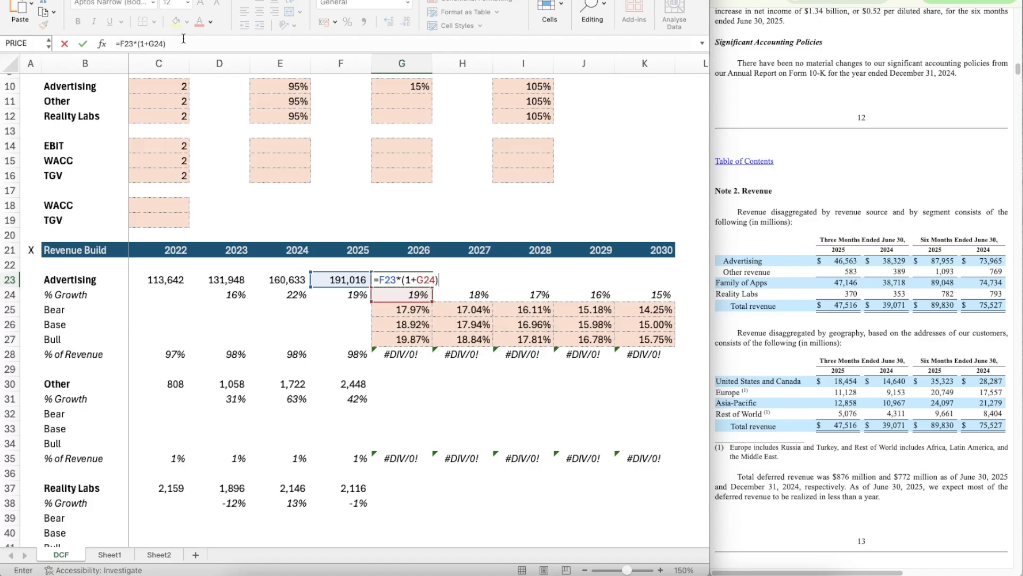
pyautogui.press('Return')
# Step: Apply the number format of the 2025 Advertising revenue in F23 to the 2026 figure in G23
pyautogui.press('Up')
pyautogui.press('Left')
pyautogui.press('shift+super+c')
pyautogui.press('Right')
pyautogui.press('shift+super+v')
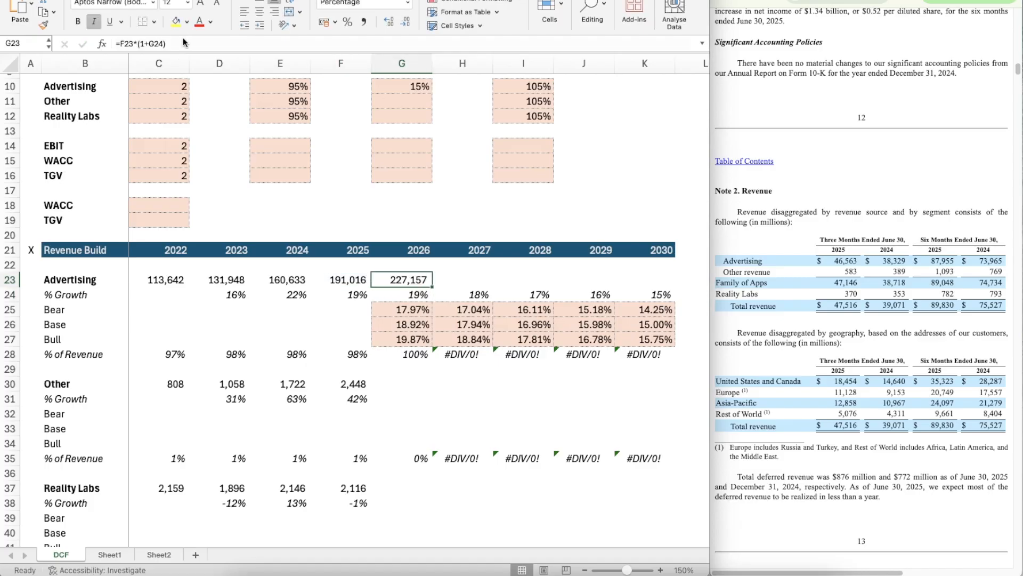
# Step: Copy Advertising's 2026 revenue formula from G23 across 2027 to 2030 in H23:K23
pyautogui.press('super+c')
pyautogui.hotkey('shift', 'Right')
pyautogui.hotkey('shift', 'Right')
pyautogui.hotkey('shift', 'Right')
pyautogui.hotkey('shift', 'Right')
pyautogui.press('super+v')
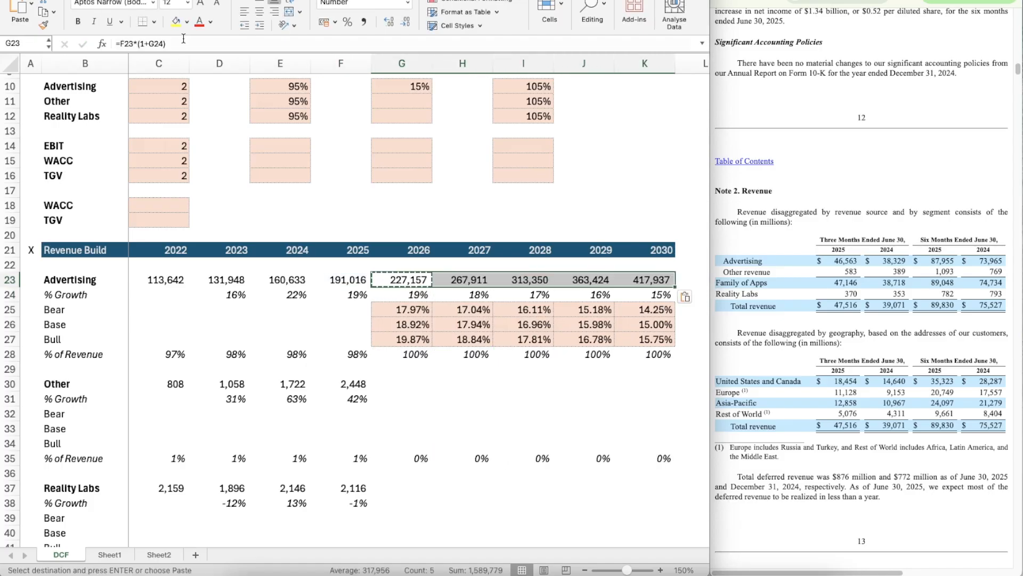
pyautogui.press('Escape')
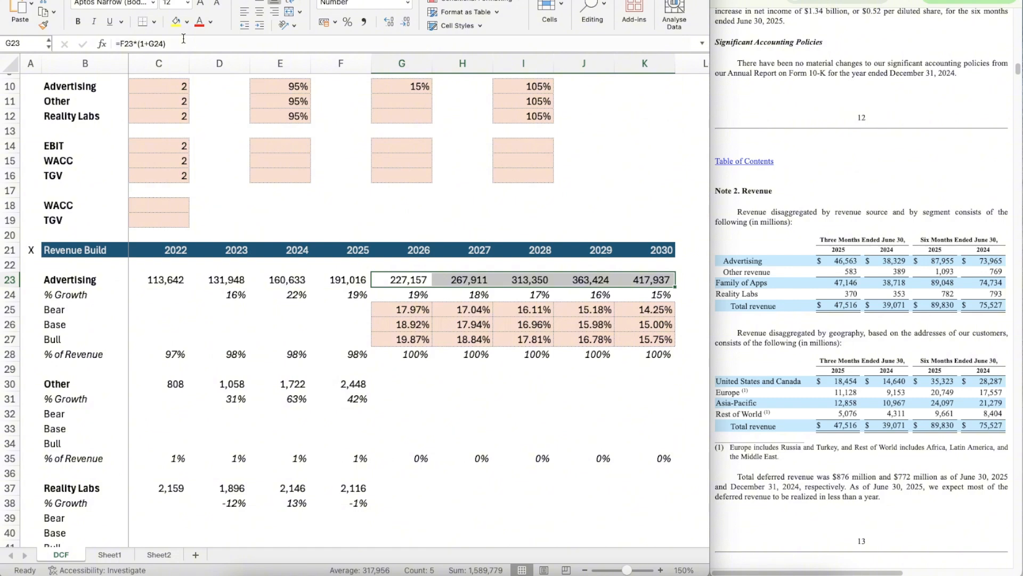
# Step: Test the Bear case by setting Advertising's scenario selector in C10 to 1
pyautogui.doubleClick(400, 206)
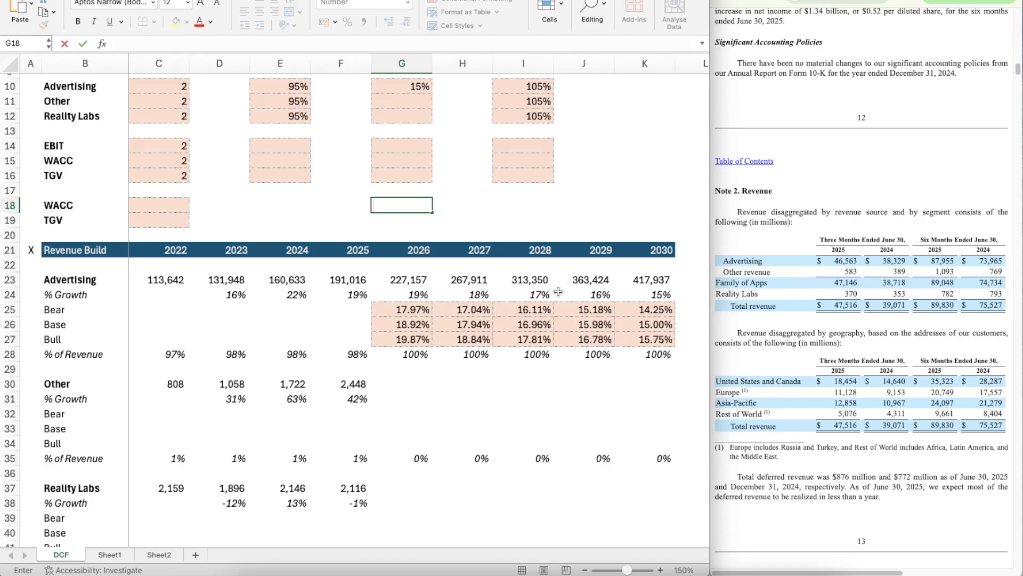
pyautogui.click(152, 87)
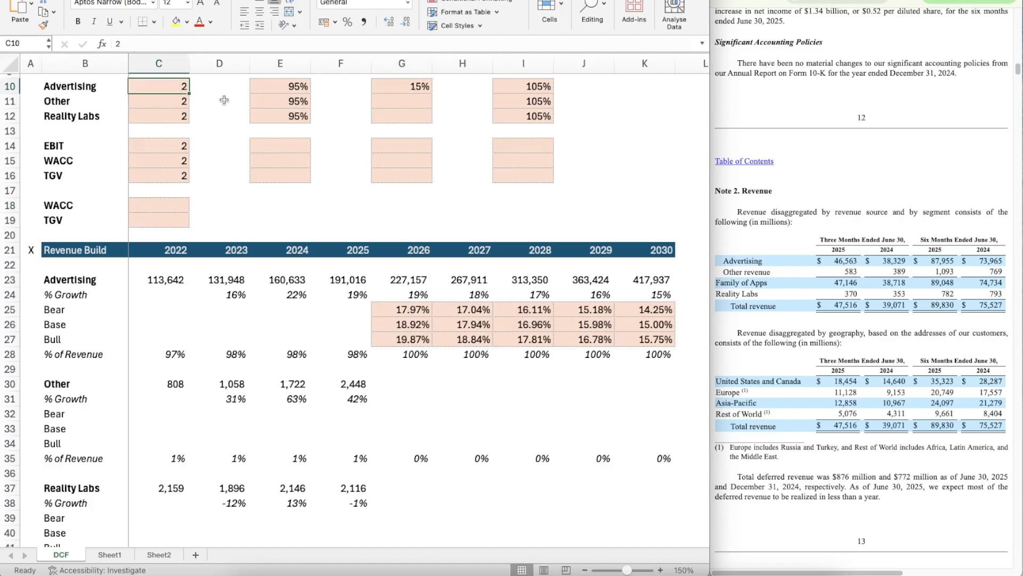
pyautogui.write('1')
pyautogui.press('Return')
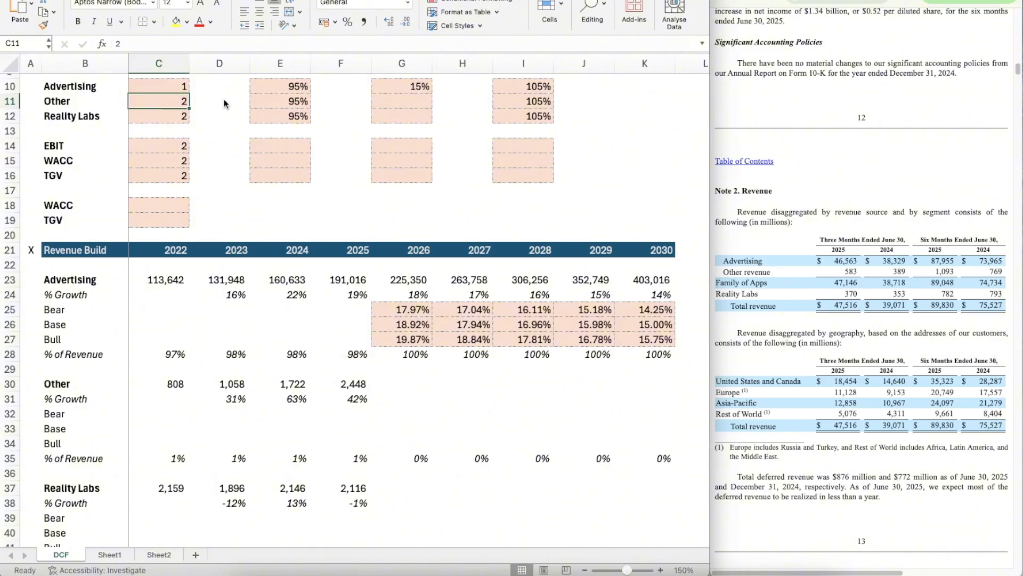
# Step: Test the Bull case by setting Advertising's scenario selector in C10 to 3
pyautogui.doubleClick(171, 85)
pyautogui.write('3')
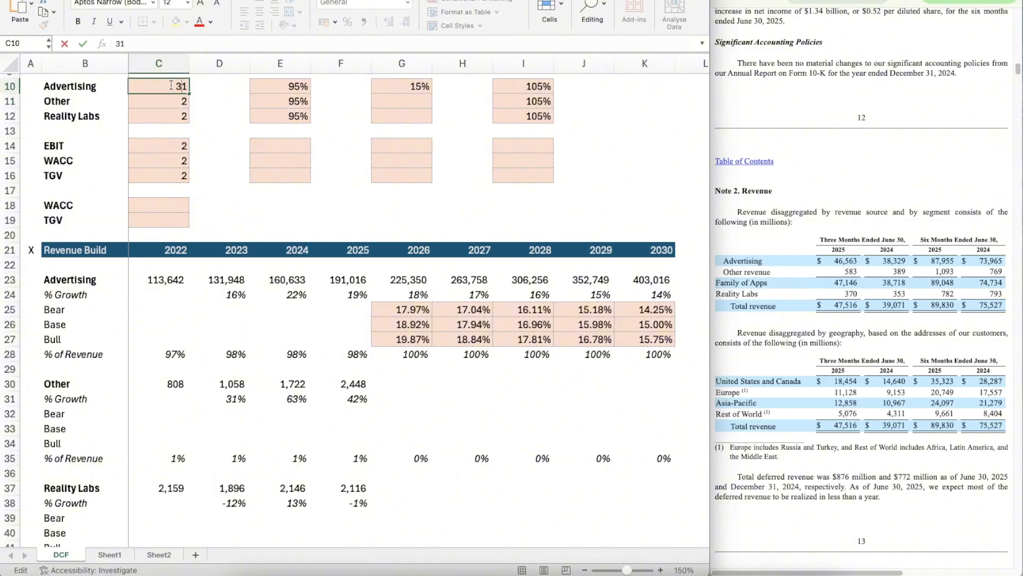
pyautogui.press('BackSpace')
pyautogui.write('3')
pyautogui.press('Return')
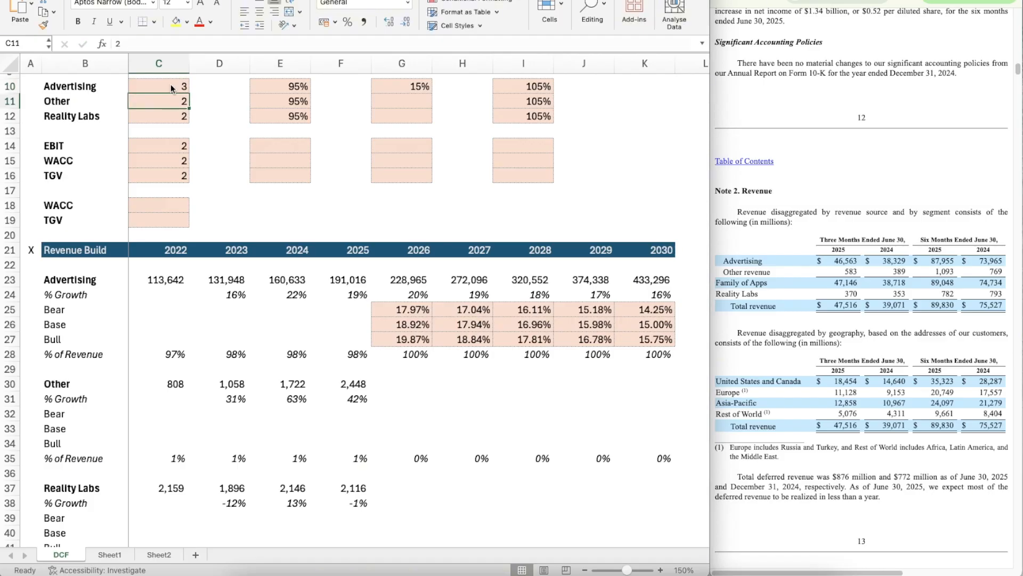
# Step: Restore Advertising's scenario selector in C10 to the Base case, 2
pyautogui.click(171, 85)
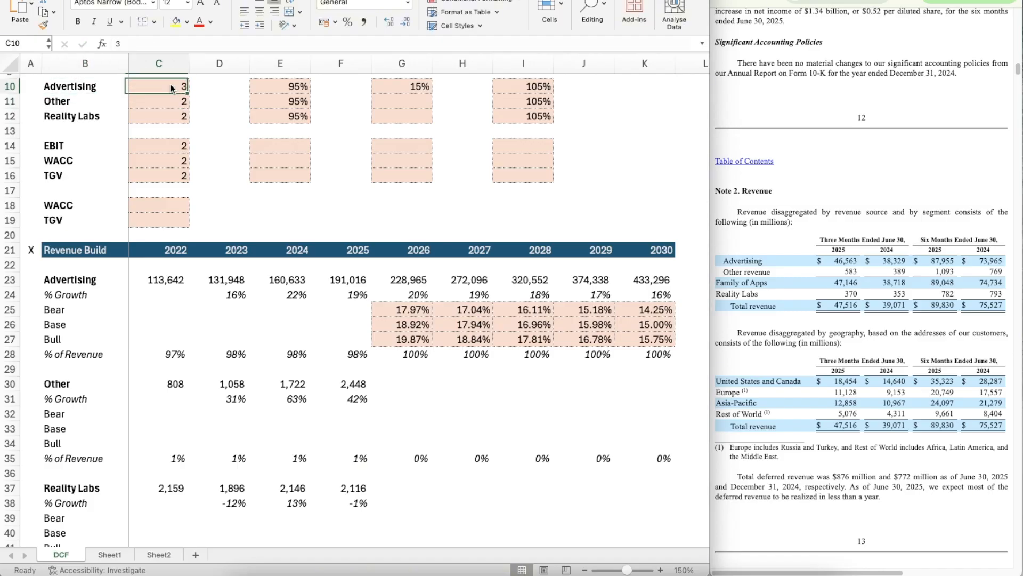
pyautogui.write('2')
pyautogui.press('Return')
pyautogui.press('Down')
pyautogui.press('Down')
pyautogui.press('Down')
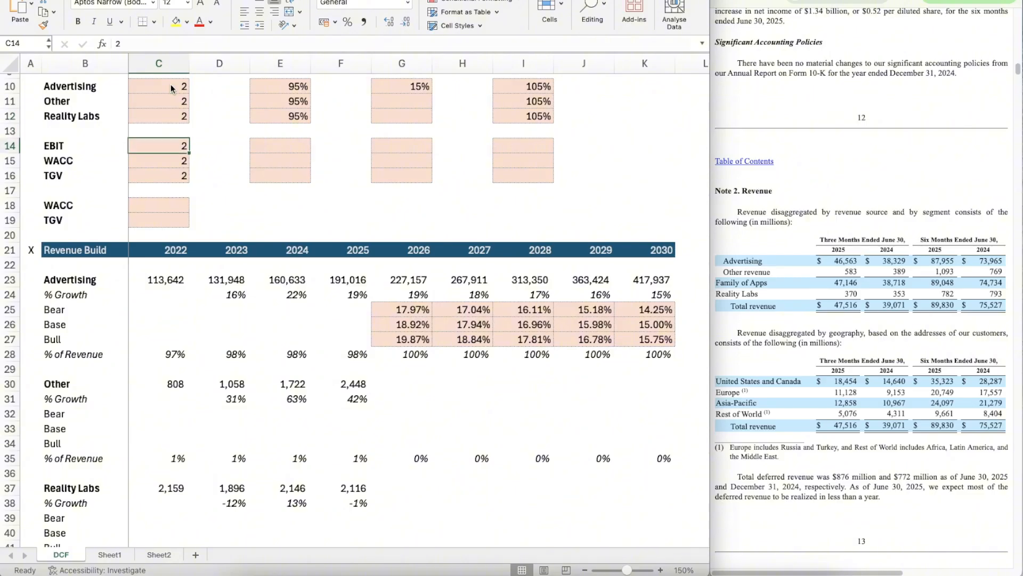
pyautogui.press('Right')
pyautogui.press('Right')
# Step: Copy Advertising's Bear, Base and Bull growth block G25:K27 into the Other segment's rows at G32:K34
pyautogui.scroll(-1, 400, 353)
pyautogui.scroll(-1, 400, 353)
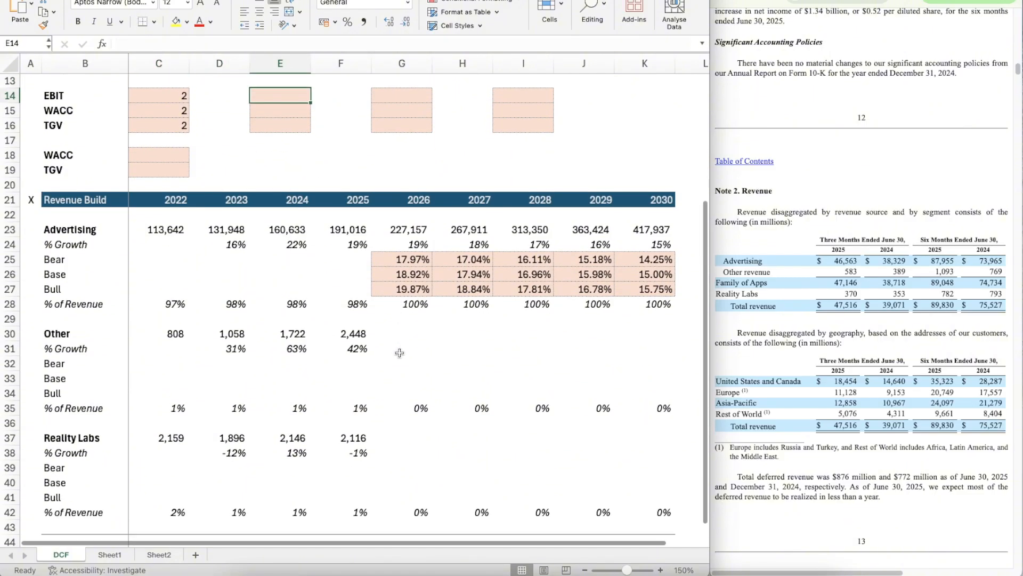
pyautogui.scroll(2, 400, 353)
pyautogui.click(390, 295)
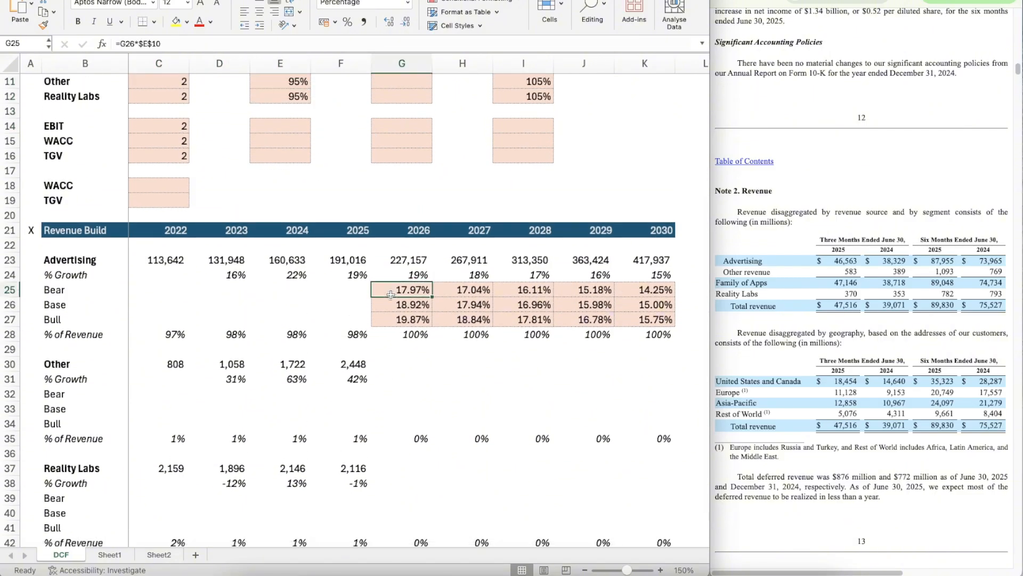
pyautogui.moveTo(391, 295); pyautogui.dragTo(645, 319)
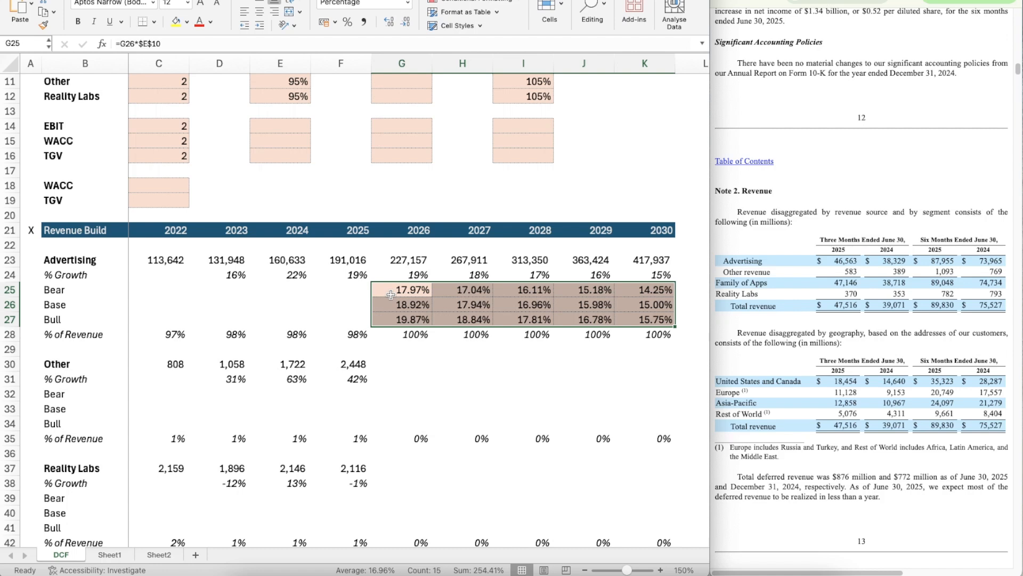
pyautogui.hotkey('ctrl', 'c')
pyautogui.press('Down')
pyautogui.press('Down')
pyautogui.press('Down')
pyautogui.press('Down')
pyautogui.press('Down')
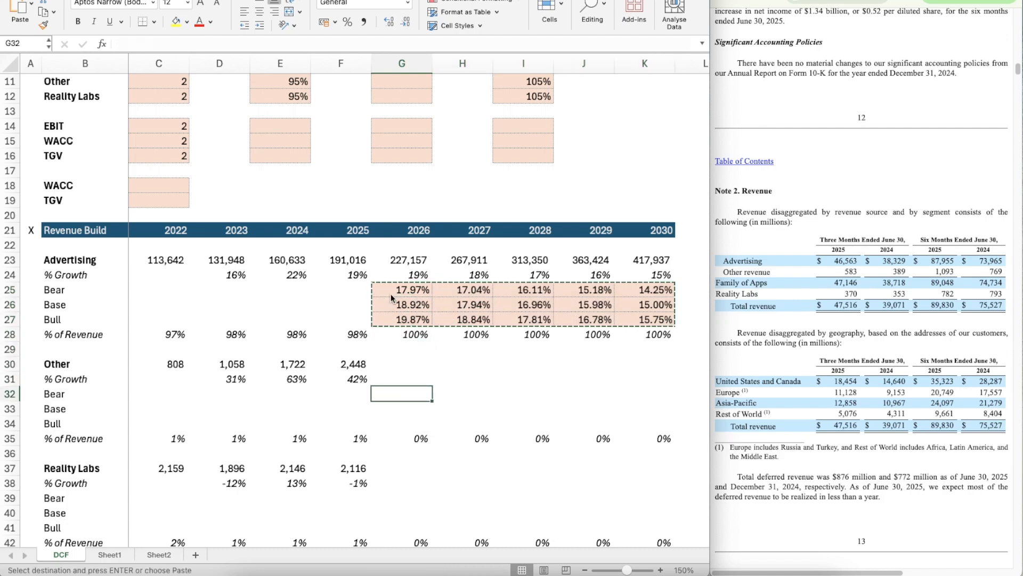
pyautogui.hotkey('ctrl', 'v')
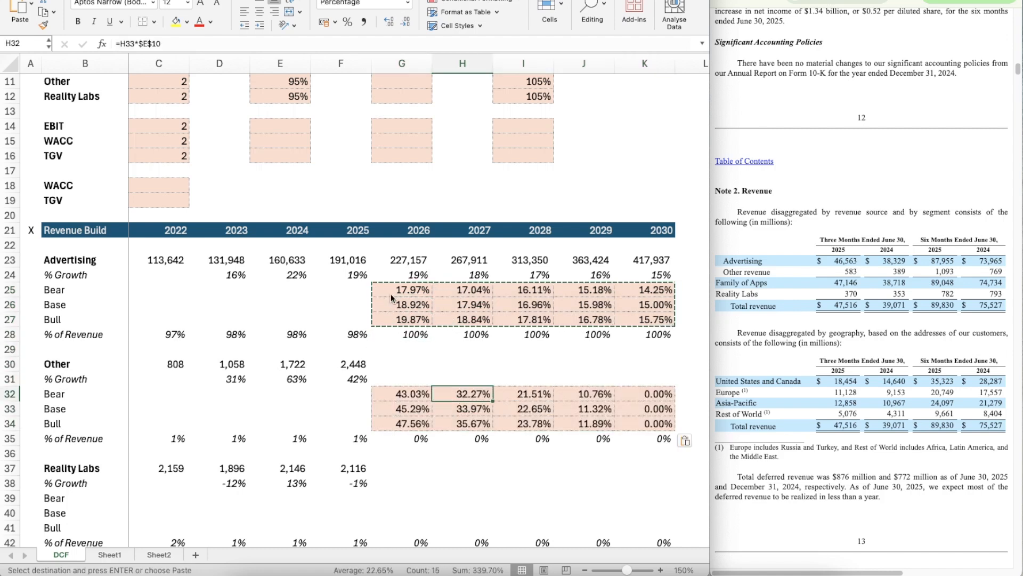
# Step: Set the Other segment's Base growth assumption in G11 to 10%
pyautogui.scroll(1, 467, 237)
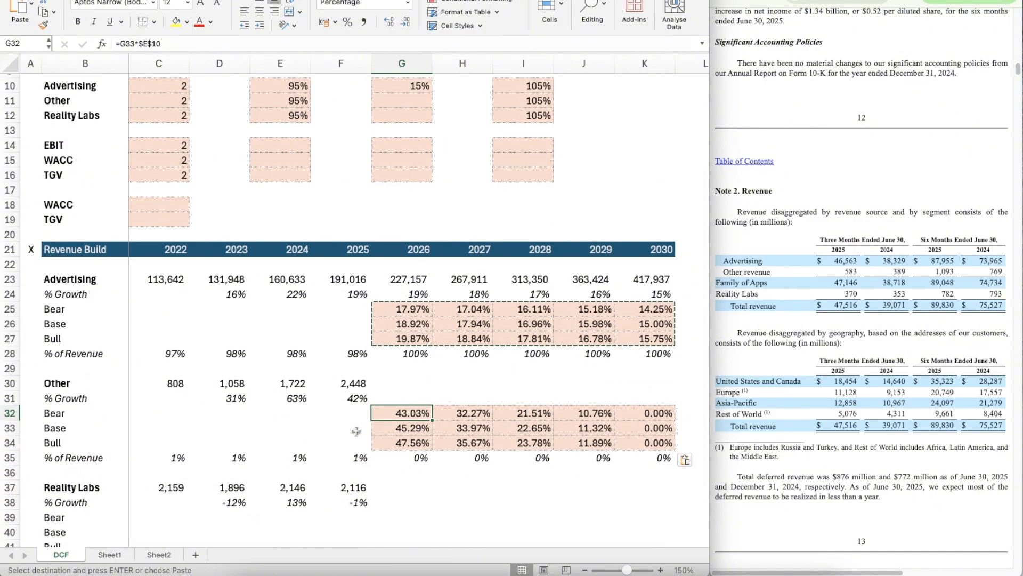
pyautogui.click(403, 97)
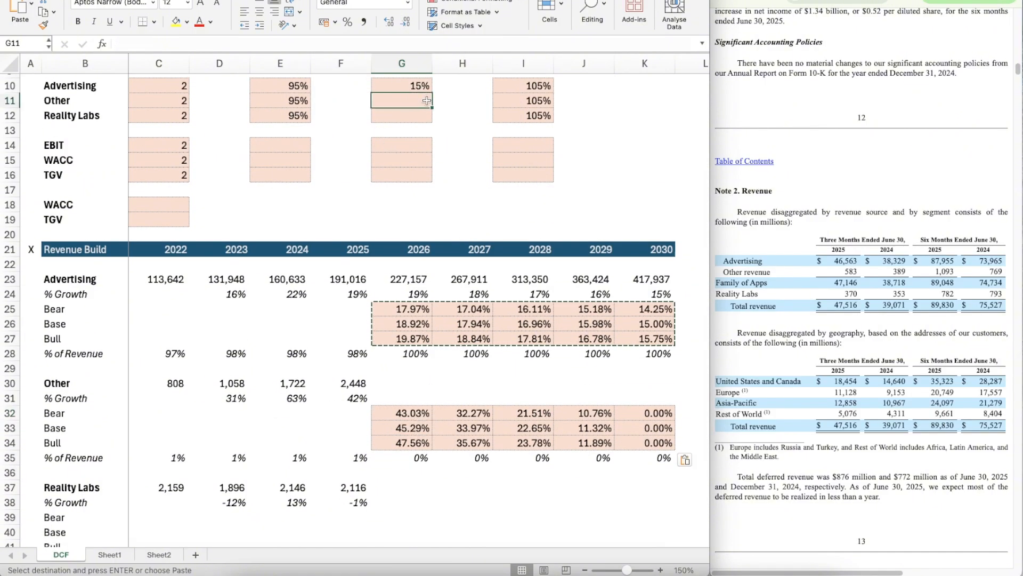
pyautogui.write('10')
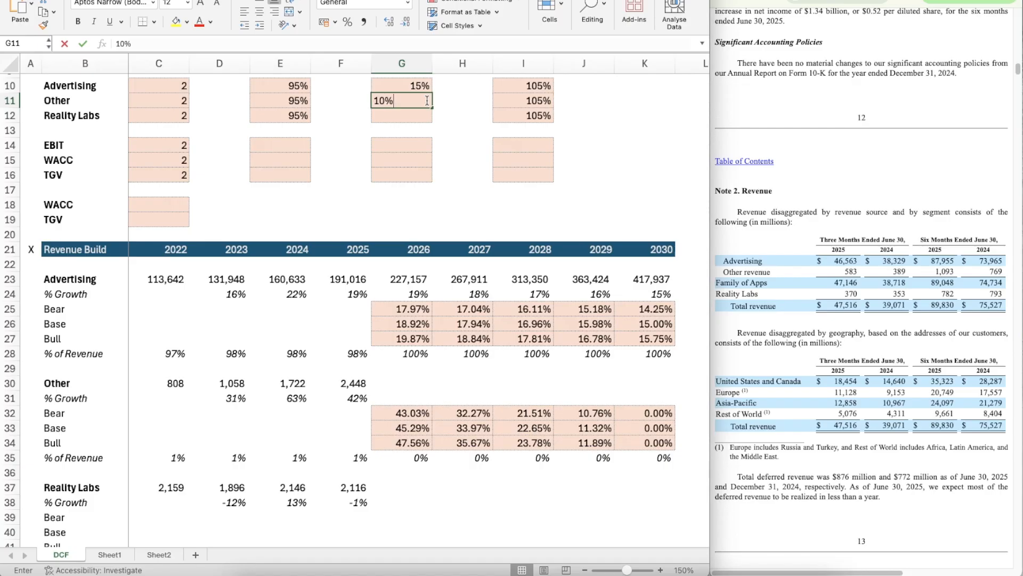
pyautogui.press('Return')
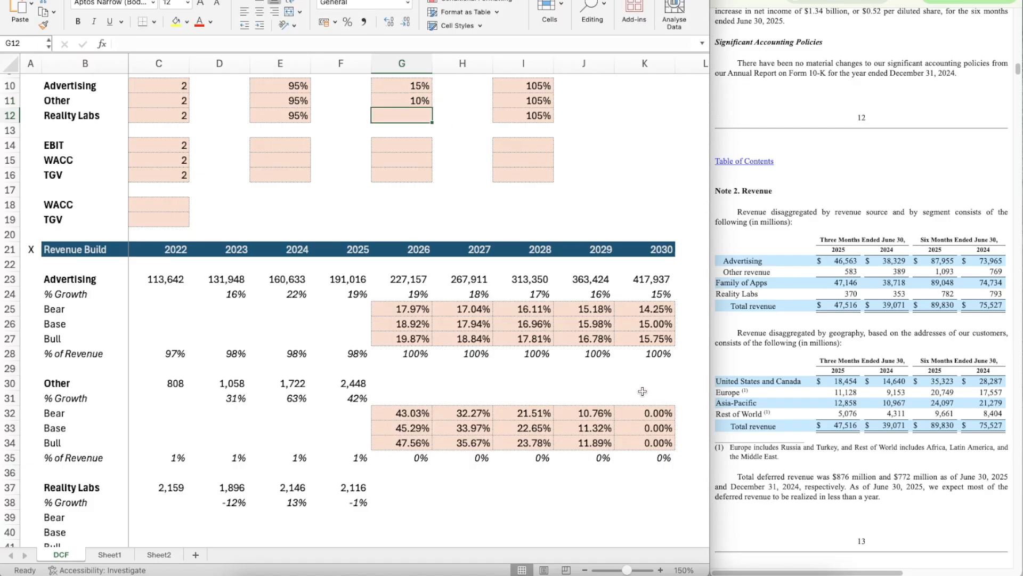
# Step: Link Other's 2030 Base growth in K33 to its assumption with =G11
pyautogui.click(636, 426)
pyautogui.doubleClick(636, 426)
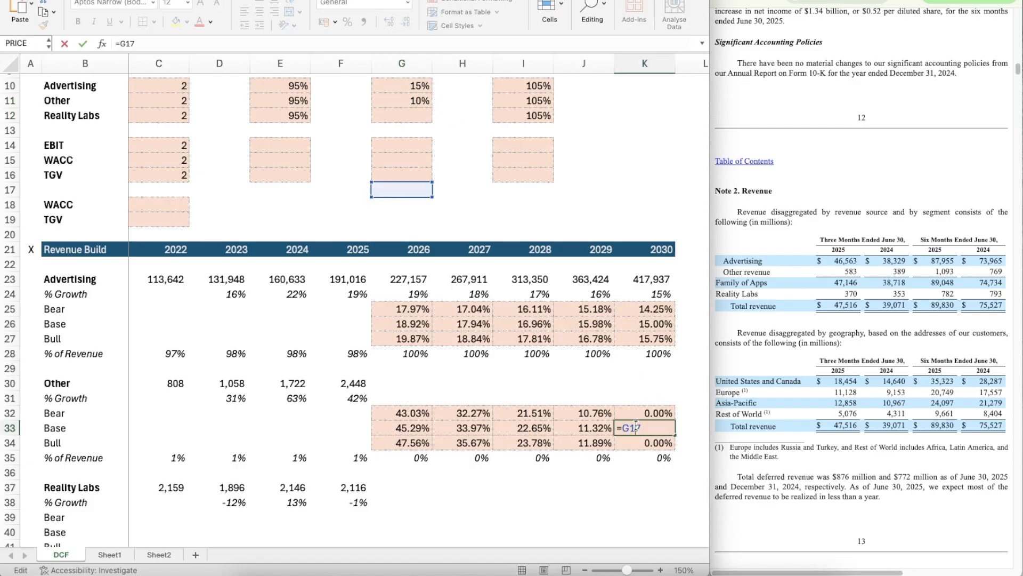
pyautogui.press('BackSpace')
pyautogui.write('1')
pyautogui.press('Return')
# Step: Try to repoint Other's 2026 Bear growth formula in G32 and copy it across through K32
pyautogui.press('Left')
pyautogui.press('Left')
pyautogui.press('Left')
pyautogui.press('Left')
pyautogui.press('Up')
pyautogui.press('Up')
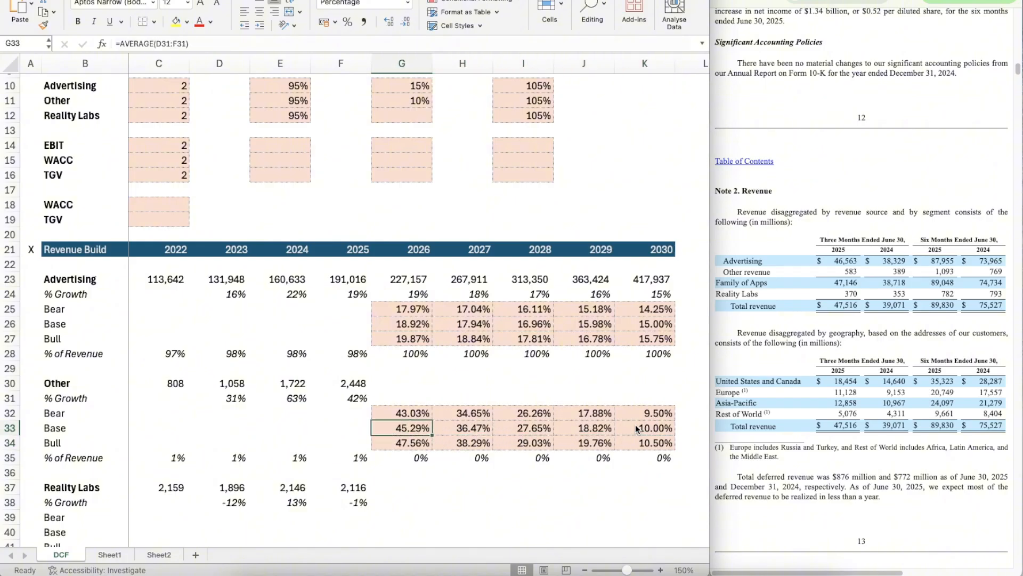
pyautogui.doubleClick(159, 43)
pyautogui.press('Escape')
pyautogui.press('Up')
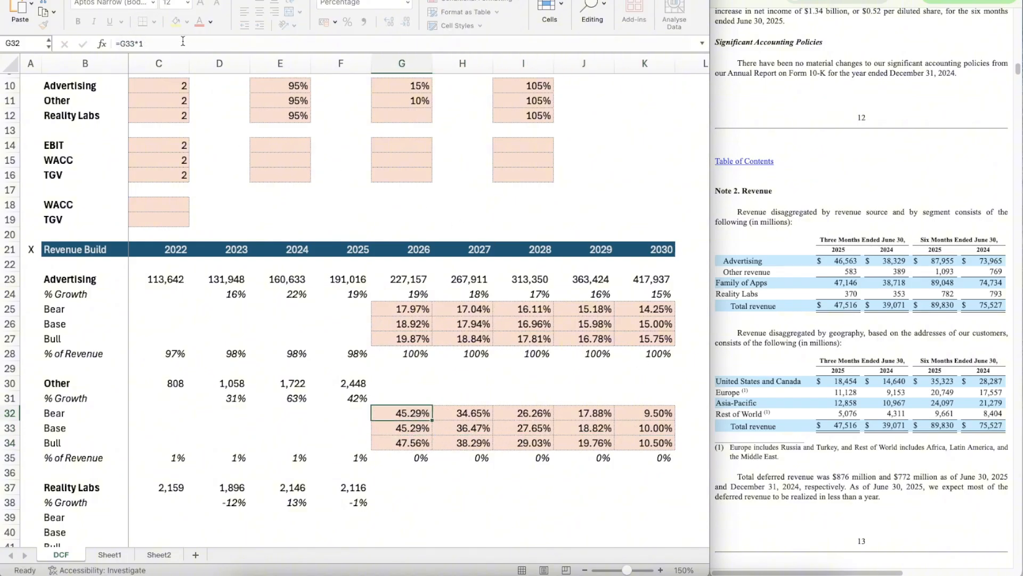
pyautogui.hotkey('ctrl', 'c')
pyautogui.hotkey('shift', 'Right')
pyautogui.hotkey('shift', 'Right')
pyautogui.hotkey('shift', 'Right')
pyautogui.hotkey('shift', 'Right')
pyautogui.press('super+v')
pyautogui.press('Down')
pyautogui.press('Down')
pyautogui.press('Down')
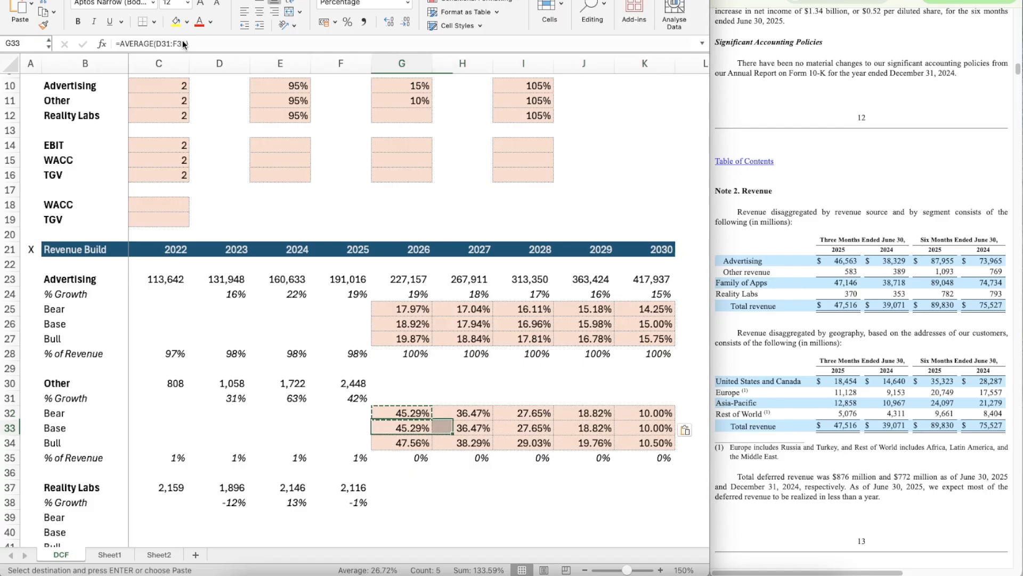
pyautogui.press('Up')
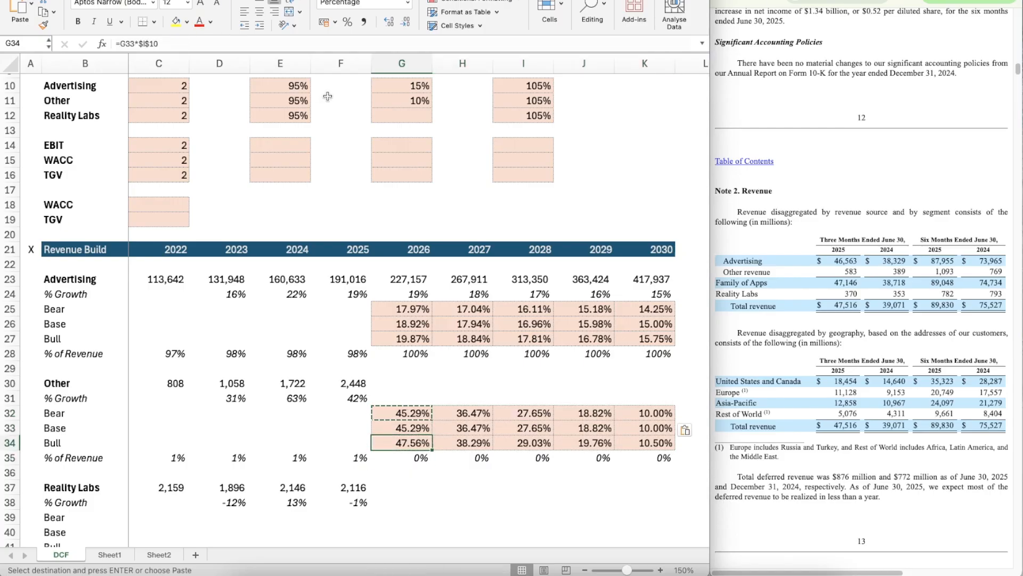
# Step: Set Other's 2026 Bear growth in G32 to =G33*$E$11 and copy the formula across through K32
pyautogui.click(398, 412)
pyautogui.click(154, 43)
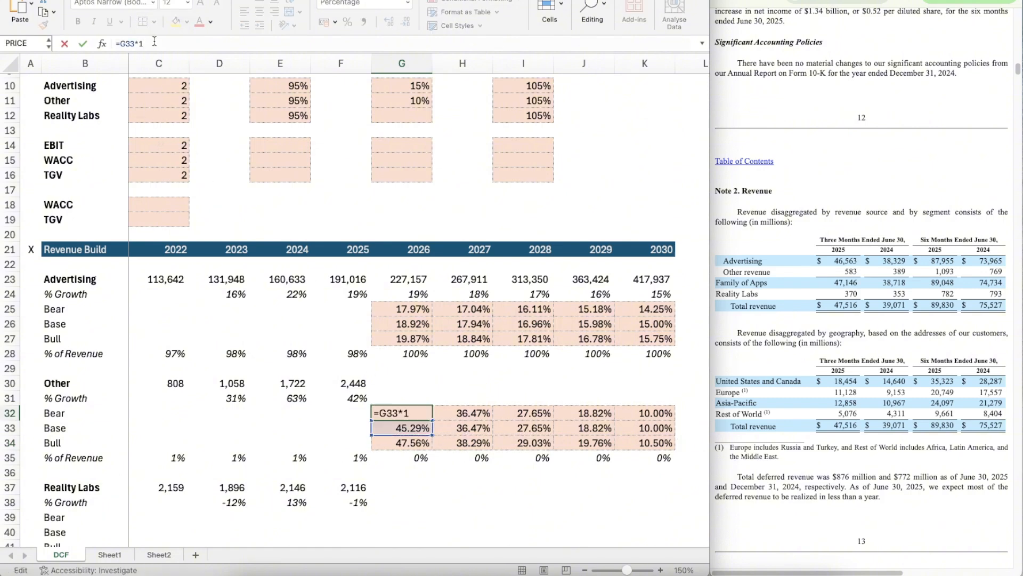
pyautogui.write('e')
pyautogui.press('BackSpace')
pyautogui.write('$E$11')
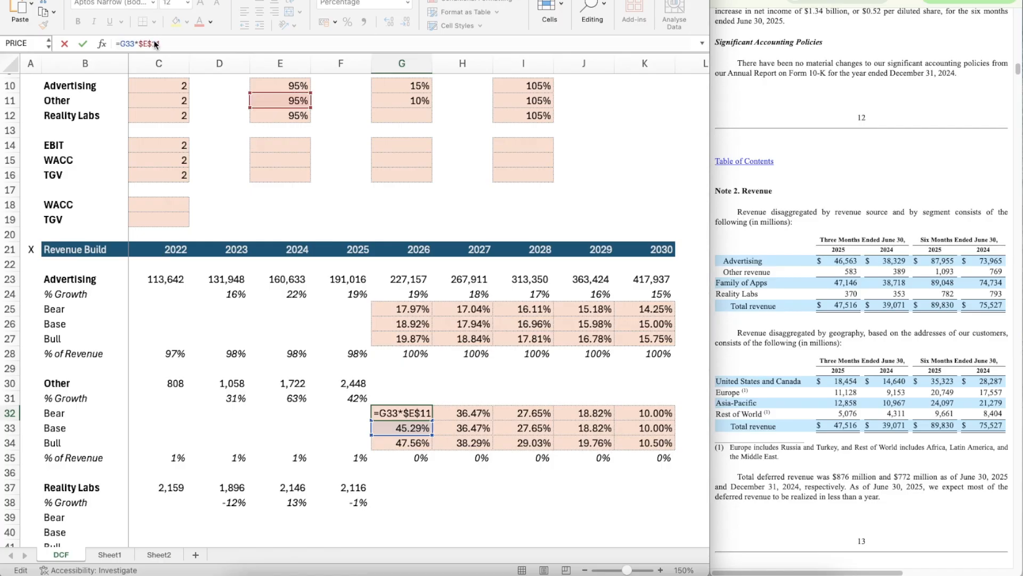
pyautogui.hotkey('ctrl', 'Return')
pyautogui.hotkey('ctrl', 'c')
pyautogui.hotkey('shift', 'Right')
pyautogui.hotkey('shift', 'Right')
pyautogui.hotkey('shift', 'Right')
pyautogui.hotkey('shift', 'Right')
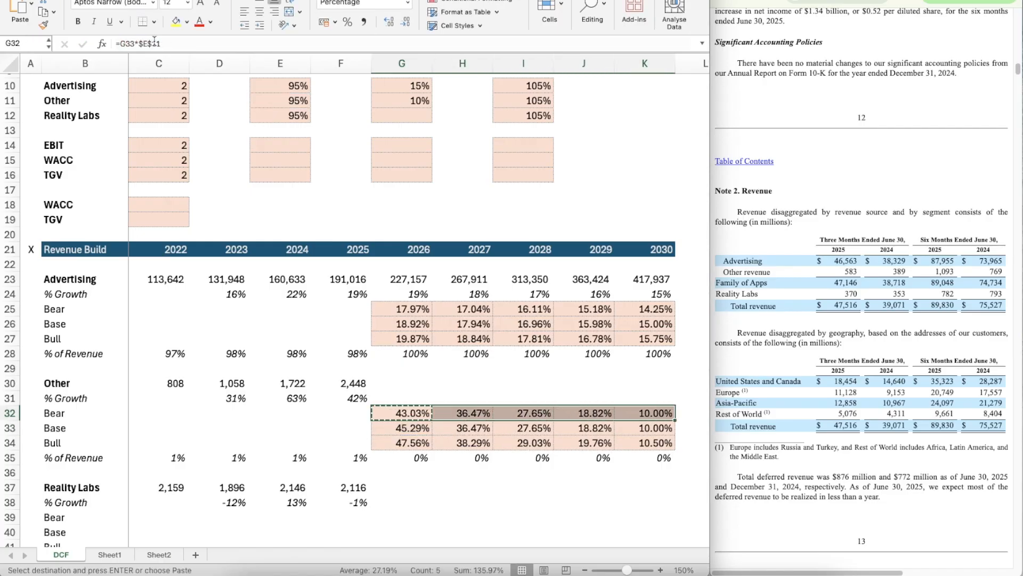
pyautogui.hotkey('ctrl', 'v')
# Step: Set Other's 2026 Bull growth in G34 to =G33*$I$11 and copy the formula across through K34
pyautogui.press('Down')
pyautogui.press('Down')
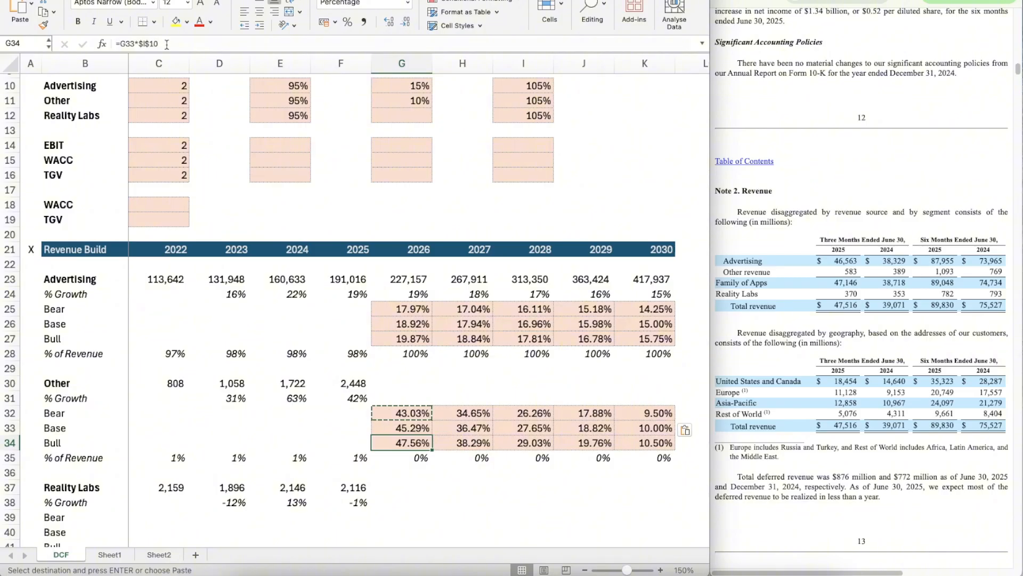
pyautogui.click(167, 45)
pyautogui.press('BackSpace')
pyautogui.write('1')
pyautogui.press('Return')
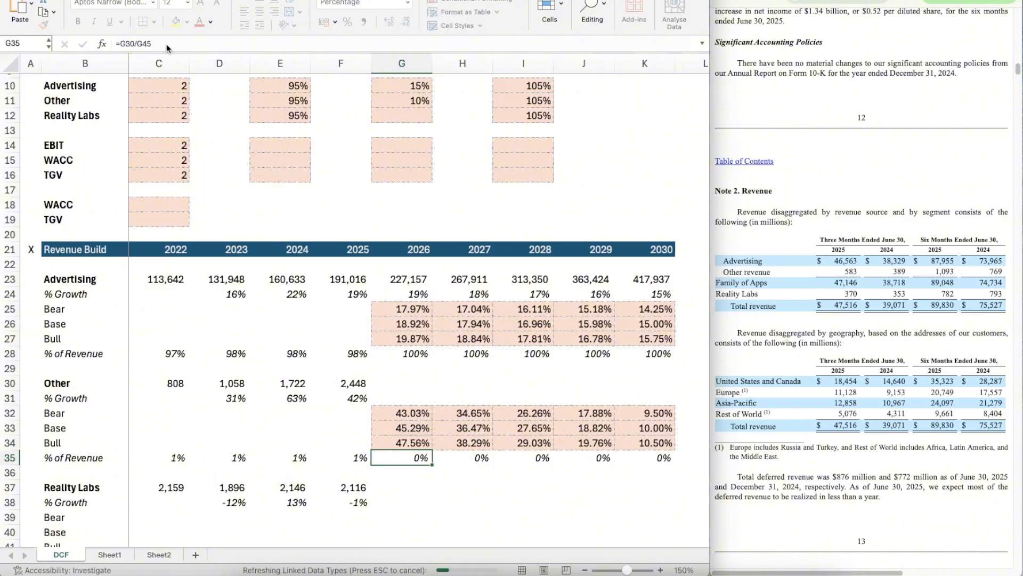
pyautogui.press('Up')
pyautogui.hotkey('ctrl', 'c')
pyautogui.hotkey('shift', 'Right')
pyautogui.hotkey('shift', 'Right')
pyautogui.hotkey('shift', 'Right')
pyautogui.hotkey('shift', 'Right')
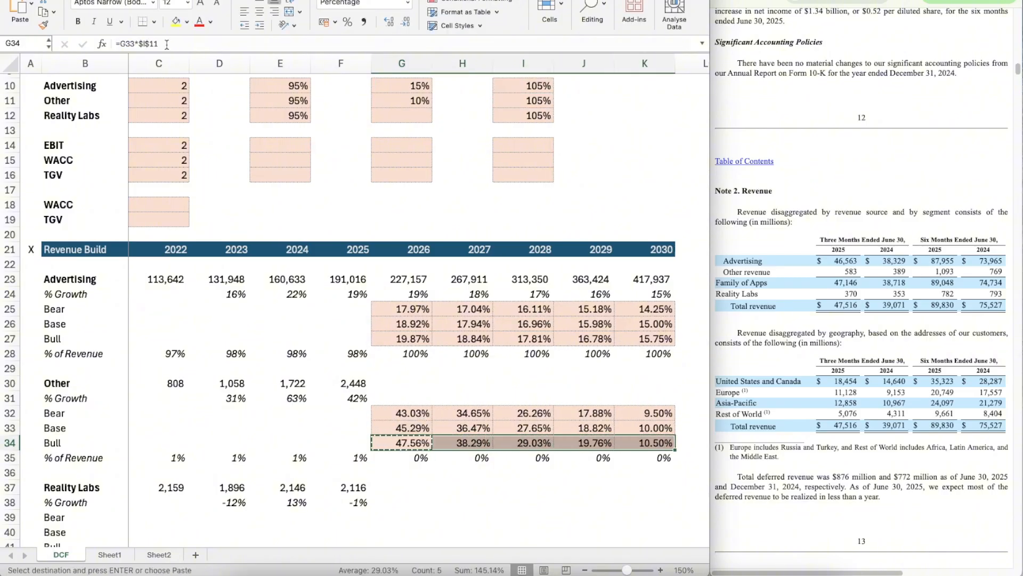
pyautogui.hotkey('ctrl', 'v')
# Step: Copy Advertising's 2026 % Growth OFFSET formula from G24 into Other's 2026 % Growth cell, G31
pyautogui.press('Up')
pyautogui.press('Up')
pyautogui.press('Up')
pyautogui.press('Up')
pyautogui.press('Up')
pyautogui.press('Up')
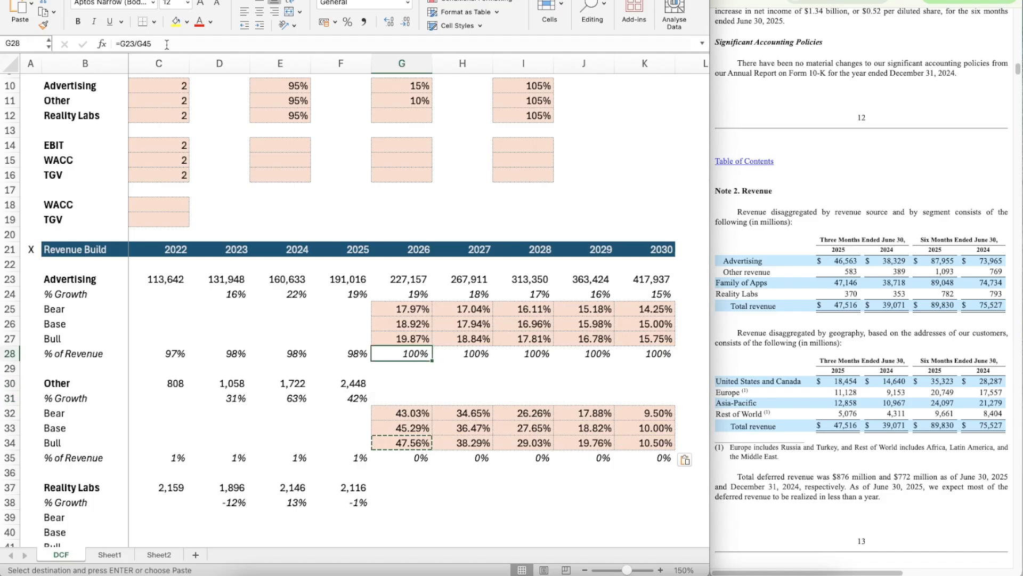
pyautogui.press('Up')
pyautogui.press('Up')
pyautogui.press('Up')
pyautogui.press('Up')
pyautogui.hotkey('ctrl', 'c')
pyautogui.press('Down')
pyautogui.press('Down')
pyautogui.press('Down')
pyautogui.press('Down')
pyautogui.press('Down')
pyautogui.press('Down')
pyautogui.press('Down')
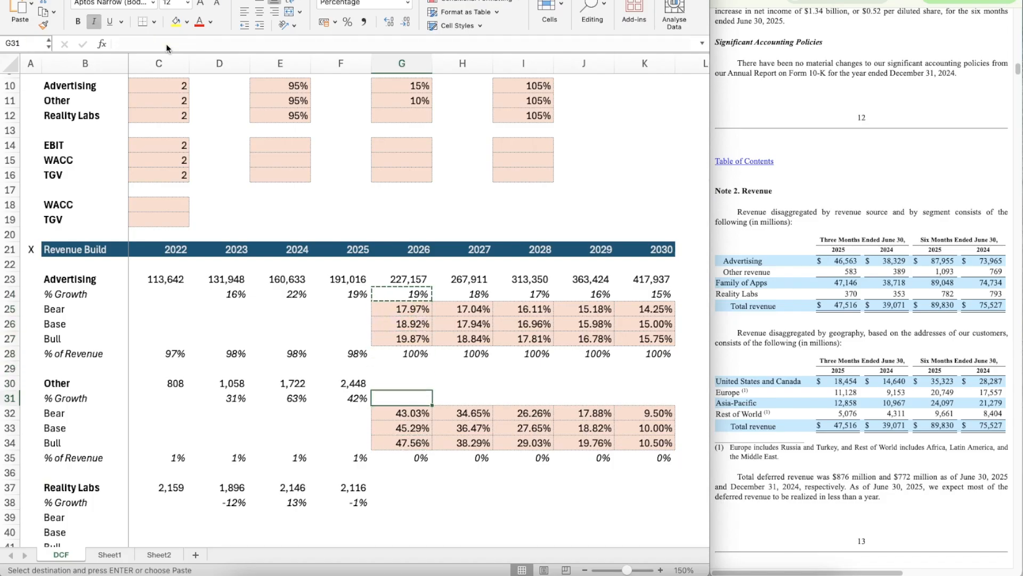
pyautogui.hotkey('ctrl', 'v')
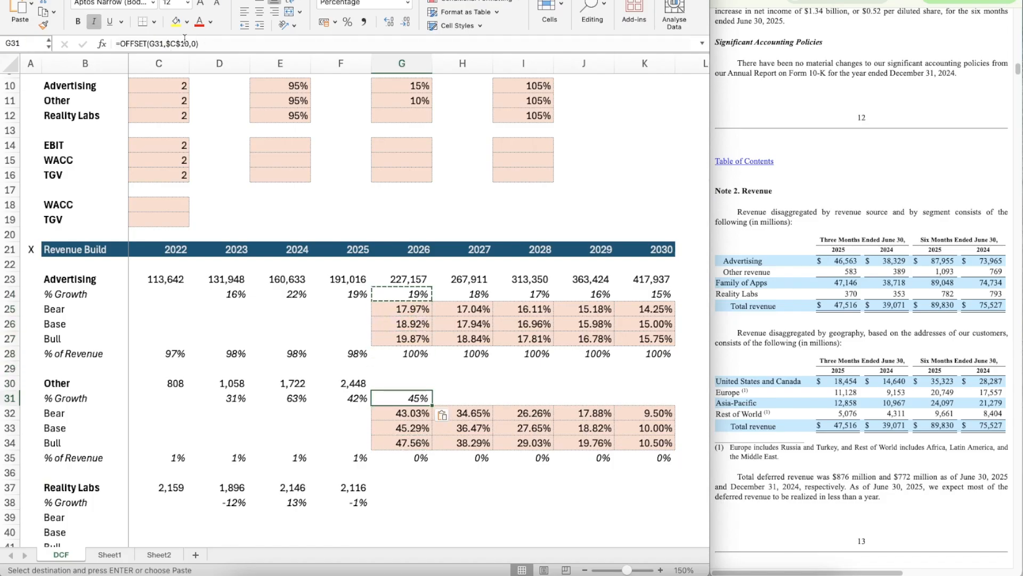
# Step: Change G31 to =OFFSET(G31,$C$11,0) so it uses Other's switch, and copy it across through K31
pyautogui.click(187, 44)
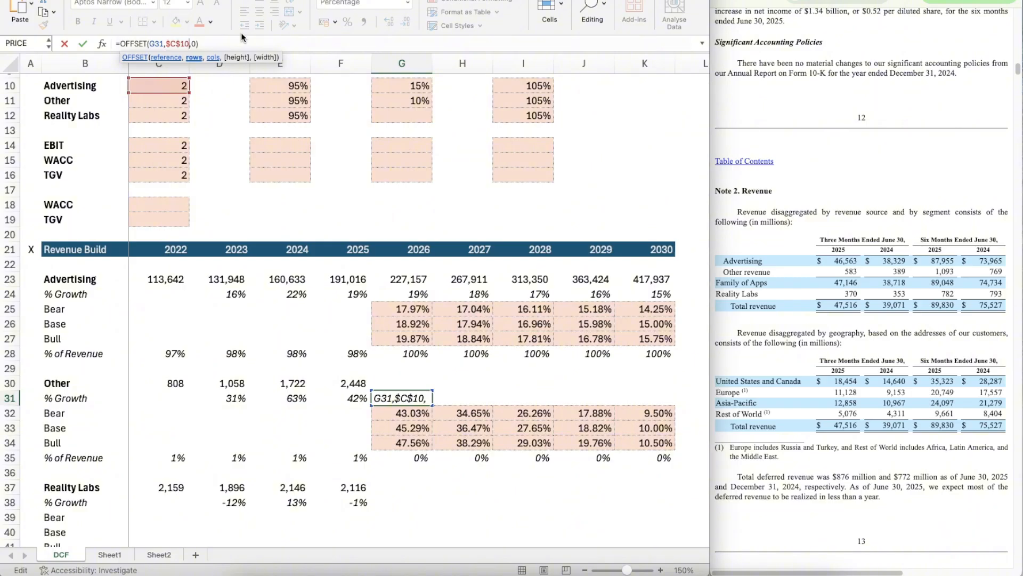
pyautogui.press('BackSpace')
pyautogui.write('1')
pyautogui.hotkey('ctrl', 'Return')
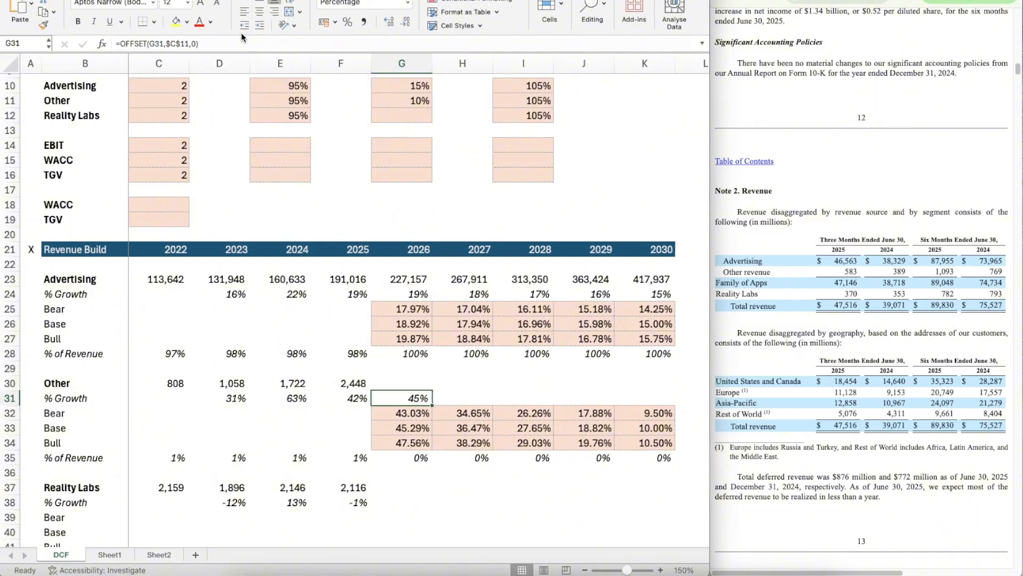
pyautogui.hotkey('ctrl', 'c')
pyautogui.hotkey('shift', 'Right')
pyautogui.hotkey('shift', 'Right')
pyautogui.hotkey('shift', 'Right')
pyautogui.hotkey('shift', 'Right')
pyautogui.hotkey('ctrl', 'v')
# Step: Copy Advertising's 2026 revenue formula from G23 into Other's 2026–2030 revenue cells, G30:K30
pyautogui.press('Up')
pyautogui.press('Up')
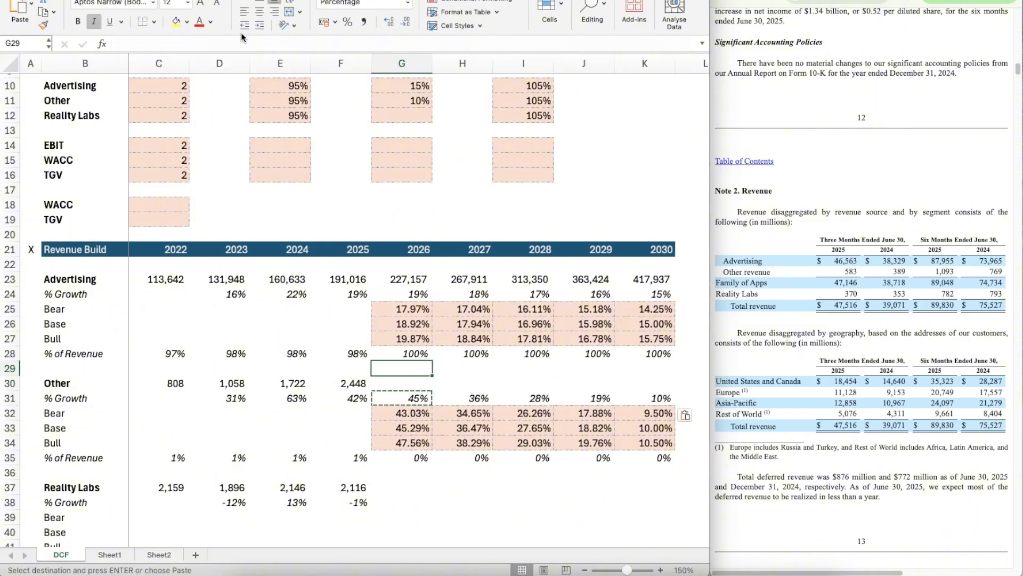
pyautogui.press('Up')
pyautogui.press('Up')
pyautogui.press('Up')
pyautogui.press('Up')
pyautogui.press('Up')
pyautogui.press('Up')
pyautogui.hotkey('ctrl', 'c')
pyautogui.press('Down')
pyautogui.press('Down')
pyautogui.press('Down')
pyautogui.press('Down')
pyautogui.press('Down')
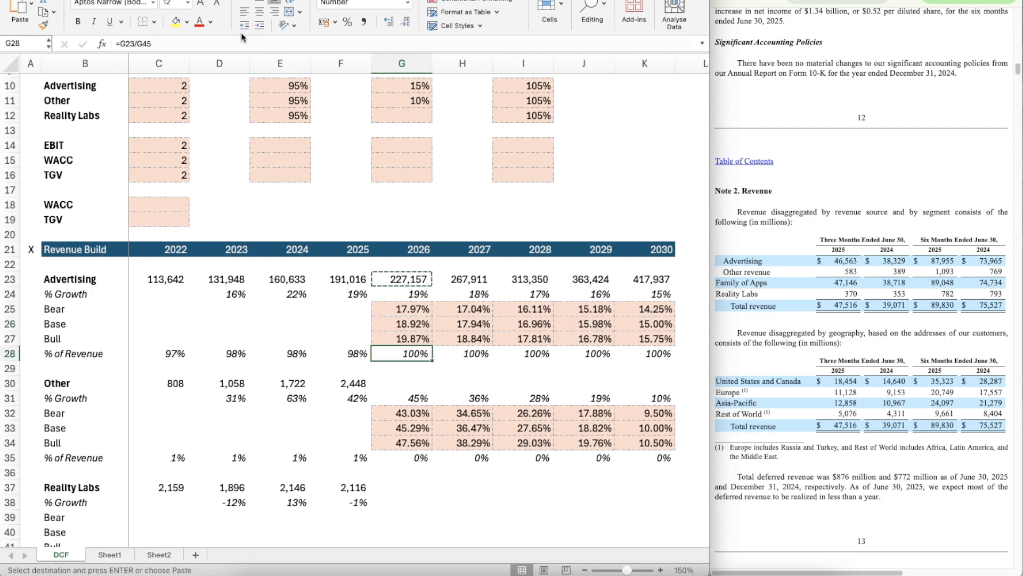
pyautogui.press('Down')
pyautogui.press('Down')
pyautogui.press('Down')
pyautogui.press('Up')
pyautogui.hotkey('shift', 'Right')
pyautogui.hotkey('shift', 'Right')
pyautogui.hotkey('shift', 'Right')
pyautogui.hotkey('shift', 'Right')
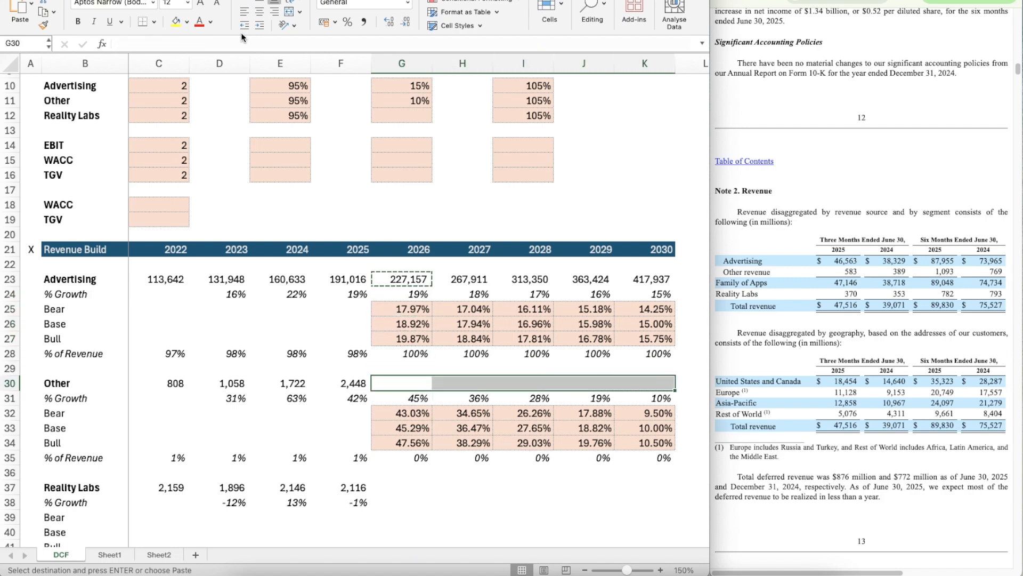
pyautogui.hotkey('ctrl', 'v')
pyautogui.press('Escape')
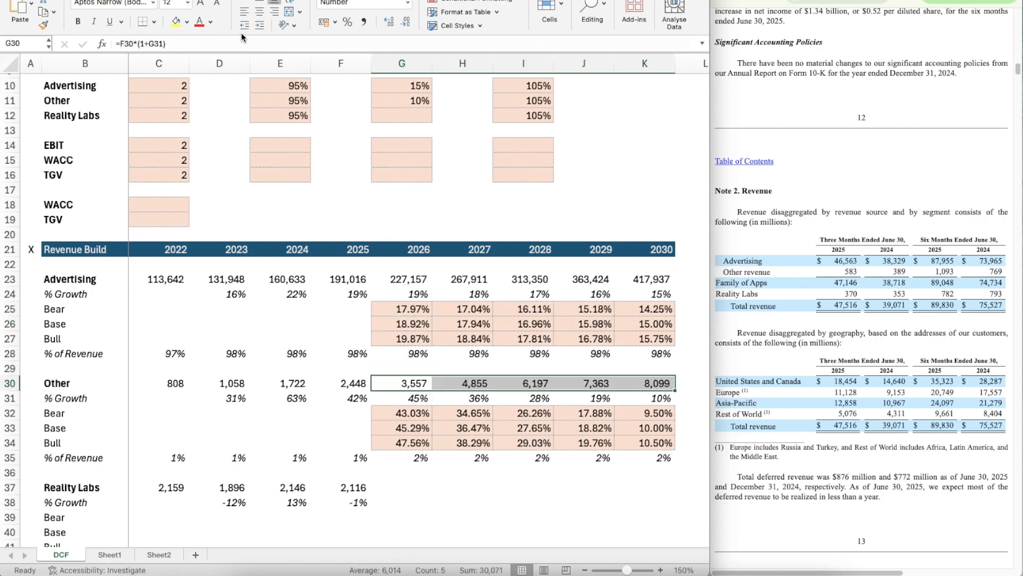
# Step: Copy Other's Bear, Base and Bull growth block G32:K34 into the Reality Labs rows at G39:K41
pyautogui.scroll(-3, 370, 292)
pyautogui.click(415, 450)
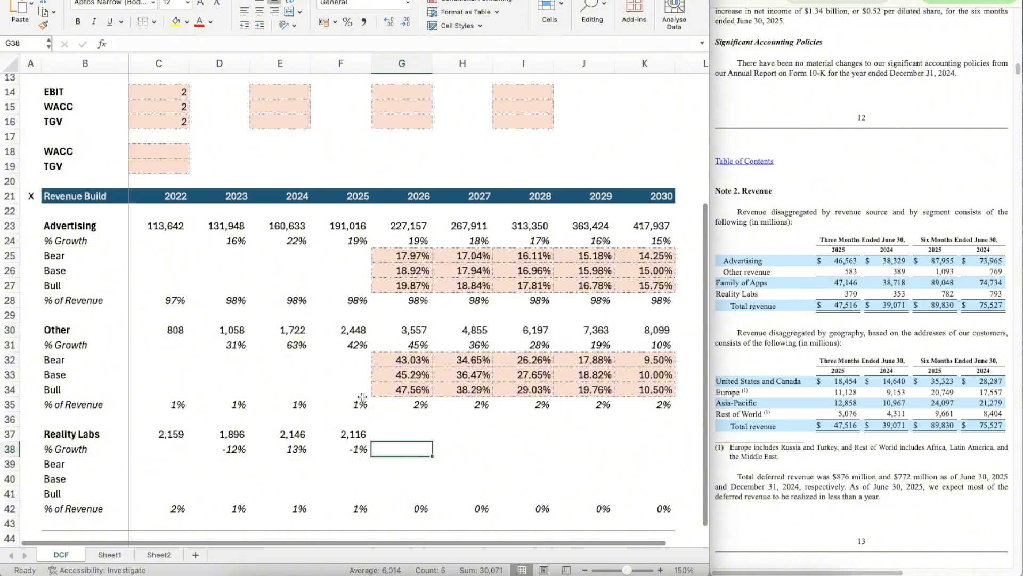
pyautogui.scroll(-2, 520, 438)
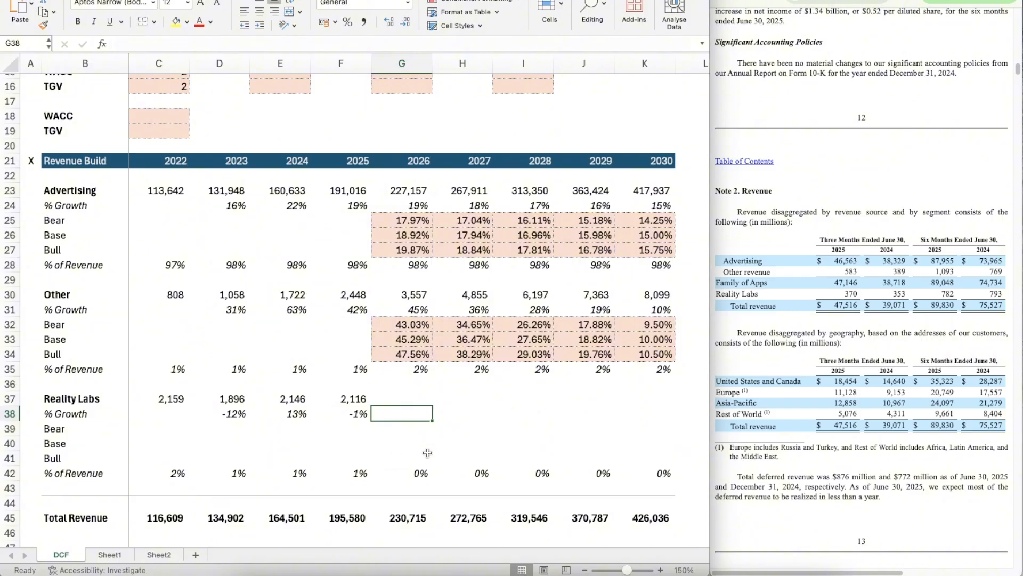
pyautogui.press('Up')
pyautogui.press('Up')
pyautogui.press('Up')
pyautogui.press('Up')
pyautogui.press('Up')
pyautogui.press('Up')
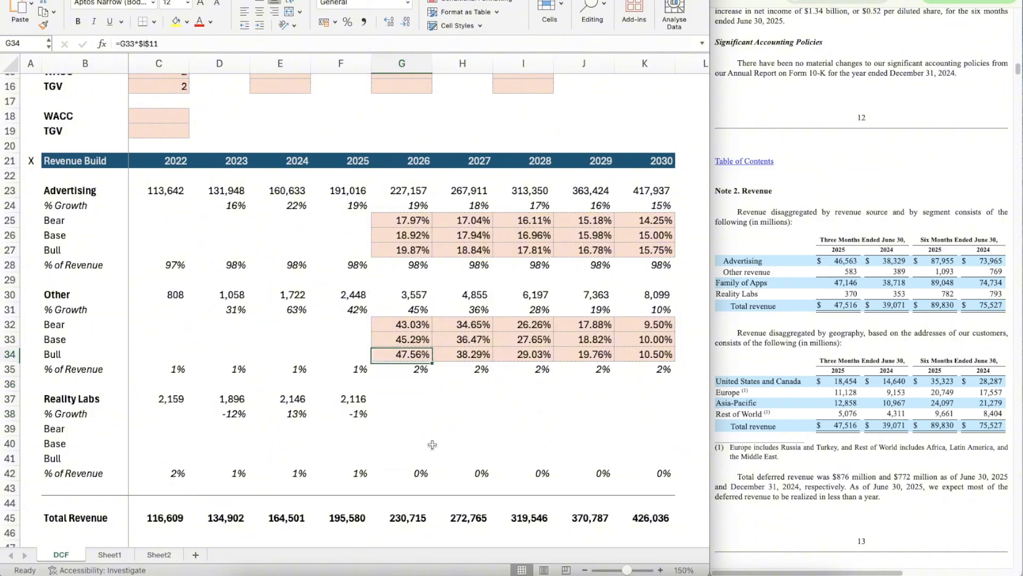
pyautogui.hotkey('shift', 'Down')
pyautogui.hotkey('shift', 'Down')
pyautogui.hotkey('shift', 'Right')
pyautogui.hotkey('shift', 'Right')
pyautogui.hotkey('shift', 'Right')
pyautogui.hotkey('shift', 'Right')
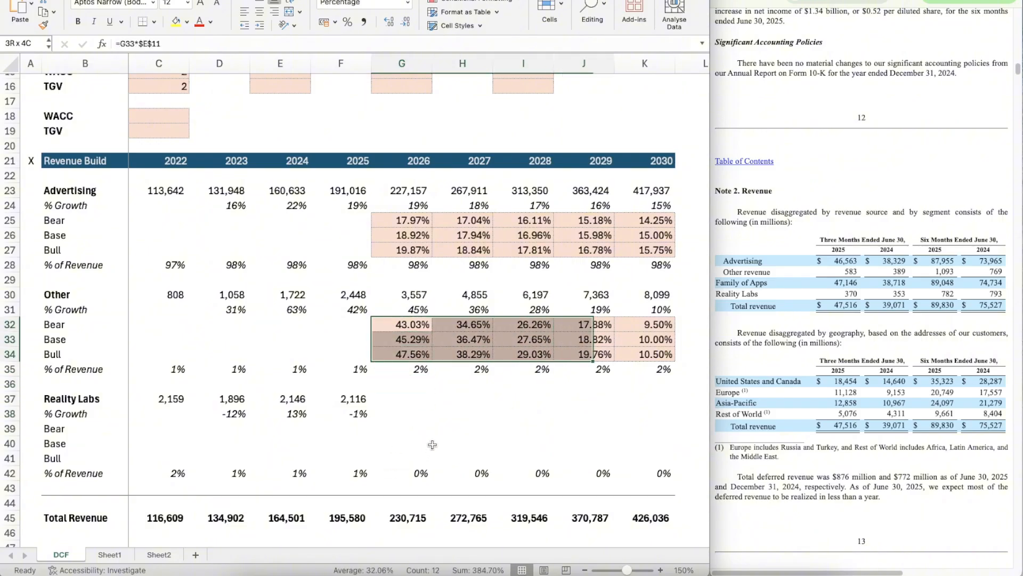
pyautogui.hotkey('ctrl', 'c')
pyautogui.press('Down')
pyautogui.press('Down')
pyautogui.press('Down')
pyautogui.press('Down')
pyautogui.press('Down')
pyautogui.press('Down')
pyautogui.press('Down')
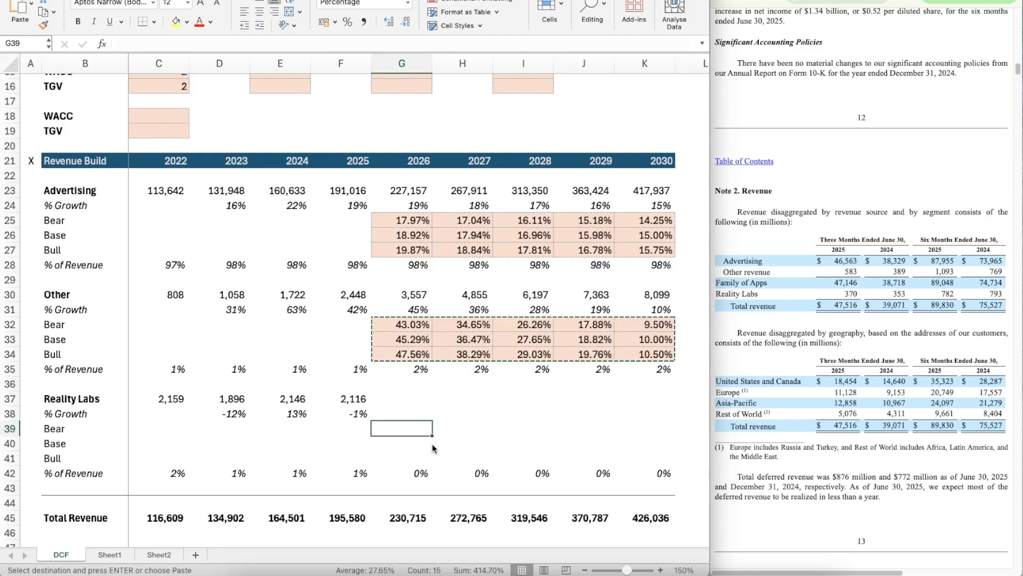
pyautogui.hotkey('ctrl', 'v')
pyautogui.press('Right')
pyautogui.press('Up')
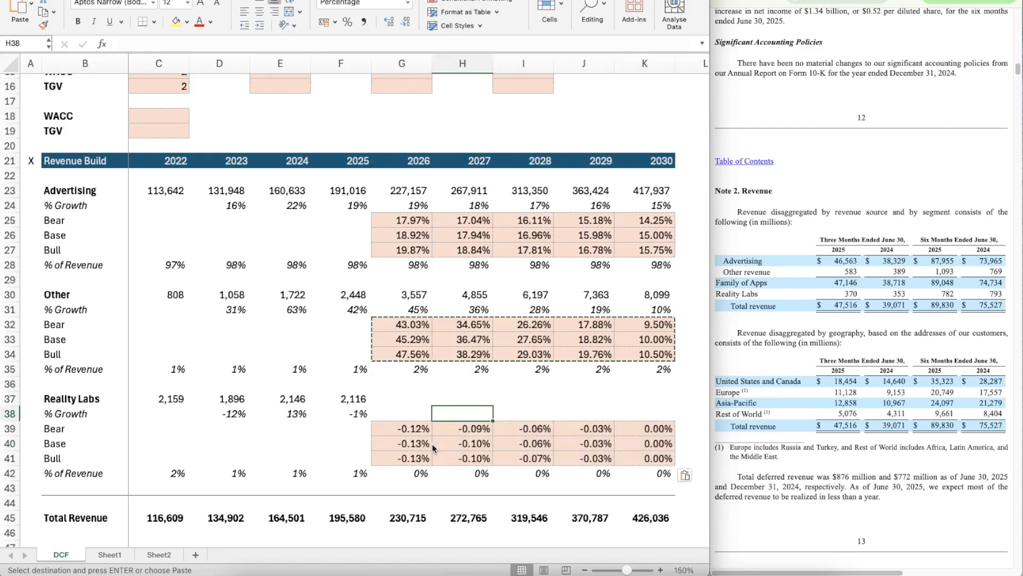
# Step: Set the Base growth assumption for Reality Labs in G12 to 5%
pyautogui.scroll(1, 405, 373)
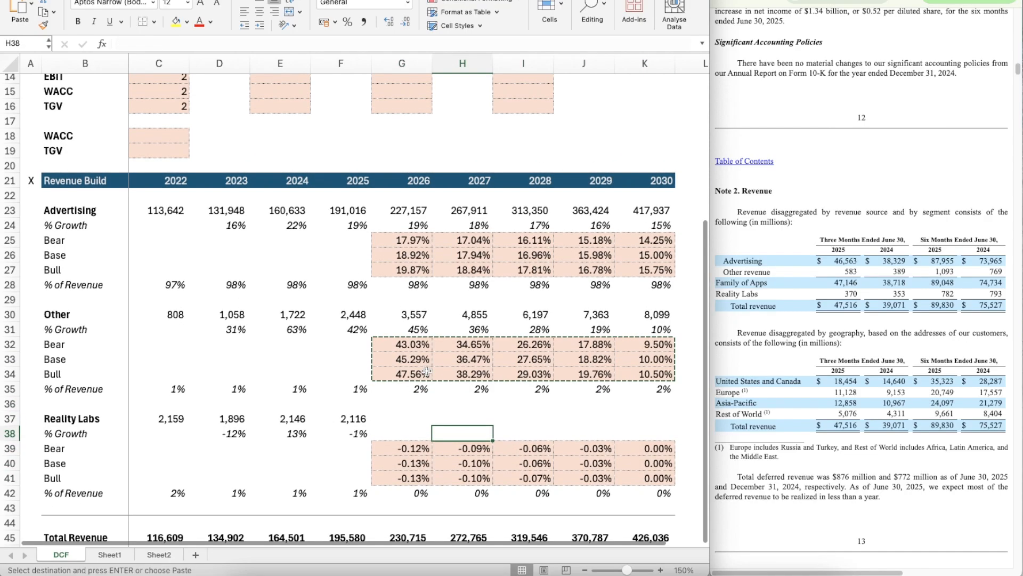
pyautogui.scroll(-2, 427, 371)
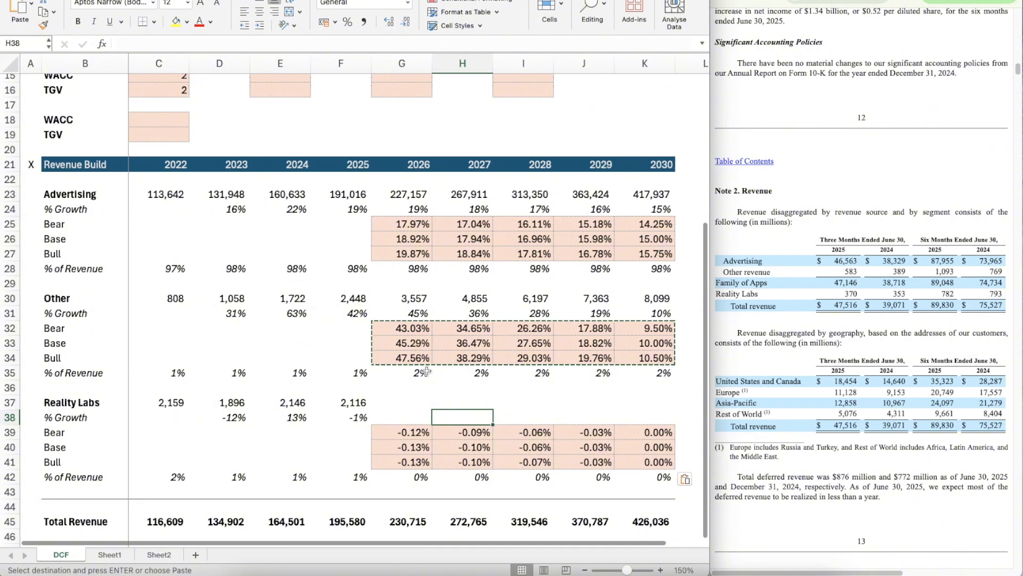
pyautogui.scroll(-1, 427, 372)
pyautogui.click(414, 380)
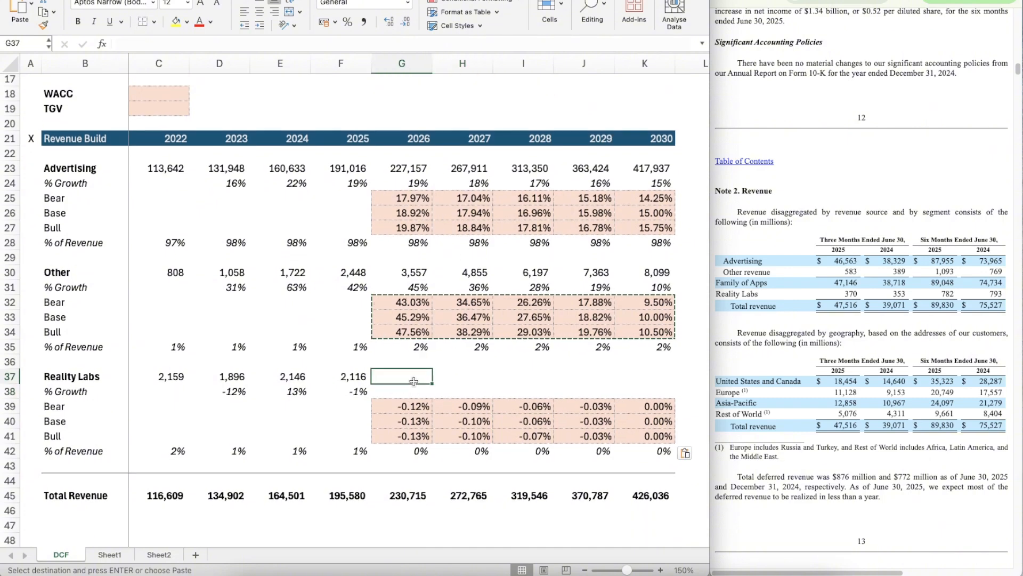
pyautogui.scroll(5, 414, 381)
pyautogui.scroll(-6, 414, 380)
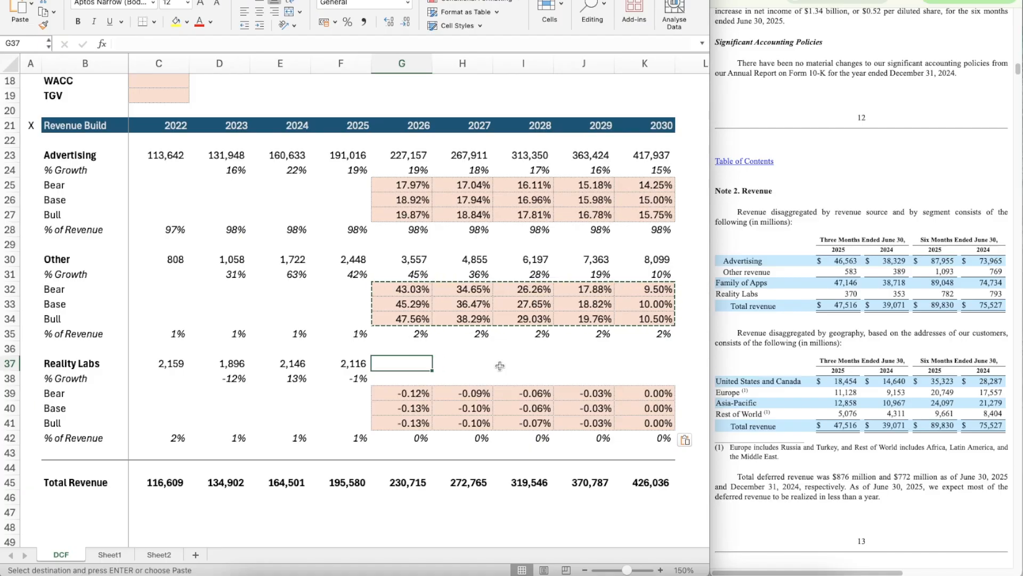
pyautogui.scroll(6, 500, 365)
pyautogui.click(388, 243)
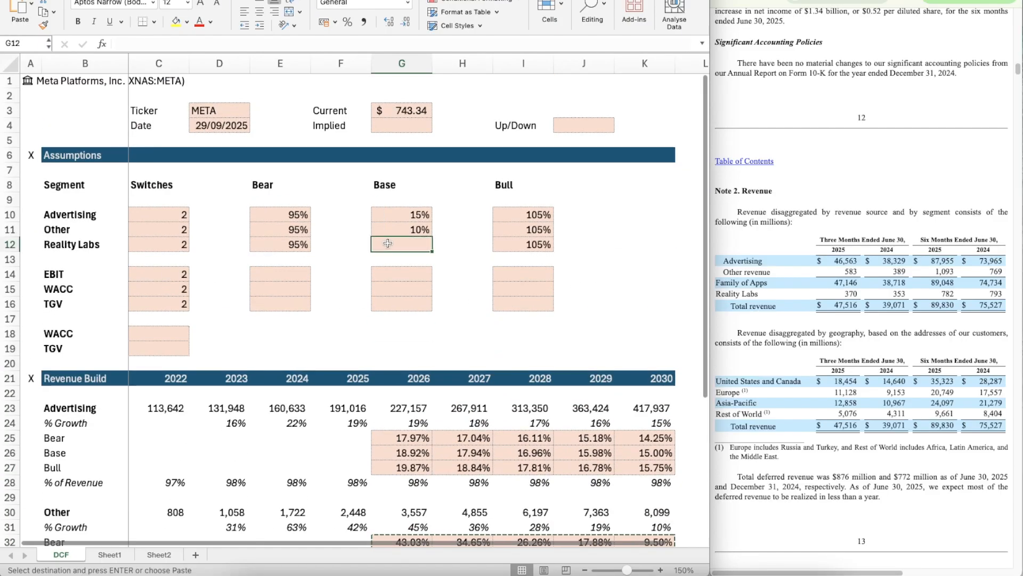
pyautogui.write('5%')
pyautogui.press('Return')
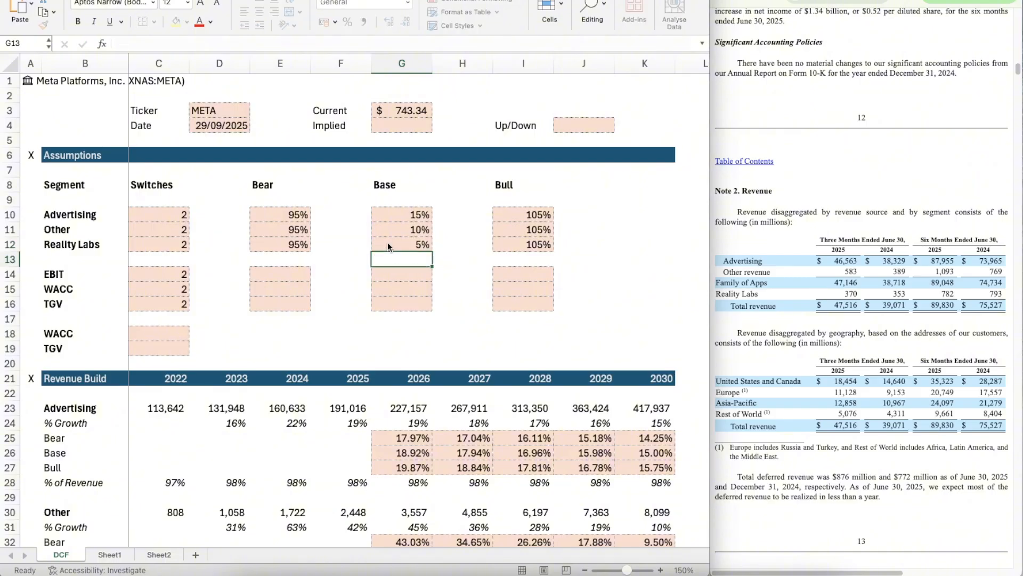
# Step: Link Reality Labs' 2030 Base growth cell K40 to the assumption with =G12
pyautogui.scroll(-7, 469, 320)
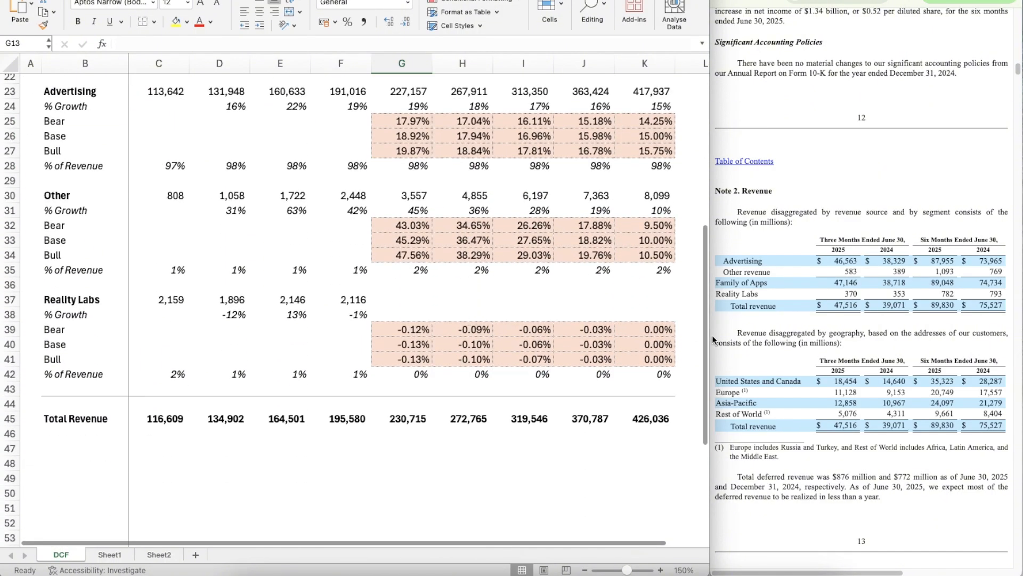
pyautogui.click(653, 343)
pyautogui.write('=G12')
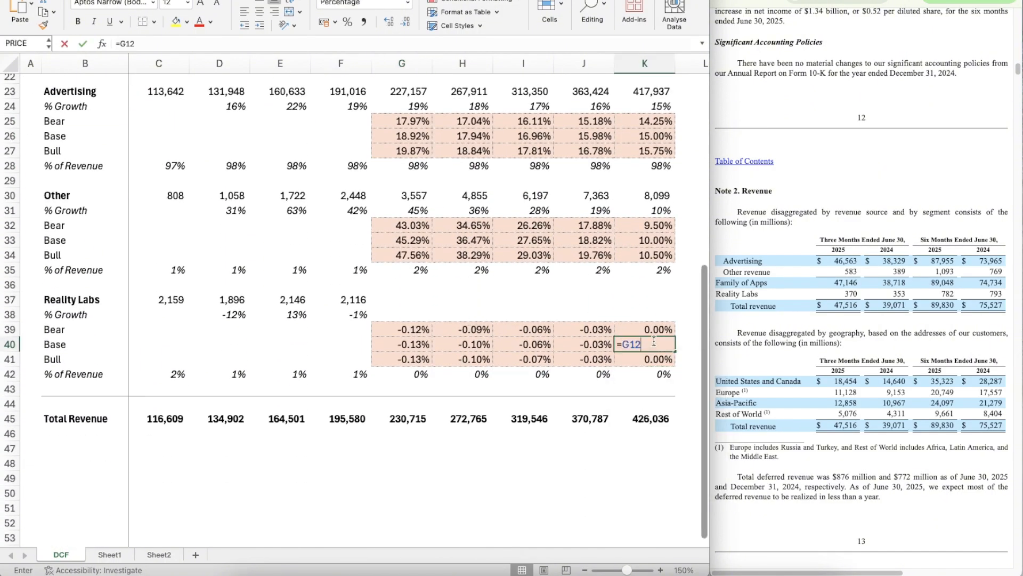
pyautogui.press('Return')
# Step: Set Reality Labs' 2026 Base growth in G40 to 2%, replacing its AVERAGE formula
pyautogui.press('Left')
pyautogui.press('Left')
pyautogui.press('Up')
pyautogui.press('Left')
pyautogui.press('Left')
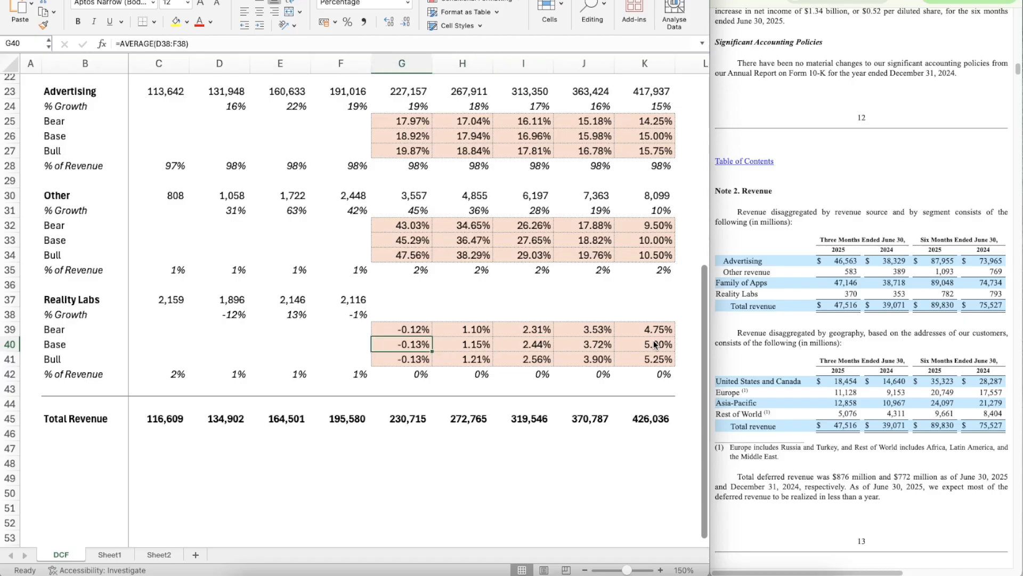
pyautogui.press('Right')
pyautogui.press('Left')
pyautogui.write('2%')
pyautogui.press('Return')
pyautogui.press('Up')
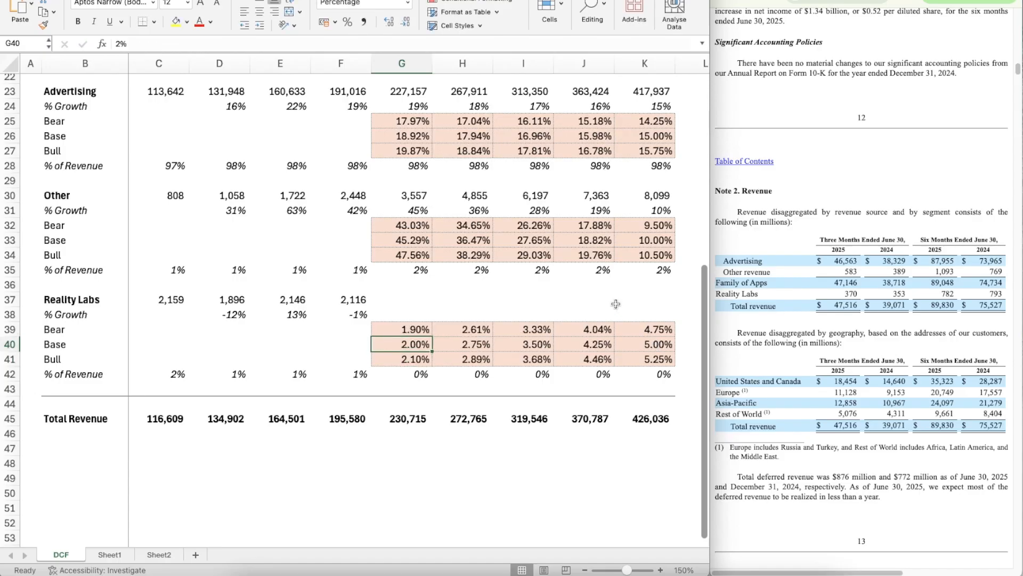
pyautogui.press('Left')
pyautogui.press('Right')
pyautogui.press('Up')
pyautogui.press('Up')
pyautogui.press('Up')
pyautogui.press('Up')
pyautogui.press('Up')
pyautogui.press('Up')
pyautogui.press('Up')
pyautogui.press('Up')
pyautogui.press('Up')
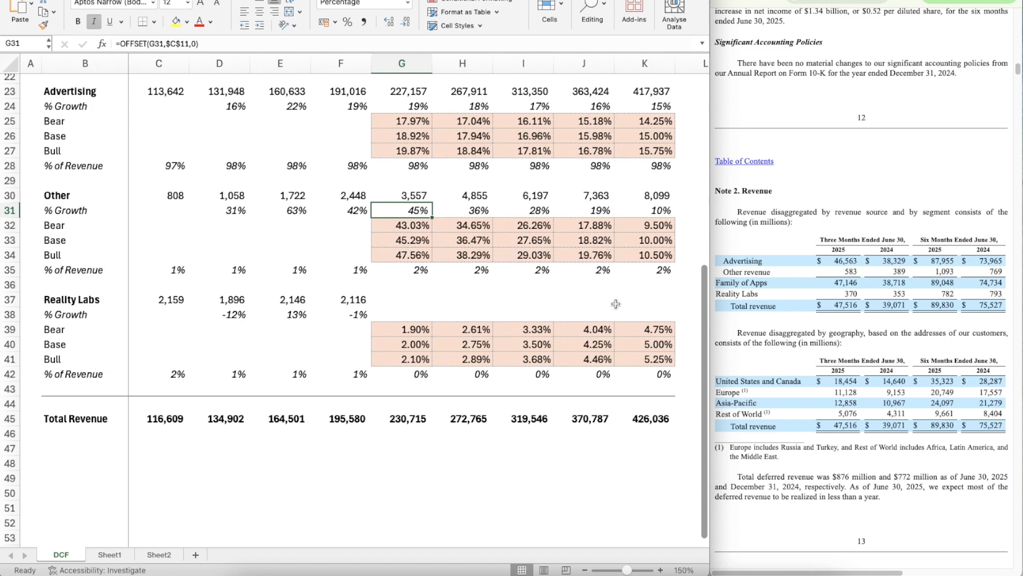
pyautogui.hotkey('ctrl', 'c')
pyautogui.press('Down')
pyautogui.press('Down')
pyautogui.press('Down')
pyautogui.press('Down')
pyautogui.press('Down')
pyautogui.press('Down')
pyautogui.press('Down')
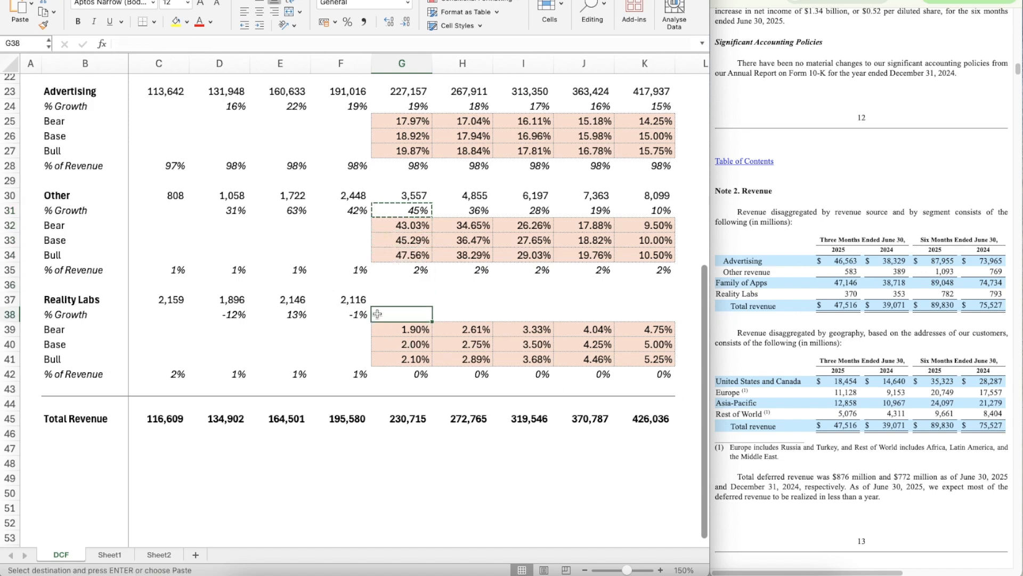
# Step: Point Reality Labs' 2026 Bear and Bull growth to its own multipliers: G39 as =G40*$E$12 and G41 as =G40*$I$12
pyautogui.click(428, 325)
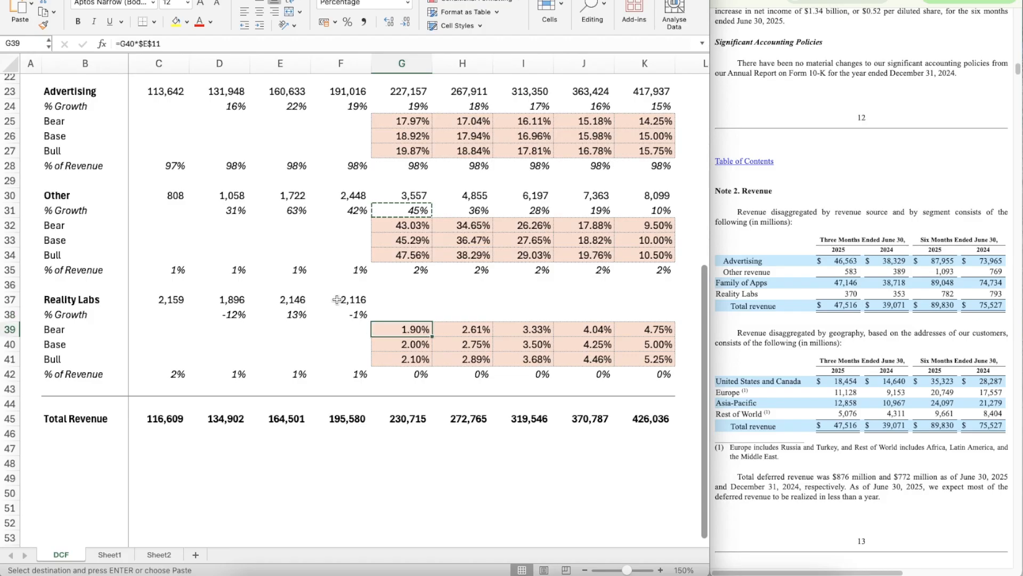
pyautogui.click(183, 46)
pyautogui.press('Return')
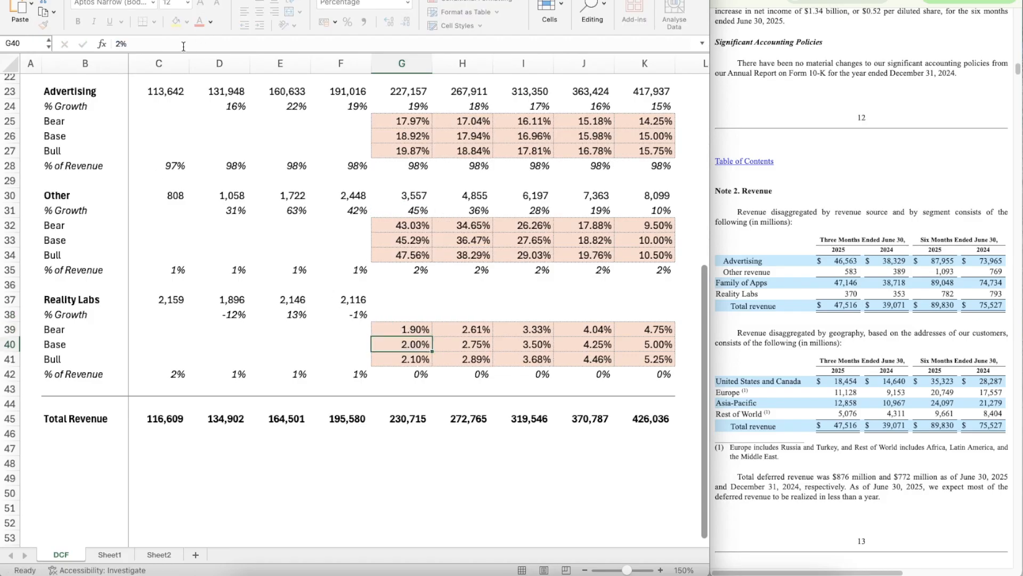
pyautogui.press('Down')
pyautogui.click(171, 46)
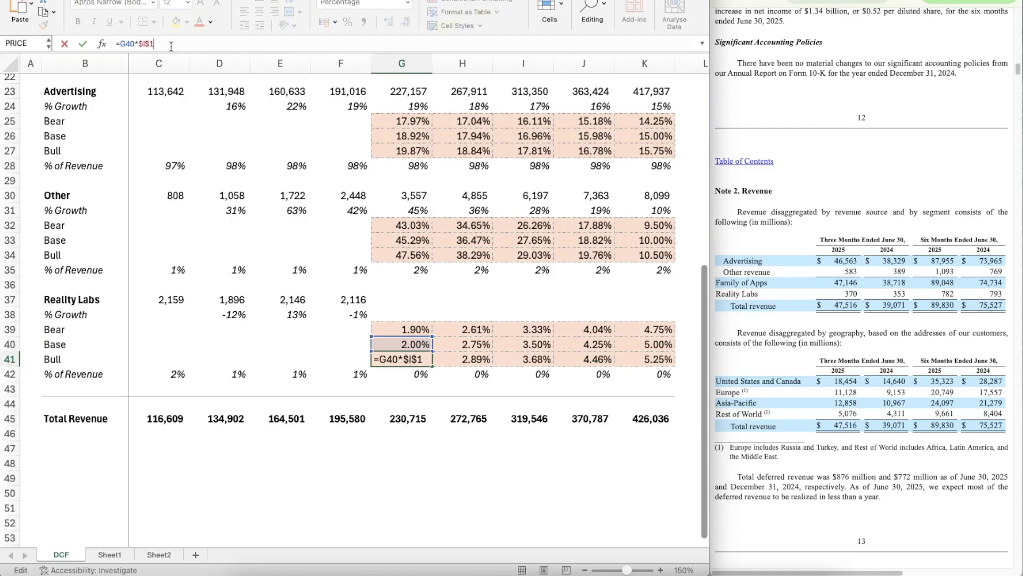
pyautogui.write('2')
pyautogui.press('Return')
# Step: Copy the Reality Labs Bear growth formula in G39 across through K39
pyautogui.press('Up')
pyautogui.press('Up')
pyautogui.press('Up')
pyautogui.hotkey('ctrl', 'c')
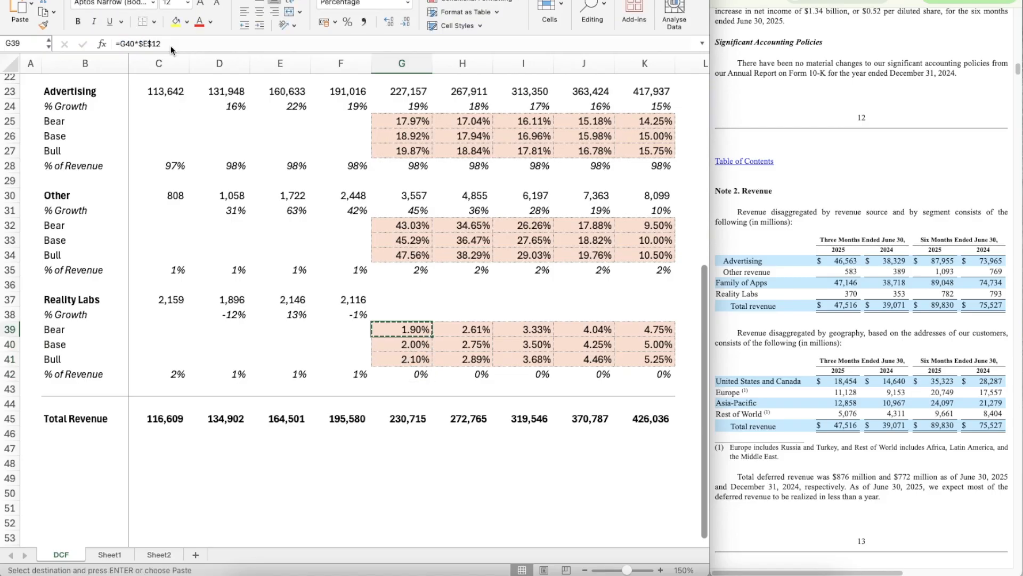
pyautogui.hotkey('shift', 'Right')
pyautogui.hotkey('shift', 'Right')
pyautogui.hotkey('shift', 'Right')
pyautogui.hotkey('shift', 'Right')
pyautogui.hotkey('ctrl', 'v')
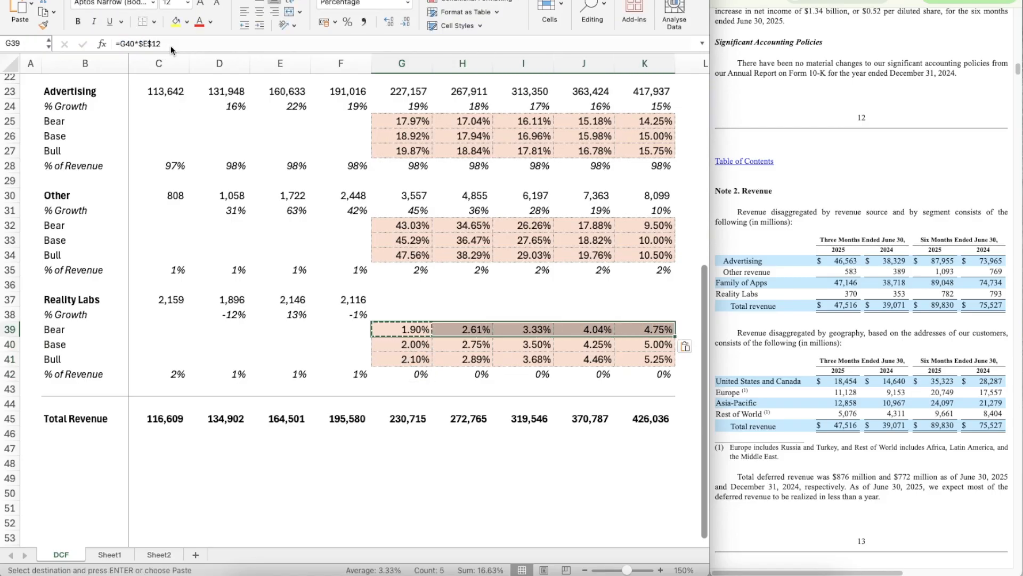
# Step: Copy the Reality Labs Bull growth formula in G41 across through K41
pyautogui.press('Down')
pyautogui.press('Down')
pyautogui.hotkey('ctrl', 'c')
pyautogui.hotkey('shift', 'Right')
pyautogui.hotkey('shift', 'Right')
pyautogui.hotkey('shift', 'Right')
pyautogui.hotkey('shift', 'Right')
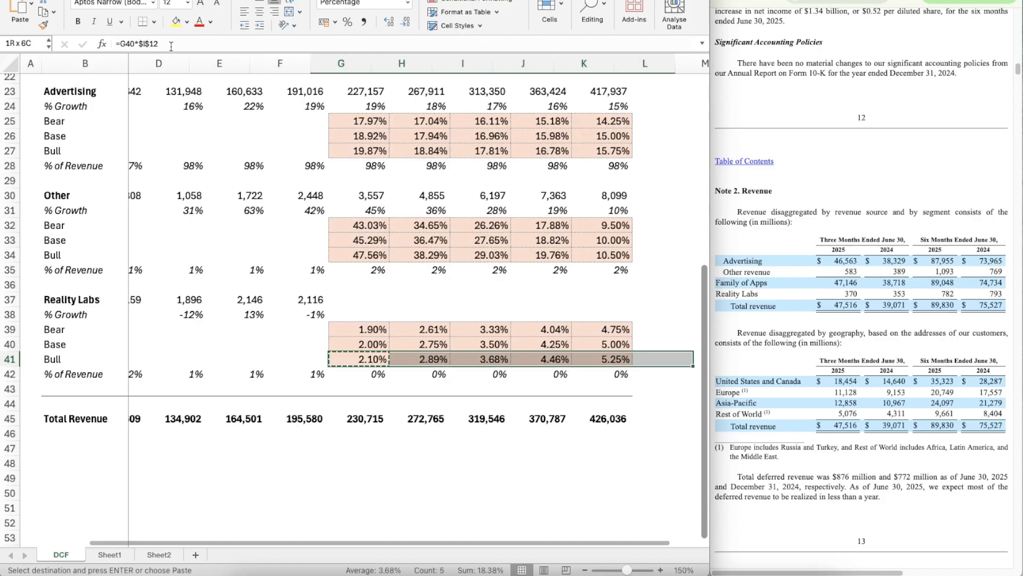
pyautogui.hotkey('ctrl', 'v')
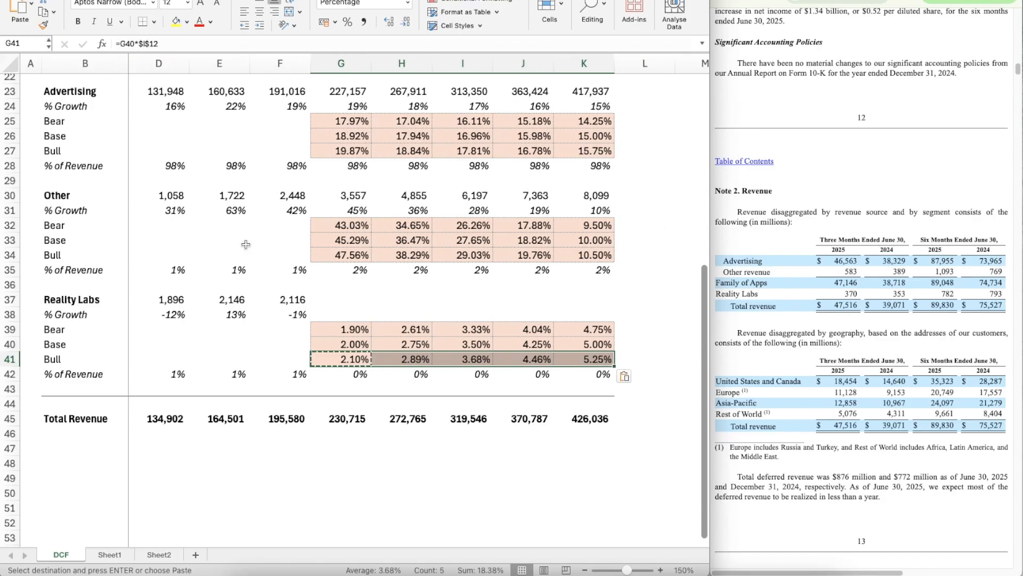
# Step: Copy Other's 2026 % Growth OFFSET formula from G31 into Reality Labs' 2026 % Growth cell, G38
pyautogui.scroll(1, 245, 245)
pyautogui.hscroll(-1, 246, 245)
pyautogui.click(416, 226)
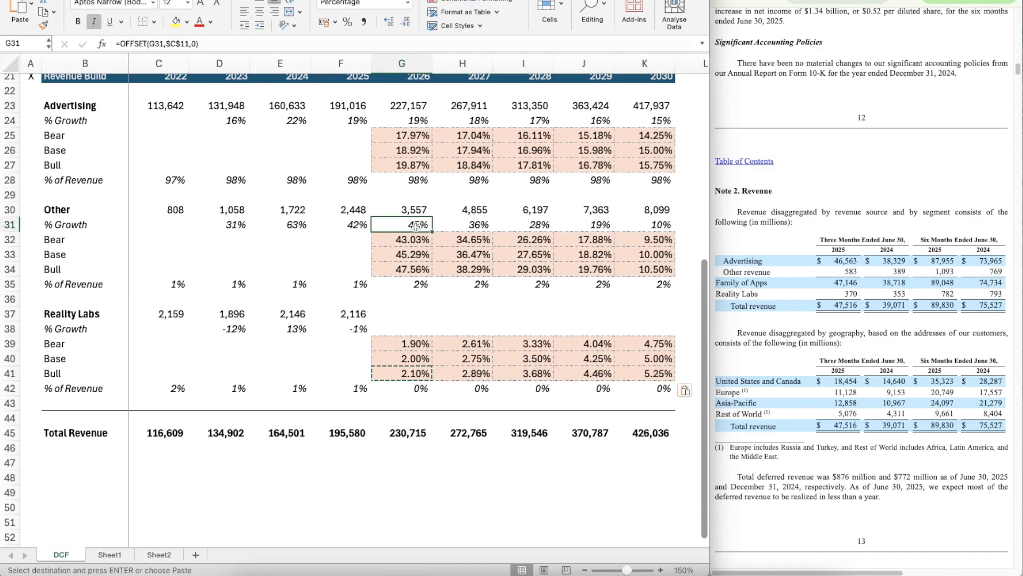
pyautogui.hotkey('ctrl', 'c')
pyautogui.press('Down')
pyautogui.press('Down')
pyautogui.press('Down')
pyautogui.press('Down')
pyautogui.press('Down')
pyautogui.press('Down')
pyautogui.press('Down')
pyautogui.hotkey('ctrl', 'v')
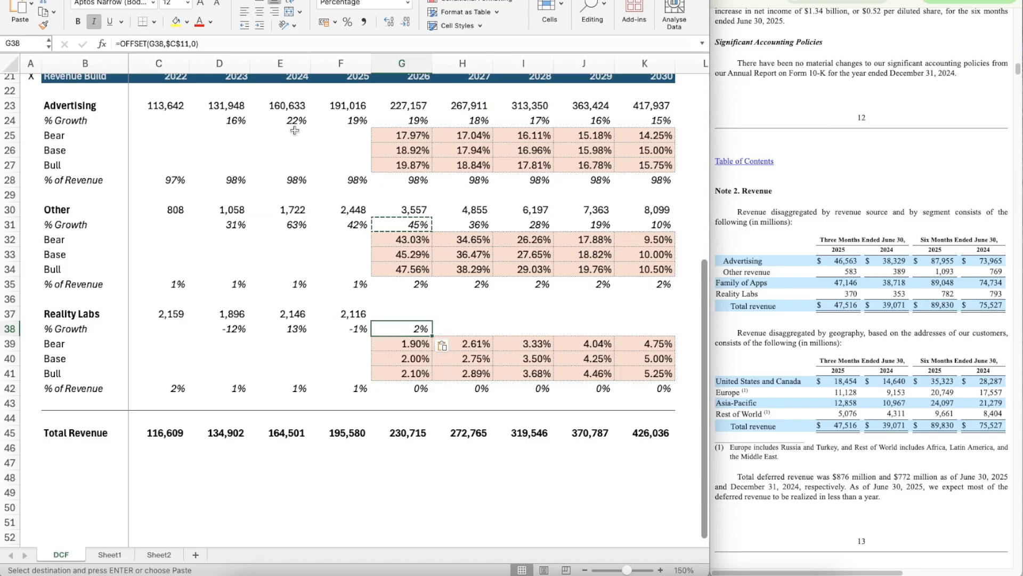
# Step: Change G38 to =OFFSET(G38,$C$12,0) so it uses Reality Labs' switch, and copy it across through K38
pyautogui.click(188, 44)
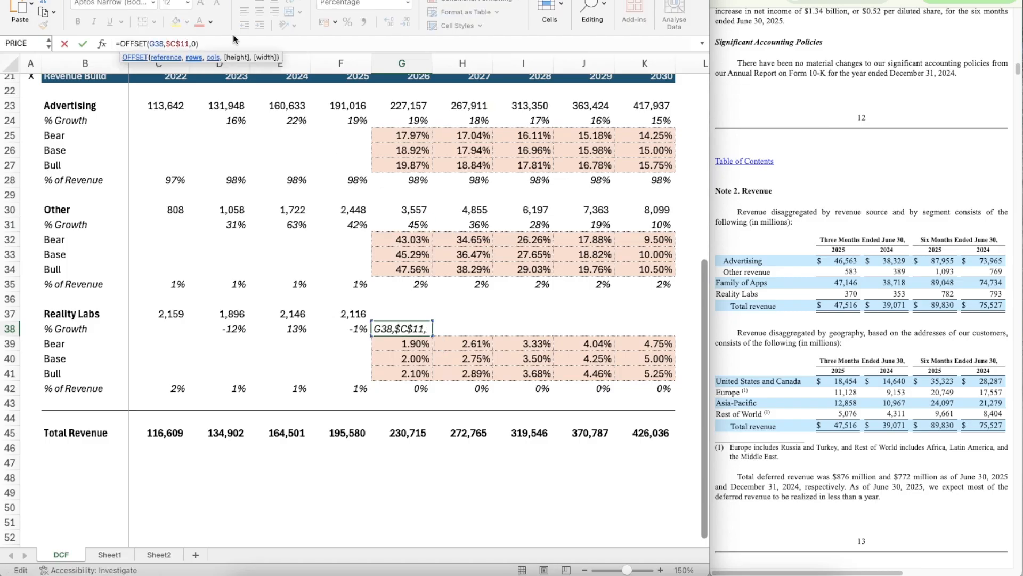
pyautogui.press('BackSpace')
pyautogui.write('2')
pyautogui.press('Return')
pyautogui.hotkey('ctrl', 'c')
pyautogui.hotkey('shift', 'Right')
pyautogui.hotkey('shift', 'Right')
pyautogui.hotkey('shift', 'Right')
pyautogui.hotkey('shift', 'Right')
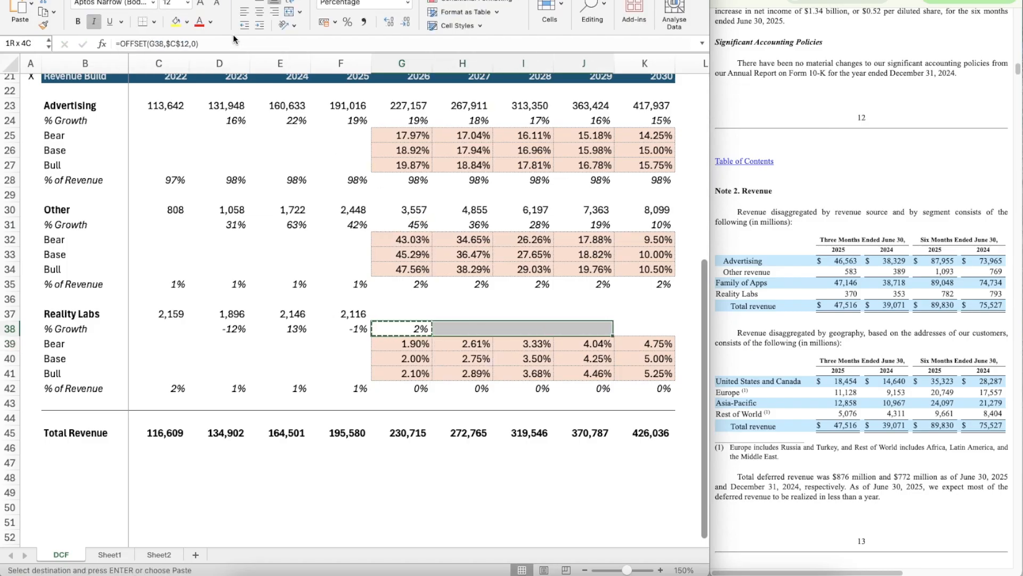
pyautogui.hotkey('ctrl', 'v')
# Step: Copy Other's 2026 revenue formula from G30 into Reality Labs' 2026–2030 revenue cells, G37:K37
pyautogui.press('Up')
pyautogui.press('Up')
pyautogui.press('Up')
pyautogui.press('Up')
pyautogui.press('Up')
pyautogui.press('Up')
pyautogui.press('Up')
pyautogui.press('Up')
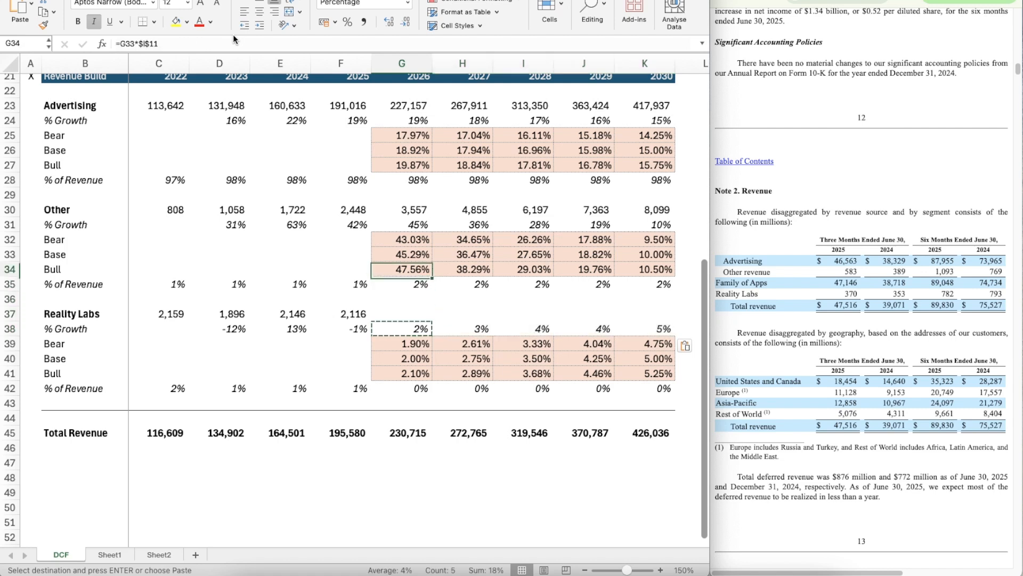
pyautogui.hotkey('ctrl', 'c')
pyautogui.press('Down')
pyautogui.press('Down')
pyautogui.press('Down')
pyautogui.press('Down')
pyautogui.press('Down')
pyautogui.press('Down')
pyautogui.press('Down')
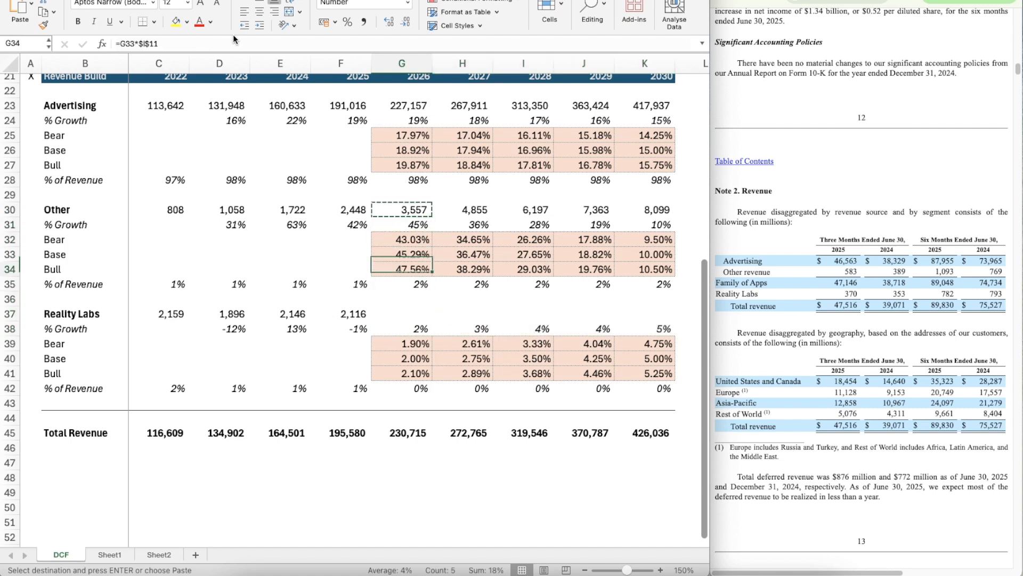
pyautogui.hotkey('shift', 'Right')
pyautogui.hotkey('shift', 'Right')
pyautogui.hotkey('shift', 'Right')
pyautogui.hotkey('shift', 'Right')
pyautogui.hotkey('ctrl', 'v')
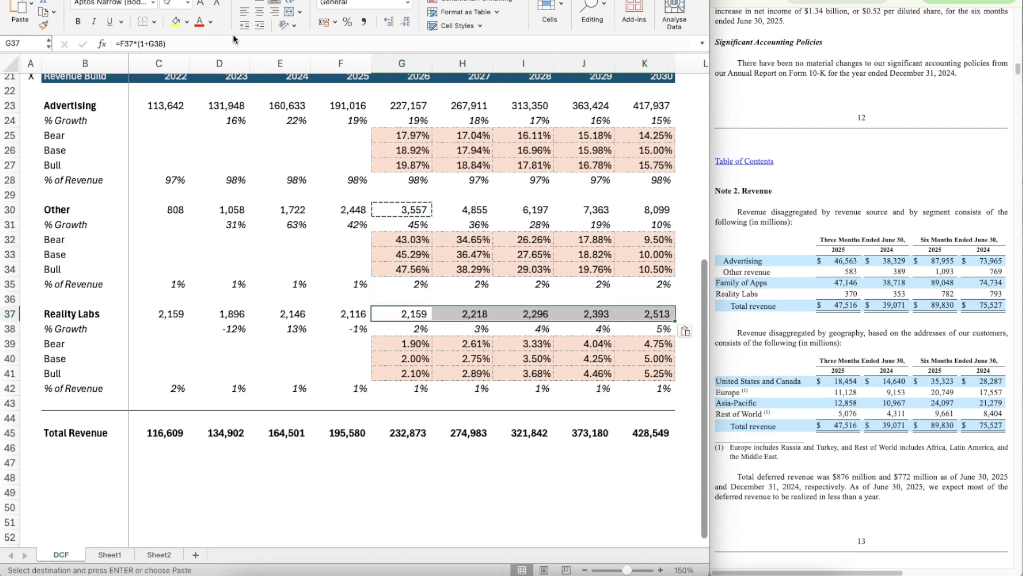
# Step: Review the Reality Labs projections, the % of Revenue rows and the Total Revenue line in the revenue build
pyautogui.press('Down')
pyautogui.press('Down')
pyautogui.press('Down')
pyautogui.press('Down')
pyautogui.press('Down')
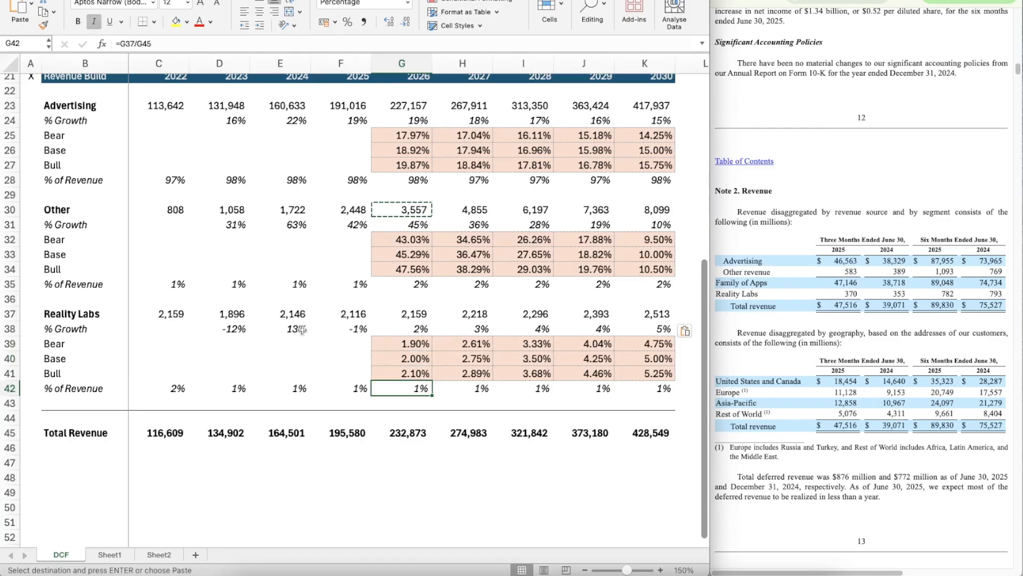
pyautogui.scroll(-3, 139, 361)
pyautogui.scroll(3, 308, 362)
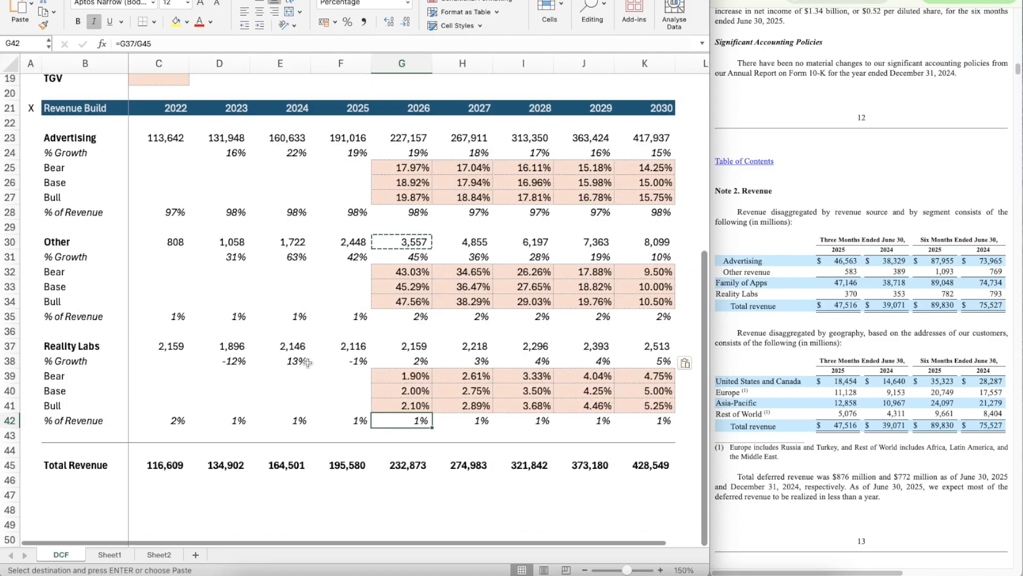
pyautogui.scroll(-1, 308, 362)
pyautogui.scroll(1, 307, 362)
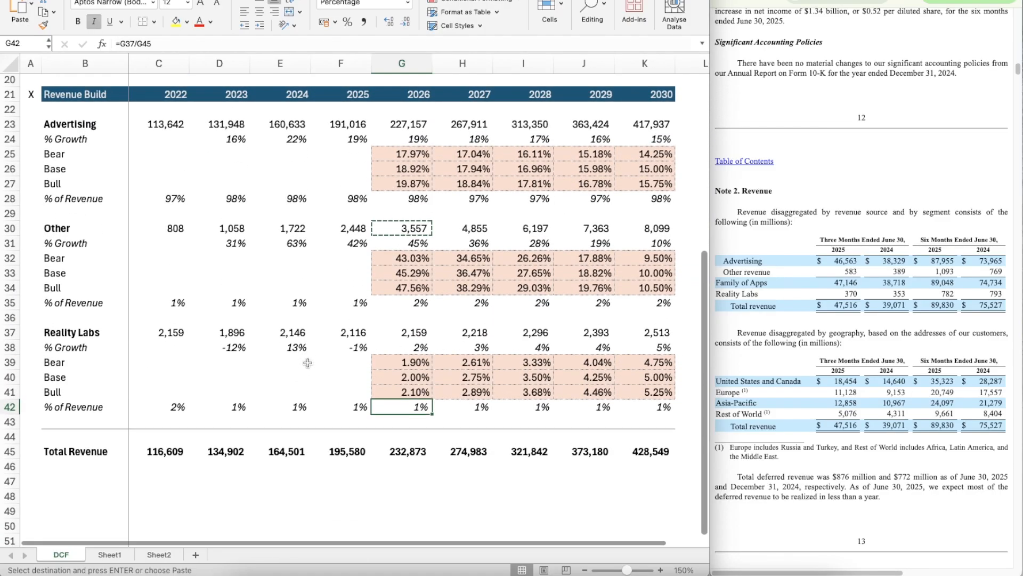
pyautogui.press('Escape')
# Step: Add a % Growth label beneath Total Revenue by copying B38 into B46
pyautogui.click(412, 472)
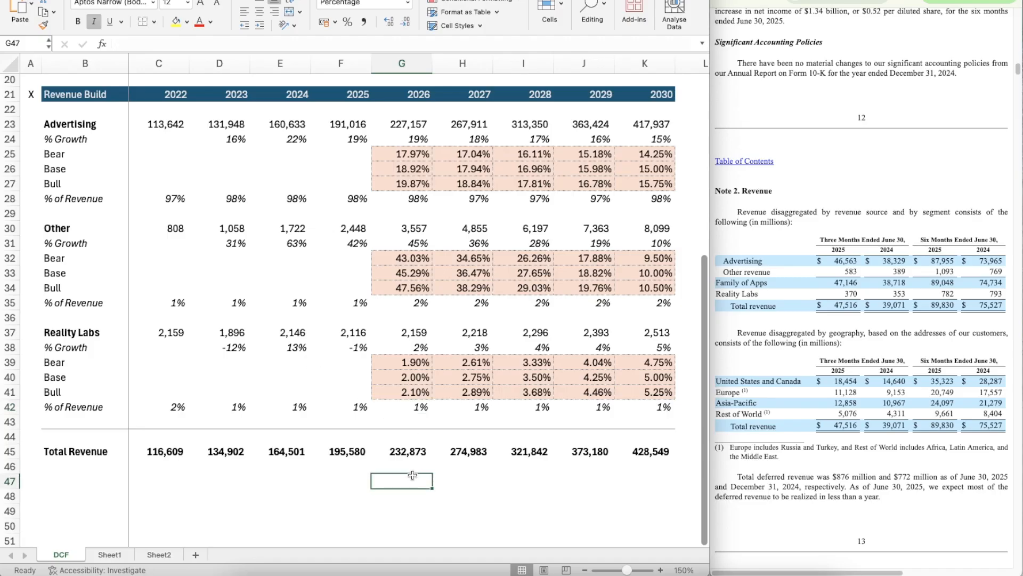
pyautogui.press('Right')
pyautogui.press('Right')
pyautogui.press('Right')
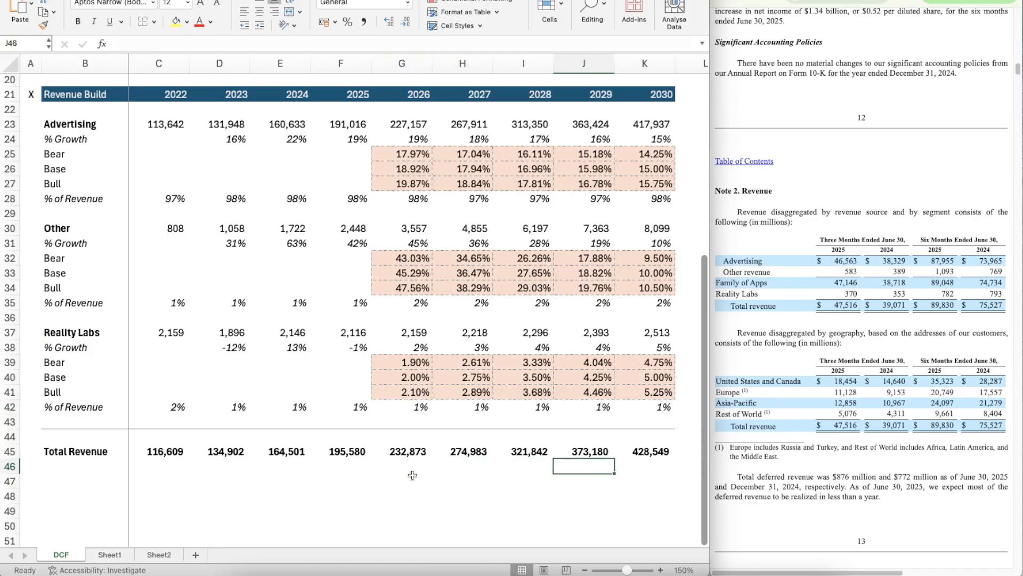
pyautogui.press('Left')
pyautogui.press('Left')
pyautogui.press('Left')
pyautogui.press('Left')
pyautogui.press('Left')
pyautogui.press('Left')
pyautogui.press('Left')
pyautogui.press('Left')
pyautogui.press('Up')
pyautogui.press('Up')
pyautogui.press('Up')
pyautogui.press('Up')
pyautogui.press('Up')
pyautogui.press('Up')
pyautogui.press('Up')
pyautogui.press('Up')
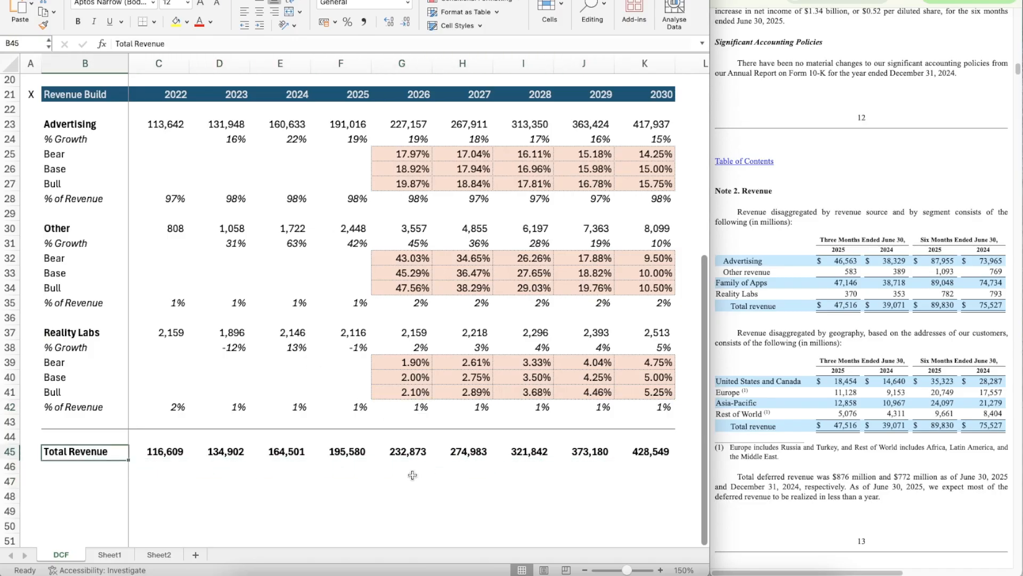
pyautogui.hotkey('ctrl', 'c')
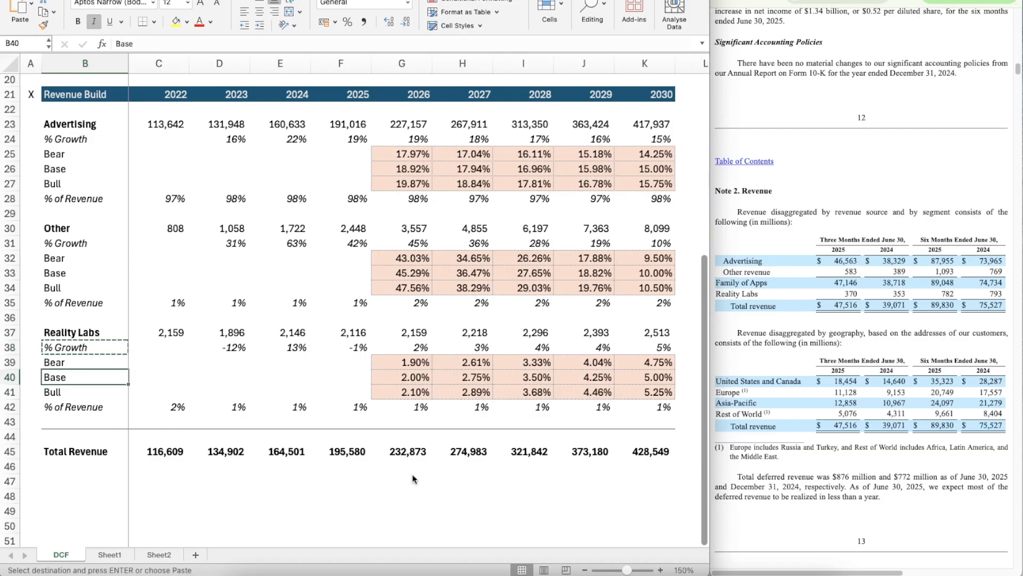
pyautogui.press('Down')
pyautogui.press('Down')
pyautogui.press('Down')
pyautogui.press('Down')
pyautogui.press('Down')
pyautogui.press('Down')
pyautogui.press('Down')
pyautogui.press('Down')
pyautogui.hotkey('ctrl', 'v')
# Step: Copy the Reality Labs growth formula from D38 into Total Revenue's % Growth row, D46:K46
pyautogui.press('Right')
pyautogui.press('Right')
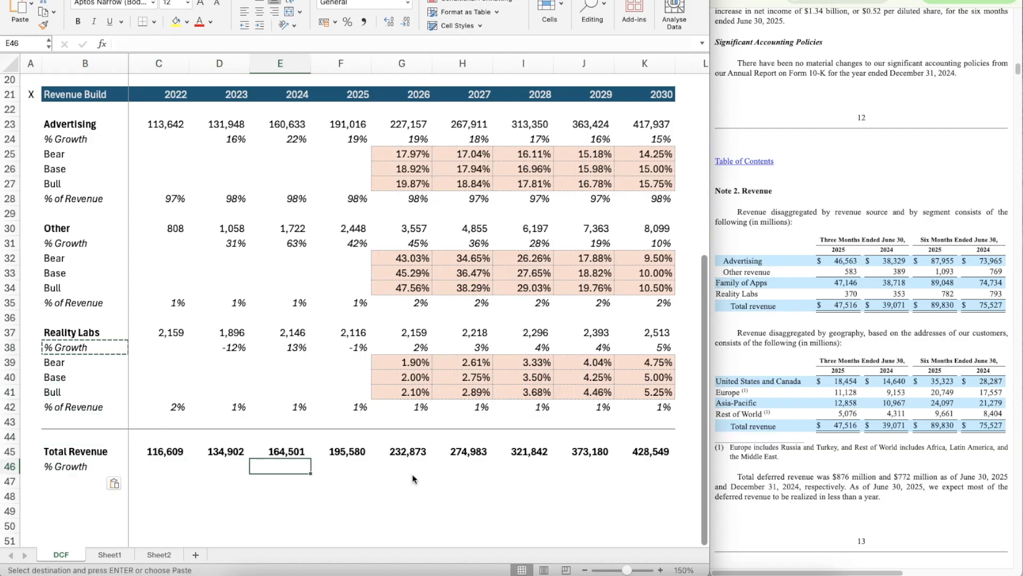
pyautogui.press('Up')
pyautogui.press('Up')
pyautogui.press('Up')
pyautogui.press('Up')
pyautogui.press('Up')
pyautogui.press('Up')
pyautogui.press('Up')
pyautogui.press('Up')
pyautogui.hotkey('ctrl', 'c')
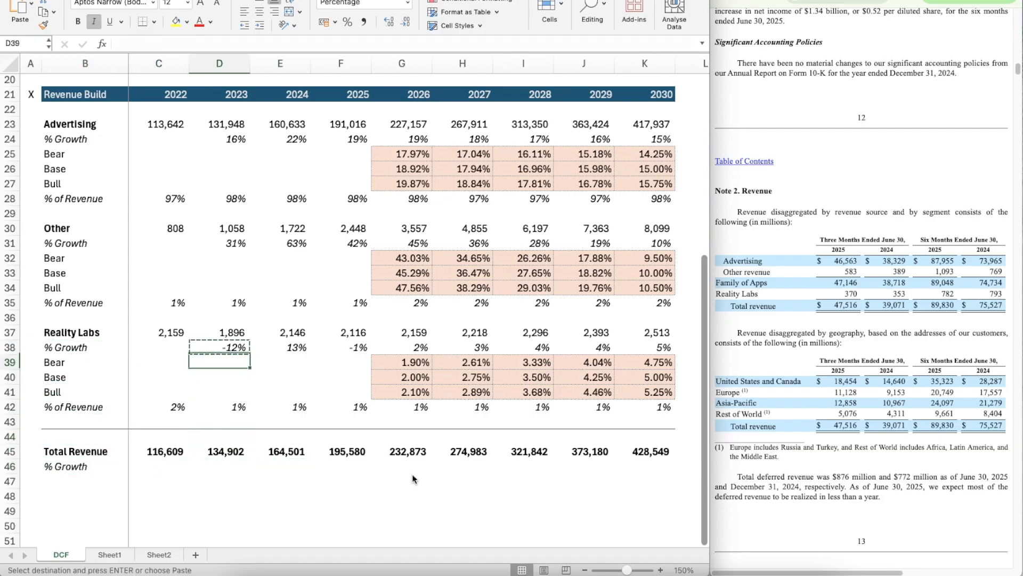
pyautogui.press('Down')
pyautogui.press('Down')
pyautogui.press('Down')
pyautogui.press('Down')
pyautogui.press('Down')
pyautogui.press('Down')
pyautogui.press('Down')
pyautogui.press('Down')
pyautogui.hotkey('shift', 'Right')
pyautogui.hotkey('shift', 'Right')
pyautogui.hotkey('shift', 'Right')
pyautogui.hotkey('shift', 'Right')
pyautogui.hotkey('shift', 'Right')
pyautogui.hotkey('shift', 'Right')
pyautogui.hotkey('shift', 'Right')
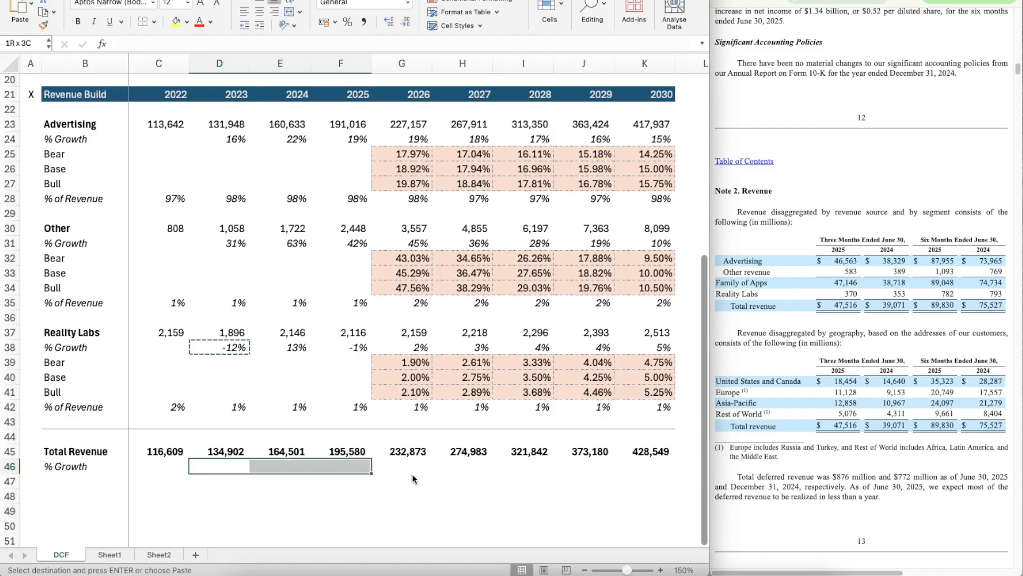
pyautogui.hotkey('ctrl', 'v')
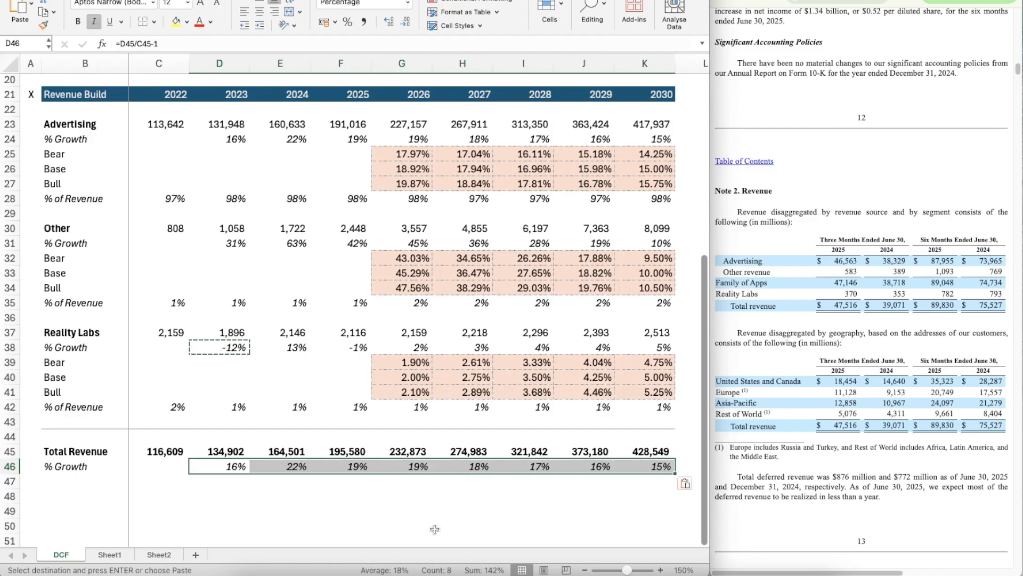
pyautogui.press('Escape')
pyautogui.click(491, 527)
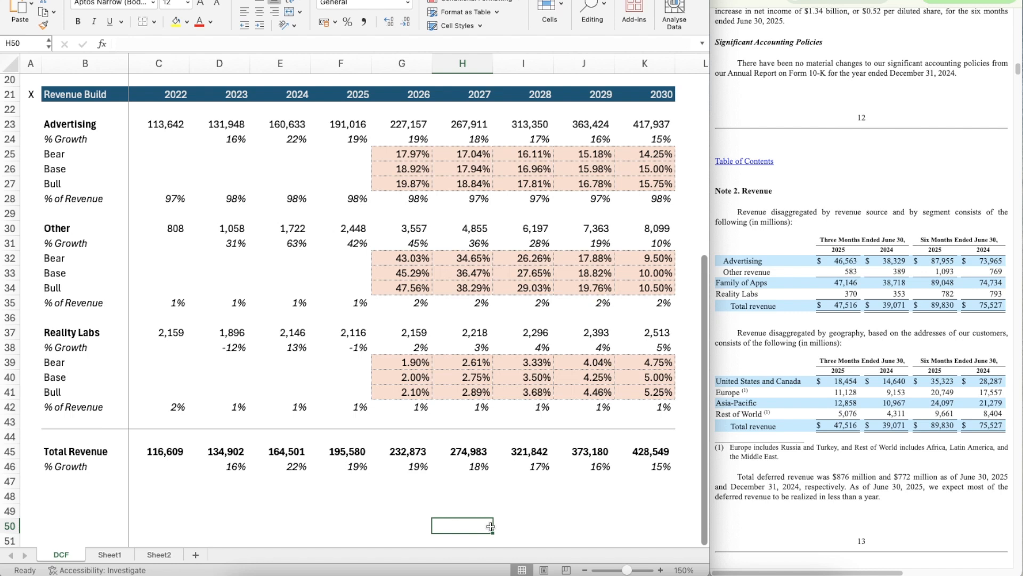
# Step: Review the projected Total Revenue growth rates across 2026–2030 in row 46
pyautogui.press('Left')
pyautogui.press('Left')
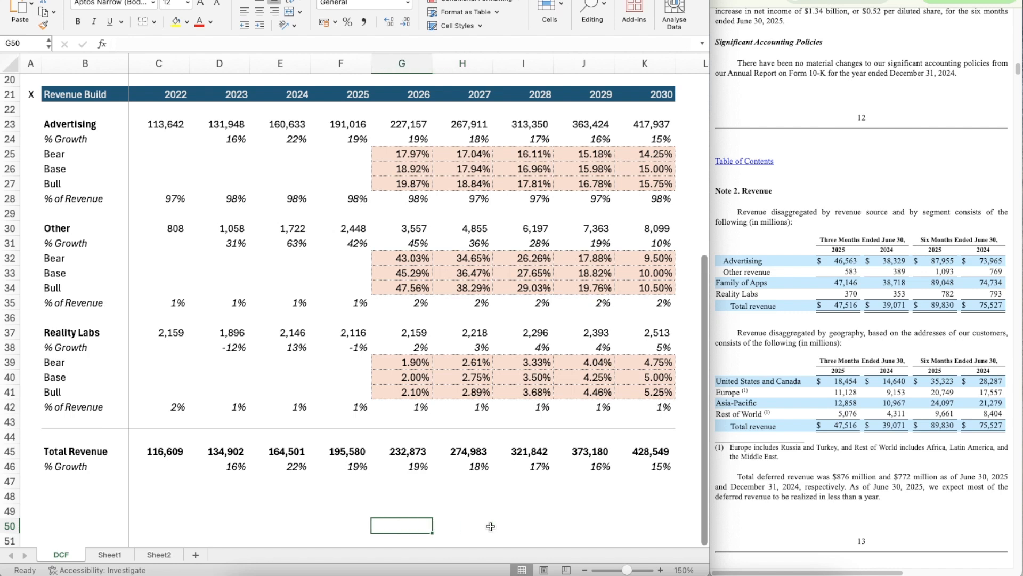
pyautogui.press('Up')
pyautogui.press('Up')
pyautogui.press('Up')
pyautogui.press('Up')
pyautogui.press('Right')
pyautogui.press('Left')
pyautogui.press('Left')
pyautogui.press('Right')
pyautogui.press('Right')
pyautogui.press('Right')
pyautogui.press('Right')
pyautogui.press('Right')
pyautogui.press('Right')
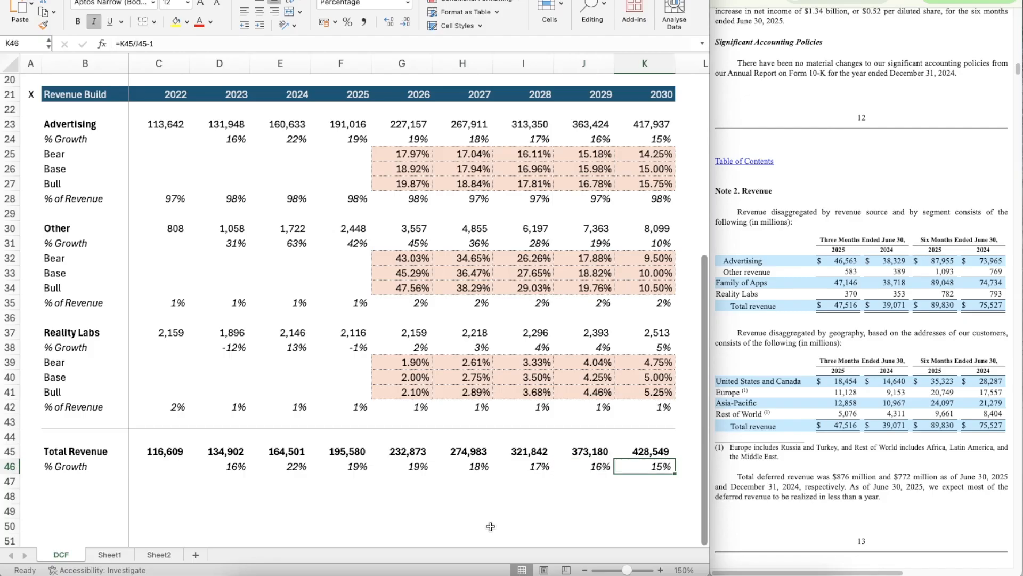
pyautogui.press('Left')
pyautogui.press('Left')
pyautogui.press('Left')
pyautogui.press('Left')
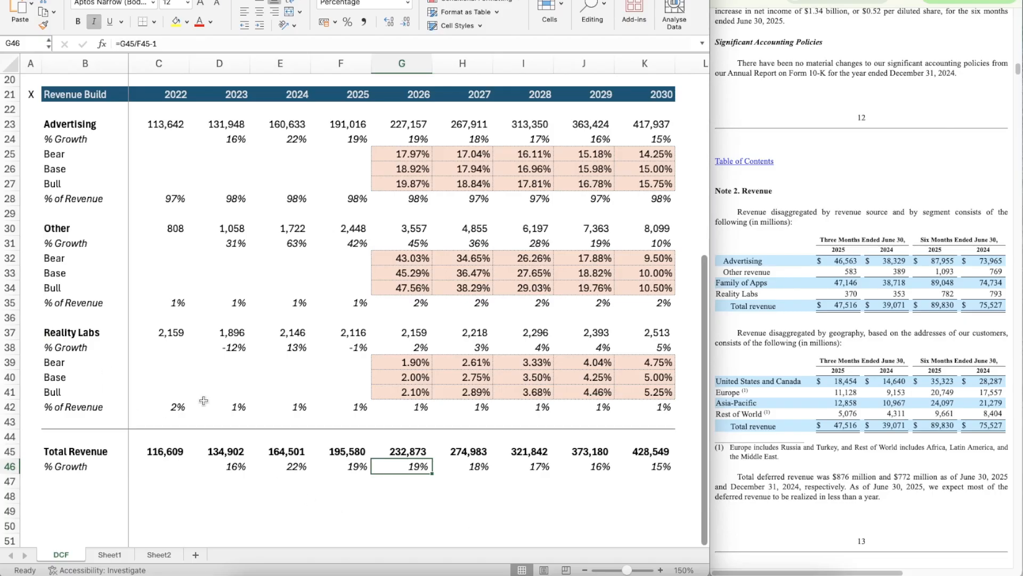
pyautogui.scroll(-3, 203, 400)
pyautogui.scroll(4, 204, 400)
pyautogui.scroll(1, 204, 400)
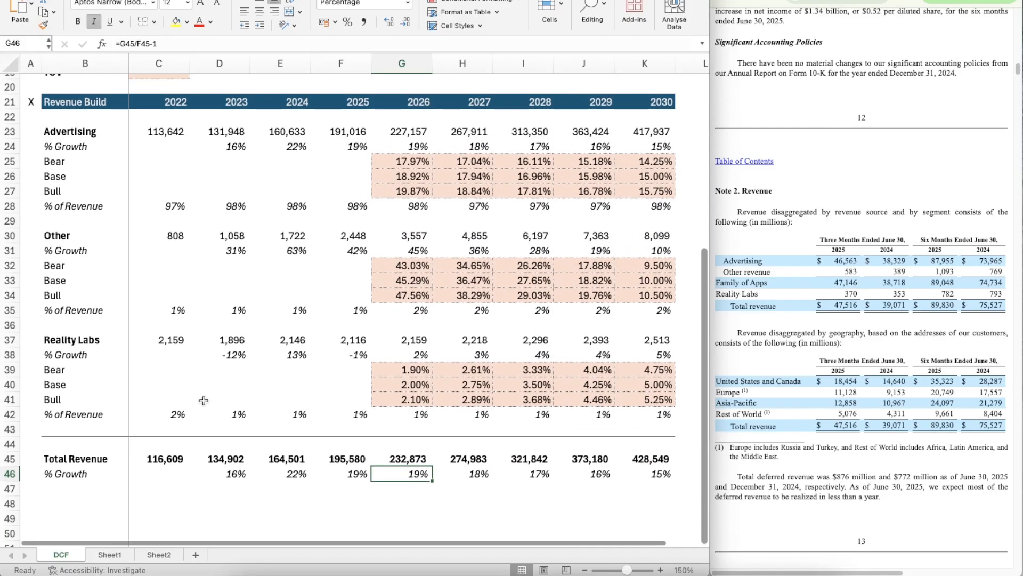
pyautogui.scroll(-1, 204, 400)
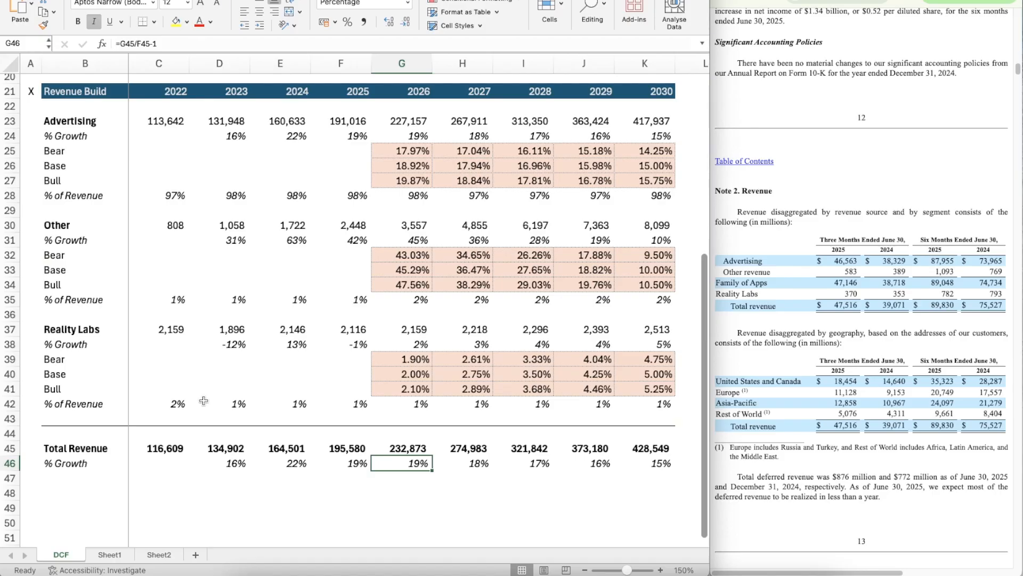
# Step: Look back over the Advertising, Other and Reality Labs blocks of the revenue build
pyautogui.press('Left')
pyautogui.press('Up')
pyautogui.press('Up')
pyautogui.press('Up')
pyautogui.press('Left')
pyautogui.press('Left')
pyautogui.press('Left')
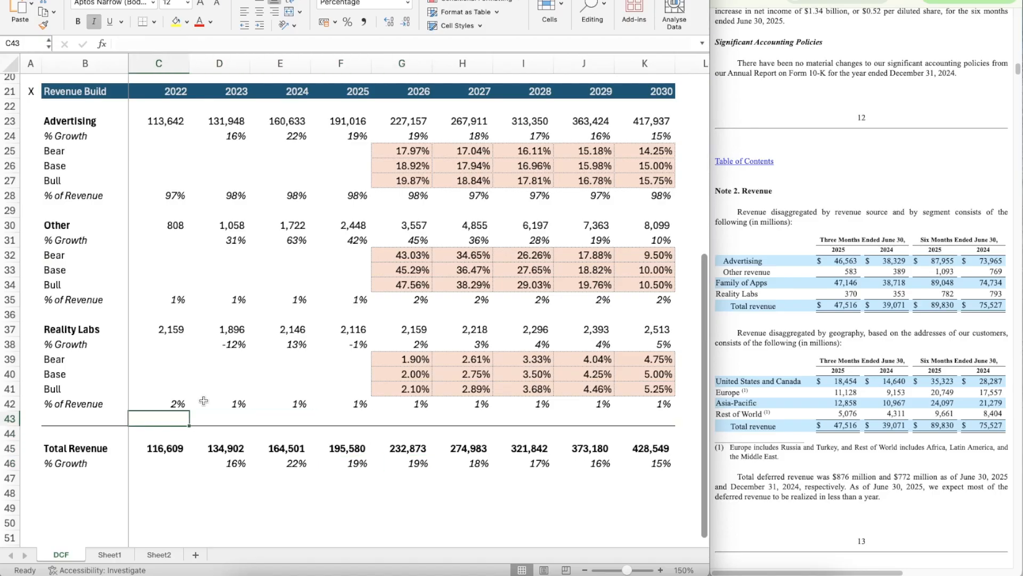
pyautogui.press('Left')
pyautogui.press('Up')
pyautogui.press('Up')
pyautogui.press('Up')
pyautogui.press('Up')
pyautogui.press('Up')
pyautogui.press('Up')
pyautogui.press('Up')
pyautogui.press('Up')
pyautogui.press('Up')
pyautogui.press('Up')
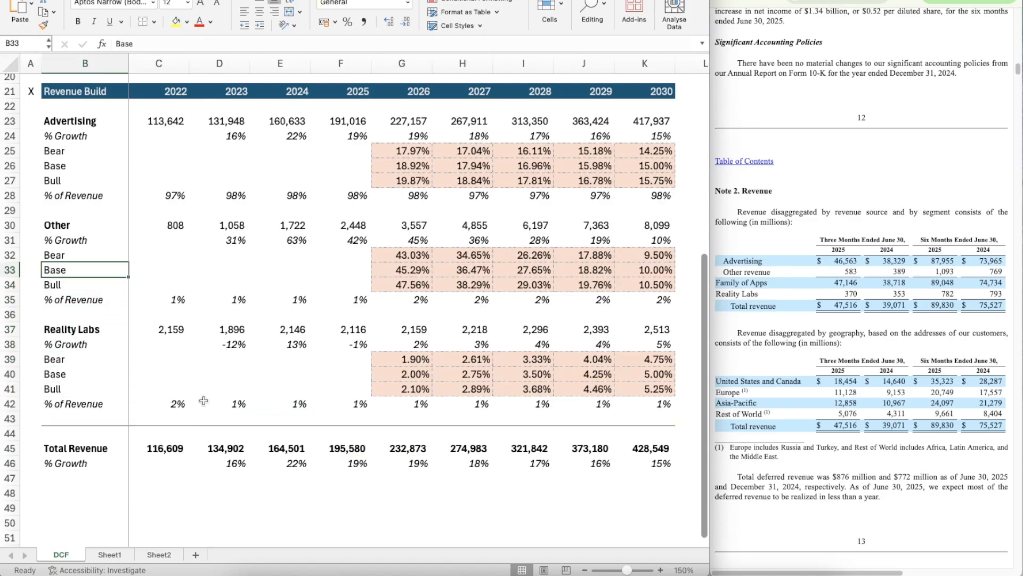
pyautogui.press('Up')
pyautogui.press('Up')
pyautogui.press('Up')
pyautogui.press('Down')
pyautogui.press('Up')
pyautogui.press('Down')
pyautogui.press('Down')
pyautogui.press('Down')
pyautogui.press('Down')
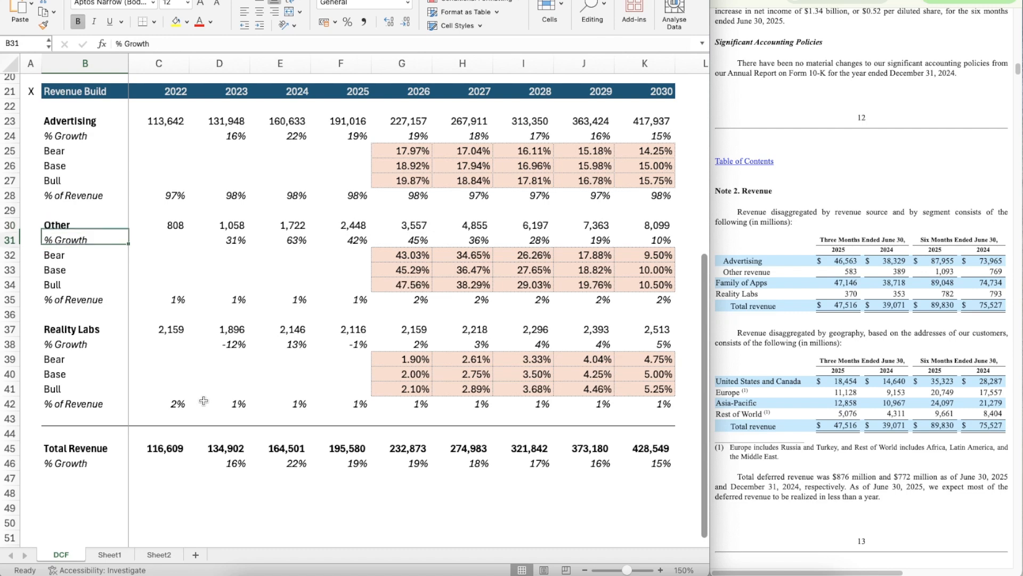
pyautogui.press('Down')
pyautogui.press('Down')
pyautogui.press('Down')
pyautogui.press('Down')
pyautogui.press('Down')
pyautogui.press('Down')
pyautogui.press('Down')
pyautogui.press('Down')
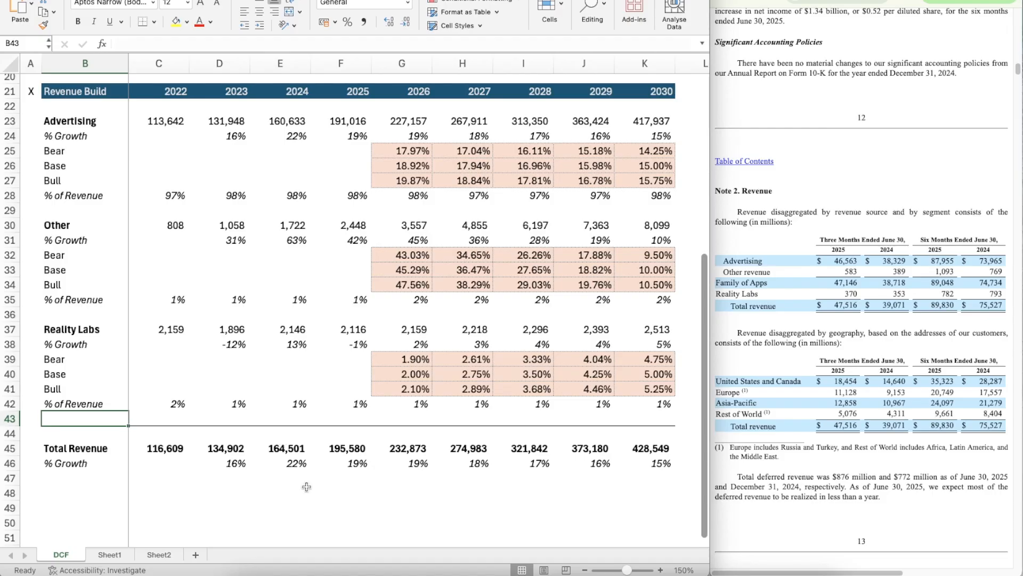
# Step: Copy the Revenue Build header row 21 with its 2022–2030 years into row 48, below the Total Revenue growth row
pyautogui.scroll(5, 307, 486)
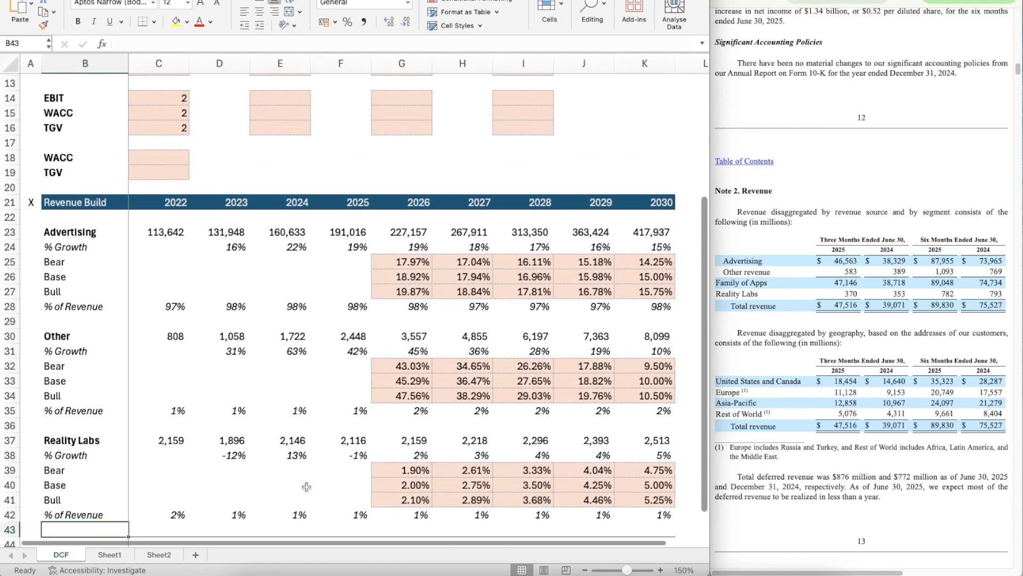
pyautogui.click(10, 201)
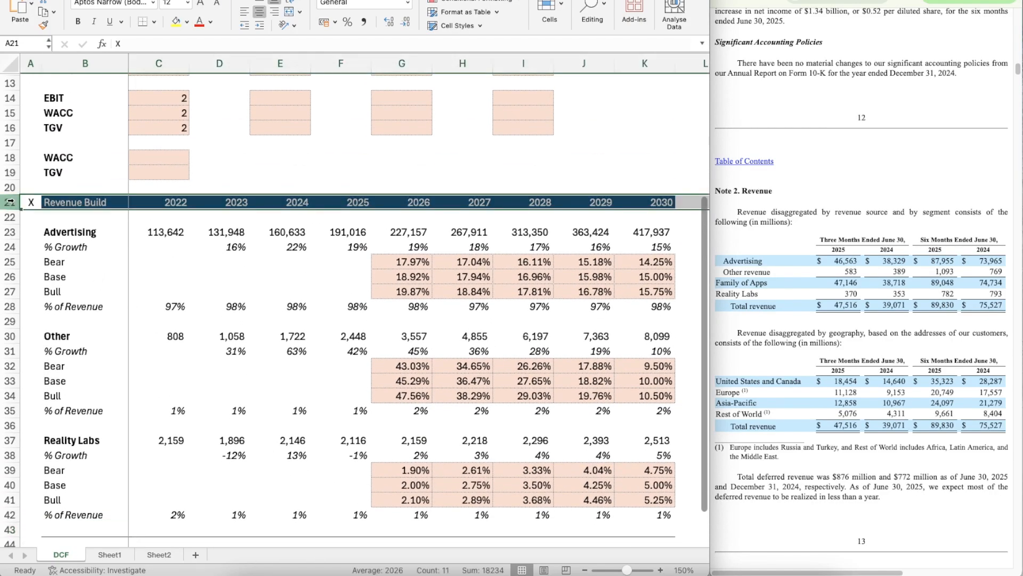
pyautogui.press('super+c')
pyautogui.scroll(-15, 103, 292)
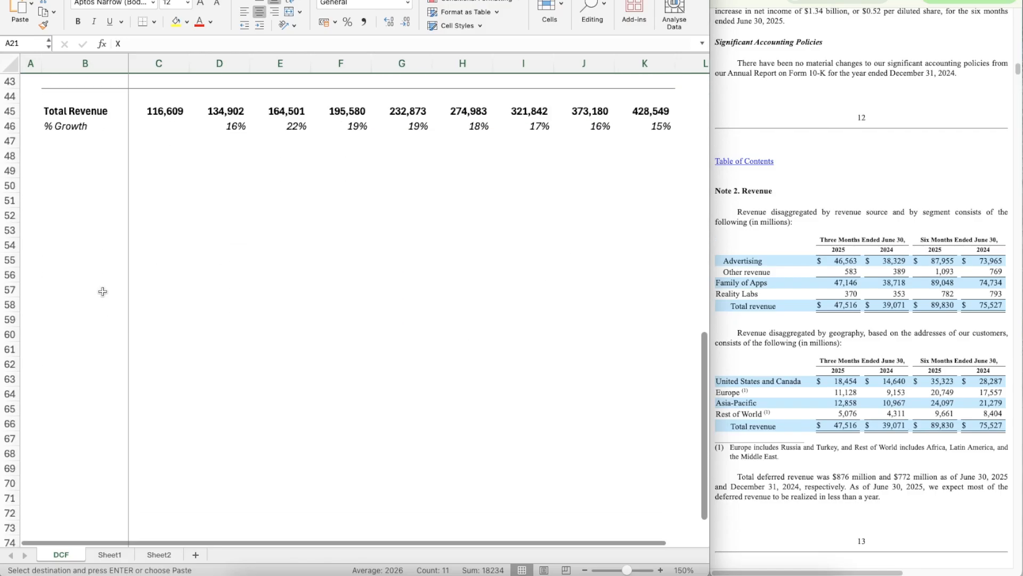
pyautogui.scroll(1, 102, 291)
pyautogui.click(29, 170)
pyautogui.press('super+v')
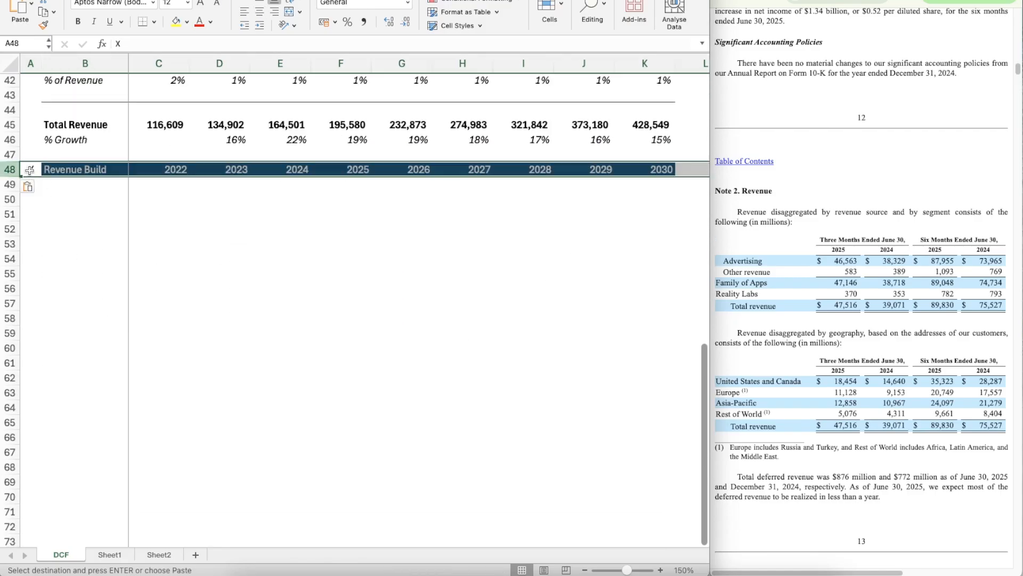
# Step: Rename the copied section header in B48 as Income Statement
pyautogui.press('Right')
pyautogui.write('Income ')
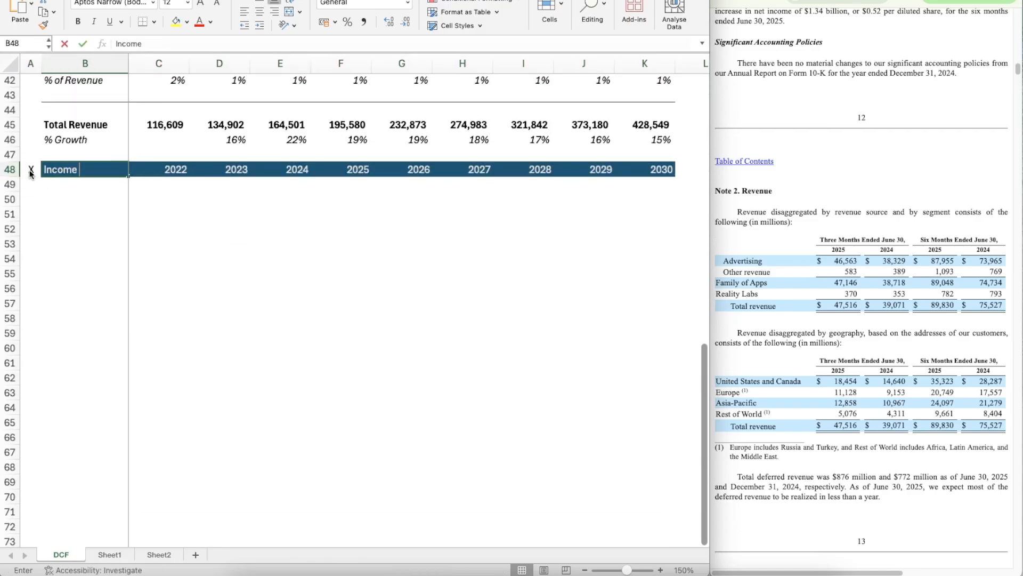
pyautogui.write('State,emt')
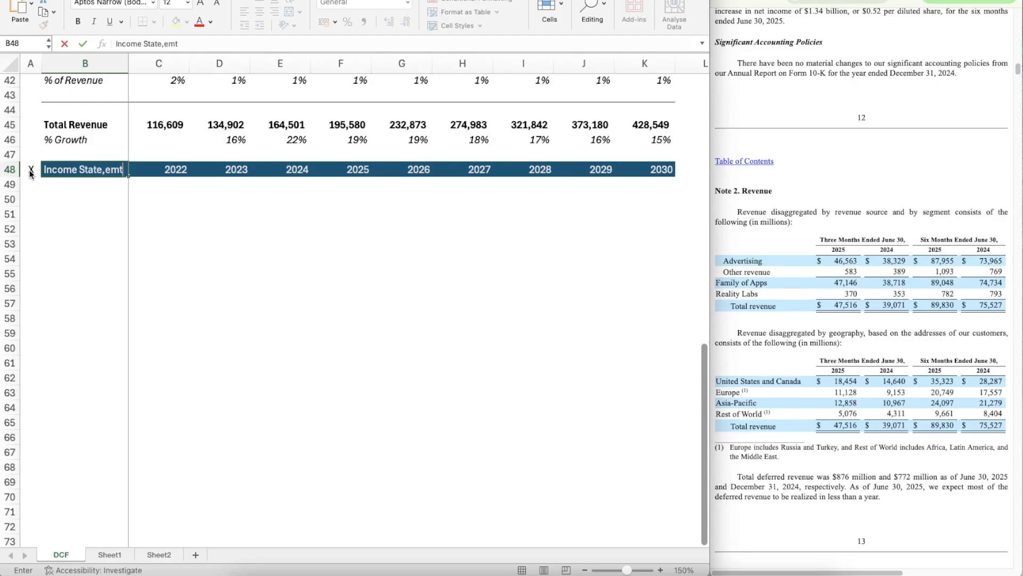
pyautogui.write(',')
pyautogui.write('ment')
pyautogui.press('Return')
pyautogui.press('Return')
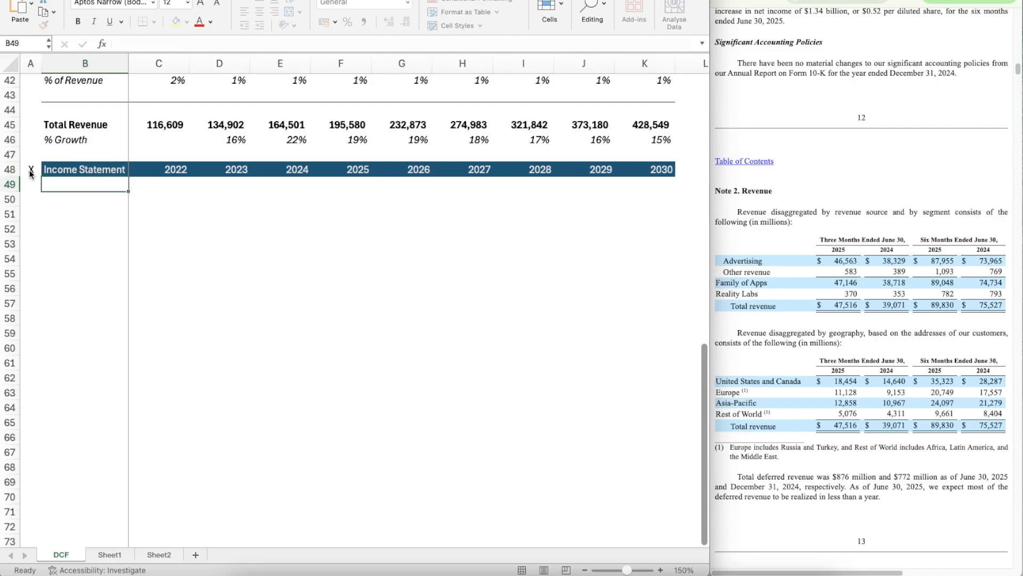
# Step: Enter the label Revenue in B50, beneath the Income Statement header
pyautogui.click(69, 123)
pyautogui.press('Down')
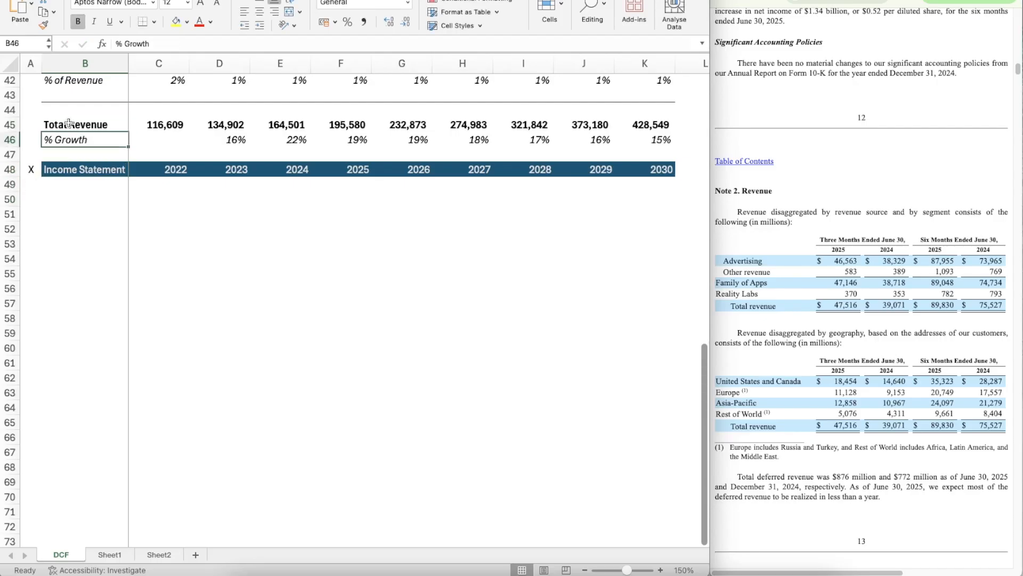
pyautogui.press('Down')
pyautogui.press('Down')
pyautogui.press('Down')
pyautogui.press('Down')
pyautogui.write('Revenue')
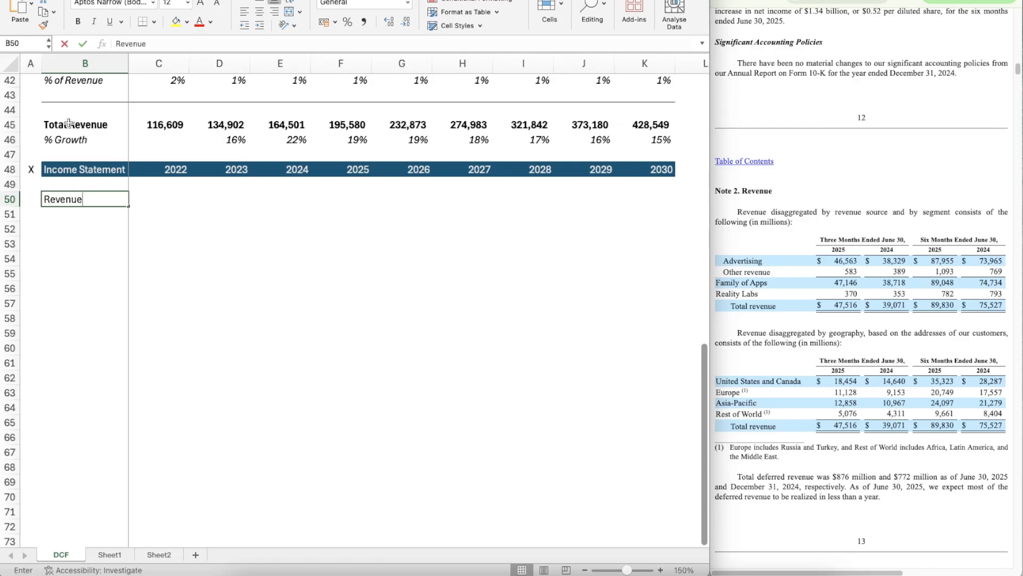
# Step: Link the Income Statement's 2022 revenue in C50 to Total Revenue with =C45
pyautogui.press('Tab')
pyautogui.write('=')
pyautogui.press('Up')
pyautogui.press('Up')
pyautogui.press('Up')
pyautogui.press('Up')
pyautogui.press('Up')
pyautogui.press('Up')
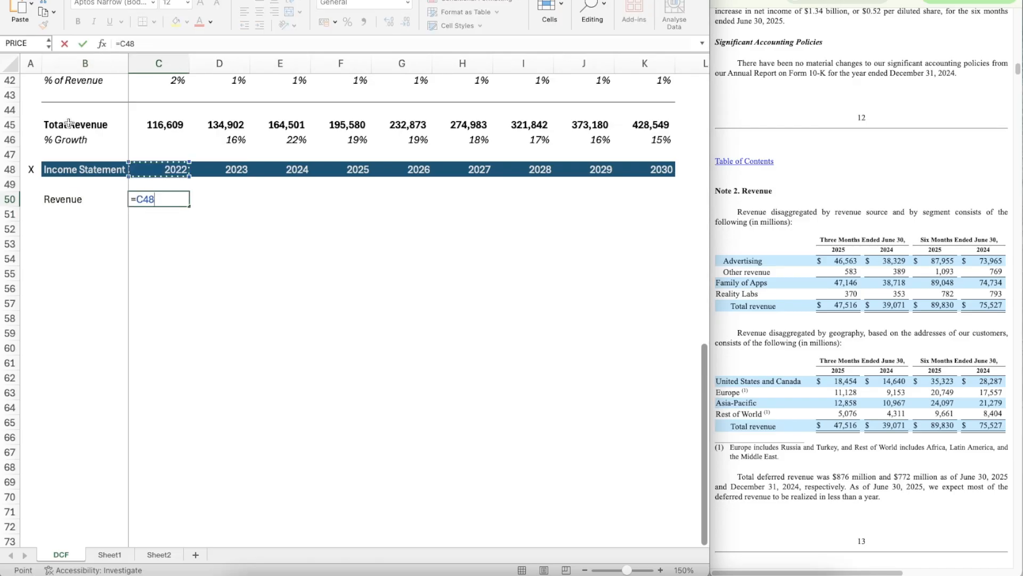
pyautogui.press('Down')
pyautogui.press('Return')
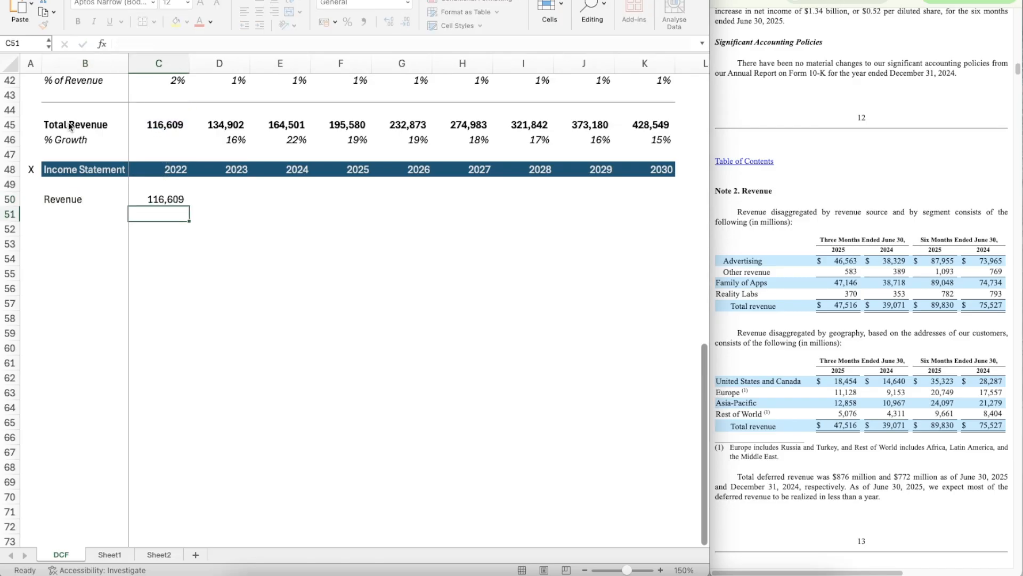
# Step: Copy the revenue link from C50 across the remaining years through K50
pyautogui.press('Up')
pyautogui.hotkey('ctrl', 'c')
pyautogui.hotkey('shift', 'Right')
pyautogui.hotkey('shift', 'Right')
pyautogui.hotkey('shift', 'Right')
pyautogui.hotkey('shift', 'Right')
pyautogui.hotkey('shift', 'Right')
pyautogui.hotkey('shift', 'Right')
pyautogui.hotkey('shift', 'Right')
pyautogui.hotkey('shift', 'Right')
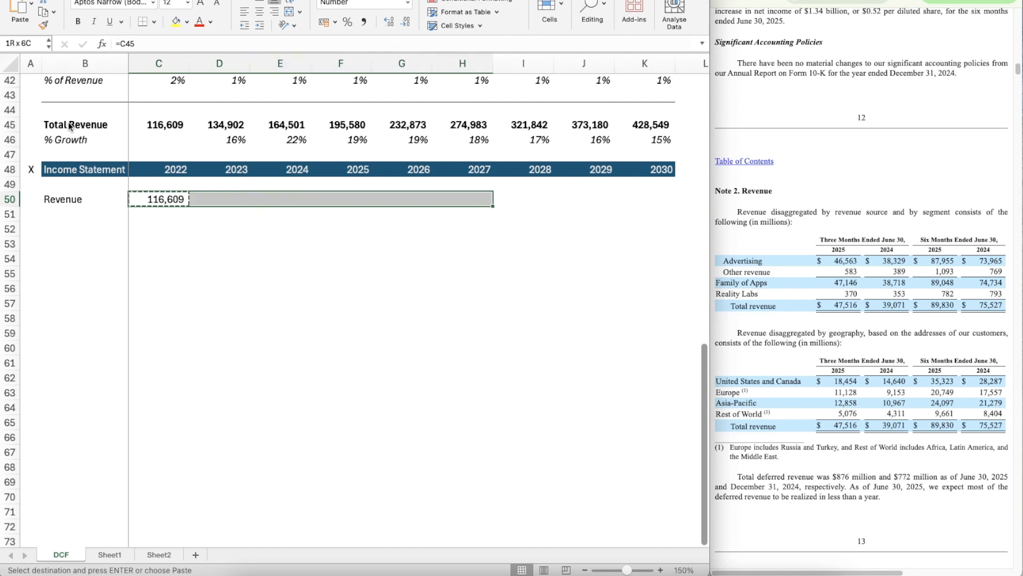
pyautogui.hotkey('ctrl', 'v')
# Step: Add a % Growth label beneath the Income Statement's Revenue by copying B46 into B51
pyautogui.press('Down')
pyautogui.press('Left')
pyautogui.press('Up')
pyautogui.press('Up')
pyautogui.press('Up')
pyautogui.press('Up')
pyautogui.press('Up')
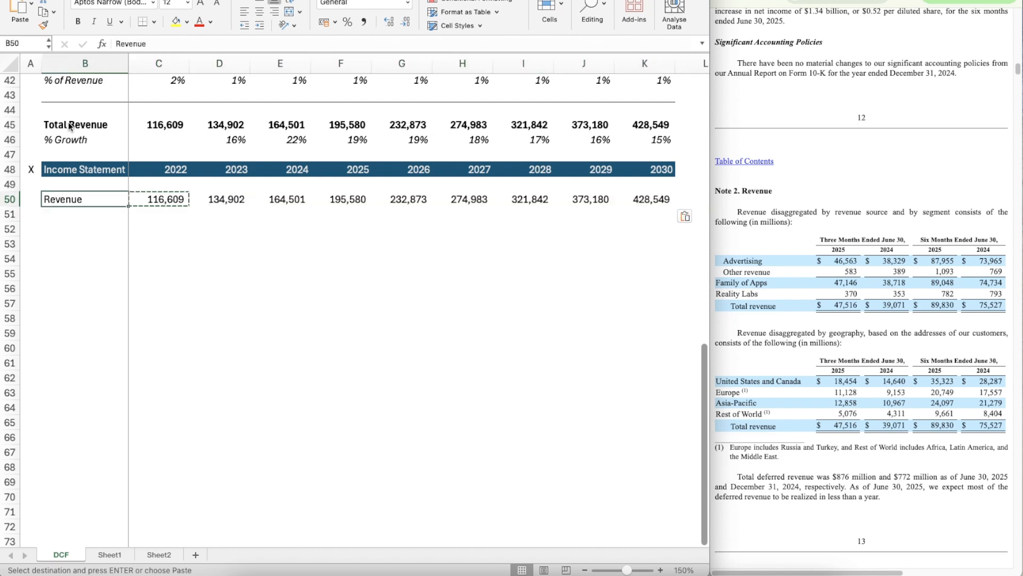
pyautogui.hotkey('ctrl', 'c')
pyautogui.press('Down')
pyautogui.press('Down')
pyautogui.press('Down')
pyautogui.press('Down')
pyautogui.press('Down')
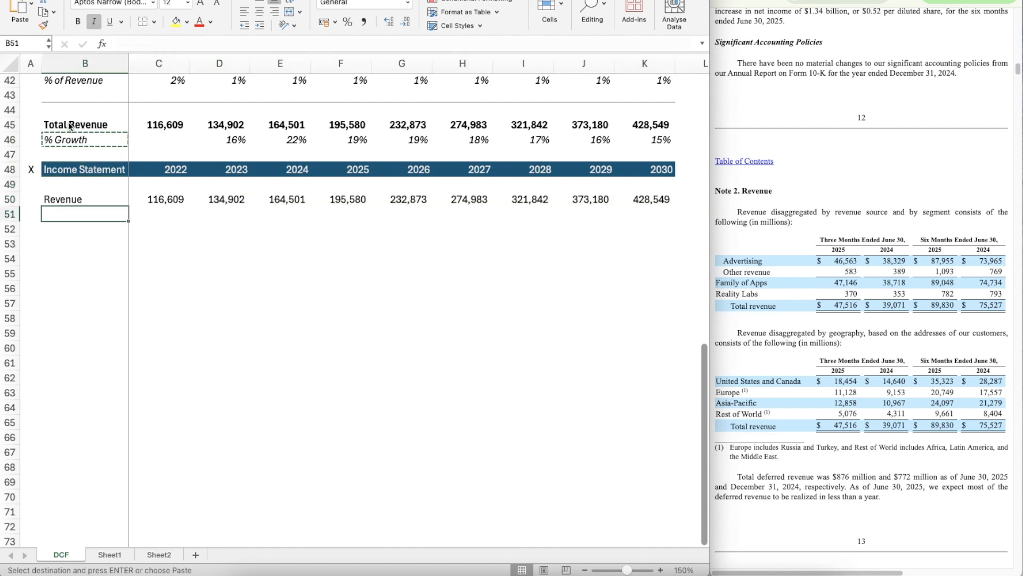
pyautogui.hotkey('ctrl', 'v')
# Step: Make the Revenue label in B50 bold
pyautogui.press('Right')
pyautogui.press('Left')
pyautogui.press('Up')
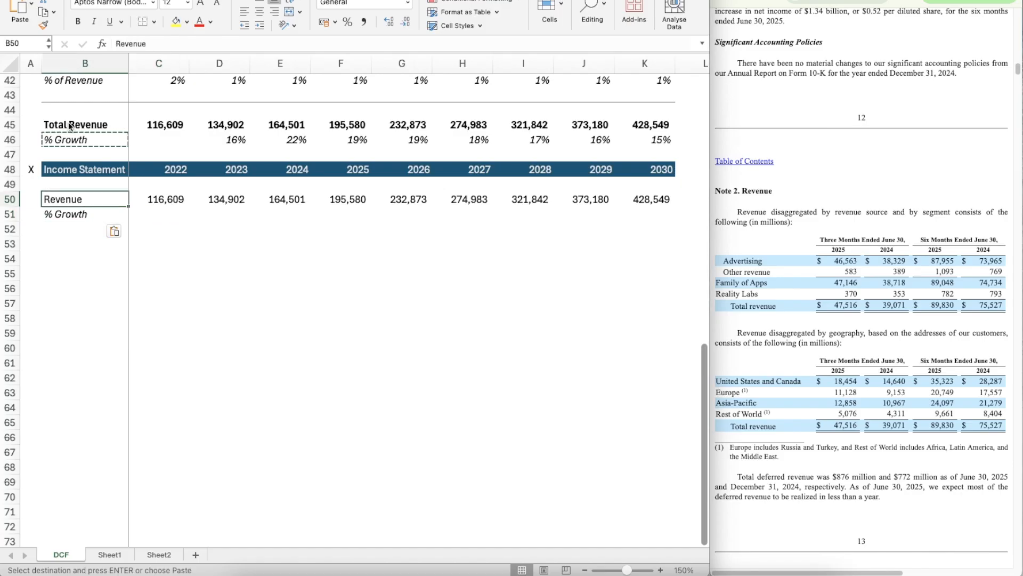
pyautogui.hotkey('ctrl', 'b')
# Step: Copy the 2023 Total Revenue growth formula from D46 into the Income Statement's growth cell D51
pyautogui.press('Down')
pyautogui.press('Right')
pyautogui.press('Right')
pyautogui.press('Up')
pyautogui.press('Up')
pyautogui.press('Up')
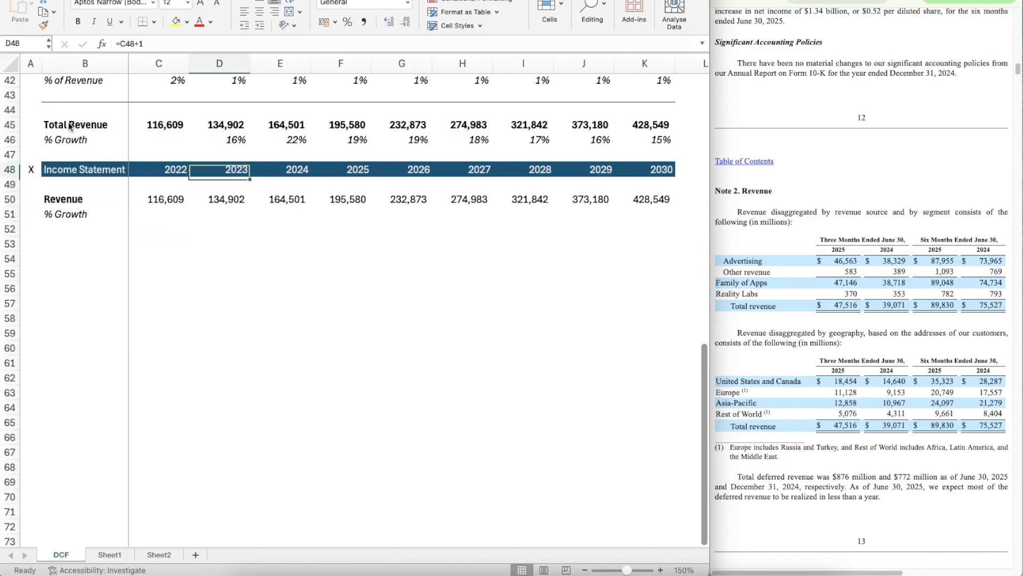
pyautogui.press('Up')
pyautogui.press('Up')
pyautogui.hotkey('ctrl', 'c')
pyautogui.press('Down')
pyautogui.press('Down')
pyautogui.press('Down')
pyautogui.press('Down')
pyautogui.press('Down')
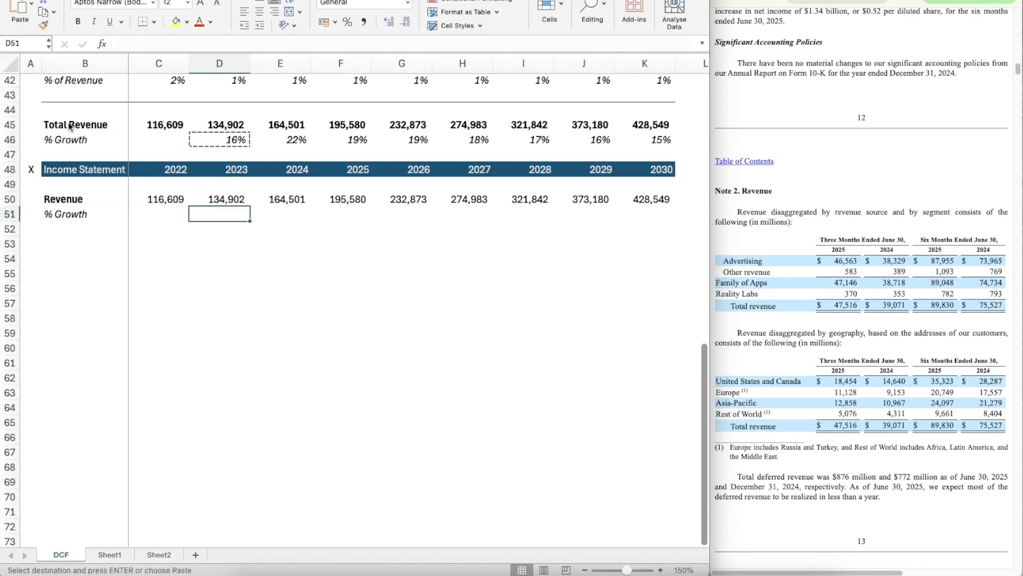
pyautogui.hotkey('ctrl', 'v')
# Step: Copy D51's growth formula across through 2030 in K51
pyautogui.hotkey('ctrl', 'c')
pyautogui.hotkey('shift', 'Right')
pyautogui.hotkey('shift', 'Right')
pyautogui.hotkey('shift', 'Right')
pyautogui.hotkey('shift', 'Right')
pyautogui.hotkey('shift', 'Right')
pyautogui.hotkey('shift', 'Right')
pyautogui.hotkey('shift', 'Right')
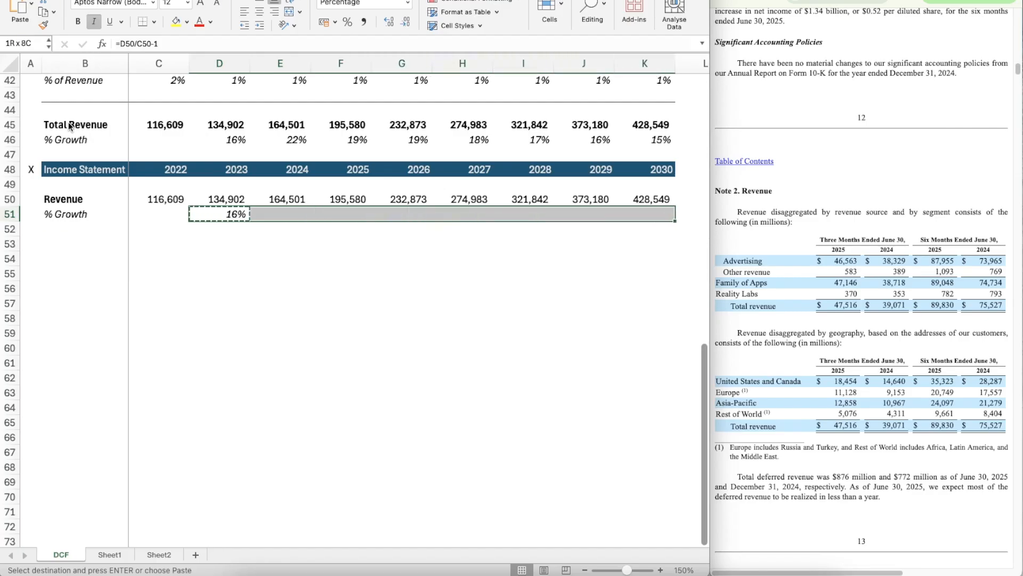
pyautogui.hotkey('ctrl', 'v')
# Step: Enter the label EBIT in B53 and make it bold
pyautogui.press('Down')
pyautogui.press('Down')
pyautogui.press('Left')
pyautogui.press('Left')
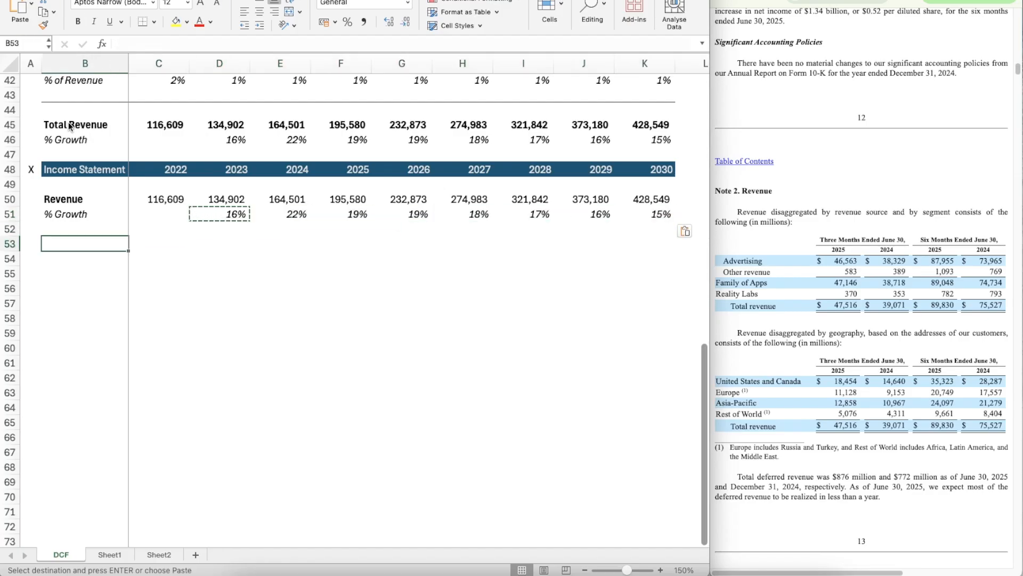
pyautogui.write('EBIT')
pyautogui.press('Return')
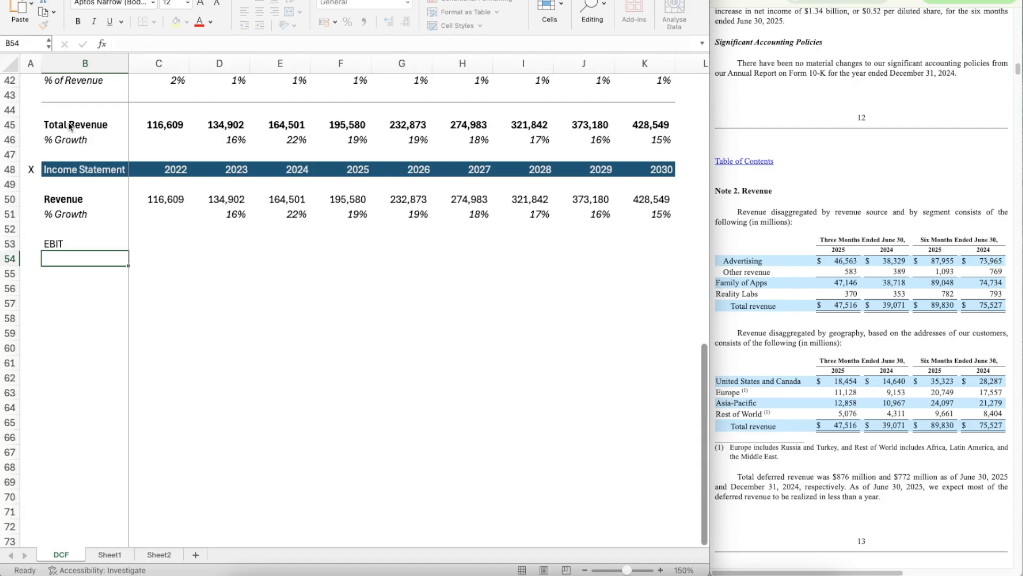
pyautogui.press('Up')
pyautogui.hotkey('ctrl', 'b')
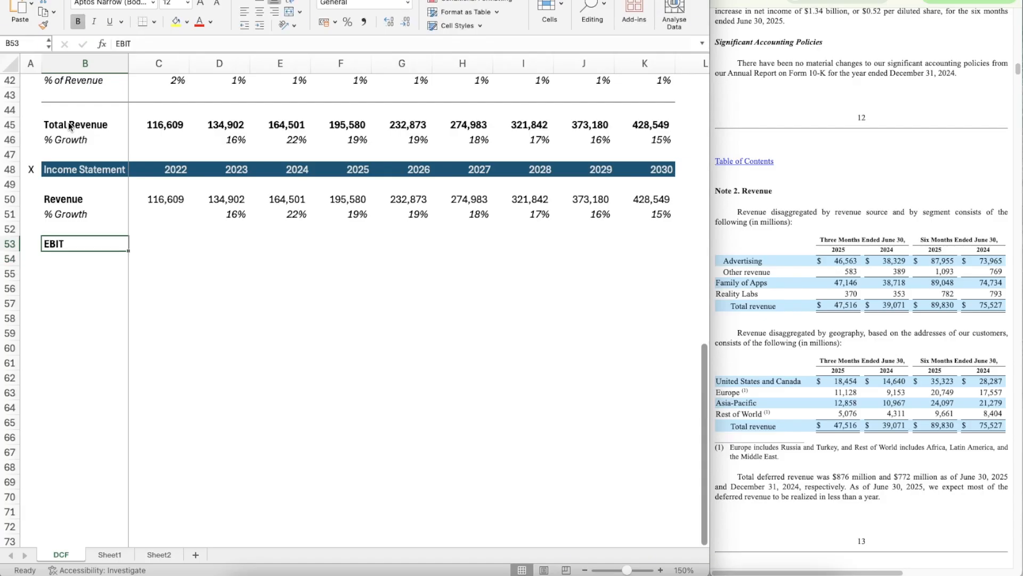
# Step: Check the quarterly filing's statements of income, and bring up the annual filing's 2022–2024 income statement table under Results of Operations
pyautogui.click(879, 178)
pyautogui.scroll(15, 879, 184)
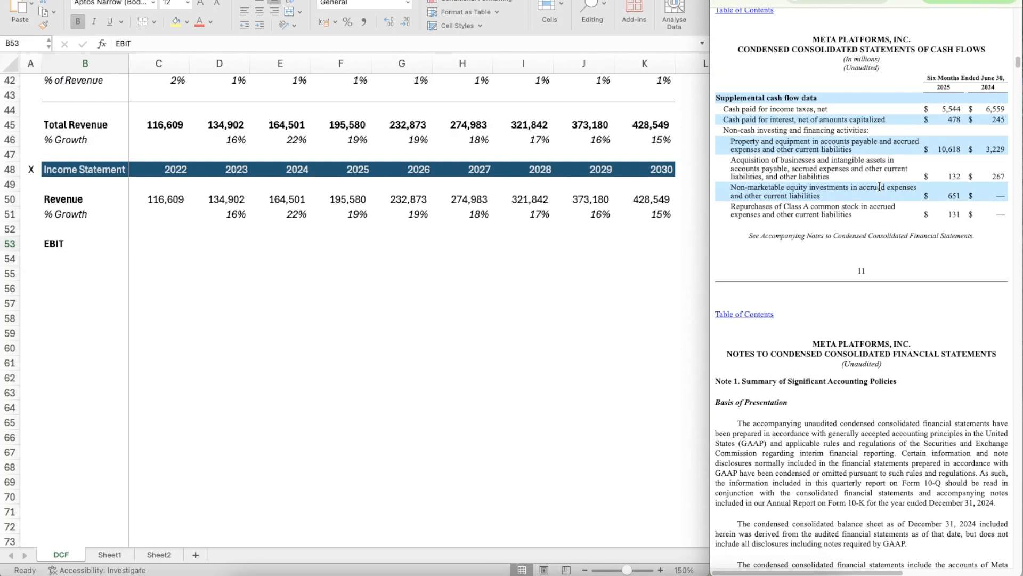
pyautogui.scroll(20, 879, 186)
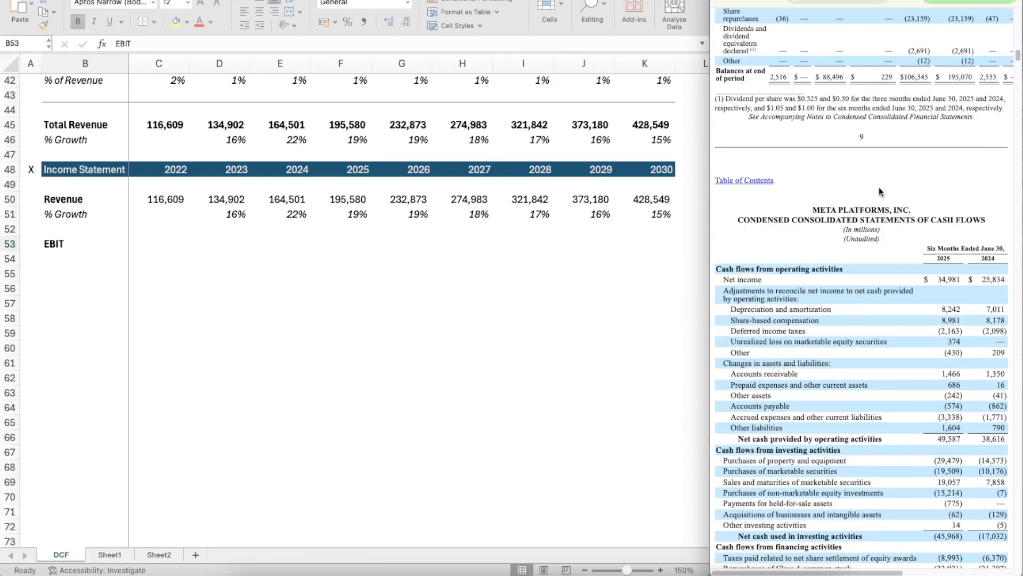
pyautogui.scroll(20, 878, 187)
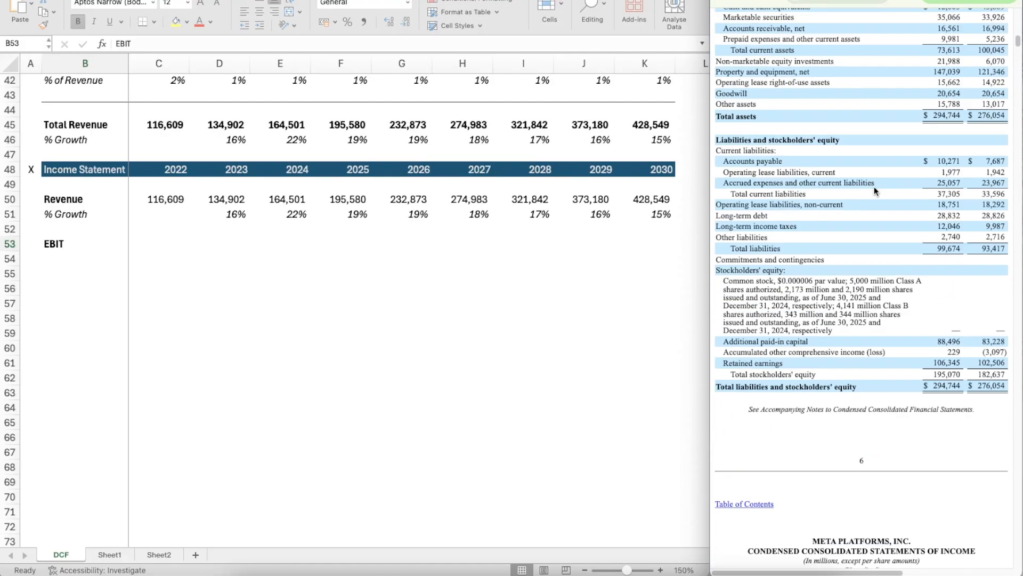
pyautogui.scroll(-12, 874, 187)
pyautogui.scroll(5, 874, 184)
pyautogui.scroll(-1, 874, 186)
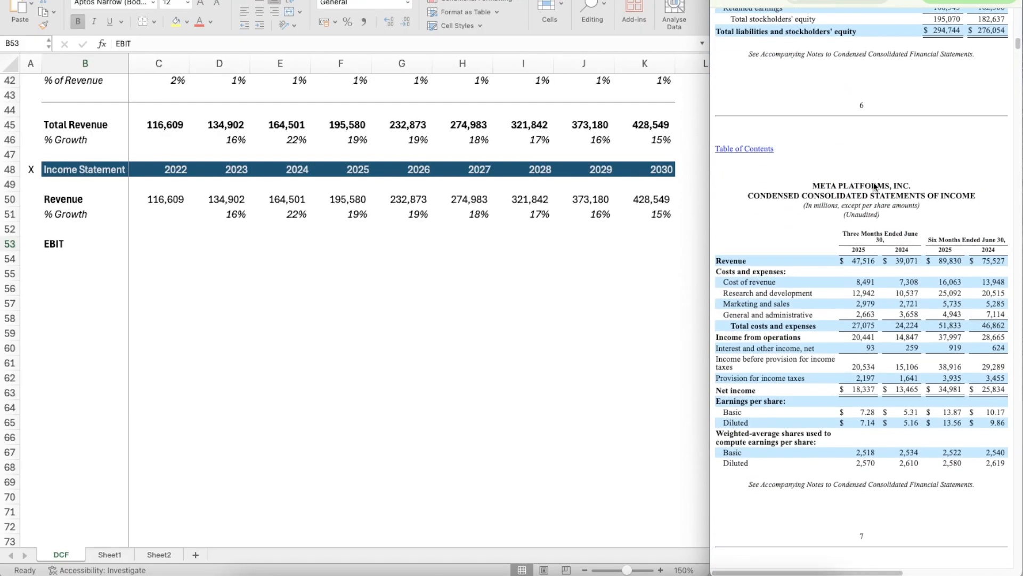
pyautogui.scroll(-1, 874, 186)
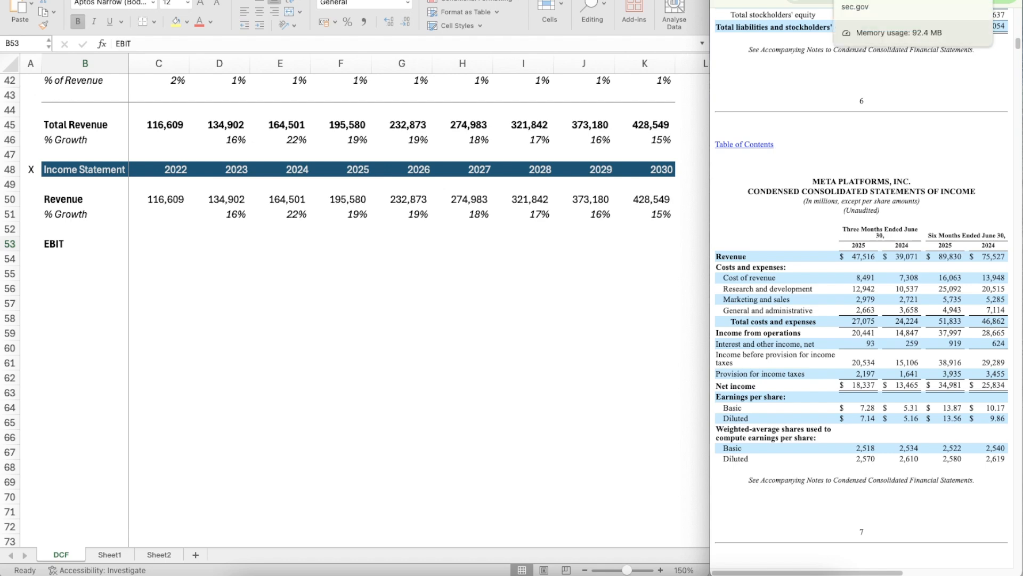
pyautogui.click(863, 1)
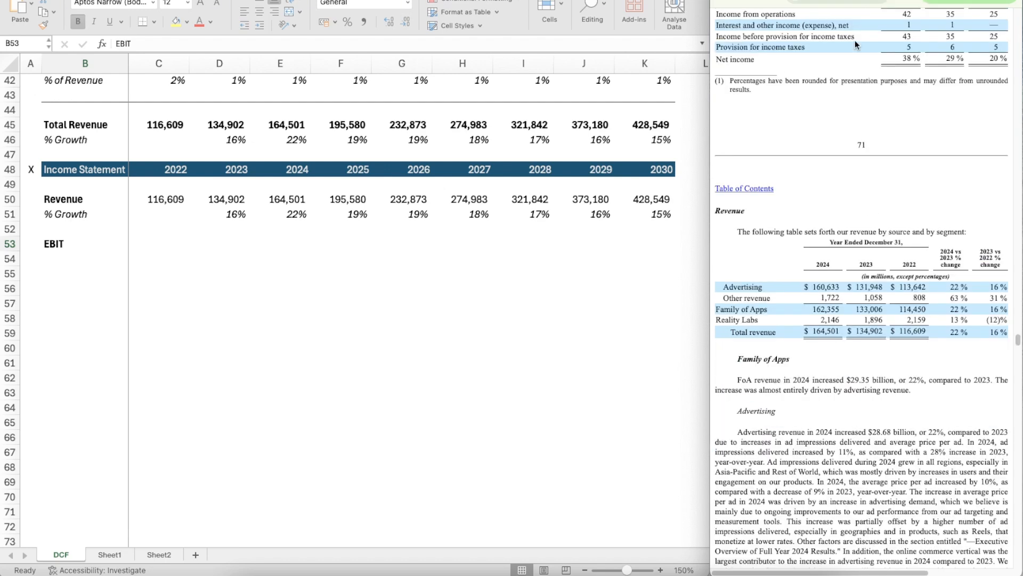
pyautogui.scroll(9, 867, 201)
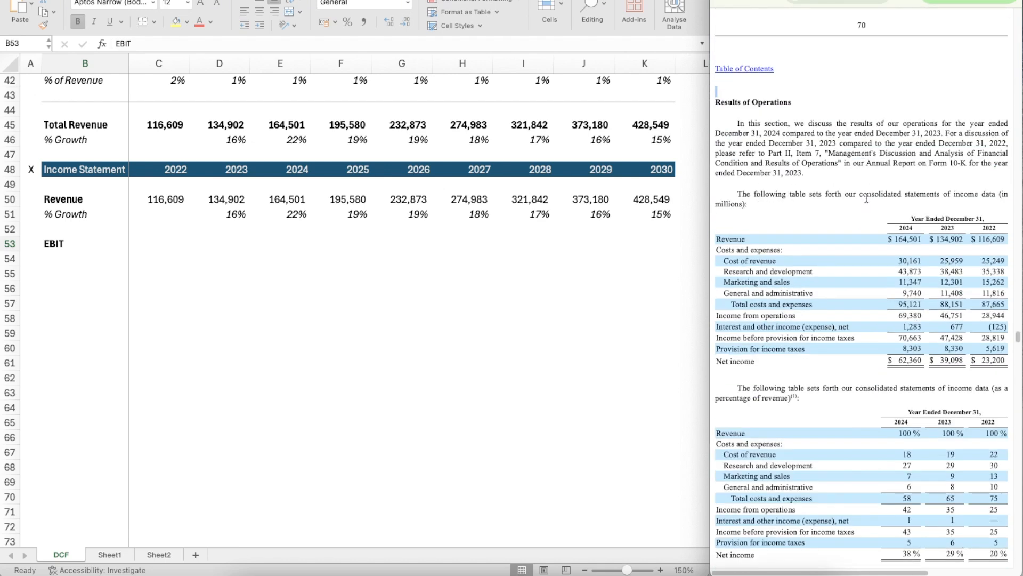
pyautogui.scroll(-2, 931, 321)
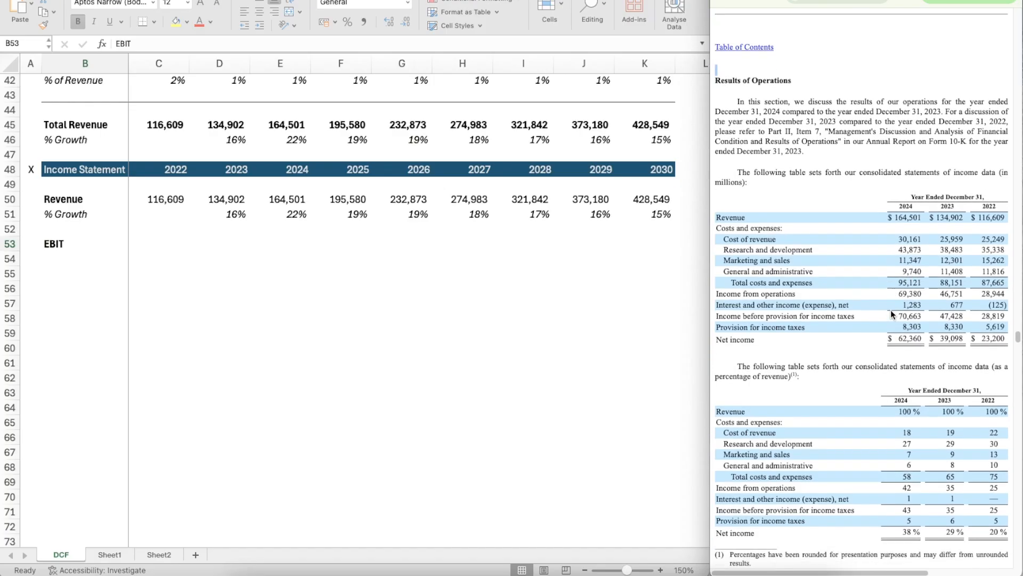
# Step: Enter 28944, the 2022 income from operations, as the 2022 EBIT in C53
pyautogui.doubleClick(151, 245)
pyautogui.click(207, 246)
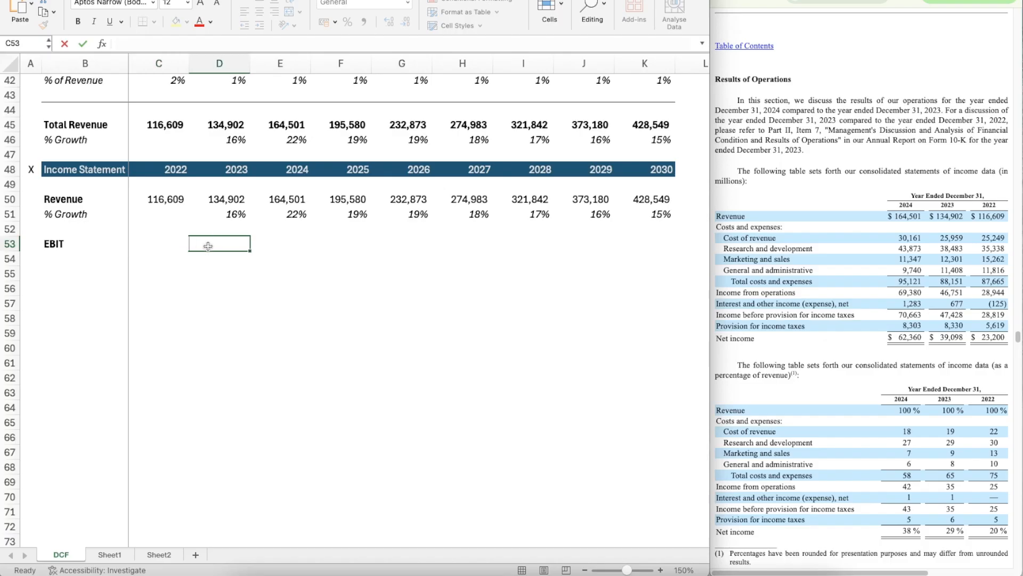
pyautogui.doubleClick(174, 244)
pyautogui.press('Escape')
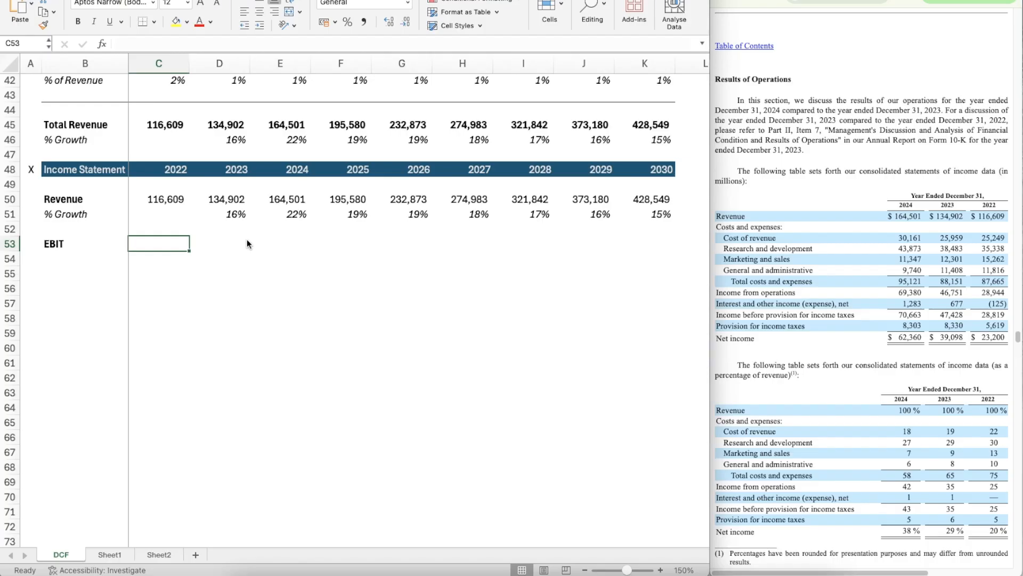
pyautogui.write('28944')
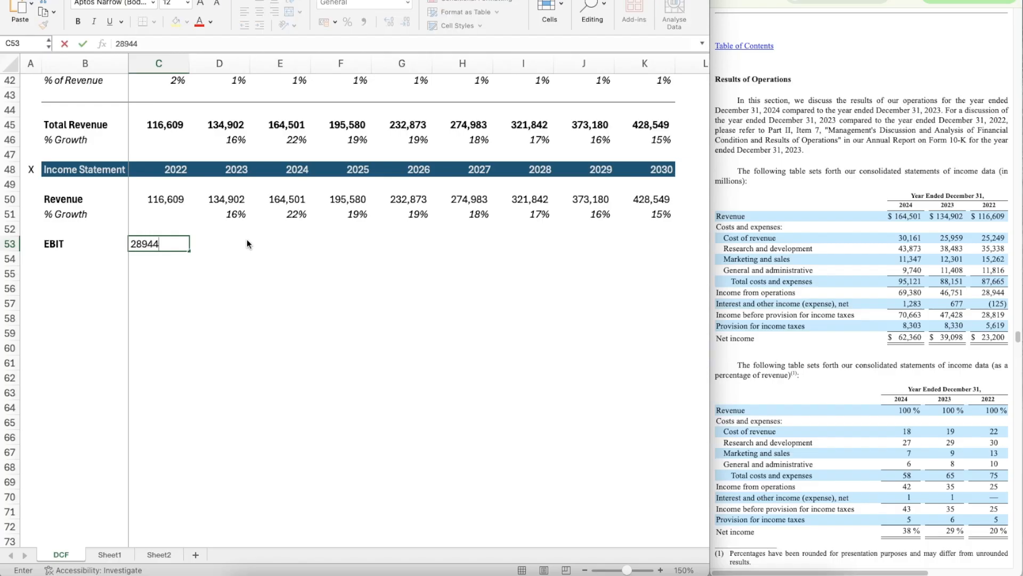
pyautogui.press('Return')
# Step: Copy the number format of the 2022 Revenue cell C50 onto the EBIT cell C53
pyautogui.press('Up')
pyautogui.press('Up')
pyautogui.press('Up')
pyautogui.press('Up')
pyautogui.press('super+shift+c')
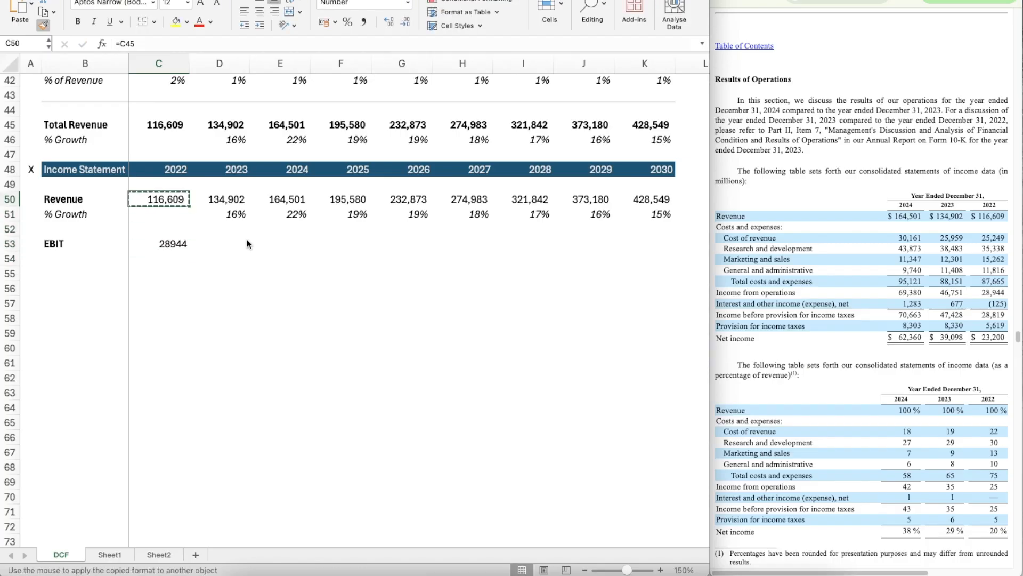
pyautogui.press('super+Down')
pyautogui.press('super+shift+v')
# Step: Enter 46751 as the 2023 EBIT in D53 and give it C53's number format
pyautogui.press('Right')
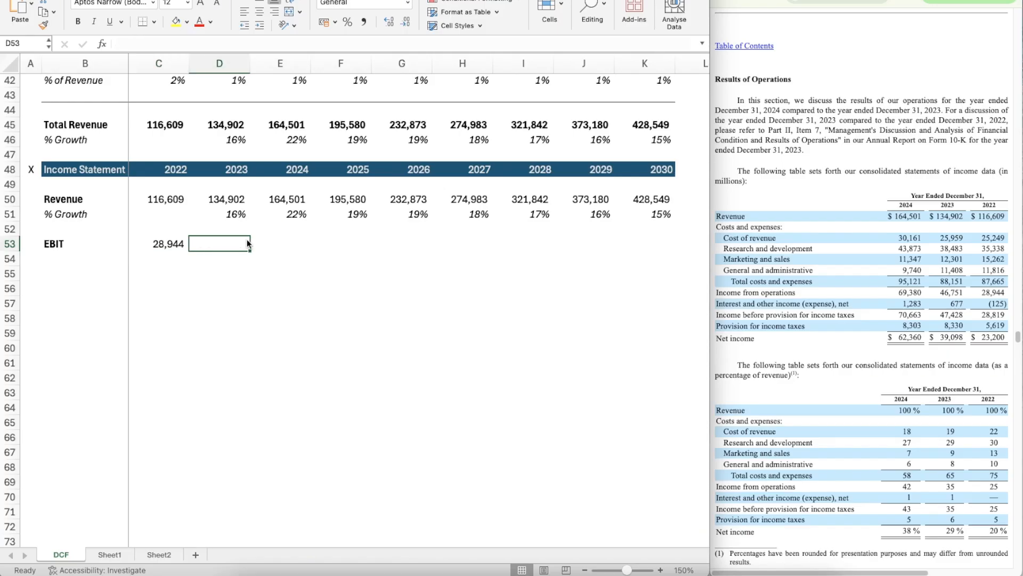
pyautogui.write('46751')
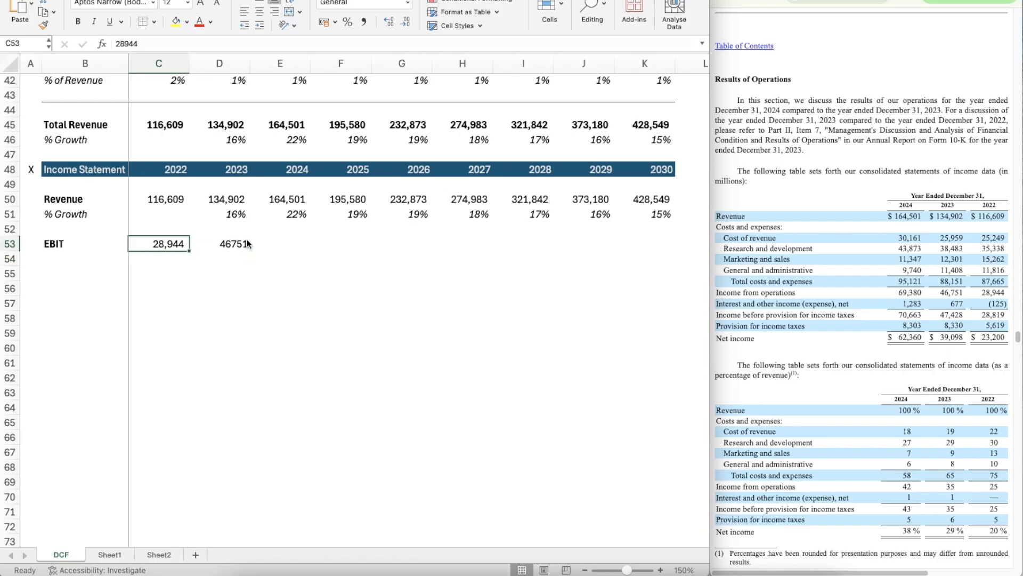
pyautogui.press('Right')
pyautogui.press('Left')
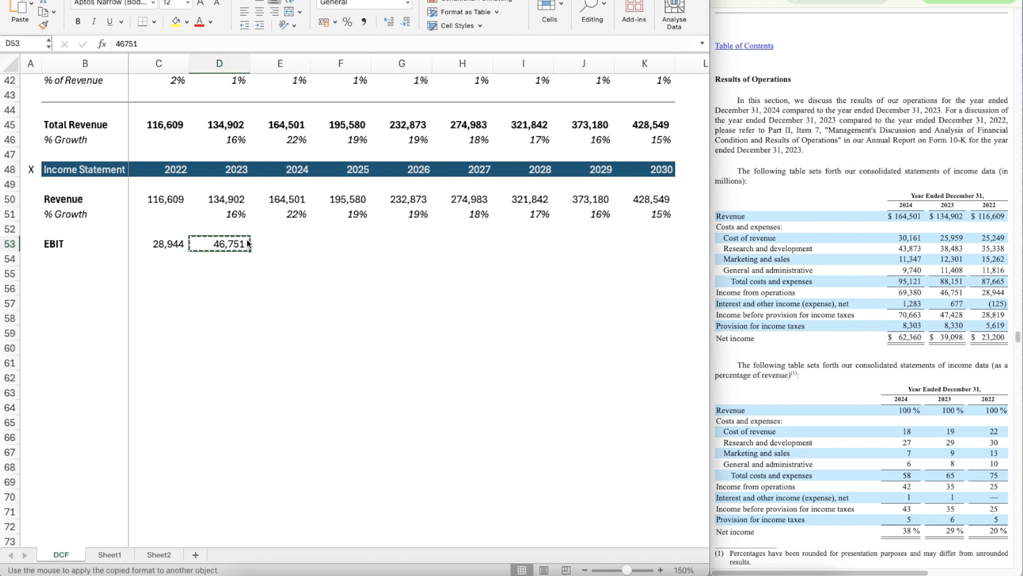
# Step: Apply D53's number format to E53 and enter 69380 there as the 2024 EBIT
pyautogui.press('Right')
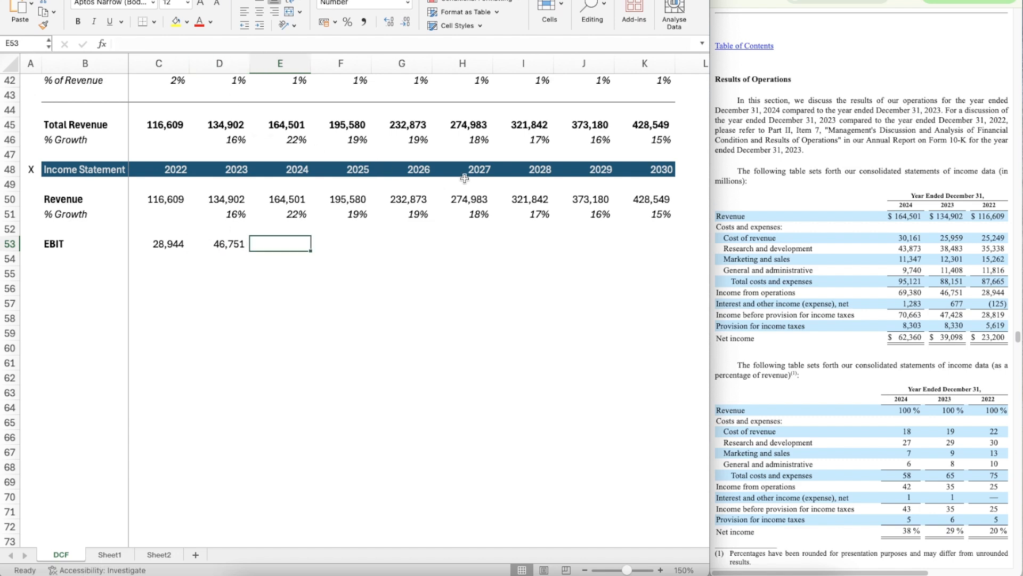
pyautogui.write('6')
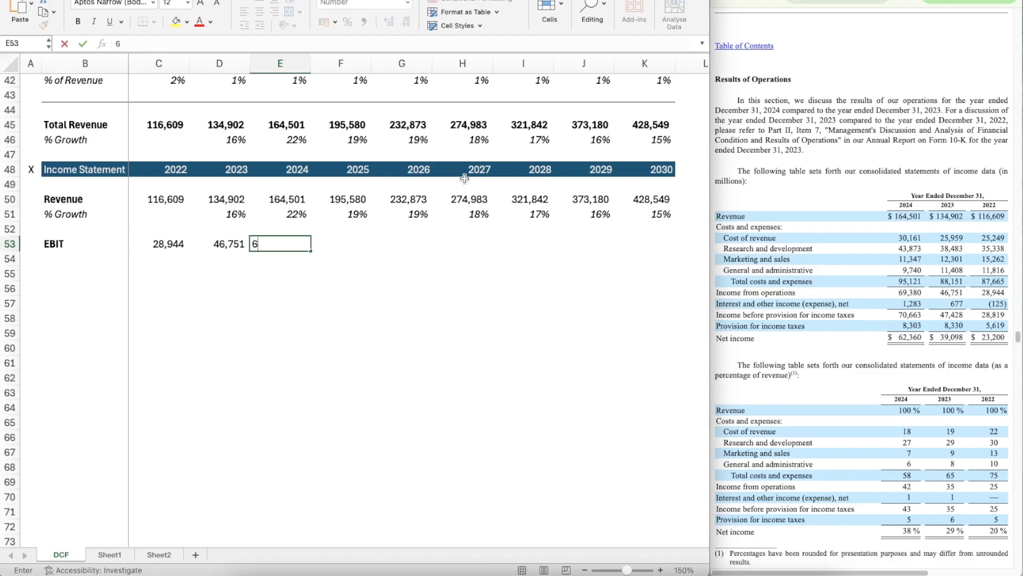
pyautogui.write('9,380')
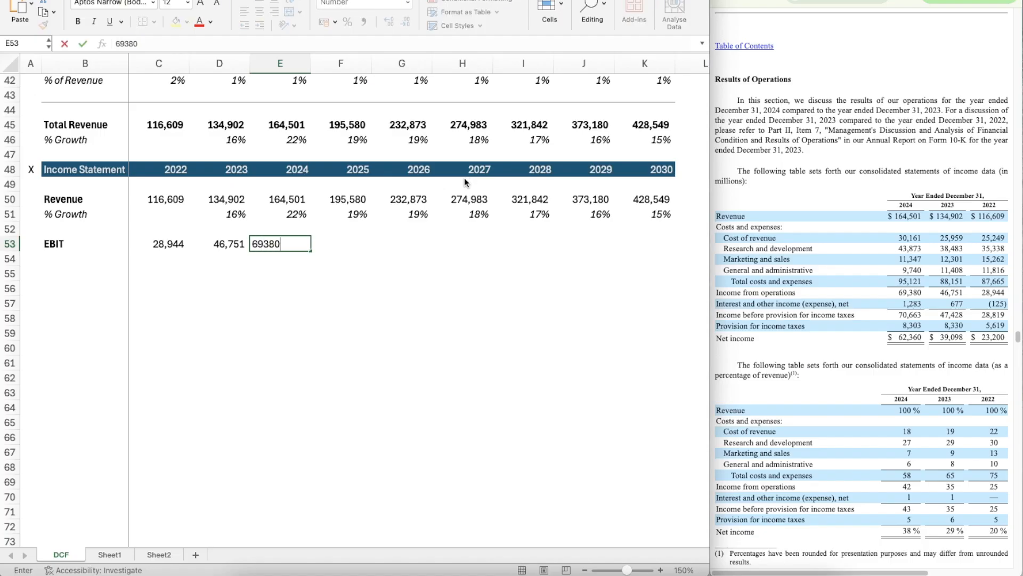
pyautogui.hotkey('ctrl', 'Return')
pyautogui.press('Left')
pyautogui.press('Left')
pyautogui.press('Right')
pyautogui.press('Right')
pyautogui.press('Right')
pyautogui.press('Right')
pyautogui.press('Right')
pyautogui.press('Right')
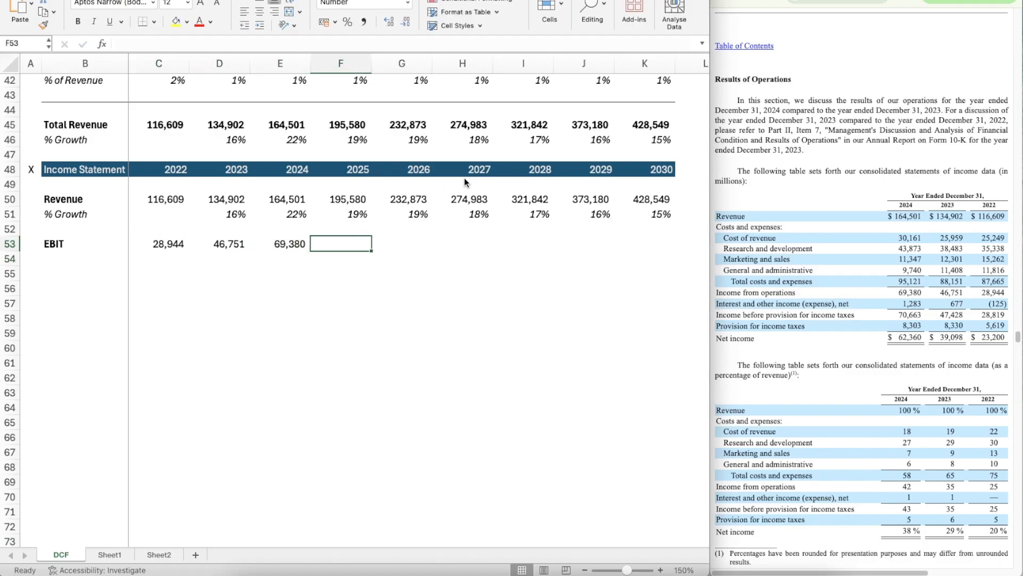
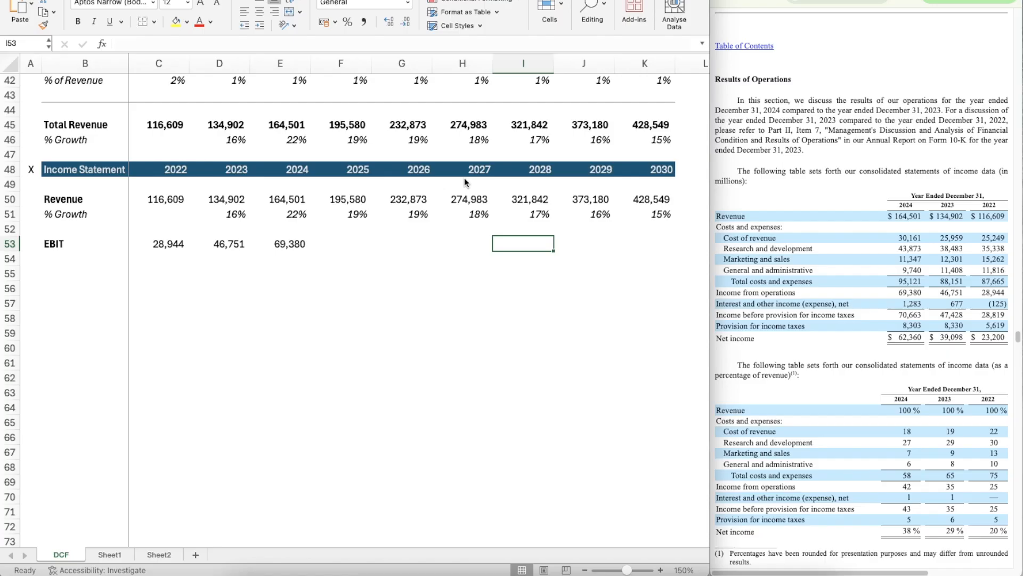
# Step: Label B54 beneath EBIT as "% of Revenue" and italicize that row
pyautogui.press('Left')
pyautogui.press('Left')
pyautogui.press('Left')
pyautogui.press('Left')
pyautogui.press('Left')
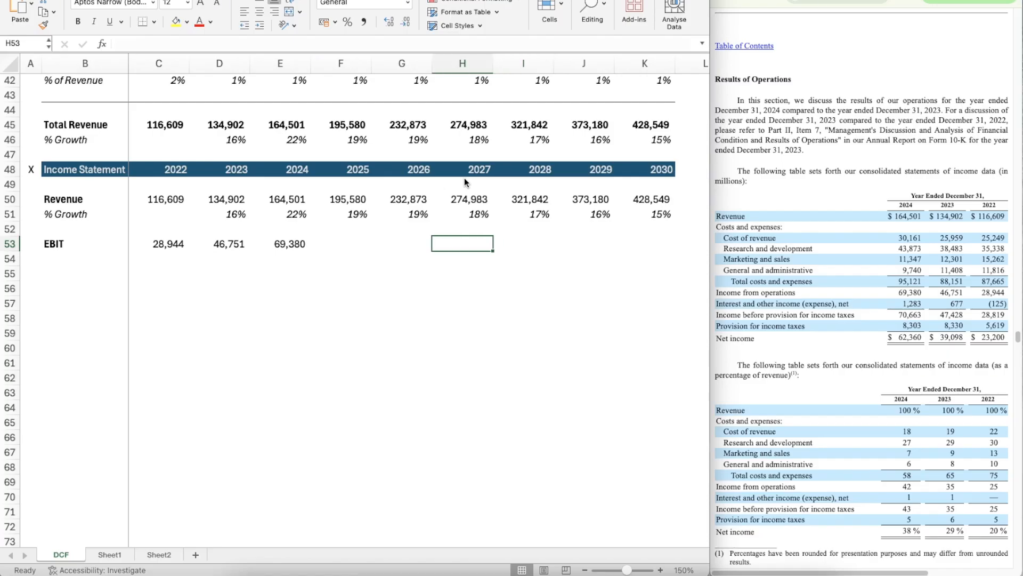
pyautogui.press('Up')
pyautogui.press('Down')
pyautogui.press('Left')
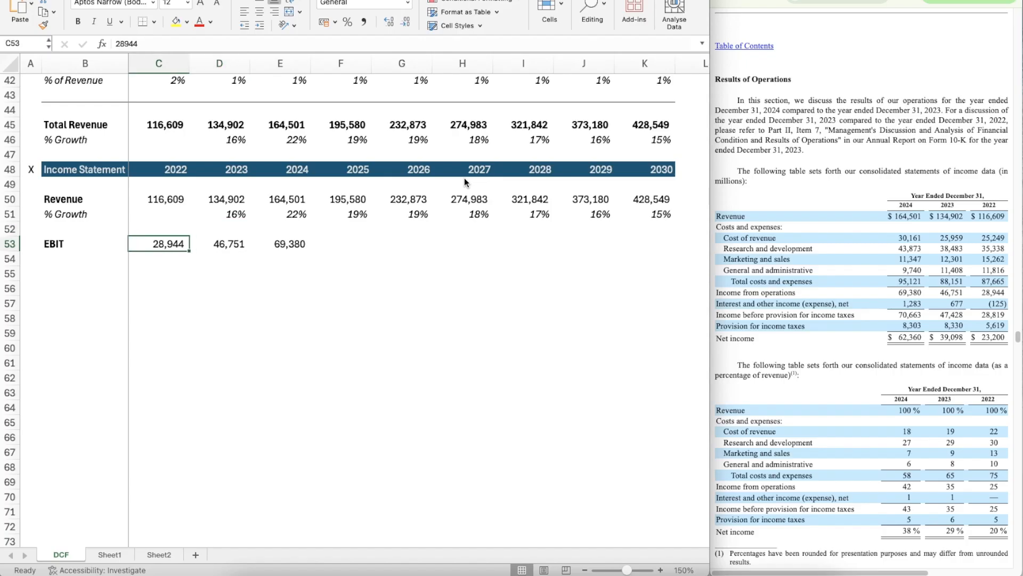
pyautogui.press('Left')
pyautogui.press('Down')
pyautogui.write('% of Rev')
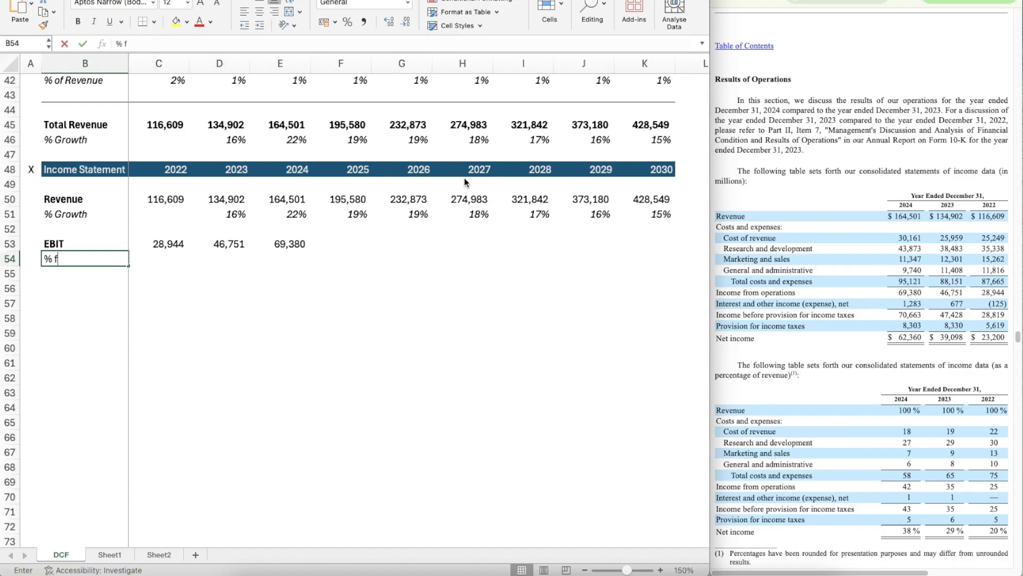
pyautogui.write('enue')
pyautogui.press('Return')
pyautogui.press('Up')
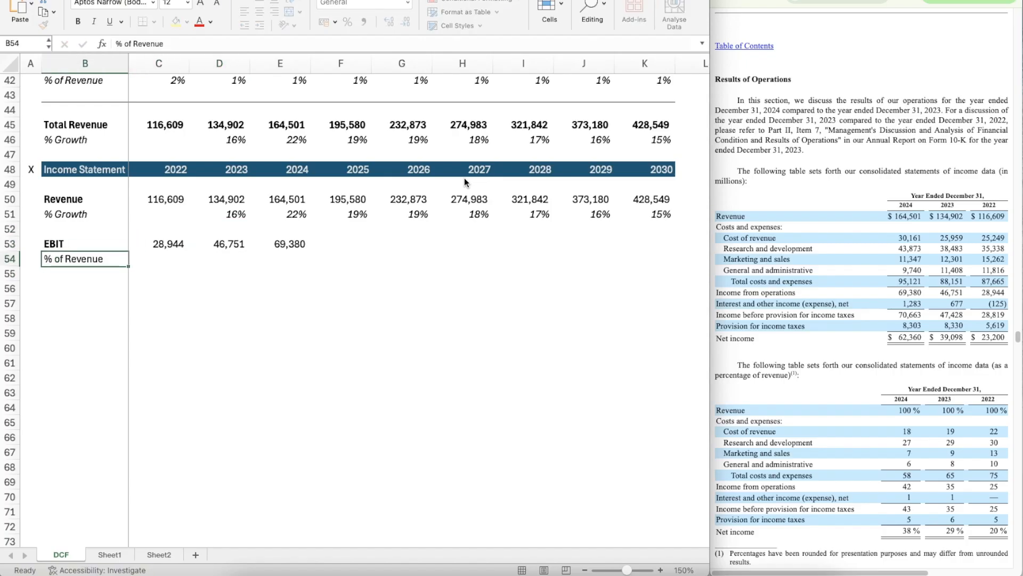
pyautogui.hotkey('shift', 'space')
pyautogui.hotkey('ctrl', 'i')
# Step: Calculate the 2022 EBIT margin in C54 with the formula =C53/C50
pyautogui.press('Right')
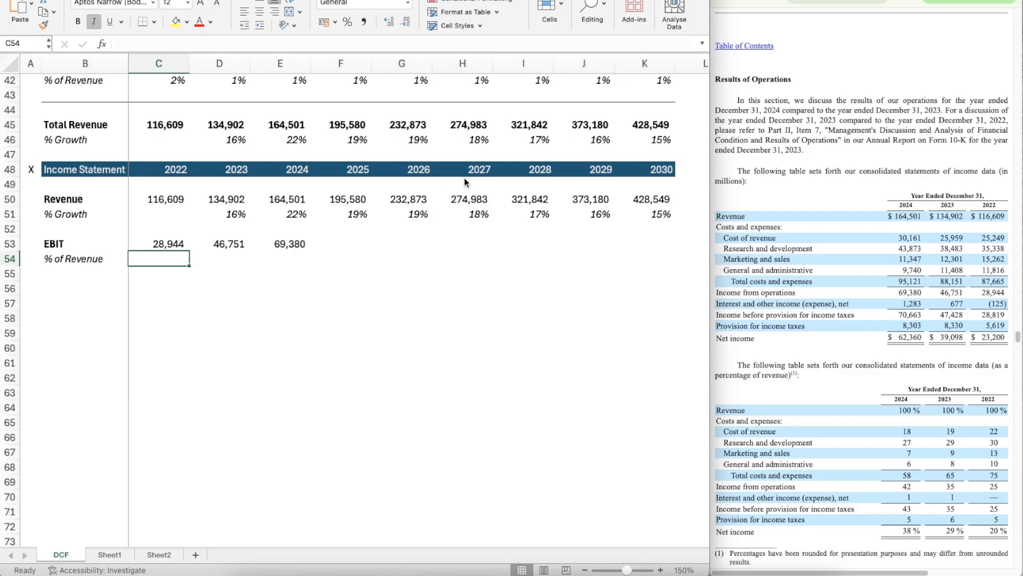
pyautogui.write('=')
pyautogui.press('Up')
pyautogui.write('/')
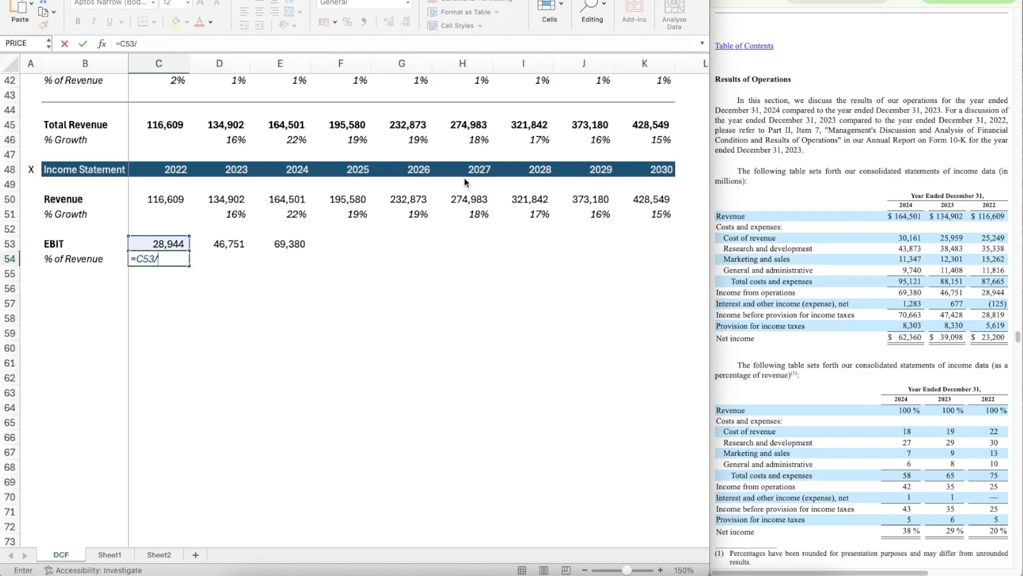
pyautogui.press('Up')
pyautogui.press('Up')
pyautogui.press('Up')
# Step: Copy the percentage format of the 2023 revenue growth cell D51 onto C54
pyautogui.press('Up')
pyautogui.press('Return')
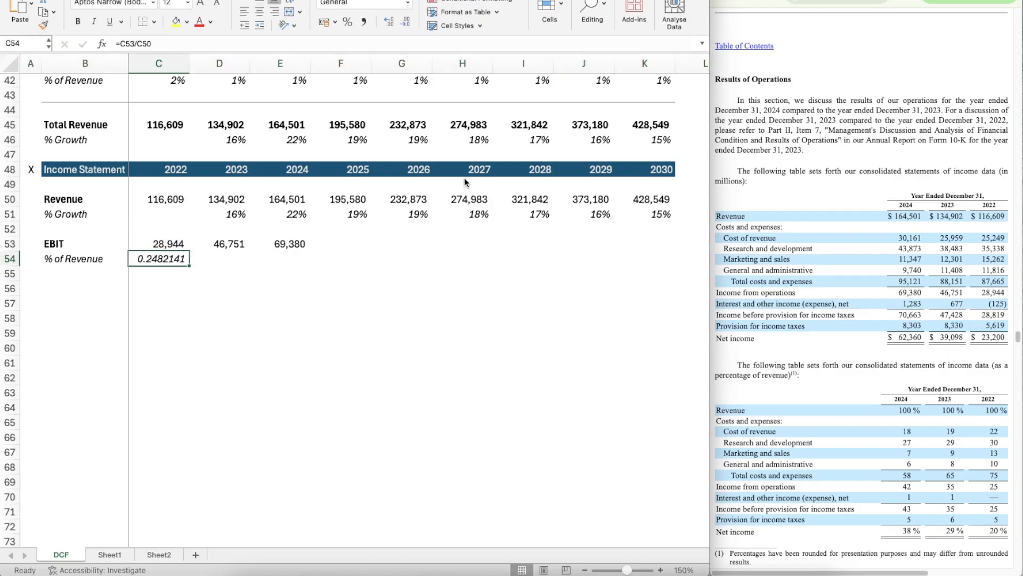
pyautogui.press('Right')
pyautogui.press('Up')
pyautogui.press('Up')
pyautogui.press('Up')
pyautogui.press('super+shift+c')
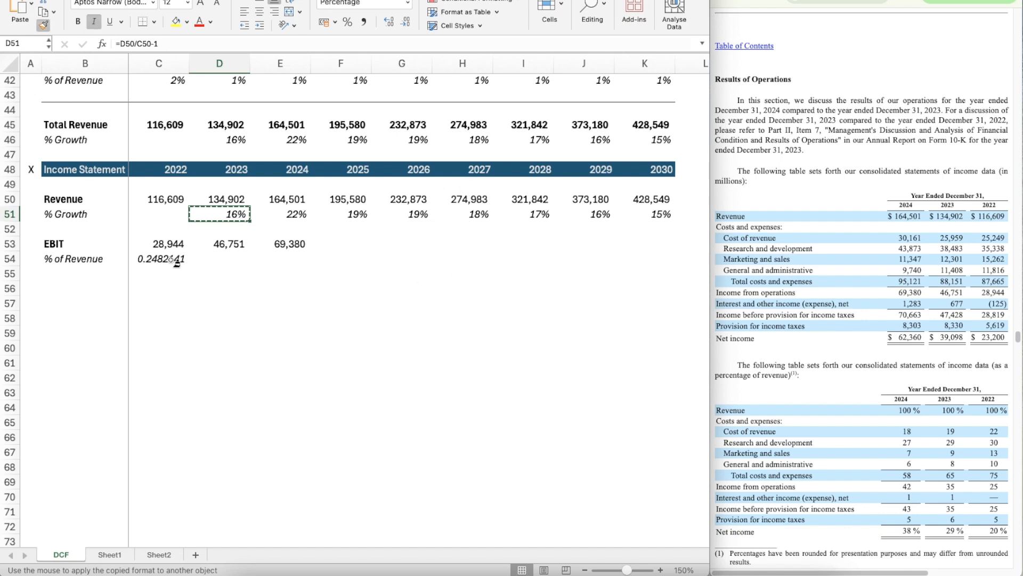
pyautogui.click(172, 260)
# Step: Copy the EBIT margin formula from C54 across 2023 to 2025 in D54:F54
pyautogui.press('super+c')
pyautogui.hotkey('shift', 'Right')
pyautogui.hotkey('shift', 'Right')
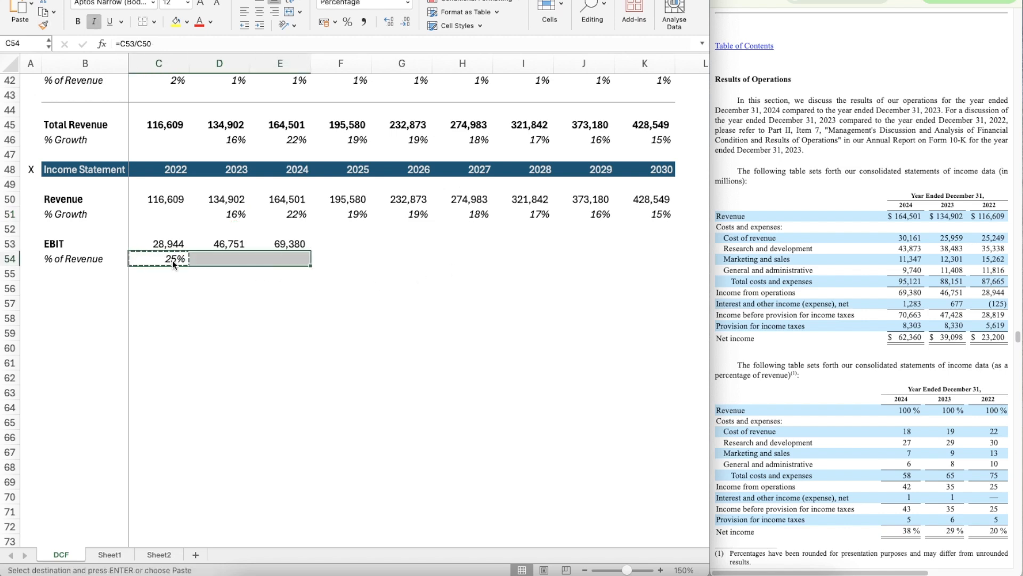
pyautogui.press('super+v')
pyautogui.press('Right')
pyautogui.press('Right')
pyautogui.press('super+c')
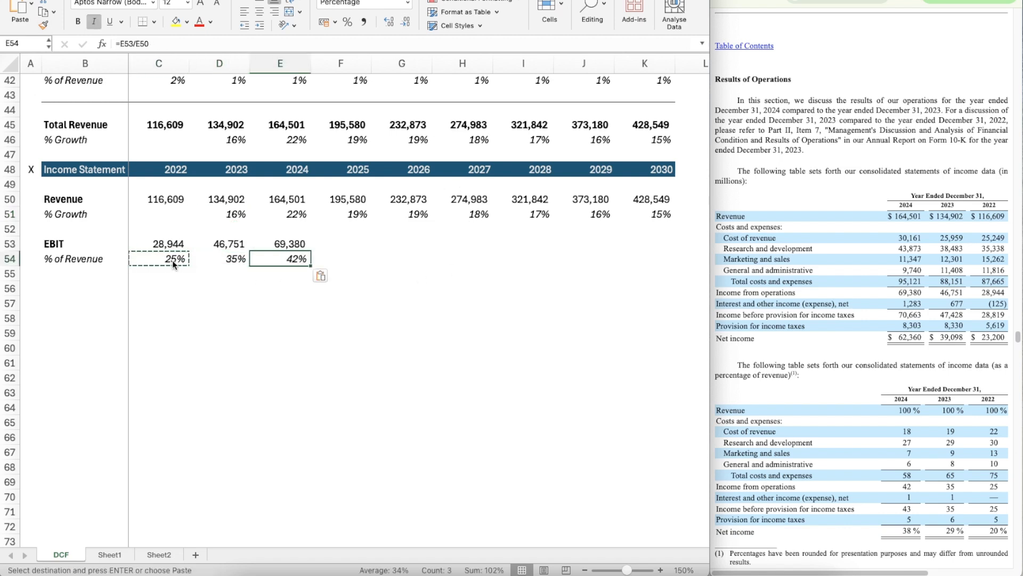
pyautogui.press('Right')
pyautogui.press('super+v')
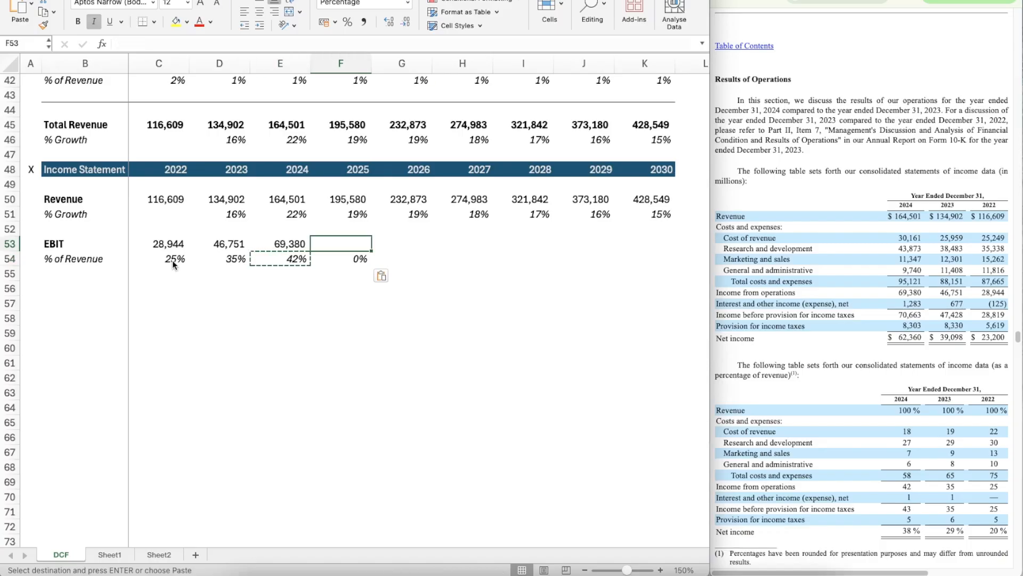
# Step: Add a bold "Taxes" row label in B56, leaving a blank row below the EBIT margin
pyautogui.press('Left')
pyautogui.press('Left')
pyautogui.press('Left')
pyautogui.press('Left')
pyautogui.press('Down')
pyautogui.press('Down')
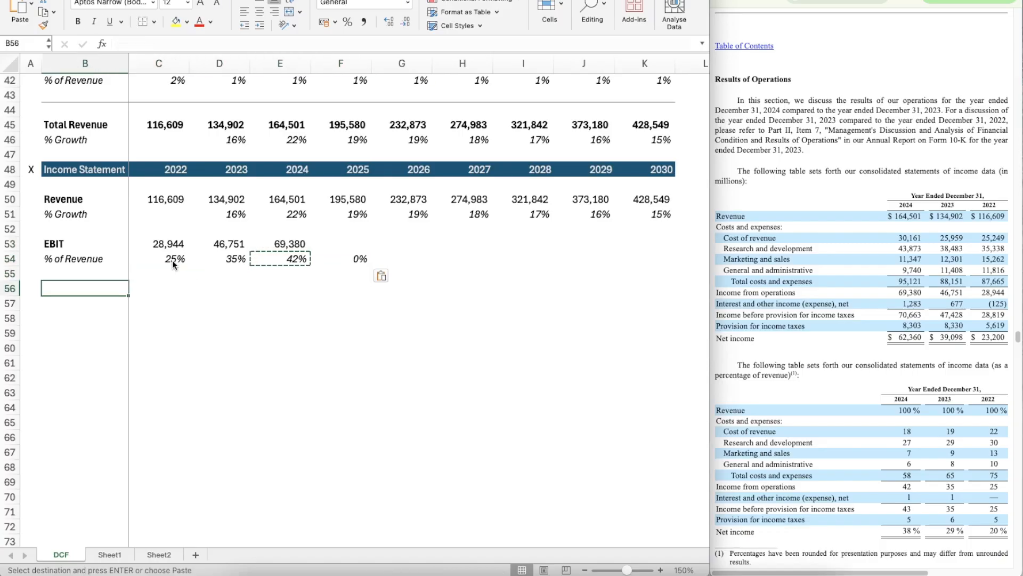
pyautogui.write('Taxes')
pyautogui.press('Return')
pyautogui.press('Up')
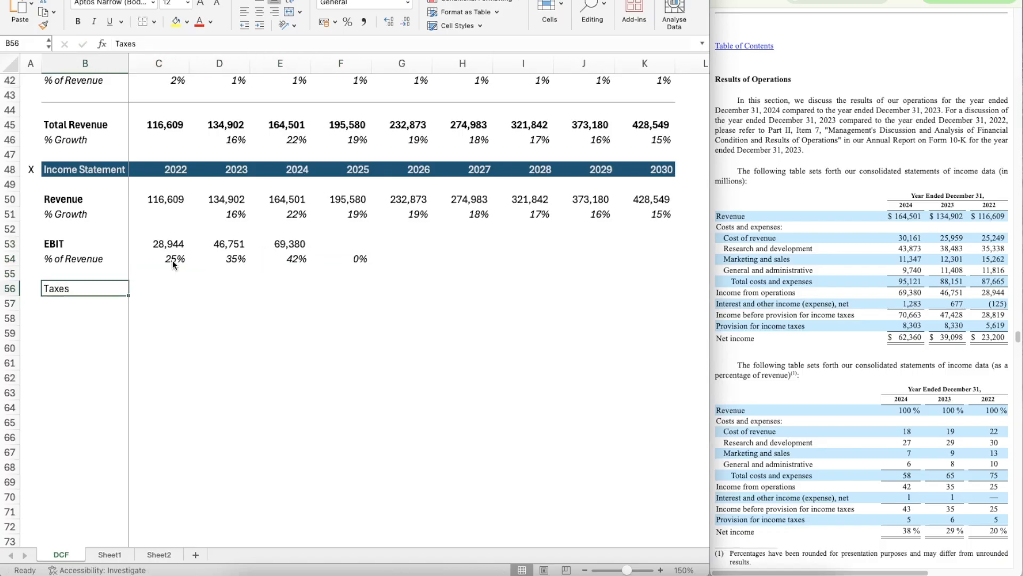
pyautogui.press('super+b')
# Step: Enter 5619, the 2022 provision for income taxes, in C56 and give it the number format of C53
pyautogui.press('Right')
pyautogui.press('Right')
pyautogui.press('Left')
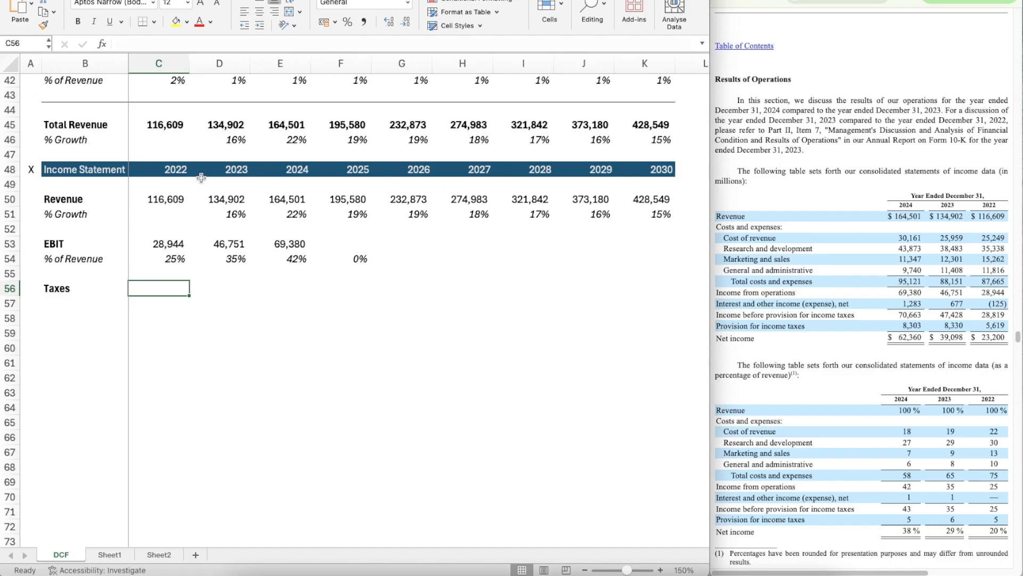
pyautogui.write('5619')
pyautogui.press('Return')
pyautogui.press('Up')
pyautogui.press('Up')
pyautogui.press('Up')
pyautogui.press('Up')
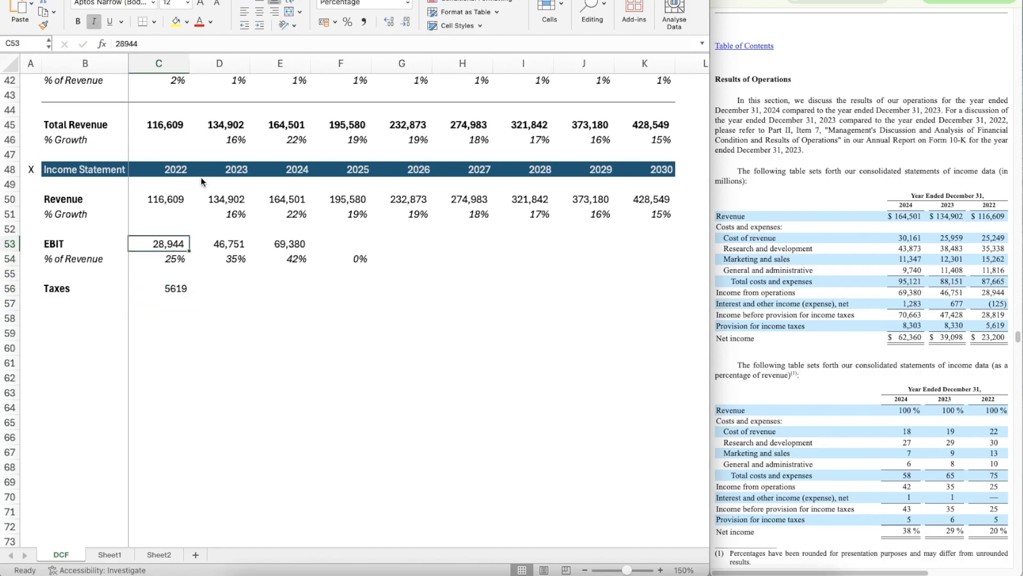
pyautogui.press('super+shift+c')
pyautogui.click(173, 291)
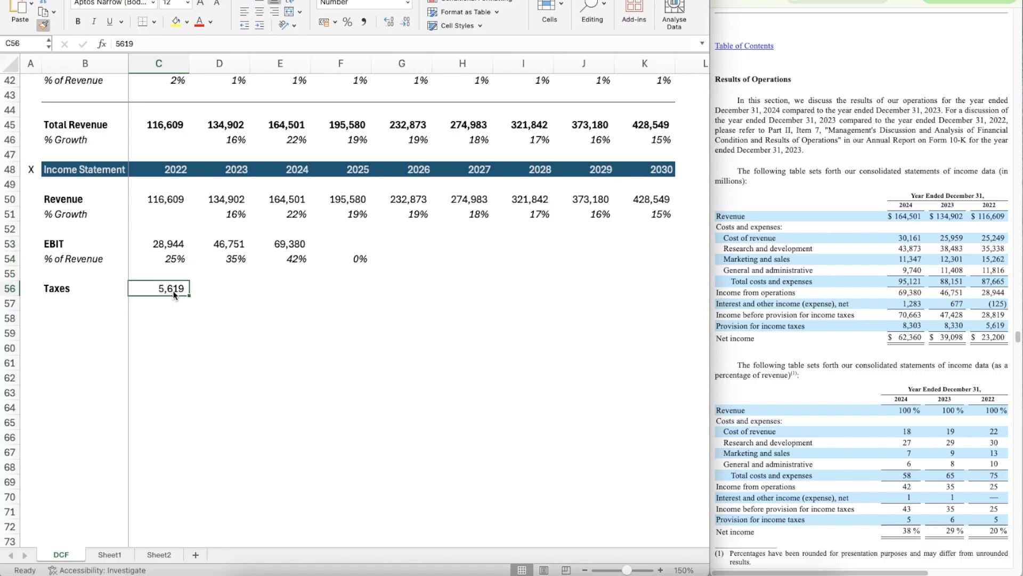
# Step: Label B57 beneath Taxes as "% of EBIT" in italics
pyautogui.press('Down')
pyautogui.press('Left')
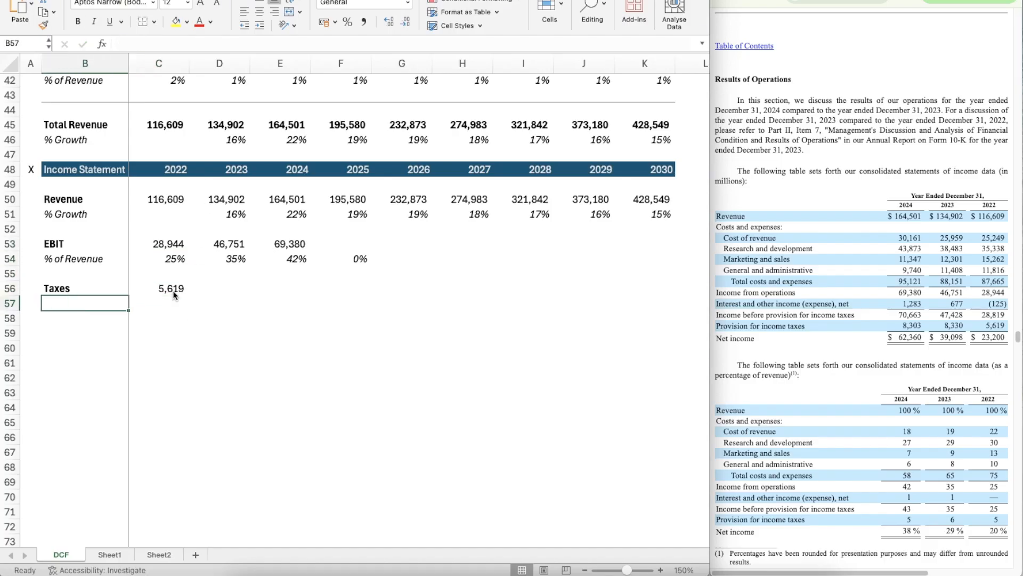
pyautogui.write('% of EBIT')
pyautogui.press('Return')
pyautogui.press('Up')
pyautogui.hotkey('ctrl', 'i')
# Step: Calculate 2022 taxes as a share of EBIT in C57 with the formula =C56/C53
pyautogui.press('Right')
pyautogui.write('=')
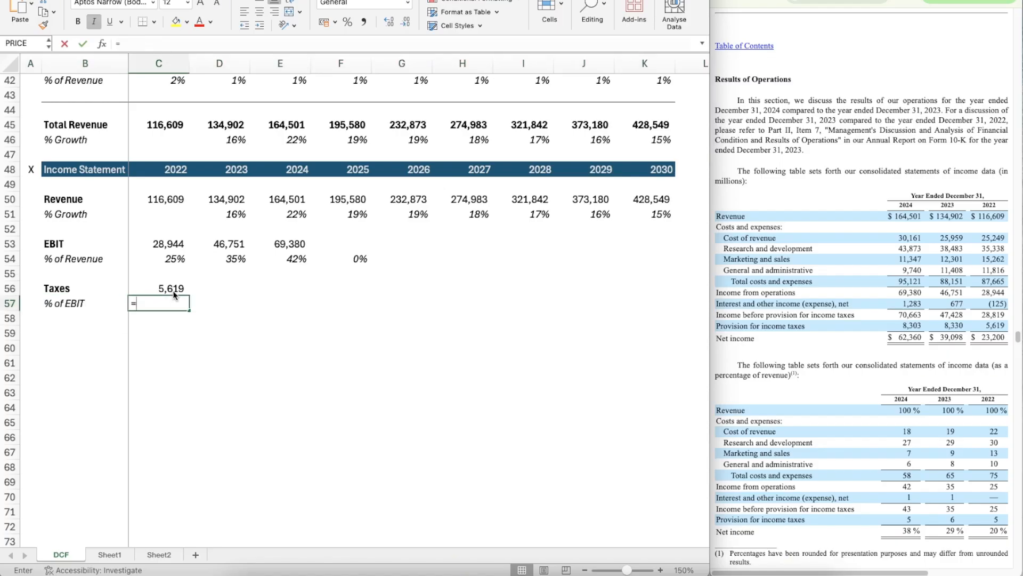
pyautogui.press('Up')
pyautogui.write('/')
pyautogui.press('Up')
pyautogui.press('Up')
pyautogui.press('Up')
pyautogui.press('Up')
pyautogui.press('Return')
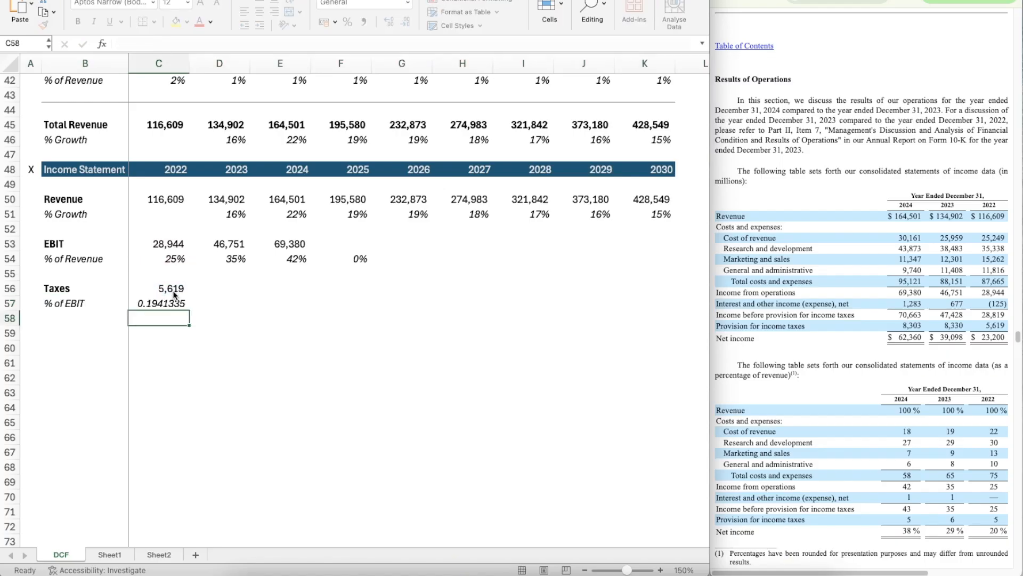
# Step: Copy the percentage format of C54 onto the 2022 tax rate cell C57
pyautogui.press('Up')
pyautogui.press('Up')
pyautogui.press('Up')
pyautogui.press('Up')
pyautogui.press('shift+super+c')
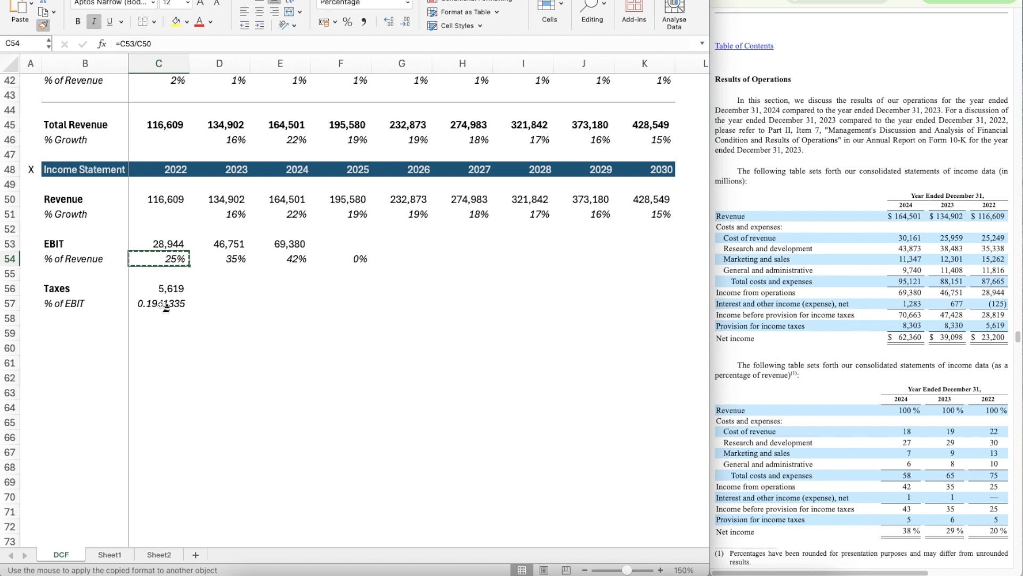
pyautogui.click(163, 306)
# Step: Copy the tax rate formula from C57 across 2023 to 2025 in D57:F57
pyautogui.press('super+c')
pyautogui.hotkey('shift', 'Right')
pyautogui.hotkey('shift', 'Right')
pyautogui.hotkey('shift', 'Right')
pyautogui.hotkey('shift', 'Right')
pyautogui.hotkey('shift', 'Left')
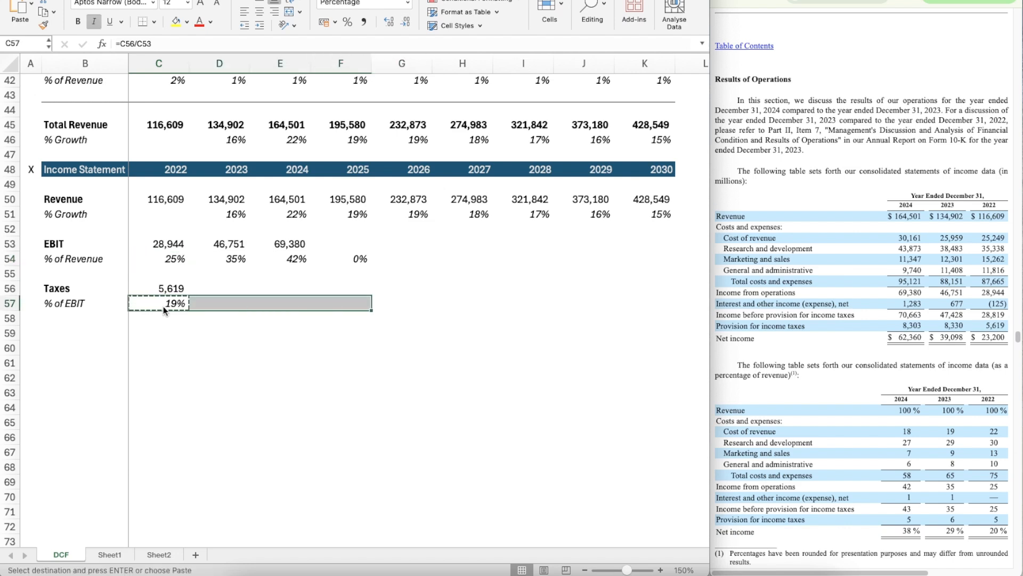
pyautogui.press('super+v')
# Step: Apply C56's number format to D56 and enter 8330 there as the 2023 taxes
pyautogui.press('Up')
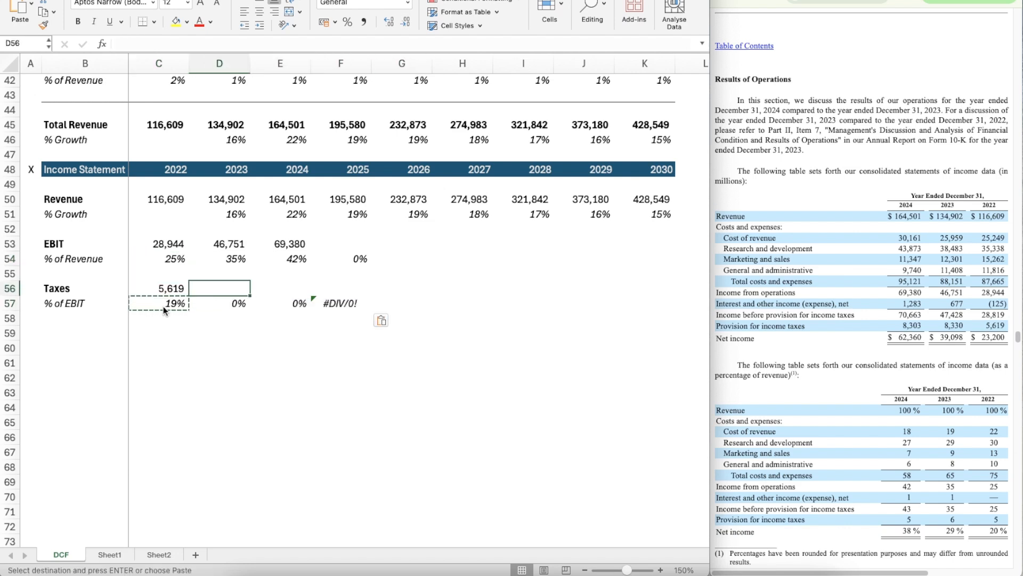
pyautogui.press('Escape')
pyautogui.press('Left')
pyautogui.press('shift+super+c')
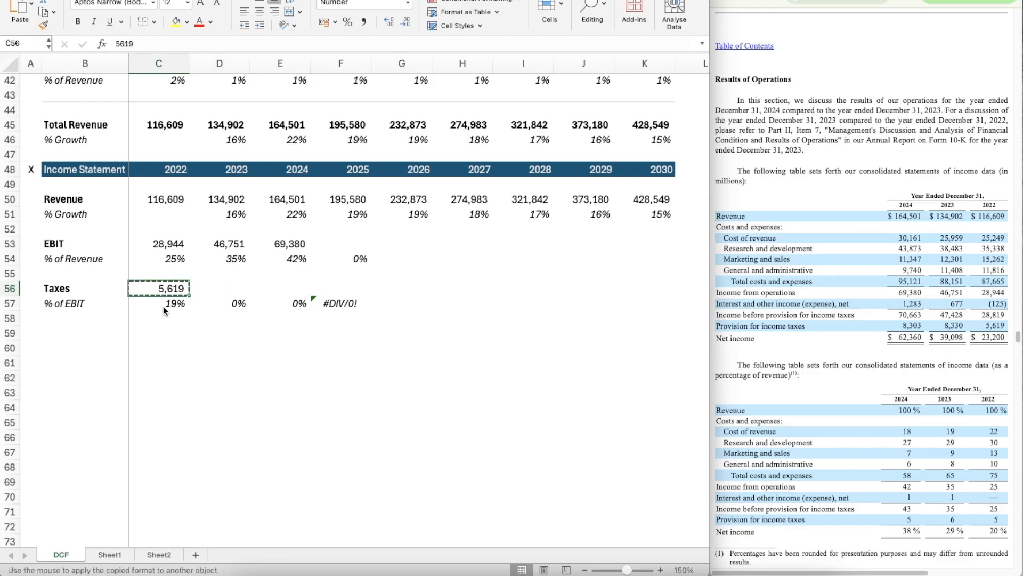
pyautogui.press('Right')
pyautogui.press('shift+super+v')
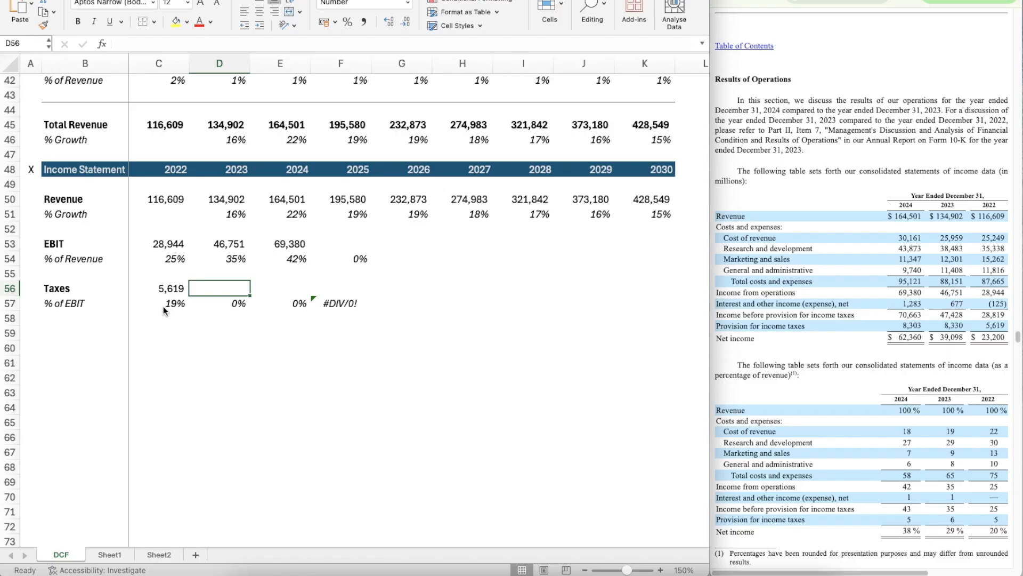
pyautogui.write('8330')
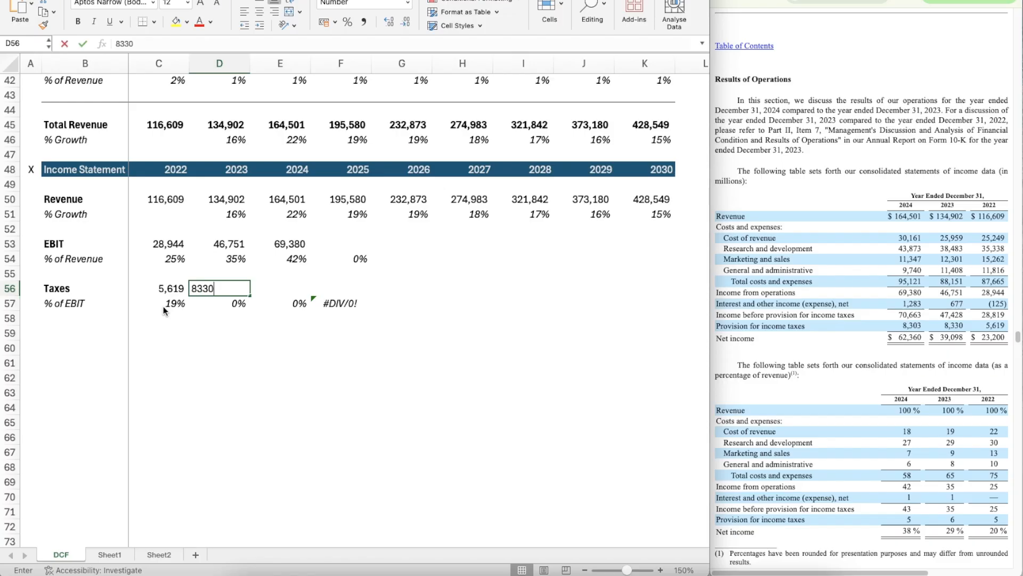
pyautogui.press('Tab')
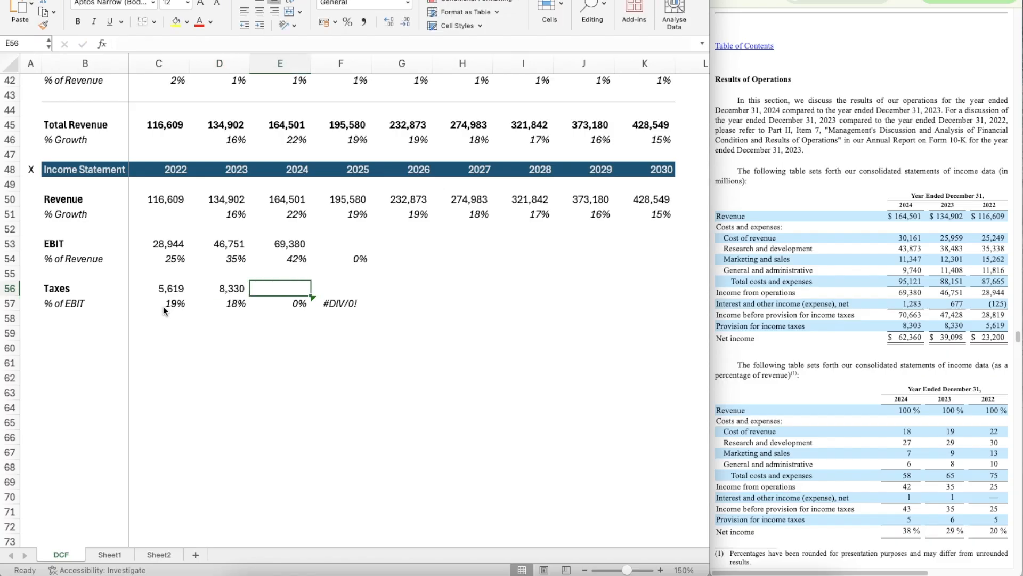
# Step: Enter 8303, the 2024 provision for income taxes, in E56
pyautogui.write('8303')
pyautogui.press('Tab')
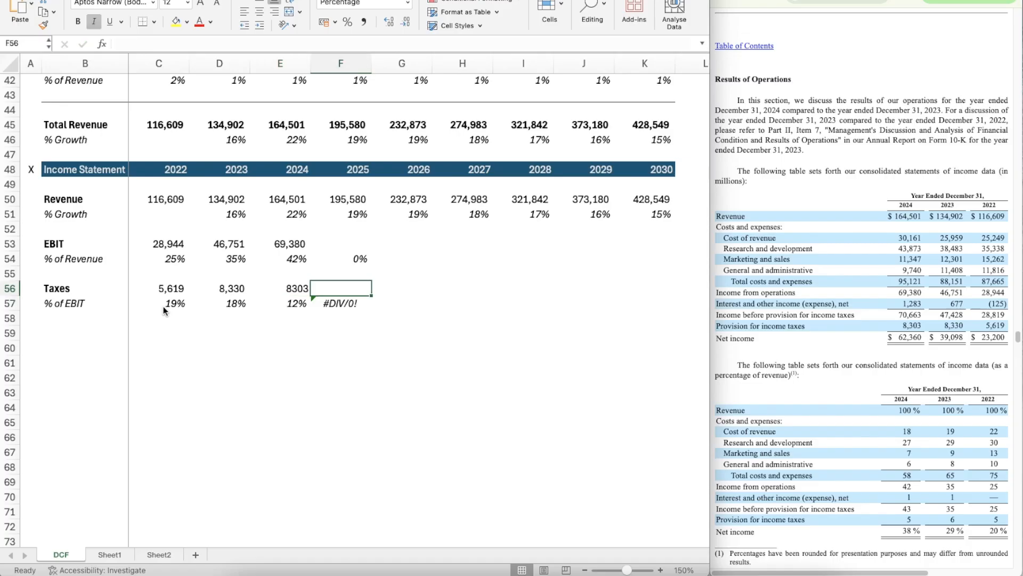
pyautogui.press('Left')
pyautogui.press('Left')
pyautogui.press('Right')
pyautogui.press('Right')
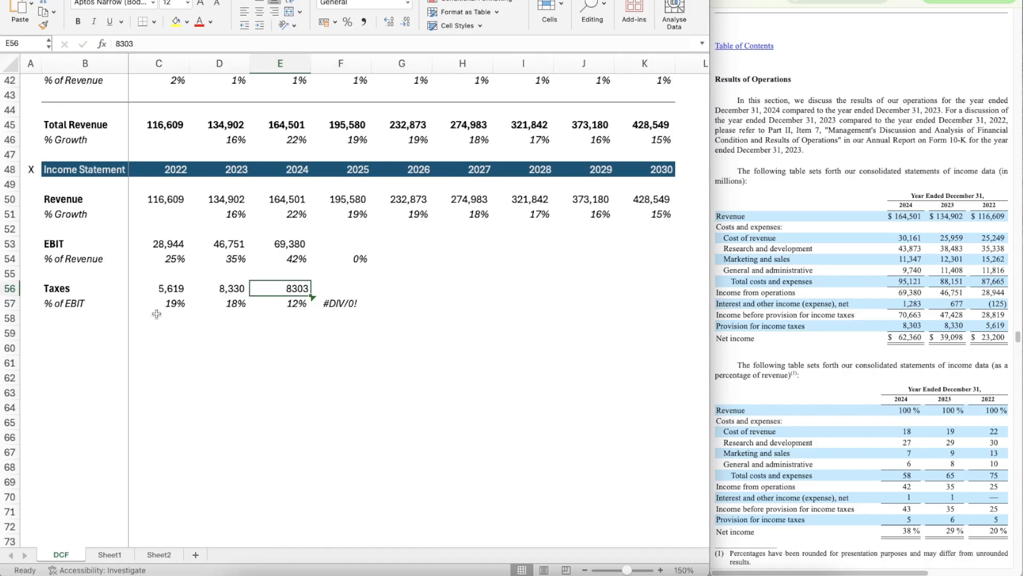
# Step: Bring up the quarterly income statement and divide 2024 EBIT by the first-half 2024 income from operations in H55 with =E53/28665
pyautogui.press('Up')
pyautogui.press('Up')
pyautogui.press('Up')
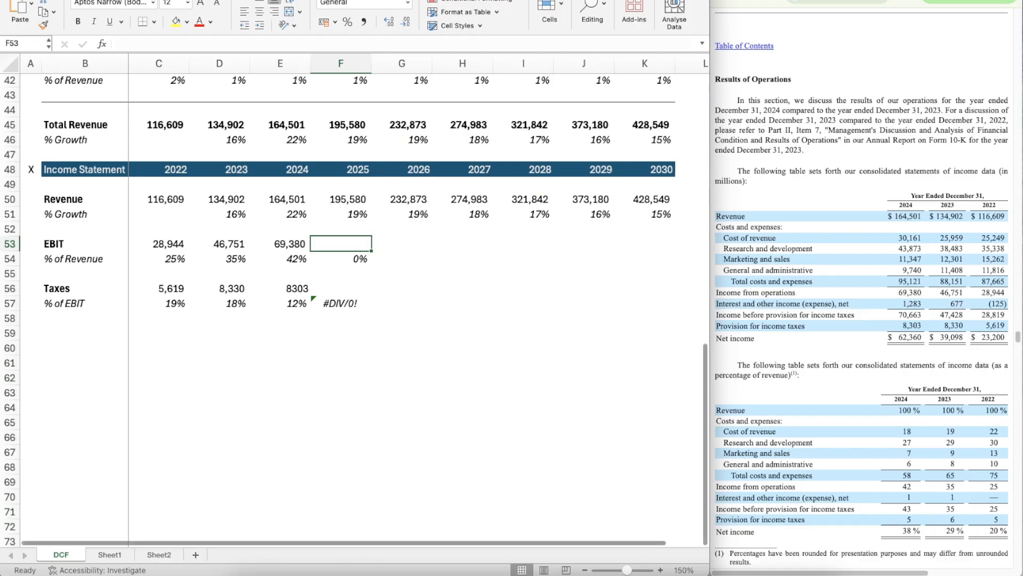
pyautogui.click(852, 1)
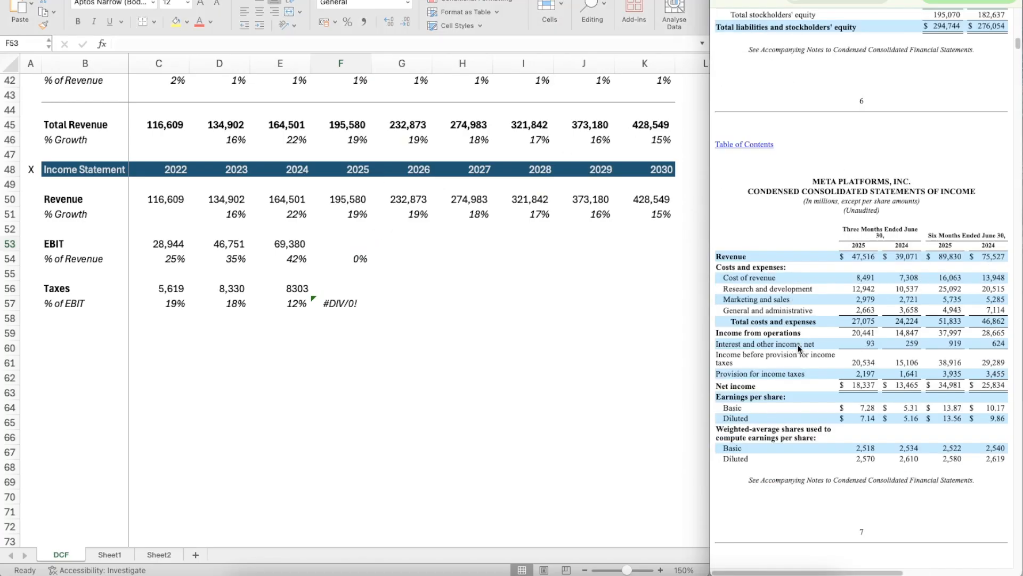
pyautogui.click(337, 246)
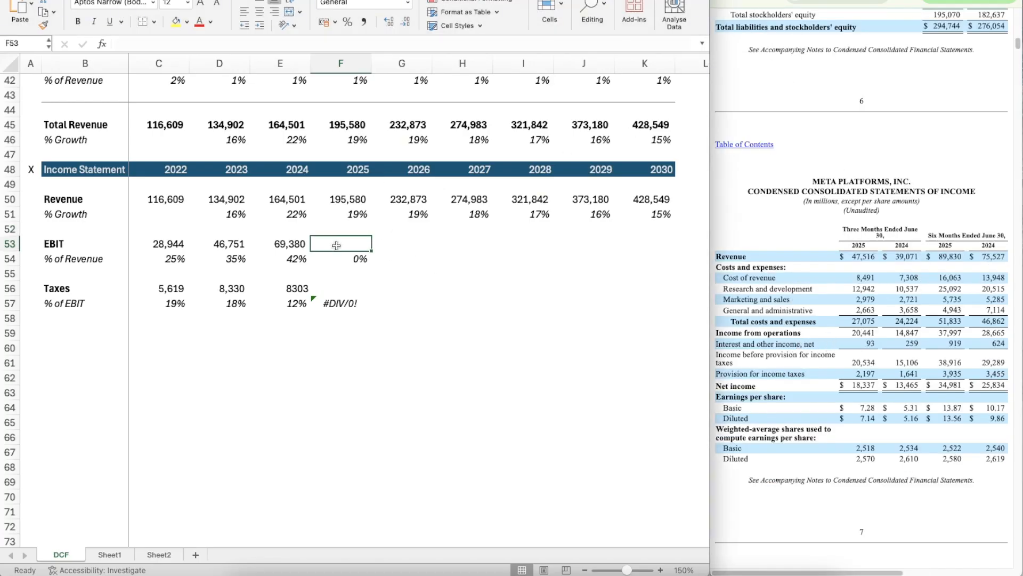
pyautogui.click(464, 279)
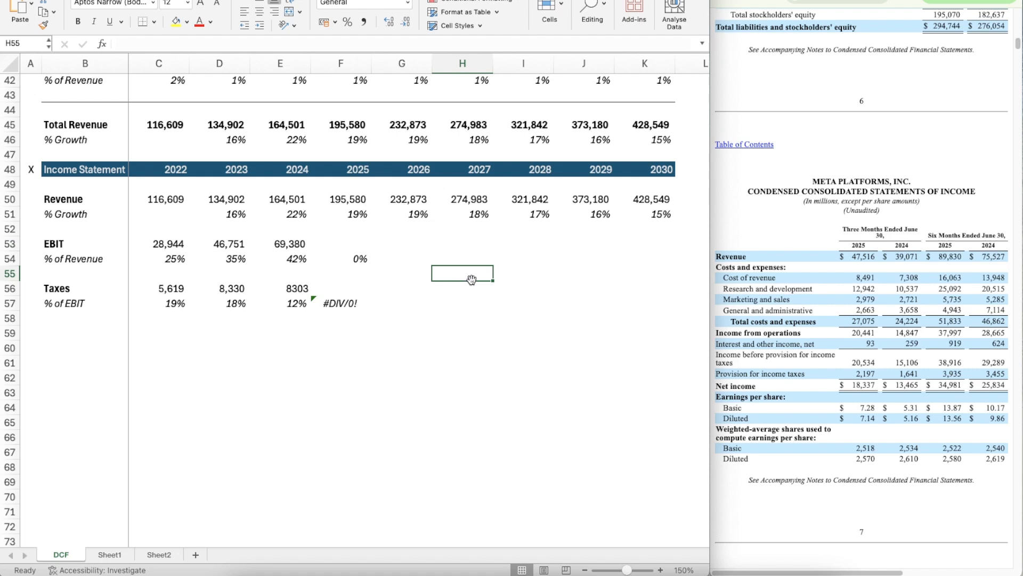
pyautogui.write('=')
pyautogui.press('Left')
pyautogui.press('Up')
pyautogui.press('Left')
pyautogui.press('Up')
pyautogui.press('Left')
pyautogui.press('Up')
pyautogui.press('Down')
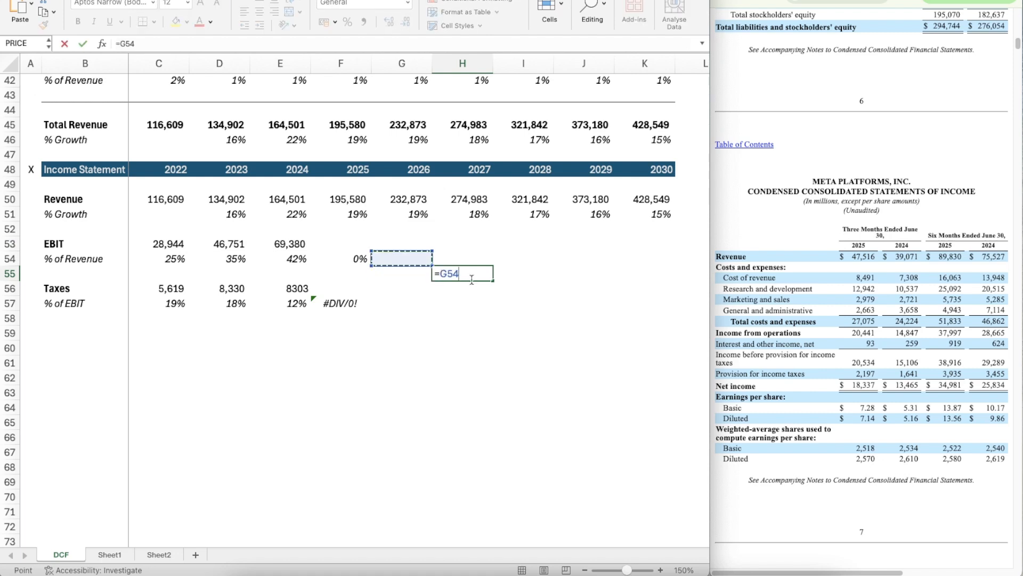
pyautogui.write('/')
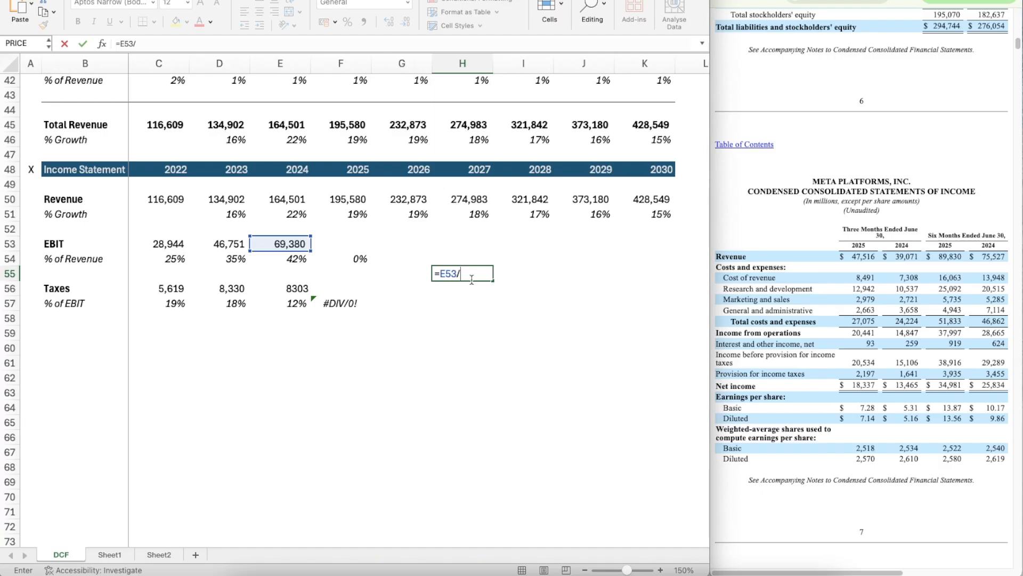
pyautogui.write('28665')
pyautogui.press('Return')
pyautogui.press('Left')
pyautogui.press('Up')
# Step: Estimate 2025 EBIT in F53 by scaling the first-half 2025 income from operations with =37997*2.4203728
pyautogui.press('Up')
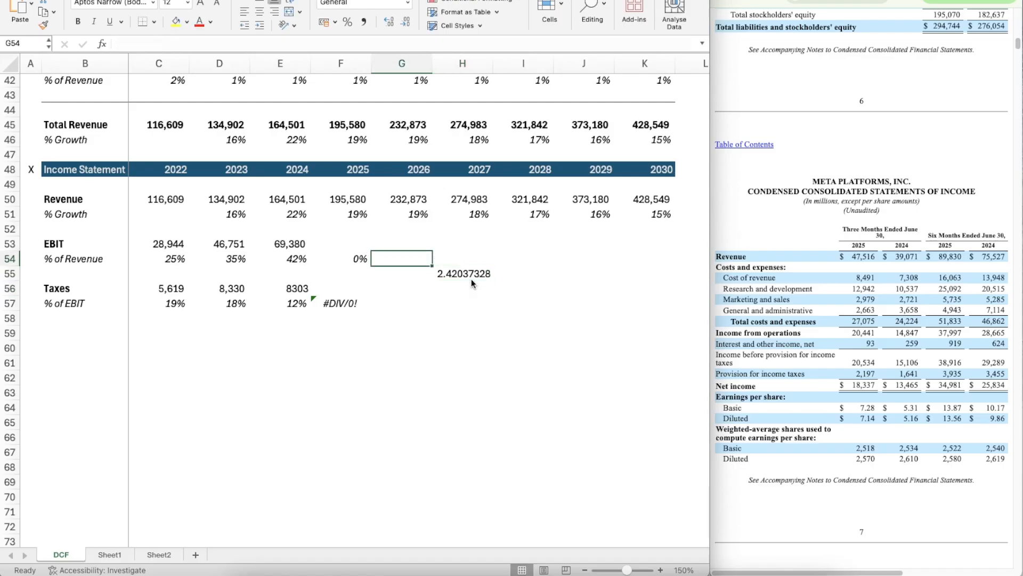
pyautogui.press('Left')
pyautogui.press('Up')
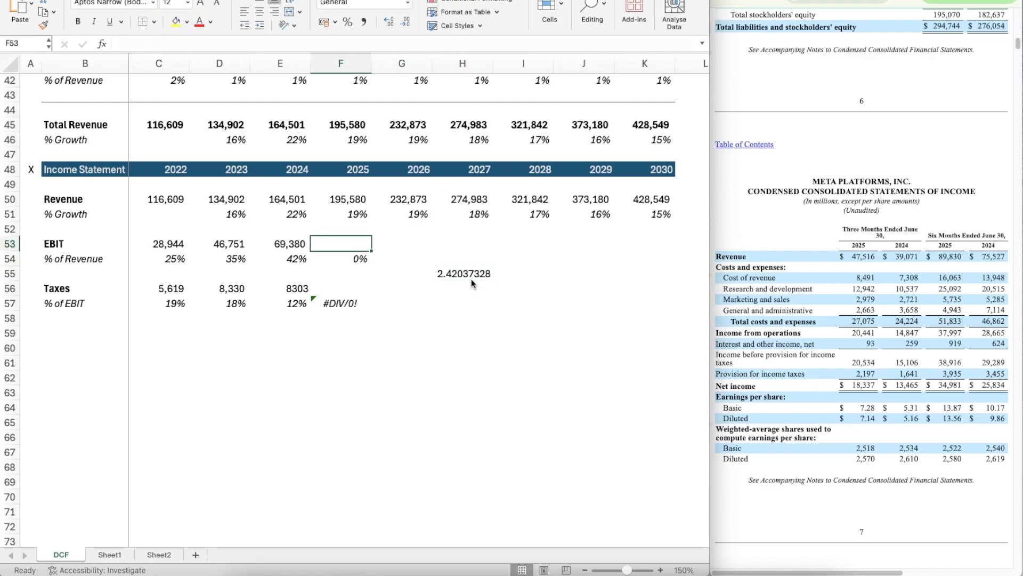
pyautogui.write('=')
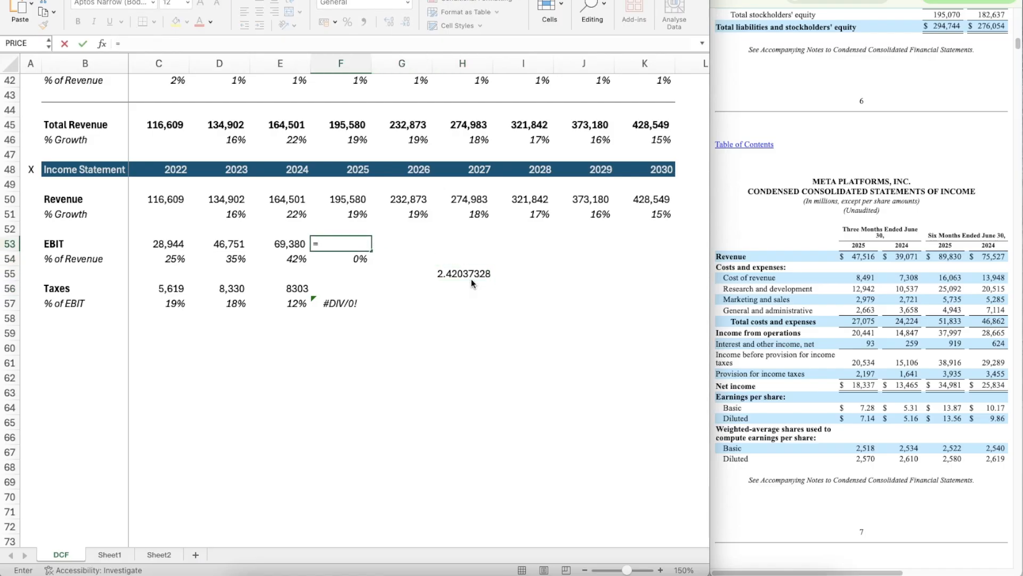
pyautogui.write('37997*2.42')
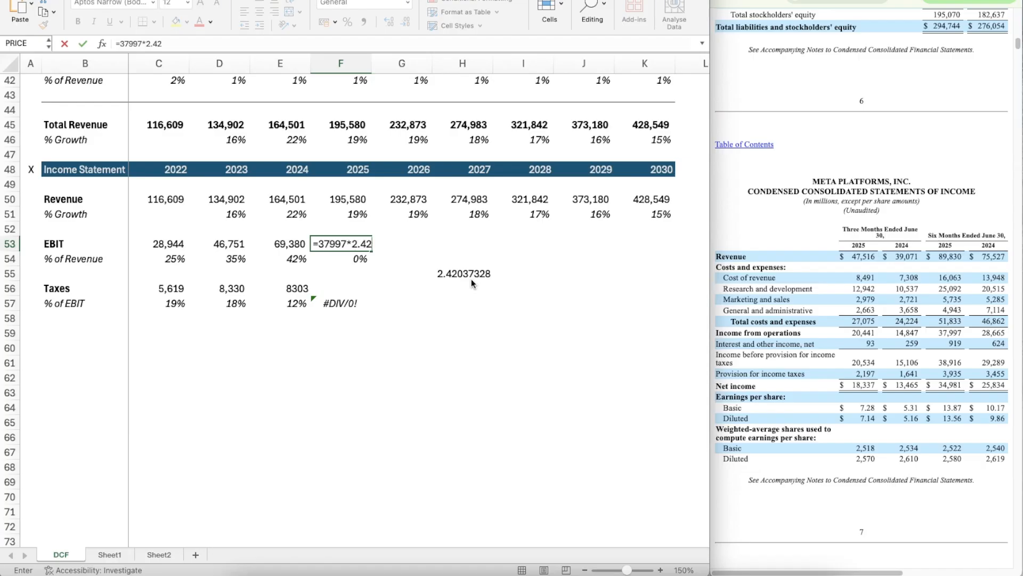
pyautogui.write('03728')
# Step: Apply the number format of the 2024 EBIT in E53 to the 2025 EBIT estimate in F53
pyautogui.press('Up')
pyautogui.press('Left')
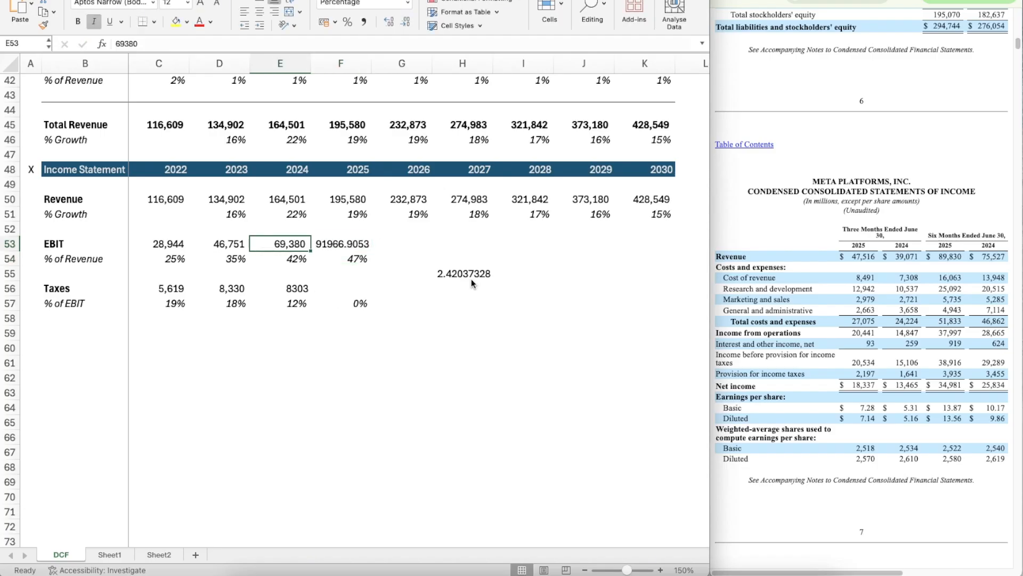
pyautogui.press('shift+super+c')
pyautogui.press('Right')
pyautogui.press('shift+super+v')
pyautogui.press('Down')
pyautogui.press('Down')
pyautogui.press('Up')
pyautogui.press('Up')
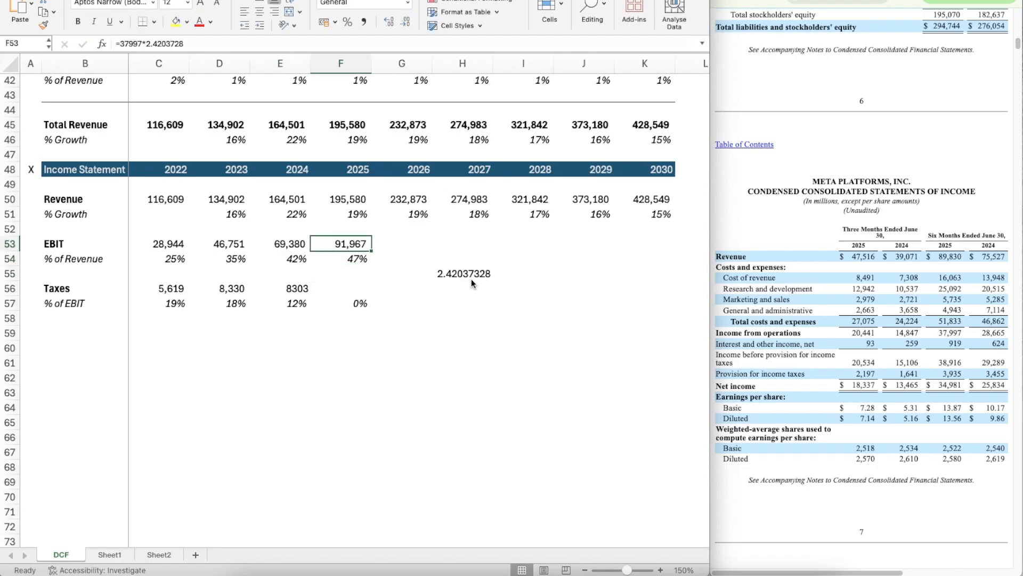
# Step: Apply the number format of the 2023 taxes in D56 to the 2024 taxes in E56
pyautogui.press('Down')
pyautogui.press('Down')
pyautogui.press('Down')
pyautogui.press('Down')
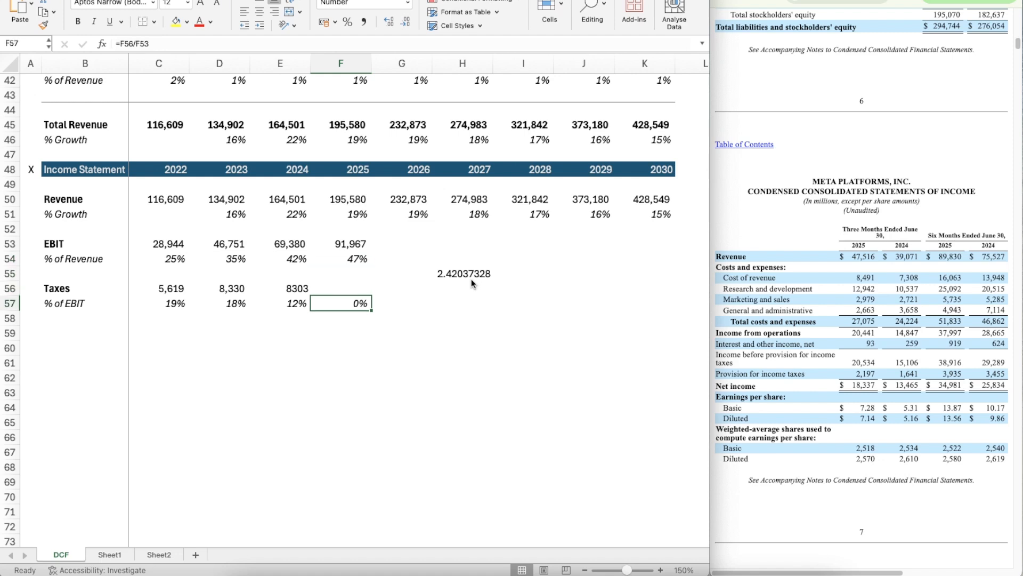
pyautogui.press('Up')
pyautogui.press('Left')
# Step: Divide the 2024 taxes by the first-half 2024 provision for income taxes in H56 with =E56/3455
pyautogui.press('Left')
pyautogui.press('shift+super+c')
pyautogui.press('Right')
pyautogui.press('shift+super+v')
pyautogui.press('Right')
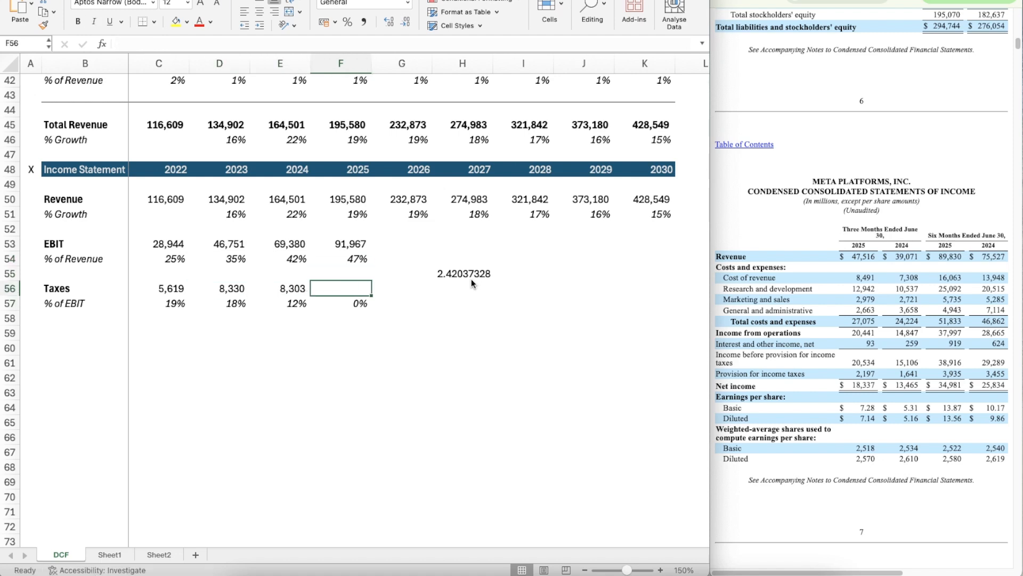
# Step: Clear the EBIT helper ratio from cell H55
pyautogui.press('Right')
pyautogui.press('Up')
pyautogui.press('Right')
pyautogui.press('Delete')
pyautogui.press('Left')
pyautogui.press('Left')
pyautogui.press('Down')
pyautogui.press('Right')
pyautogui.press('Right')
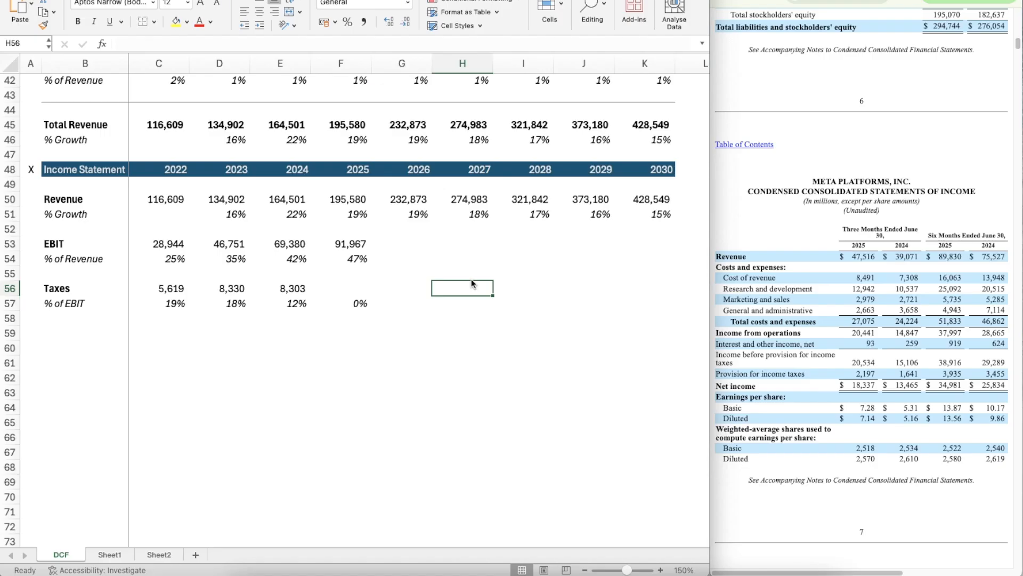
pyautogui.write('=')
pyautogui.press('Left')
pyautogui.press('Left')
pyautogui.press('Left')
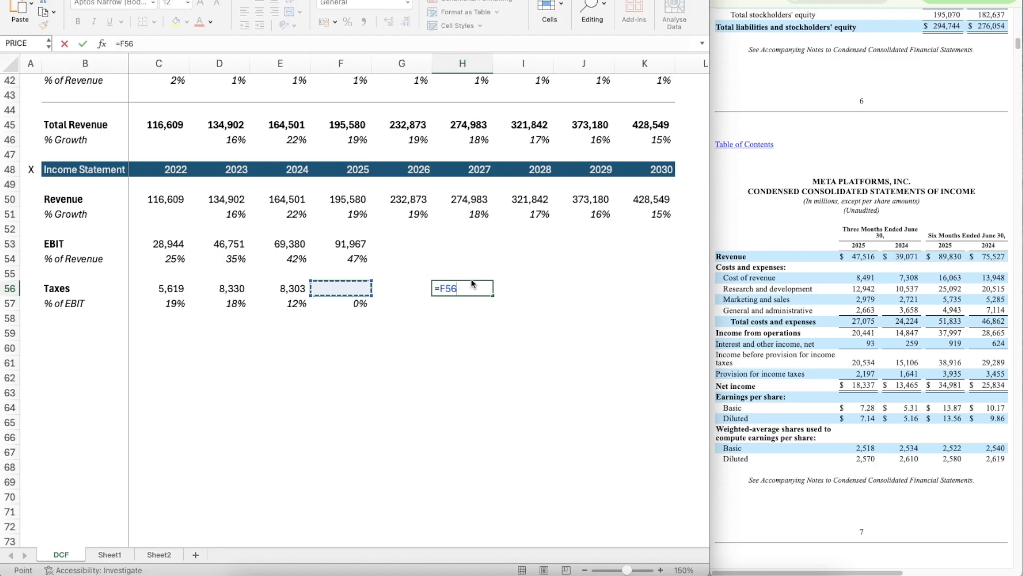
pyautogui.write('/')
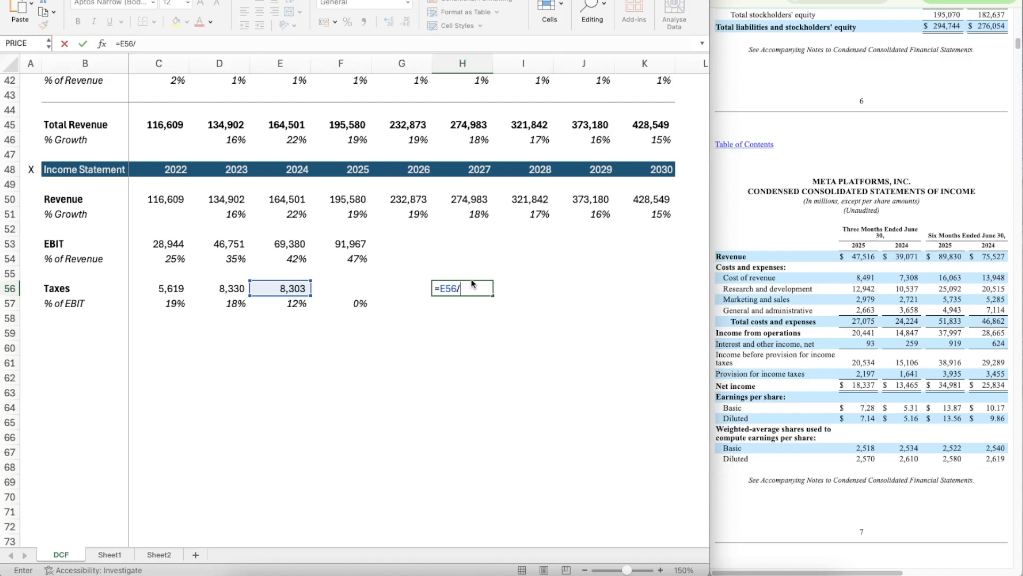
pyautogui.write('3455')
pyautogui.press('Return')
# Step: Estimate 2025 taxes in F56 by multiplying the first-half 2025 provision by the helper ratio with =3935*2.40318379
pyautogui.press('Left')
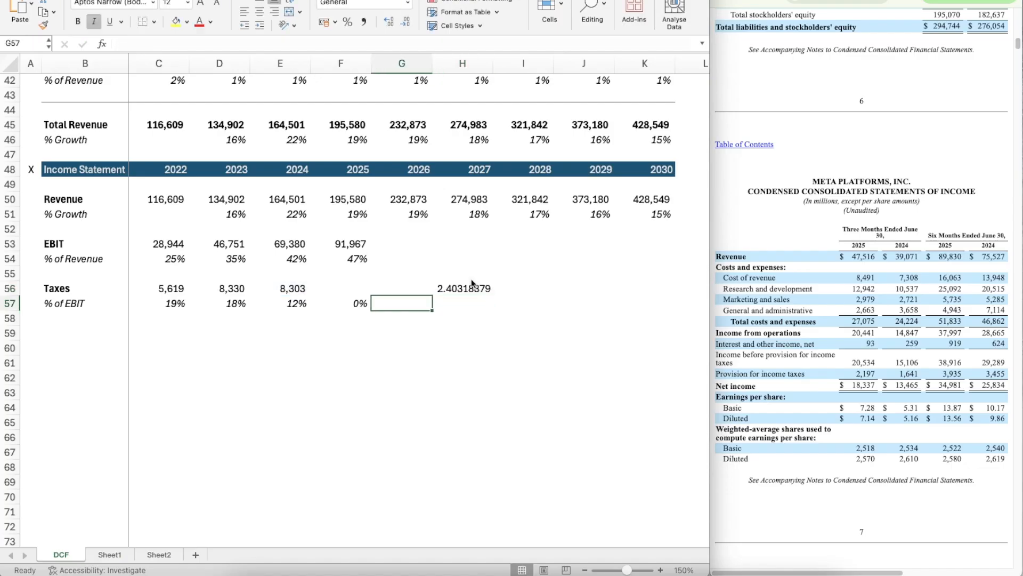
pyautogui.press('Up')
pyautogui.press('Left')
pyautogui.press('Up')
pyautogui.press('Down')
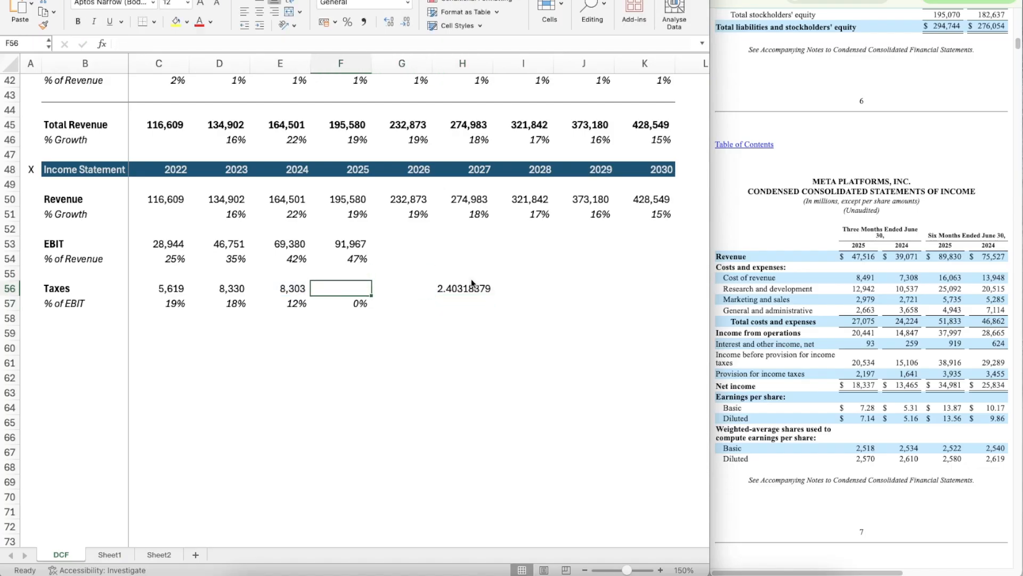
pyautogui.write('=3935*2.40318379')
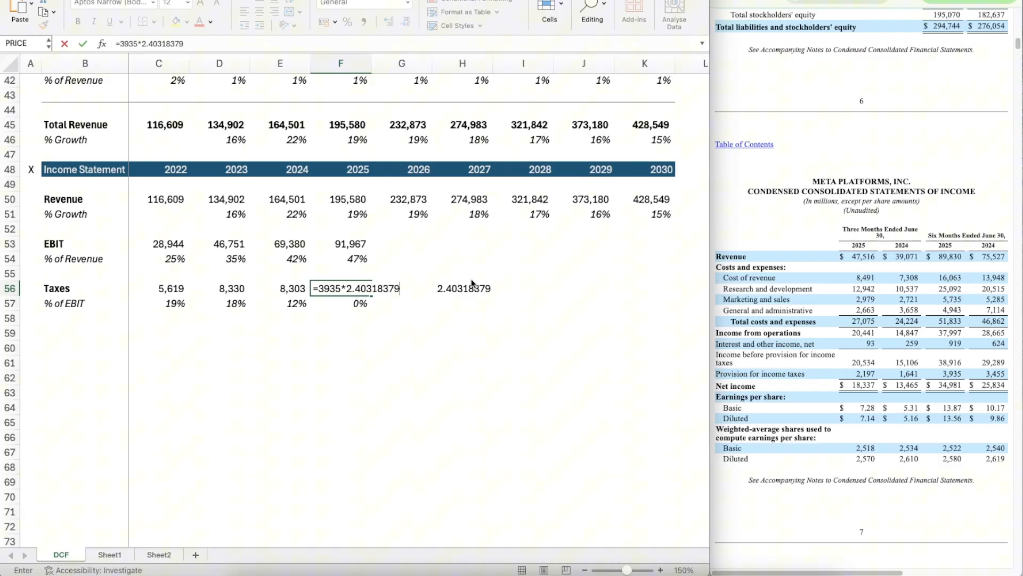
pyautogui.press('Return')
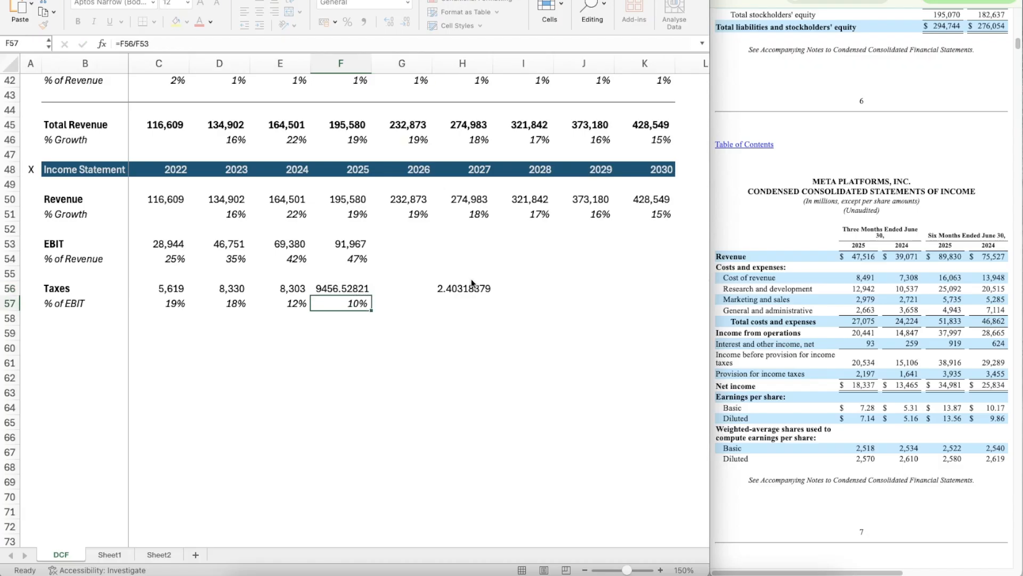
# Step: Apply the number format of the 2024 taxes in E56 to the 2025 tax estimate in F56
pyautogui.press('Up')
pyautogui.press('Left')
pyautogui.press('super+shift+c')
pyautogui.press('Right')
pyautogui.press('super+shift+v')
# Step: Clear the tax helper ratio from cell H56
pyautogui.press('Right')
pyautogui.press('Right')
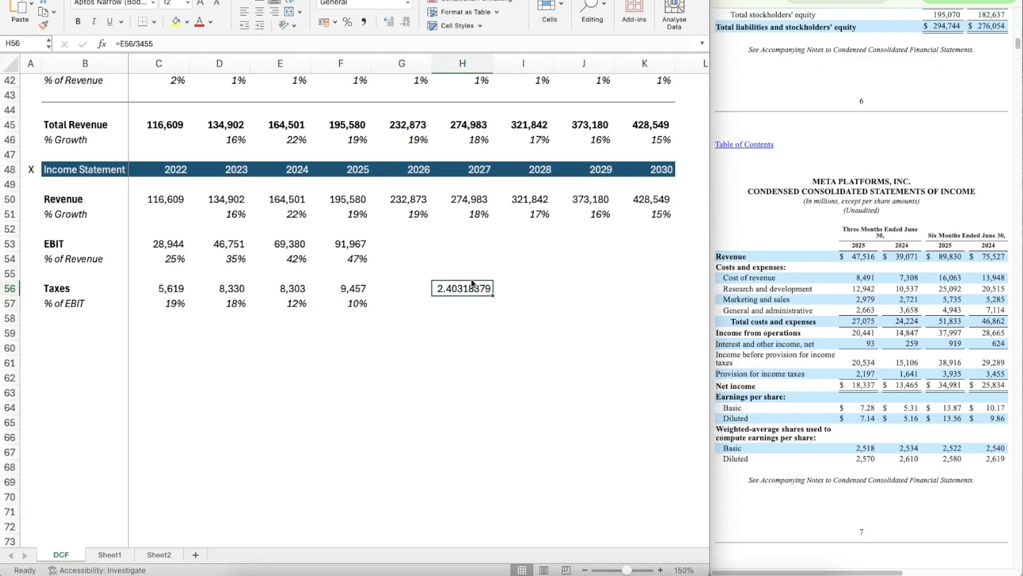
pyautogui.press('Down')
pyautogui.press('Up')
pyautogui.press('Delete')
# Step: Project the 2026 EBIT margin in G54 as the average of the prior three years with =AVERAGE(D54:F54)
pyautogui.press('Left')
pyautogui.press('Left')
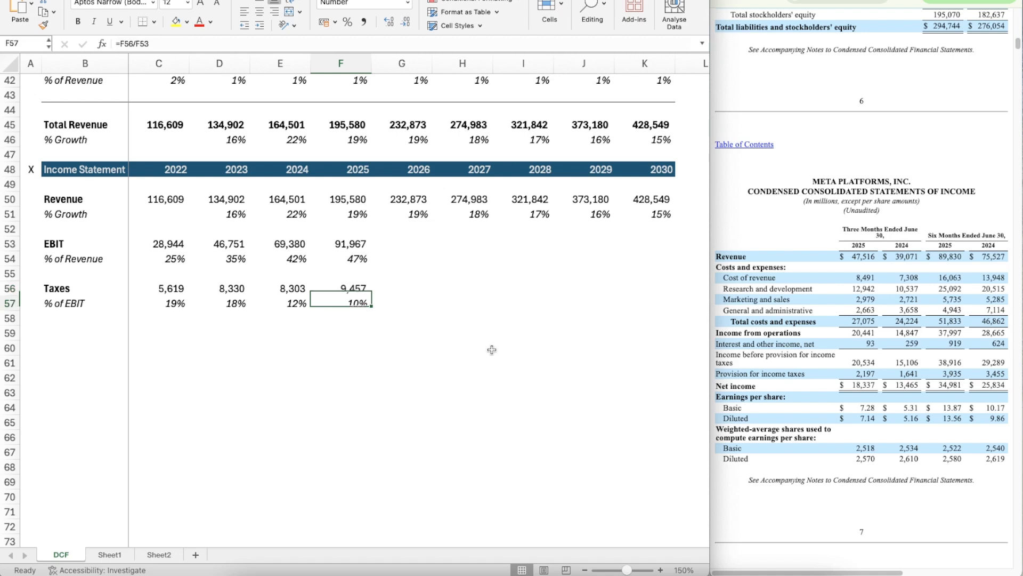
pyautogui.press('Right')
pyautogui.press('Right')
pyautogui.press('Up')
pyautogui.press('Up')
pyautogui.press('Left')
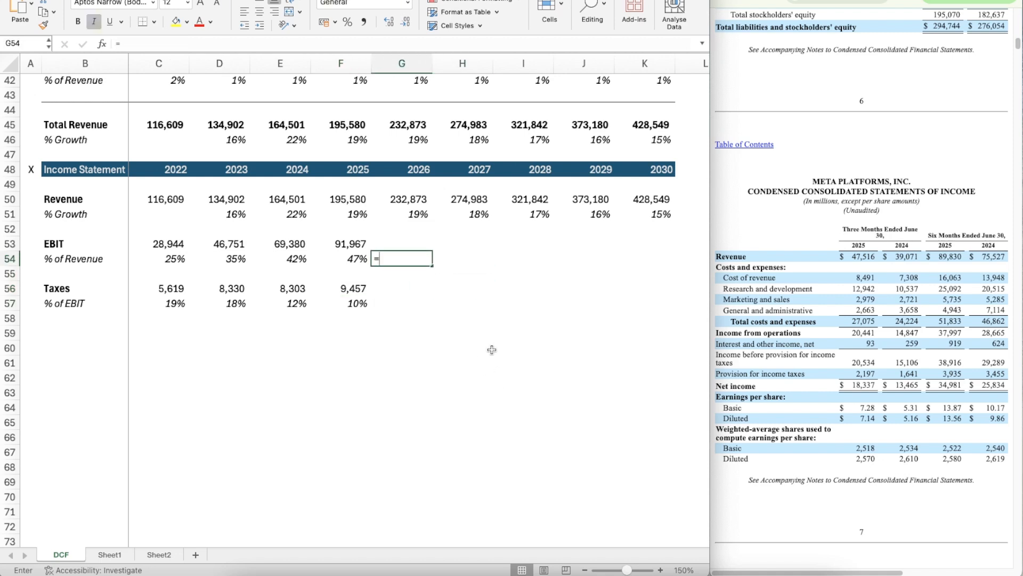
pyautogui.write('=ave')
pyautogui.press('Tab')
pyautogui.press('Left')
pyautogui.hotkey('shift', 'Left')
pyautogui.hotkey('shift', 'Left')
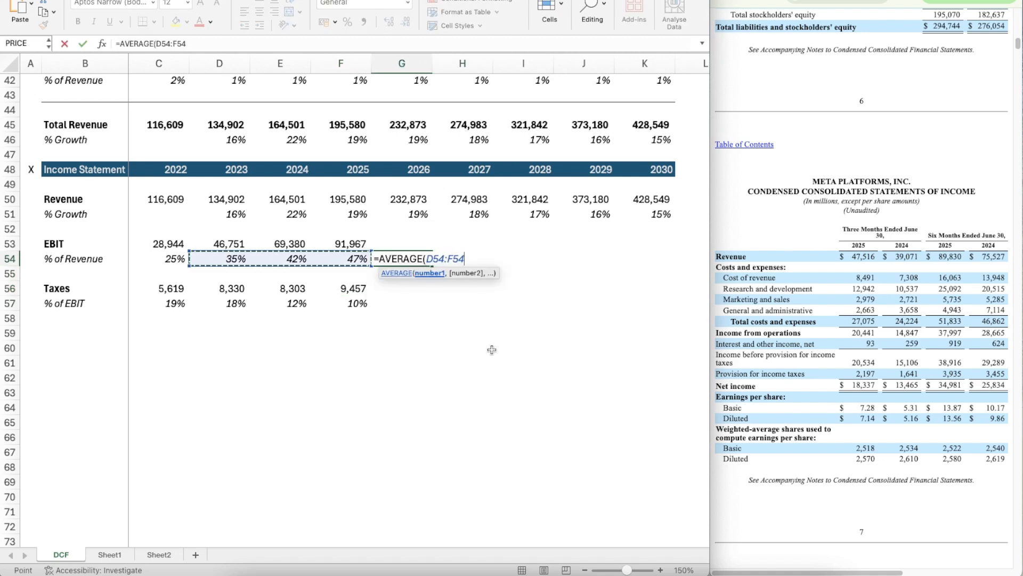
pyautogui.hotkey('ctrl', 'Return')
# Step: Copy the average EBIT margin formula from G54 across 2027 to 2030 through K54
pyautogui.hotkey('ctrl', 'c')
pyautogui.hotkey('shift', 'Right')
pyautogui.hotkey('shift', 'Right')
pyautogui.hotkey('shift', 'Right')
pyautogui.hotkey('shift', 'Right')
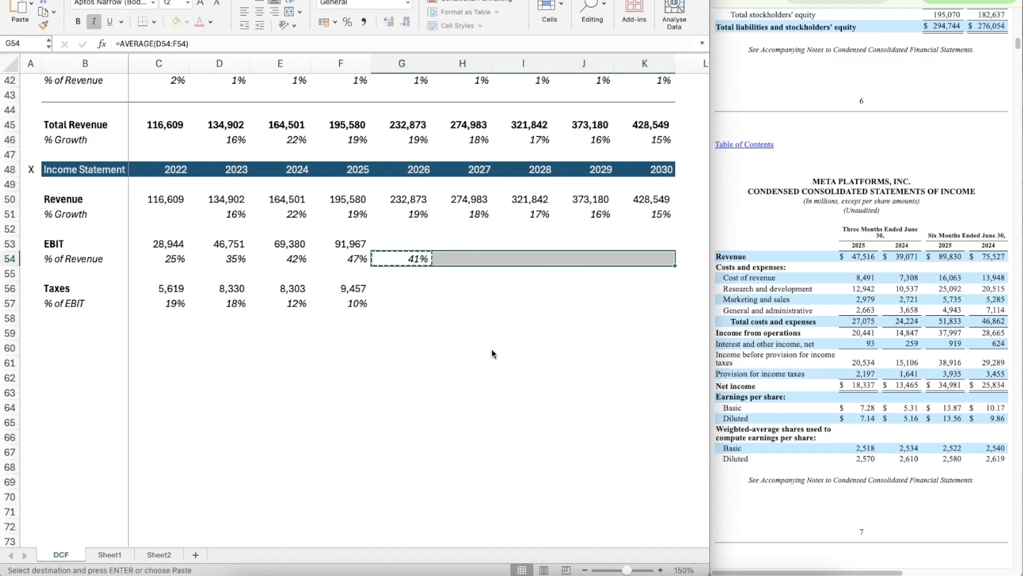
pyautogui.hotkey('ctrl', 'v')
pyautogui.press('Left')
pyautogui.press('Escape')
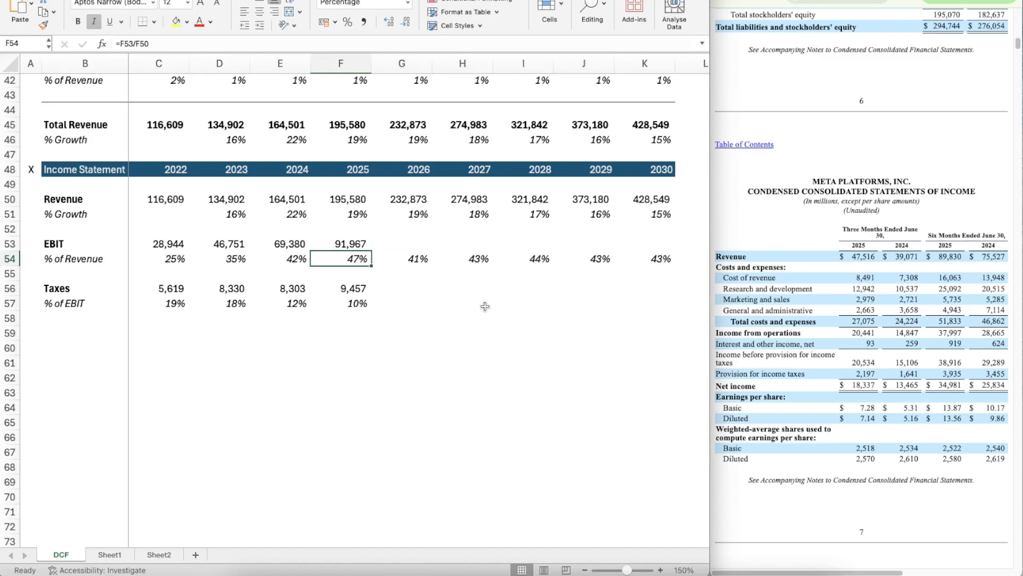
# Step: Examine the 2023 to 2025 EBIT margins that feed the 2026 average in row 54
pyautogui.press('Right')
pyautogui.press('Left')
pyautogui.press('Right')
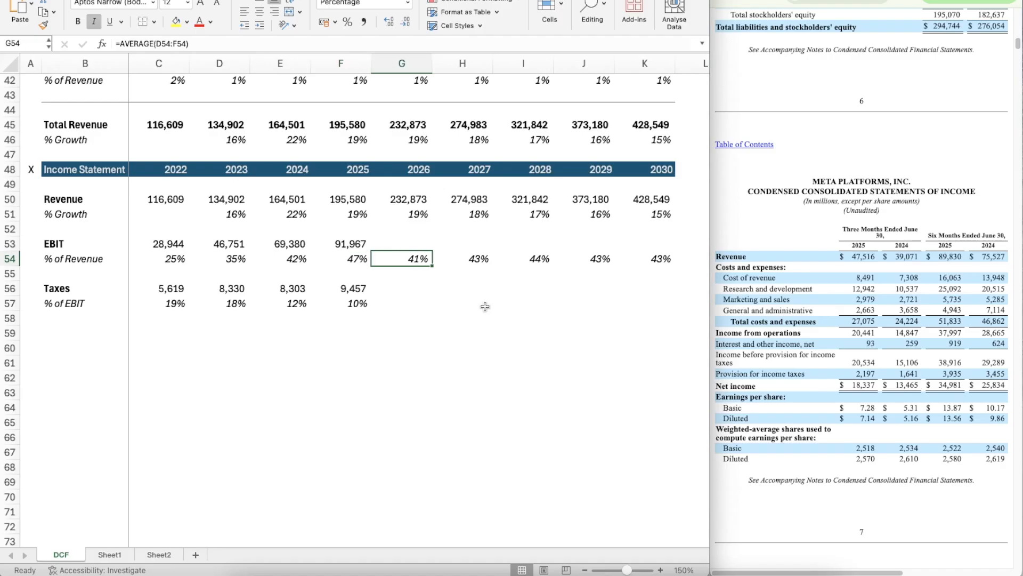
pyautogui.press('Up')
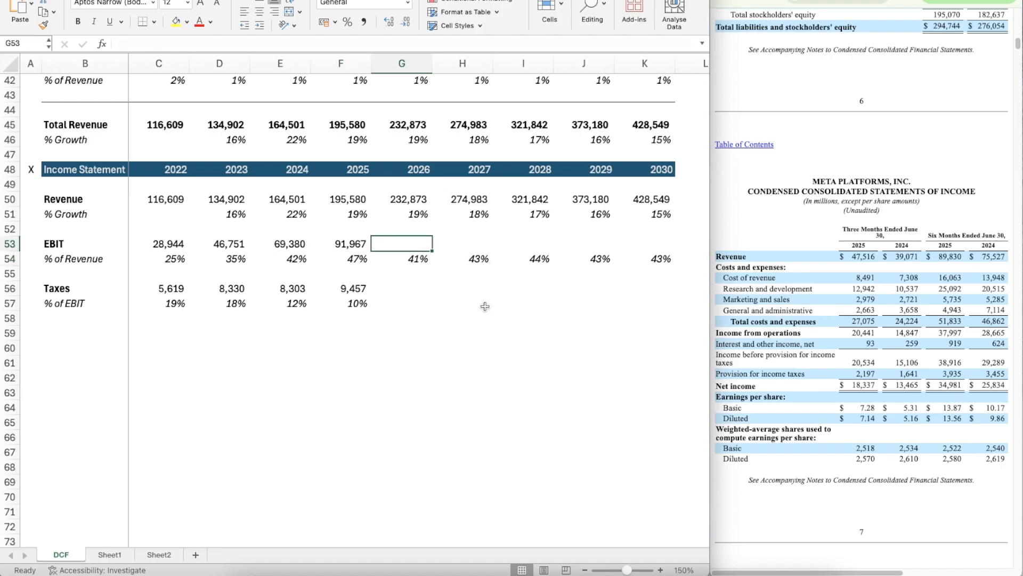
pyautogui.press('Down')
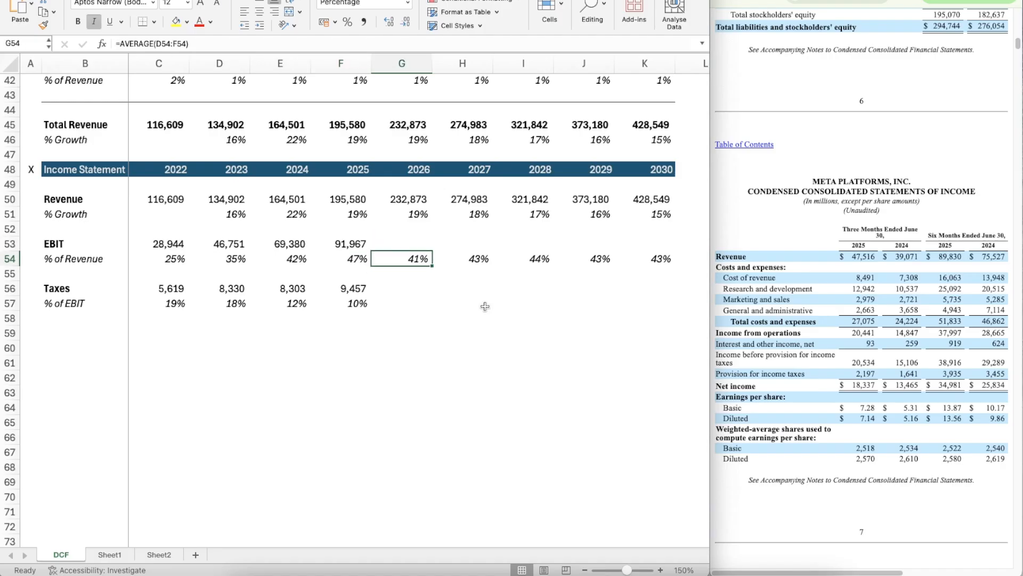
pyautogui.press('Left')
pyautogui.press('Left')
pyautogui.press('Left')
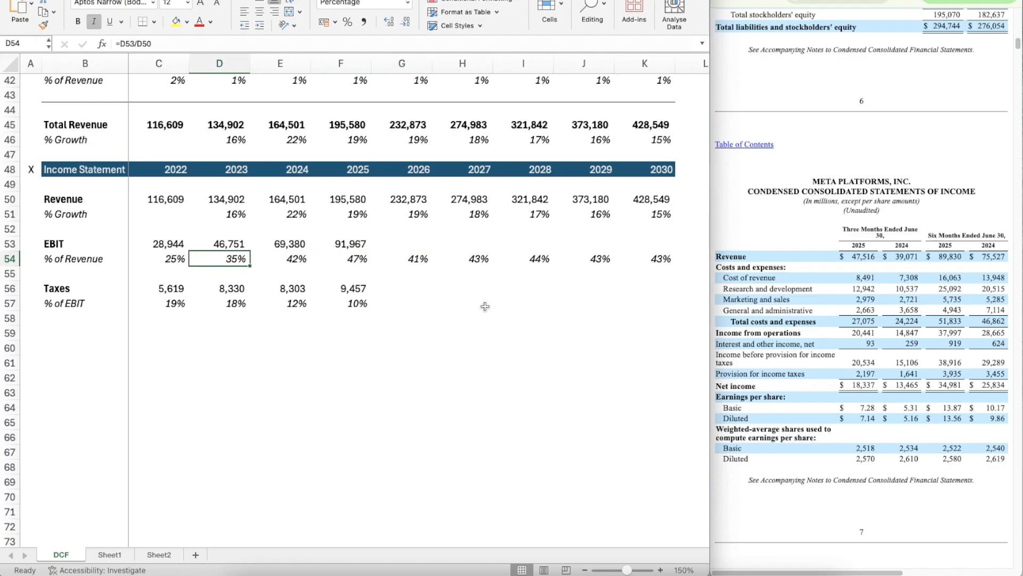
pyautogui.press('Right')
pyautogui.press('Right')
pyautogui.press('Right')
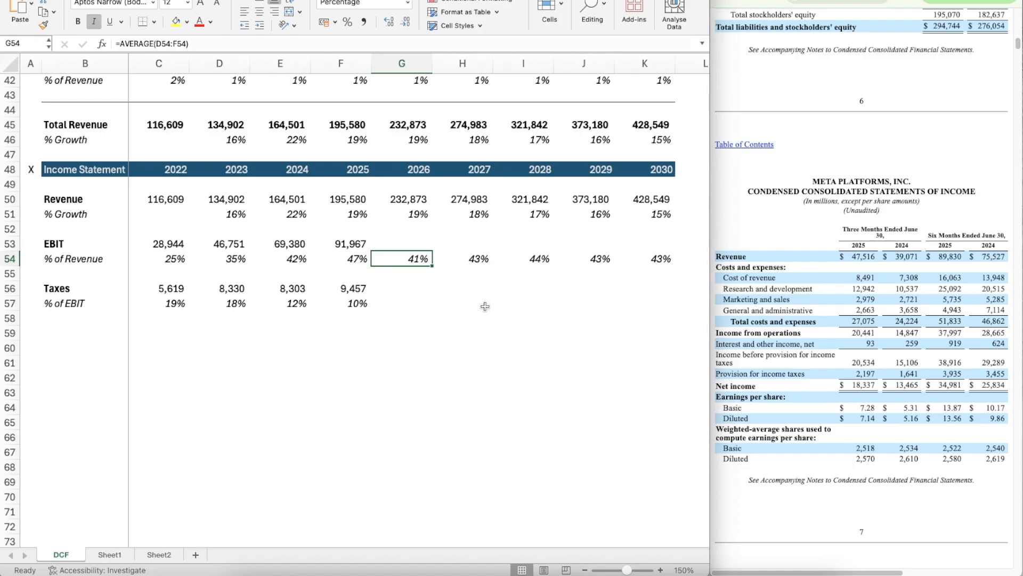
# Step: Calculate 2026 EBIT in G53 as revenue times EBIT margin with =G50*G54
pyautogui.press('Up')
pyautogui.write('=')
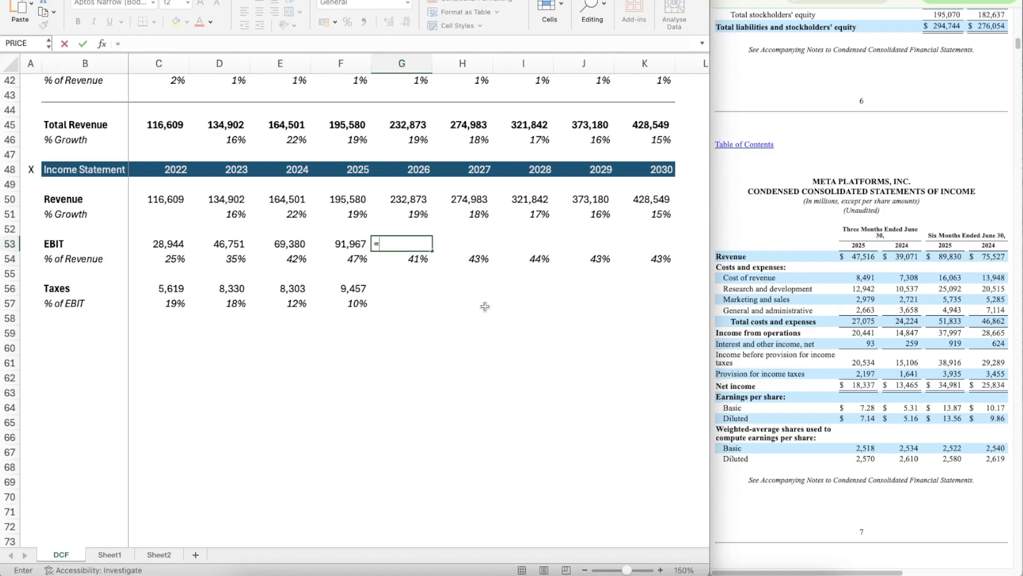
pyautogui.press('Up')
pyautogui.press('Up')
pyautogui.press('Up')
pyautogui.write('*')
pyautogui.press('Down')
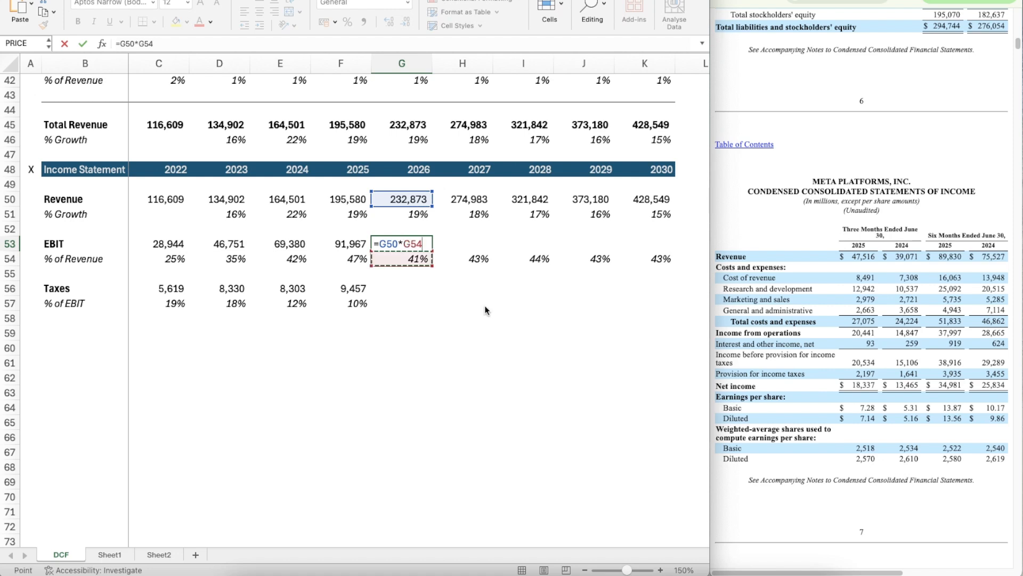
pyautogui.press('Return')
# Step: Apply the number format of the 2025 EBIT in F53 to the 2026 EBIT in G53
pyautogui.press('Up')
pyautogui.press('Left')
pyautogui.hotkey('ctrl', 'c')
pyautogui.press('Right')
pyautogui.press('Return')
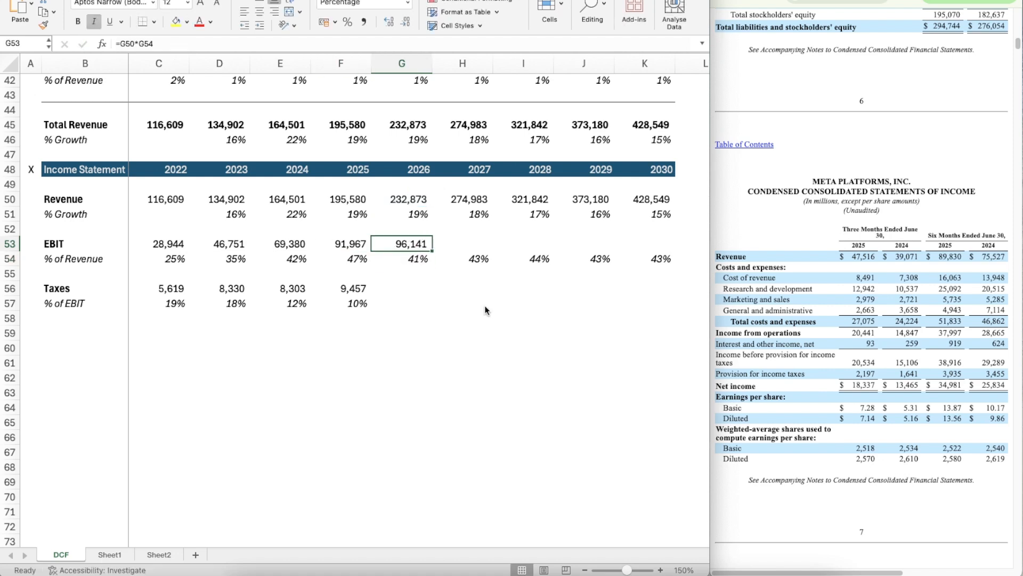
# Step: Copy the EBIT projection formula from G53 across 2027 to 2030 in H53:K53
pyautogui.hotkey('ctrl', 'c')
pyautogui.hotkey('shift', 'Right')
pyautogui.hotkey('shift', 'Right')
pyautogui.hotkey('shift', 'Right')
pyautogui.hotkey('shift', 'Right')
pyautogui.hotkey('ctrl', 'v')
# Step: Project the 2026 tax rate in G57 as the average of the prior three years with =AVERAGE(D57:F57)
pyautogui.press('Down')
pyautogui.press('Down')
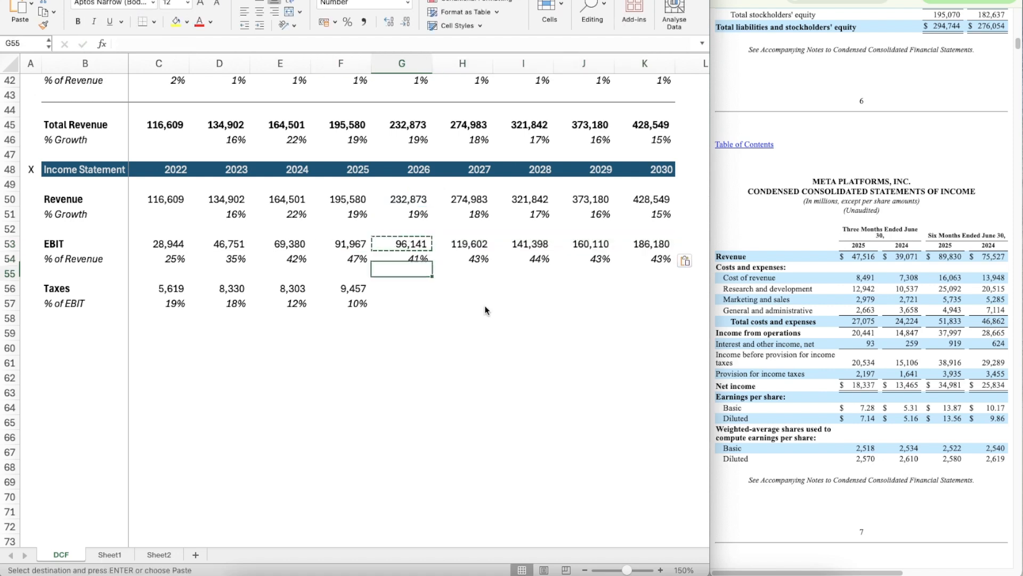
pyautogui.press('Down')
pyautogui.press('Down')
pyautogui.write('=aver')
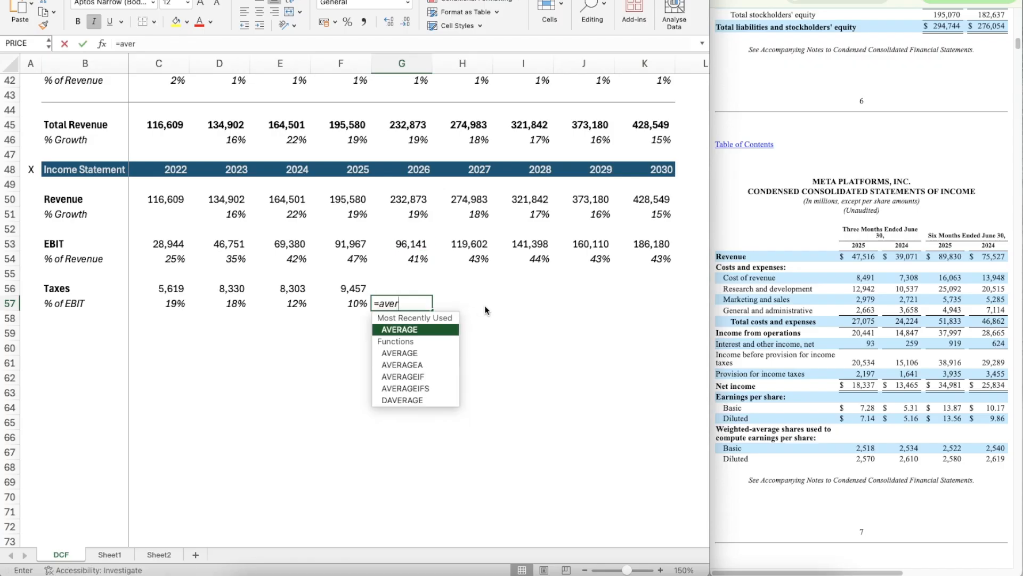
pyautogui.press('Tab')
pyautogui.press('Left')
pyautogui.hotkey('shift', 'Left')
pyautogui.hotkey('shift', 'Left')
pyautogui.press('Return')
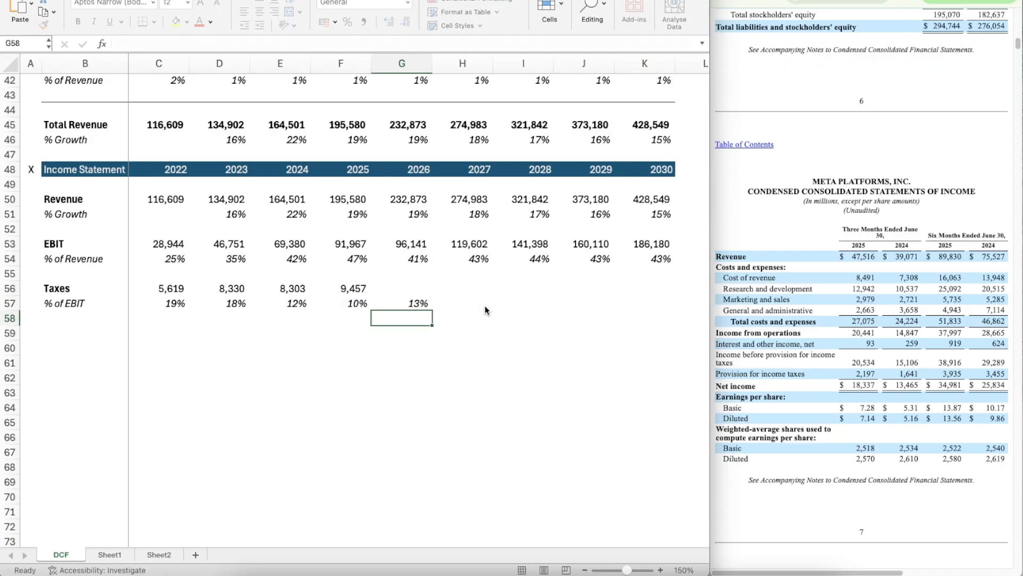
# Step: Copy the average tax rate formula from G57 across 2027 to 2030 through K57
pyautogui.press('Up')
pyautogui.hotkey('ctrl', 'c')
pyautogui.hotkey('shift', 'Right')
pyautogui.hotkey('shift', 'Right')
pyautogui.hotkey('shift', 'Right')
pyautogui.hotkey('shift', 'Right')
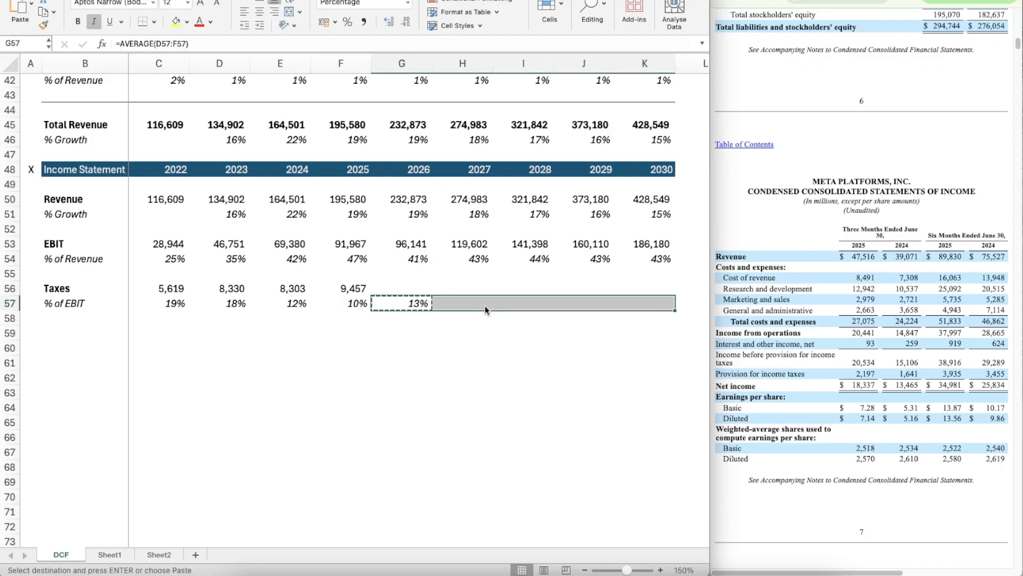
pyautogui.press('Return')
# Step: Project the 2026 taxes in G56 as EBIT times the tax rate with =G53*G57
pyautogui.press('Up')
pyautogui.write('=')
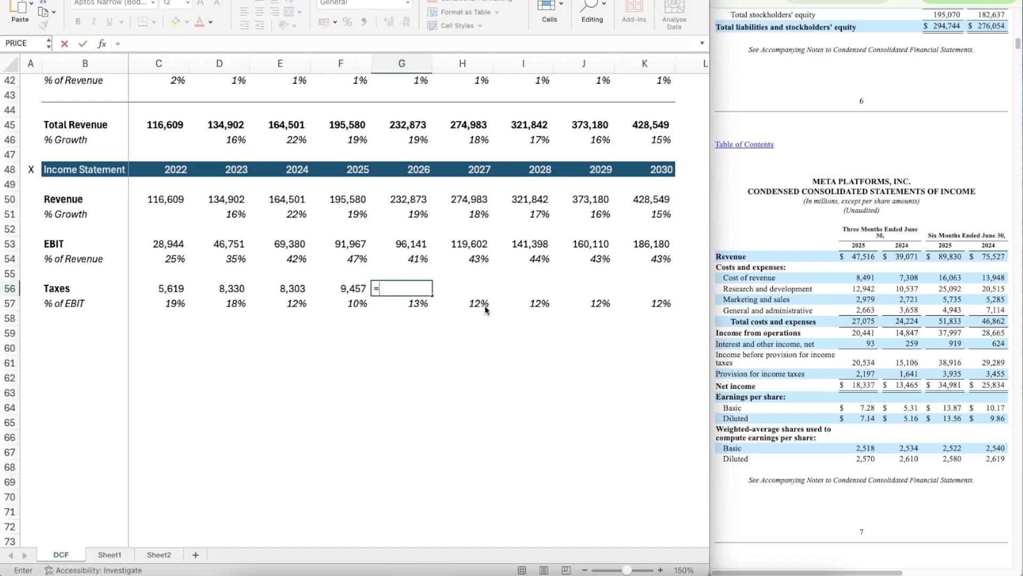
pyautogui.press('Up')
pyautogui.press('Up')
pyautogui.press('Up')
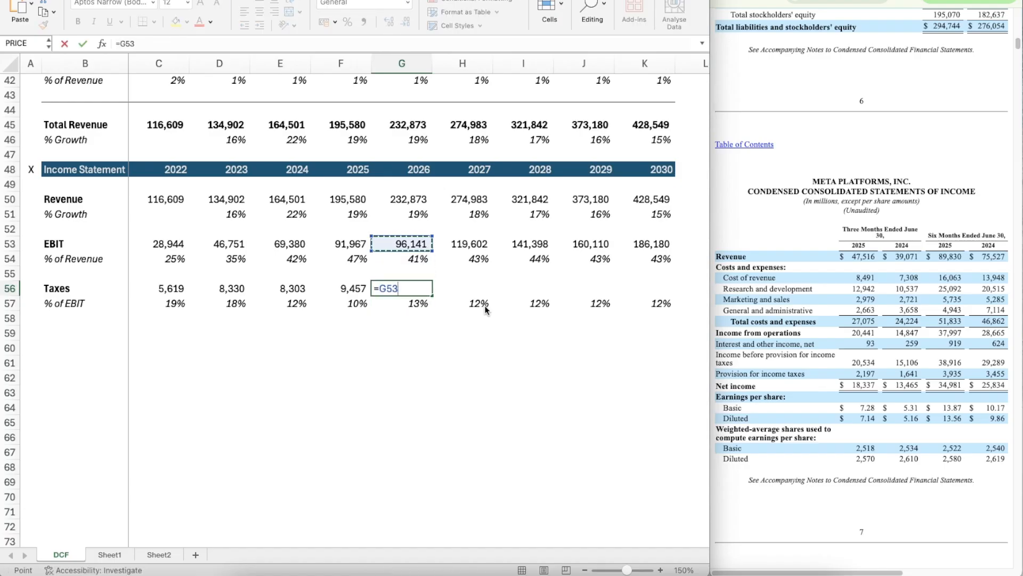
pyautogui.write('*')
pyautogui.press('Down')
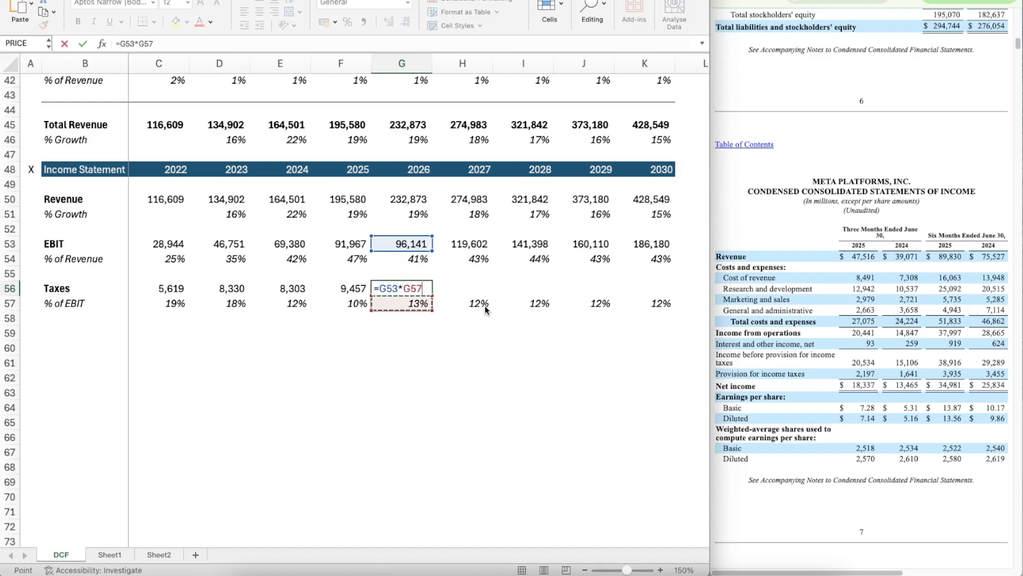
pyautogui.press('Return')
# Step: Apply the number format of the 2025 taxes in F56 to the 2026 taxes in G56
pyautogui.press('Up')
pyautogui.press('Left')
pyautogui.press('super+shift+c')
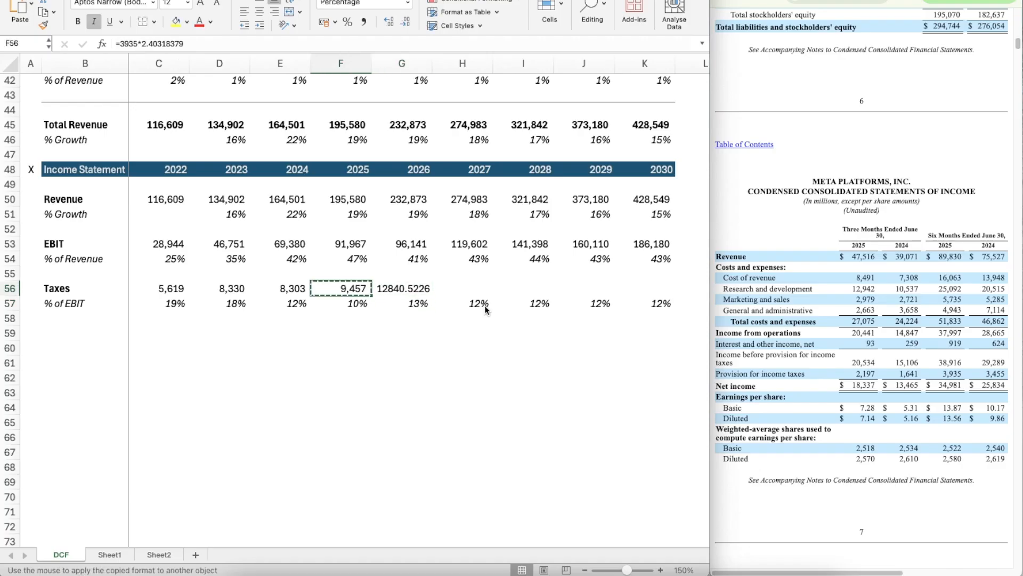
pyautogui.press('Right')
# Step: Copy the tax projection formula from G56 across 2027 to 2030 in H56:K56
pyautogui.press('super+c')
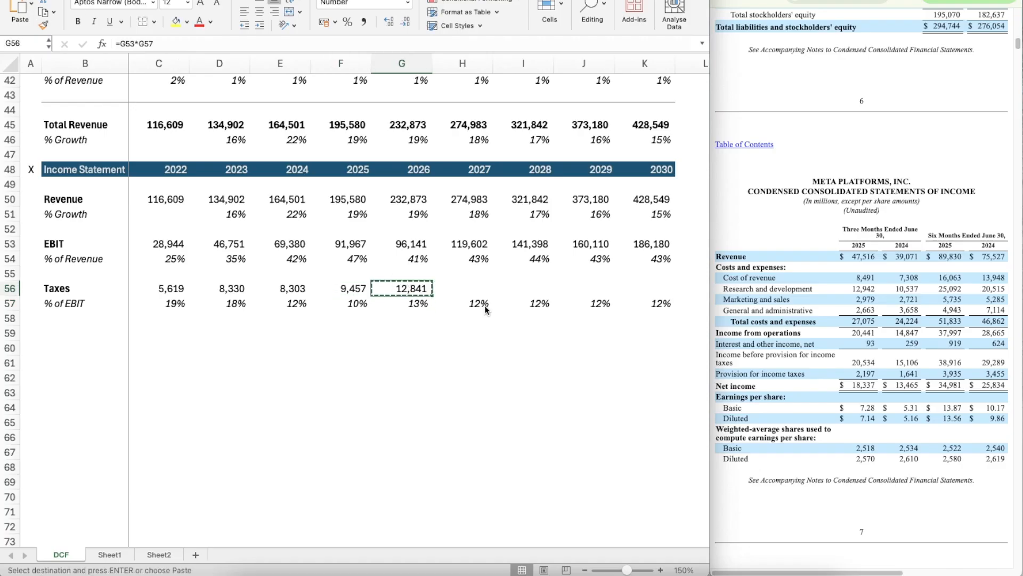
pyautogui.hotkey('shift', 'Right')
pyautogui.hotkey('shift', 'Right')
pyautogui.hotkey('shift', 'Right')
pyautogui.hotkey('shift', 'Right')
pyautogui.press('super+v')
pyautogui.press('Down')
pyautogui.press('Down')
pyautogui.press('Left')
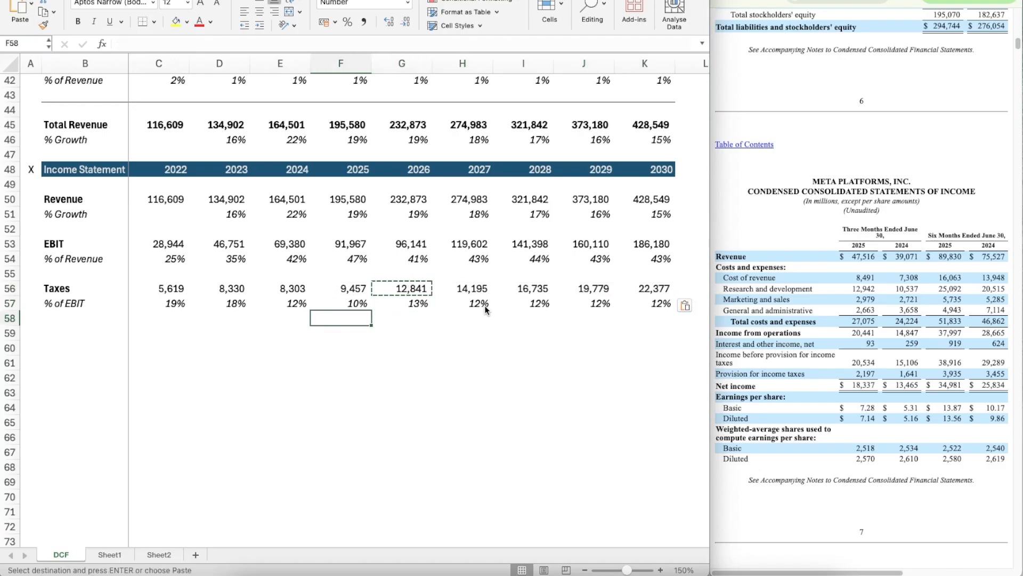
# Step: Duplicate the Income Statement header row A48:K48, including the X marker and years, into row 59
pyautogui.press('Escape')
pyautogui.press('Down')
pyautogui.press('Down')
pyautogui.press('Left')
pyautogui.press('Up')
pyautogui.press('Left')
pyautogui.press('Left')
pyautogui.press('Left')
pyautogui.press('Left')
pyautogui.press('Up')
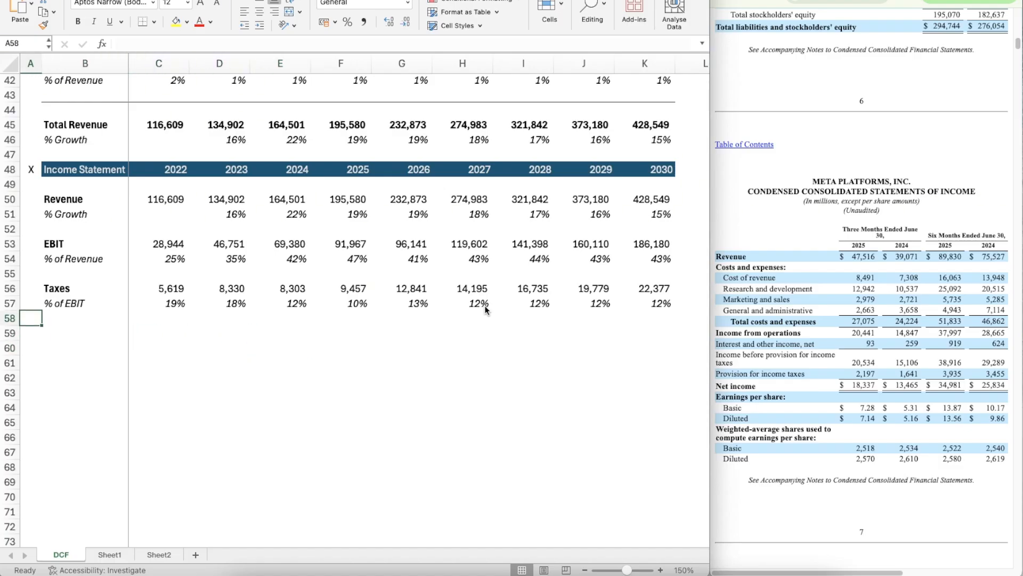
pyautogui.press('Up')
pyautogui.press('Up')
pyautogui.press('Up')
pyautogui.press('Up')
pyautogui.press('Up')
pyautogui.press('Up')
pyautogui.press('Up')
pyautogui.press('Up')
pyautogui.press('Up')
pyautogui.press('Up')
pyautogui.hotkey('shift', 'Right')
pyautogui.hotkey('shift', 'Right')
pyautogui.hotkey('shift', 'Right')
pyautogui.hotkey('shift', 'Right')
pyautogui.hotkey('shift', 'Right')
pyautogui.hotkey('shift', 'Right')
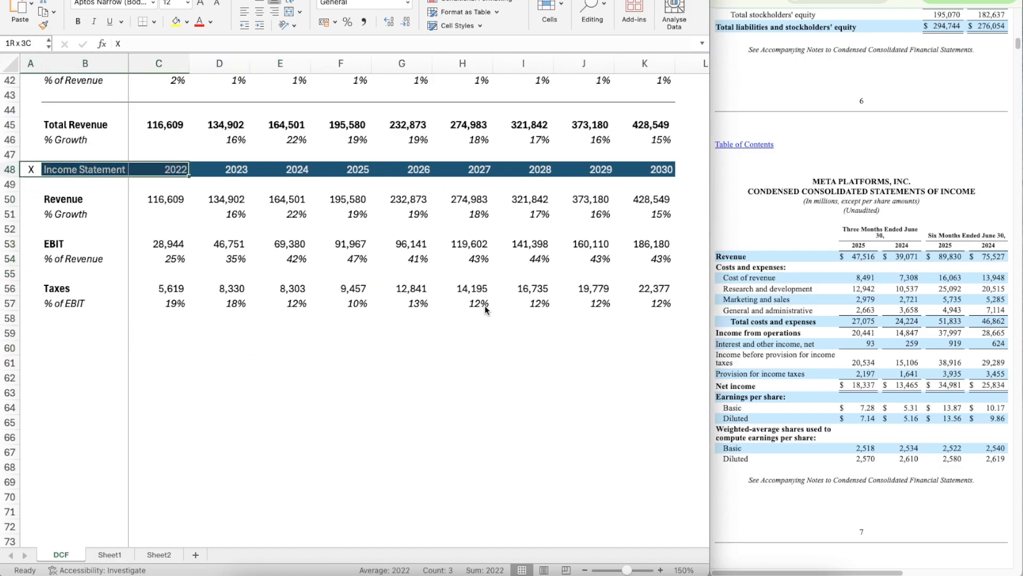
pyautogui.hotkey('shift', 'Right')
pyautogui.hotkey('shift', 'Right')
pyautogui.hotkey('shift', 'Right')
pyautogui.hotkey('shift', 'Right')
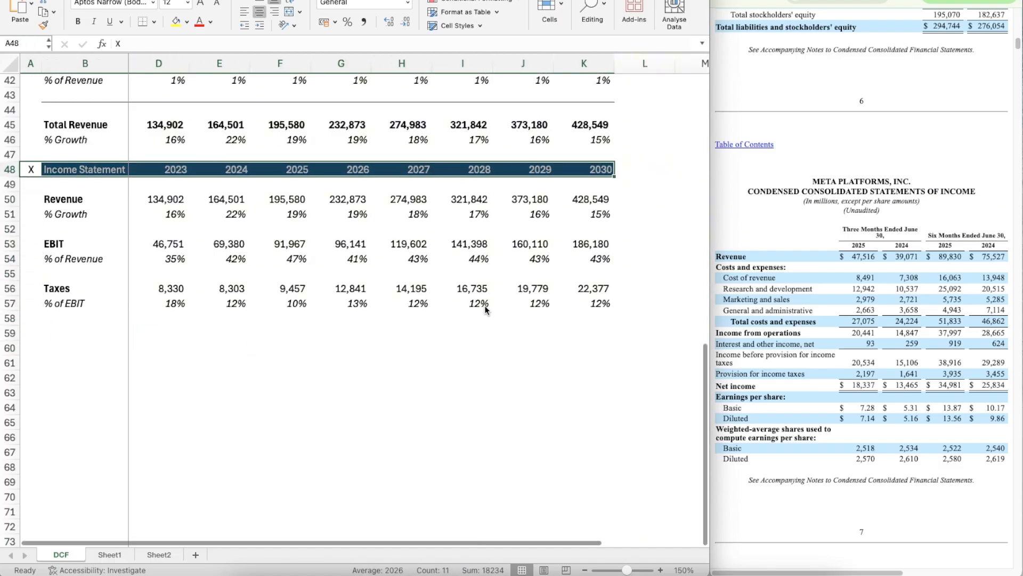
pyautogui.press('super+c')
pyautogui.press('Down')
pyautogui.press('Down')
pyautogui.press('Down')
pyautogui.press('Down')
pyautogui.press('Down')
pyautogui.press('Down')
pyautogui.press('Down')
pyautogui.press('Down')
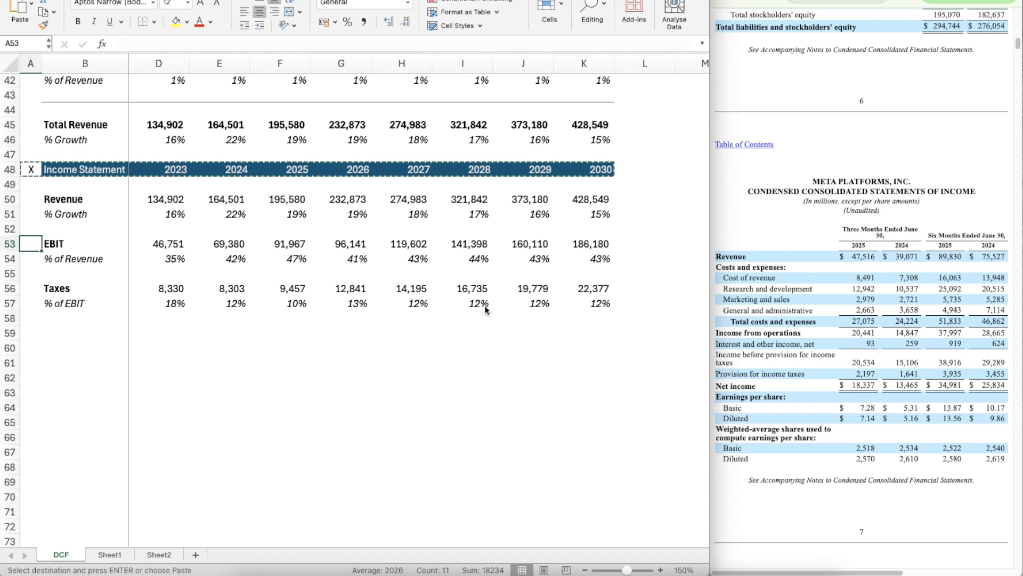
pyautogui.press('Down')
pyautogui.press('Down')
pyautogui.press('Down')
pyautogui.press('super+v')
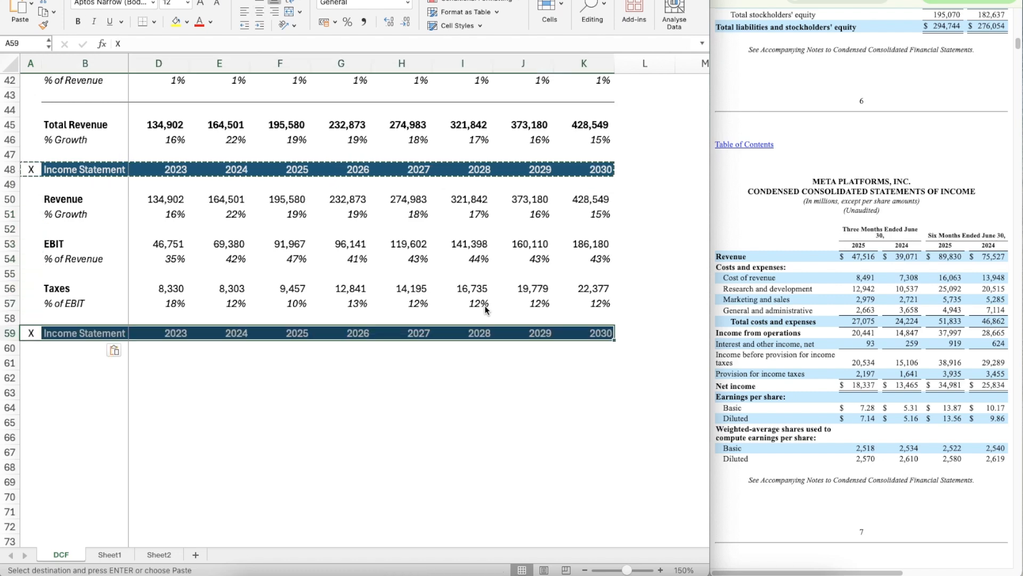
# Step: Rename the copied section header in B59 as Cash Flow Items
pyautogui.press('Right')
pyautogui.write('Cas')
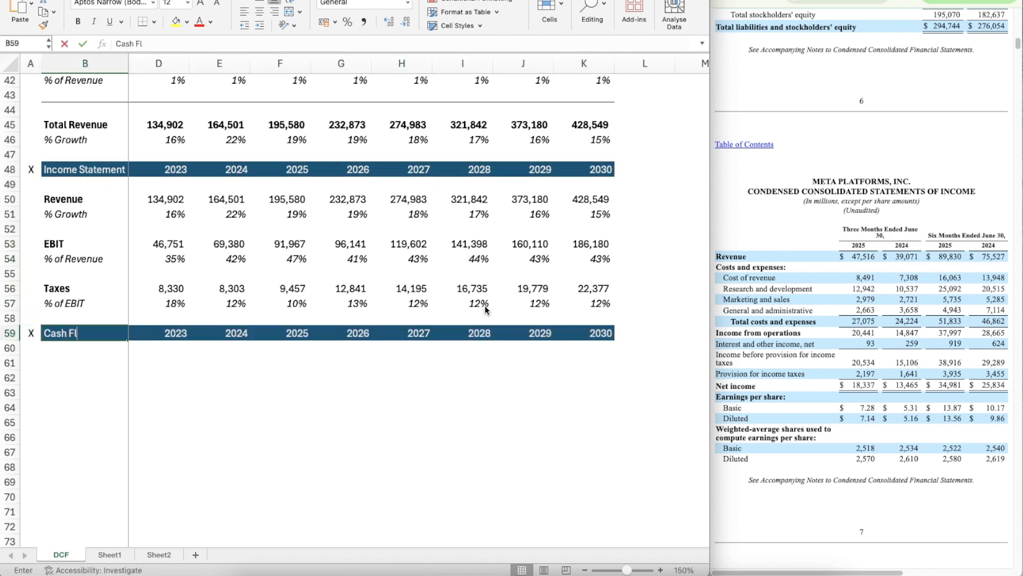
pyautogui.write('h Flow Item')
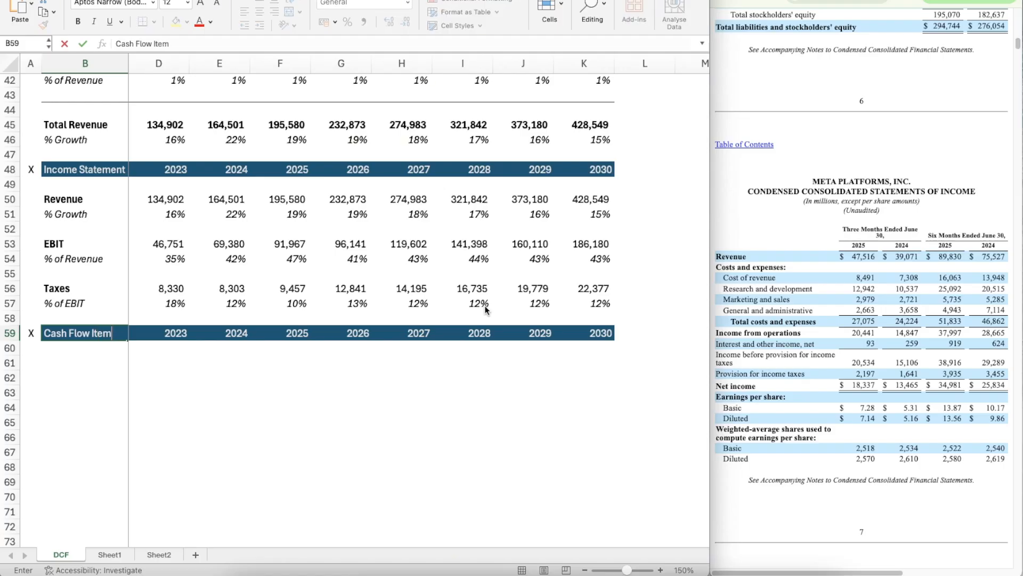
pyautogui.write('s')
pyautogui.press('Return')
# Step: Add a bold D&A label in B61 under the Cash Flow Items header
pyautogui.press('Down')
pyautogui.press('Down')
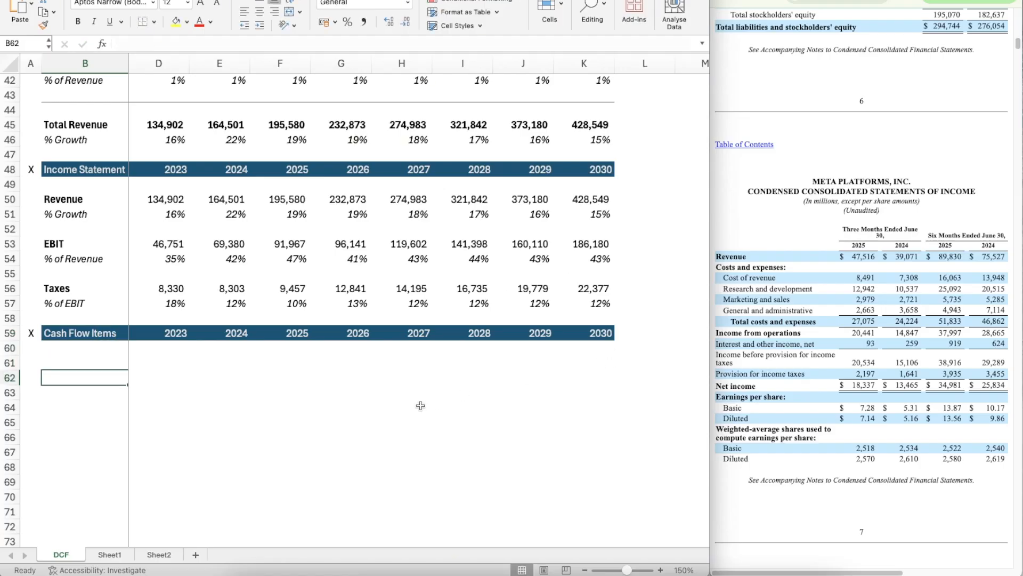
pyautogui.hscroll(-1, 421, 406)
pyautogui.press('Up')
pyautogui.write('D&')
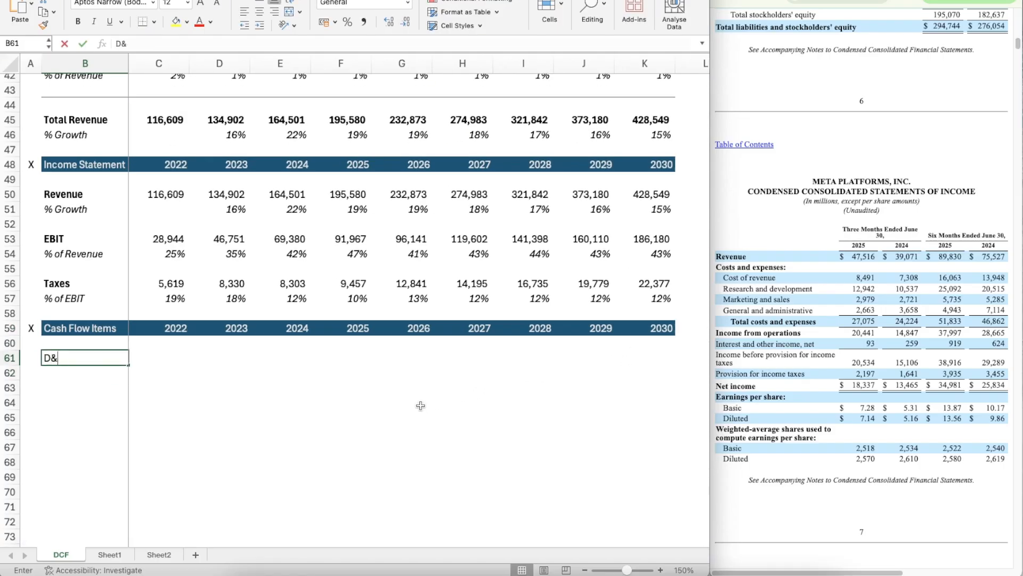
pyautogui.write('A')
pyautogui.press('Return')
pyautogui.press('Up')
pyautogui.press('super+b')
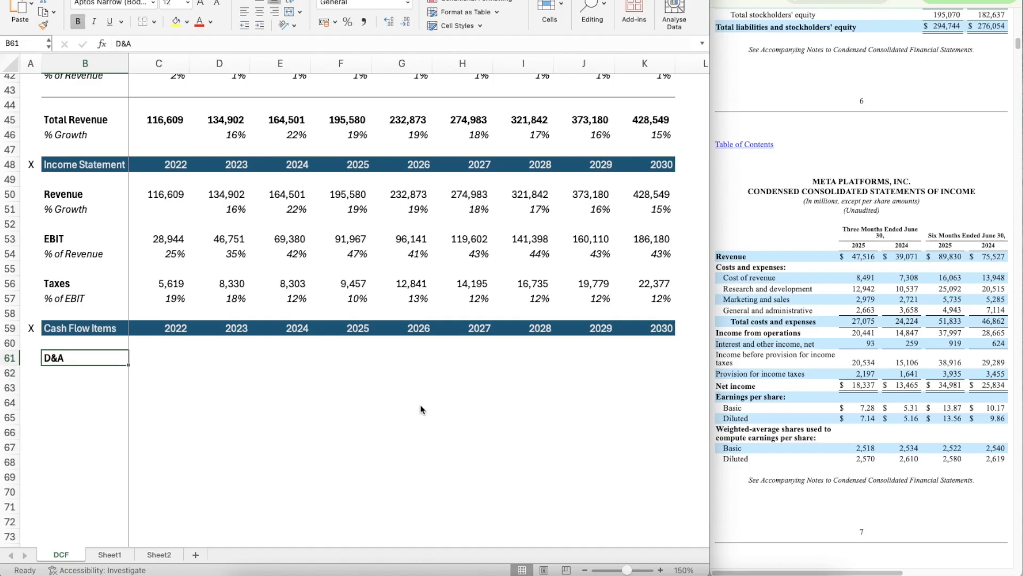
# Step: Add a % of Revenue label in B62 under D&A and italicise row 62
pyautogui.press('Down')
pyautogui.write('% of Revenue')
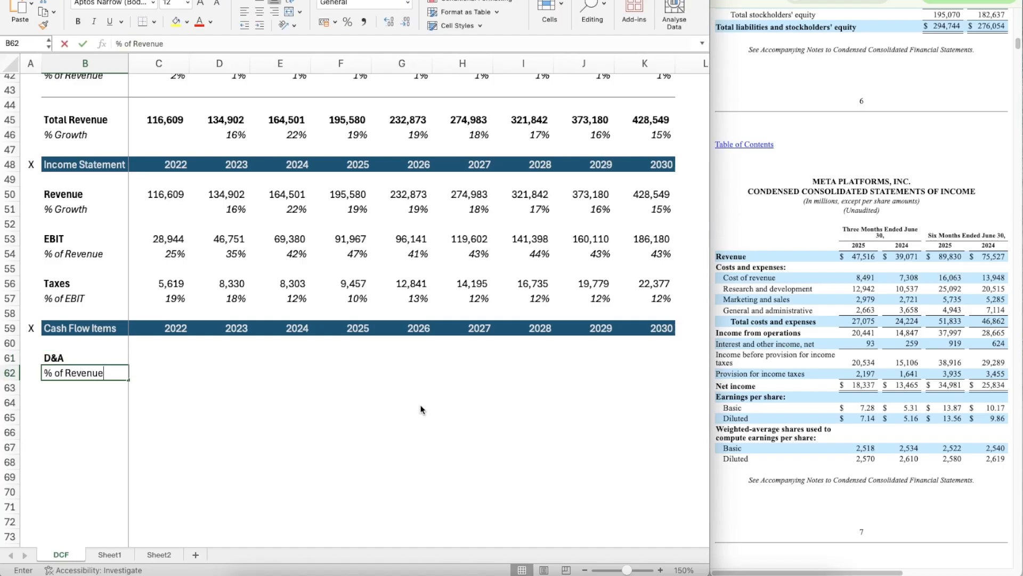
pyautogui.press('Return')
pyautogui.press('Up')
pyautogui.hotkey('shift', 'space')
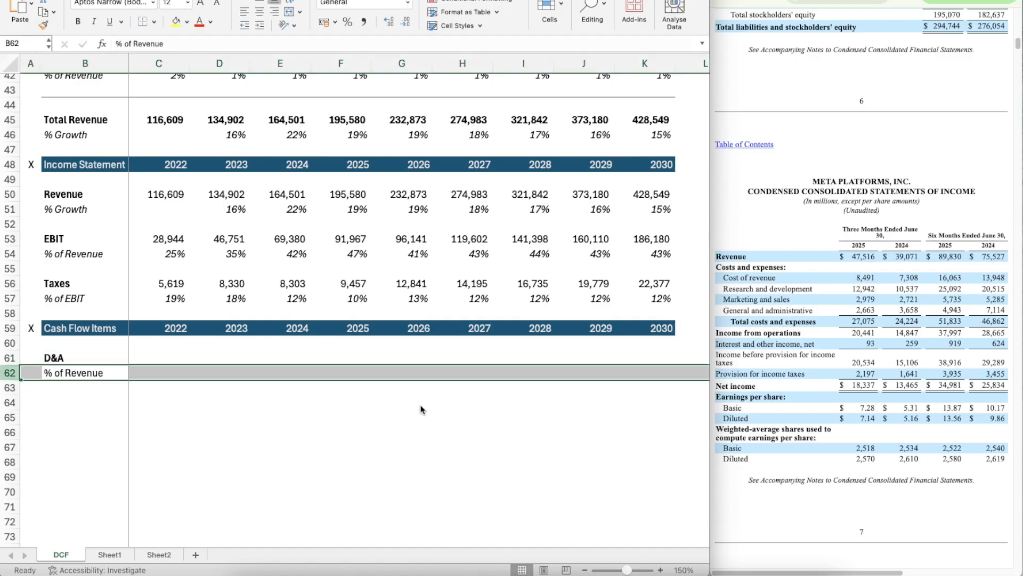
pyautogui.press('super+i')
# Step: Add a % of CapEx label in B63 and italicise row 63
pyautogui.press('Down')
pyautogui.write('% of CapEx')
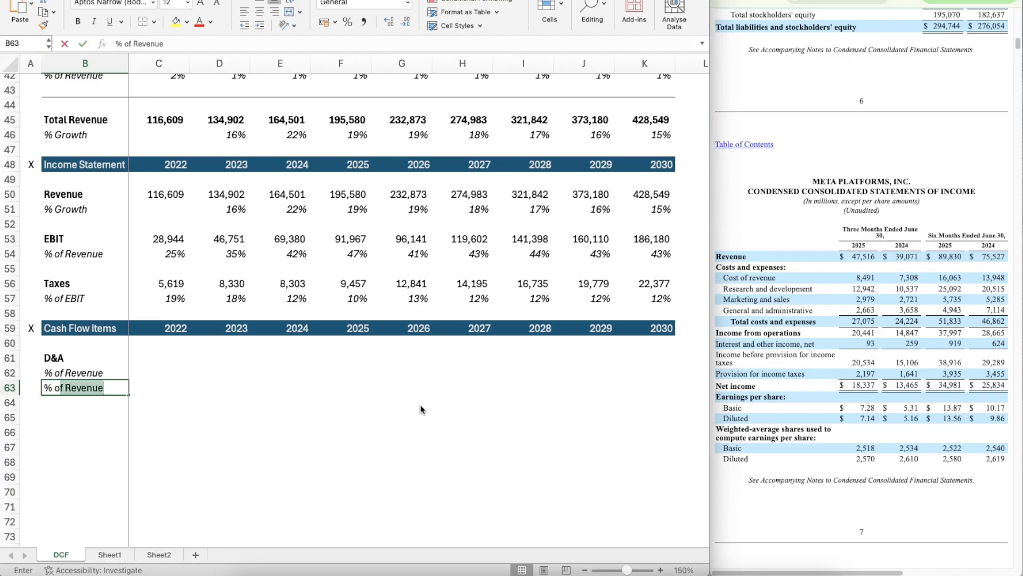
pyautogui.press('Return')
pyautogui.press('Up')
pyautogui.hotkey('shift', 'space')
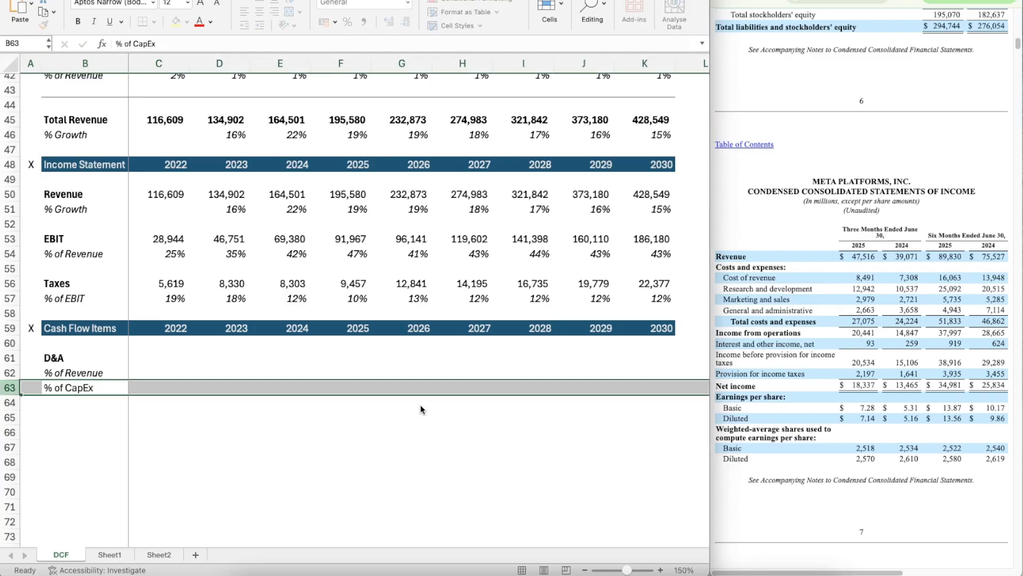
pyautogui.press('super+i')
pyautogui.press('Down')
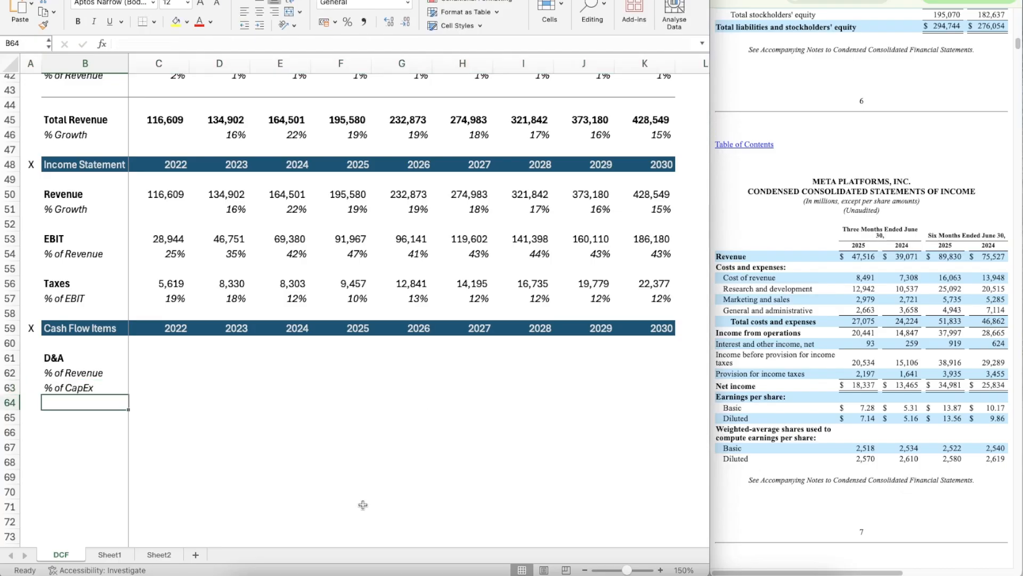
# Step: Add a bold CapEx label in B65
pyautogui.scroll(-5, 363, 504)
pyautogui.press('Down')
pyautogui.write('Ca')
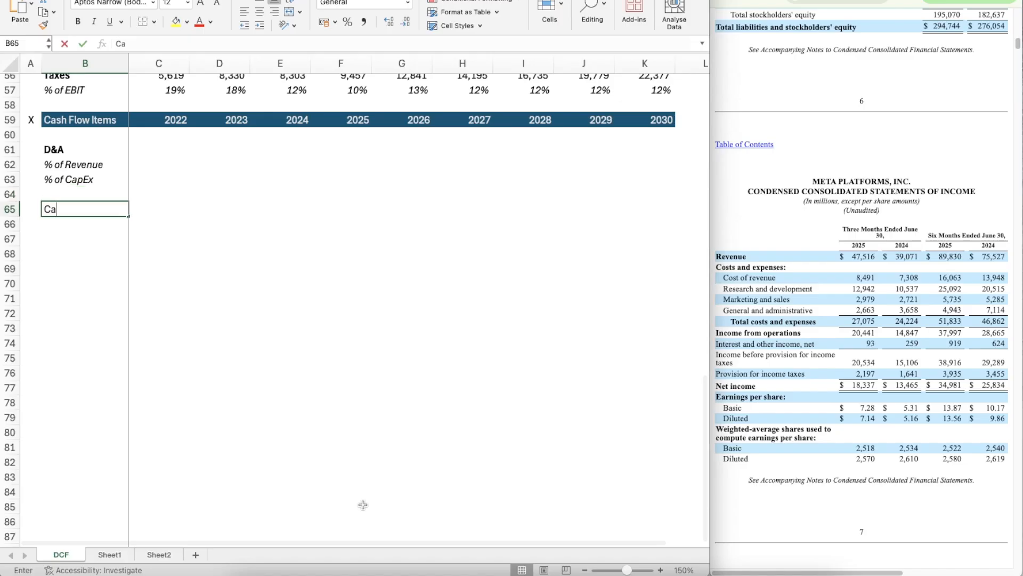
pyautogui.write('pEx')
pyautogui.press('Return')
pyautogui.press('Up')
pyautogui.press('super+b')
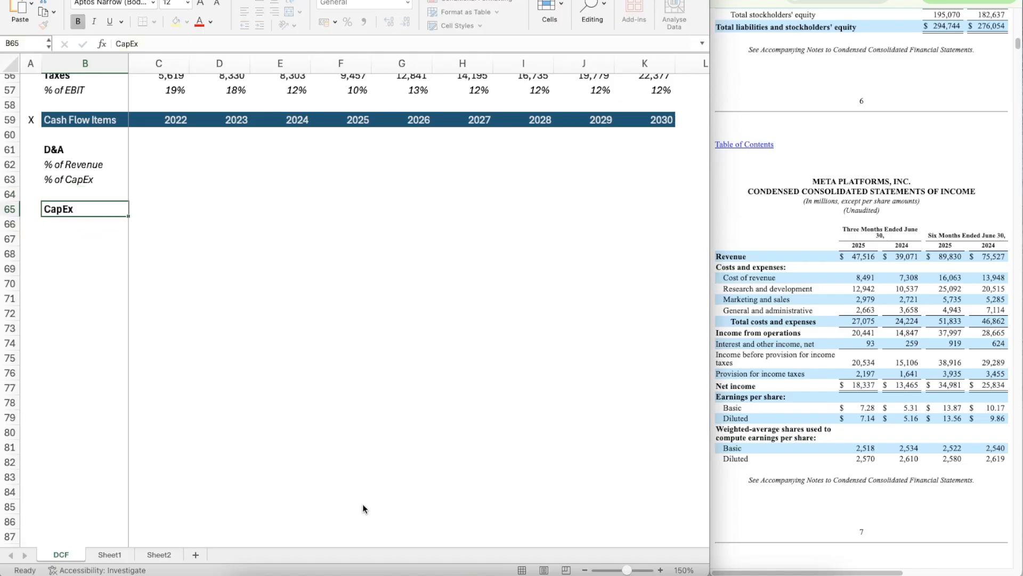
# Step: Add a % of Revenue label in B66 under CapEx and italicise row 66
pyautogui.press('Down')
pyautogui.write('% O')
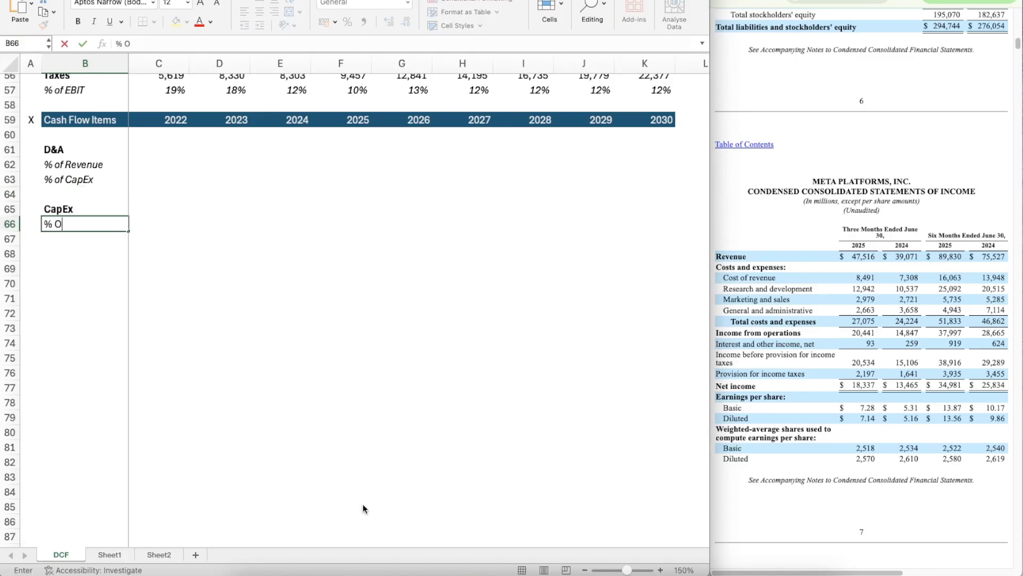
pyautogui.write('f Revneue')
pyautogui.write('enue')
pyautogui.press('Return')
pyautogui.press('Up')
pyautogui.hotkey('ctrl', 'i')
pyautogui.hotkey('shift', 'space')
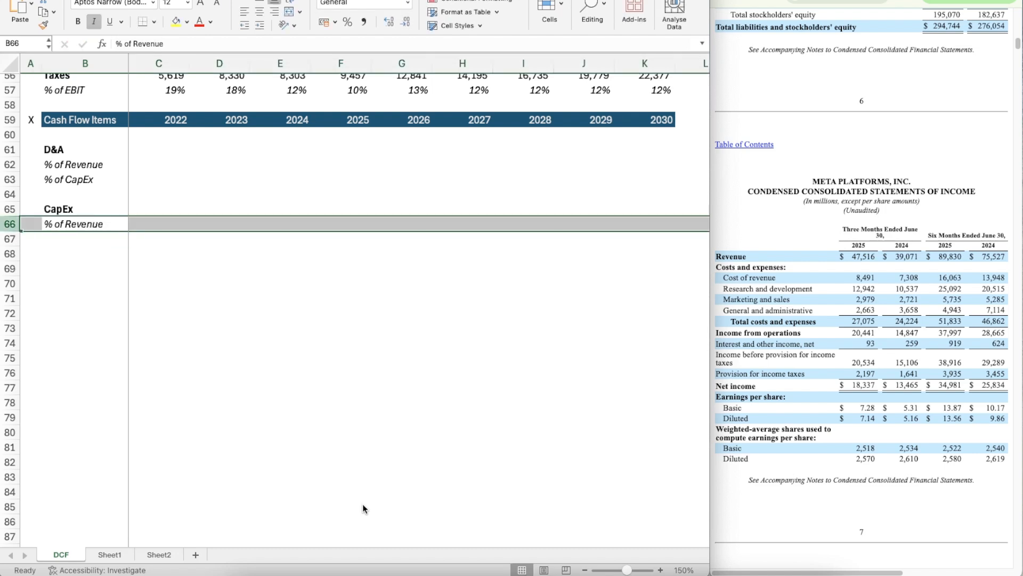
# Step: Add a bold Change in NWC label in B68
pyautogui.press('Down')
pyautogui.press('Down')
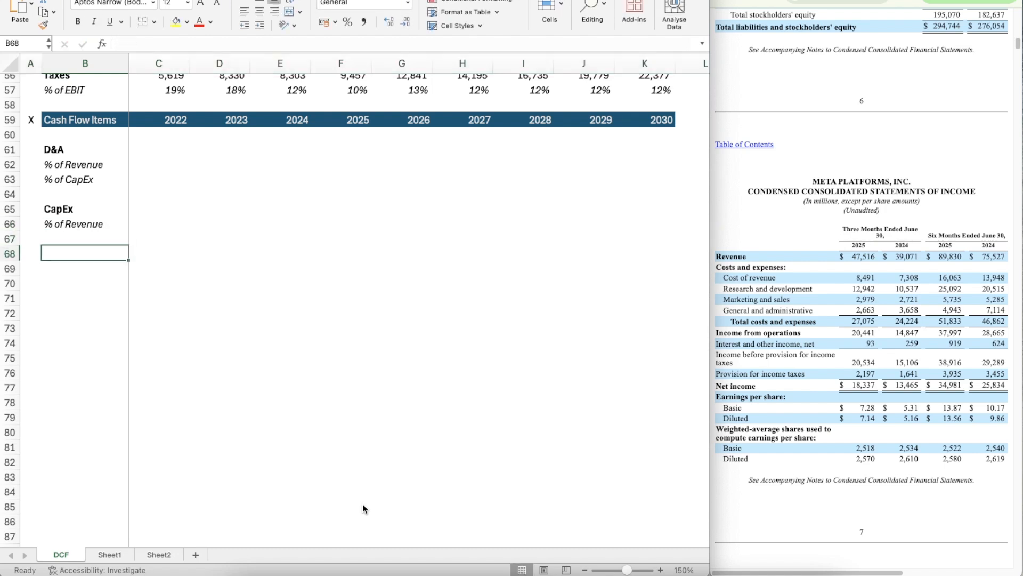
pyautogui.press('Down')
pyautogui.press('Up')
pyautogui.write('Change in NWX')
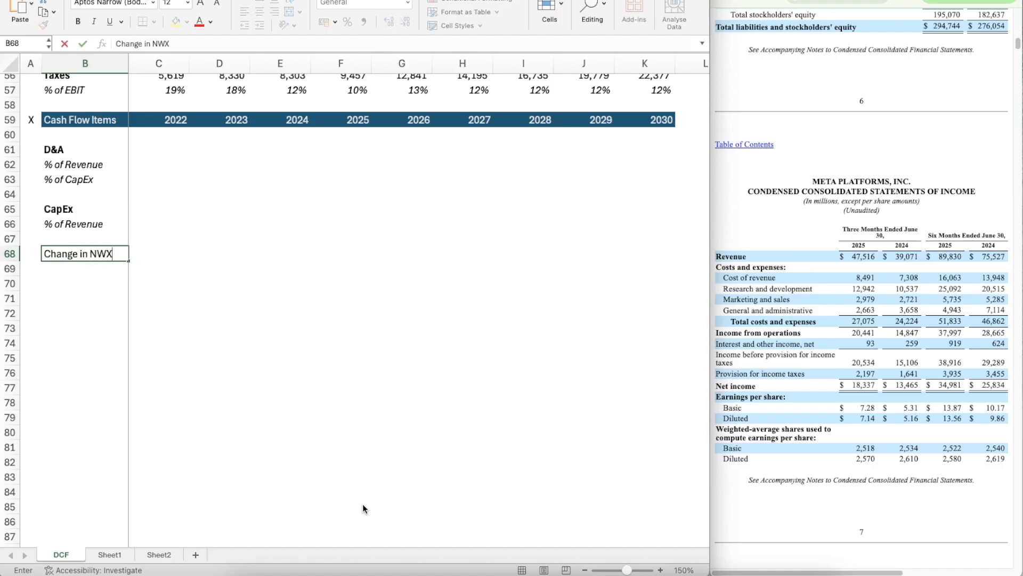
pyautogui.press('Up')
pyautogui.press('Down')
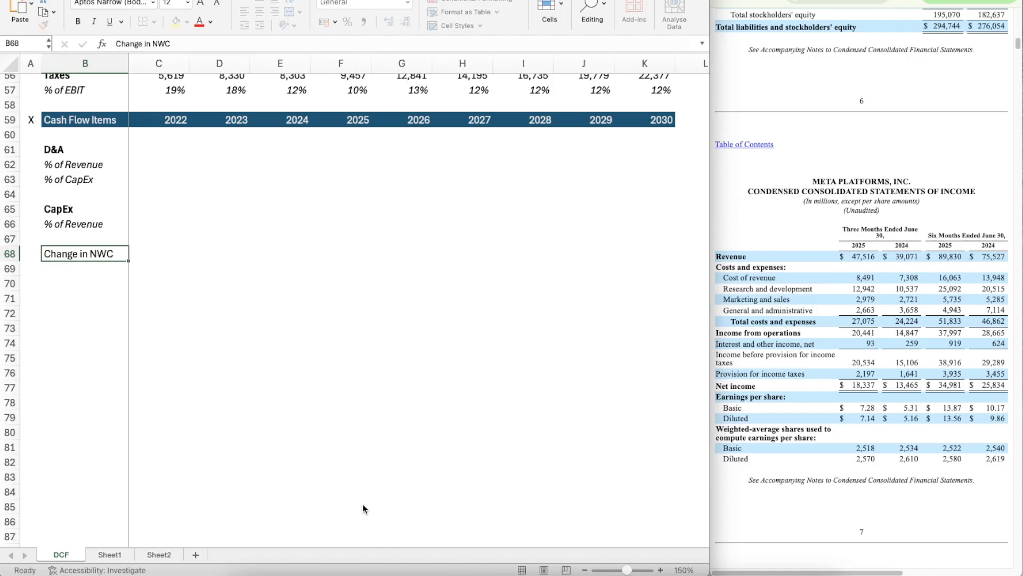
pyautogui.hotkey('ctrl', 'b')
# Step: Copy the italic % of Revenue label from B66 to B69 under Change in NWC
pyautogui.press('Up')
pyautogui.press('Up')
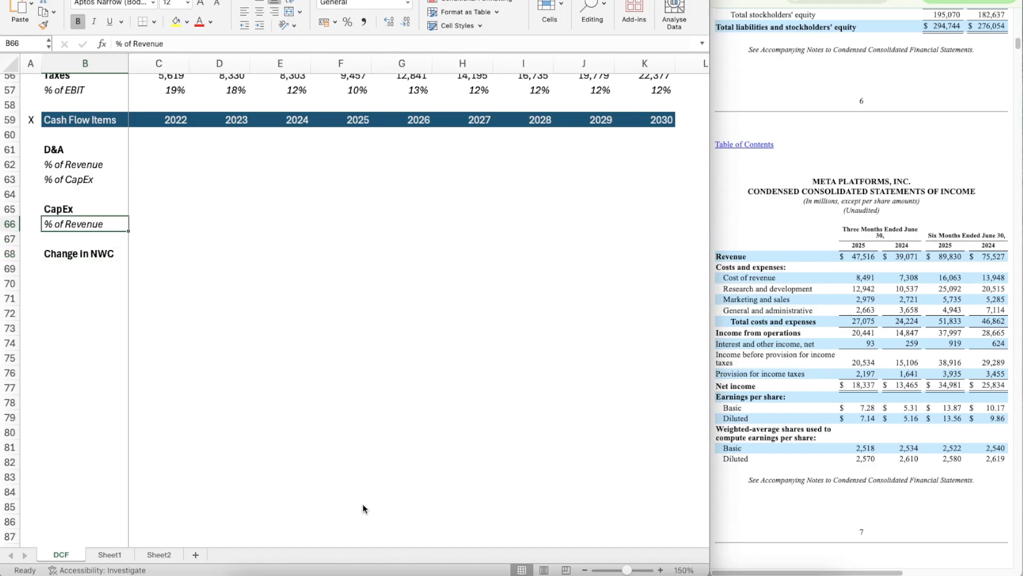
pyautogui.hotkey('ctrl', 'c')
pyautogui.press('Down')
pyautogui.press('Down')
pyautogui.press('Down')
pyautogui.hotkey('ctrl', 'v')
pyautogui.press('Right')
pyautogui.press('Up')
pyautogui.press('Up')
pyautogui.press('Up')
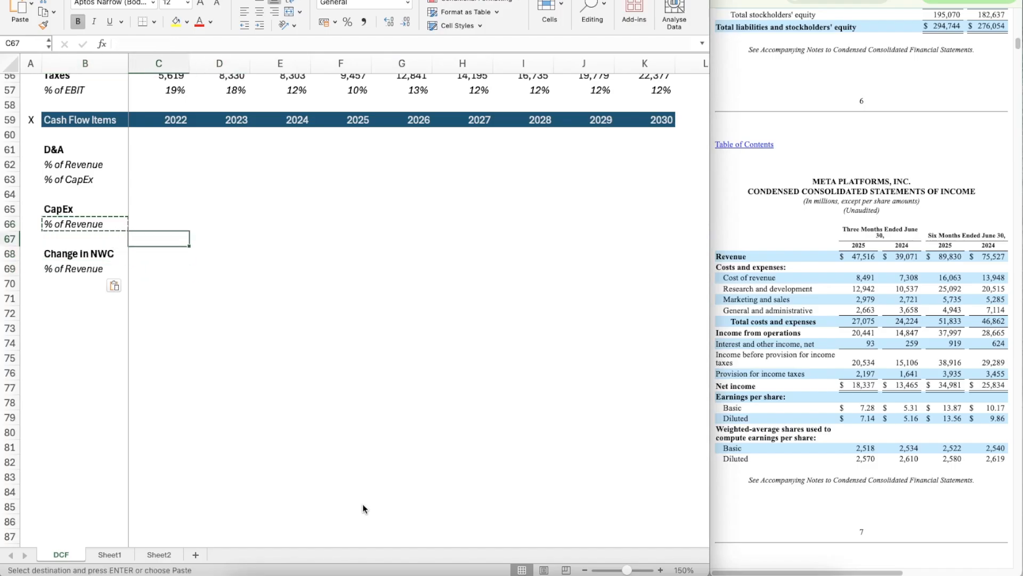
pyautogui.press('Escape')
pyautogui.press('Up')
pyautogui.press('Up')
pyautogui.press('Up')
pyautogui.press('Up')
pyautogui.press('Up')
pyautogui.press('Up')
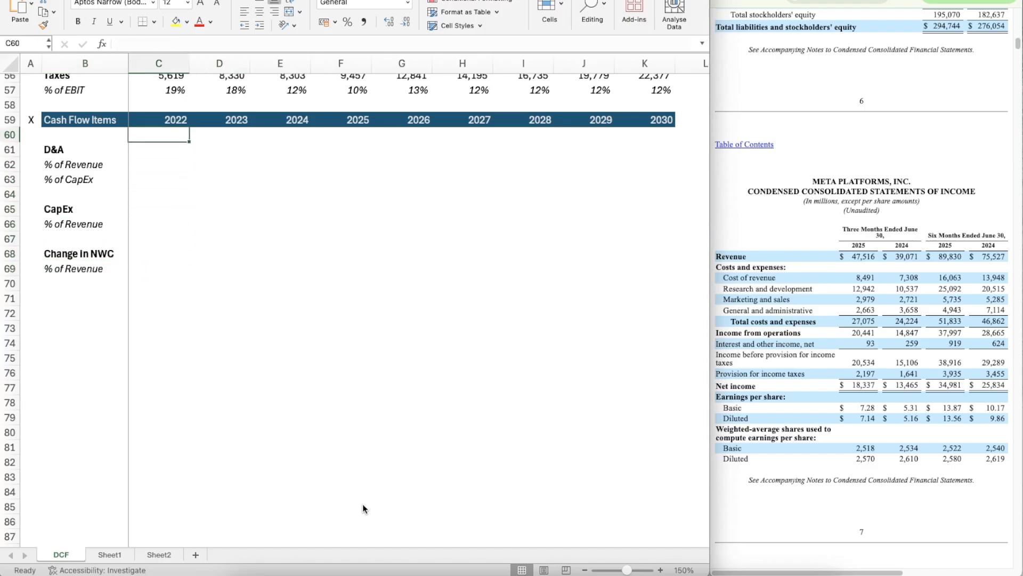
pyautogui.scroll(3, 263, 204)
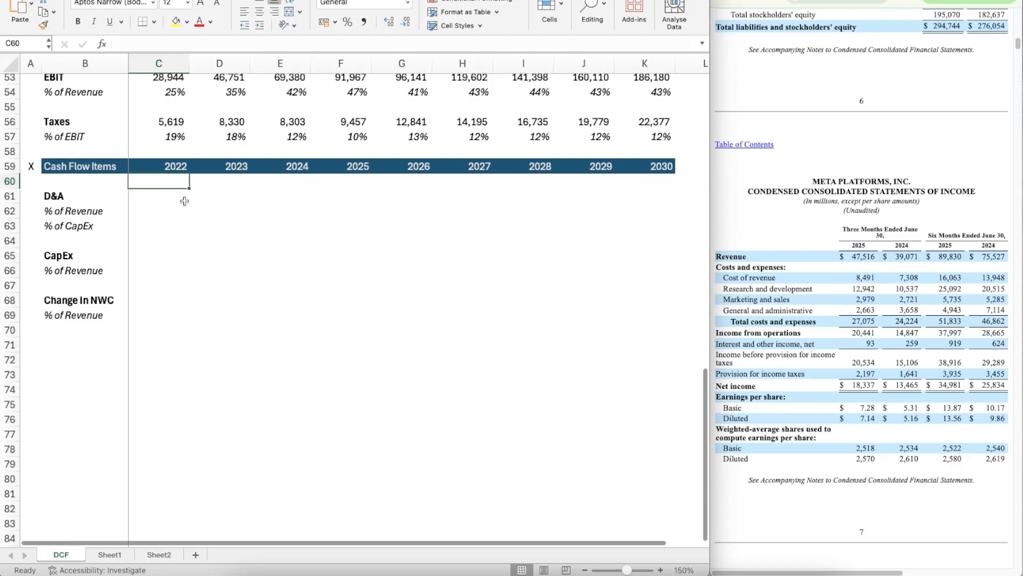
pyautogui.scroll(-2, 187, 247)
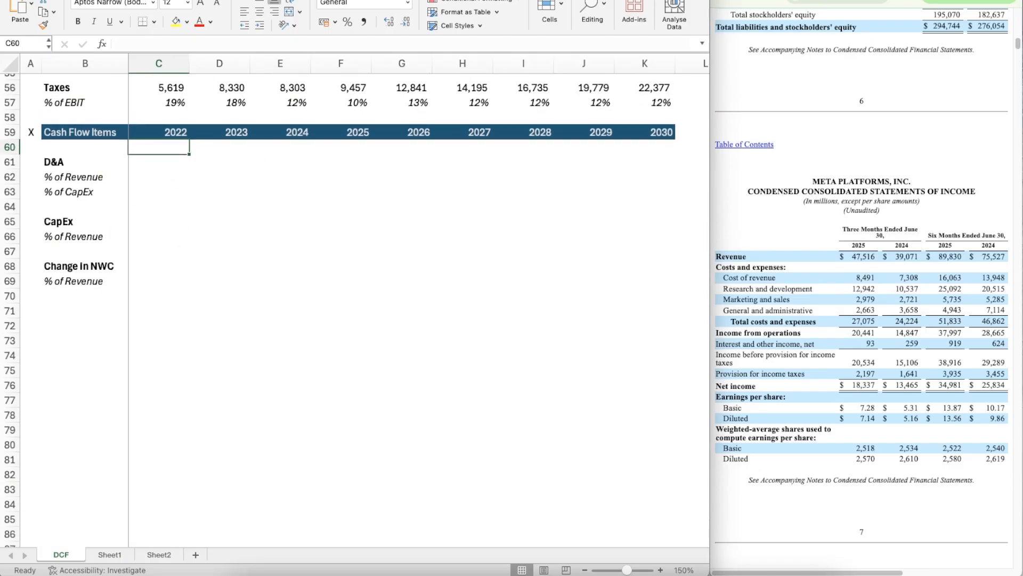
# Step: Switch to Meta's annual report and find the Consolidated Statements of Cash Flows covering 2022 to 2024
pyautogui.click(859, 1)
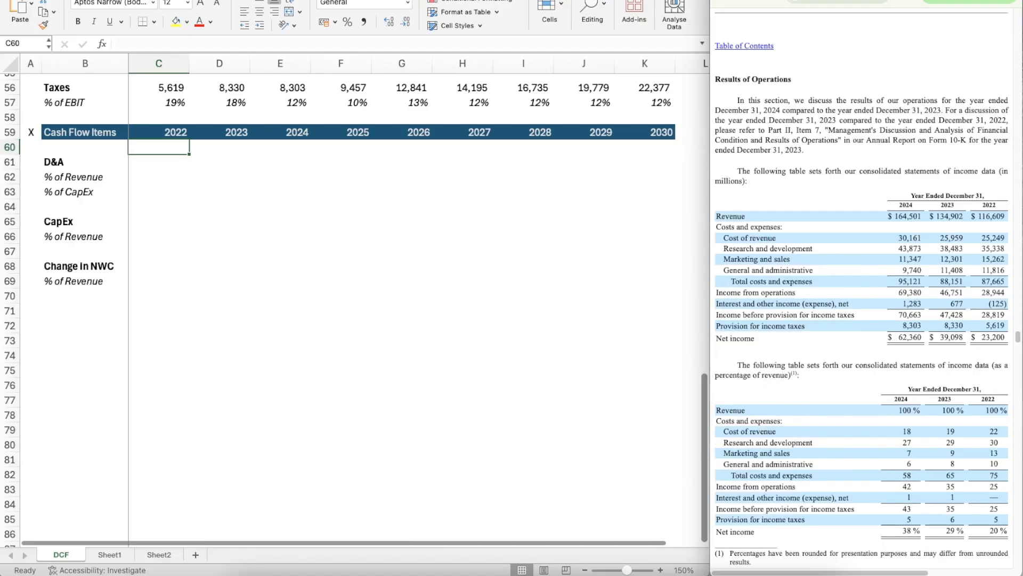
pyautogui.scroll(-15, 871, 270)
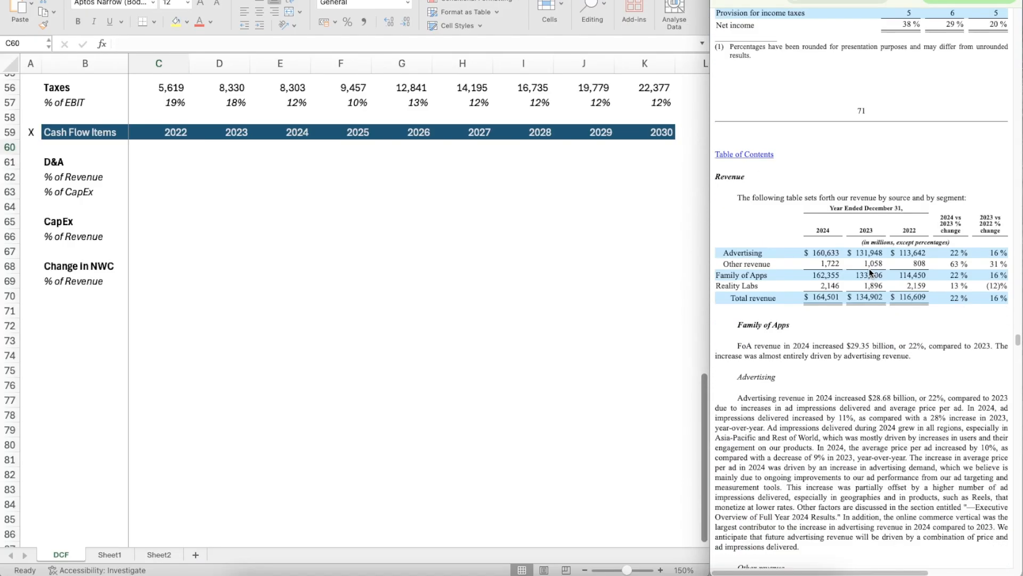
pyautogui.scroll(20, 869, 270)
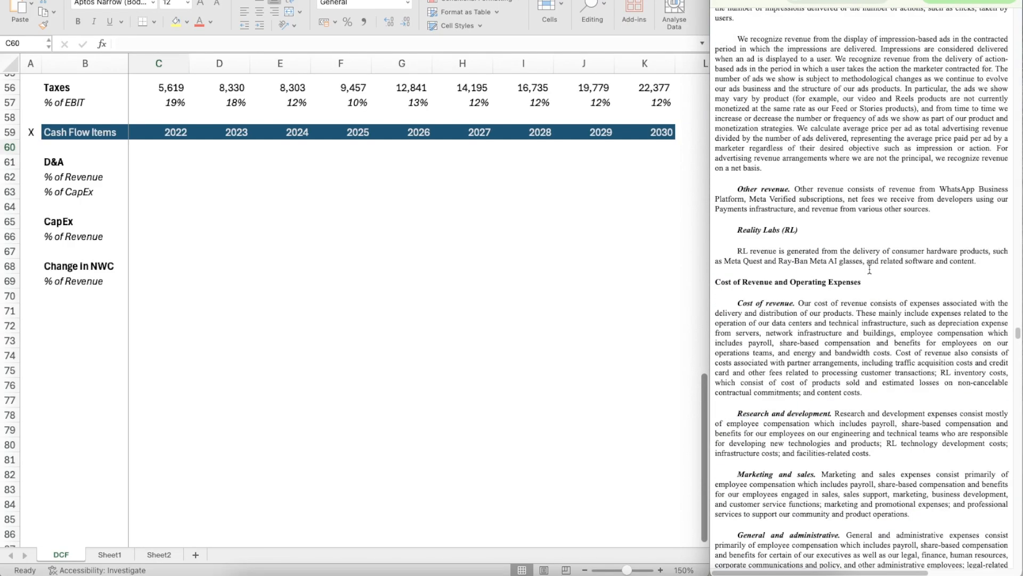
pyautogui.scroll(20, 870, 269)
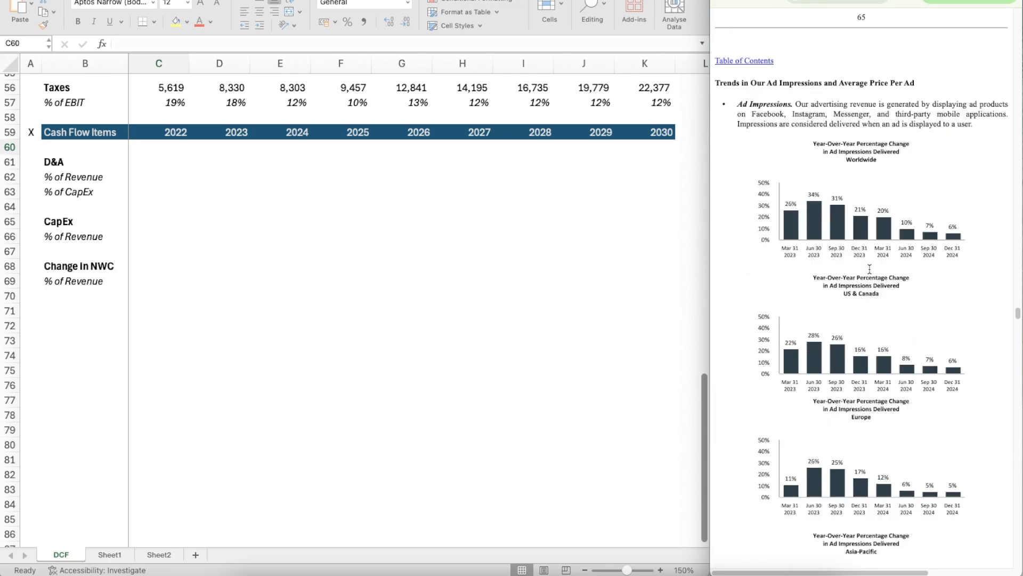
pyautogui.scroll(20, 870, 269)
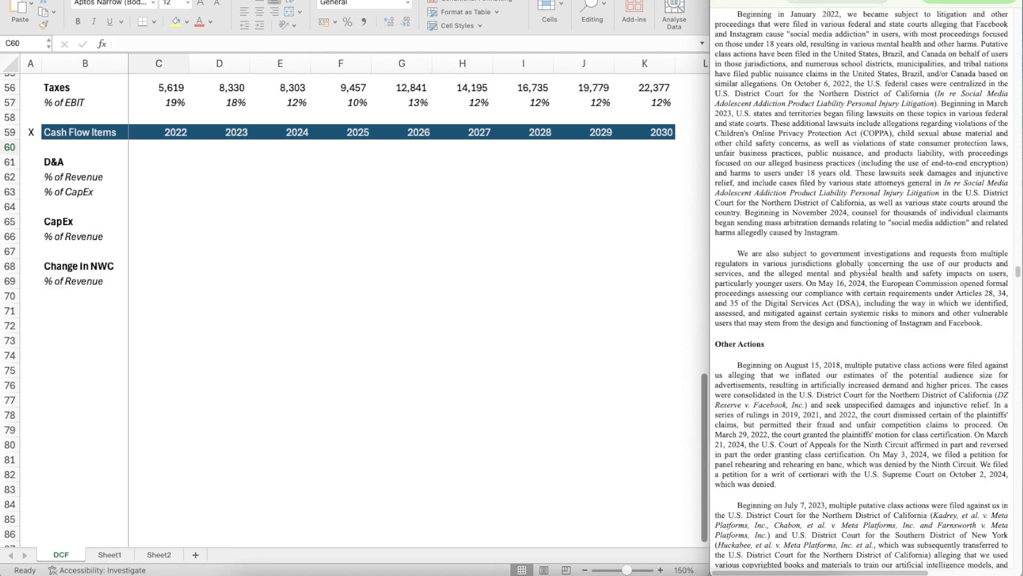
pyautogui.scroll(10, 872, 269)
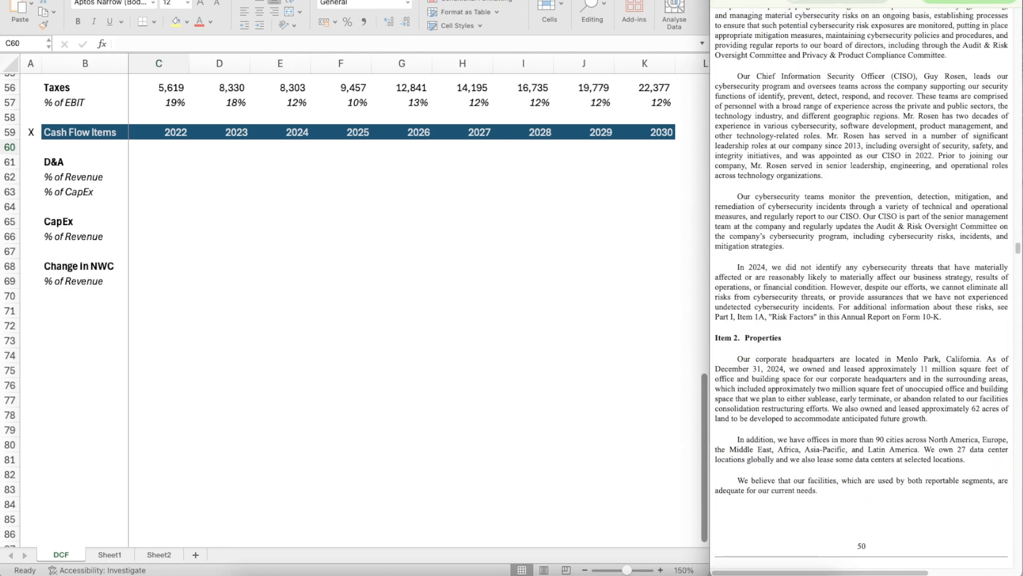
pyautogui.scroll(12, 1018, 249)
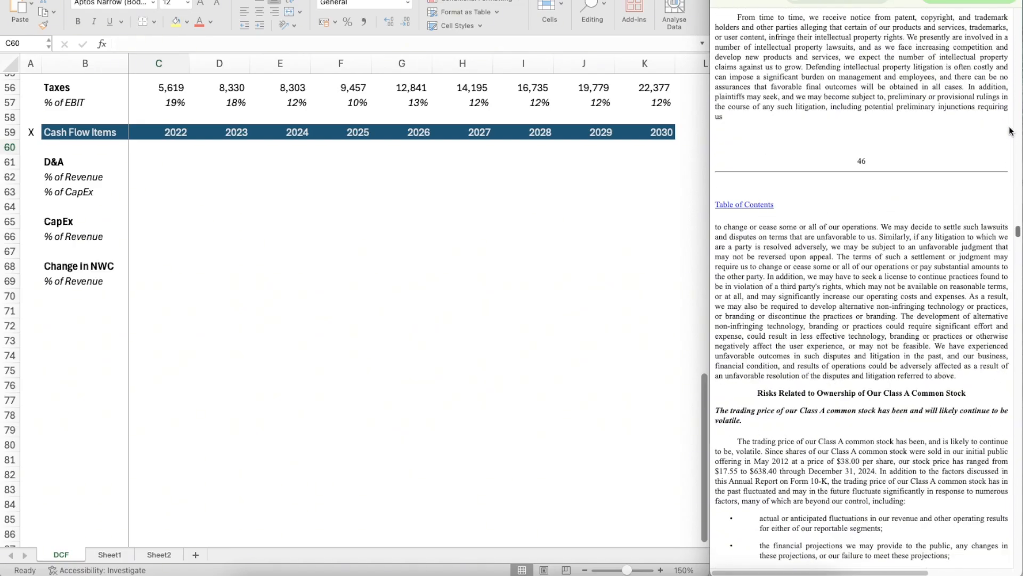
pyautogui.scroll(10, 986, 227)
pyautogui.scroll(12, 1018, 229)
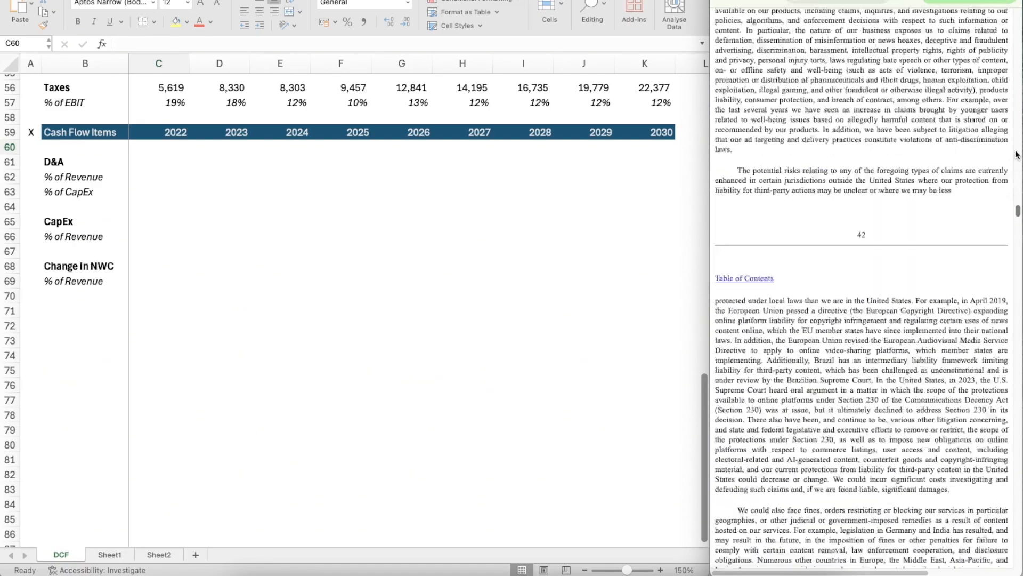
pyautogui.scroll(10, 1019, 197)
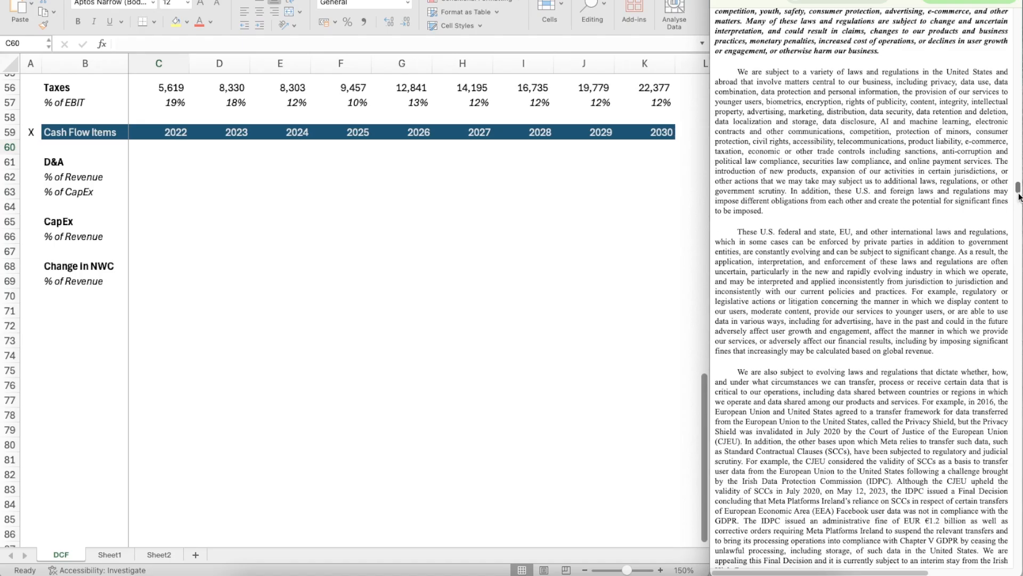
pyautogui.moveTo(1018, 191); pyautogui.dragTo(1007, 353)
pyautogui.scroll(-20, 885, 405)
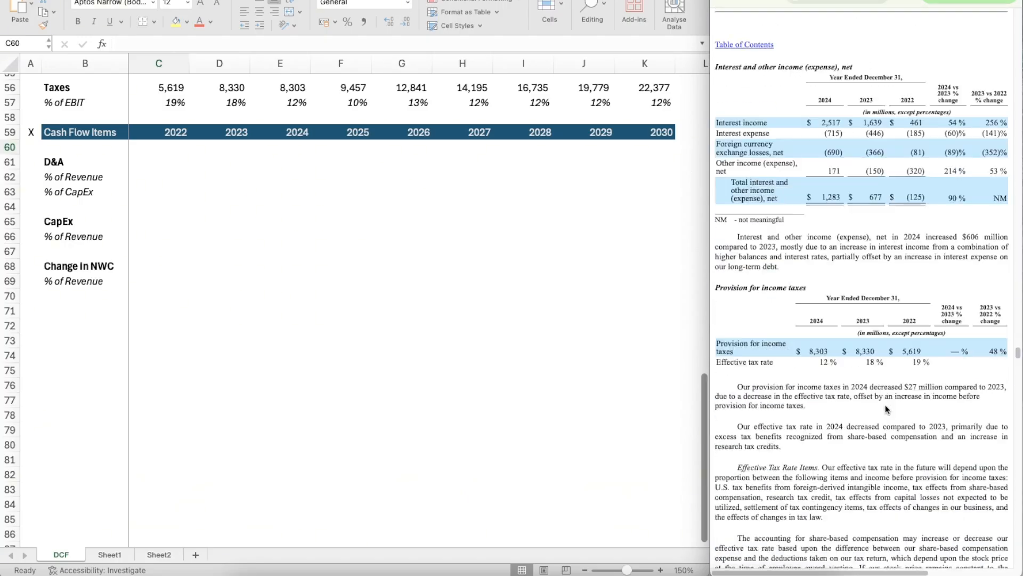
pyautogui.scroll(-20, 886, 406)
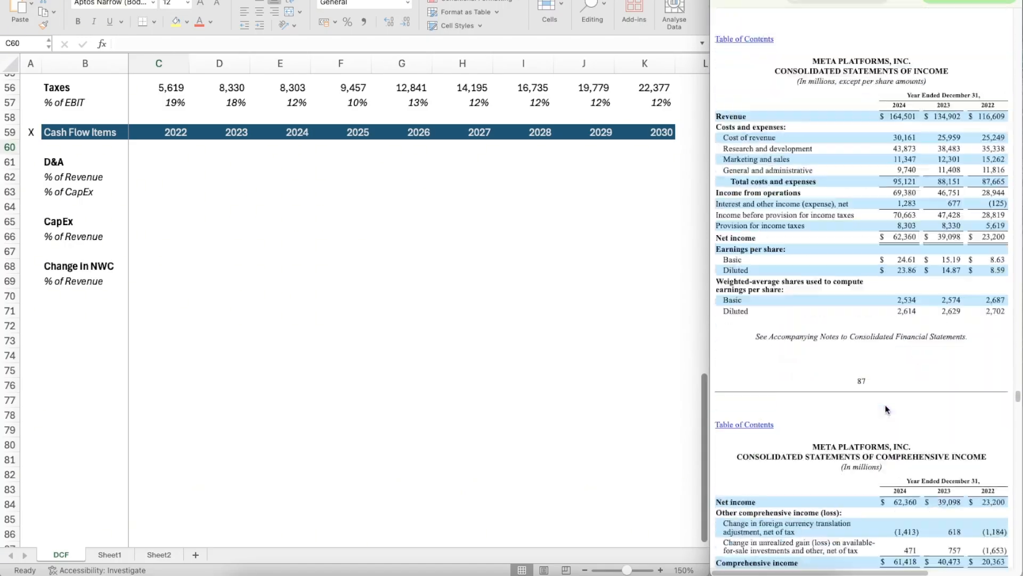
pyautogui.scroll(-5, 886, 409)
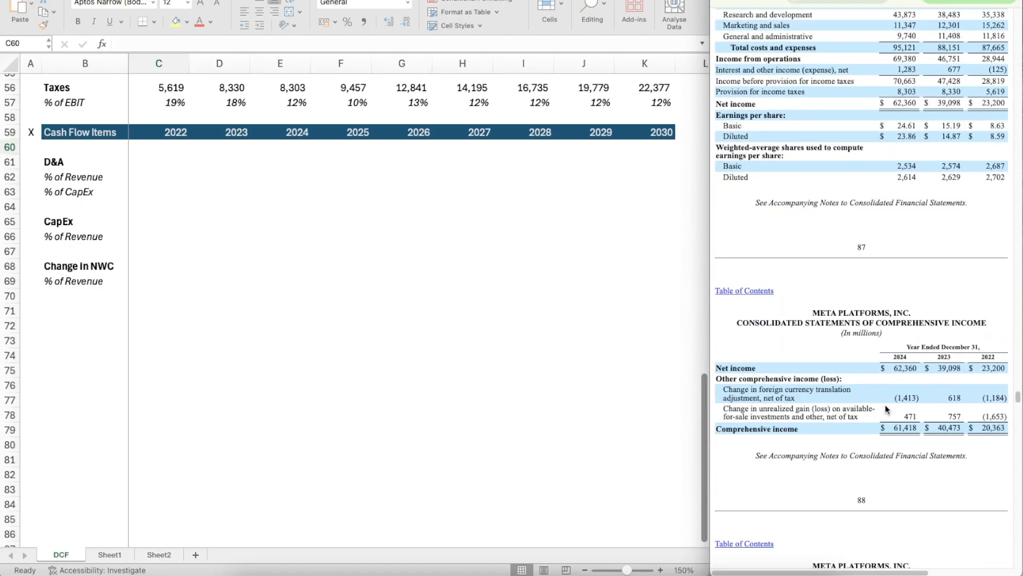
pyautogui.scroll(-20, 886, 409)
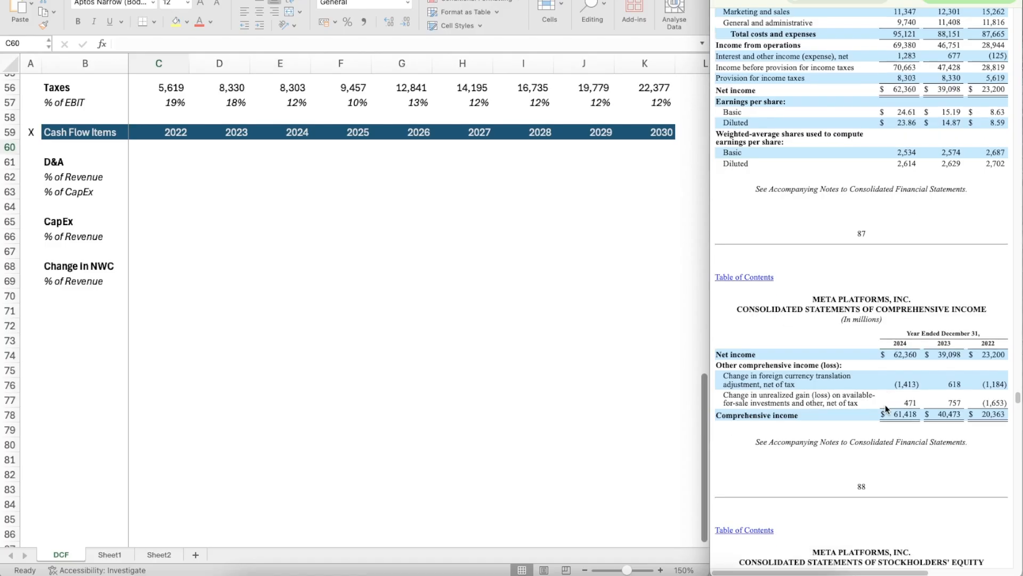
pyautogui.scroll(-7, 886, 408)
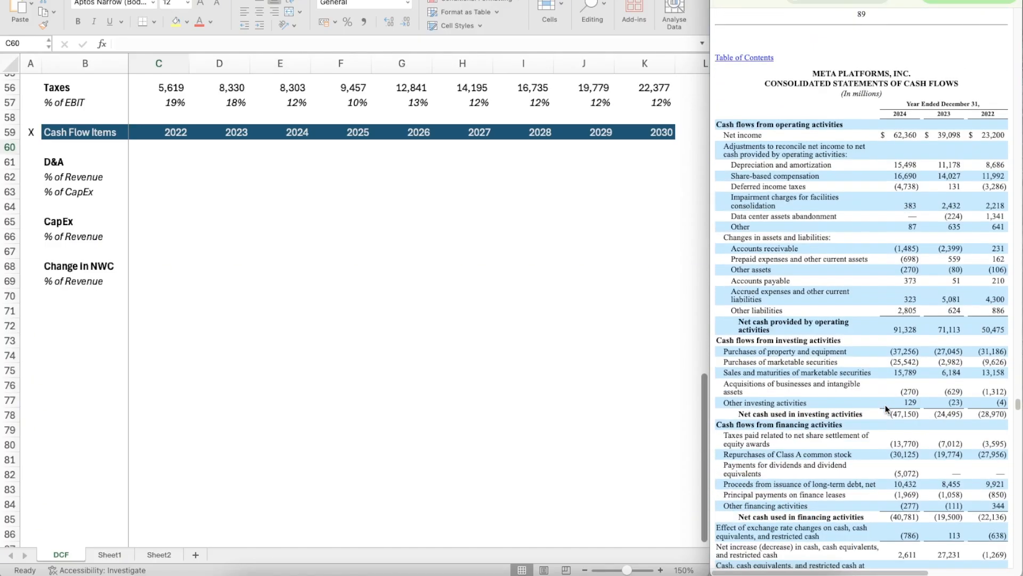
pyautogui.scroll(-1, 886, 409)
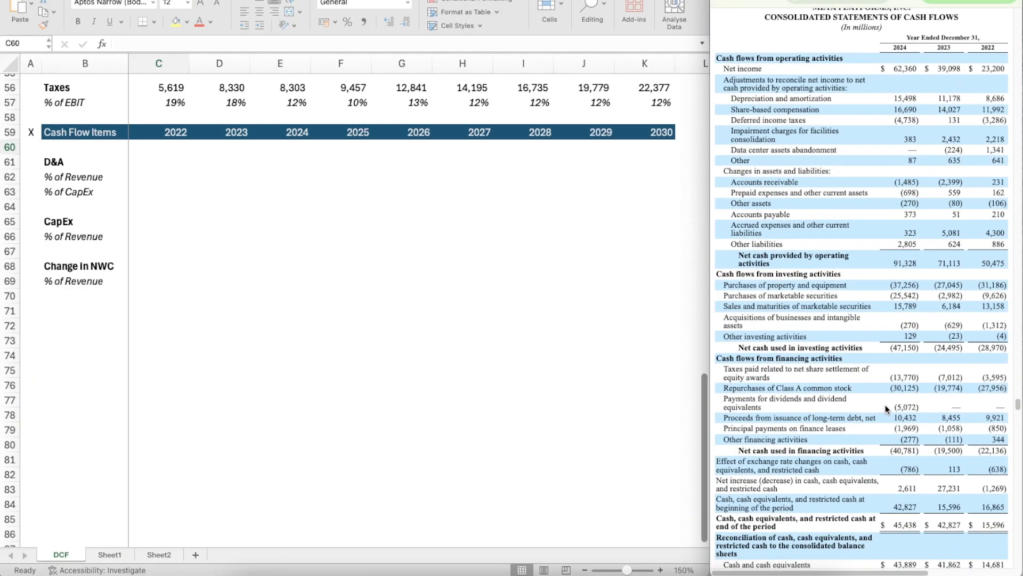
pyautogui.scroll(-1, 887, 409)
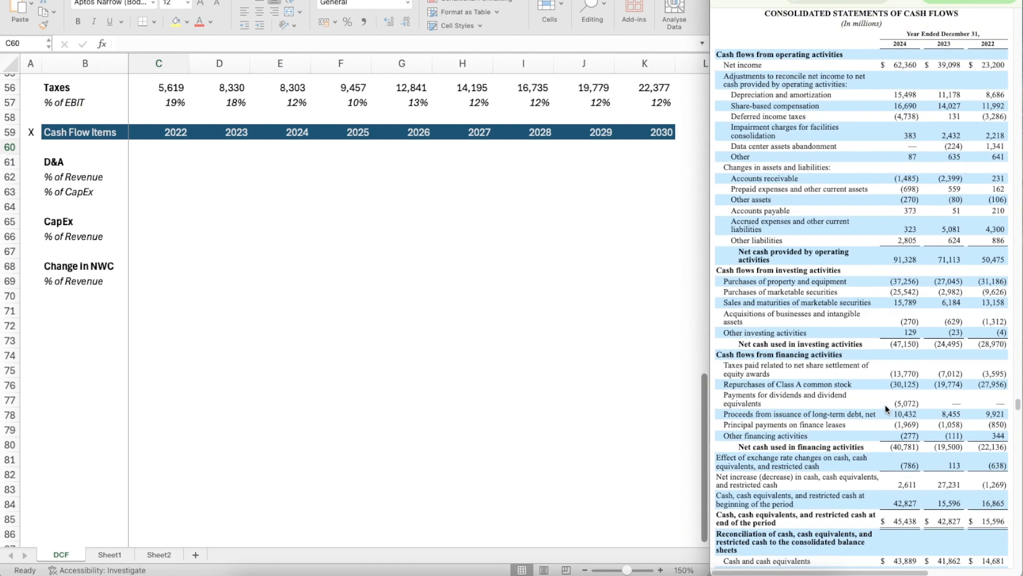
pyautogui.scroll(-1, 886, 409)
pyautogui.scroll(2, 886, 408)
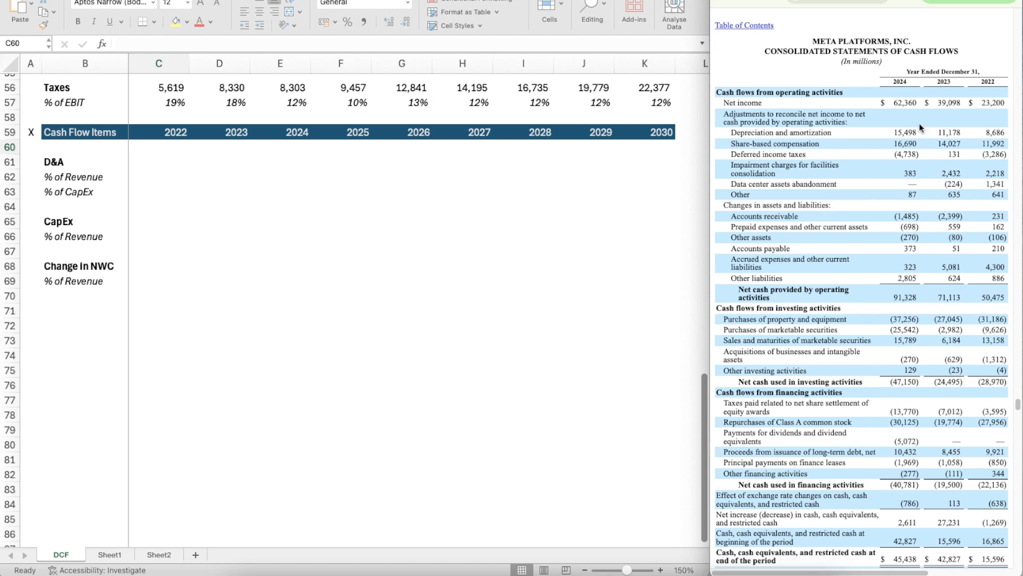
# Step: Enter 8686 as the 2022 D&A in C61 and apply the number format of the 2022 Taxes figure in C56
pyautogui.click(149, 154)
pyautogui.click(149, 160)
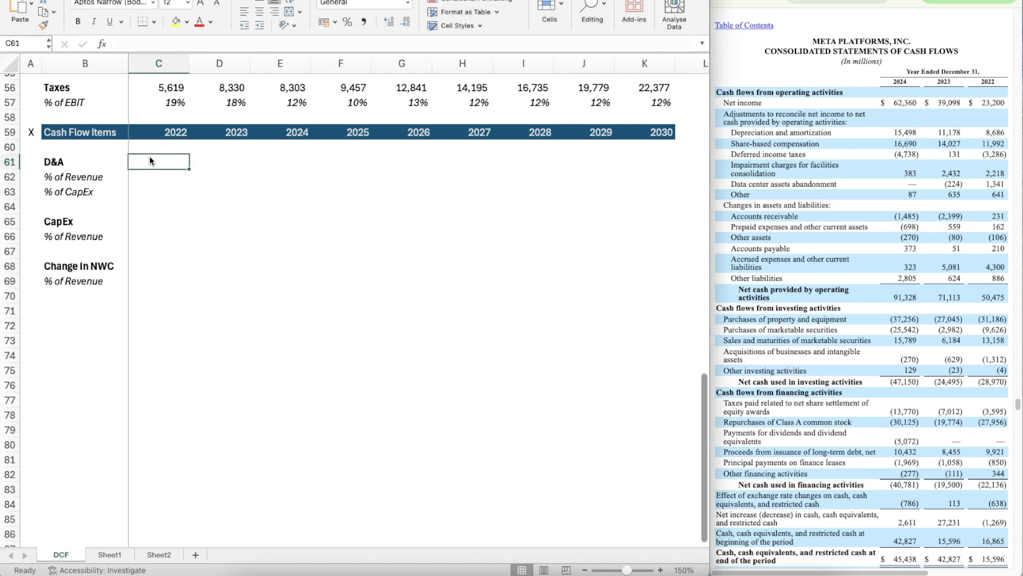
pyautogui.write('8686')
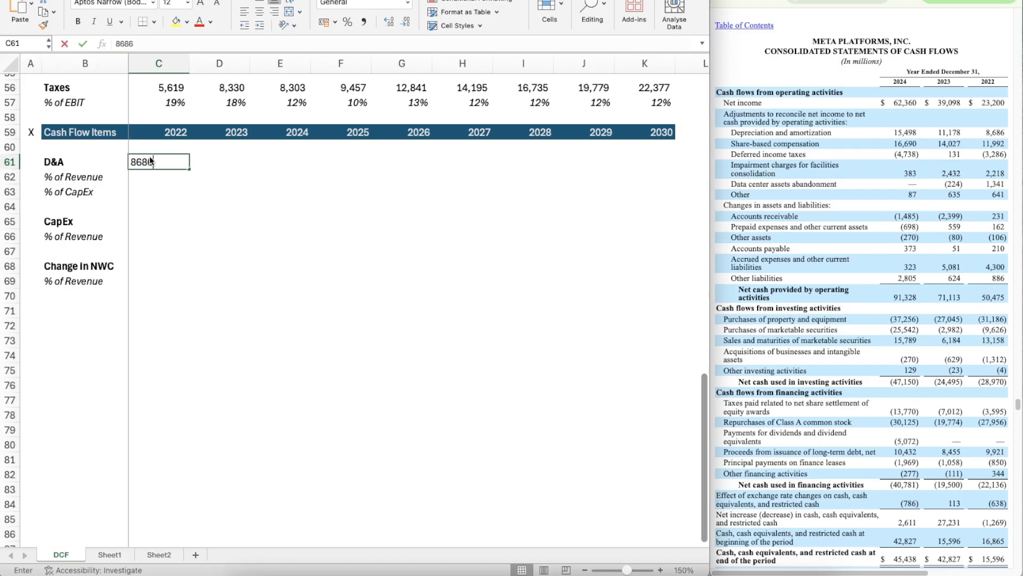
pyautogui.press('Return')
pyautogui.press('Up')
pyautogui.press('Up')
pyautogui.press('Up')
pyautogui.press('Up')
pyautogui.press('Up')
pyautogui.press('Up')
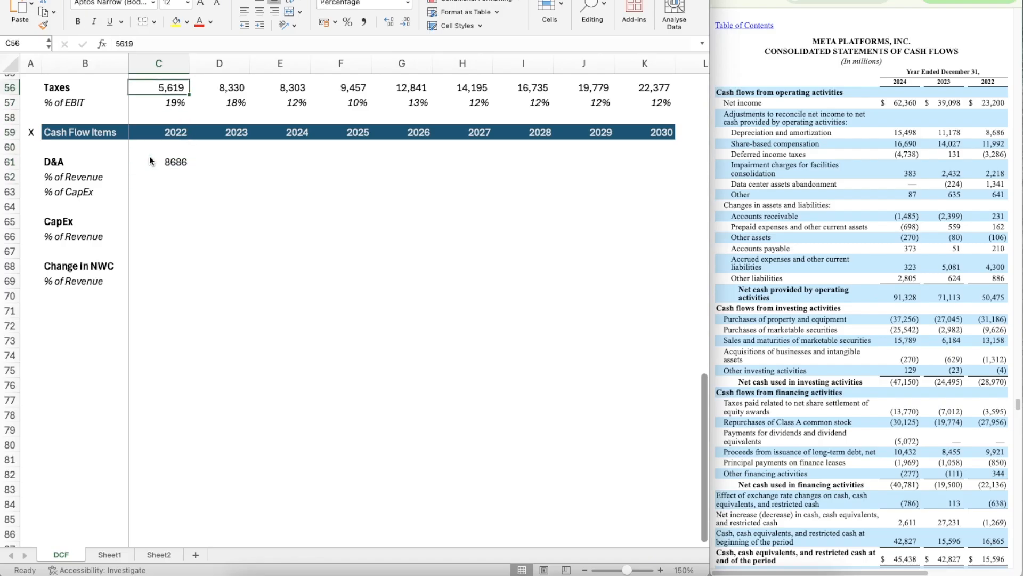
pyautogui.press('super+shift+c')
pyautogui.click(161, 161)
pyautogui.press('Right')
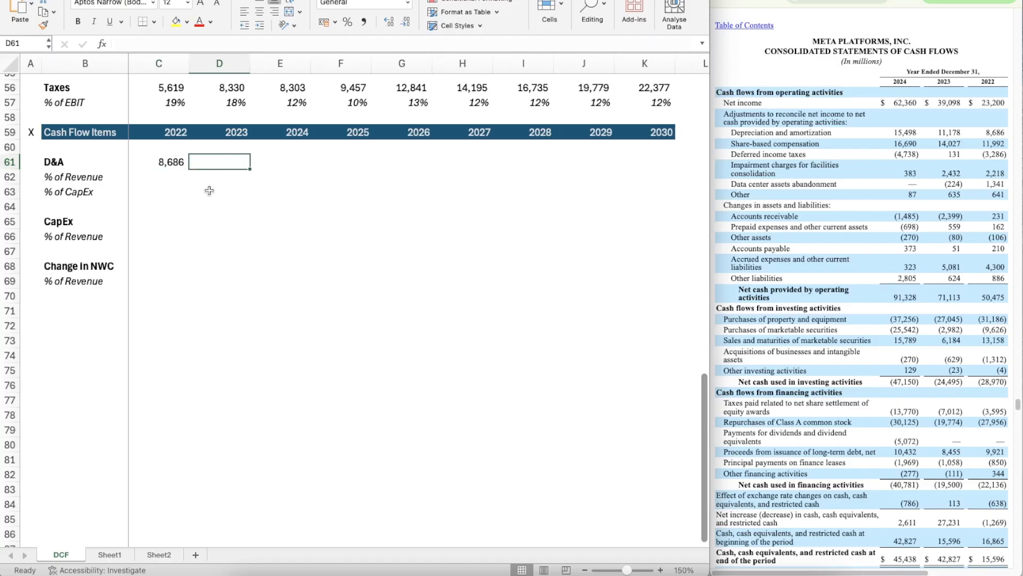
pyautogui.press('Down')
pyautogui.press('Down')
pyautogui.press('Down')
pyautogui.press('Left')
pyautogui.press('Left')
pyautogui.press('Down')
pyautogui.press('Right')
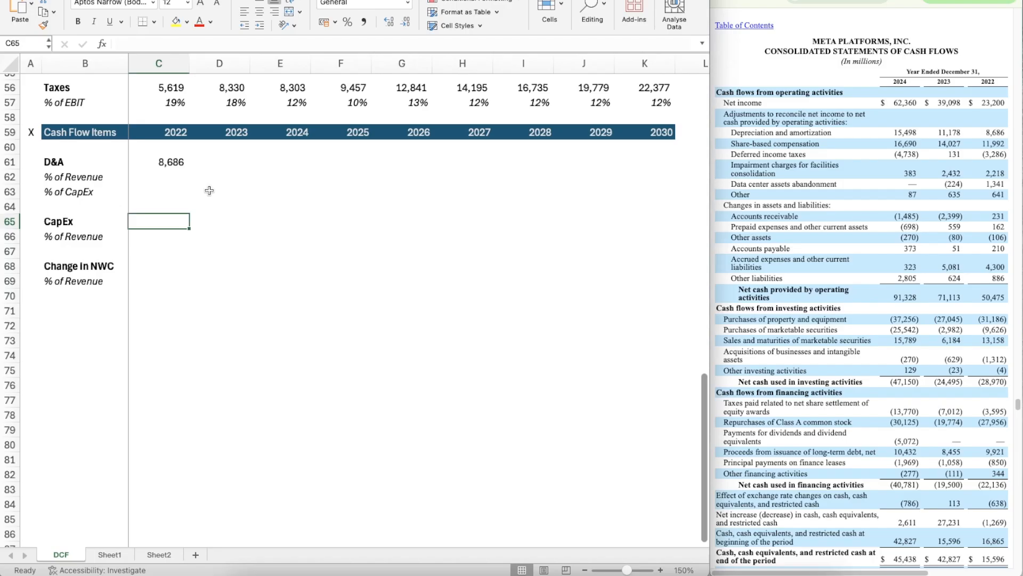
pyautogui.press('Right')
pyautogui.press('Up')
pyautogui.press('Up')
pyautogui.press('Up')
pyautogui.press('Left')
pyautogui.press('Right')
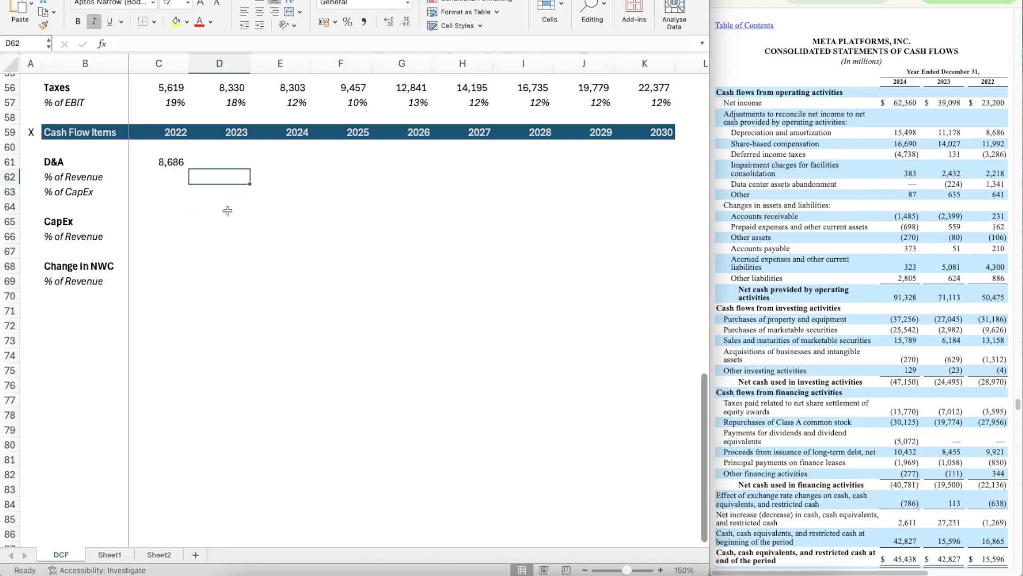
pyautogui.press('Up')
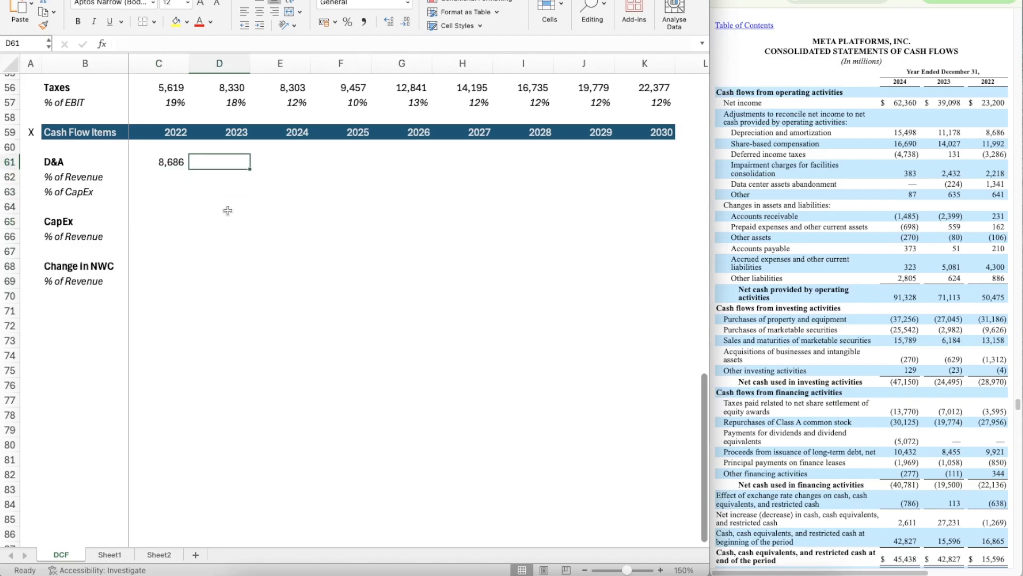
# Step: Enter 11178 as the 2023 D&A in D61 and copy the number format from C61 onto it
pyautogui.write('11178')
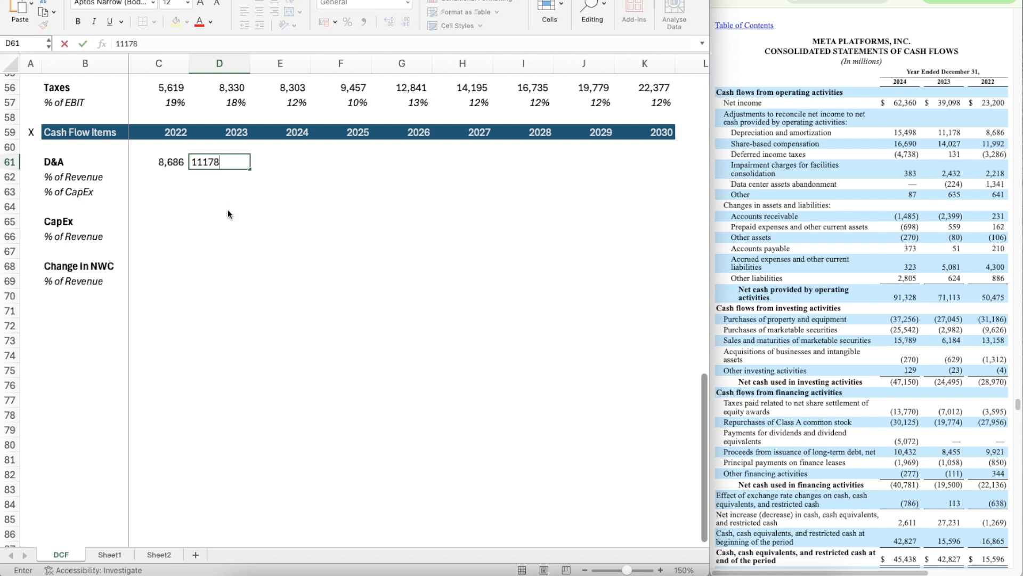
pyautogui.press('Left')
pyautogui.press('super+shift+c')
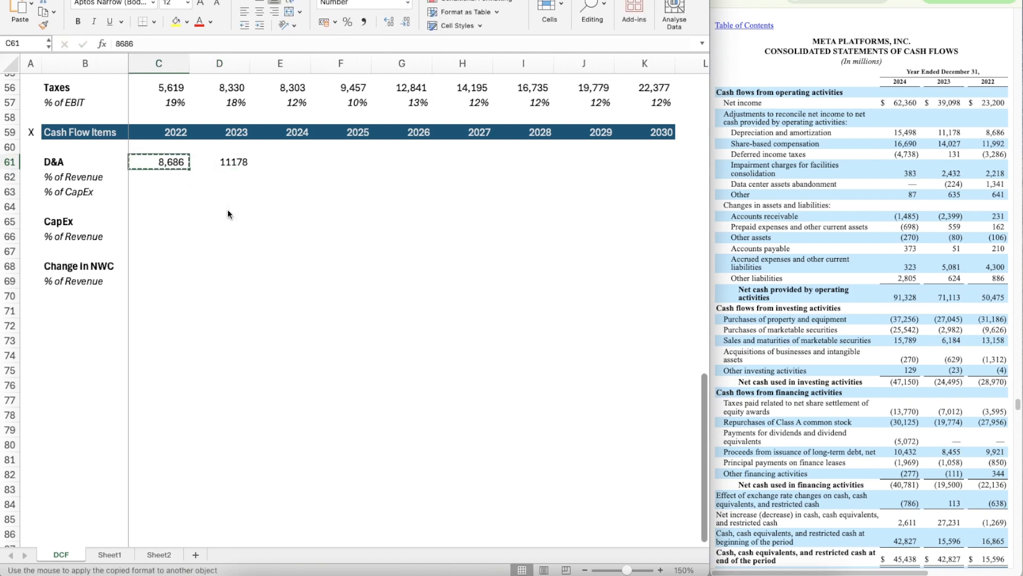
pyautogui.press('Right')
pyautogui.press('super+shift+v')
pyautogui.press('Right')
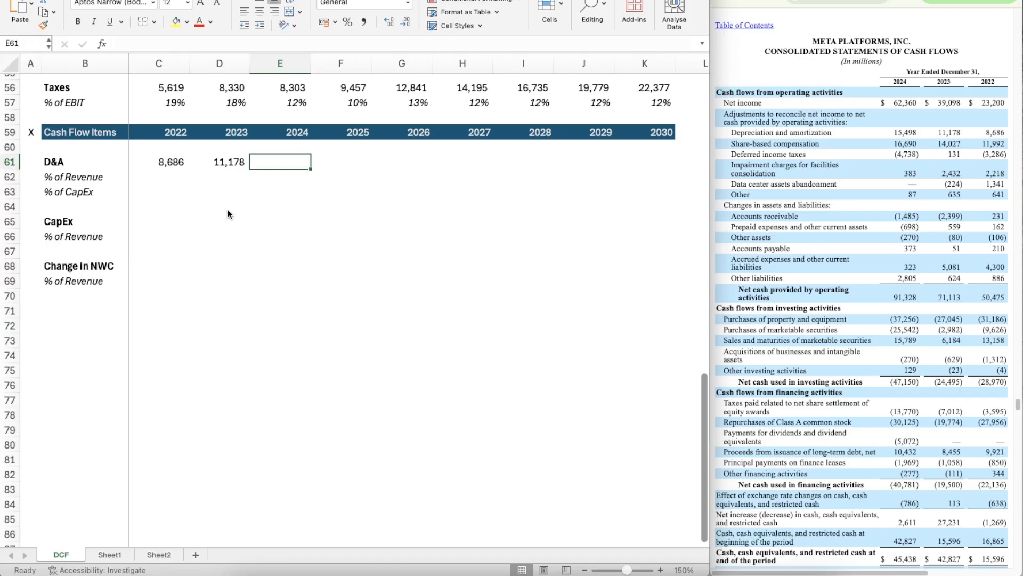
# Step: Enter 15498 as the 2024 D&A in E61 and copy the number format from D61 onto it
pyautogui.write('15498')
pyautogui.press('Left')
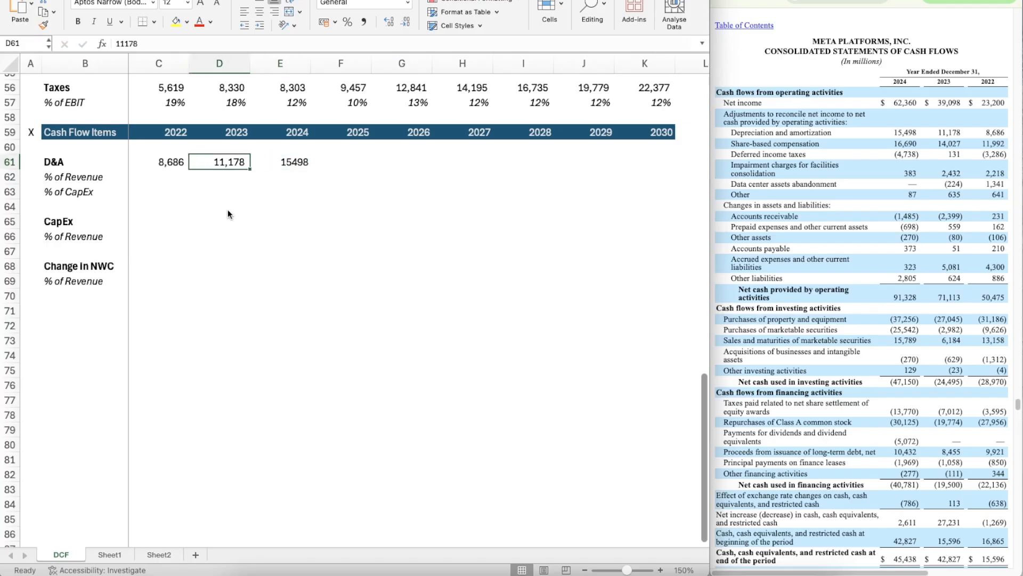
pyautogui.press('super+shift+c')
pyautogui.press('Right')
pyautogui.press('super+shift+v')
# Step: Calculate 2022 D&A as a percentage of revenue in C62 with the formula =C61/C50
pyautogui.press('Down')
pyautogui.press('Left')
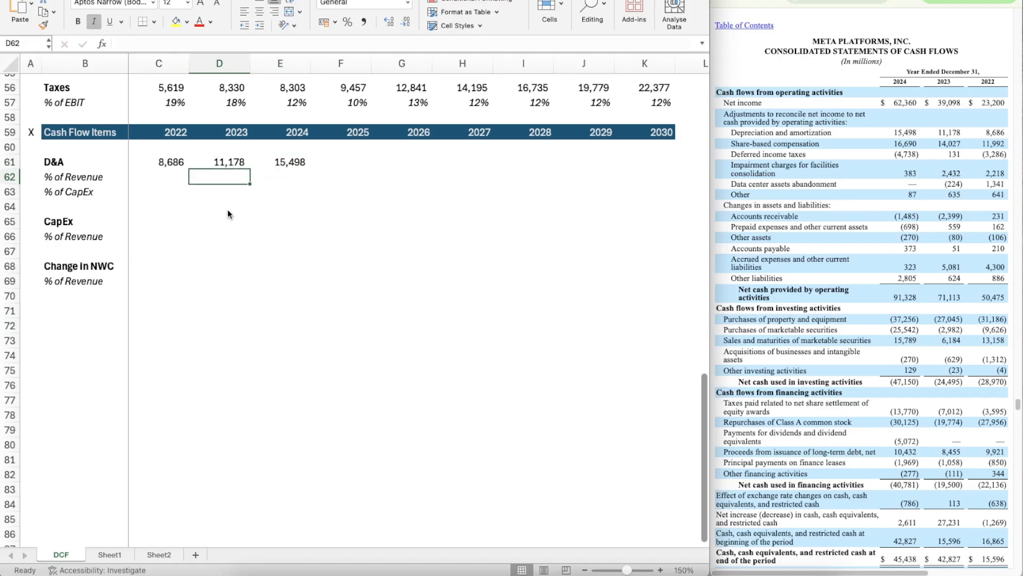
pyautogui.press('Left')
pyautogui.scroll(3, 228, 214)
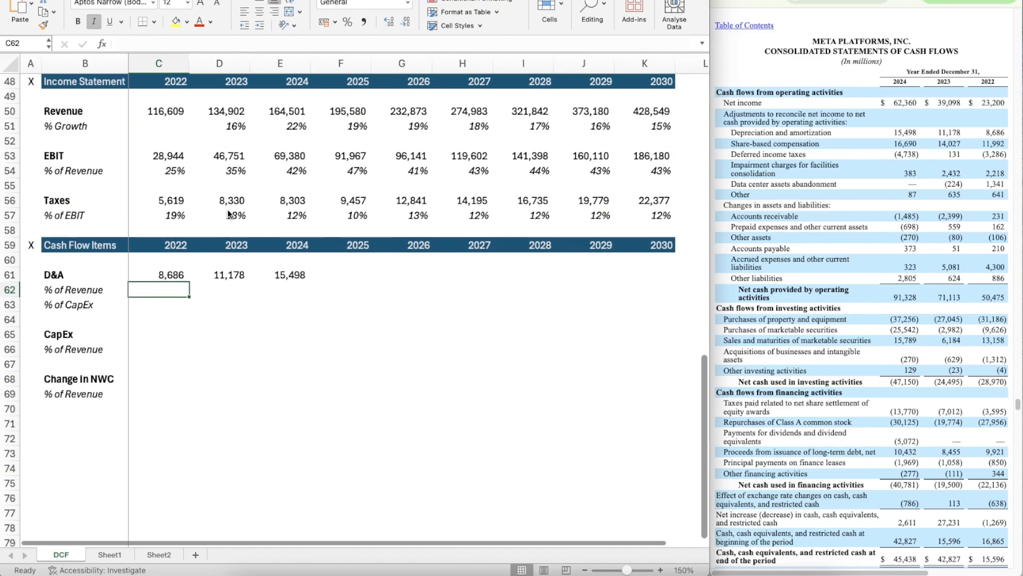
pyautogui.write('=')
pyautogui.press('Up')
pyautogui.write('/')
pyautogui.press('Up')
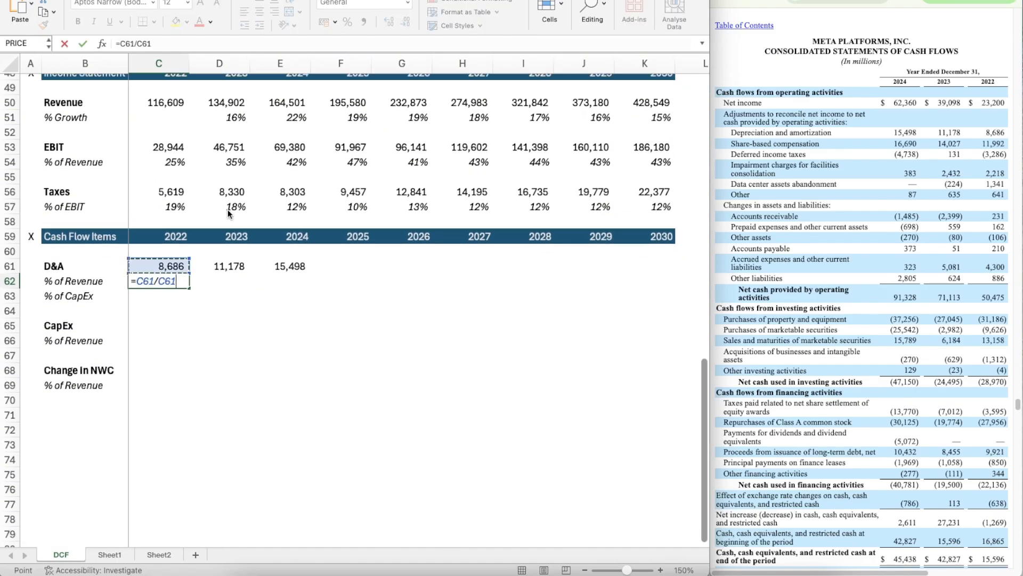
pyautogui.press('Up')
pyautogui.press('Up')
pyautogui.press('Up')
pyautogui.press('Up')
pyautogui.press('Up')
pyautogui.press('Up')
pyautogui.press('Up')
pyautogui.press('Up')
pyautogui.press('Up')
pyautogui.press('Up')
pyautogui.press('Up')
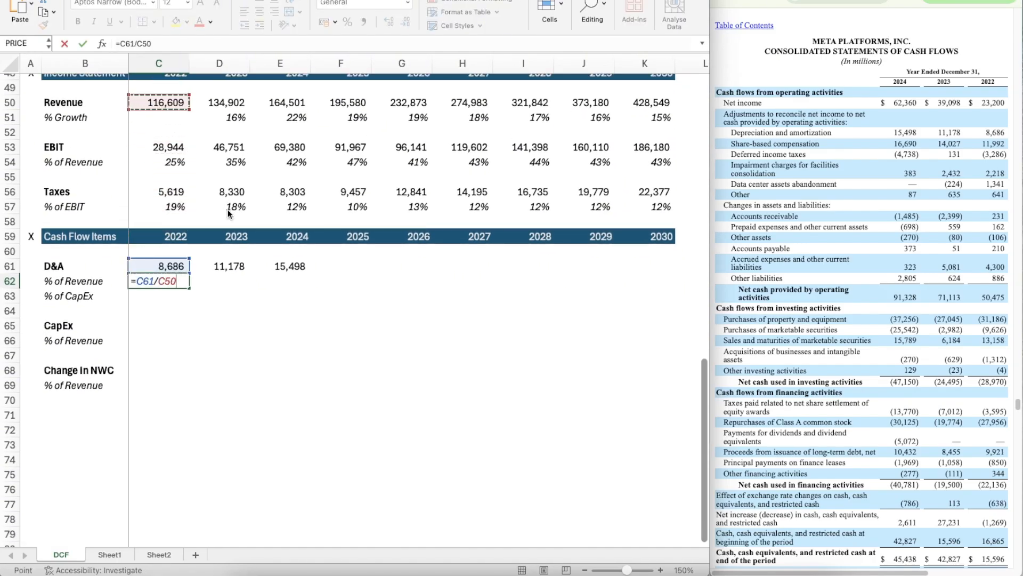
pyautogui.press('Return')
# Step: Apply the percentage format of the 2022 tax rate in C57 to the D&A ratio in C62
pyautogui.press('Up')
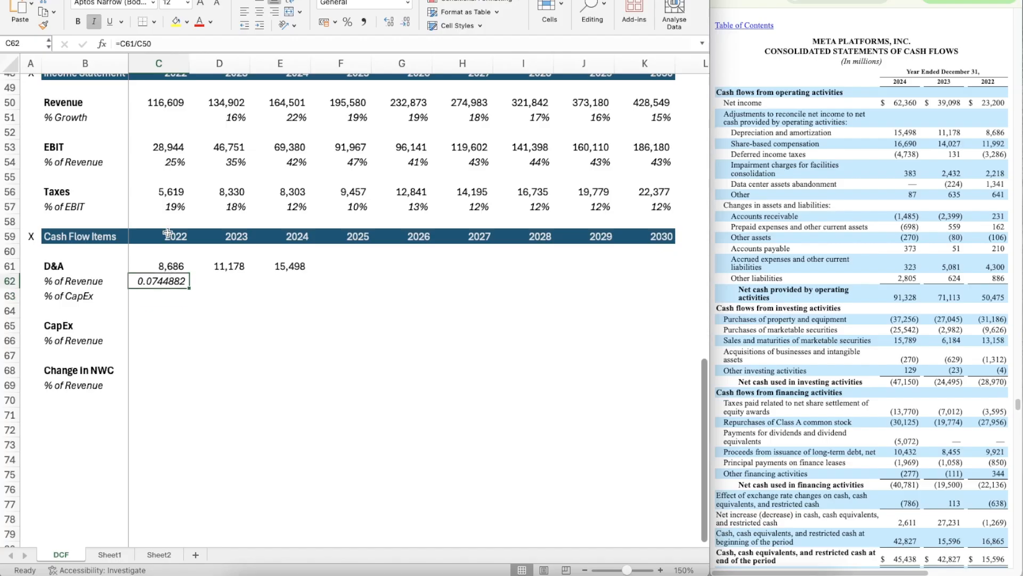
pyautogui.click(160, 208)
pyautogui.hotkey('alt', 'h')
pyautogui.press('f')
pyautogui.press('p')
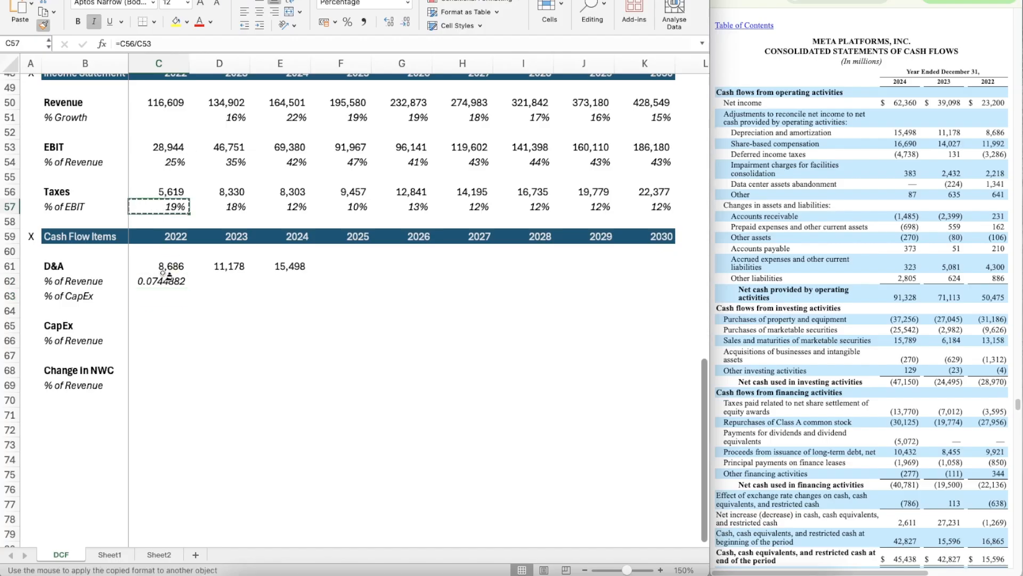
pyautogui.click(164, 281)
# Step: Copy the D&A % of Revenue formula from C62 across 2023 to 2025, through F62
pyautogui.hotkey('ctrl', 'c')
pyautogui.hotkey('shift', 'Right')
pyautogui.hotkey('shift', 'Right')
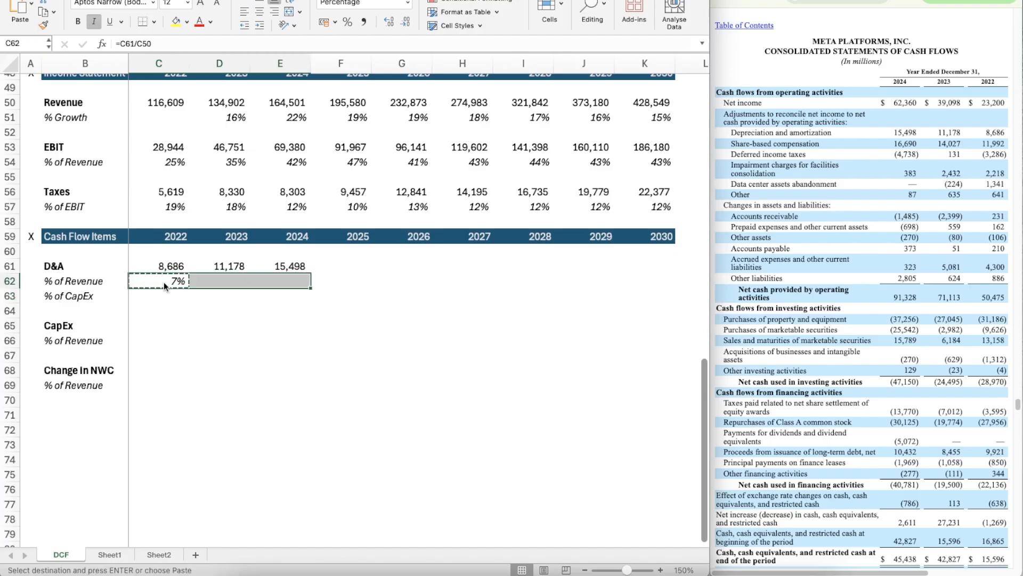
pyautogui.hotkey('shift', 'Right')
pyautogui.hotkey('ctrl', 'v')
pyautogui.press('Down')
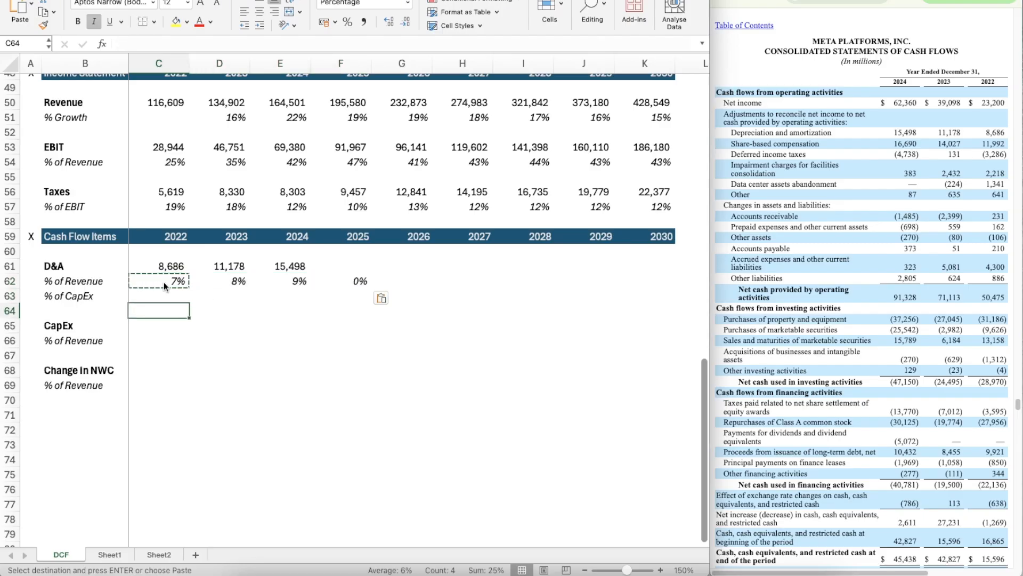
# Step: Enter 31186 as the 2022 CapEx in C65 and apply the number format of the 2022 D&A in C61
pyautogui.press('Down')
pyautogui.press('Down')
pyautogui.press('Escape')
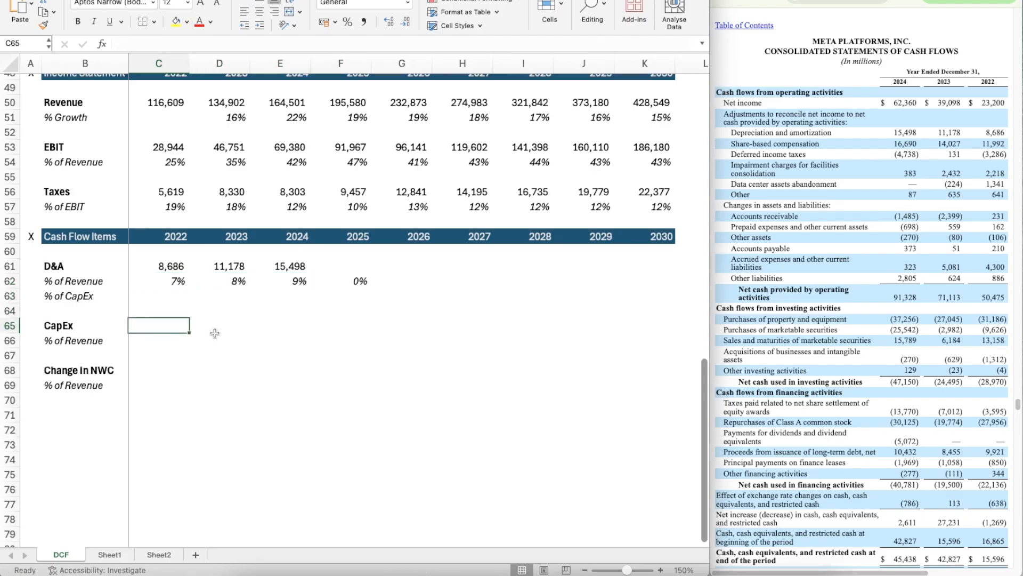
pyautogui.write('31')
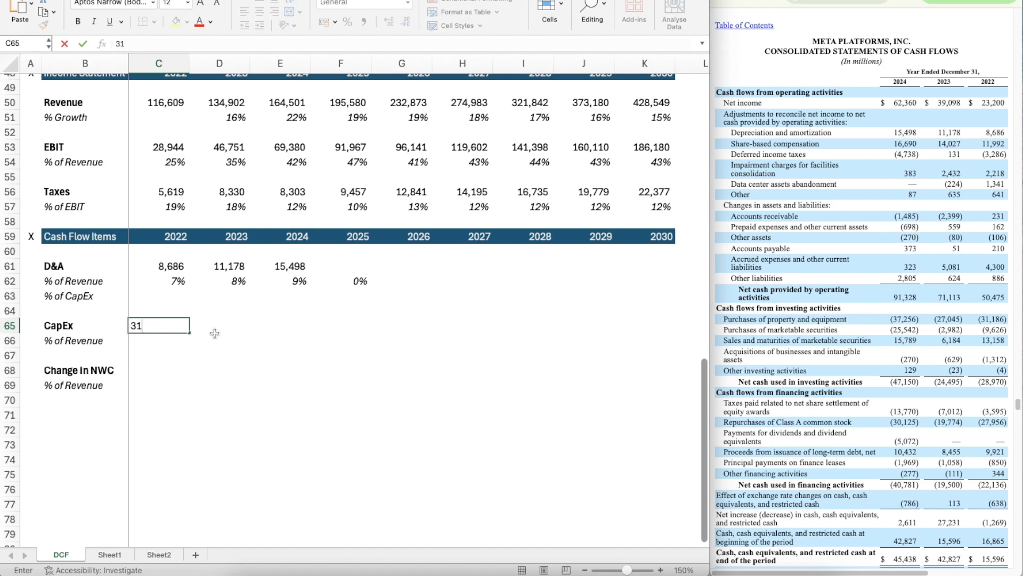
pyautogui.write('186')
pyautogui.press('Return')
pyautogui.press('Up')
pyautogui.press('Up')
pyautogui.press('Up')
pyautogui.press('Up')
pyautogui.press('Up')
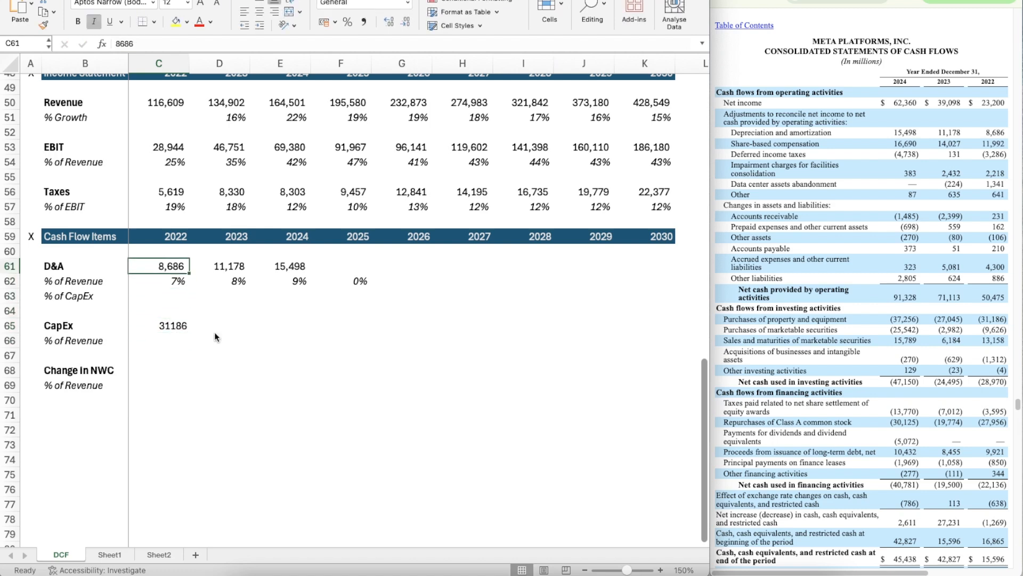
pyautogui.press('super+shift+c')
pyautogui.click(168, 326)
# Step: Enter 27045 as the 2023 CapEx in D65 and copy the number format from C65 onto it
pyautogui.press('Right')
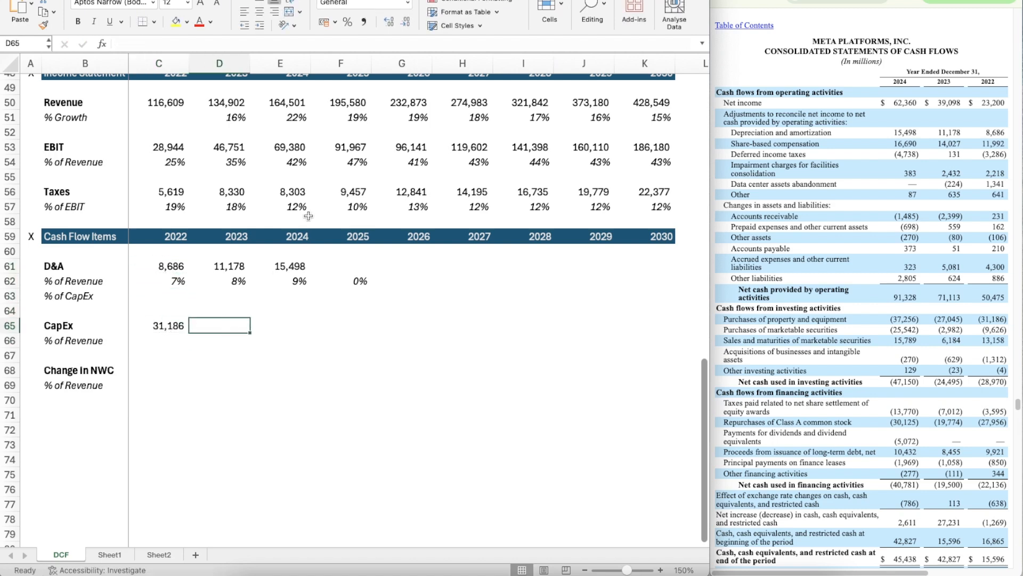
pyautogui.write('27045')
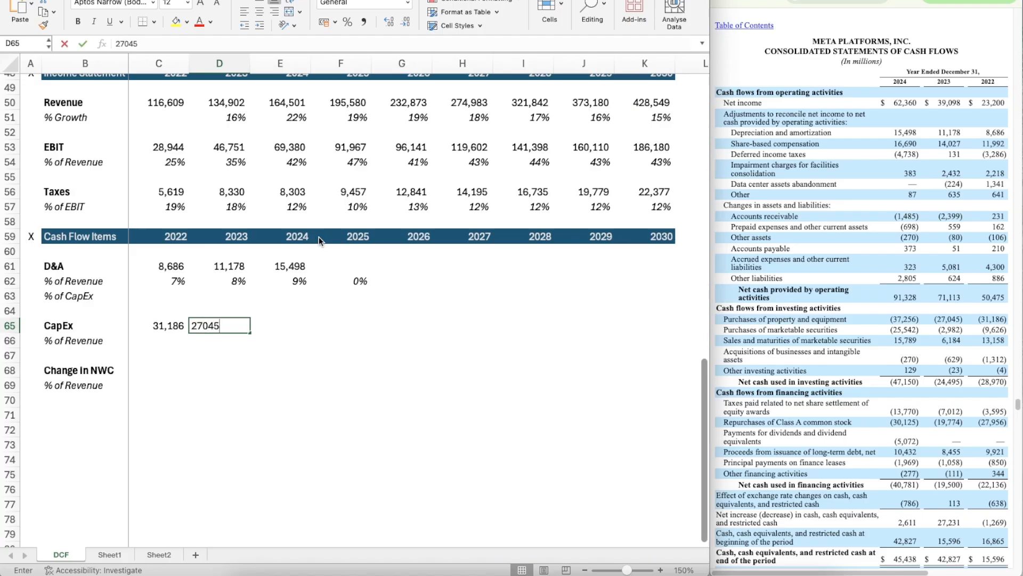
pyautogui.press('Left')
pyautogui.press('super+shift+c')
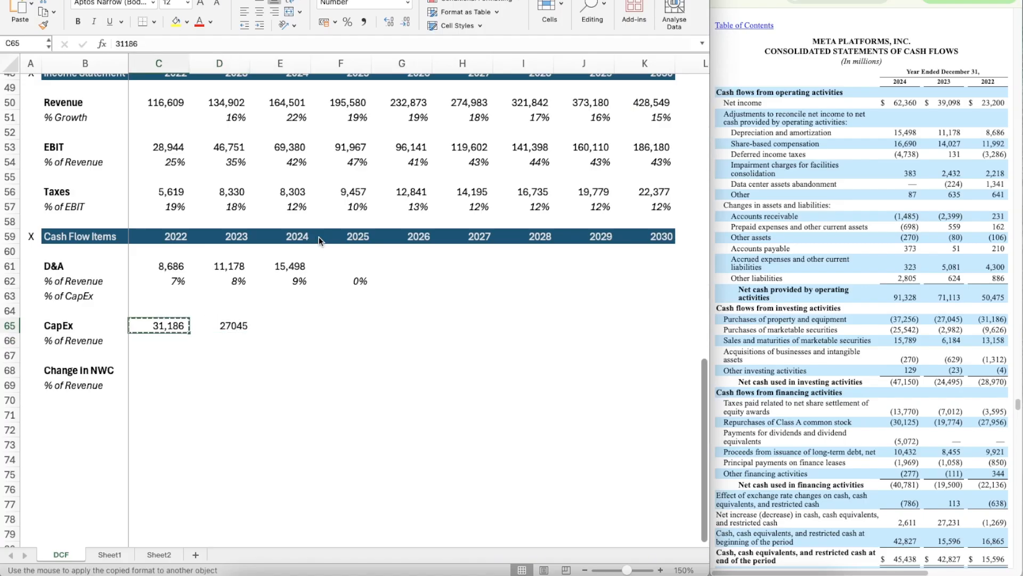
pyautogui.press('Right')
pyautogui.press('super+shift+v')
pyautogui.press('Right')
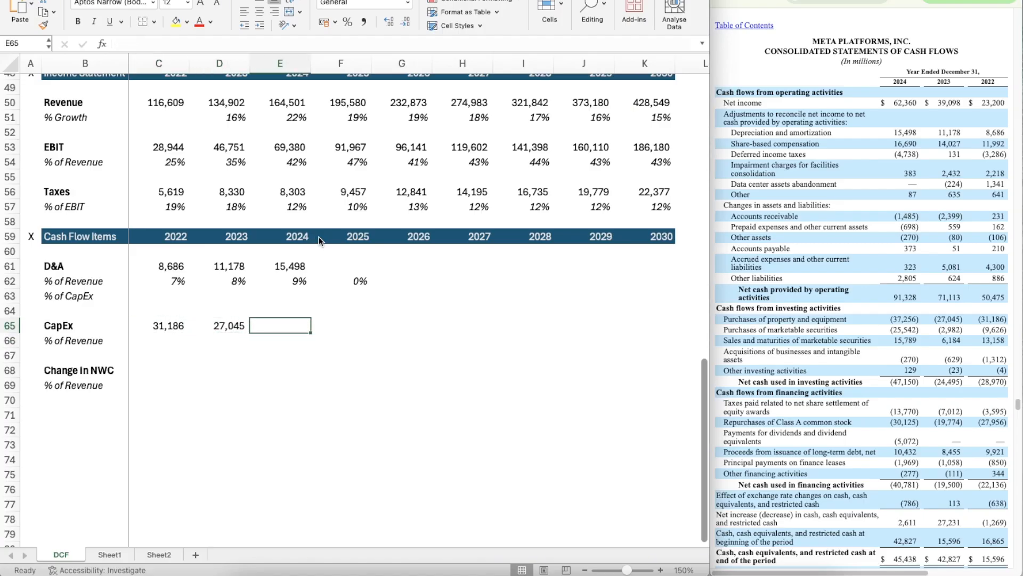
# Step: Enter 37256 as the 2024 CapEx in E65 and copy the number format from D65 onto it
pyautogui.write('37')
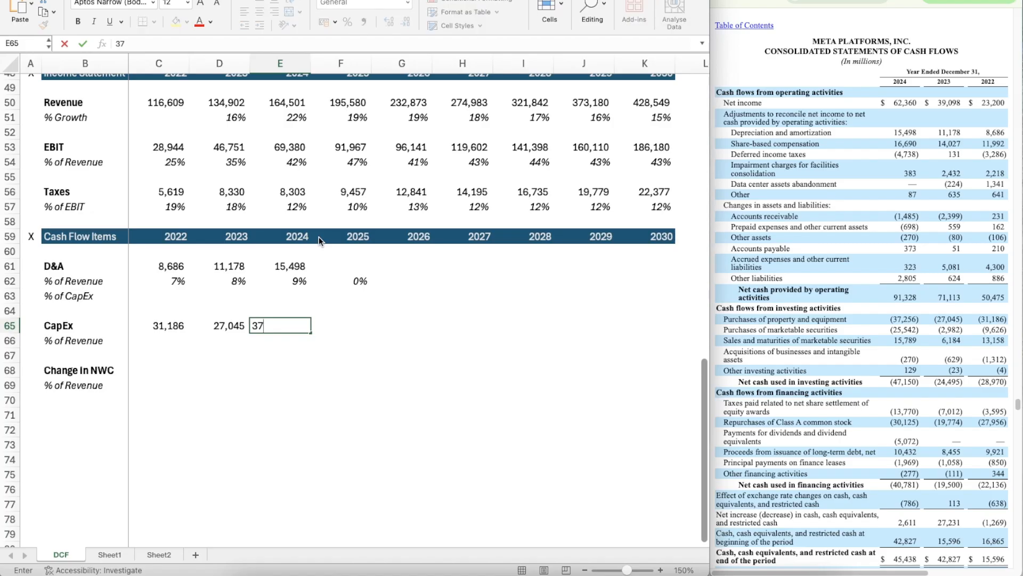
pyautogui.write('256')
pyautogui.press('Return')
pyautogui.press('Up')
pyautogui.press('Left')
pyautogui.press('super+shift+c')
pyautogui.press('Right')
pyautogui.press('super+shift+v')
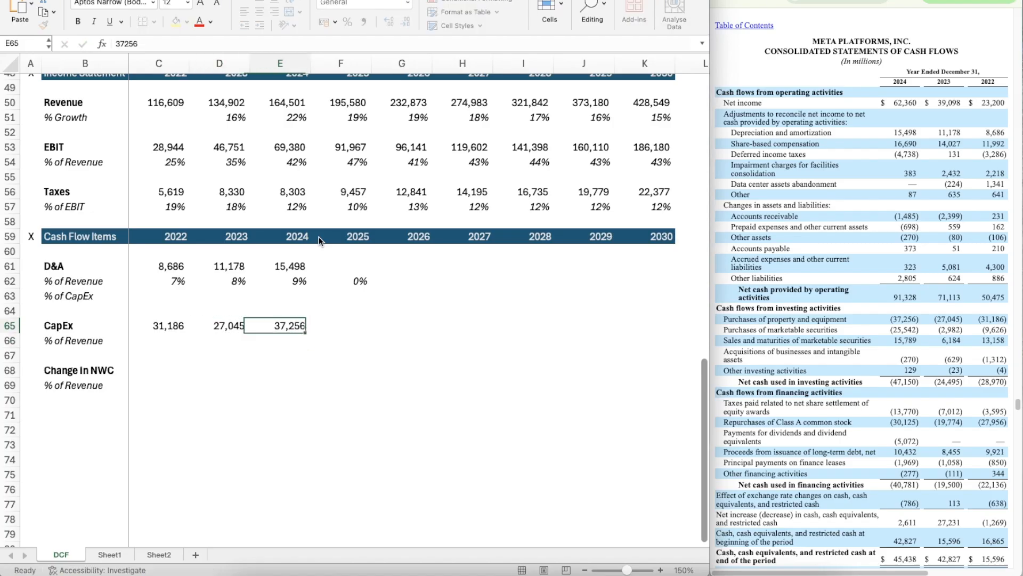
# Step: Calculate 2022 CapEx as a percentage of total revenue in C66 with the formula =C65/C45
pyautogui.press('Left')
pyautogui.press('Left')
pyautogui.press('Down')
pyautogui.write('=')
pyautogui.press('Up')
pyautogui.write('/')
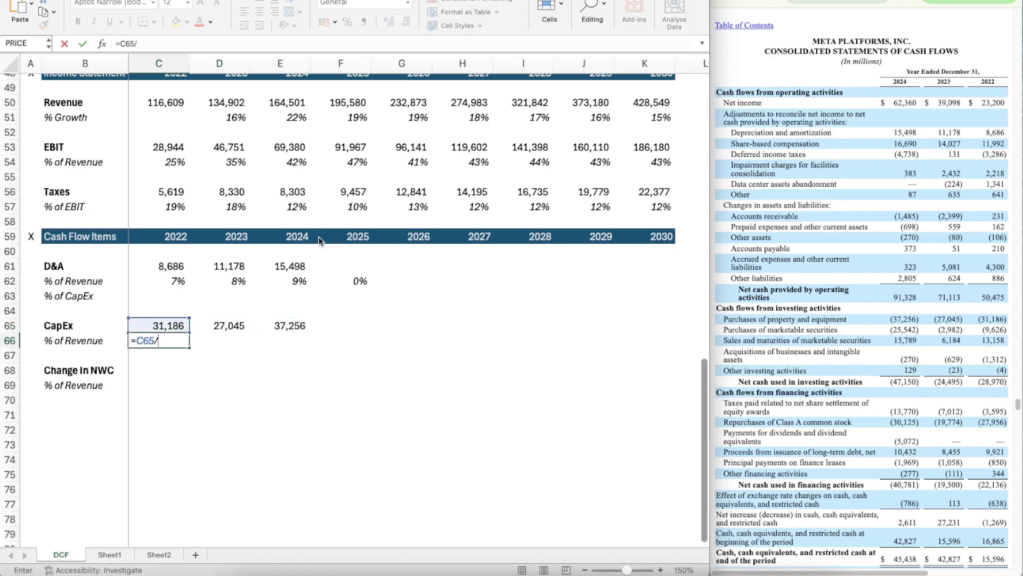
pyautogui.scroll(3, 205, 203)
pyautogui.click(161, 125)
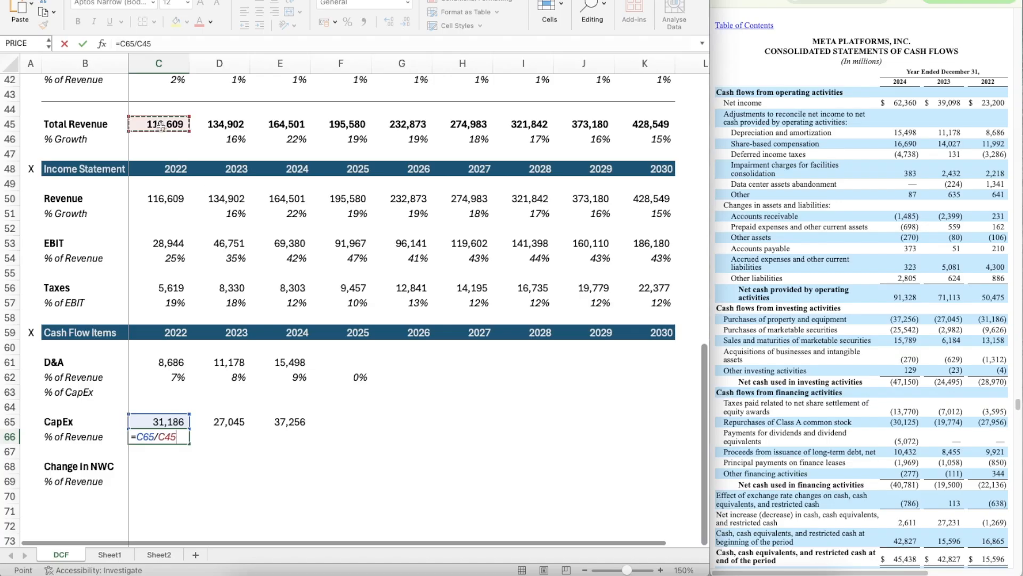
pyautogui.press('Return')
# Step: Apply the percentage format of the D&A ratio in C62 to the CapEx ratio in C66
pyautogui.scroll(-2, 179, 315)
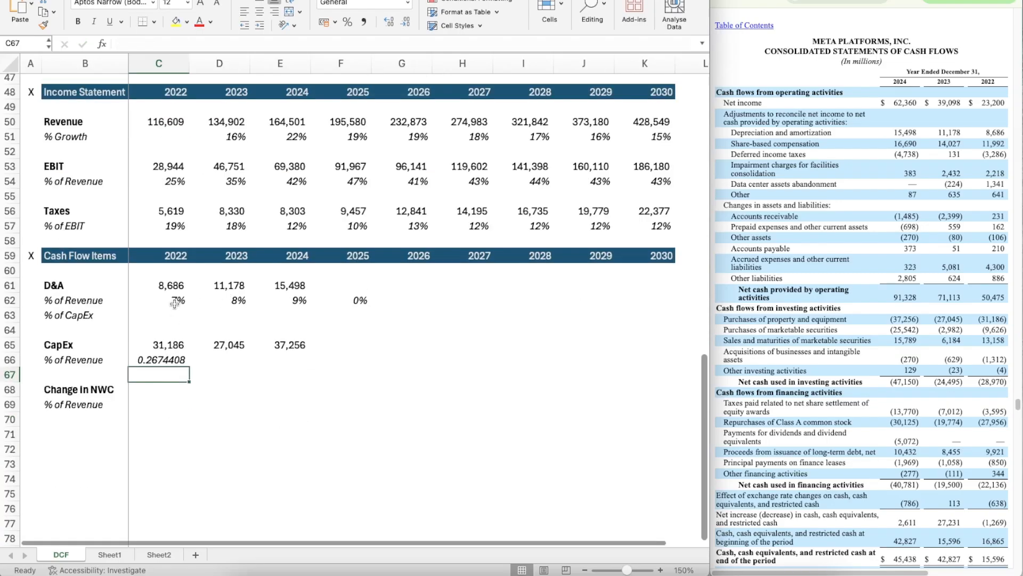
pyautogui.click(175, 304)
pyautogui.click(44, 25)
pyautogui.click(157, 359)
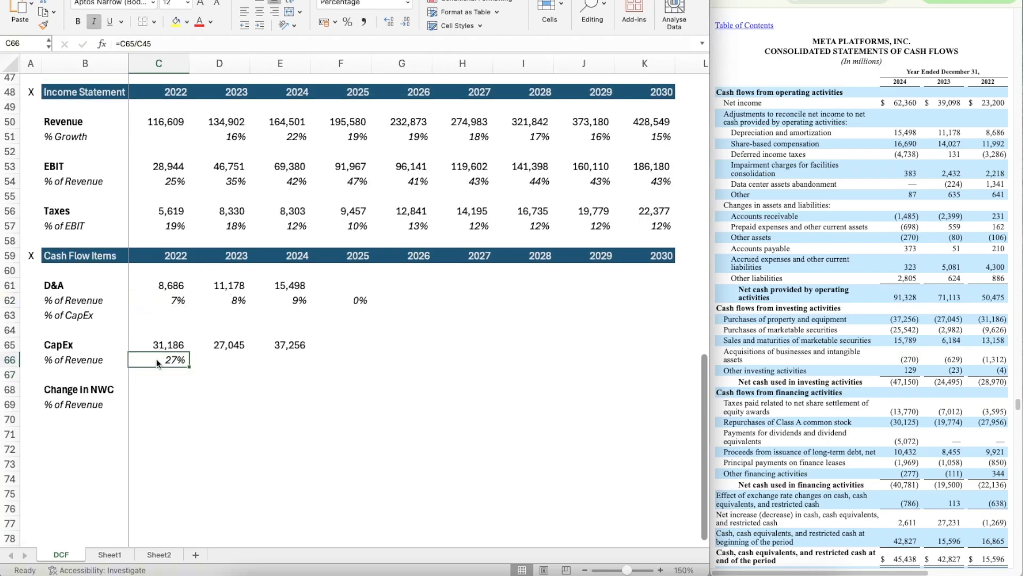
# Step: Copy the CapEx % of Revenue formula from C66 across 2023 to 2025, through F66
pyautogui.hotkey('ctrl', 'c')
pyautogui.hotkey('shift', 'Right')
pyautogui.hotkey('shift', 'Right')
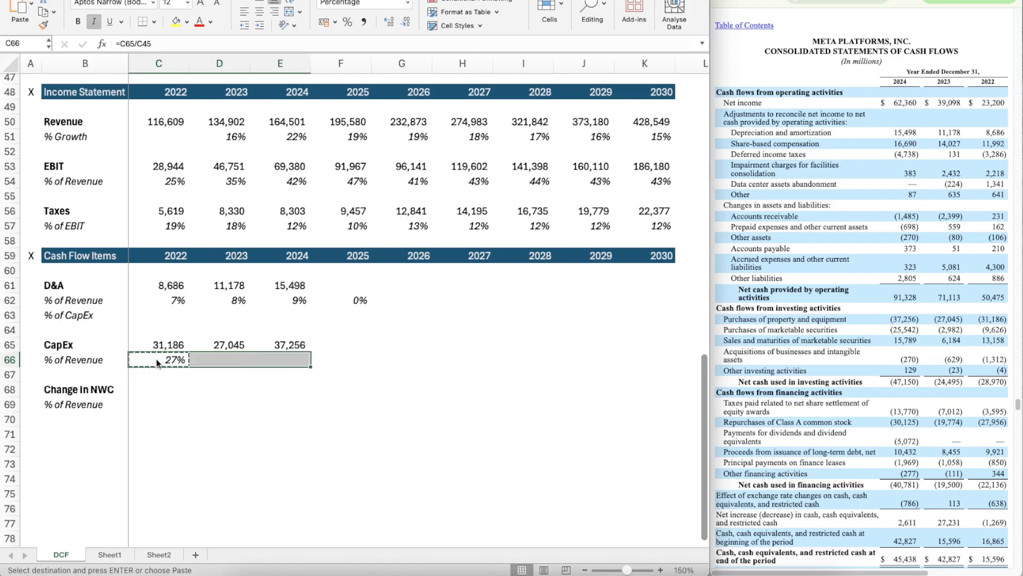
pyautogui.hotkey('ctrl', 'v')
pyautogui.press('Right')
pyautogui.press('Right')
pyautogui.hotkey('ctrl', 'c')
pyautogui.press('Right')
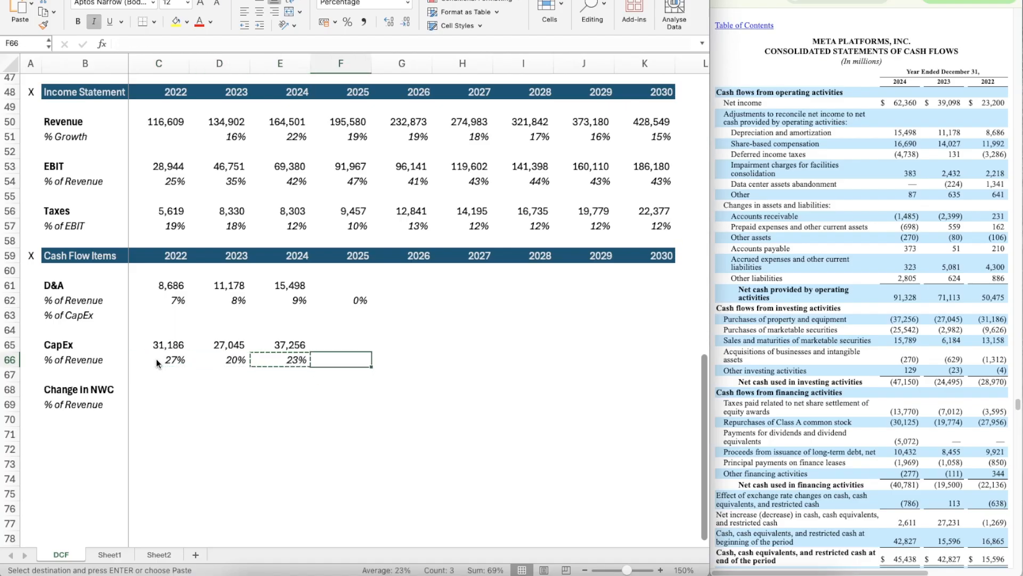
pyautogui.hotkey('ctrl', 'v')
# Step: Enter the 2022 change in NWC in C68 as =SUM(231,162,-106,210,4300,886) from the changes in assets and liabilities
pyautogui.press('Down')
pyautogui.press('Down')
pyautogui.press('Left')
pyautogui.scroll(-2, 166, 429)
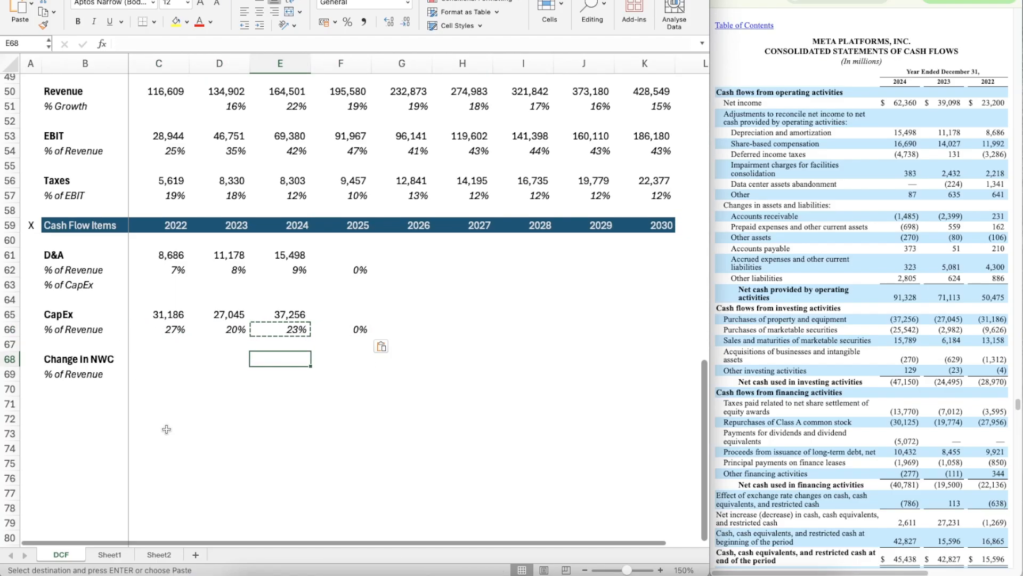
pyautogui.press('Escape')
pyautogui.press('Down')
pyautogui.press('Left')
pyautogui.press('Left')
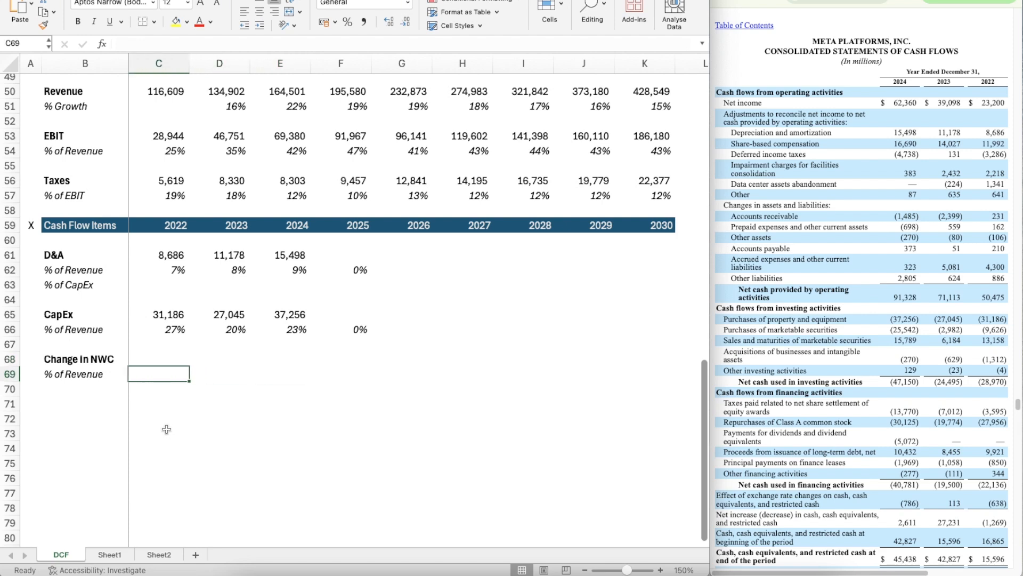
pyautogui.press('Up')
pyautogui.press('Right')
pyautogui.press('Left')
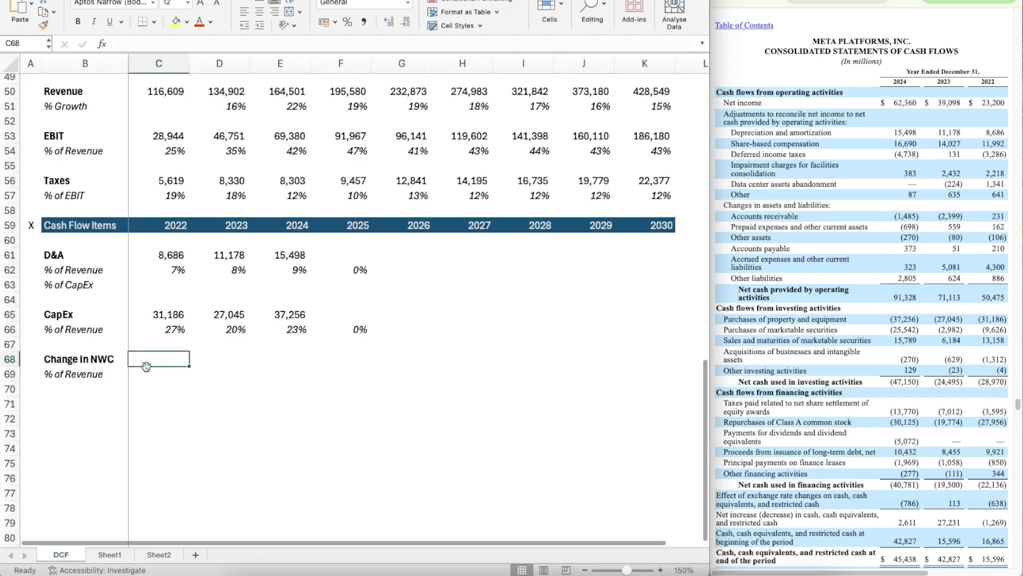
pyautogui.write('=')
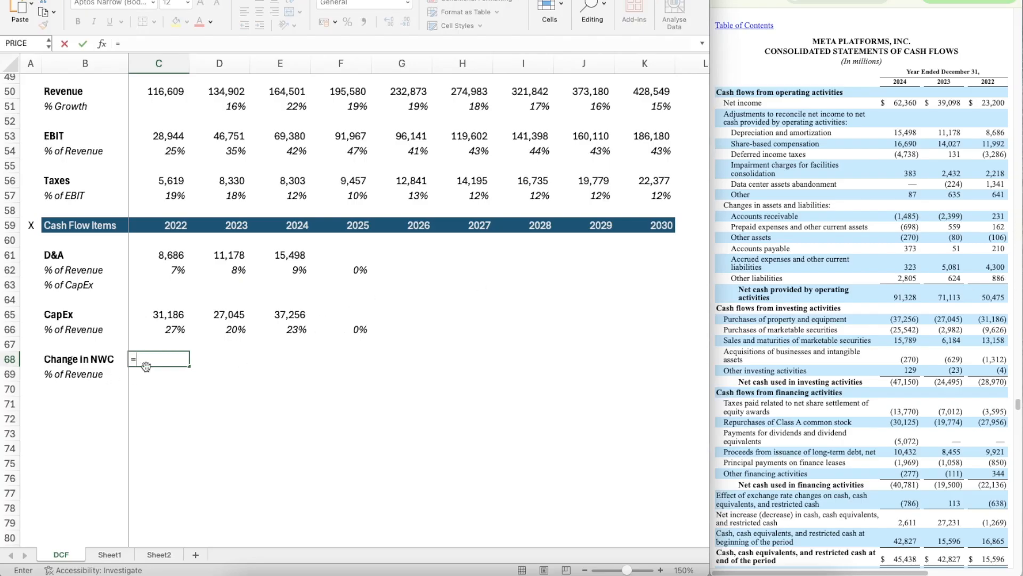
pyautogui.write('sum')
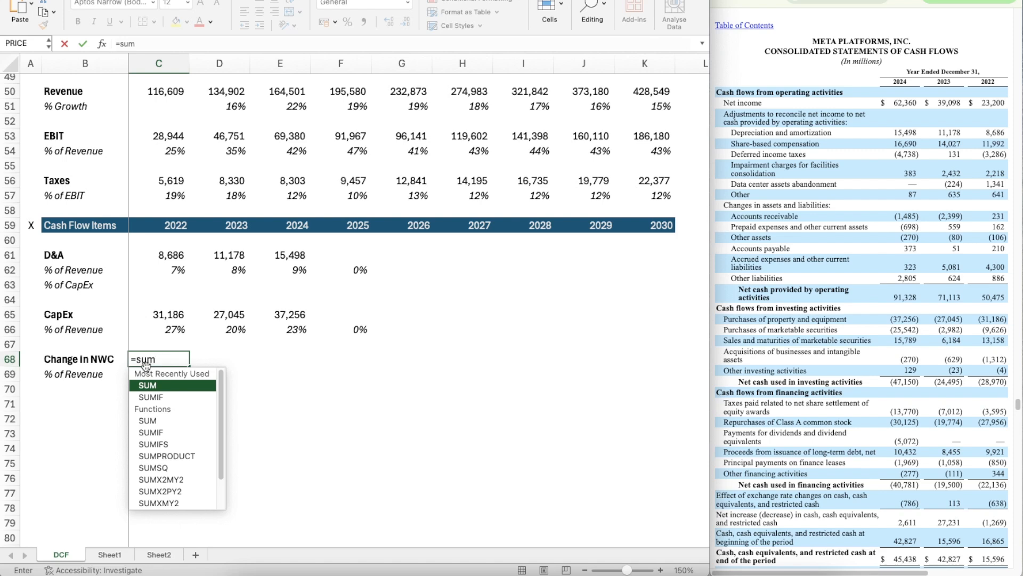
pyautogui.press('Tab')
pyautogui.write('231,')
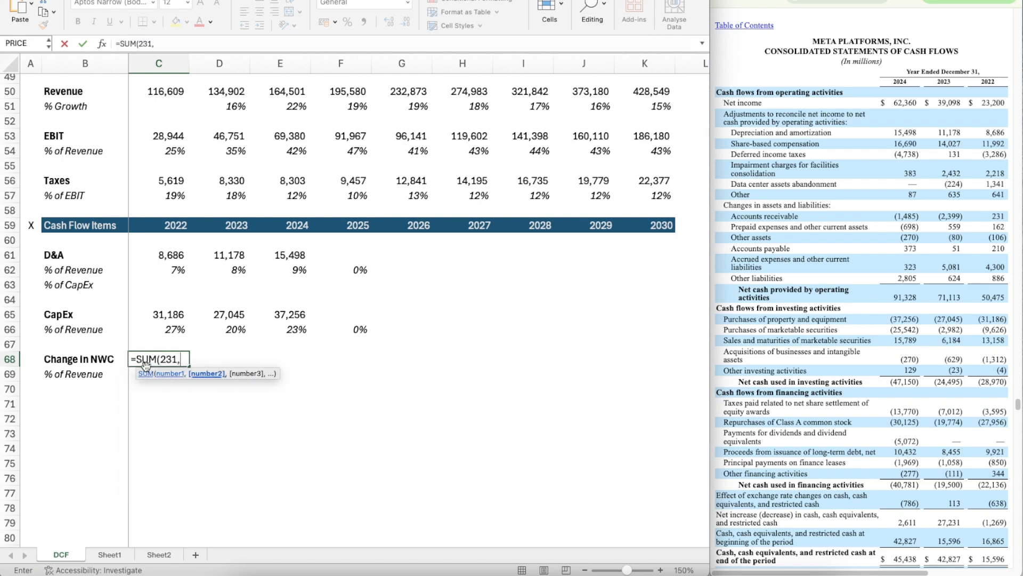
pyautogui.write('162,-10')
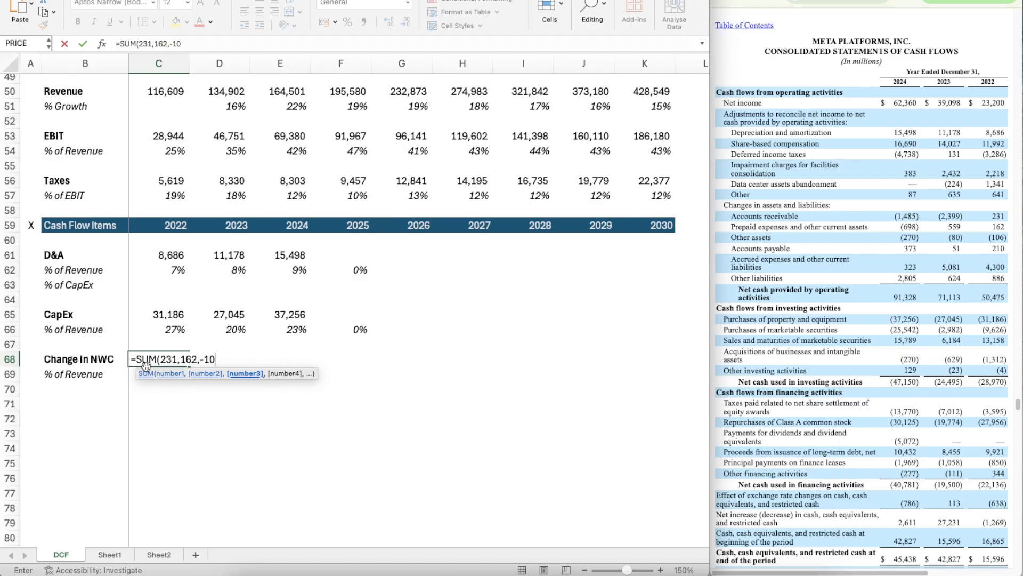
pyautogui.write('6,210,')
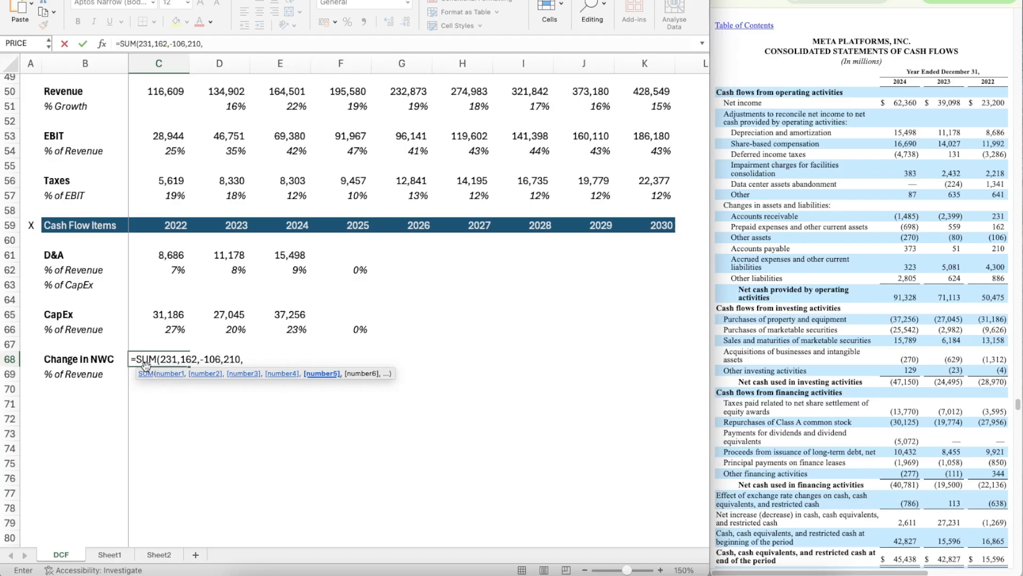
pyautogui.write('4300,886')
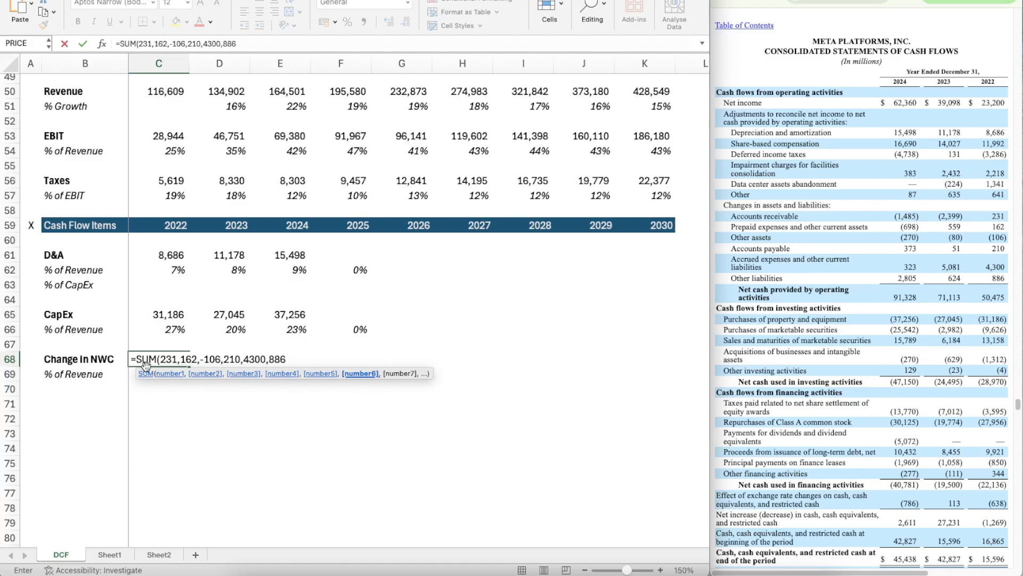
pyautogui.write(')')
pyautogui.press('Return')
# Step: Give the 2022 change in NWC in C68 the thousands-separated number format used by the figures above it
pyautogui.press('Up')
pyautogui.press('Up')
pyautogui.press('Up')
pyautogui.press('Up')
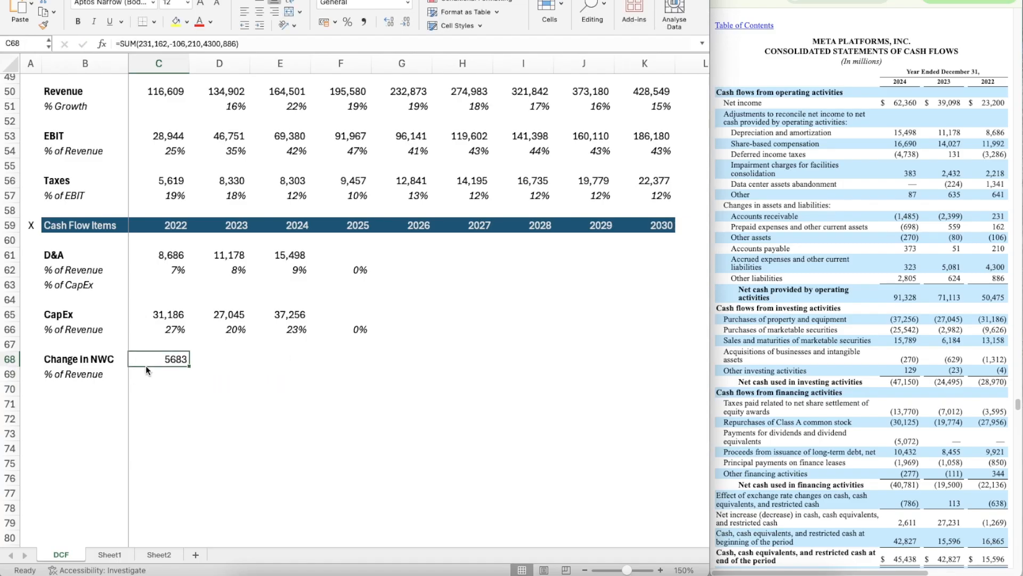
pyautogui.press('super+shift+c')
pyautogui.click(158, 359)
# Step: Calculate the 2022 change in NWC as a percentage of revenue in C69 with the formula =C68/C50
pyautogui.press('Down')
pyautogui.write('=')
pyautogui.click(158, 359)
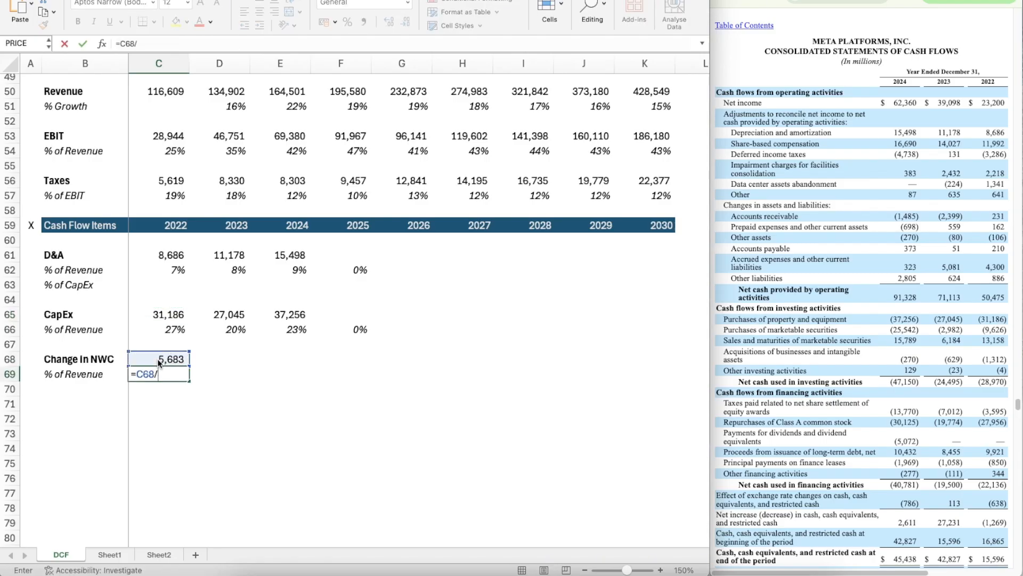
pyautogui.write('/')
pyautogui.scroll(2, 157, 124)
pyautogui.click(158, 146)
pyautogui.press('Return')
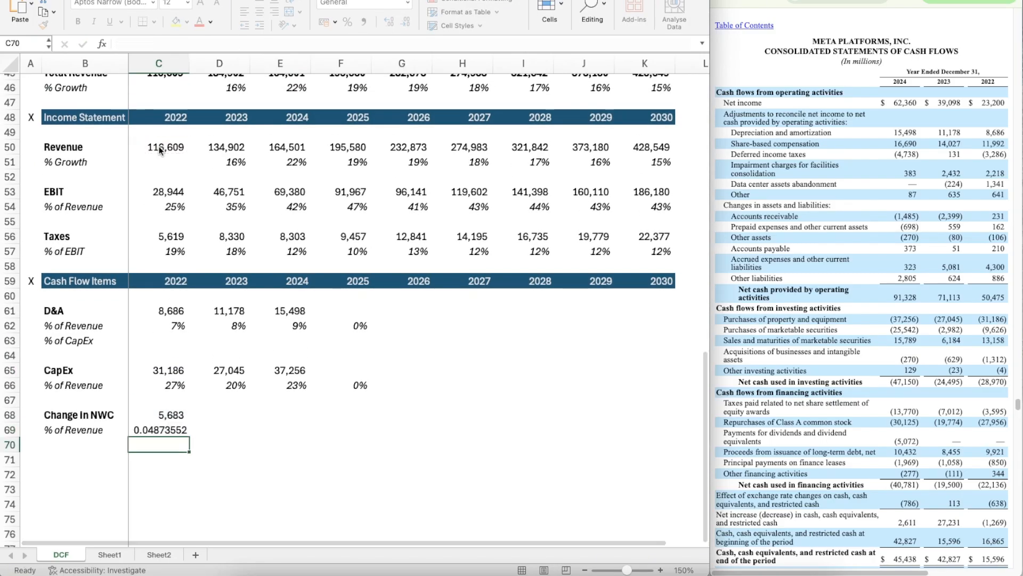
# Step: Give the 2022 change in NWC % of Revenue in C69 the same percentage format as the CapEx ratio in C66
pyautogui.scroll(-3, 168, 263)
pyautogui.click(168, 272)
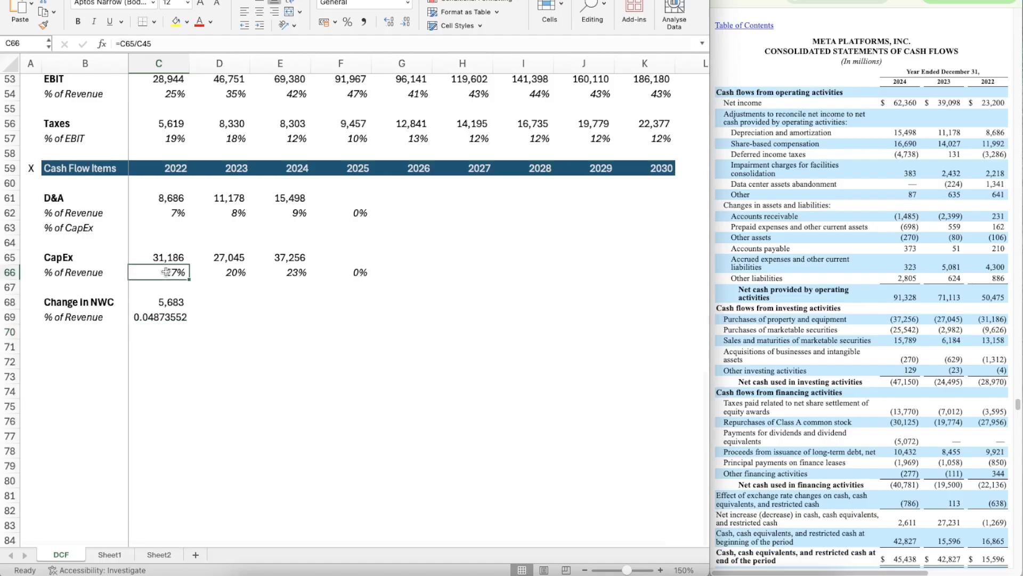
pyautogui.click(43, 25)
pyautogui.click(164, 317)
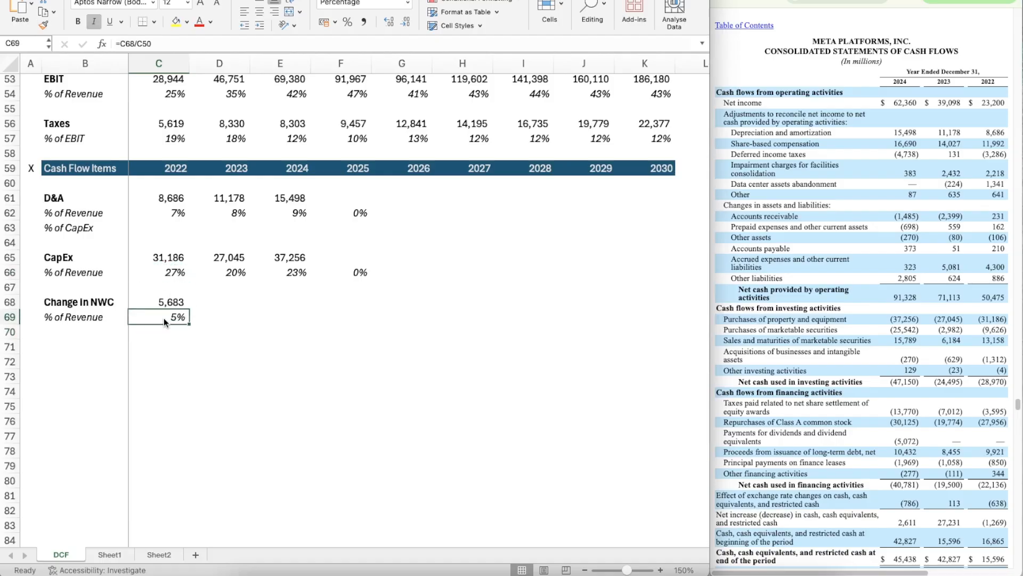
# Step: Copy the change in NWC % of Revenue formula from C69 across 2023 to 2025, through F69
pyautogui.hotkey('ctrl', 'c')
pyautogui.hotkey('shift', 'Right')
pyautogui.hotkey('shift', 'Right')
pyautogui.hotkey('shift', 'Right')
pyautogui.hotkey('ctrl', 'v')
pyautogui.press('Right')
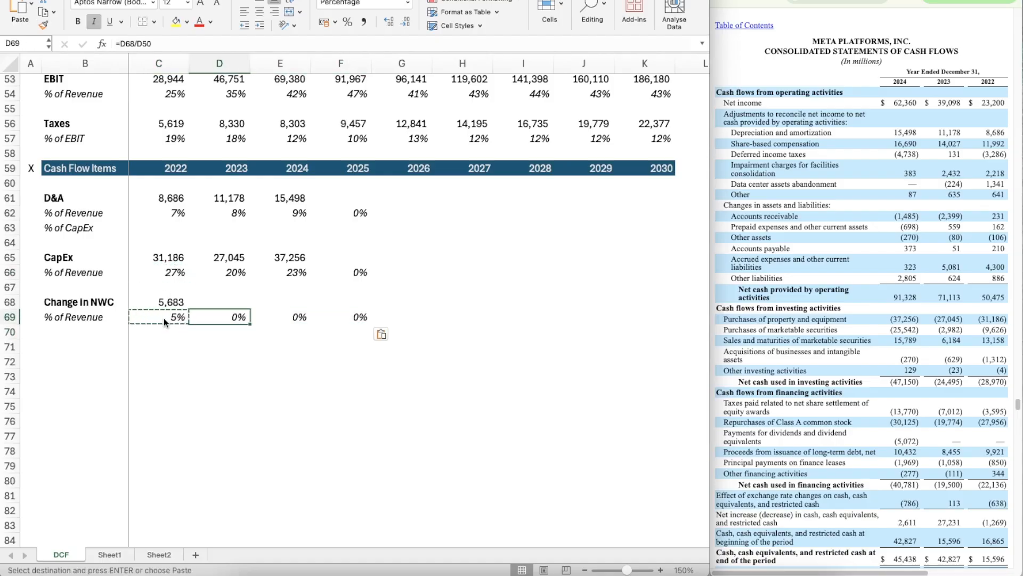
# Step: Enter the 2023 change in NWC in D68 as =SUM(-2399+559-80+51+5081+624) from the 10-K's changes in assets and liabilities
pyautogui.press('Up')
pyautogui.write('=s')
pyautogui.press('Tab')
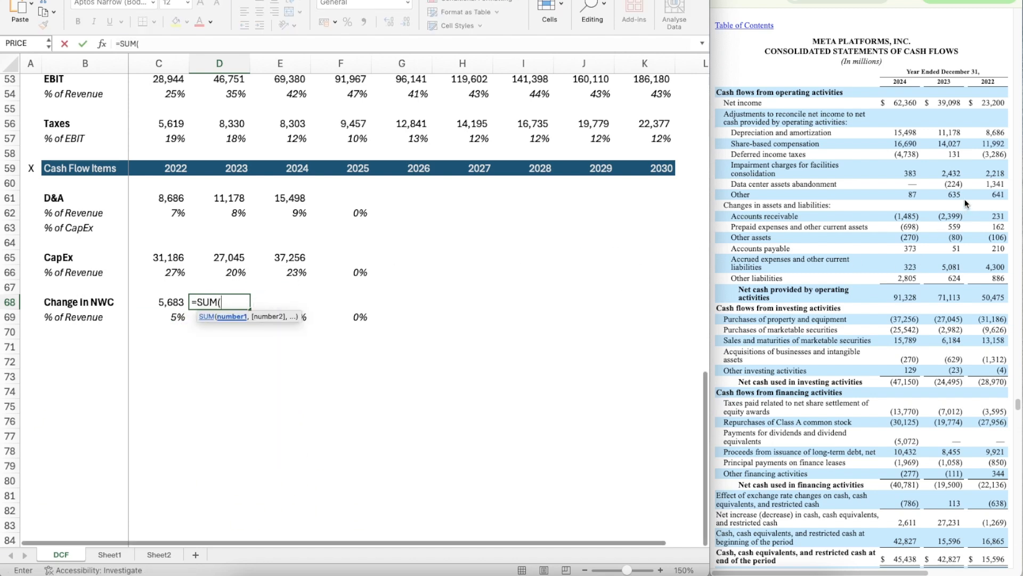
pyautogui.write('-239')
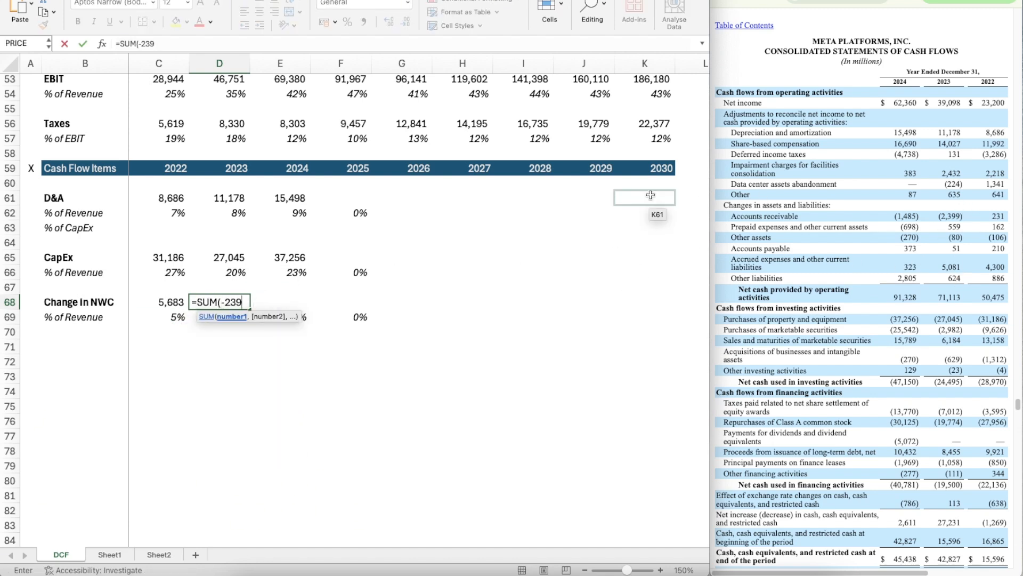
pyautogui.write('9+559-80')
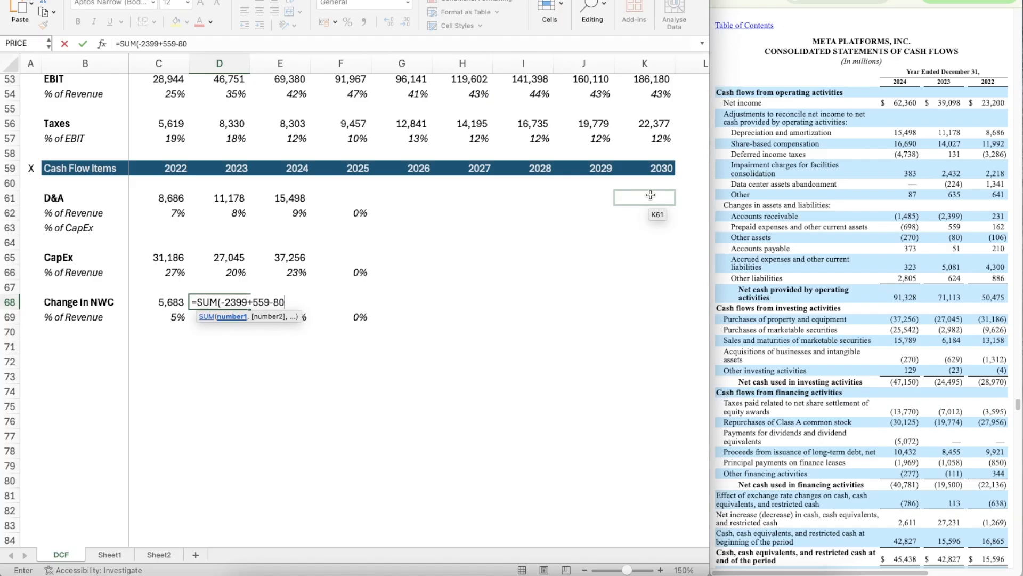
pyautogui.write('+51+5081+6')
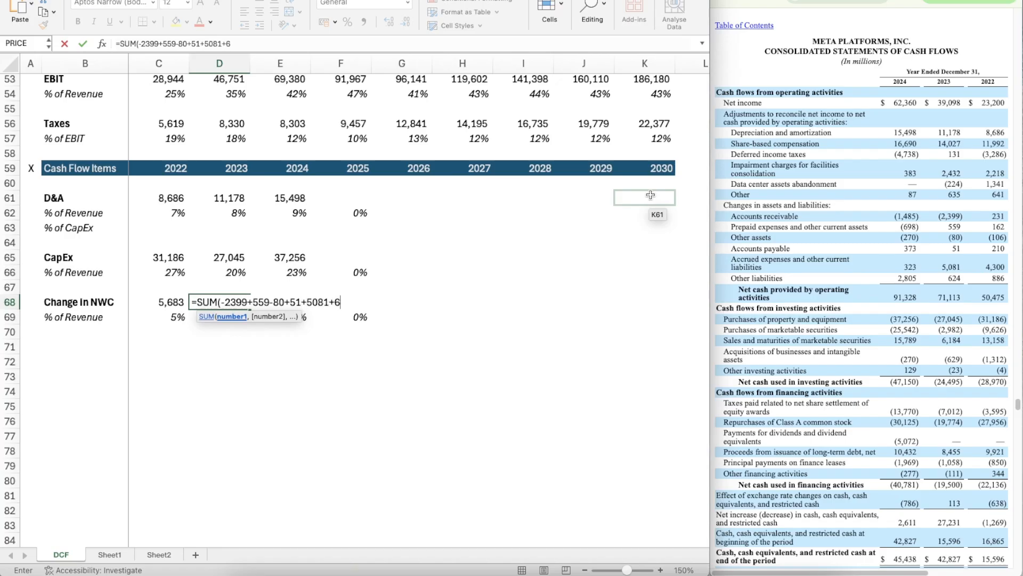
pyautogui.write('24)')
pyautogui.press('Return')
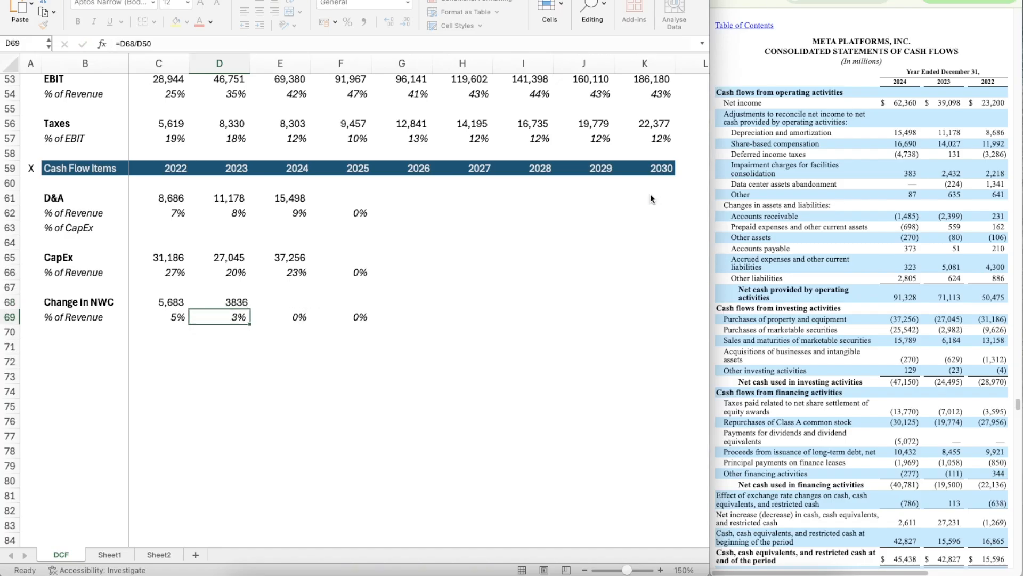
# Step: Apply the number format of C68 to the 2023 change in NWC in D68
pyautogui.press('Up')
pyautogui.press('Left')
pyautogui.press('super+shift+c')
pyautogui.press('Right')
pyautogui.press('super+shift+v')
pyautogui.press('Right')
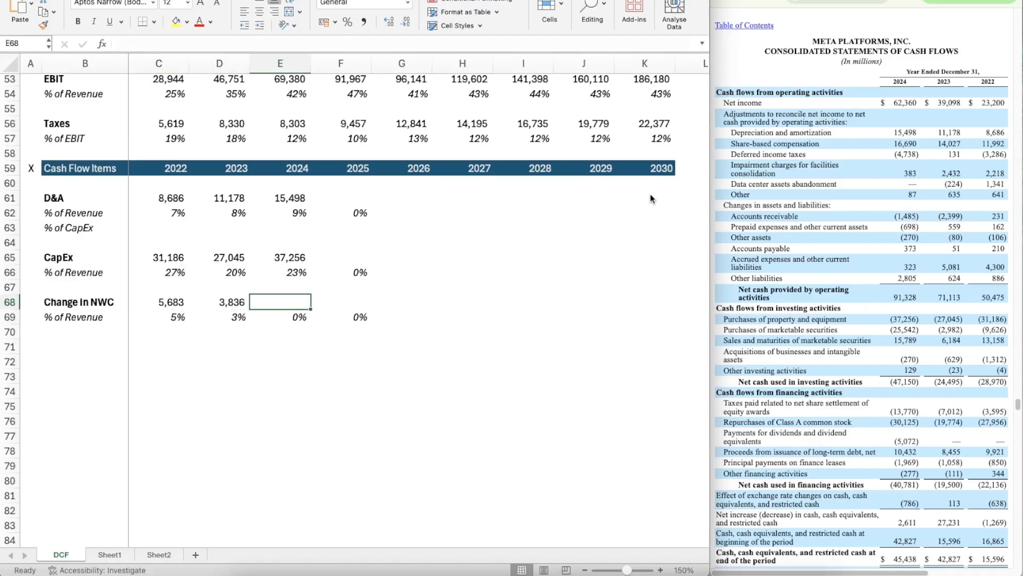
# Step: Enter the 2024 change in NWC in E68 as =SUM(-1485,-698-270+373+323+2805) from the 10-K's changes in assets and liabilities
pyautogui.write('=')
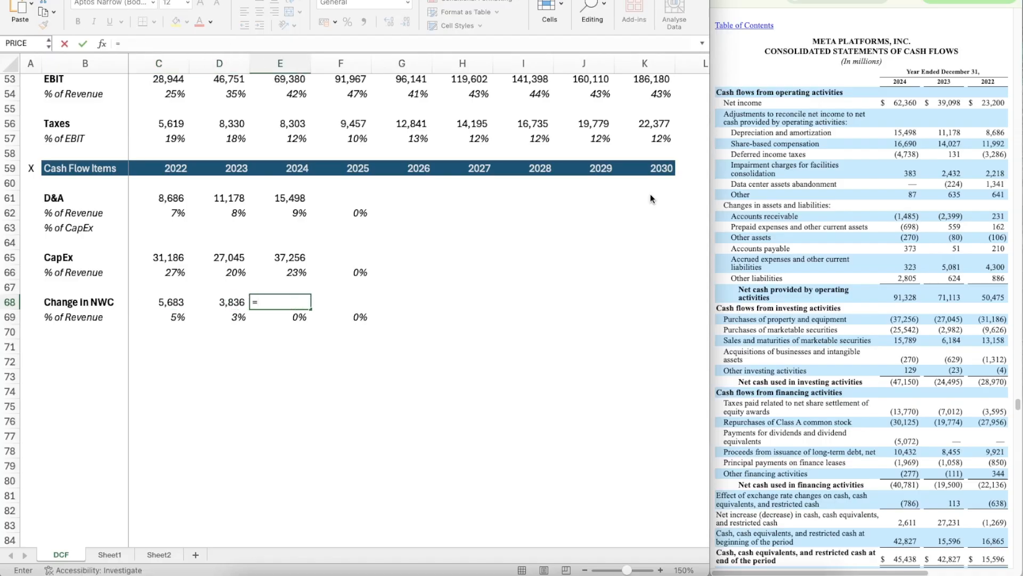
pyautogui.write('su')
pyautogui.press('Tab')
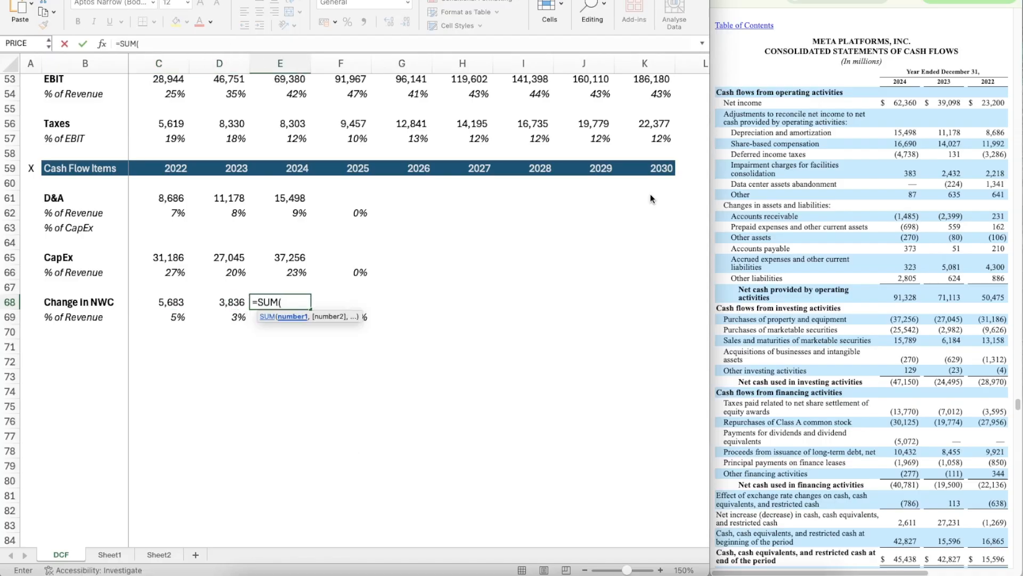
pyautogui.write('-1485,-698')
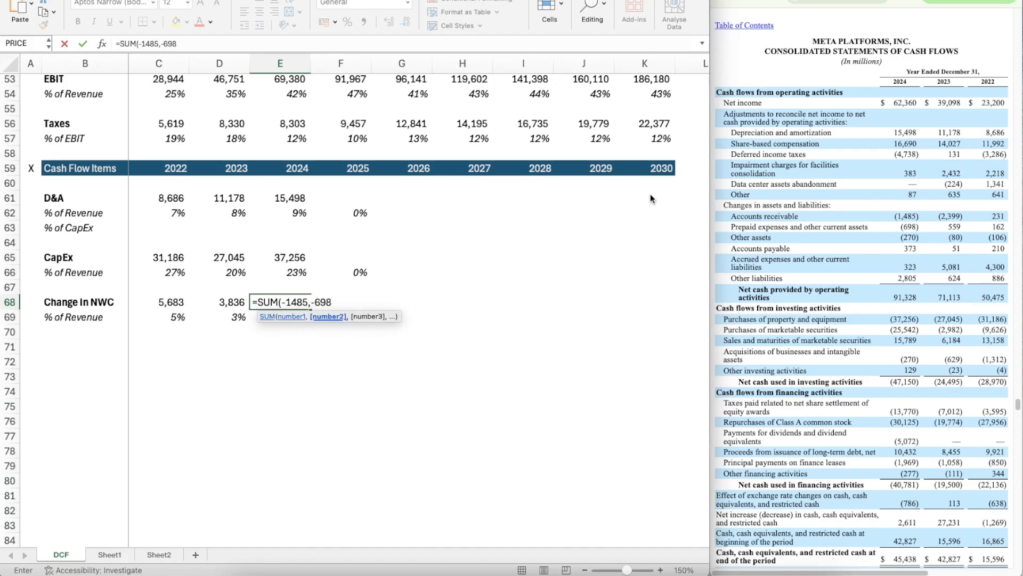
pyautogui.write('-270+373+323+2')
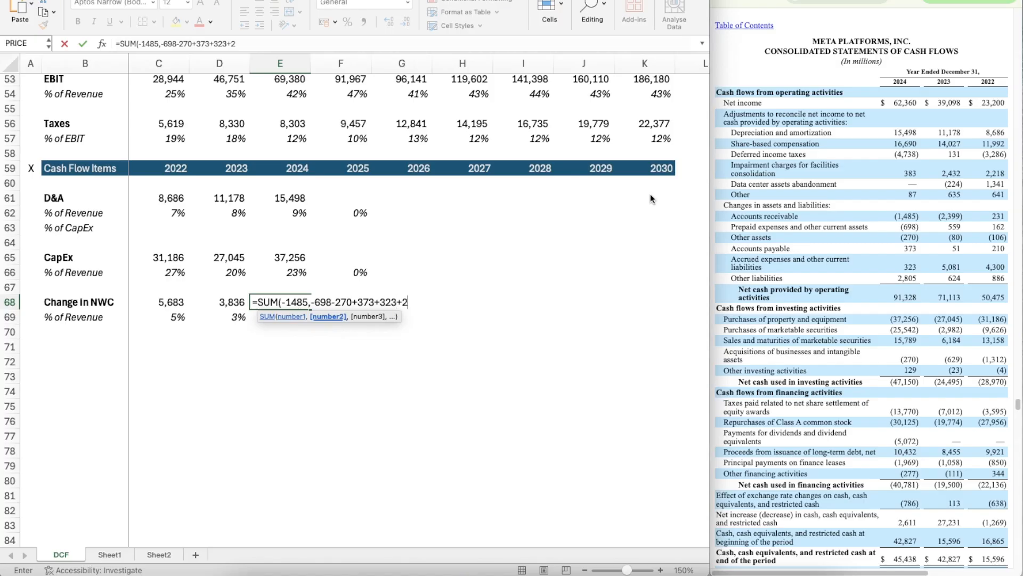
pyautogui.write('805)')
pyautogui.press('Return')
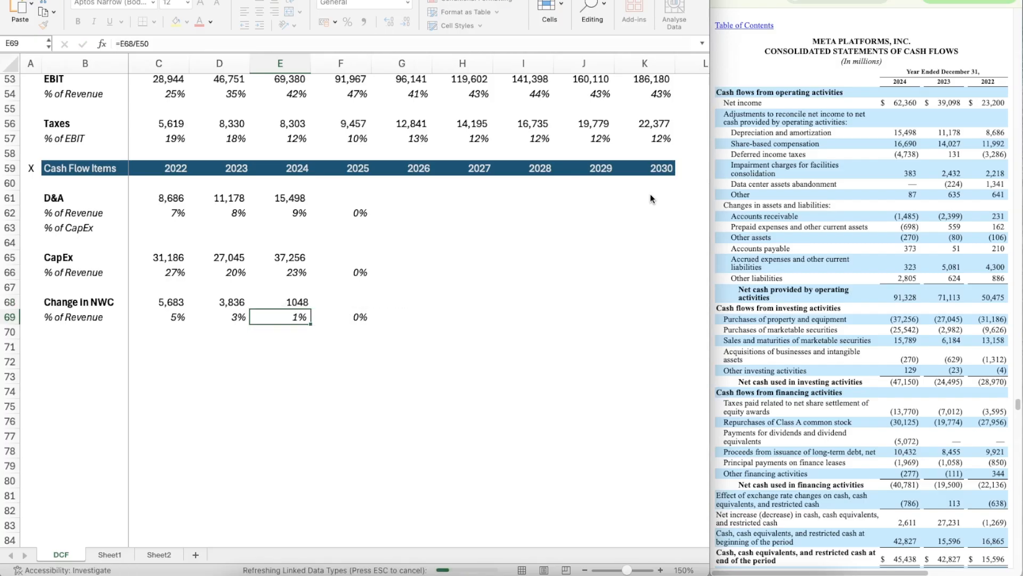
# Step: Apply the number format of D68 to the 2024 change in NWC in E68
pyautogui.press('Left')
pyautogui.press('Up')
pyautogui.press('Right')
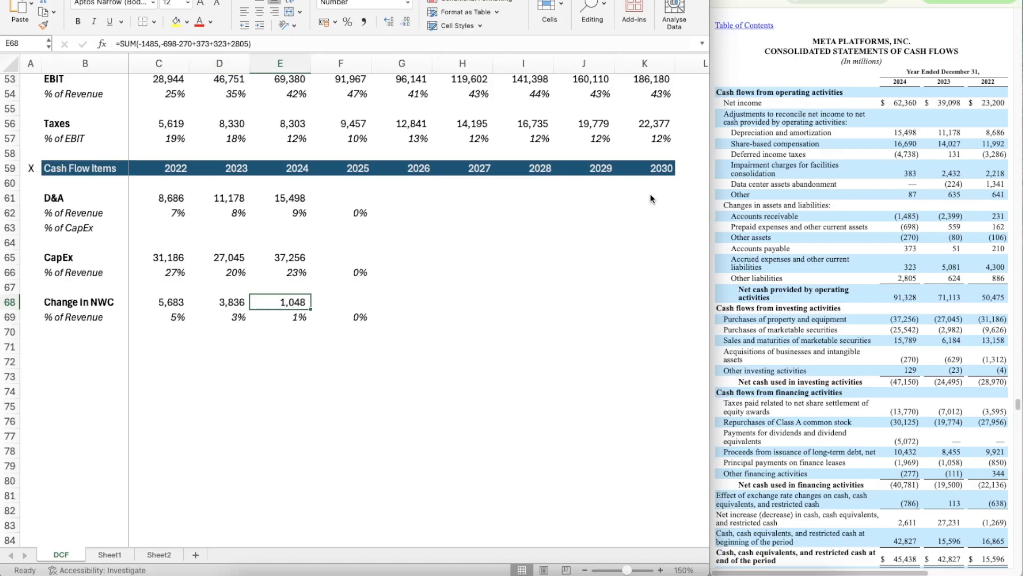
# Step: Switch to the June 2025 quarterly report in the browser and find its condensed consolidated statements of cash flows
pyautogui.press('Down')
pyautogui.press('Right')
pyautogui.press('Up')
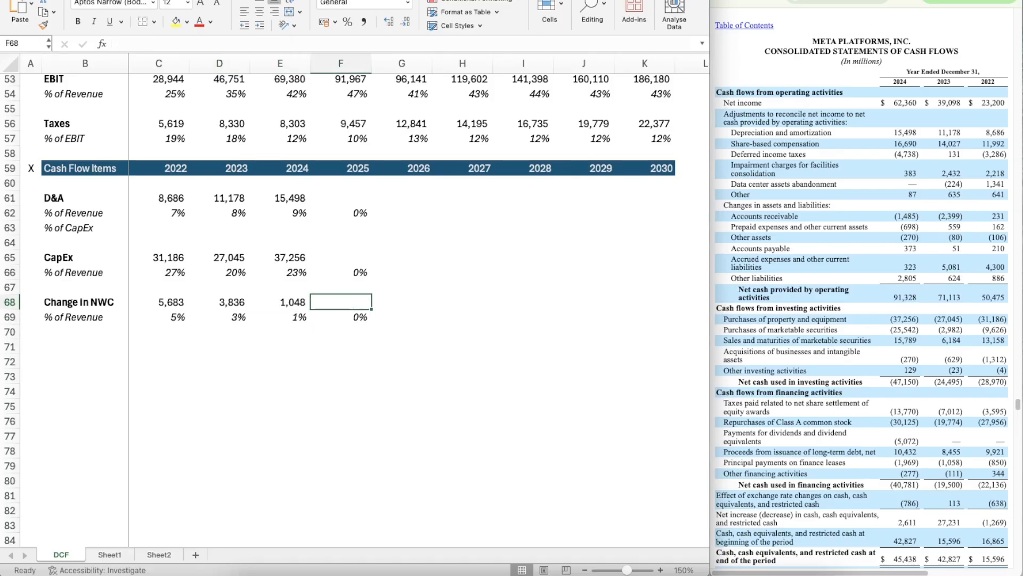
pyautogui.press('super+Tab')
pyautogui.hotkey('ctrl', 'Tab')
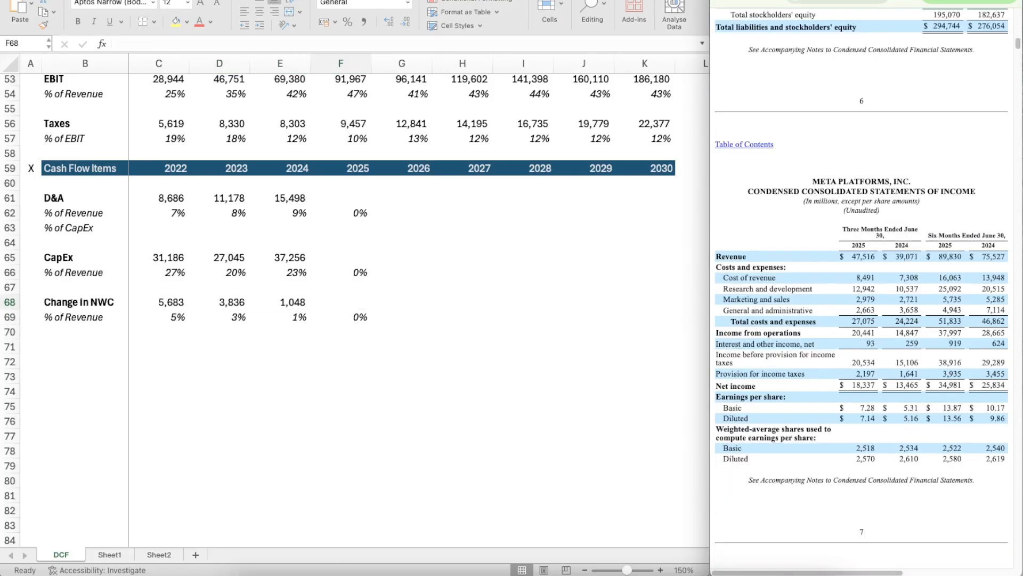
pyautogui.scroll(15, 889, 228)
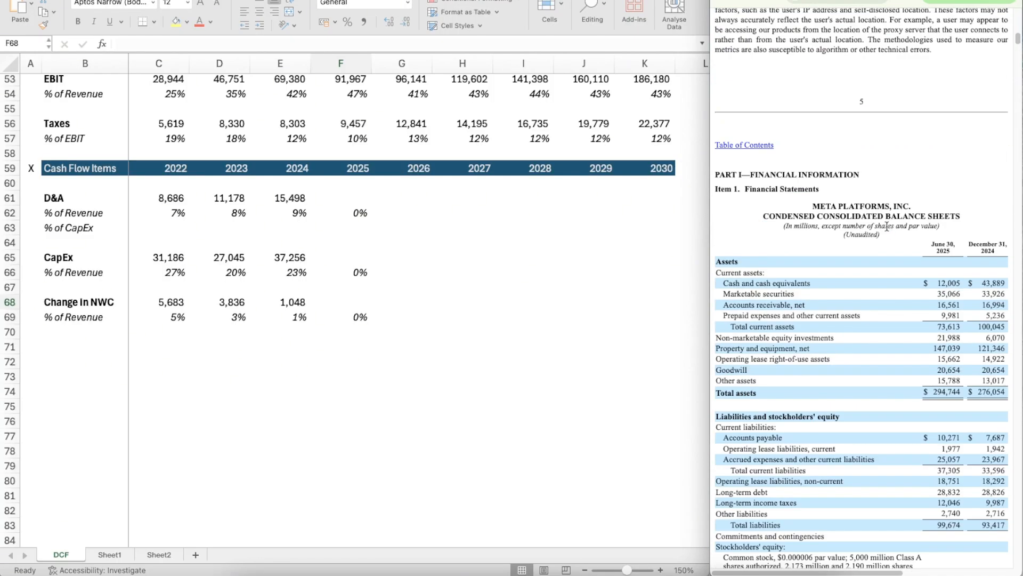
pyautogui.scroll(-20, 886, 226)
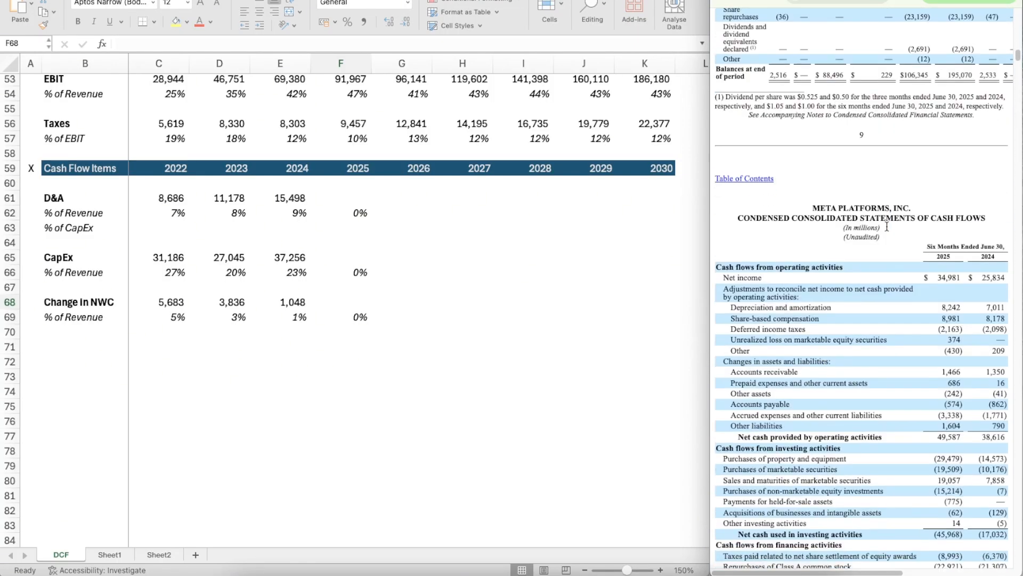
pyautogui.scroll(2, 887, 226)
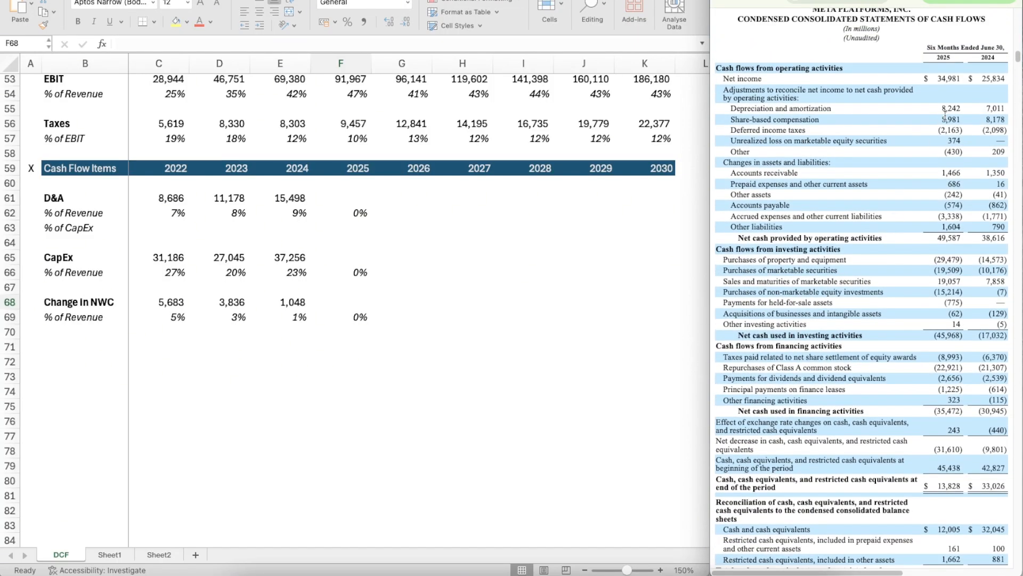
# Step: Calculate the ratio of full-year to six-month 2024 D&A in the empty cell H62 with the formula =E61/7011
pyautogui.doubleClick(474, 210)
pyautogui.write('=')
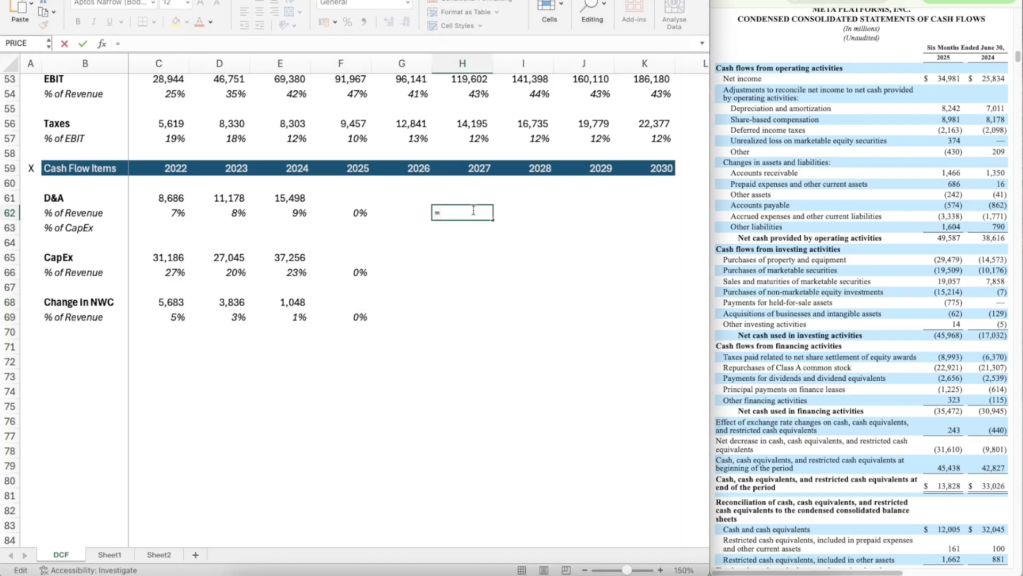
pyautogui.click(296, 199)
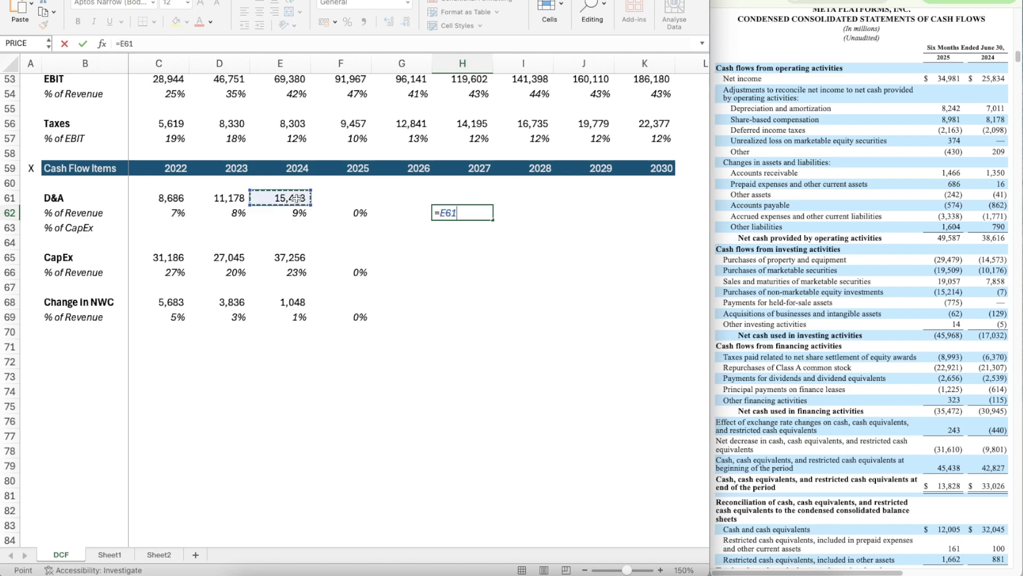
pyautogui.write('/7011')
pyautogui.press('Return')
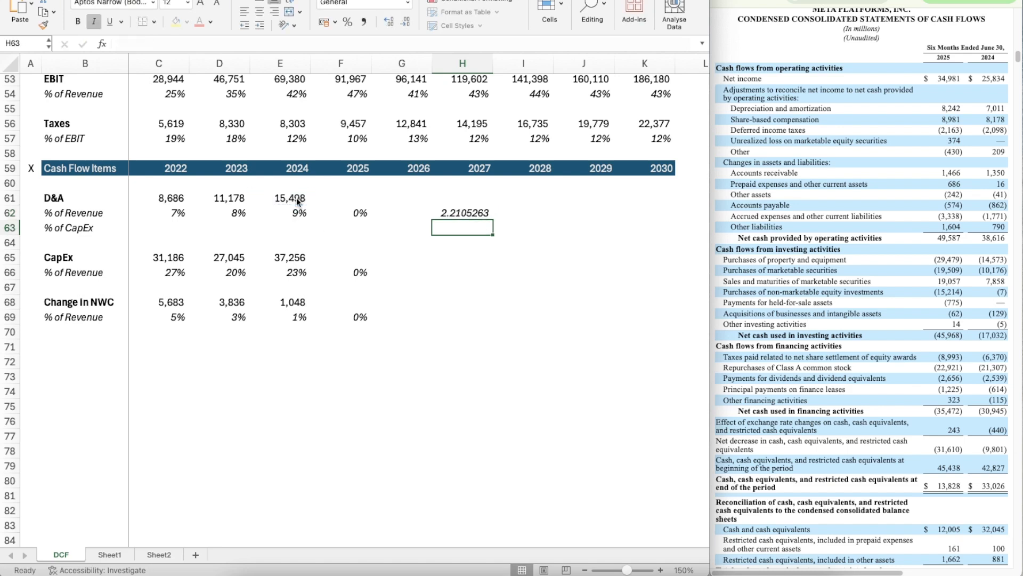
# Step: Enter the 2025 D&A in F61 as =8242*2.2105, annualizing the six-month 2025 figure with the ratio from H62
pyautogui.press('Up')
pyautogui.press('Left')
pyautogui.press('Left')
pyautogui.press('Left')
pyautogui.press('Right')
pyautogui.press('Up')
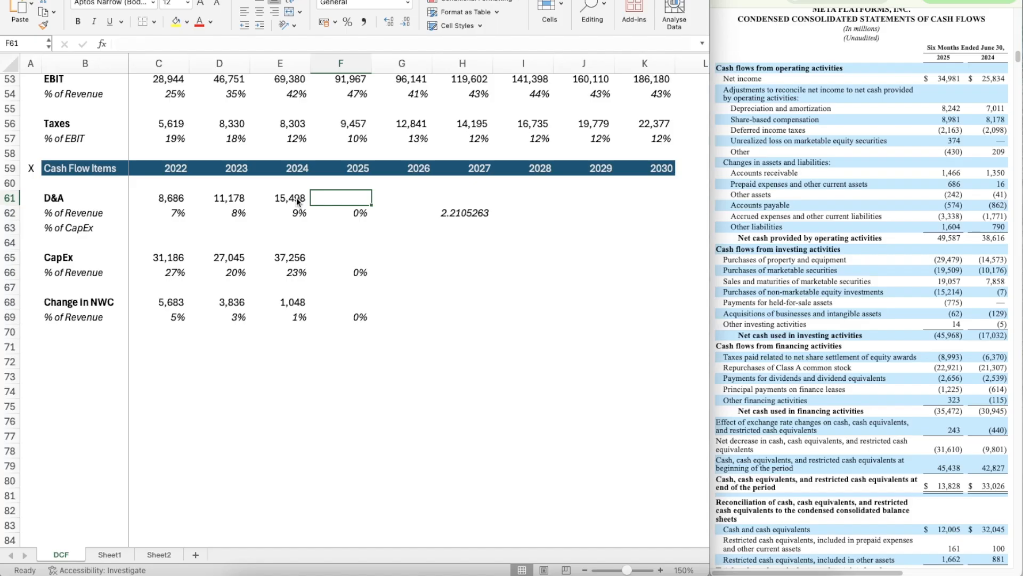
pyautogui.write('=8242*2.210')
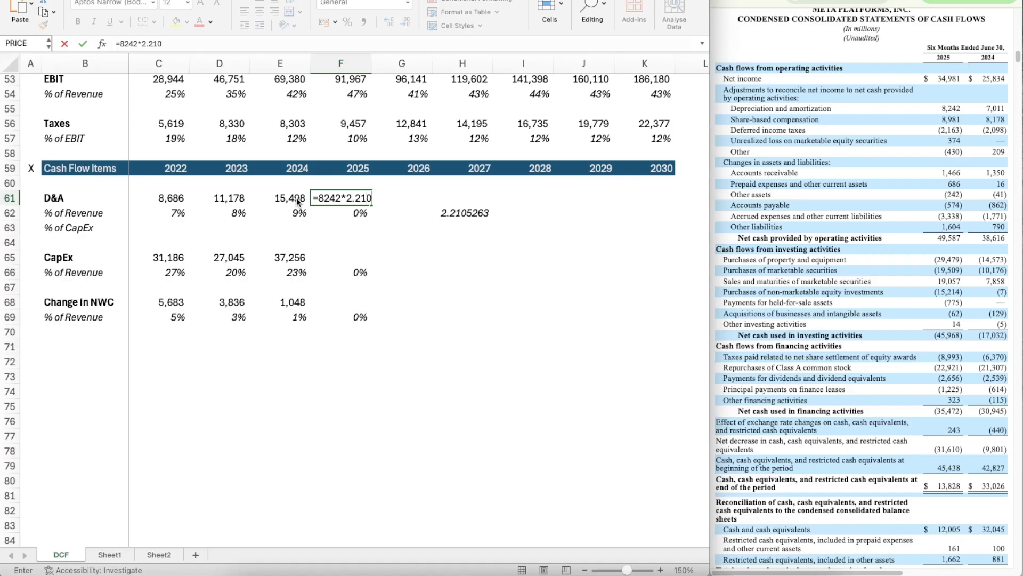
pyautogui.press('Return')
# Step: Delete the temporary D&A ratio from H62
pyautogui.press('Right')
pyautogui.press('Right')
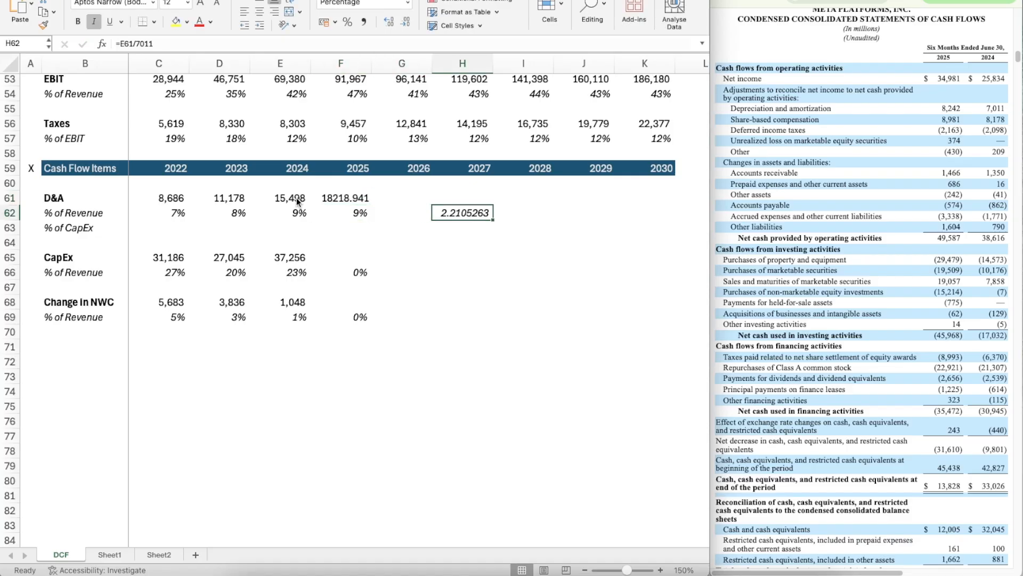
pyautogui.press('Delete')
# Step: Apply the number format of the 2024 D&A in E61 to the 2025 D&A in F61
pyautogui.press('Left')
pyautogui.press('Left')
pyautogui.press('Left')
pyautogui.press('Up')
pyautogui.press('super+shift+c')
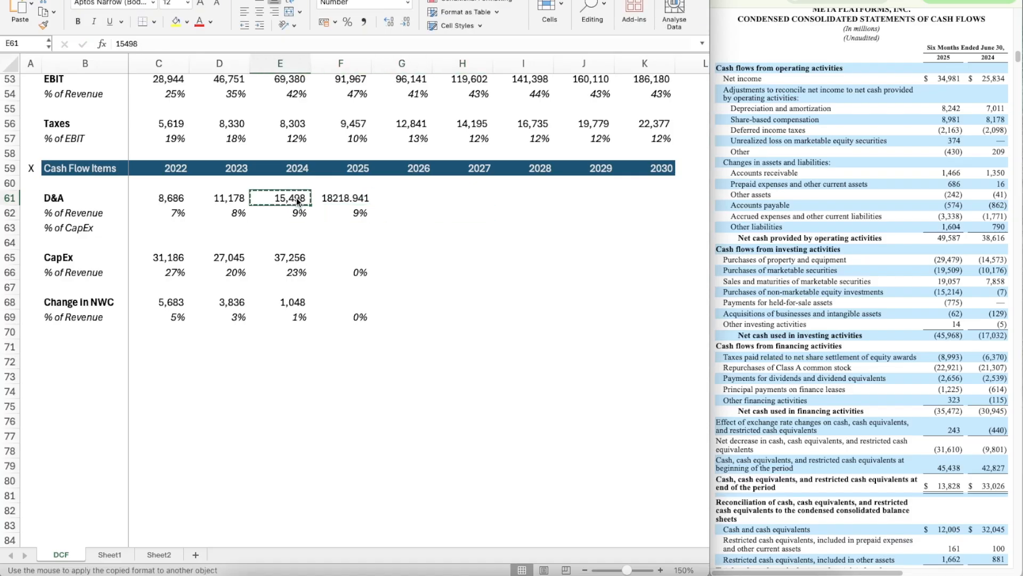
pyautogui.press('Right')
pyautogui.press('super+shift+v')
pyautogui.press('Down')
pyautogui.press('Down')
pyautogui.press('Down')
pyautogui.press('Down')
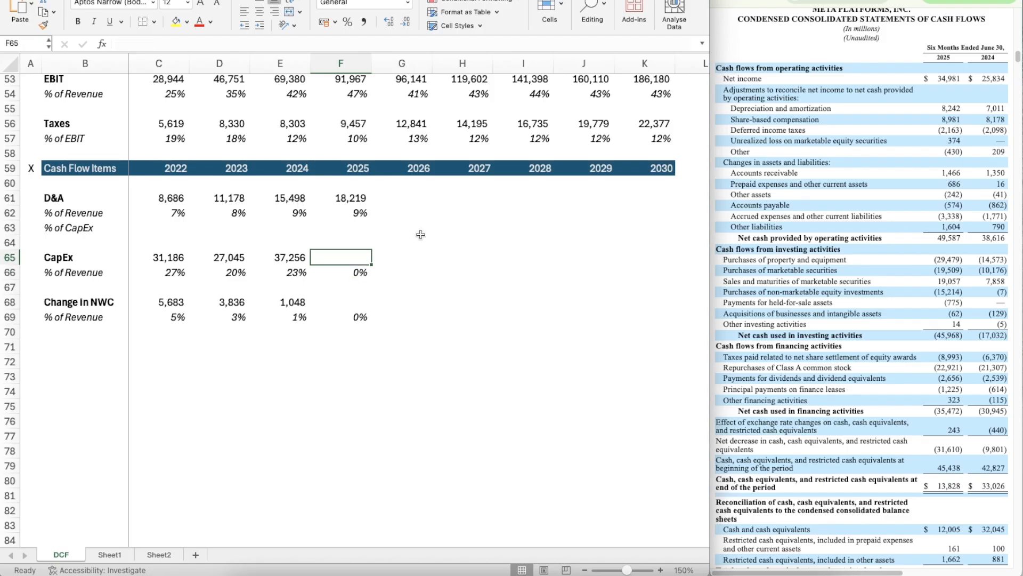
# Step: Calculate the 2022 D&A as a percentage of CapEx in C63 with the formula =C61/C65
pyautogui.click(175, 223)
pyautogui.write('=')
pyautogui.press('Up')
pyautogui.press('Up')
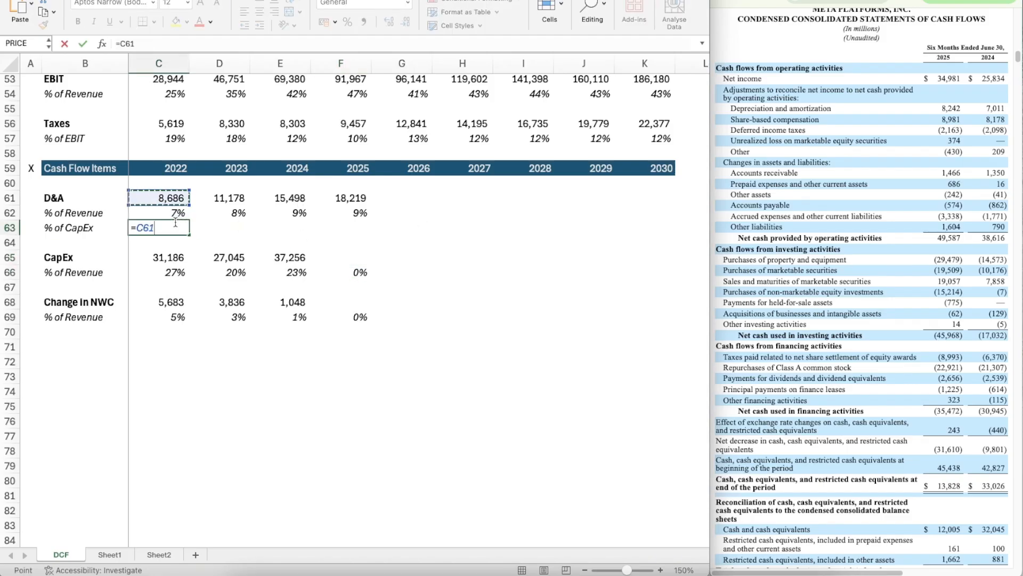
pyautogui.write('/')
pyautogui.press('Down')
pyautogui.press('Down')
pyautogui.press('Return')
# Step: Give the 2022 D&A % of CapEx in C63 the percentage format of C62
pyautogui.press('Up')
pyautogui.press('Up')
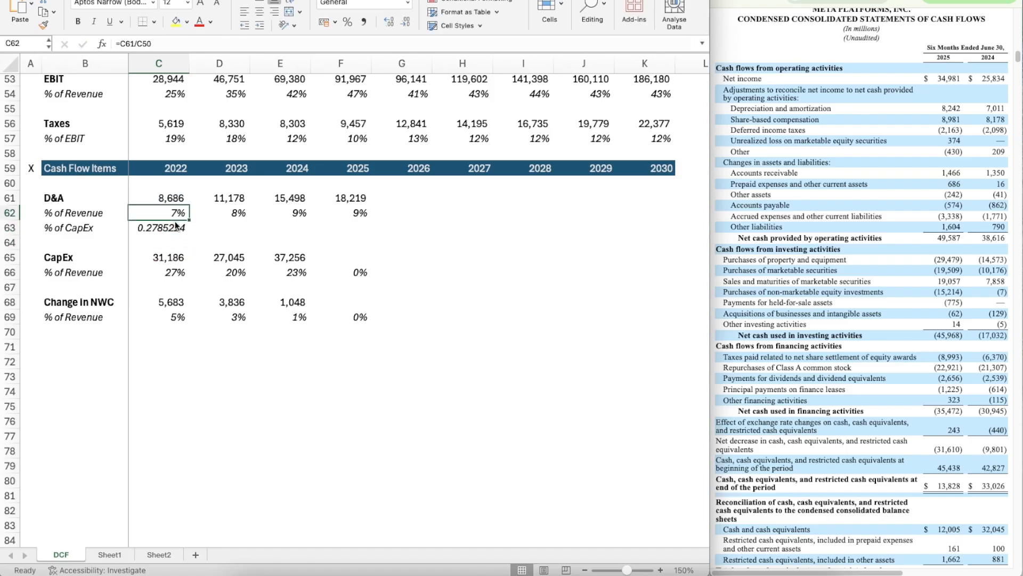
pyautogui.press('super+shift+c')
pyautogui.click(177, 226)
# Step: Copy the D&A % of CapEx formula from C63 across 2023 to 2025, through F63
pyautogui.press('super+c')
pyautogui.hotkey('shift', 'Right')
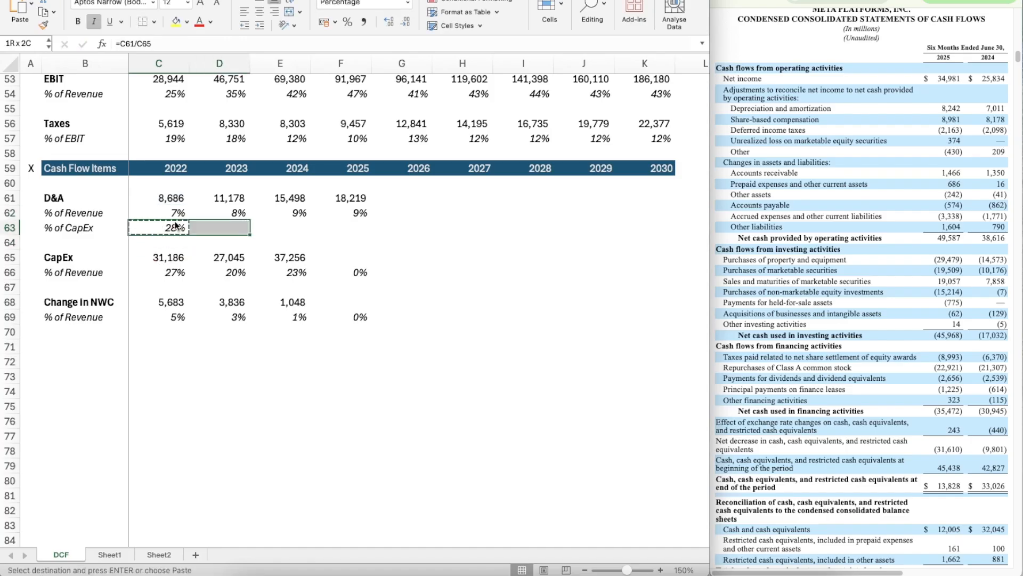
pyautogui.hotkey('shift', 'Right')
pyautogui.hotkey('shift', 'Right')
pyautogui.press('super+v')
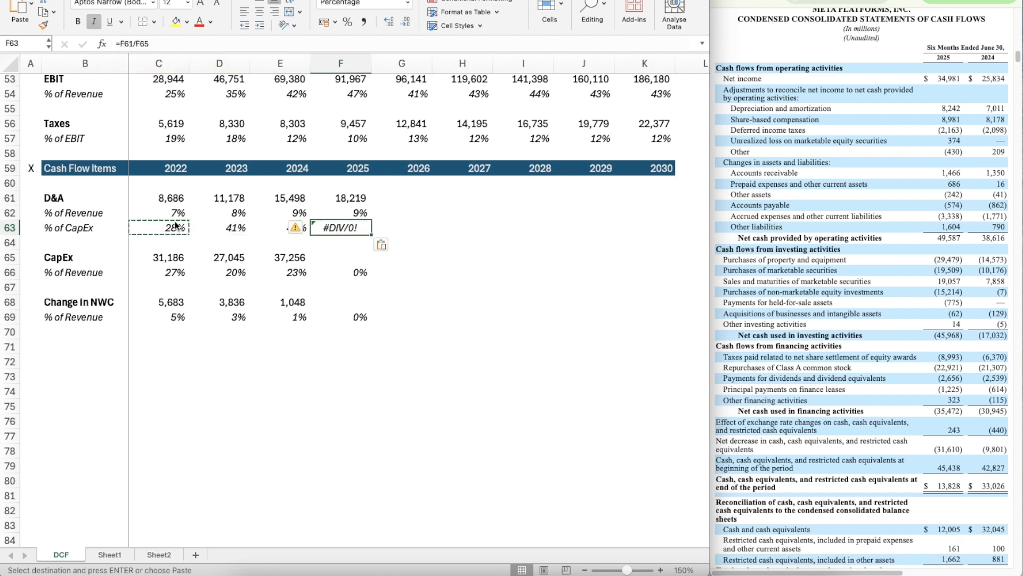
# Step: Calculate the ratio of full-year to six-month 2024 CapEx in helper cell H65 with =E65/14573
pyautogui.press('Down')
pyautogui.press('Down')
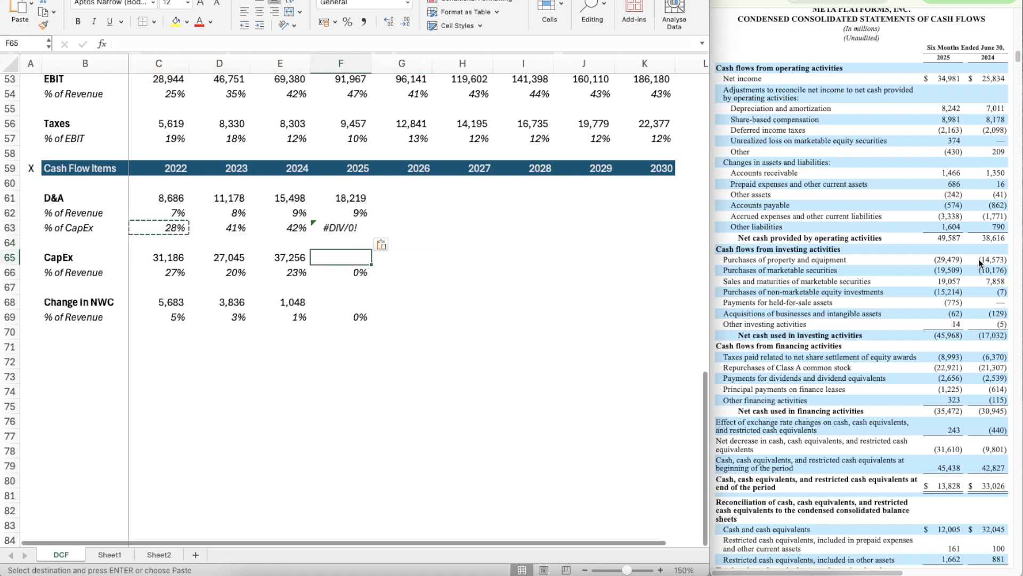
pyautogui.click(518, 288)
pyautogui.press('Escape')
pyautogui.click(504, 269)
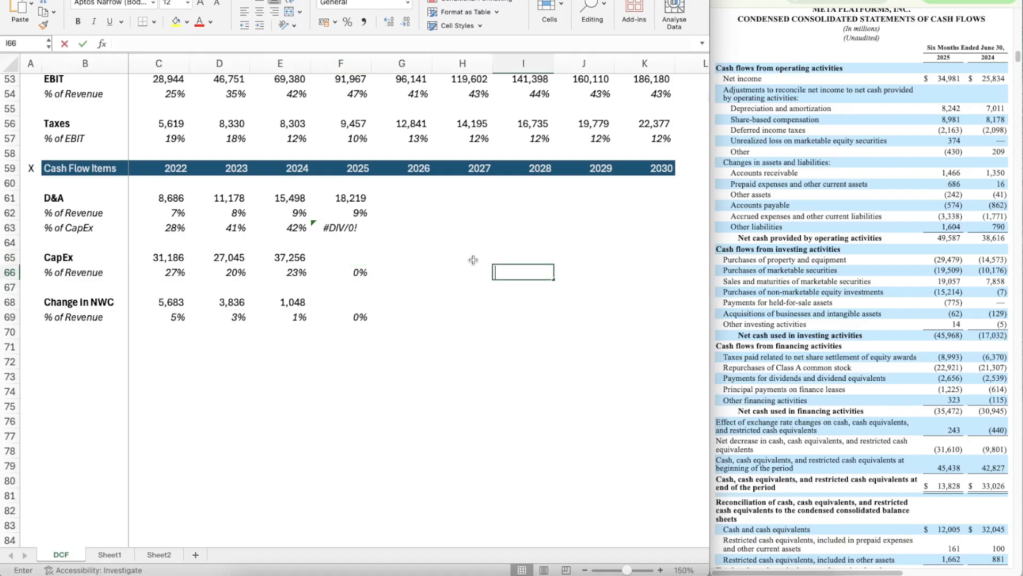
pyautogui.click(471, 258)
pyautogui.write('=')
pyautogui.press('Left')
pyautogui.press('Left')
pyautogui.press('Left')
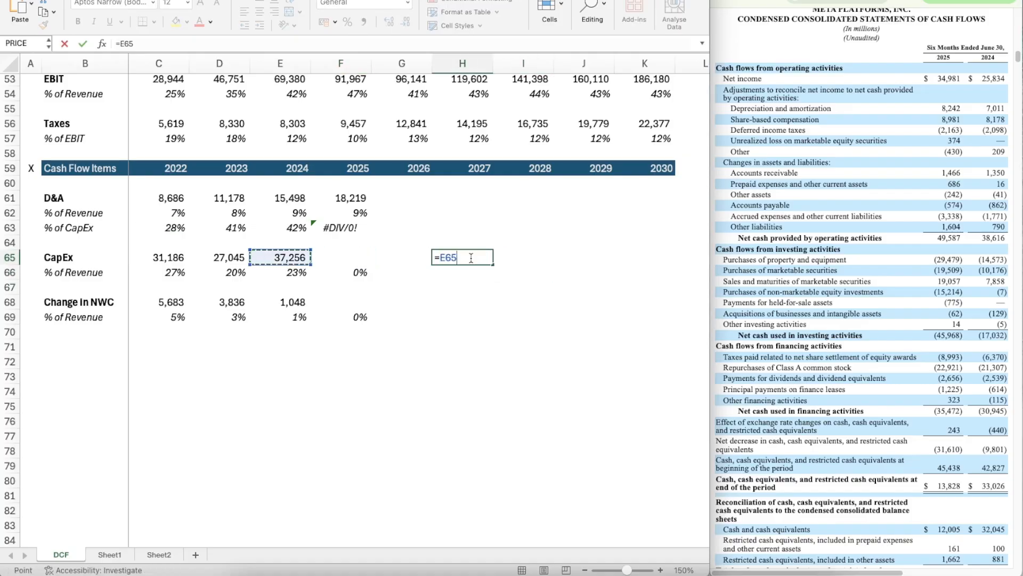
pyautogui.write('/14573')
pyautogui.press('Return')
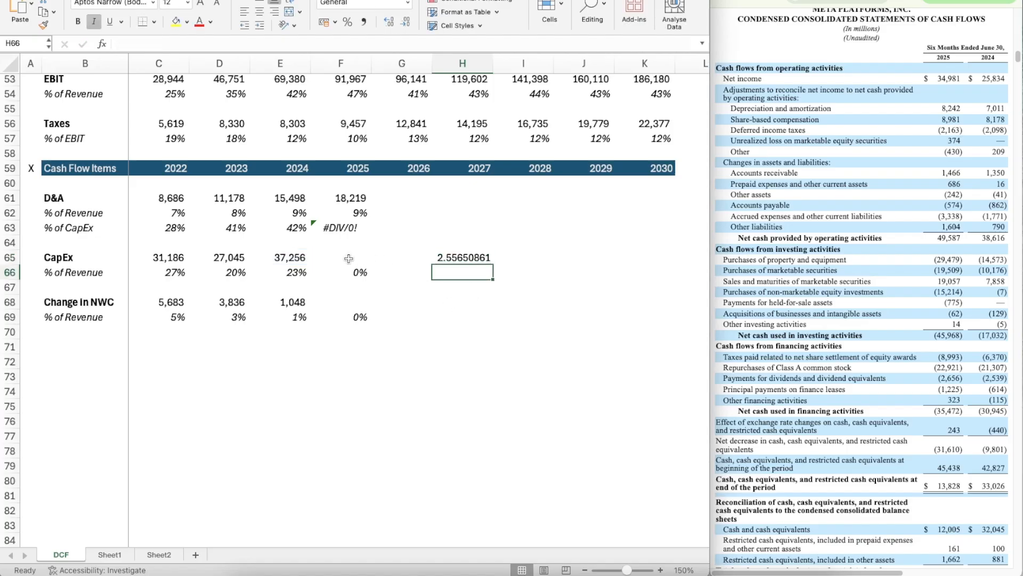
# Step: Annualize the 2025 CapEx in F65 with the formula =29479*2.55650861
pyautogui.click(348, 258)
pyautogui.write('=')
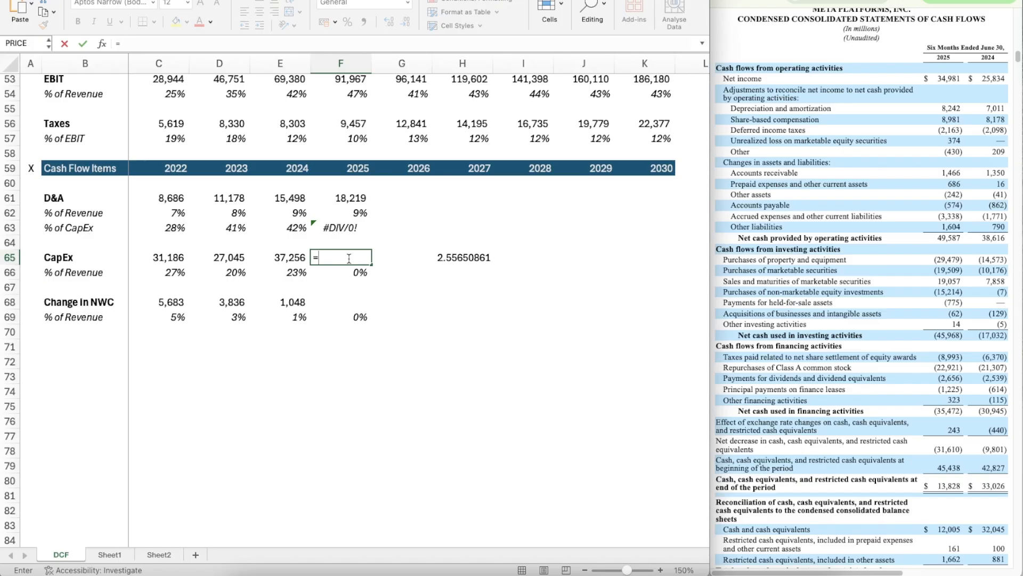
pyautogui.write('29479*2.55650861')
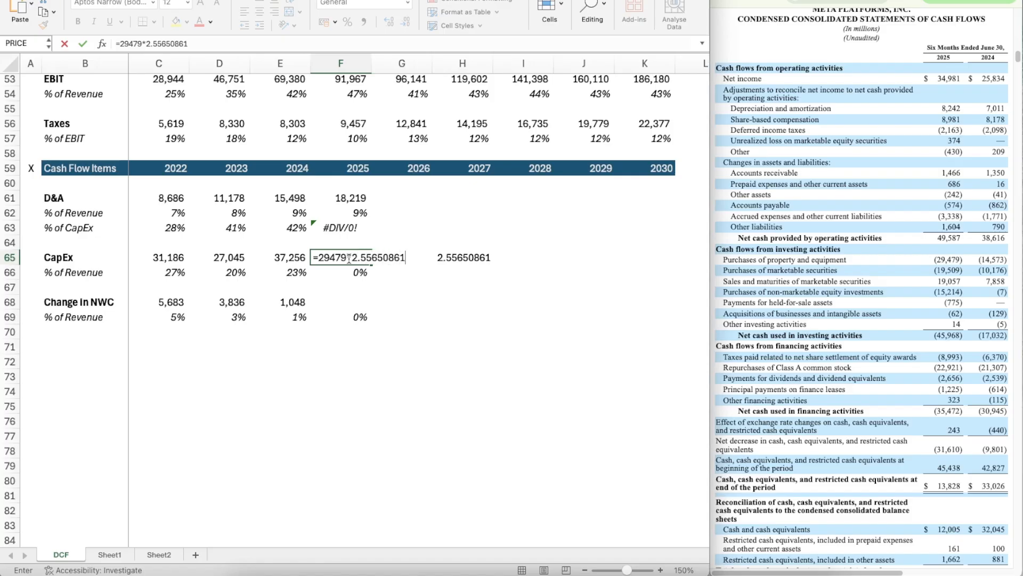
pyautogui.press('Return')
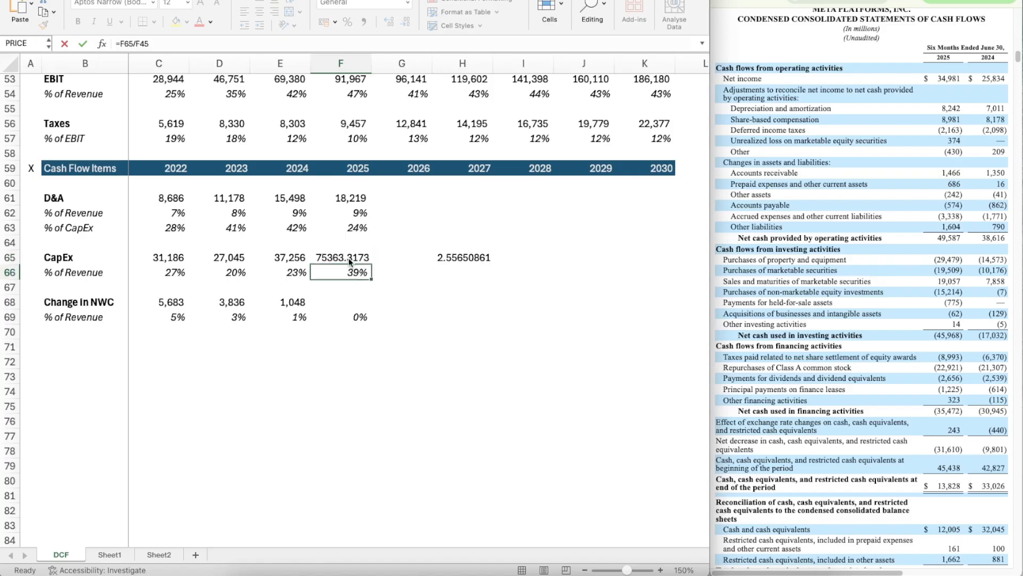
# Step: Apply the number format of the 2024 CapEx in E65 to the 2025 CapEx in F65
pyautogui.press('Up')
pyautogui.press('Left')
pyautogui.press('super+shift+c')
pyautogui.click(348, 258)
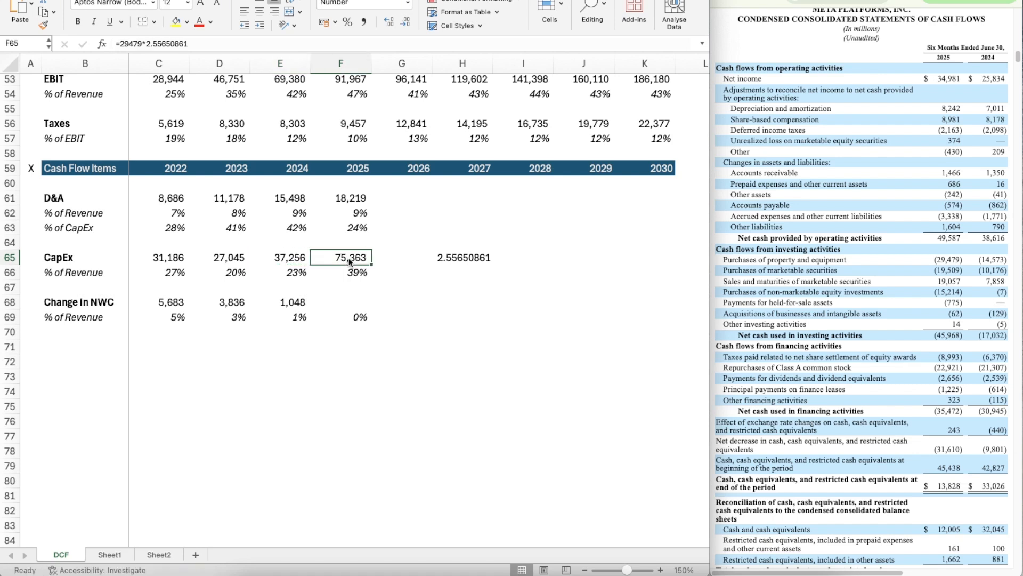
# Step: Clear the CapEx annualization ratio from helper cell H65
pyautogui.press('Right')
pyautogui.press('Right')
pyautogui.press('Delete')
pyautogui.press('Down')
pyautogui.press('Left')
pyautogui.press('Left')
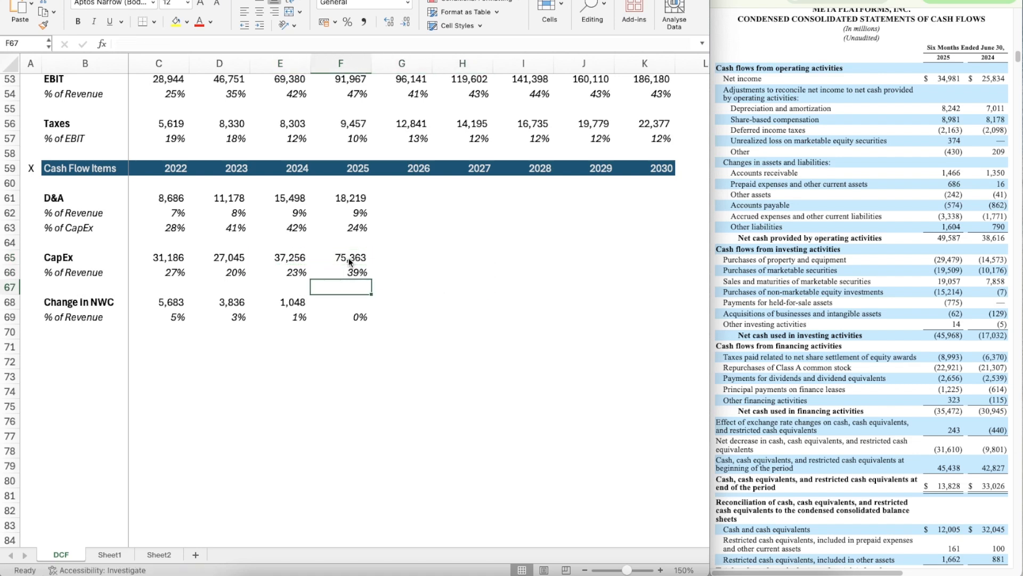
pyautogui.press('Down')
pyautogui.press('Down')
pyautogui.press('Up')
pyautogui.press('Up')
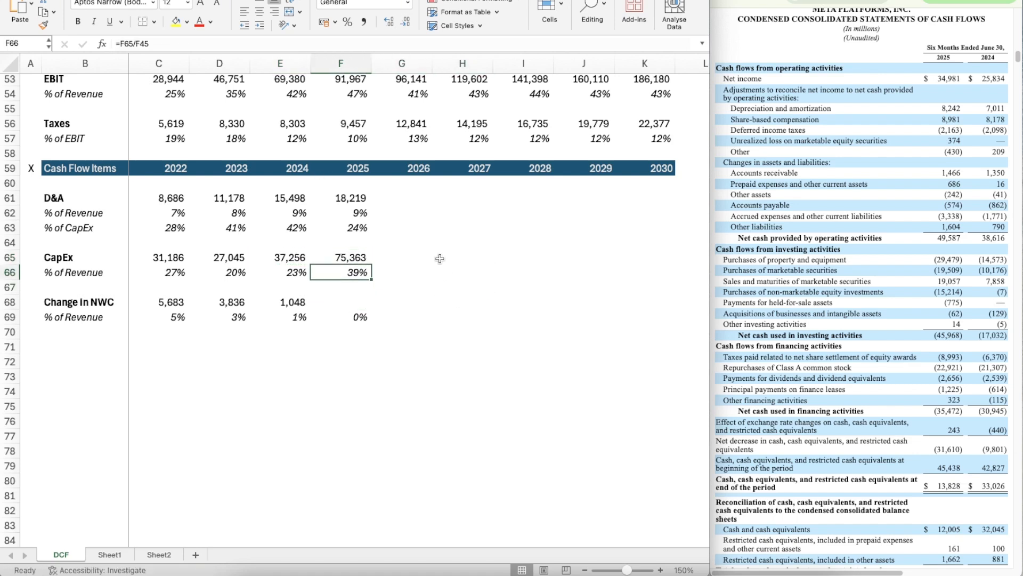
pyautogui.press('Down')
pyautogui.press('Down')
pyautogui.press('Down')
pyautogui.press('Up')
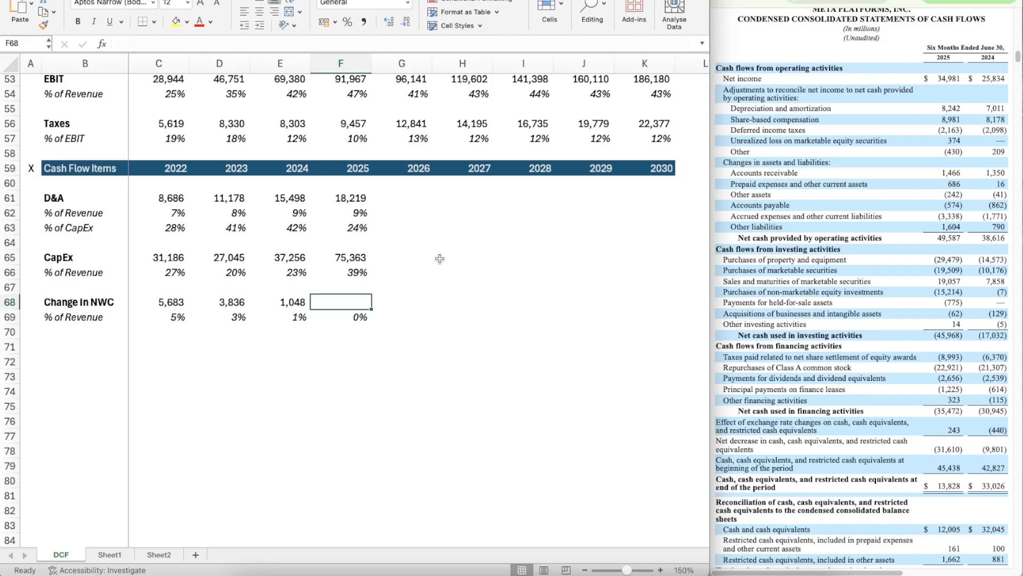
pyautogui.write('=sum')
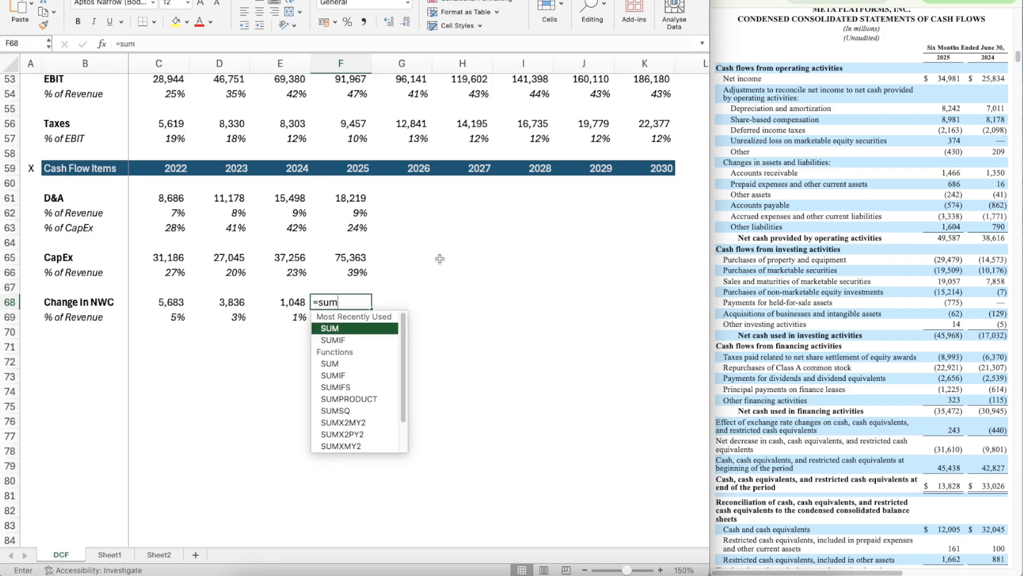
pyautogui.press('Tab')
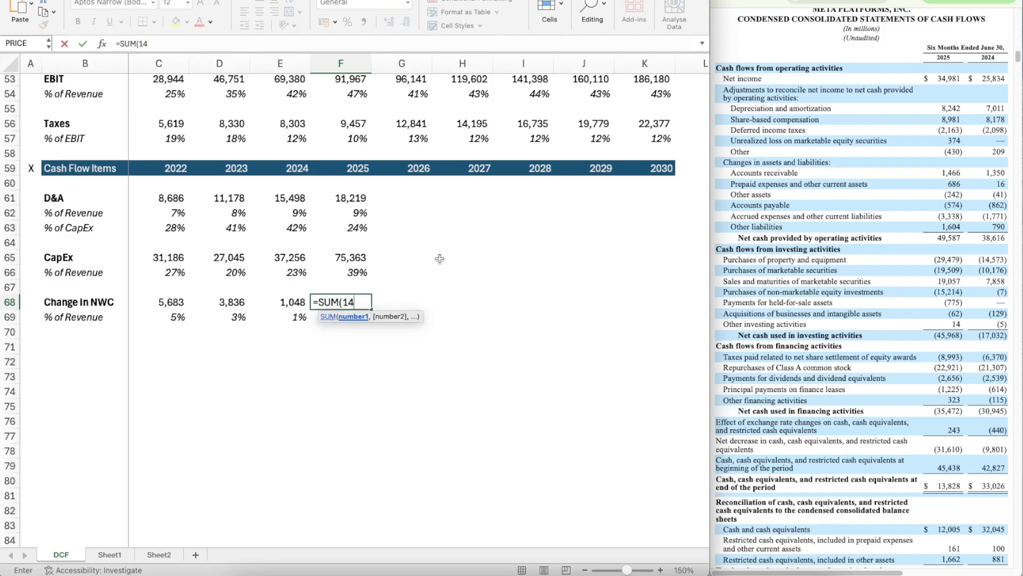
pyautogui.write('1466+686-242-574-3338+')
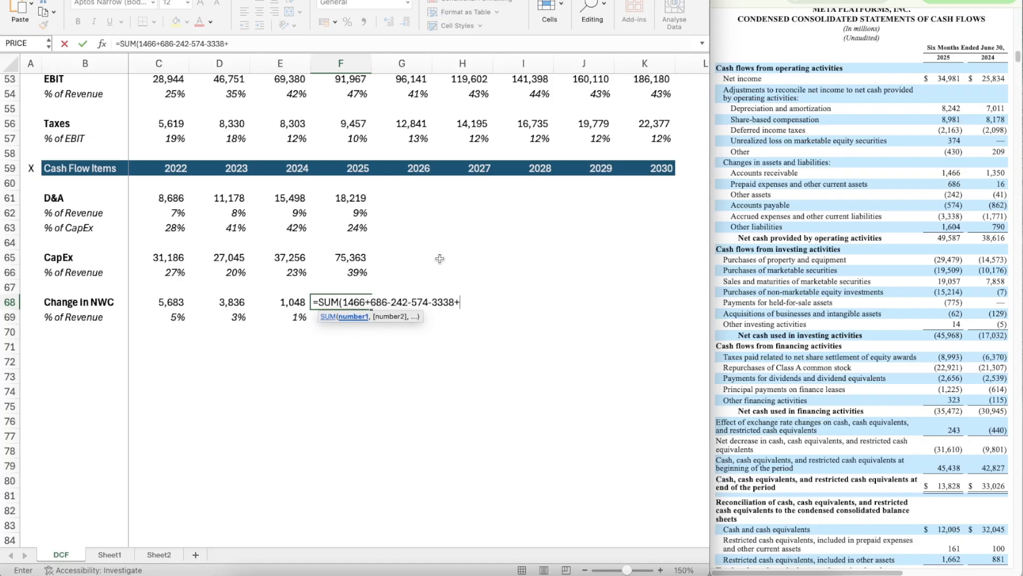
pyautogui.write('1604)')
pyautogui.press('Return')
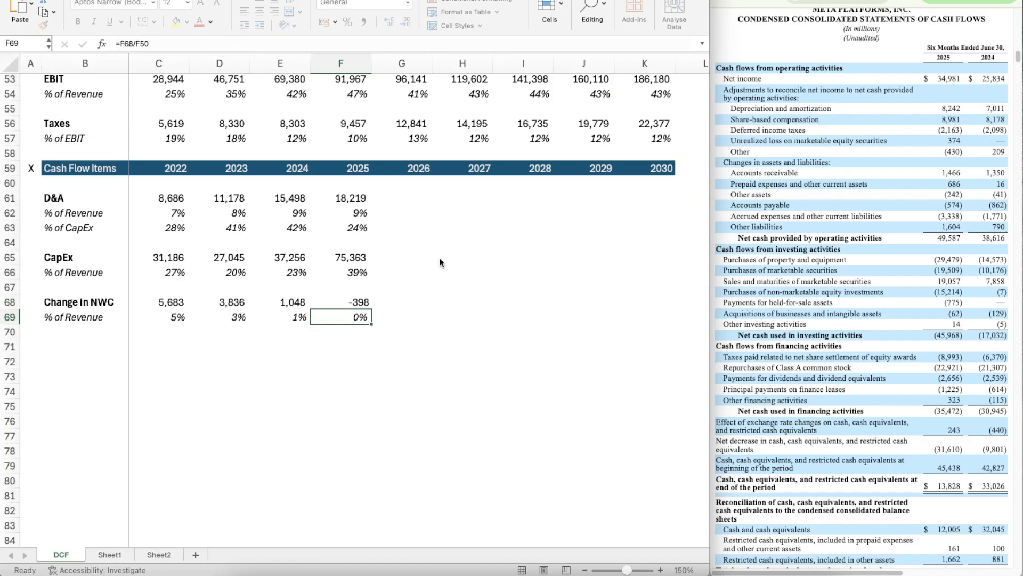
# Step: Apply the number format of the 2024 change in NWC in E68 to the 2025 value in F68
pyautogui.press('Up')
pyautogui.press('Left')
pyautogui.press('super+shift+c')
pyautogui.press('Right')
pyautogui.press('super+shift+v')
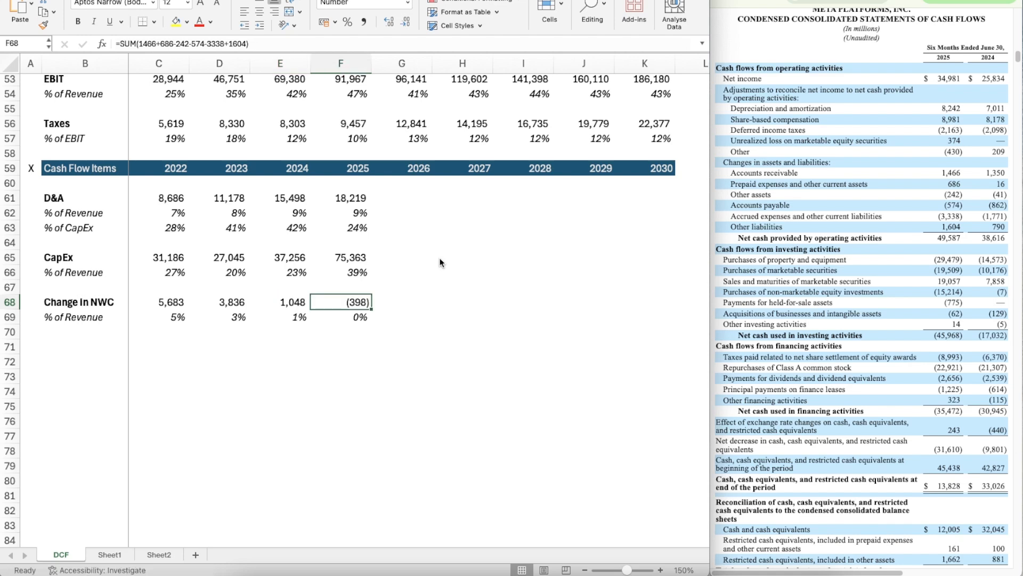
# Step: Project the 2026 D&A % of revenue in G62 as the prior three years' average with =AVERAGE(D62:F62)
pyautogui.press('Up')
pyautogui.press('Right')
pyautogui.press('Up')
pyautogui.press('Up')
pyautogui.press('Up')
pyautogui.press('Up')
pyautogui.press('Up')
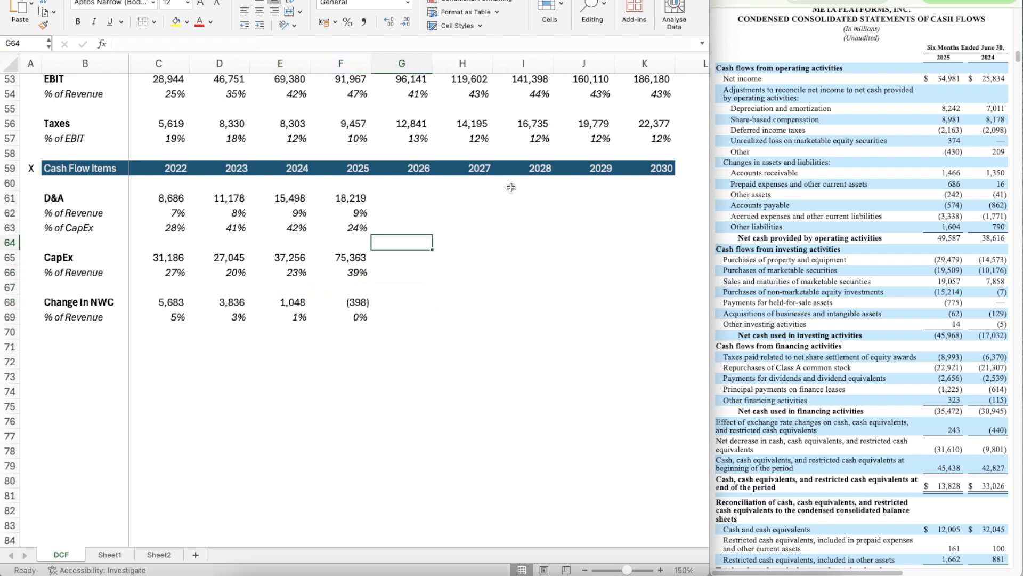
pyautogui.write('=ave')
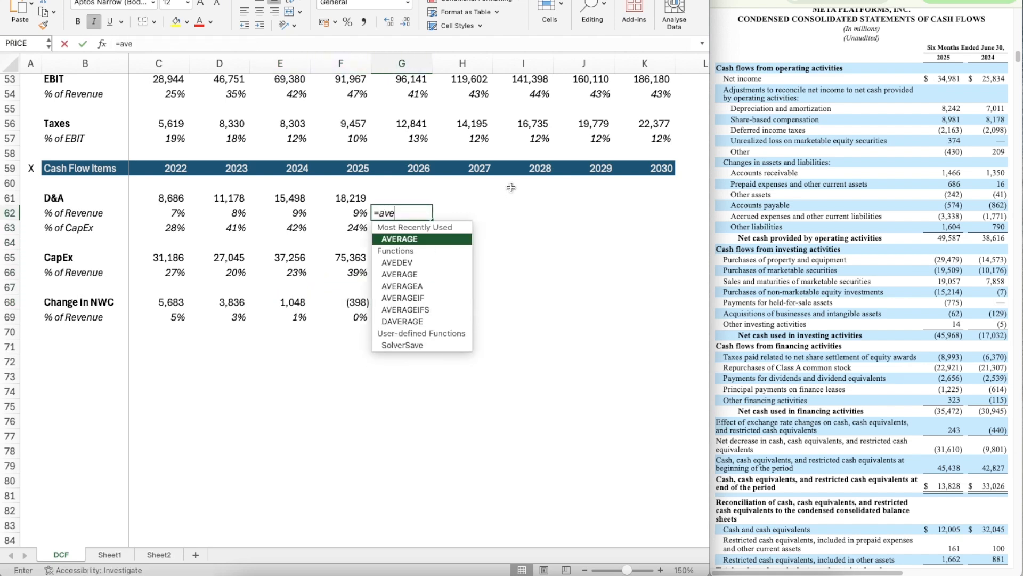
pyautogui.press('Tab')
pyautogui.press('Left')
pyautogui.hotkey('shift', 'Left')
pyautogui.hotkey('shift', 'Left')
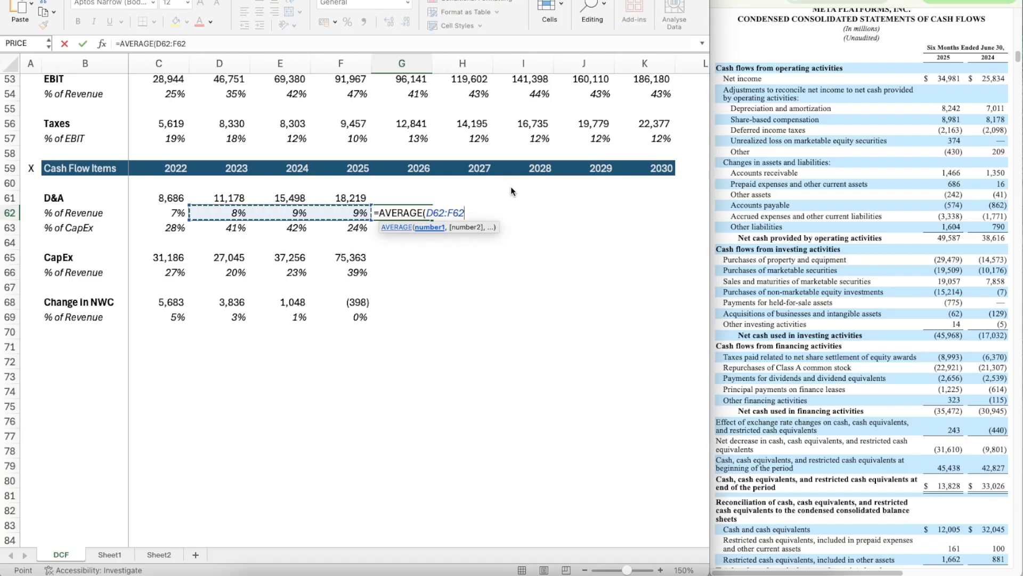
pyautogui.press('Return')
# Step: Copy the D&A % of revenue average from G62 across 2027 to 2030, through K62
pyautogui.press('Up')
pyautogui.press('super+c')
pyautogui.hotkey('shift', 'Right')
pyautogui.hotkey('shift', 'Right')
pyautogui.hotkey('shift', 'Right')
pyautogui.hotkey('shift', 'Right')
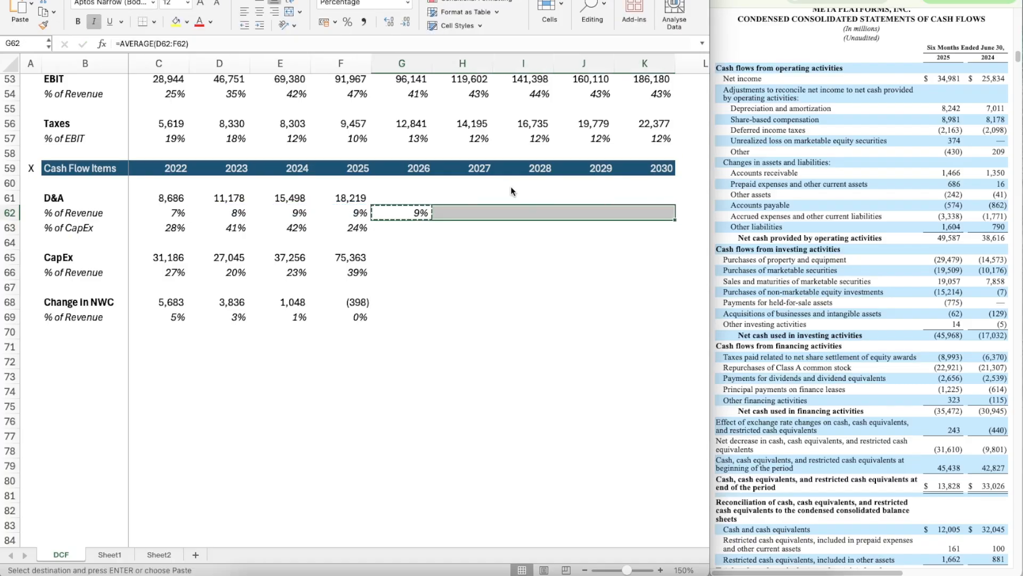
pyautogui.press('super+v')
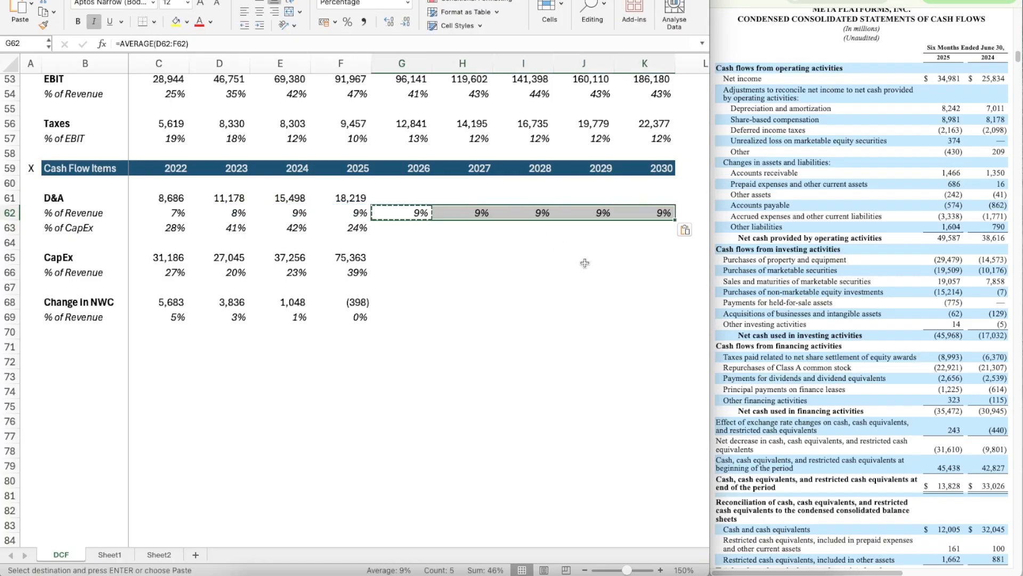
# Step: Calculate the 2026 D&A in G61 from revenue and its percentage with =G50*G62
pyautogui.scroll(2, 585, 263)
pyautogui.press('Up')
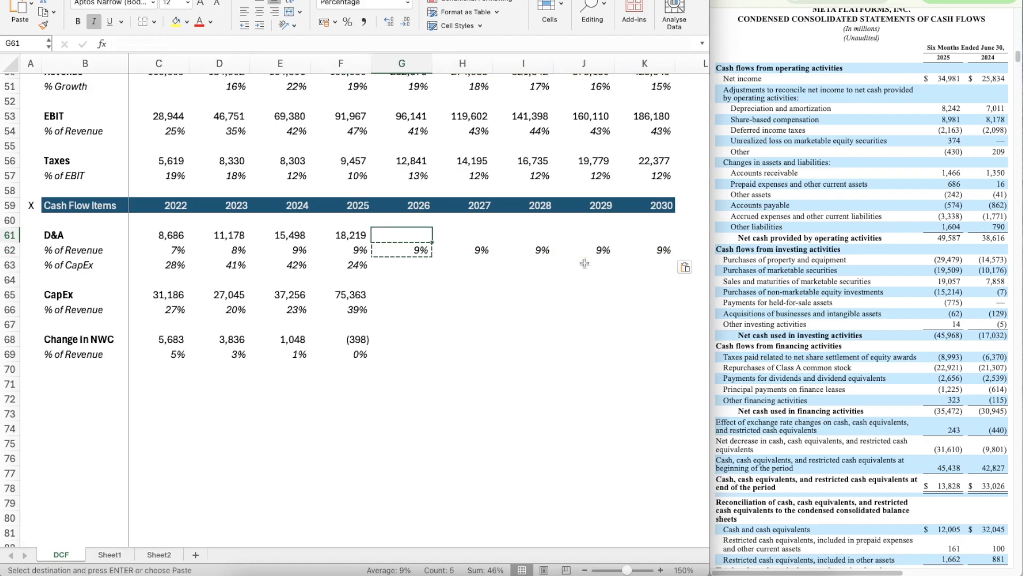
pyautogui.write('=')
pyautogui.press('Up')
pyautogui.press('Up')
pyautogui.press('Up')
pyautogui.press('Up')
pyautogui.scroll(1, 585, 262)
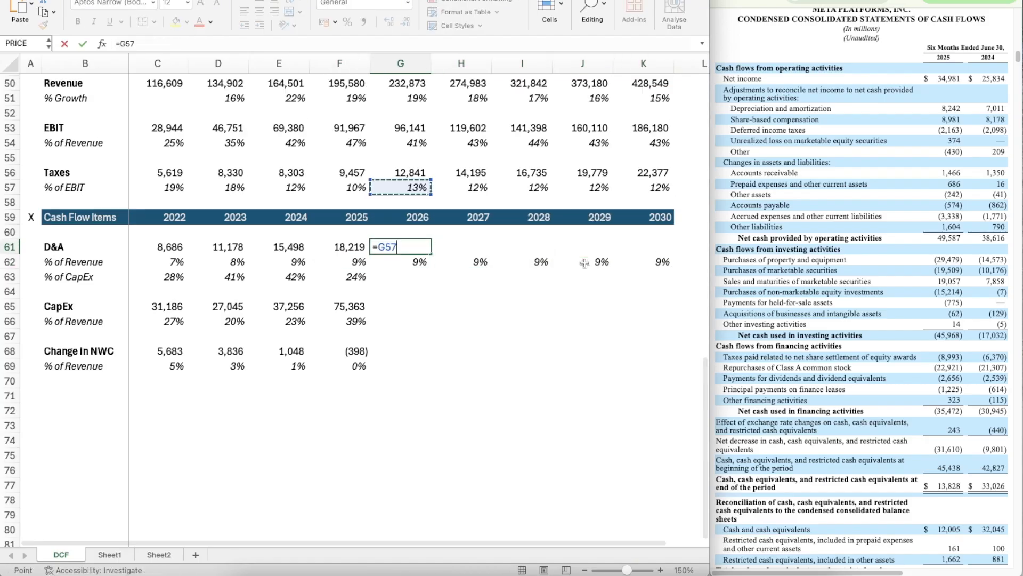
pyautogui.scroll(2, 585, 262)
pyautogui.click(395, 109)
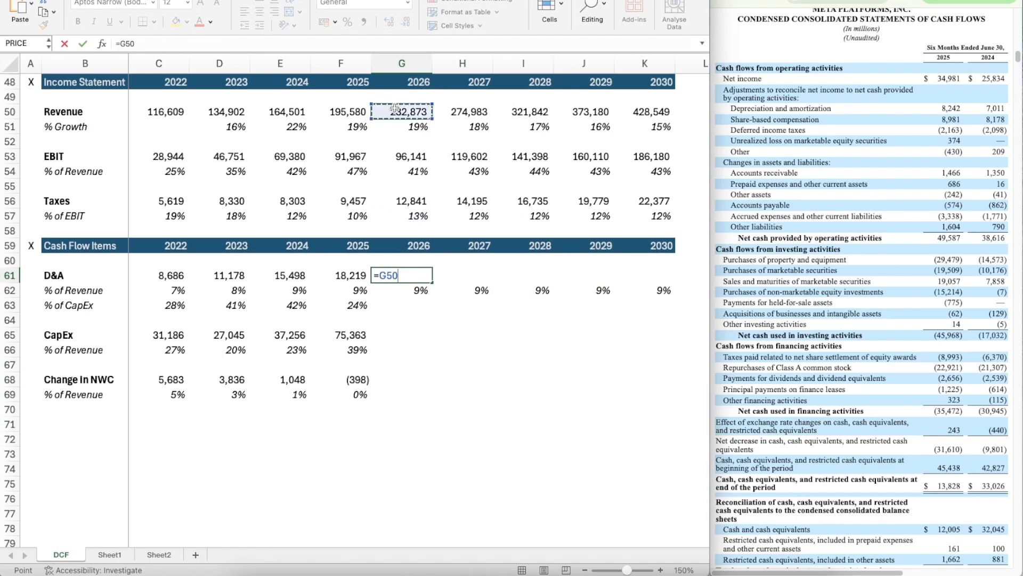
pyautogui.write('*')
pyautogui.press('Down')
pyautogui.press('Return')
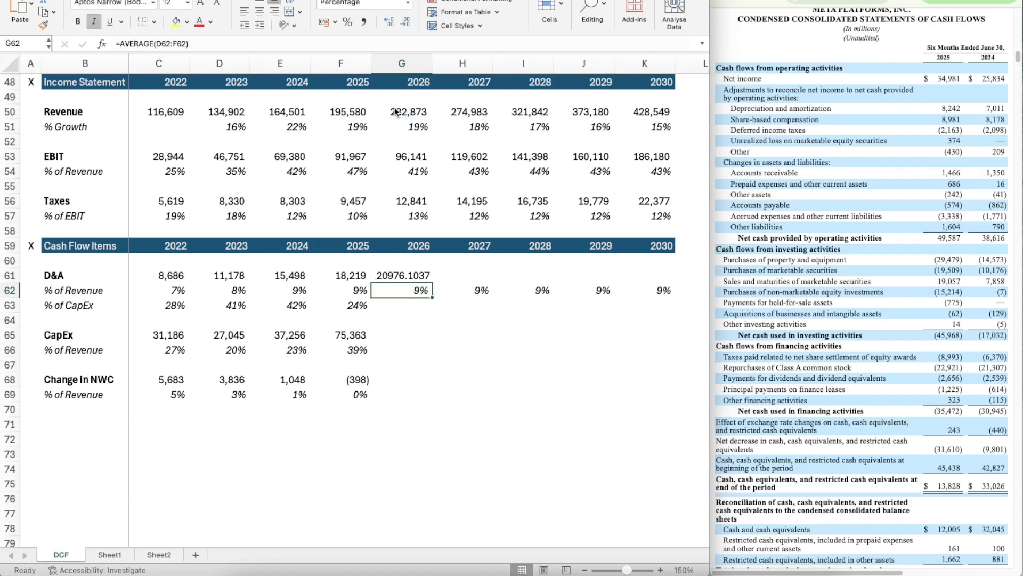
# Step: Apply the number format of the 2025 D&A in F61 to the 2026 D&A in G61
pyautogui.press('Up')
pyautogui.press('Left')
pyautogui.press('shift+super+c')
pyautogui.press('Right')
pyautogui.press('shift+super+v')
# Step: Copy the D&A formula from G61 across 2027 to 2030, through K61
pyautogui.press('super+c')
pyautogui.hotkey('shift', 'Right')
pyautogui.hotkey('shift', 'Right')
pyautogui.hotkey('shift', 'Right')
pyautogui.hotkey('shift', 'Right')
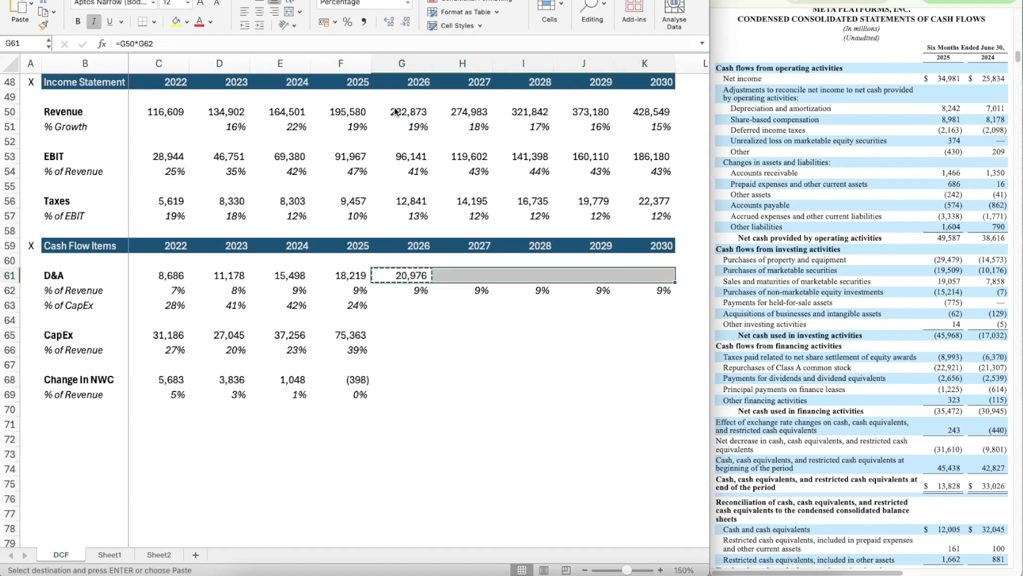
pyautogui.press('super+v')
# Step: Copy the D&A % of CapEx formula from F63 across 2026 to 2030, through K63
pyautogui.press('Down')
pyautogui.press('Down')
pyautogui.press('Left')
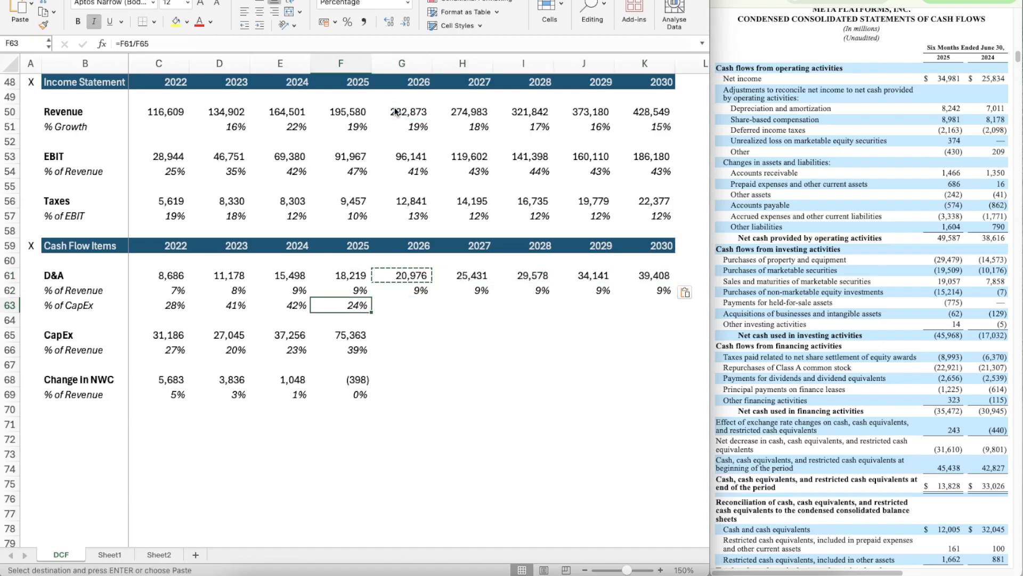
pyautogui.press('super+c')
pyautogui.press('Right')
pyautogui.hotkey('shift', 'Right')
pyautogui.hotkey('shift', 'Right')
pyautogui.hotkey('shift', 'Right')
pyautogui.hotkey('shift', 'Right')
pyautogui.press('super+v')
# Step: Copy the three-year average formula from G62 into the 2026 CapEx % of revenue in G66
pyautogui.press('Down')
pyautogui.press('Down')
pyautogui.press('Left')
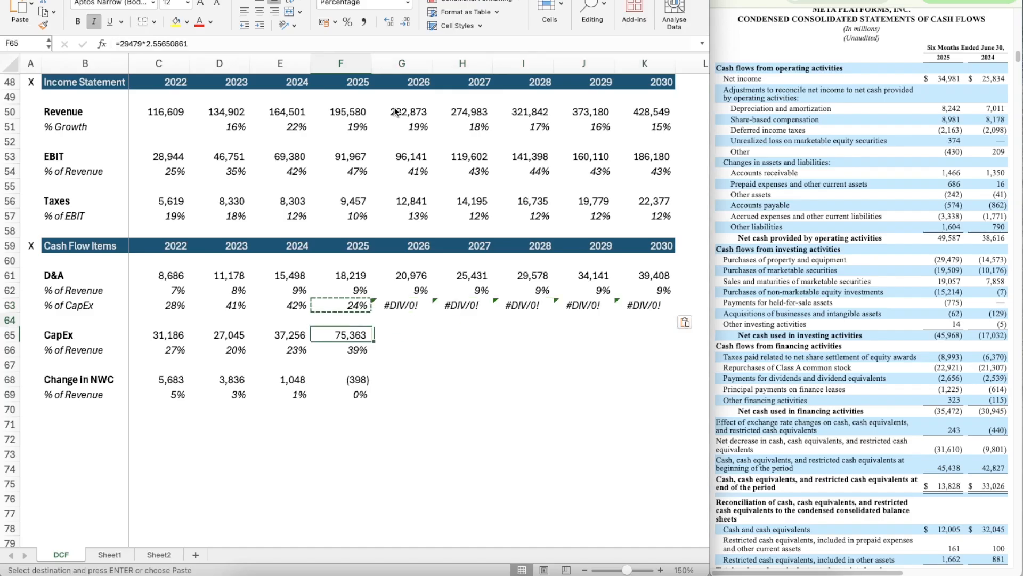
pyautogui.press('Down')
pyautogui.press('Right')
pyautogui.press('Up')
pyautogui.press('Up')
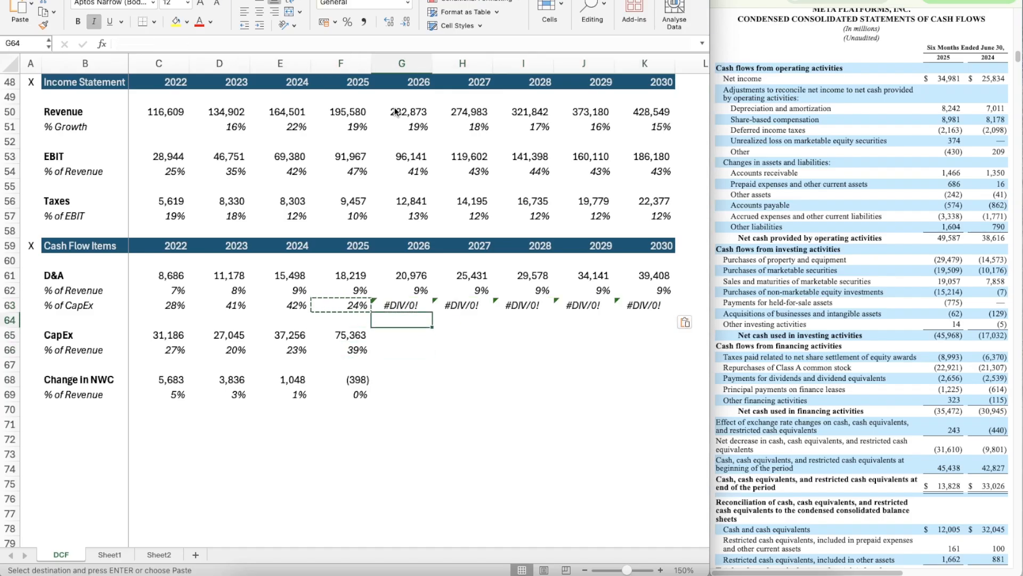
pyautogui.press('Up')
pyautogui.press('Up')
pyautogui.press('super+c')
pyautogui.press('Down')
pyautogui.press('Down')
pyautogui.press('Down')
pyautogui.press('Down')
pyautogui.press('super+v')
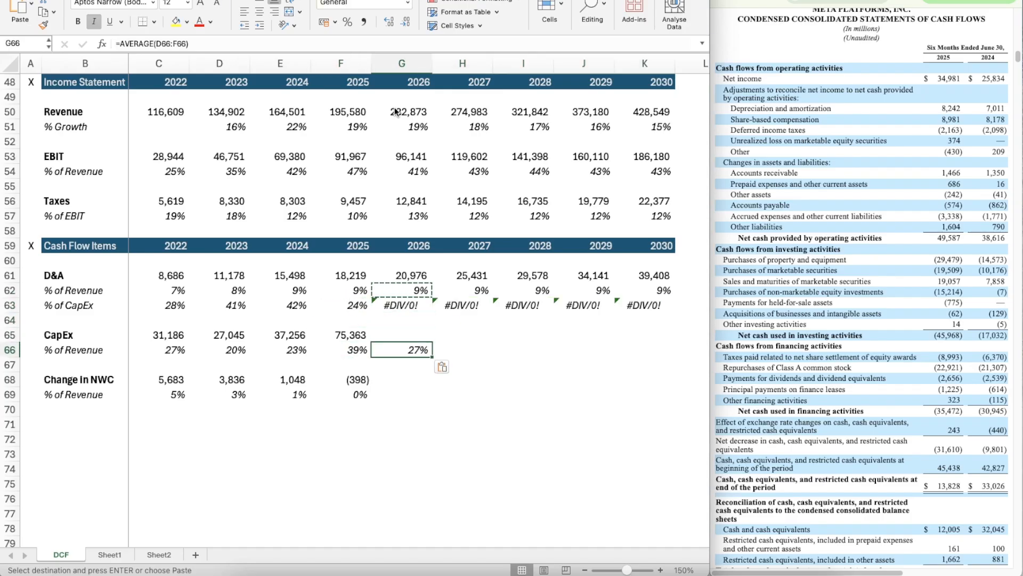
# Step: Copy the CapEx % of revenue average from G66 across 2027 to 2030, through K66
pyautogui.press('super+c')
pyautogui.hotkey('shift', 'Right')
pyautogui.hotkey('shift', 'Right')
pyautogui.hotkey('shift', 'Right')
pyautogui.hotkey('shift', 'Right')
pyautogui.press('super+v')
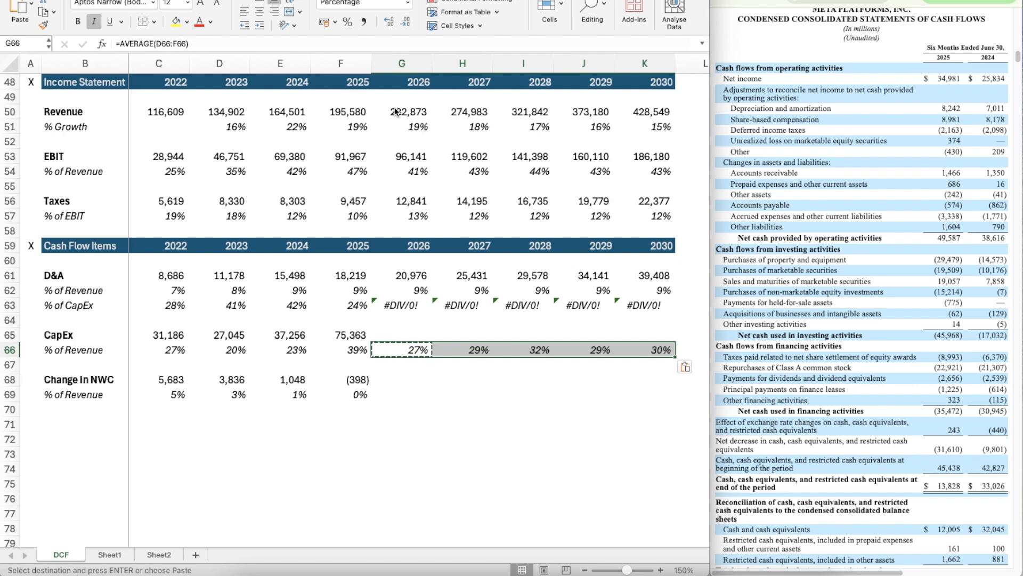
# Step: Calculate the 2026 CapEx in G65 from revenue and its percentage with =G50*G66
pyautogui.press('Left')
pyautogui.press('Up')
pyautogui.press('Right')
pyautogui.write('=')
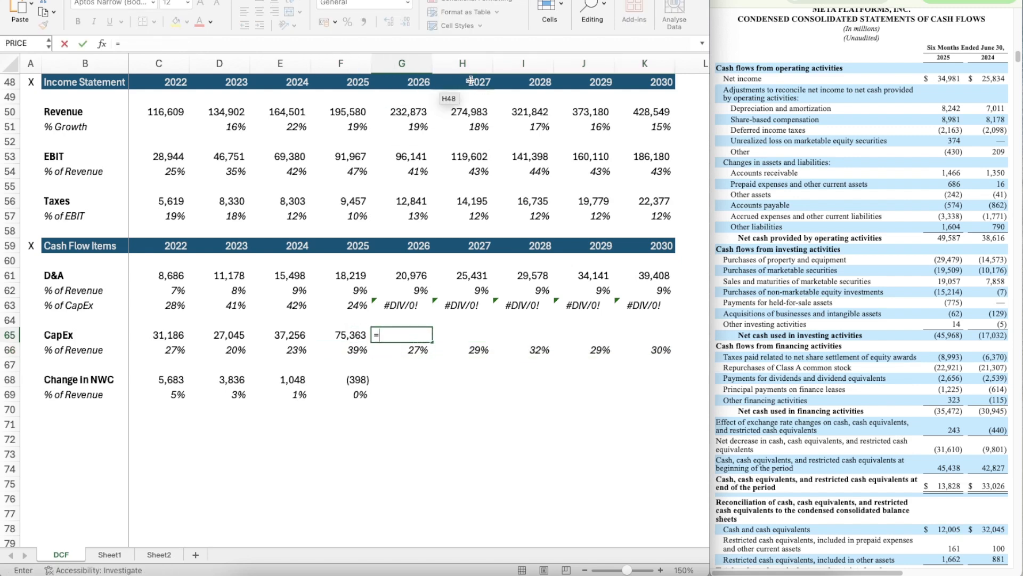
pyautogui.click(415, 111)
pyautogui.write('*')
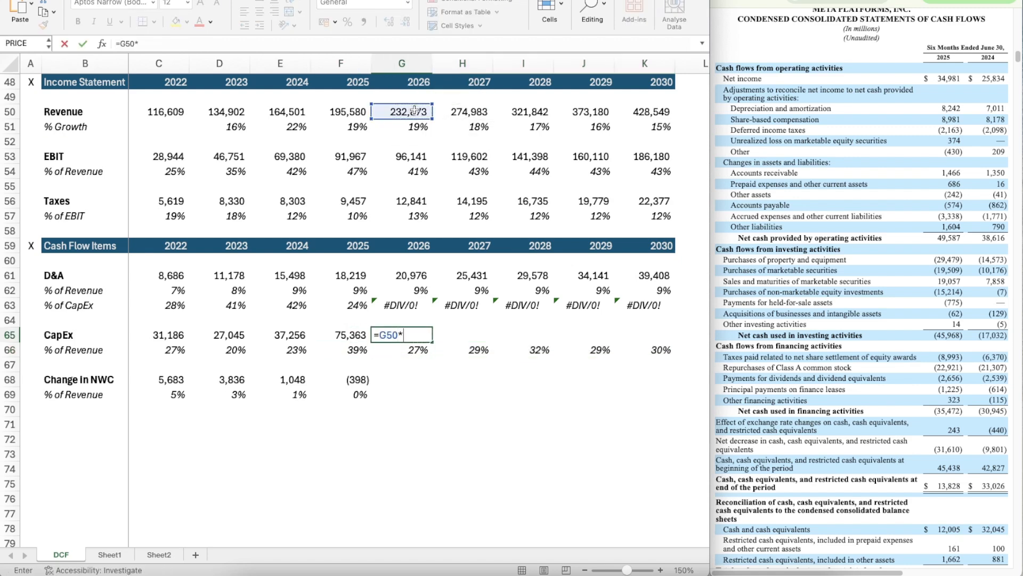
pyautogui.press('Down')
pyautogui.press('Return')
# Step: Apply the number format of the 2025 CapEx in F65 to the 2026 CapEx in G65
pyautogui.press('Up')
pyautogui.press('Left')
pyautogui.press('super+shift+c')
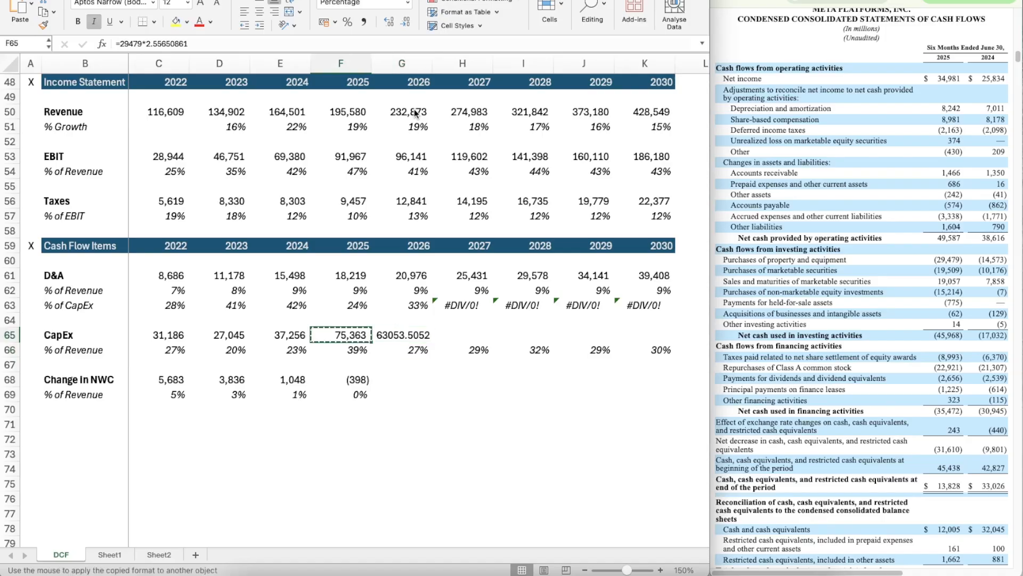
pyautogui.press('Right')
pyautogui.press('super+shift+v')
# Step: Copy the CapEx formula from G65 across 2027 to 2030, through K65
pyautogui.press('super+c')
pyautogui.hotkey('shift', 'Right')
pyautogui.hotkey('shift', 'Right')
pyautogui.hotkey('shift', 'Right')
pyautogui.hotkey('shift', 'Right')
pyautogui.press('super+v')
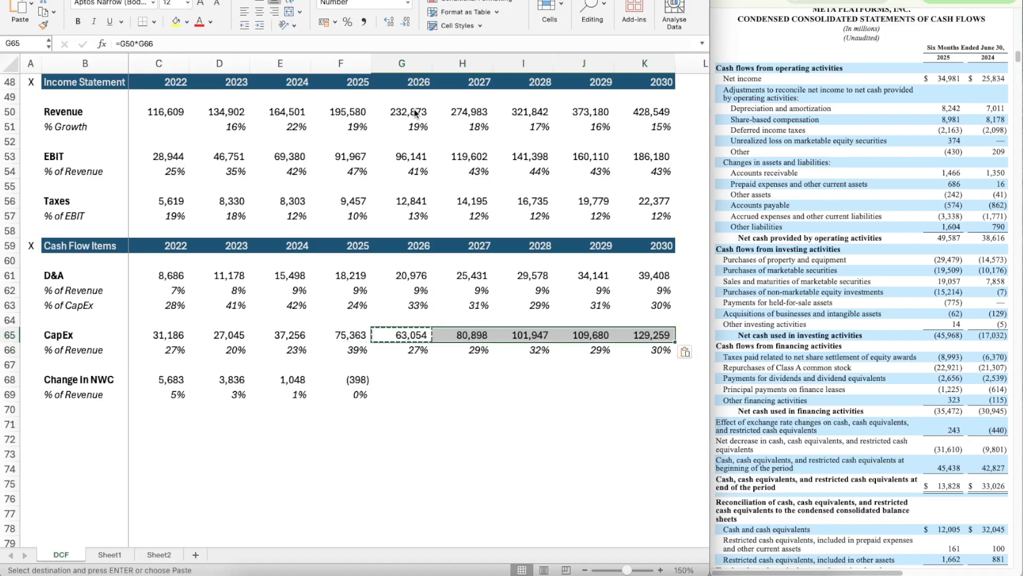
pyautogui.press('Escape')
# Step: Select the projected 2026 to 2030 CapEx values in G65:K65 to review them
pyautogui.press('Down')
pyautogui.press('Down')
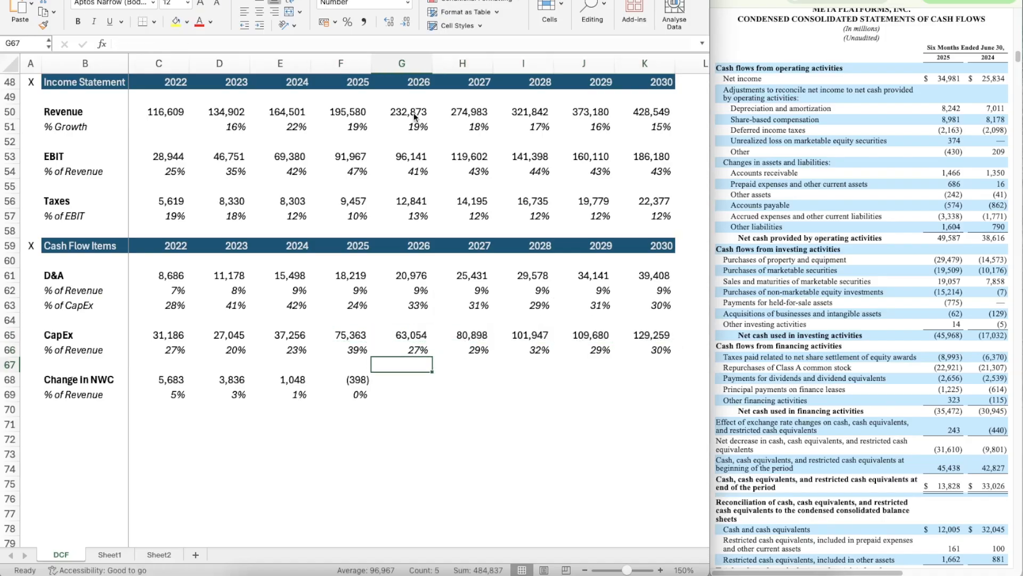
pyautogui.press('Up')
pyautogui.press('Up')
pyautogui.hotkey('shift', 'Right')
pyautogui.hotkey('shift', 'Right')
pyautogui.hotkey('shift', 'Right')
pyautogui.hotkey('shift', 'Right')
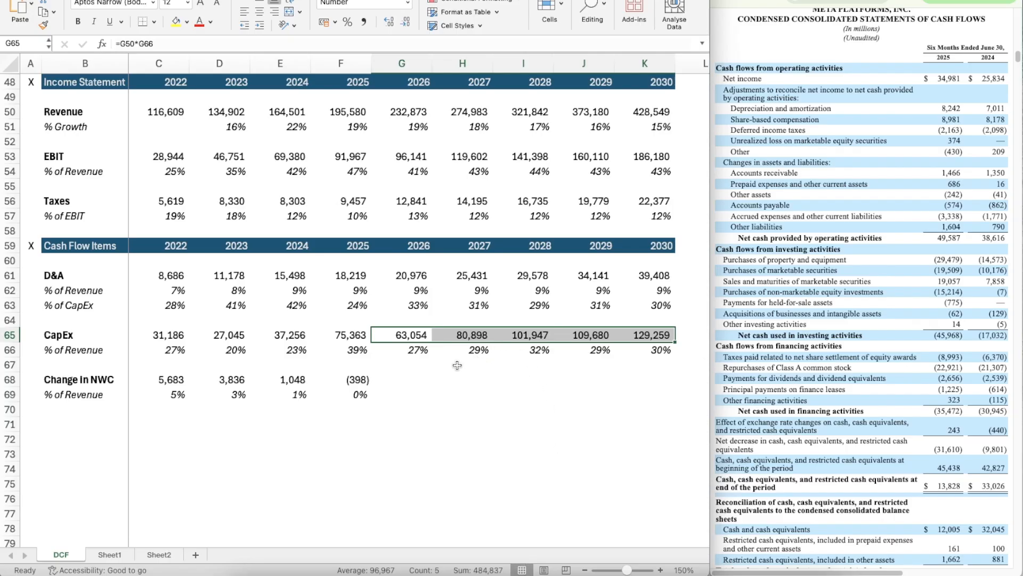
# Step: Calculate the 2026 change in NWC percentage of revenue in G69 with =AVERAGE(D69:F69)
pyautogui.scroll(-3, 438, 393)
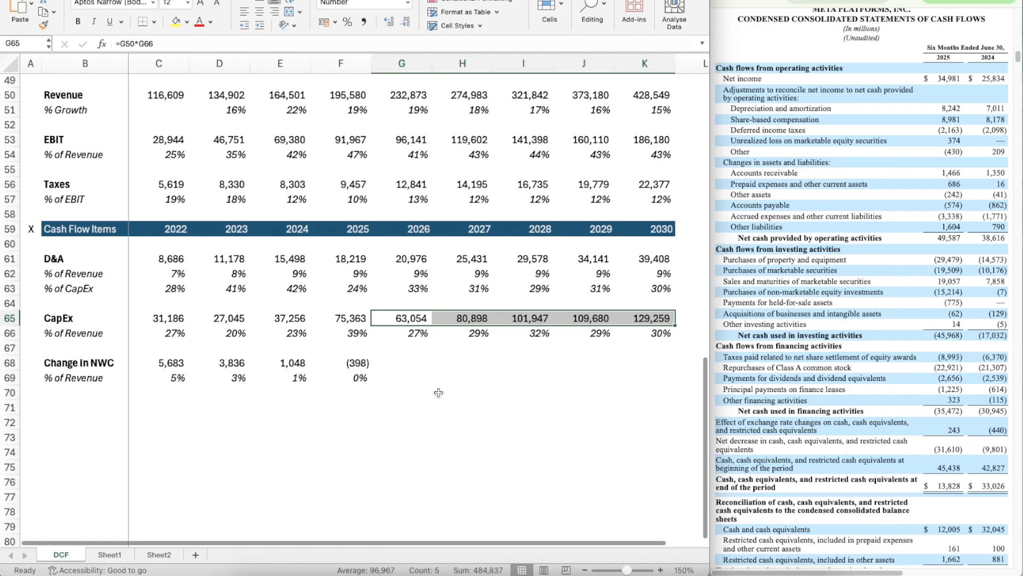
pyautogui.scroll(-3, 438, 393)
pyautogui.click(419, 302)
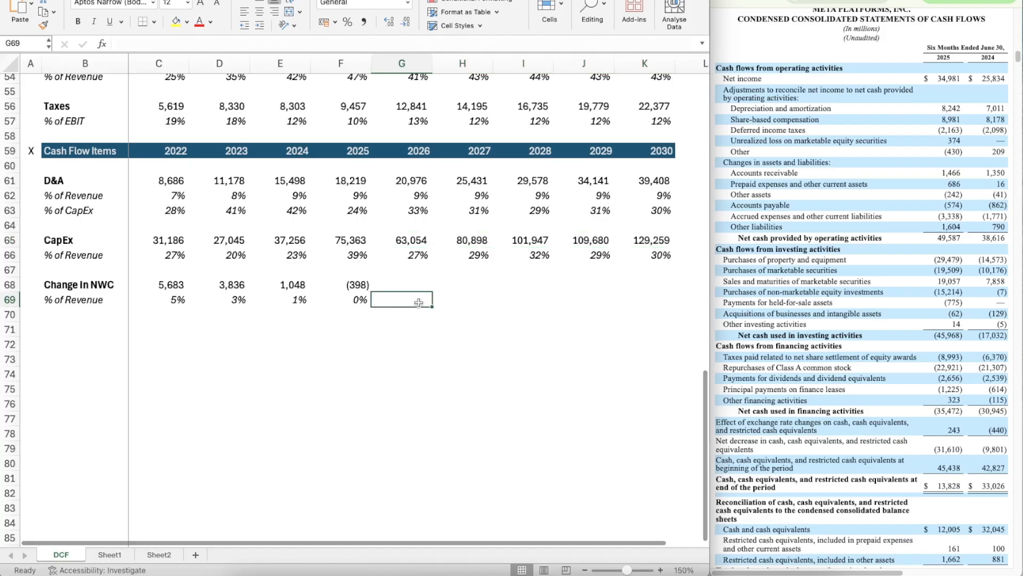
pyautogui.write('=aver')
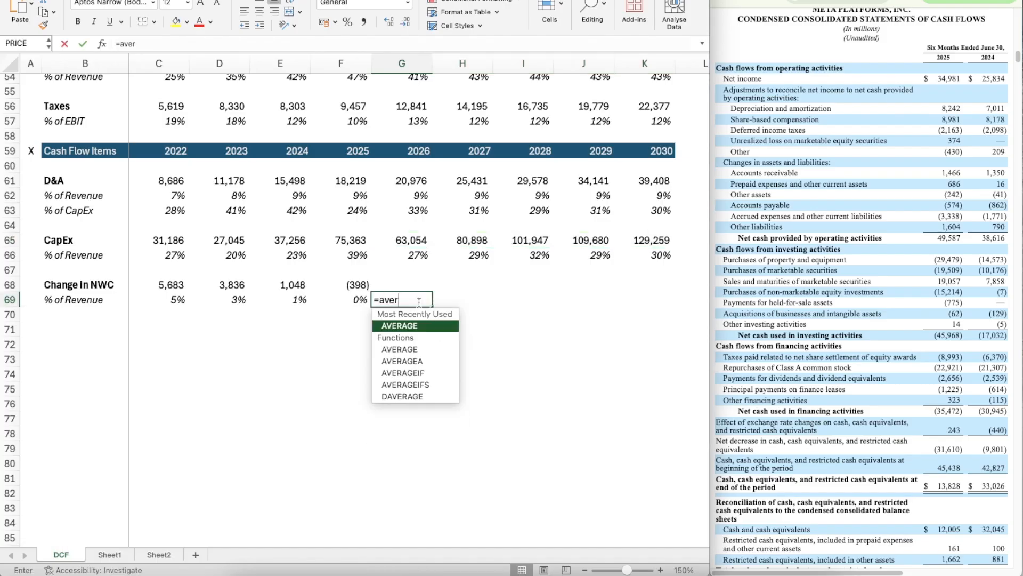
pyautogui.press('Tab')
pyautogui.press('Left')
pyautogui.hotkey('shift', 'Left')
pyautogui.hotkey('shift', 'Left')
pyautogui.hotkey('ctrl', 'Return')
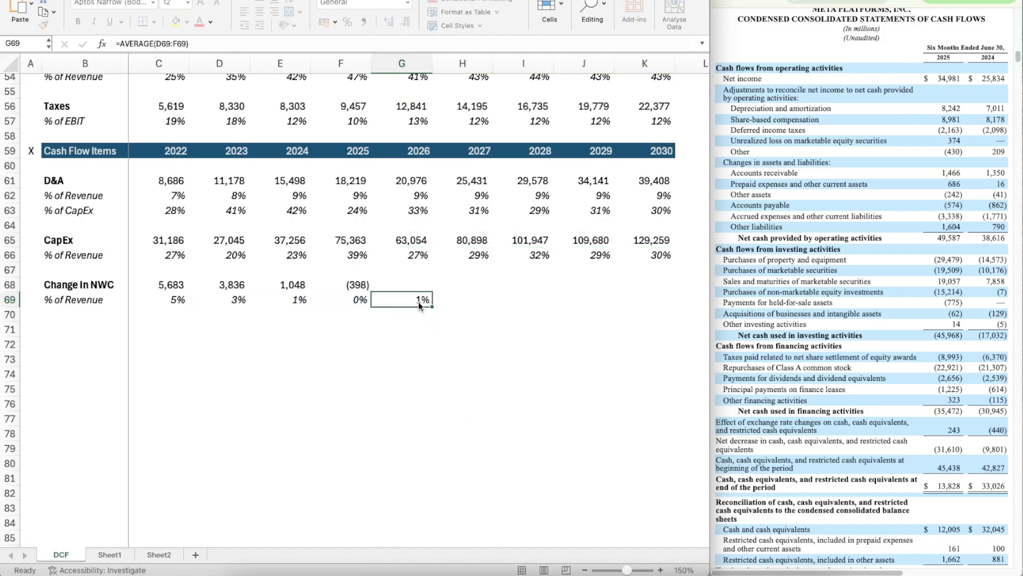
# Step: Copy the averaging formula from G69 across 2027 to 2030, through K69
pyautogui.hotkey('ctrl', 'c')
pyautogui.hotkey('shift', 'Right')
pyautogui.hotkey('shift', 'Right')
pyautogui.hotkey('shift', 'Right')
pyautogui.hotkey('shift', 'Right')
pyautogui.hotkey('ctrl', 'v')
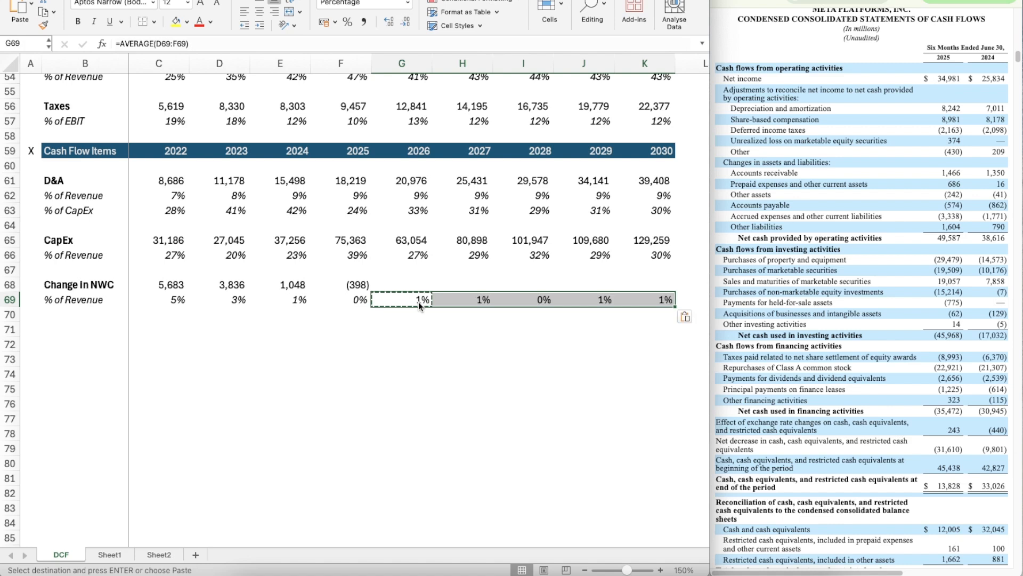
# Step: Calculate the 2026 change in NWC in G68 from revenue and its percentage with =G50*G69
pyautogui.press('Up')
pyautogui.write('=')
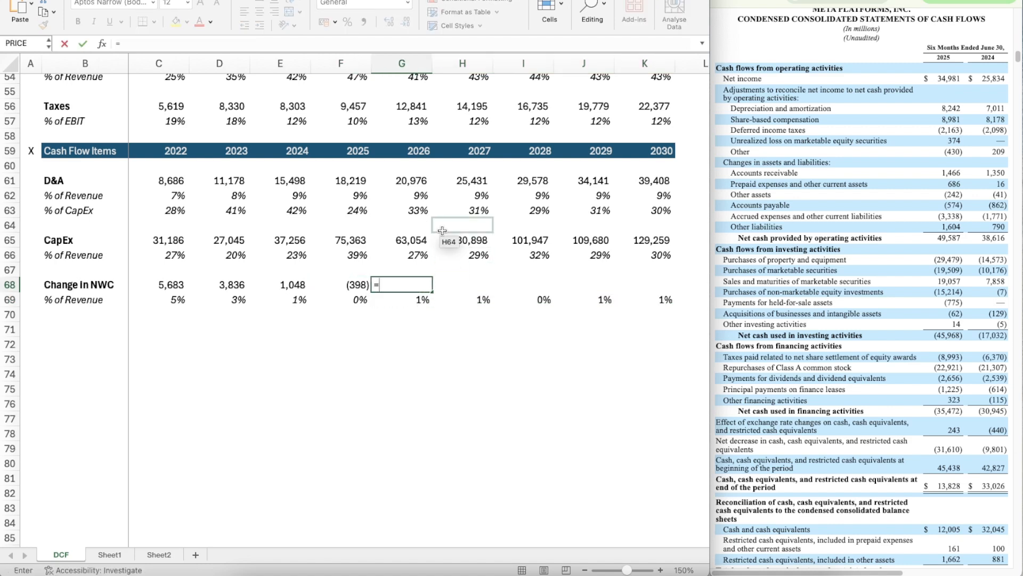
pyautogui.scroll(3, 410, 213)
pyautogui.click(401, 109)
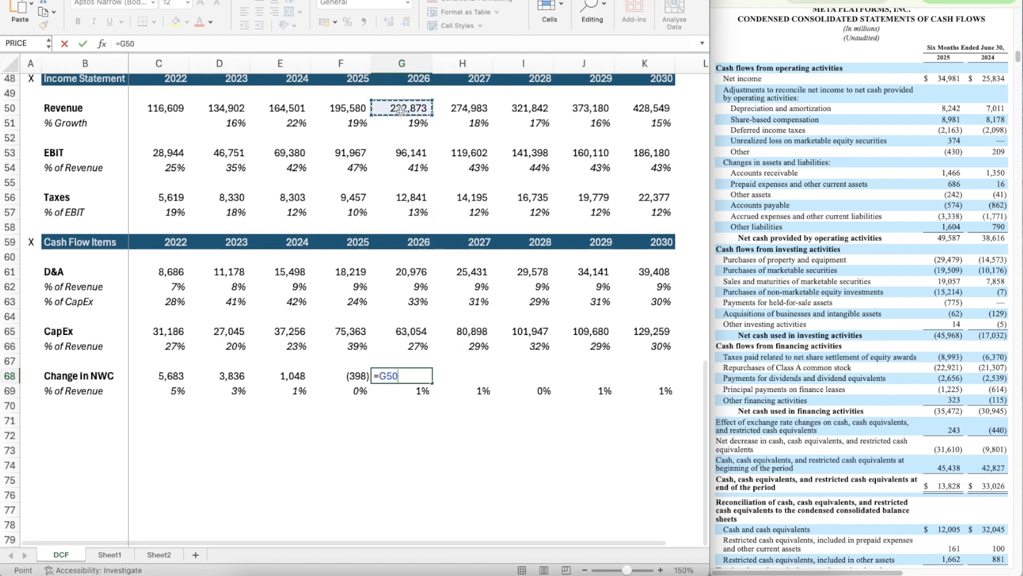
pyautogui.write('*')
pyautogui.press('Down')
pyautogui.press('Return')
# Step: Apply the number format of the 2025 change in NWC in F68 to G68
pyautogui.press('Up')
pyautogui.press('Left')
pyautogui.press('super+shift+c')
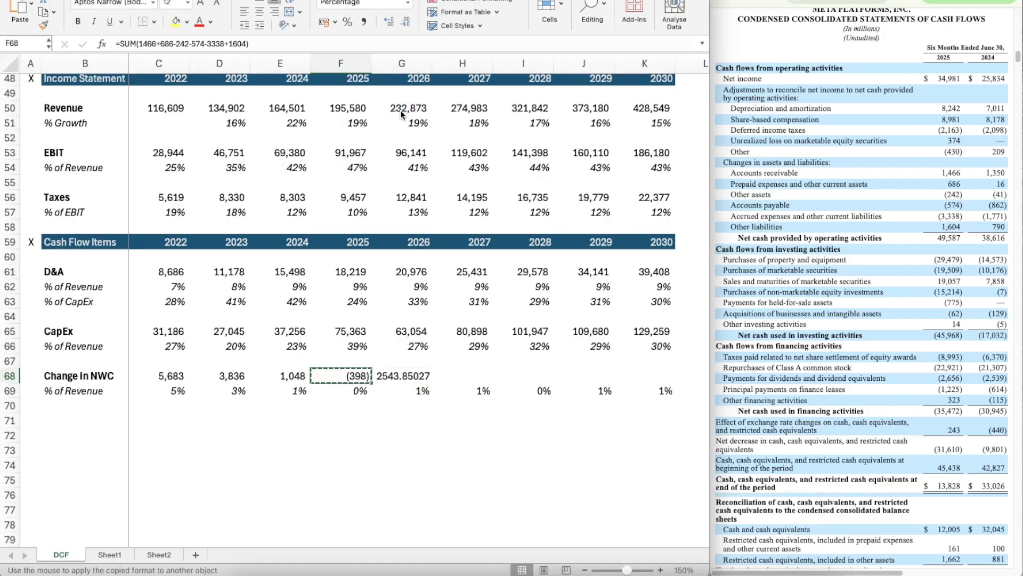
pyautogui.press('Right')
pyautogui.press('super+shift+v')
# Step: Copy the change in NWC formula from G68 across 2027 to 2030, through K68
pyautogui.press('super+c')
pyautogui.hotkey('shift', 'Right')
pyautogui.hotkey('shift', 'Right')
pyautogui.hotkey('shift', 'Right')
pyautogui.hotkey('shift', 'Right')
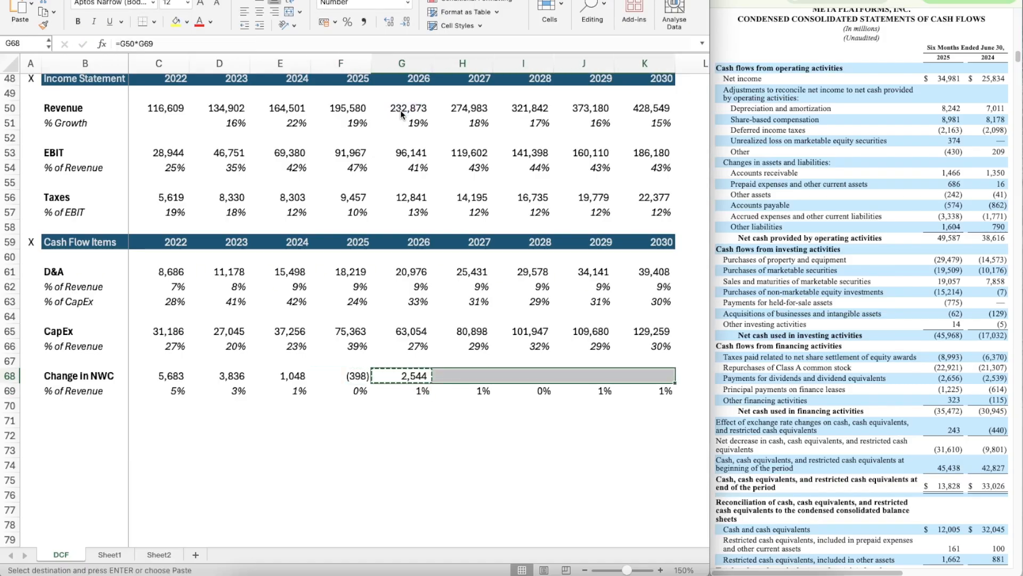
pyautogui.press('super+v')
pyautogui.press('Escape')
pyautogui.press('Down')
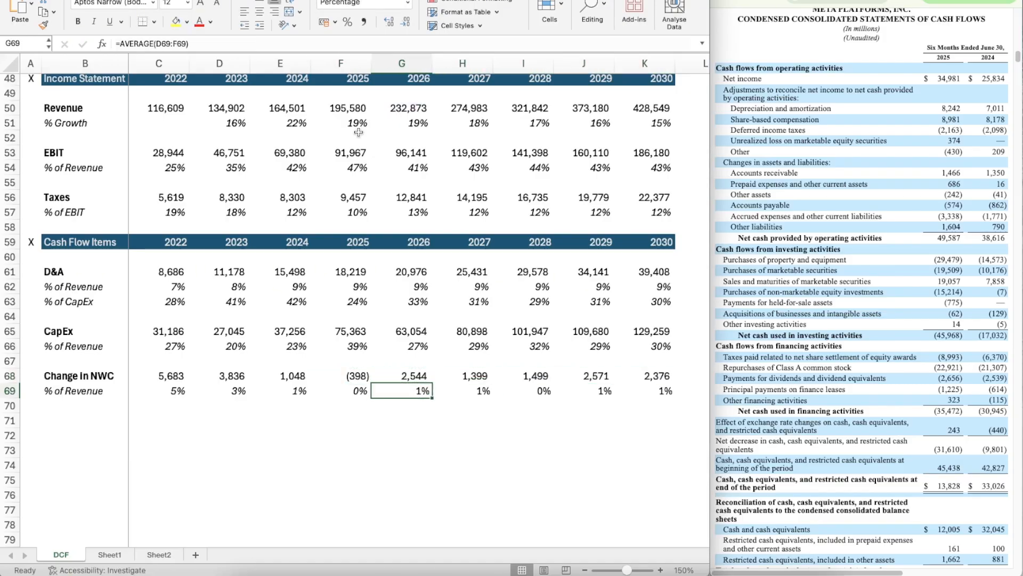
# Step: Copy the Cash Flow Items header row 59 to row 71 for a new section
pyautogui.scroll(5, 379, 273)
pyautogui.scroll(3, 379, 273)
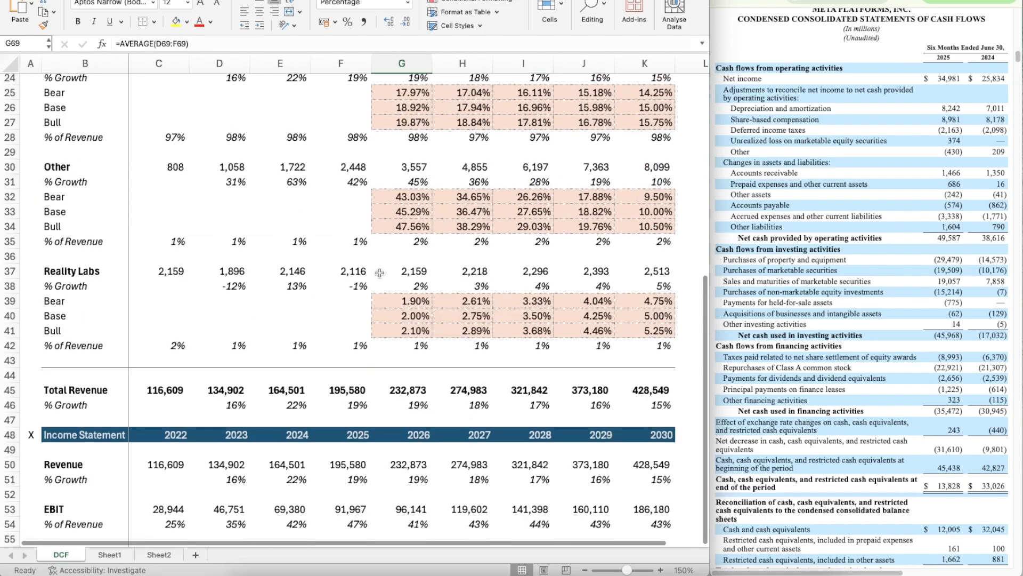
pyautogui.scroll(-12, 380, 273)
pyautogui.scroll(2, 380, 273)
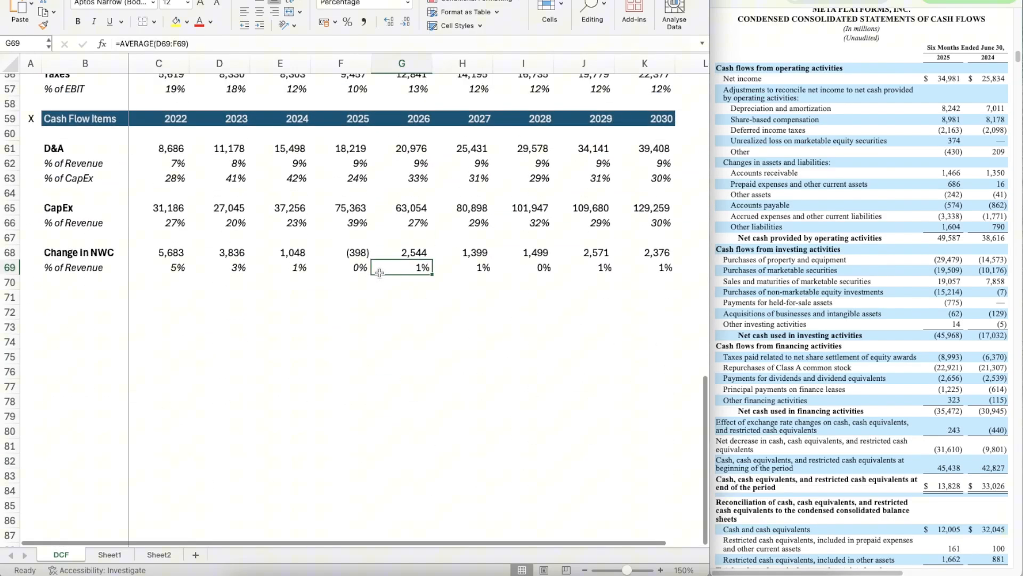
pyautogui.click(14, 121)
pyautogui.press('super+c')
pyautogui.press('Down')
pyautogui.press('Down')
pyautogui.press('Down')
pyautogui.press('Down')
pyautogui.press('Down')
pyautogui.press('Down')
pyautogui.press('Down')
pyautogui.press('Down')
pyautogui.press('Down')
pyautogui.press('Down')
pyautogui.press('Down')
pyautogui.press('Down')
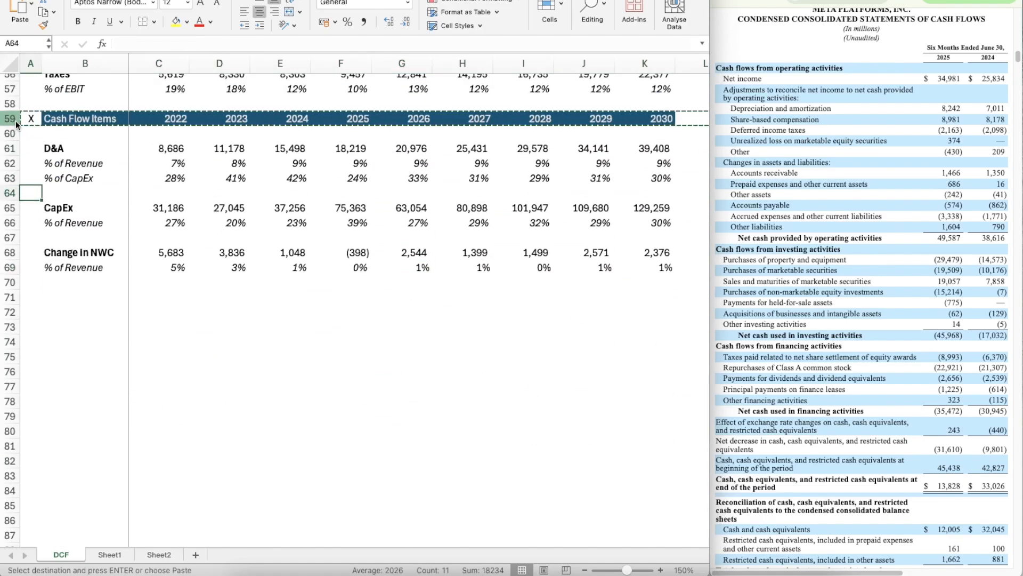
pyautogui.press('super+v')
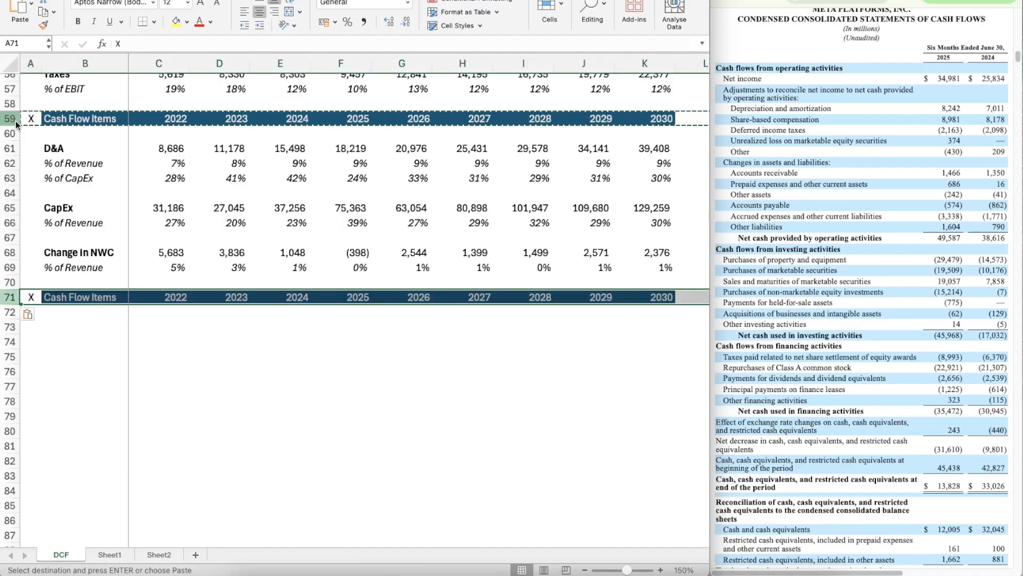
# Step: Rename the copied section header in B71 as DCF
pyautogui.press('Right')
pyautogui.write('DCF')
pyautogui.press('Return')
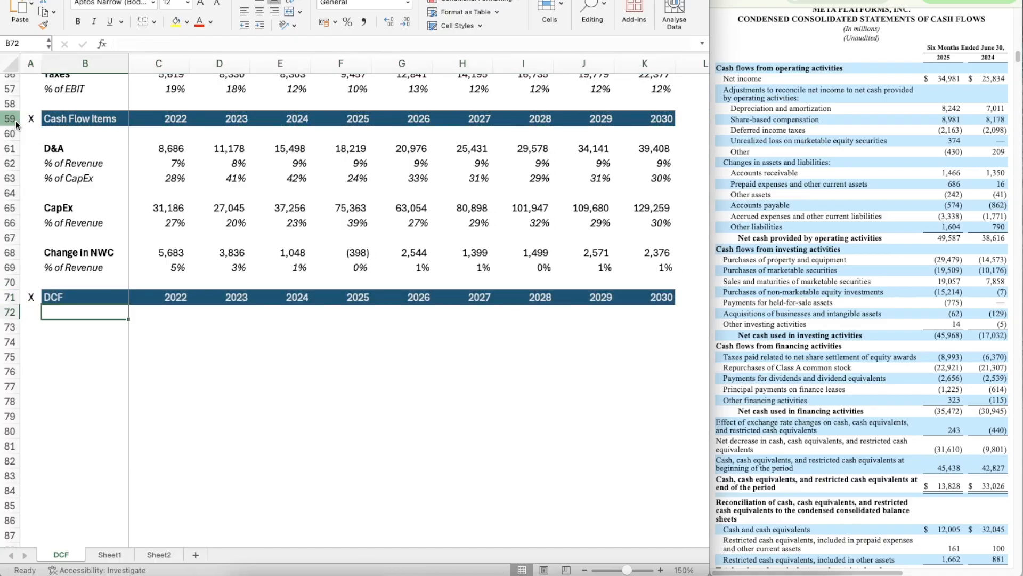
# Step: Add a bold Revenue label in B73 under the DCF header
pyautogui.press('Down')
pyautogui.write('Revenue')
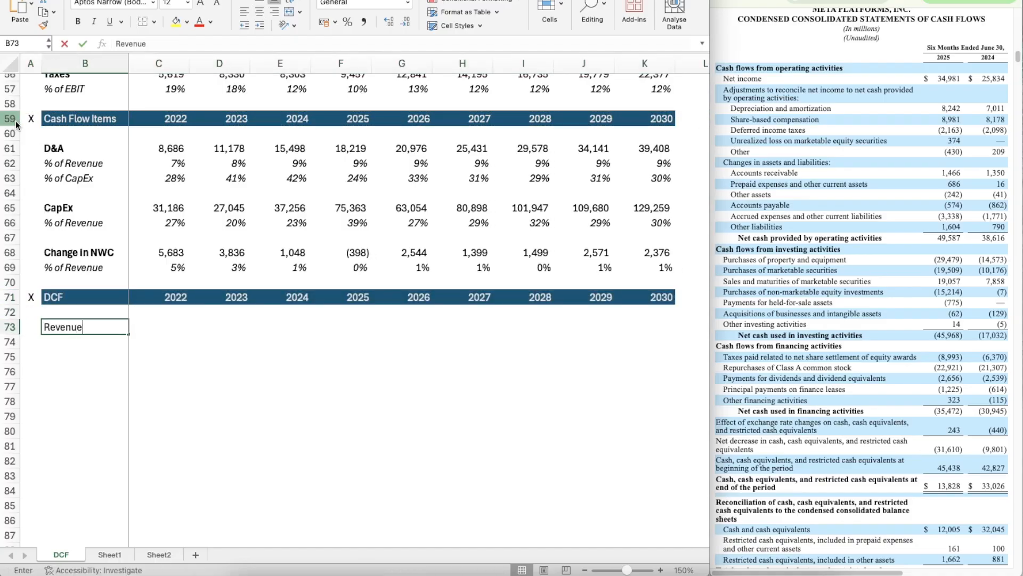
pyautogui.press('Return')
pyautogui.press('Up')
pyautogui.press('super+b')
# Step: Link the 2022 revenue in C73 to the income statement with =C50
pyautogui.press('Right')
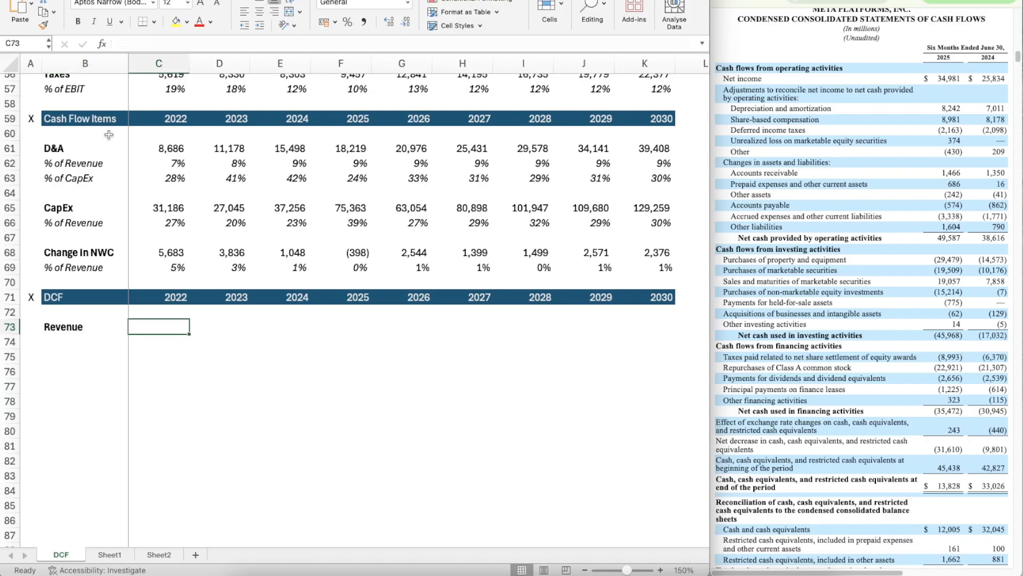
pyautogui.scroll(2, 180, 230)
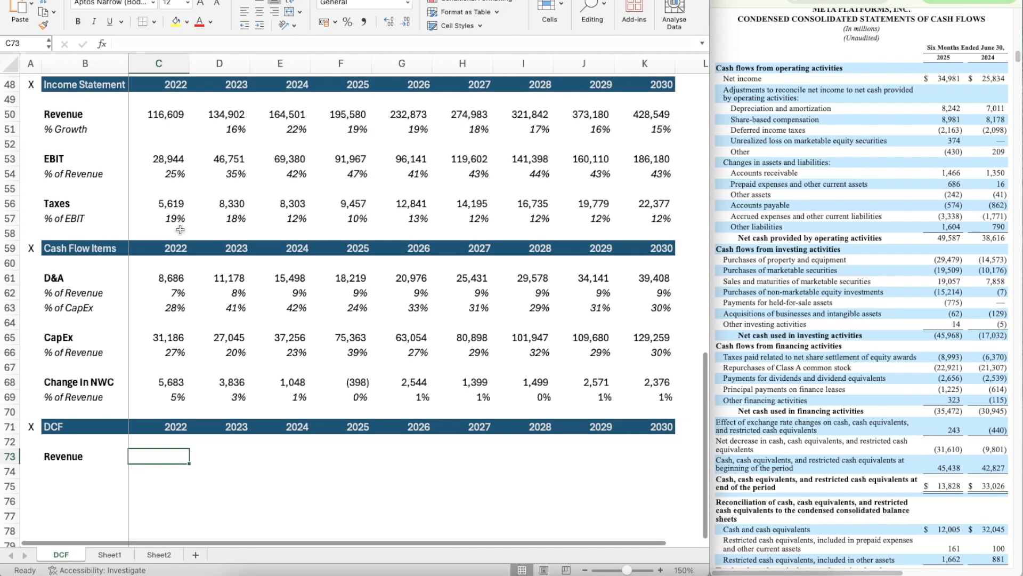
pyautogui.write('=')
pyautogui.click(158, 114)
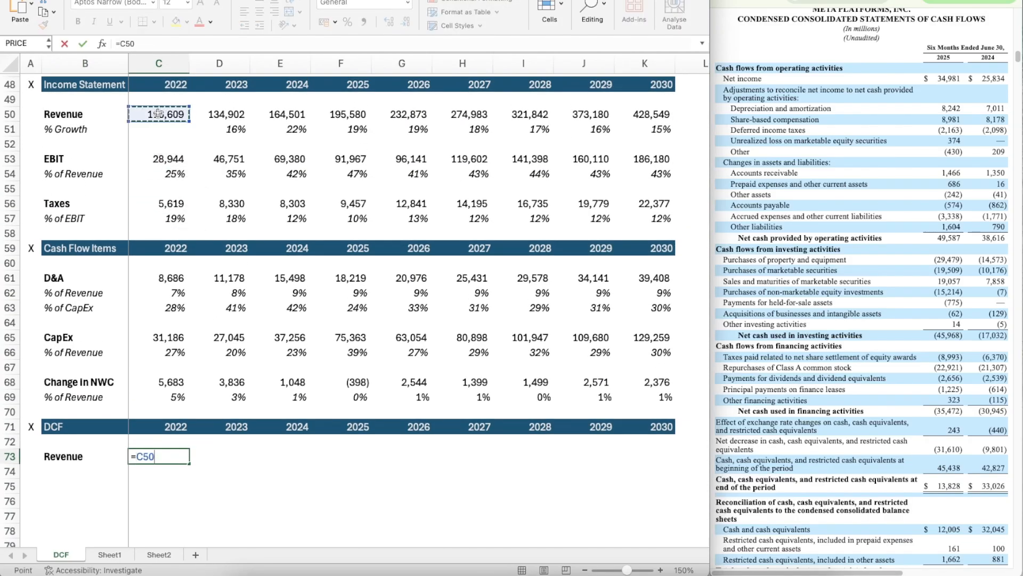
pyautogui.press('Return')
# Step: Copy the revenue link from C73 across 2023 to 2030, through K73
pyautogui.press('Up')
pyautogui.hotkey('ctrl', 'c')
pyautogui.hotkey('shift', 'Right')
pyautogui.hotkey('shift', 'Right')
pyautogui.hotkey('shift', 'Right')
pyautogui.hotkey('shift', 'Right')
pyautogui.hotkey('shift', 'Right')
pyautogui.hotkey('shift', 'Right')
pyautogui.hotkey('shift', 'Right')
pyautogui.hotkey('shift', 'Right')
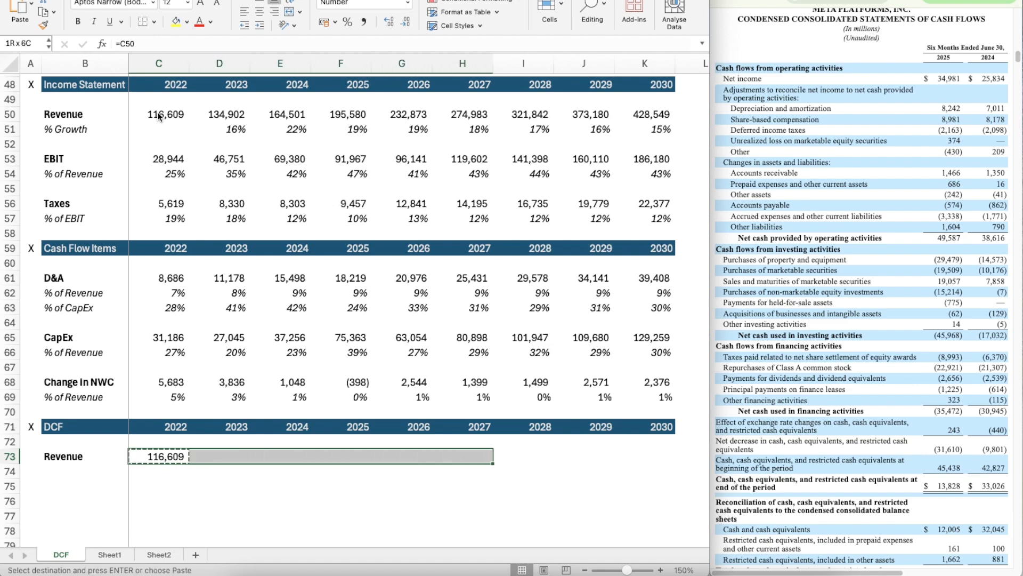
pyautogui.hotkey('ctrl', 'v')
# Step: Add a % Growth label in B74 below Revenue and italicize row 74
pyautogui.press('Down')
pyautogui.press('Down')
pyautogui.press('Left')
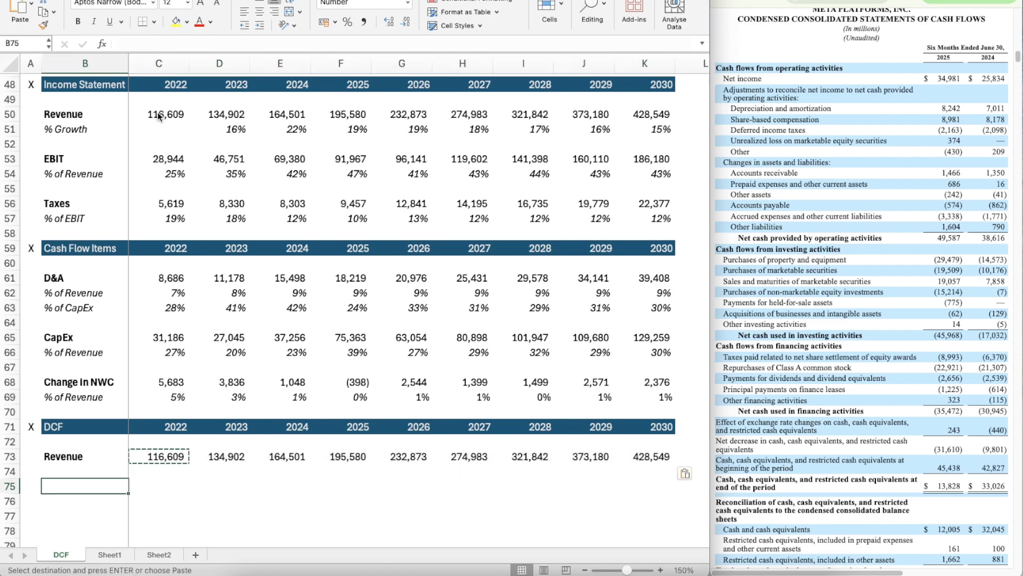
pyautogui.press('Up')
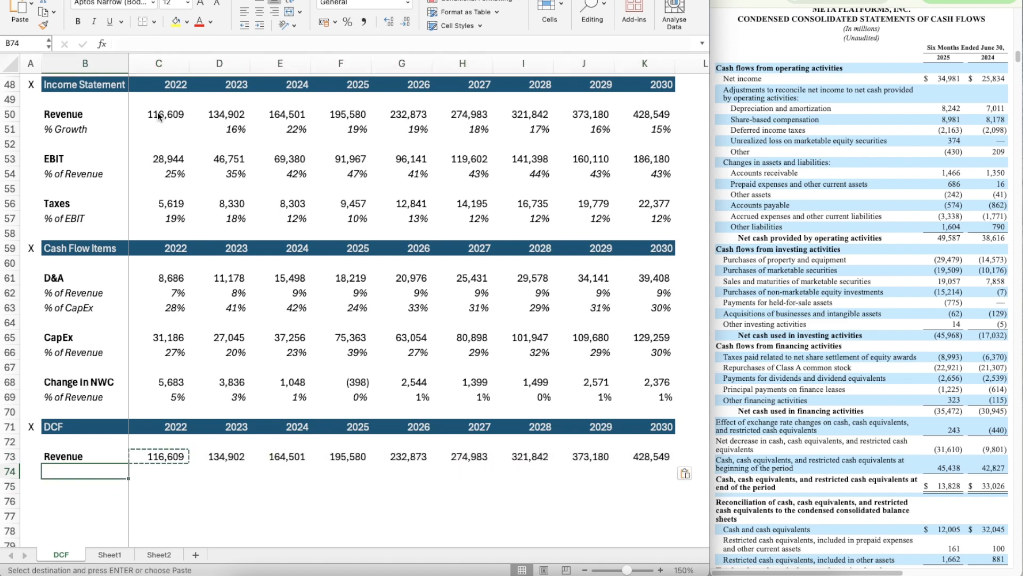
pyautogui.press('Escape')
pyautogui.scroll(-4, 158, 112)
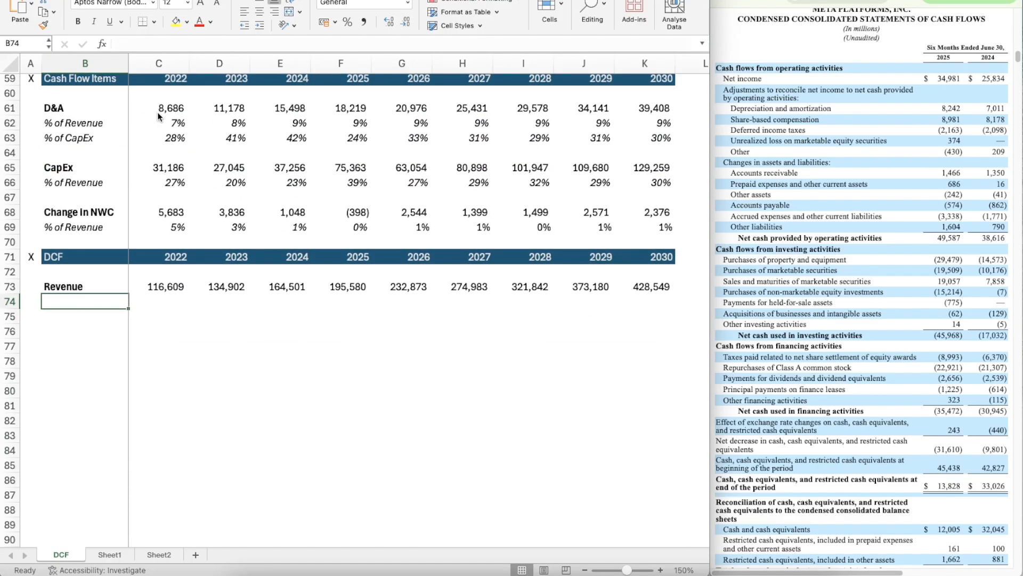
pyautogui.write('% Growth')
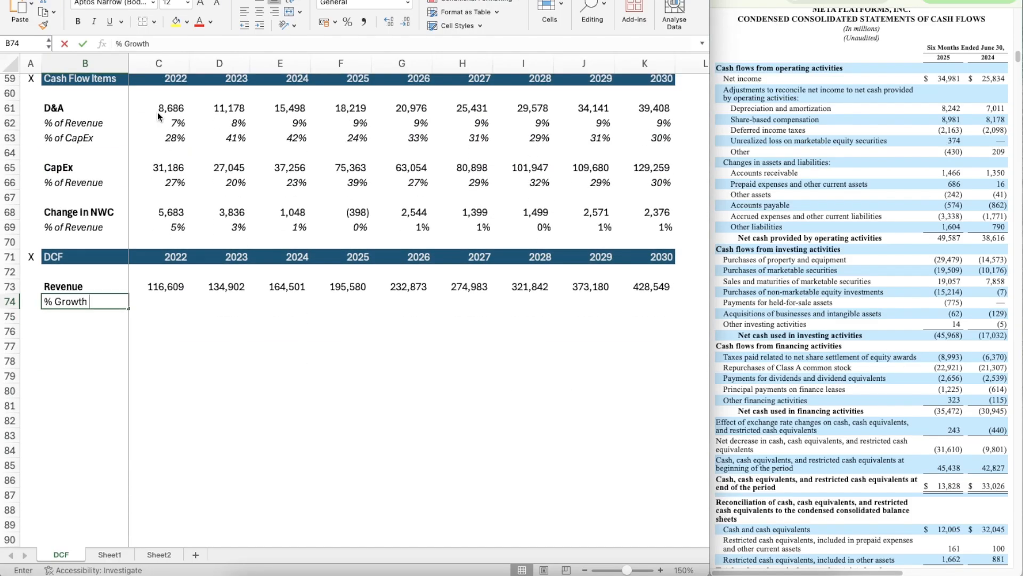
pyautogui.press('Return')
pyautogui.press('Up')
pyautogui.hotkey('shift', 'space')
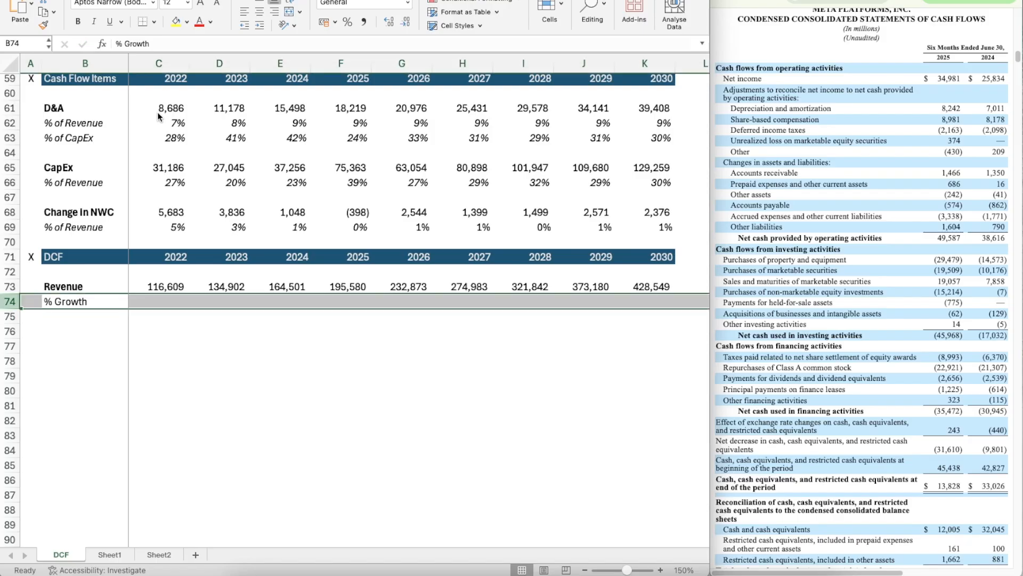
pyautogui.hotkey('ctrl', 'i')
# Step: Calculate the 2023 revenue growth in D74 with =D73/C73-1
pyautogui.press('Right')
pyautogui.press('Right')
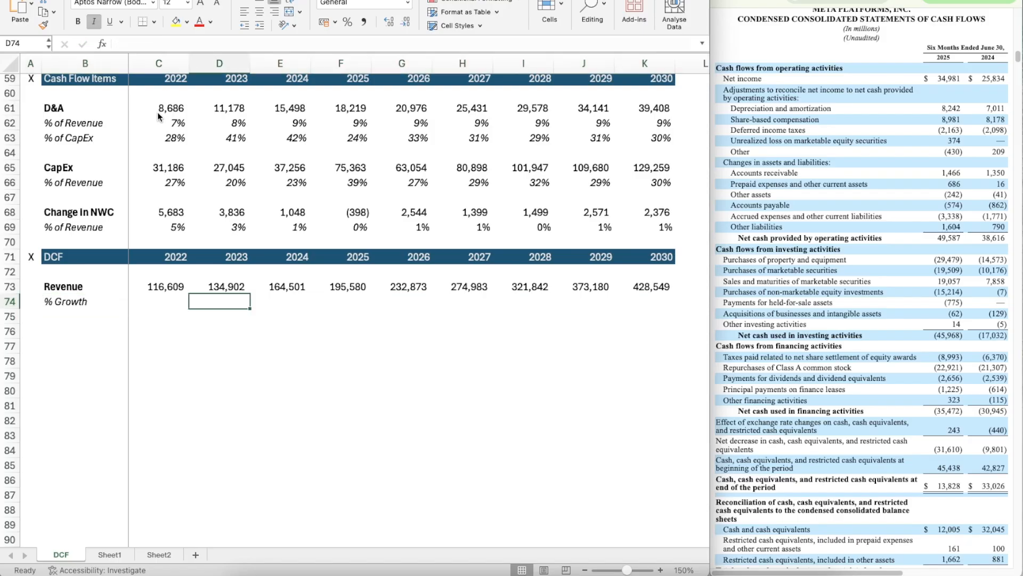
pyautogui.write('=')
pyautogui.press('Up')
pyautogui.write('/')
pyautogui.press('Up')
pyautogui.press('Left')
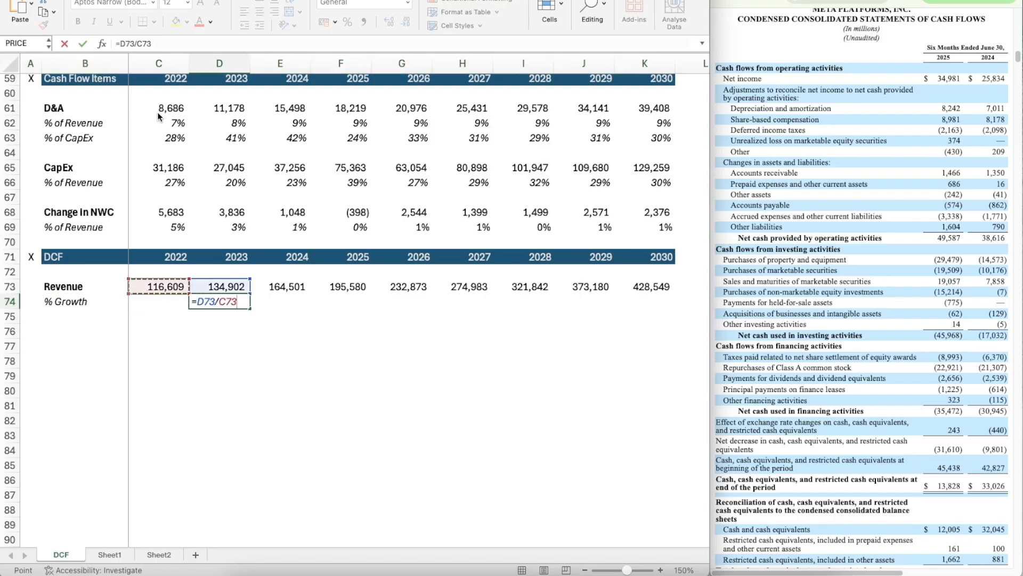
pyautogui.write('-1')
pyautogui.press('Return')
# Step: Format the growth rate in D74 as a percentage and copy it across 2024 to 2030, through K74
pyautogui.press('Up')
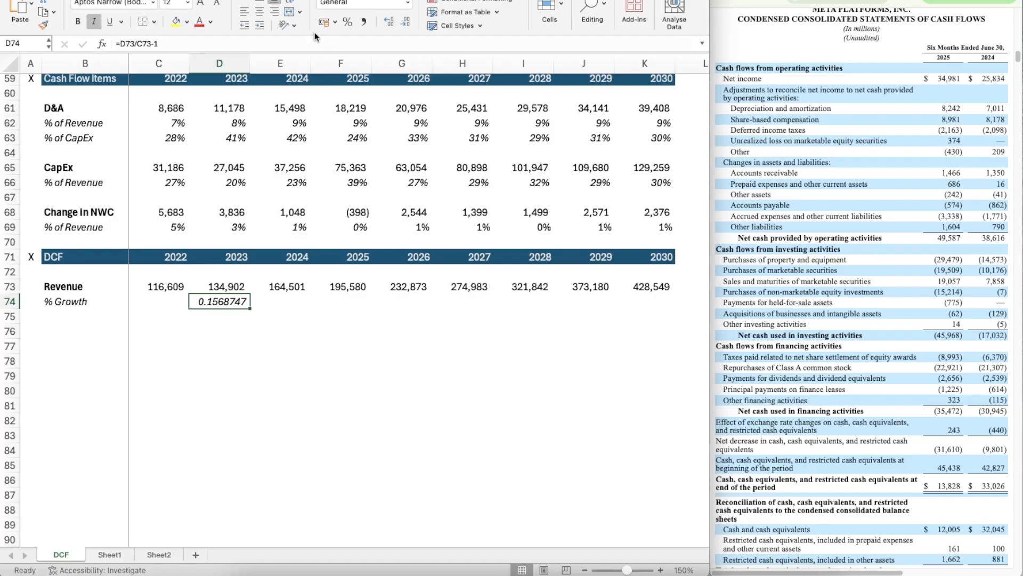
pyautogui.click(348, 22)
pyautogui.hotkey('ctrl', 'c')
pyautogui.hotkey('shift', 'Right')
pyautogui.hotkey('shift', 'Right')
pyautogui.hotkey('shift', 'Right')
pyautogui.hotkey('shift', 'Right')
pyautogui.hotkey('shift', 'Right')
pyautogui.hotkey('shift', 'Right')
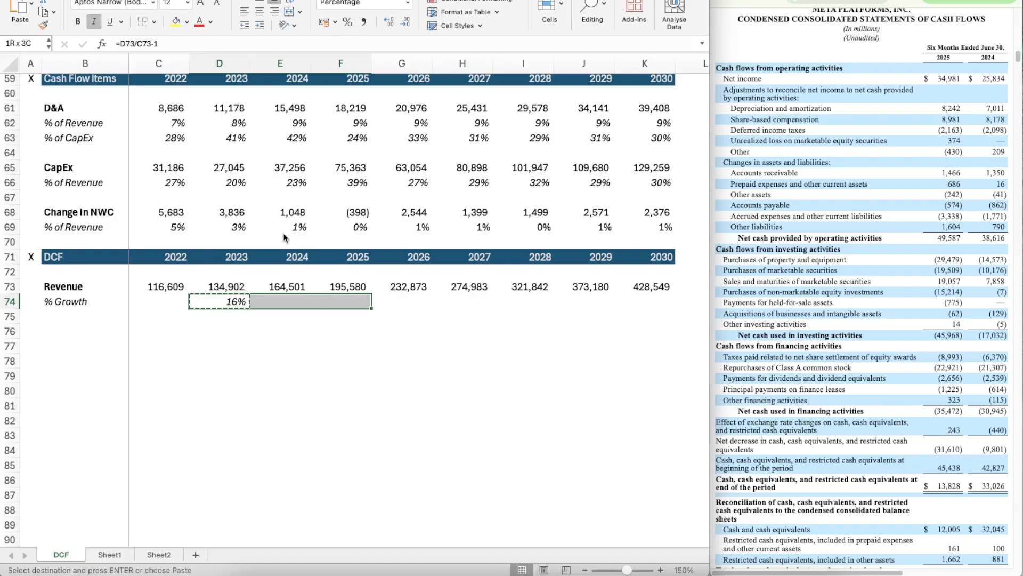
pyautogui.hotkey('shift', 'Right')
pyautogui.hotkey('ctrl', 'v')
# Step: Add a bold EBIT label in B76 of the DCF section
pyautogui.press('Down')
pyautogui.press('Down')
pyautogui.press('Left')
pyautogui.press('Left')
pyautogui.press('Left')
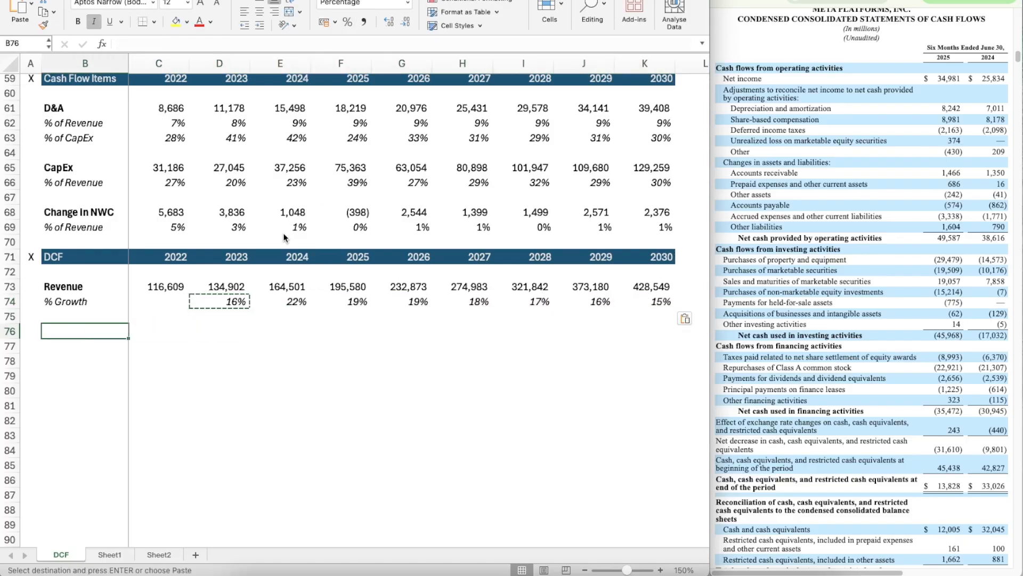
pyautogui.write('EBIT')
pyautogui.press('Return')
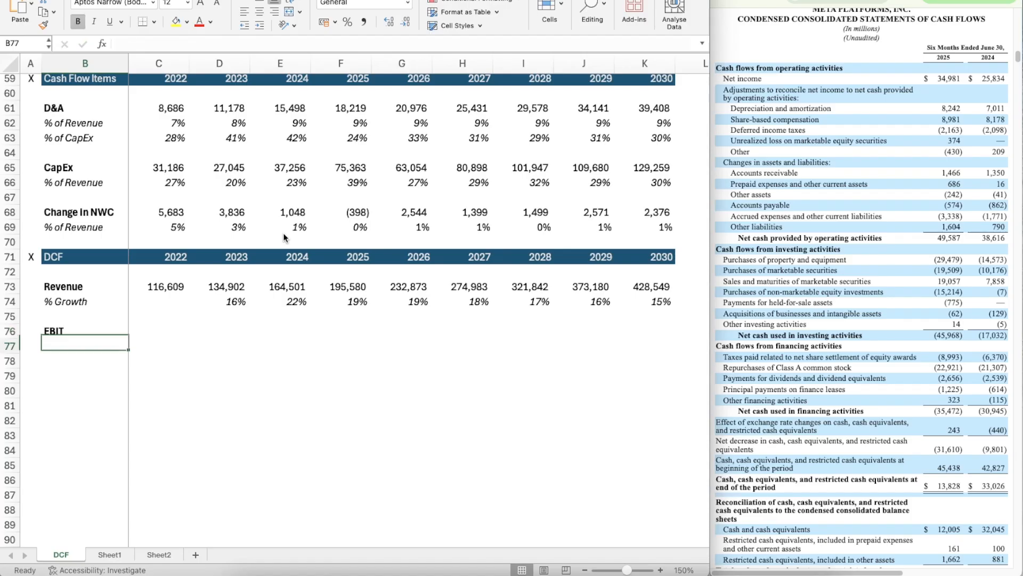
# Step: Add a % of Revenue label in B77 below EBIT and italicize row 77
pyautogui.write('% of Reve')
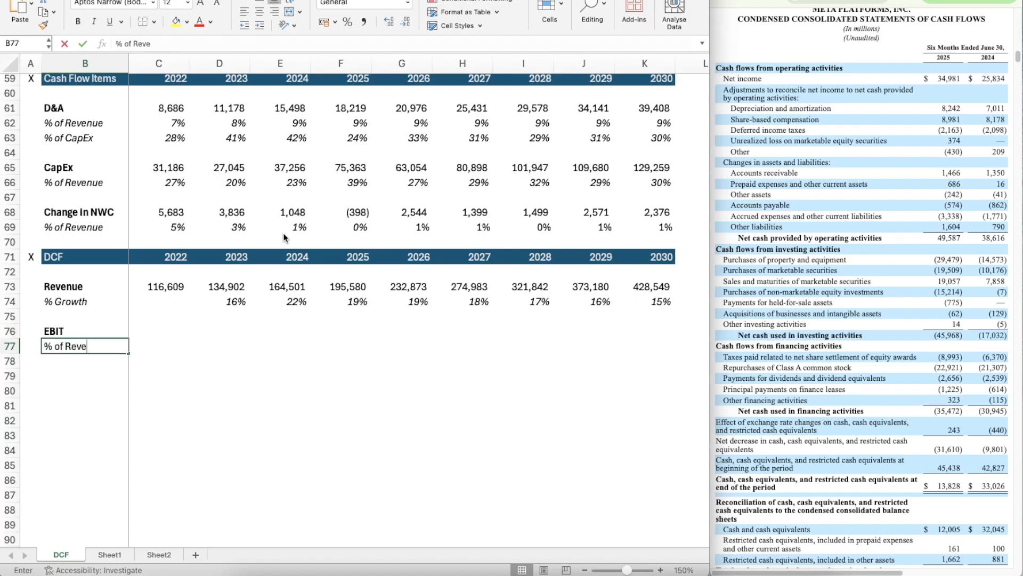
pyautogui.write('nue')
pyautogui.press('Return')
pyautogui.press('Up')
pyautogui.hotkey('shift', 'space')
pyautogui.write('x')
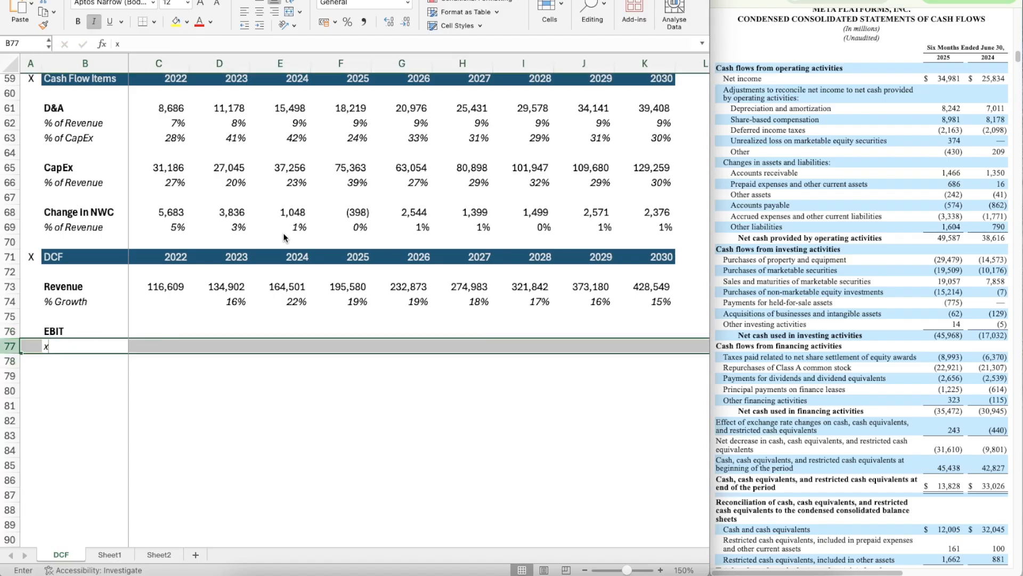
pyautogui.press('Escape')
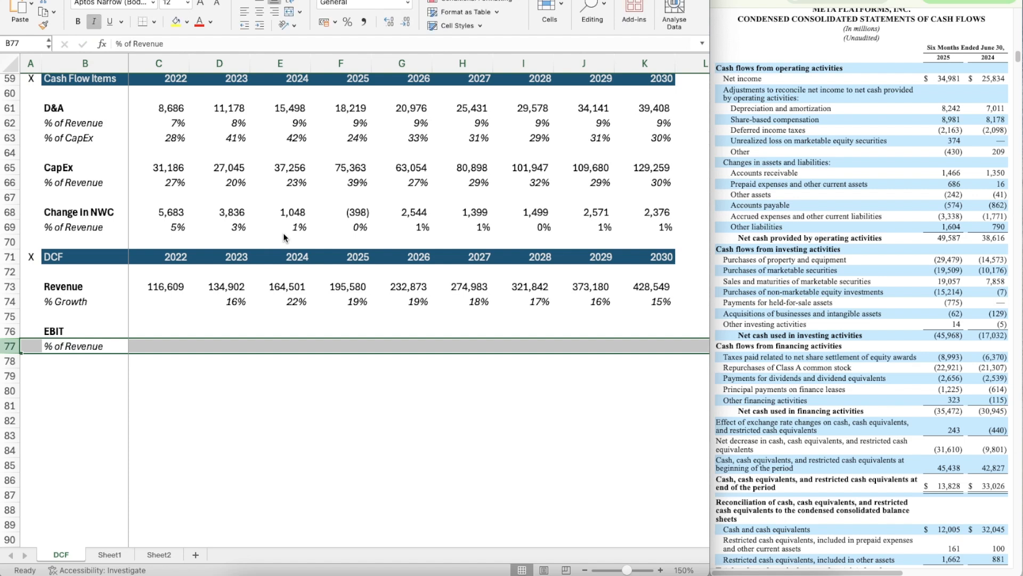
# Step: Link the 2022 EBIT in C76 of the DCF section to the income statement EBIT with =C53
pyautogui.press('Up')
pyautogui.press('Right')
pyautogui.write('=')
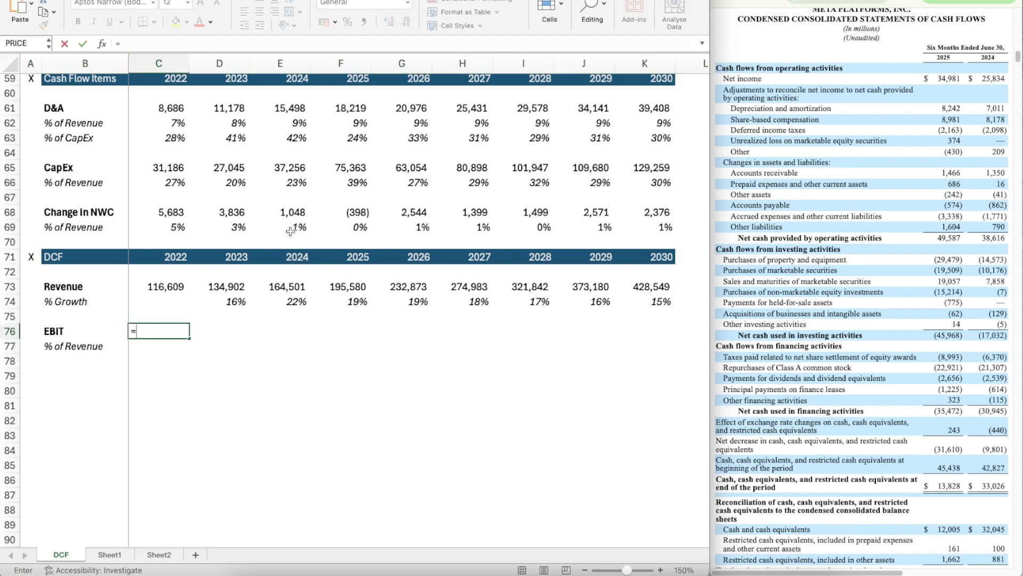
pyautogui.scroll(3, 277, 229)
pyautogui.click(168, 95)
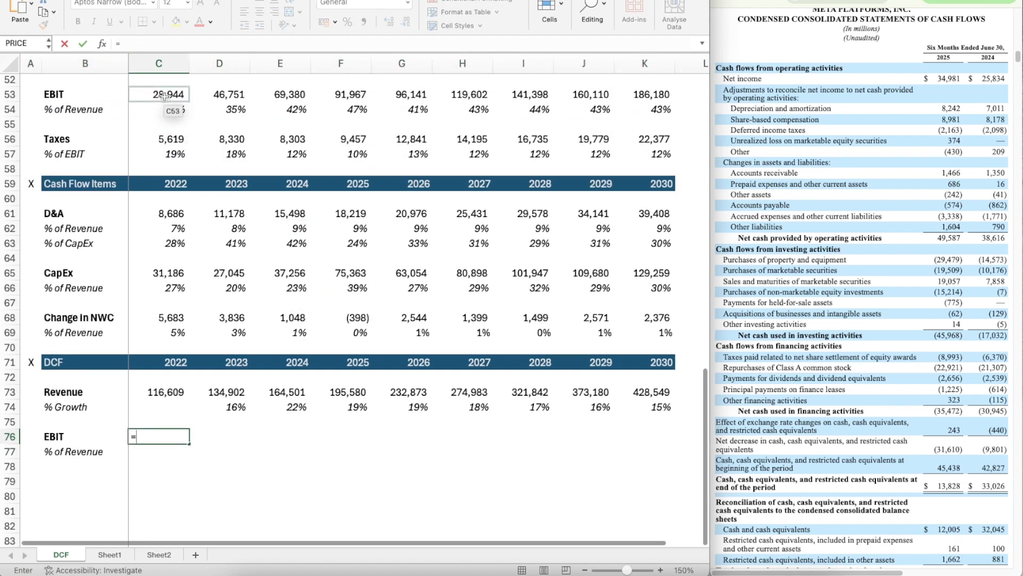
pyautogui.press('Return')
pyautogui.scroll(-1, 265, 362)
pyautogui.scroll(-2, 265, 362)
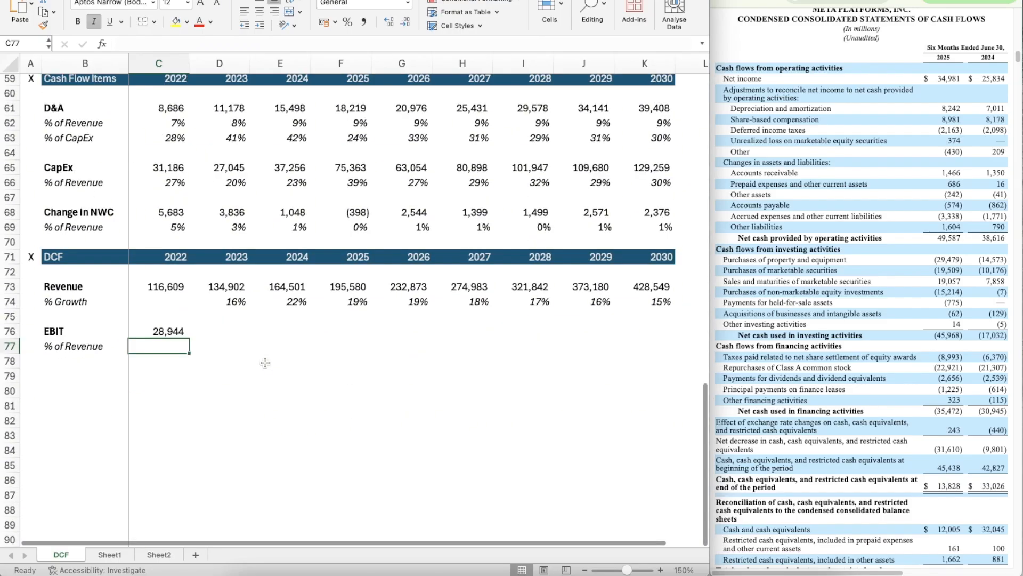
# Step: Copy the EBIT link in C76 across 2023 to 2025, through F76
pyautogui.press('Up')
pyautogui.hotkey('ctrl', 'c')
pyautogui.hotkey('shift', 'Right')
pyautogui.hotkey('shift', 'Right')
pyautogui.hotkey('shift', 'Right')
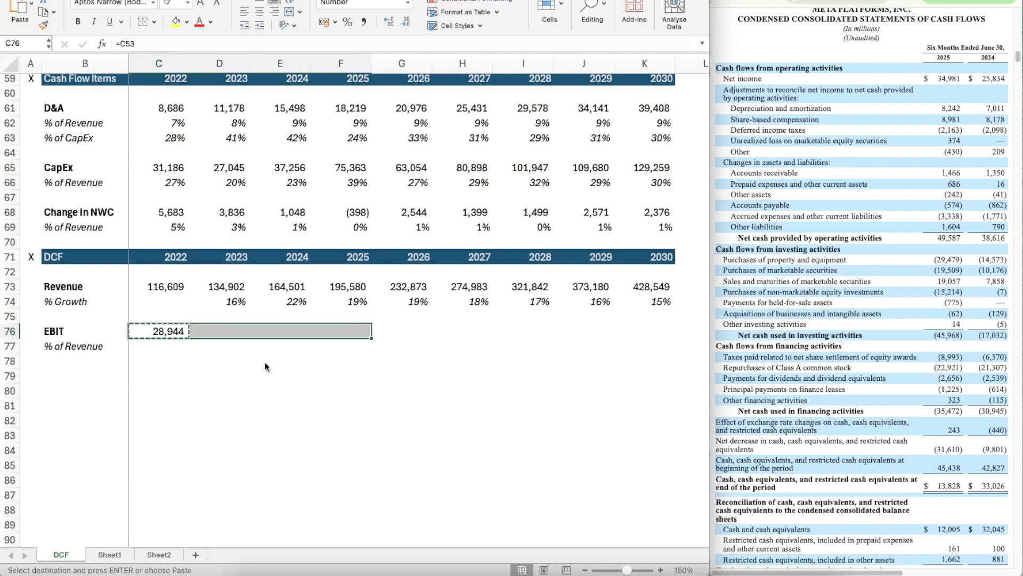
pyautogui.hotkey('ctrl', 'v')
pyautogui.press('Down')
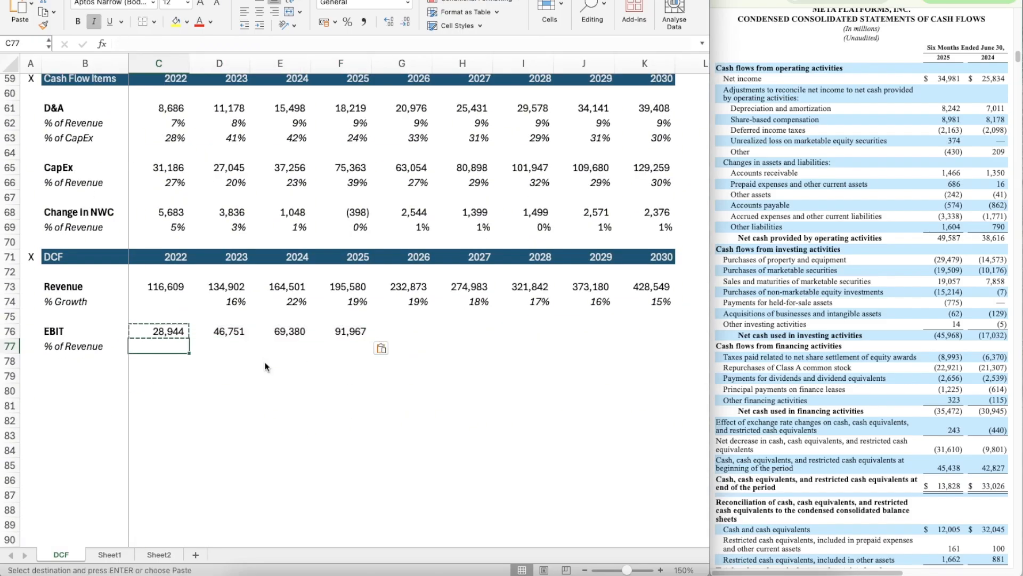
# Step: Calculate the 2022 EBIT share of revenue in C77 with =C76/C73
pyautogui.write('=')
pyautogui.press('Up')
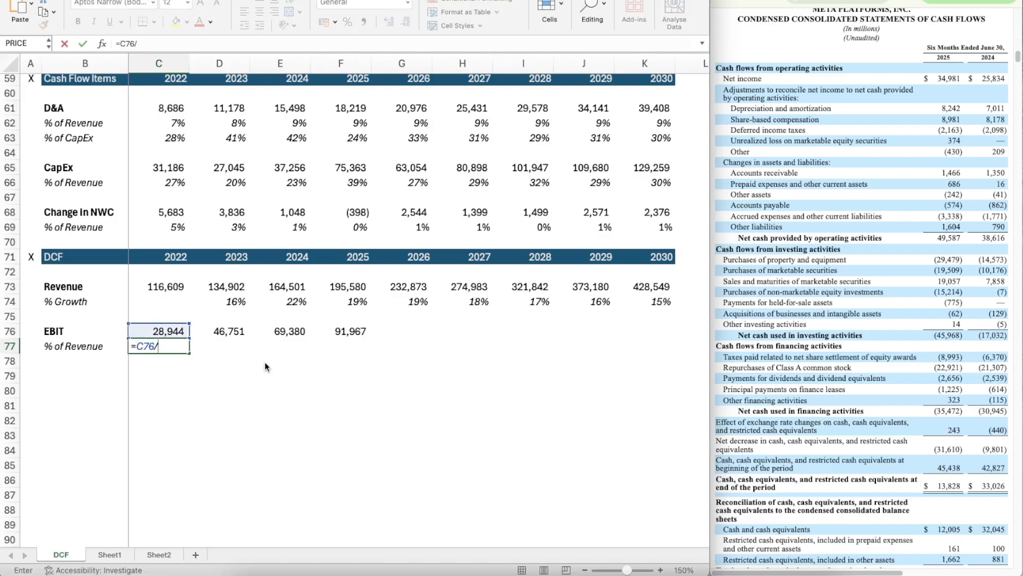
pyautogui.write('/')
pyautogui.press('Up')
pyautogui.press('Up')
pyautogui.press('Up')
pyautogui.press('Up')
pyautogui.press('Return')
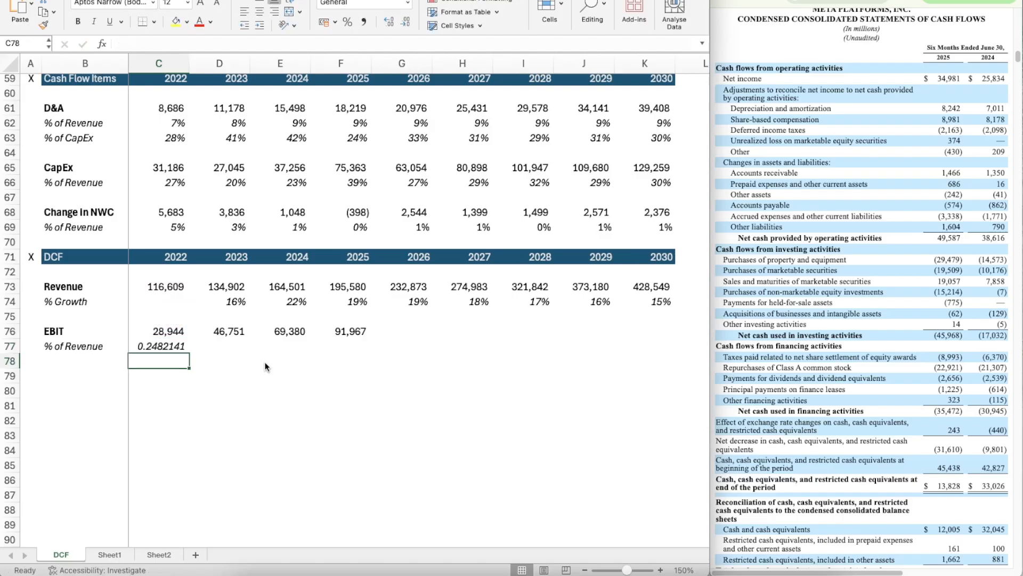
# Step: Apply the percentage format of the growth rate in D74 to the EBIT margin in C77
pyautogui.press('Up')
pyautogui.press('Right')
pyautogui.keyDown('shift'); pyautogui.click(217, 303); pyautogui.keyUp('shift')
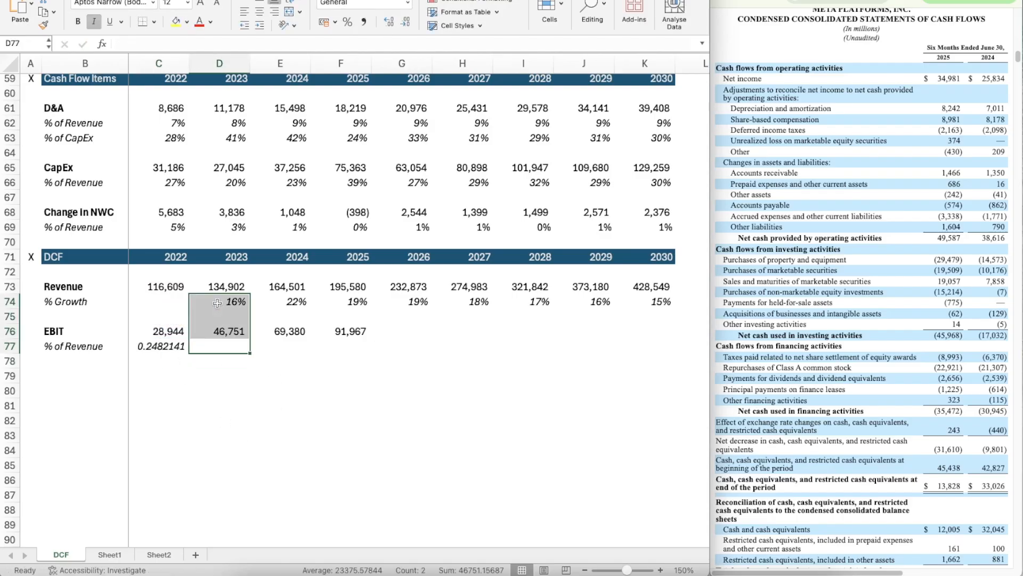
pyautogui.click(264, 304)
pyautogui.click(220, 301)
pyautogui.press('super+shift+c')
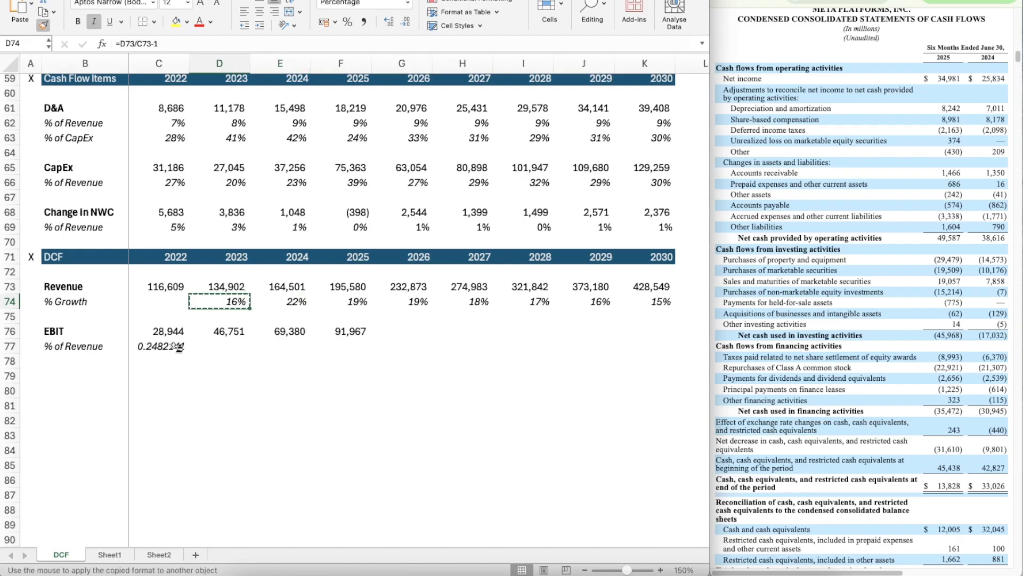
pyautogui.click(171, 347)
# Step: Copy the EBIT margin formula in C77 across 2023 to 2025, through F77
pyautogui.press('super+c')
pyautogui.hotkey('shift', 'Right')
pyautogui.hotkey('shift', 'Right')
pyautogui.hotkey('shift', 'Right')
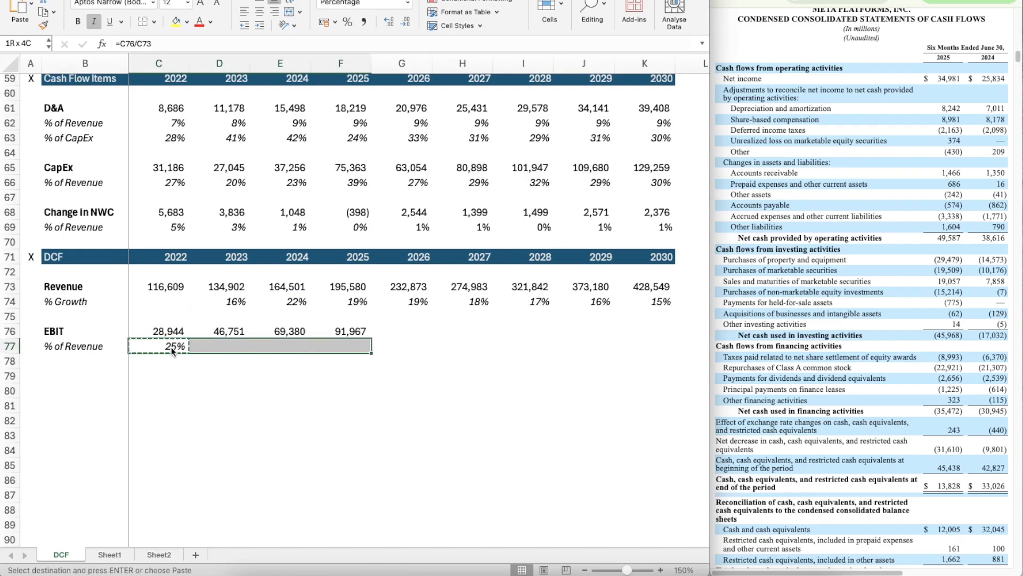
pyautogui.press('super+v')
# Step: Copy Reality Labs' Bear, Base and Bull growth block G39:K41 into the rows below the EBIT margin, starting at G78
pyautogui.scroll(10, 470, 225)
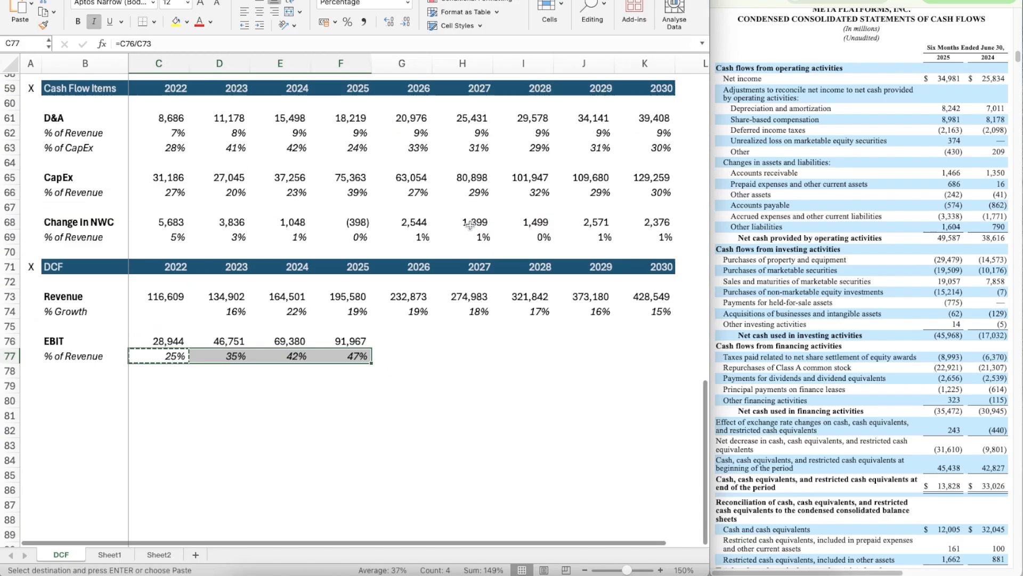
pyautogui.scroll(3, 470, 225)
pyautogui.click(409, 204)
pyautogui.hotkey('shift', 'Down')
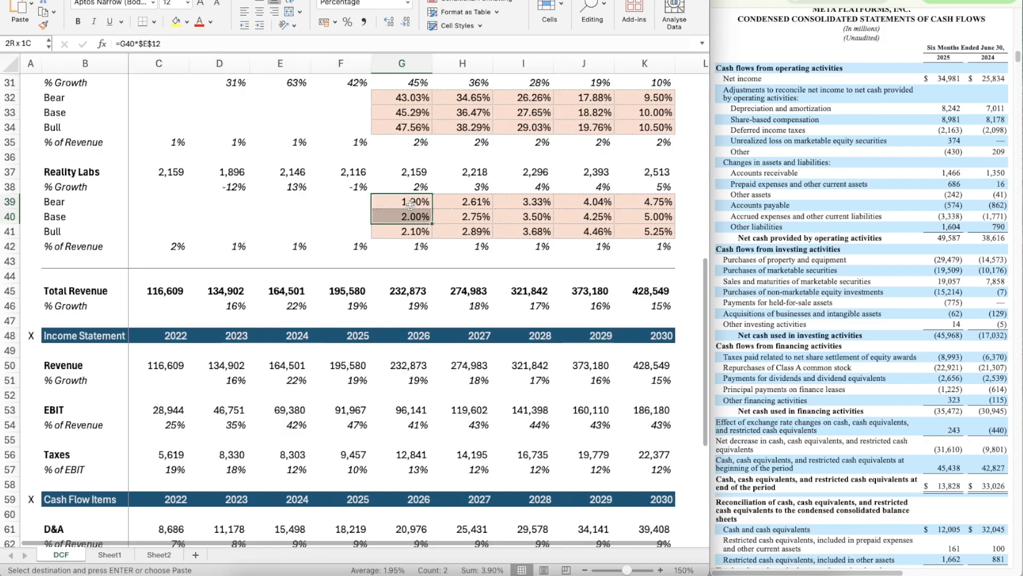
pyautogui.hotkey('shift', 'Down')
pyautogui.hotkey('shift', 'Right')
pyautogui.hotkey('shift', 'Right')
pyautogui.hotkey('shift', 'Right')
pyautogui.hotkey('shift', 'Right')
pyautogui.press('super+c')
pyautogui.scroll(-10, 393, 355)
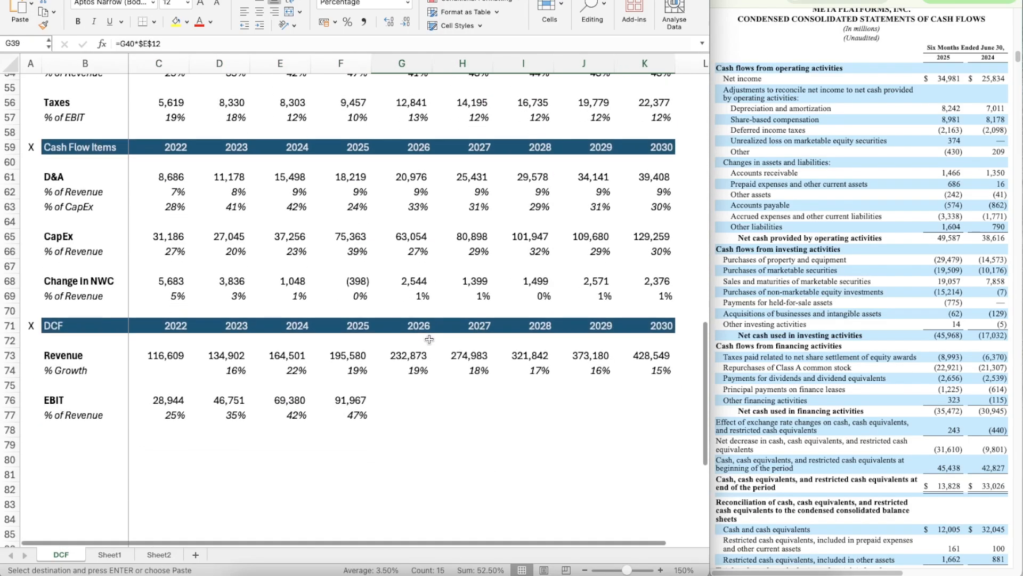
pyautogui.click(393, 356)
pyautogui.press('super+v')
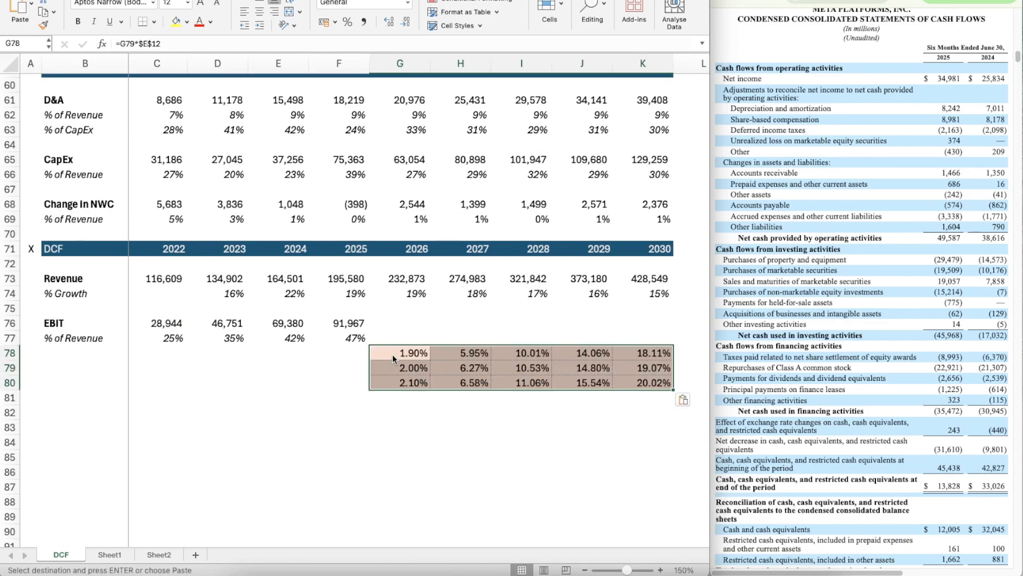
# Step: Set the 2026 base EBIT margin in G79 to the average of the 2023 to 2025 margins with =AVERAGE(D77:F77)
pyautogui.scroll(1, 393, 358)
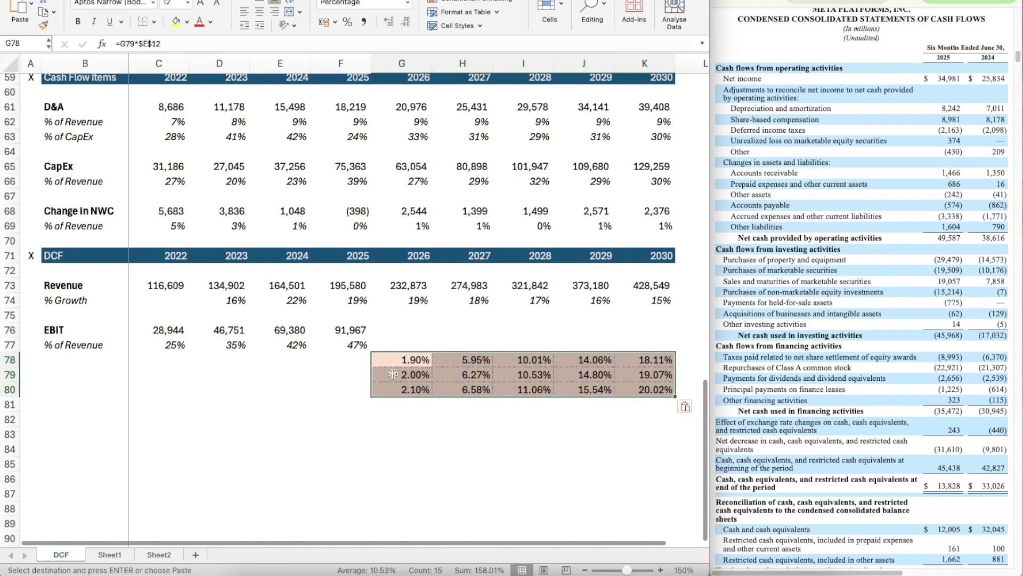
pyautogui.click(392, 374)
pyautogui.write('=ave')
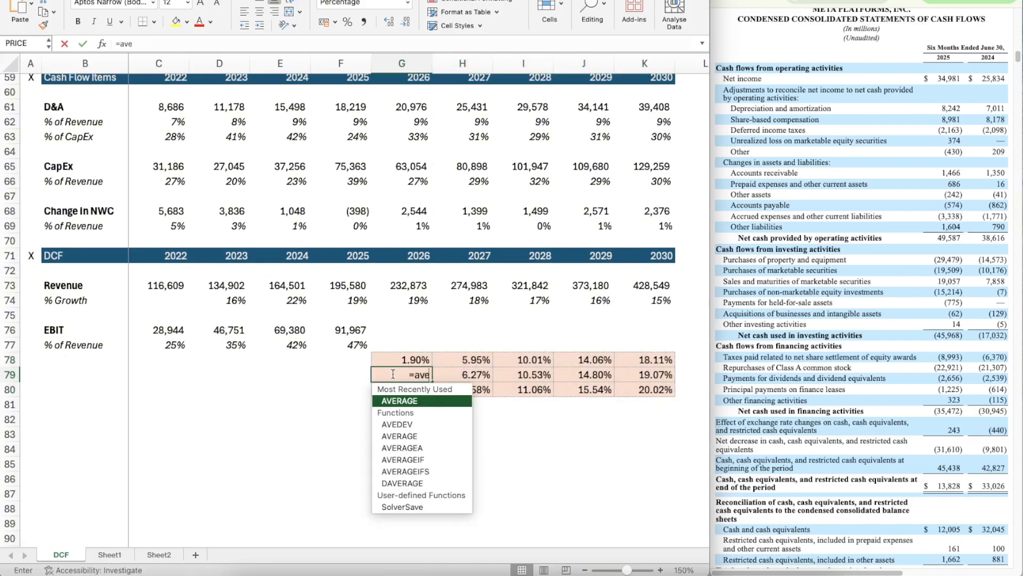
pyautogui.write('r')
pyautogui.press('Tab')
pyautogui.press('Up')
pyautogui.press('Up')
pyautogui.press('Left')
pyautogui.hotkey('shift', 'Left')
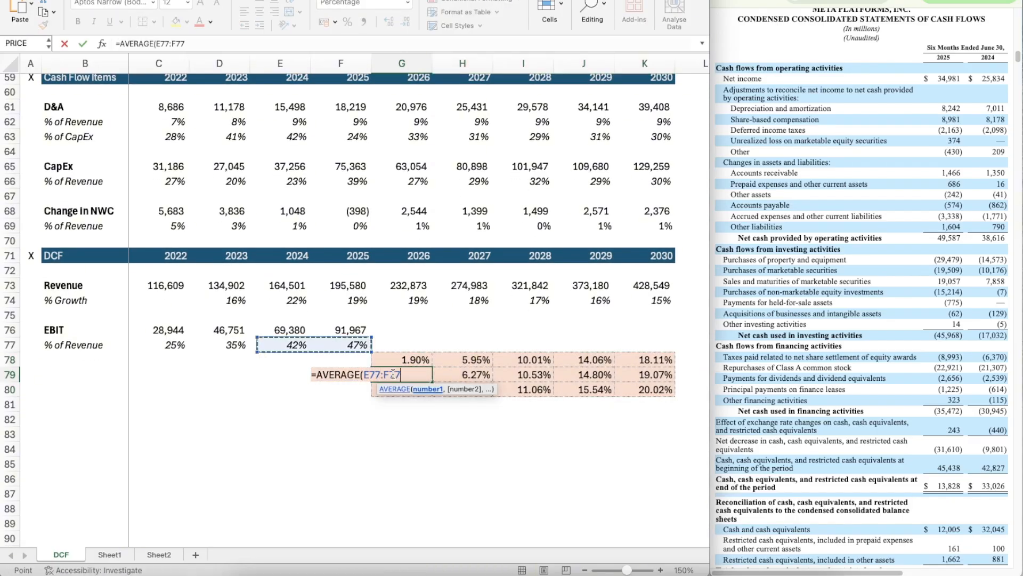
pyautogui.hotkey('shift', 'Left')
pyautogui.press('Return')
pyautogui.click(392, 374)
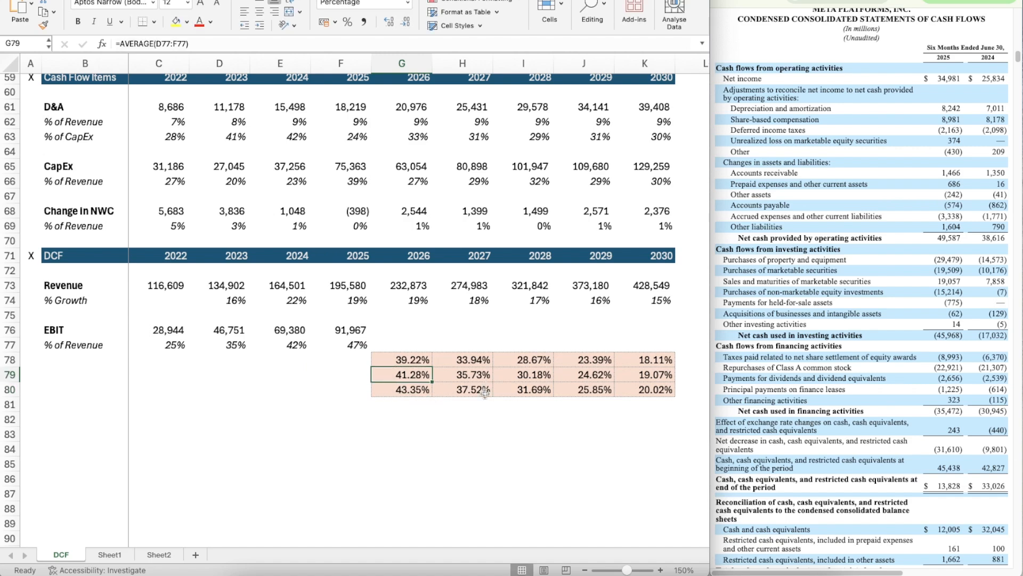
# Step: Set the Base EBIT assumption in G14 to 35%
pyautogui.scroll(-2, 472, 448)
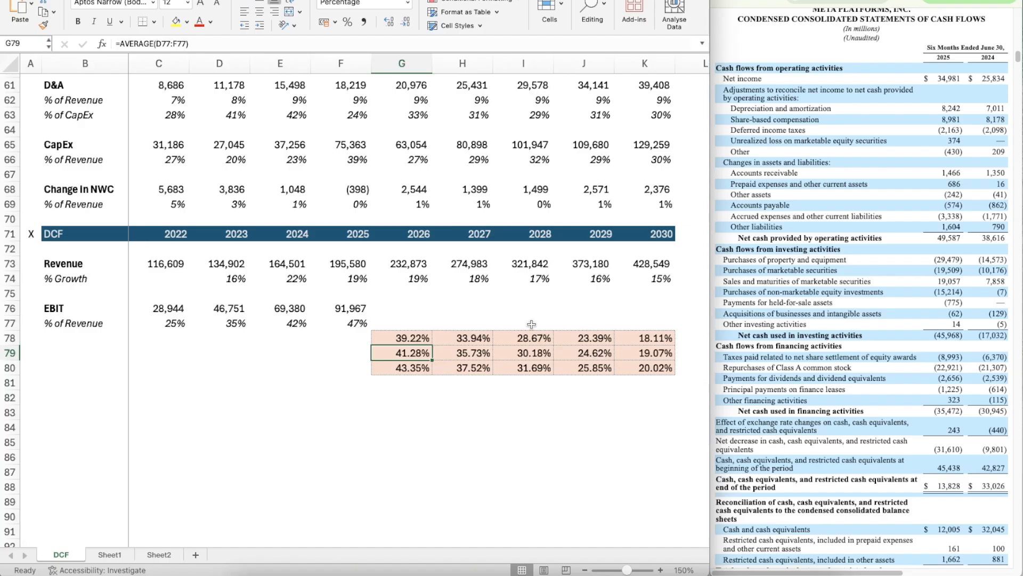
pyautogui.scroll(20, 532, 324)
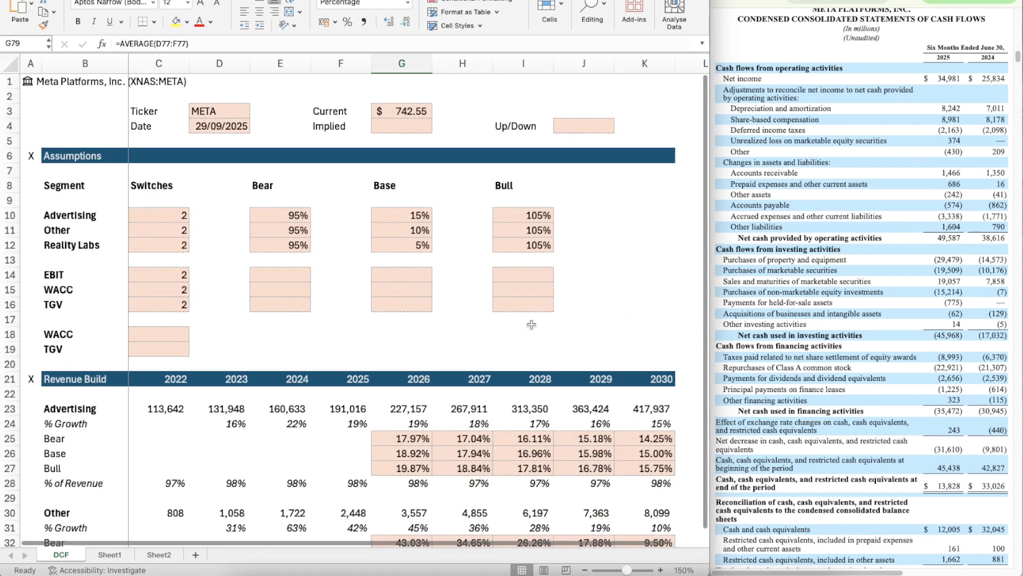
pyautogui.click(399, 263)
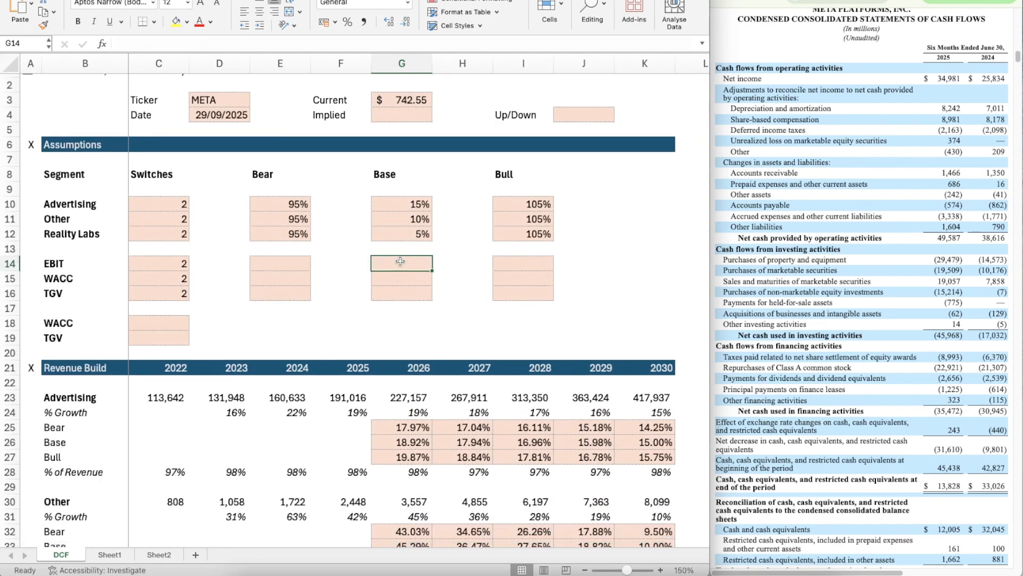
pyautogui.write('35')
pyautogui.hotkey('ctrl', 'Return')
pyautogui.scroll(-10, 444, 292)
pyautogui.scroll(10, 434, 311)
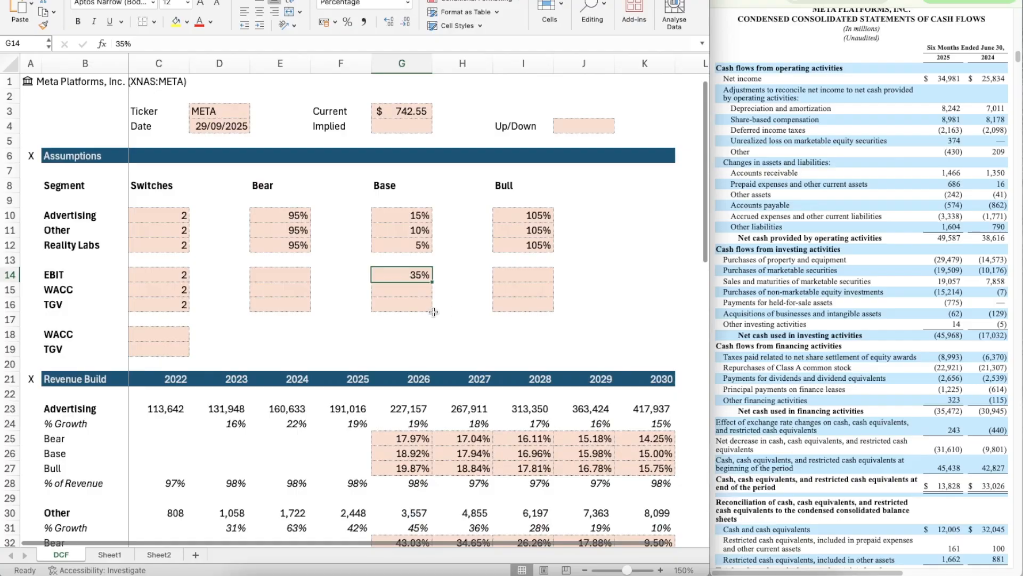
# Step: Copy the Reality Labs Bear factor of 95% from E12 into the EBIT Bear assumption in E14
pyautogui.click(301, 240)
pyautogui.hotkey('ctrl', 'c')
pyautogui.press('Down')
pyautogui.press('Down')
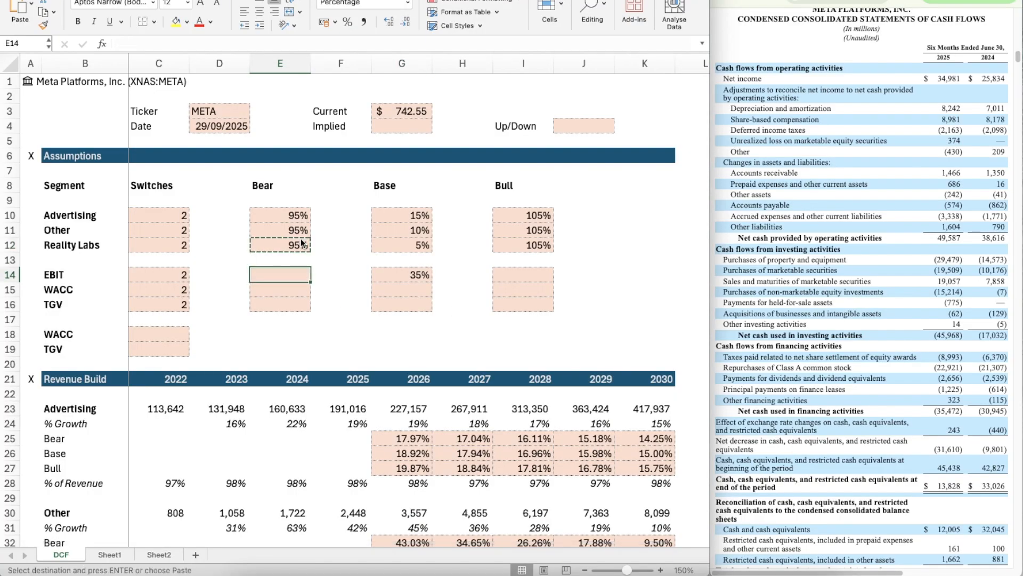
pyautogui.hotkey('ctrl', 'v')
# Step: Copy the Reality Labs Bull factor of 105% from I12 into the EBIT Bull assumption in I14
pyautogui.press('Right')
pyautogui.press('Right')
pyautogui.press('Right')
pyautogui.press('Right')
pyautogui.press('Up')
pyautogui.press('Up')
pyautogui.hotkey('ctrl', 'c')
pyautogui.press('Down')
pyautogui.press('Down')
pyautogui.hotkey('ctrl', 'v')
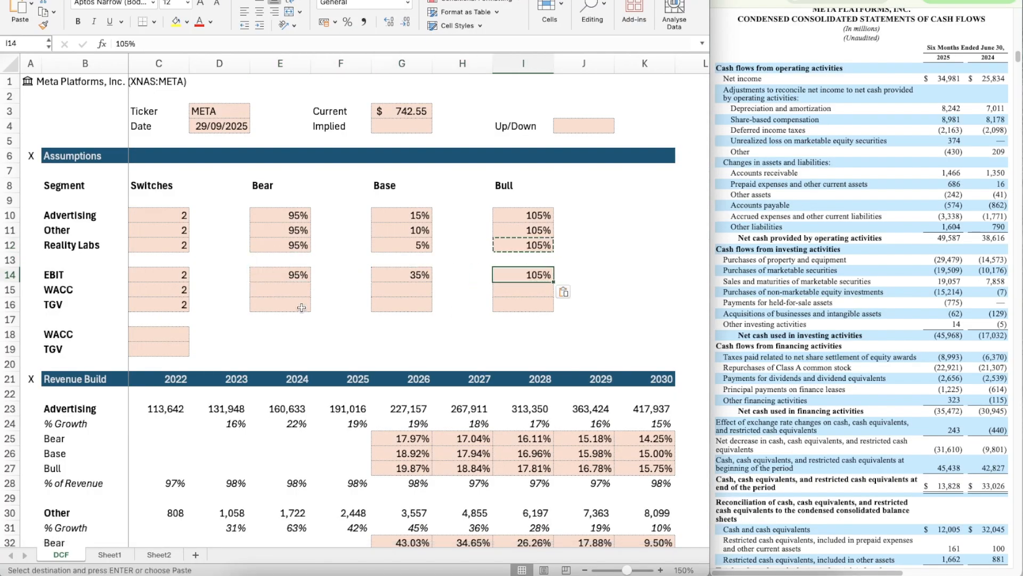
# Step: Link the 2030 base EBIT margin in K79 to the Base EBIT assumption with =G14
pyautogui.scroll(-20, 380, 409)
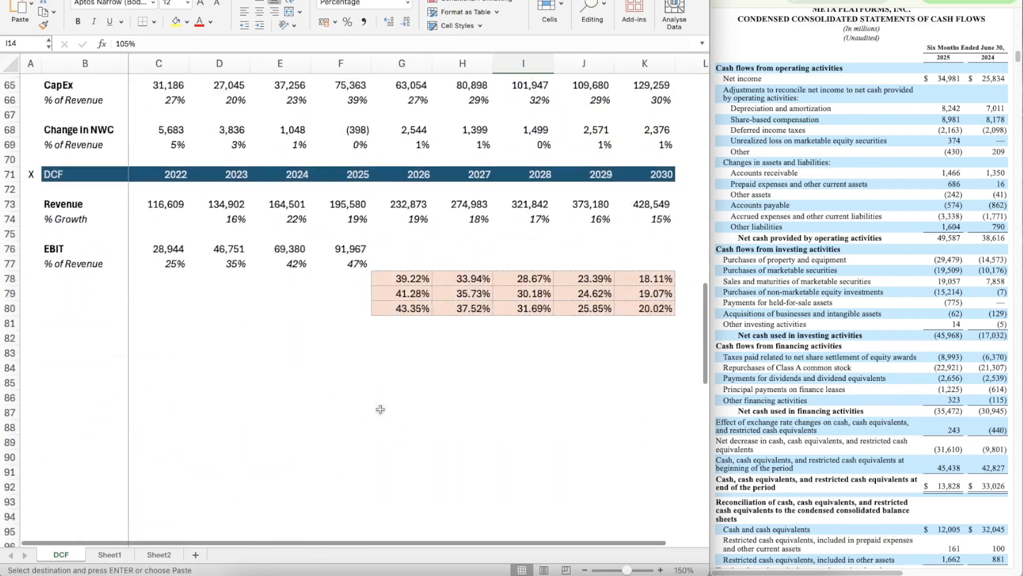
pyautogui.click(650, 256)
pyautogui.write('+')
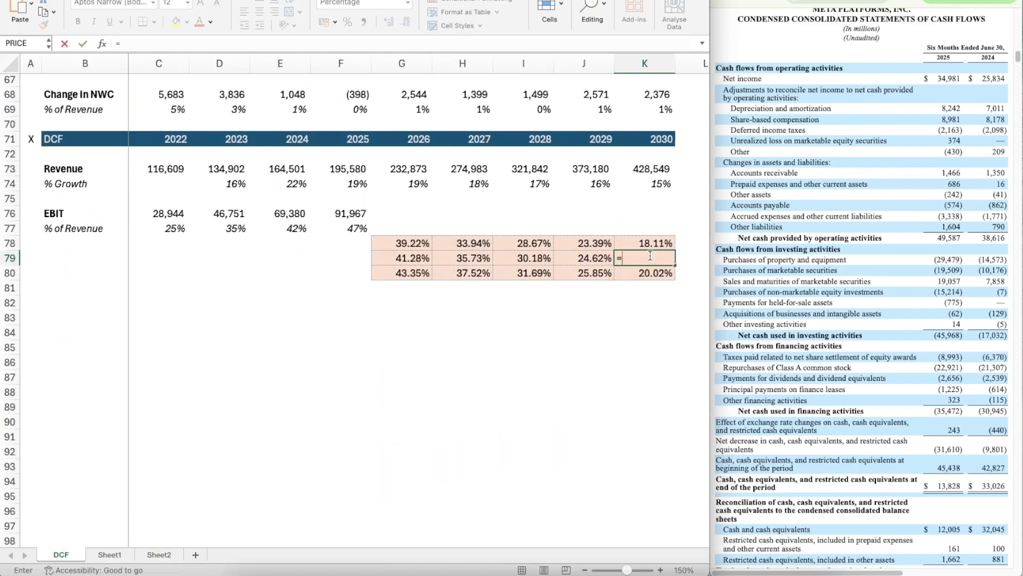
pyautogui.write('0.35')
pyautogui.press('Return')
# Step: Point the bear margin formula in G78 to the EBIT Bear factor in E14 and copy it across through K78
pyautogui.press('Up')
pyautogui.press('Left')
pyautogui.press('Left')
pyautogui.press('Left')
pyautogui.press('Left')
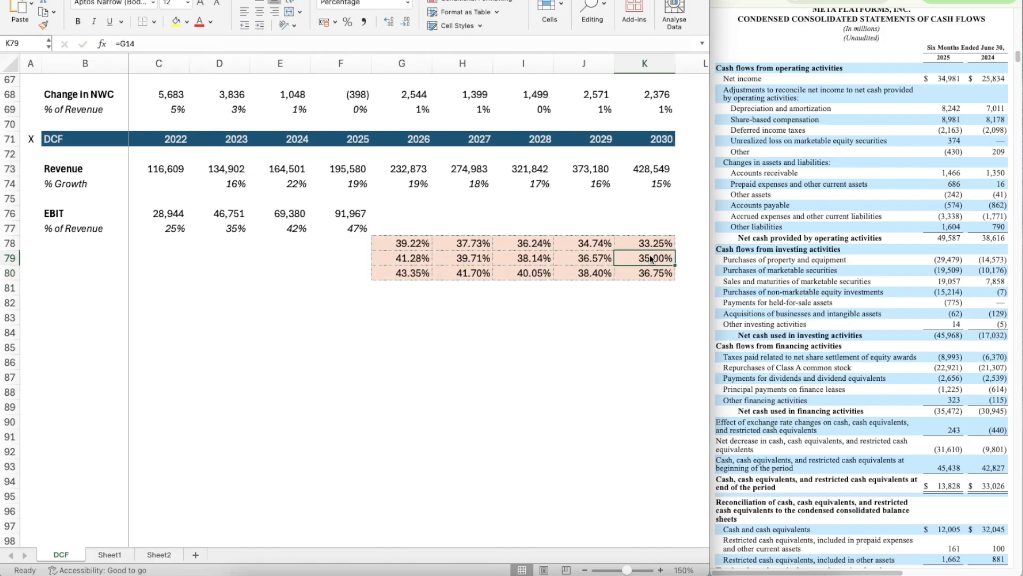
pyautogui.press('Up')
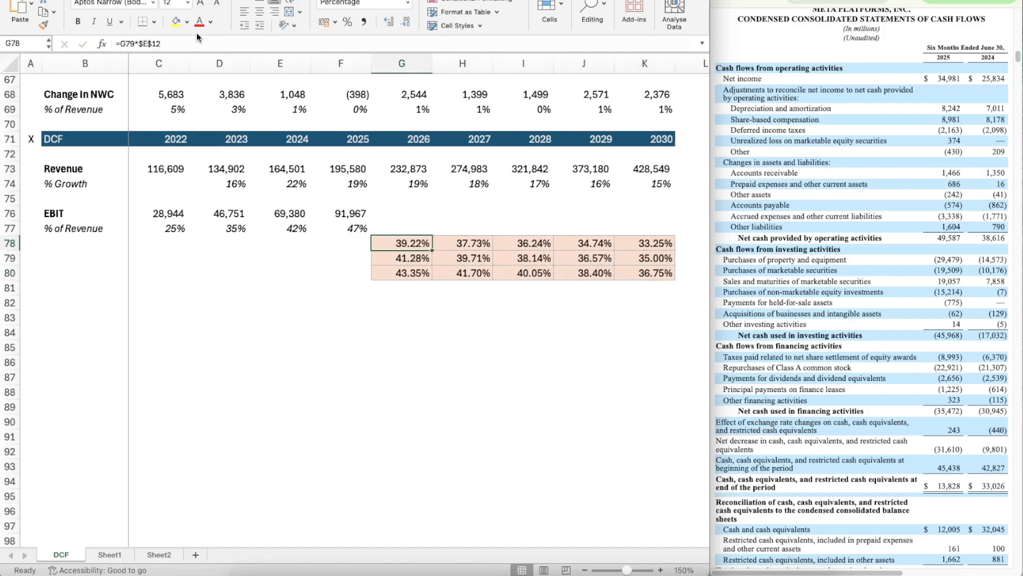
pyautogui.click(180, 47)
pyautogui.hotkey('ctrl', 'Return')
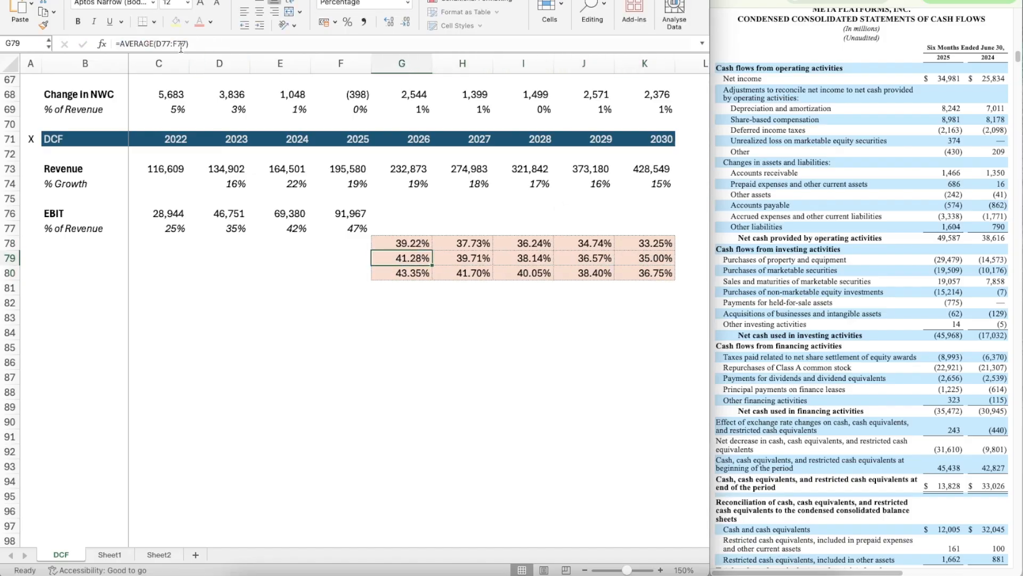
pyautogui.hotkey('ctrl', 'c')
pyautogui.hotkey('shift', 'Right')
pyautogui.hotkey('shift', 'Right')
pyautogui.hotkey('shift', 'Right')
pyautogui.hotkey('shift', 'Right')
pyautogui.press('Down')
pyautogui.press('Down')
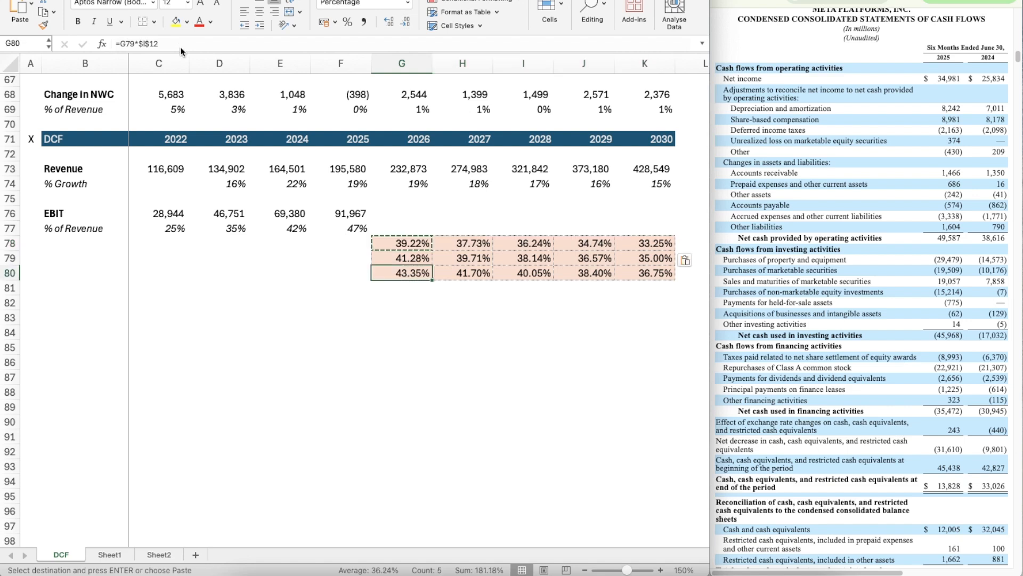
# Step: Change the bull margin formula in G80 to =G79*$I$14 and copy it across through K80
pyautogui.click(161, 41)
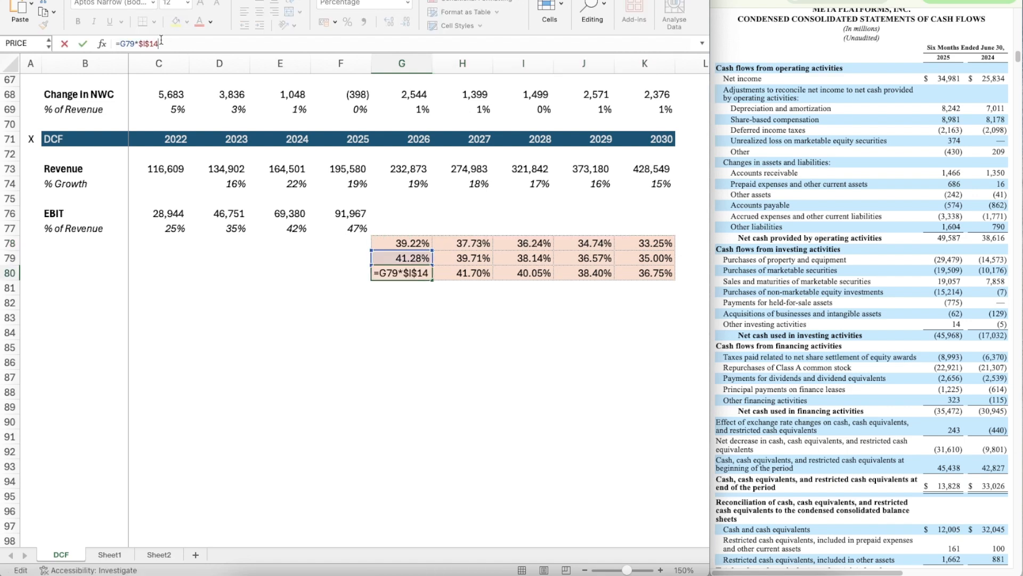
pyautogui.hotkey('ctrl', 'Return')
pyautogui.hotkey('ctrl', 'c')
pyautogui.hotkey('shift', 'Right')
pyautogui.hotkey('shift', 'Right')
pyautogui.hotkey('shift', 'Right')
pyautogui.hotkey('shift', 'Right')
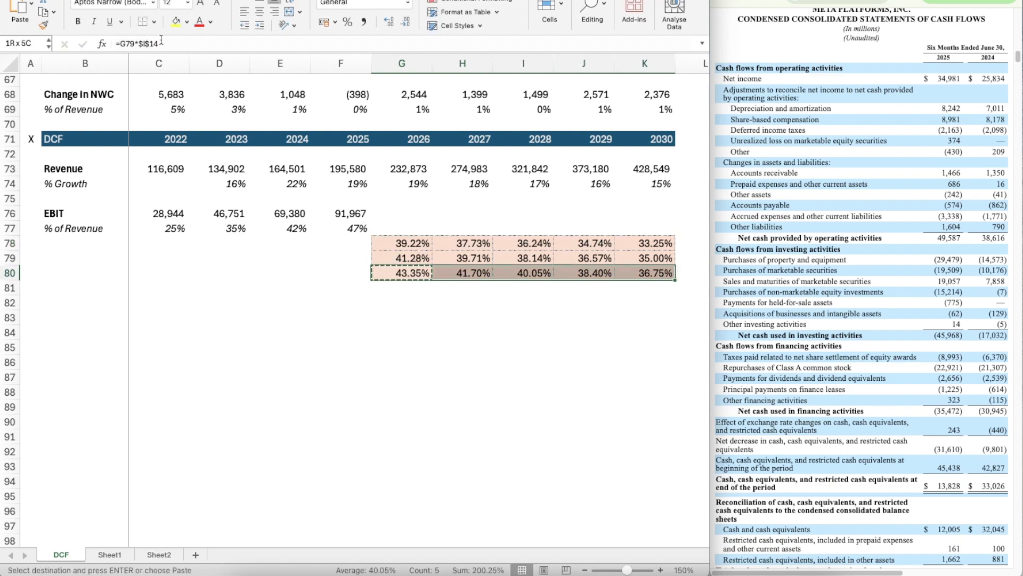
pyautogui.press('Escape')
# Step: Enter =OFFSET(G77,$C$14,0) in G77 so the 2026 EBIT margin follows the selected scenario
pyautogui.press('Up')
pyautogui.press('Up')
pyautogui.press('Up')
pyautogui.write('=')
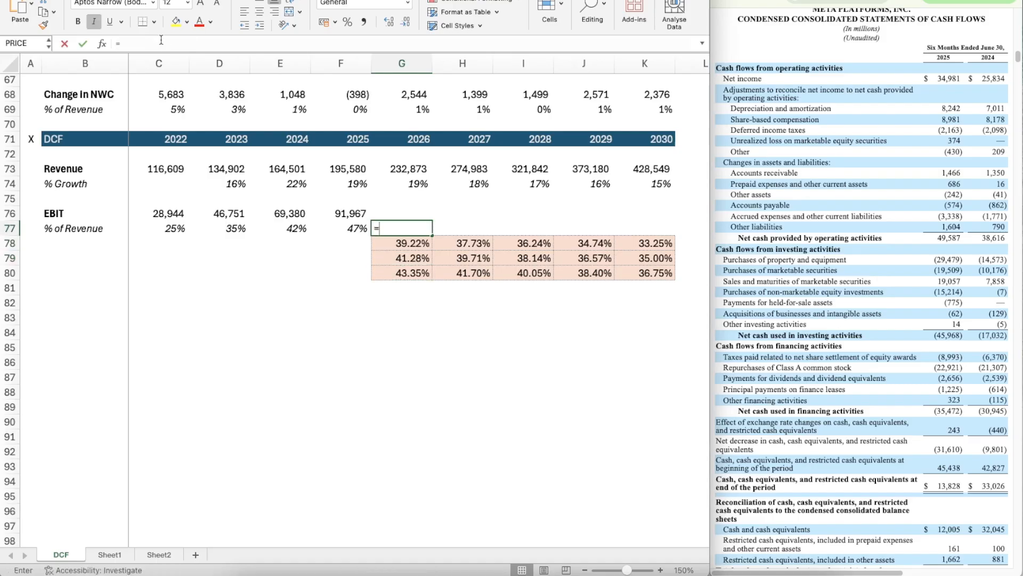
pyautogui.write('off')
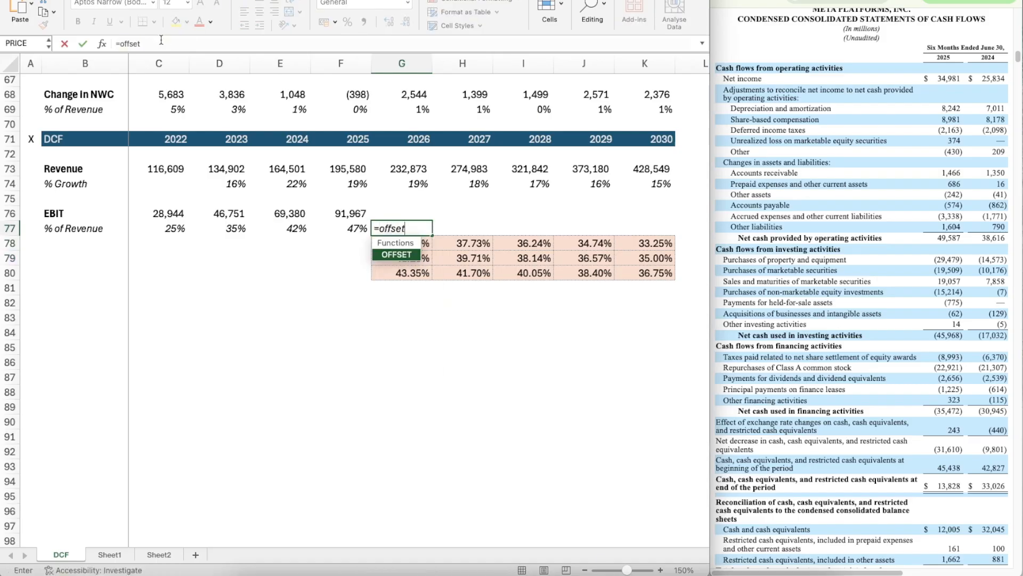
pyautogui.write('set')
pyautogui.press('Tab')
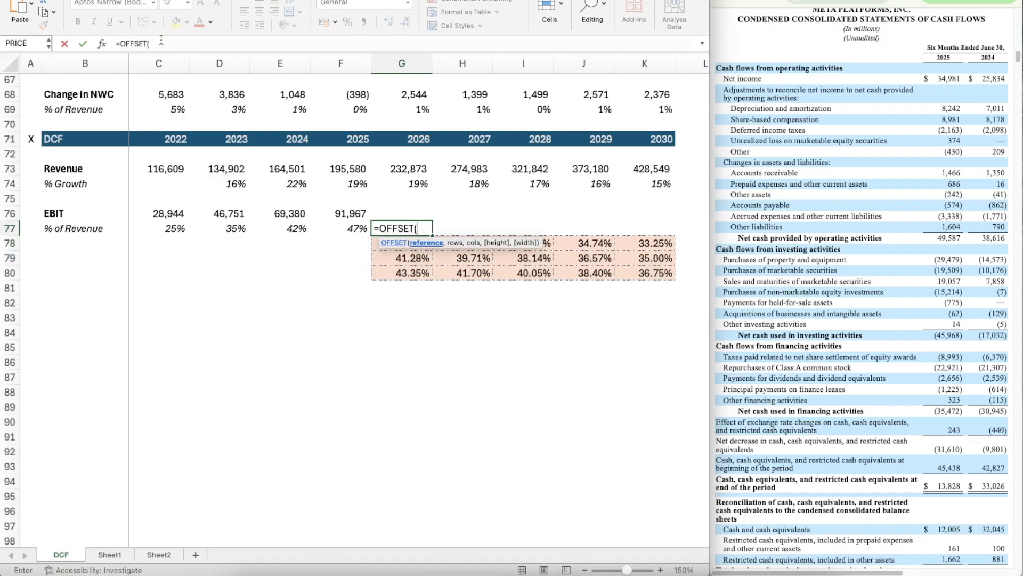
pyautogui.write('G77, $C$14')
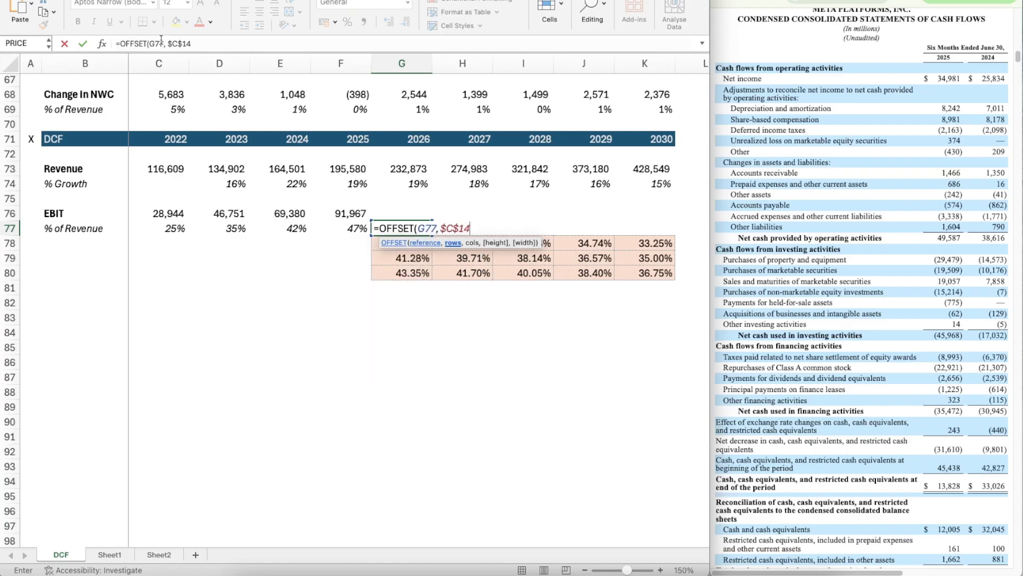
pyautogui.write(',')
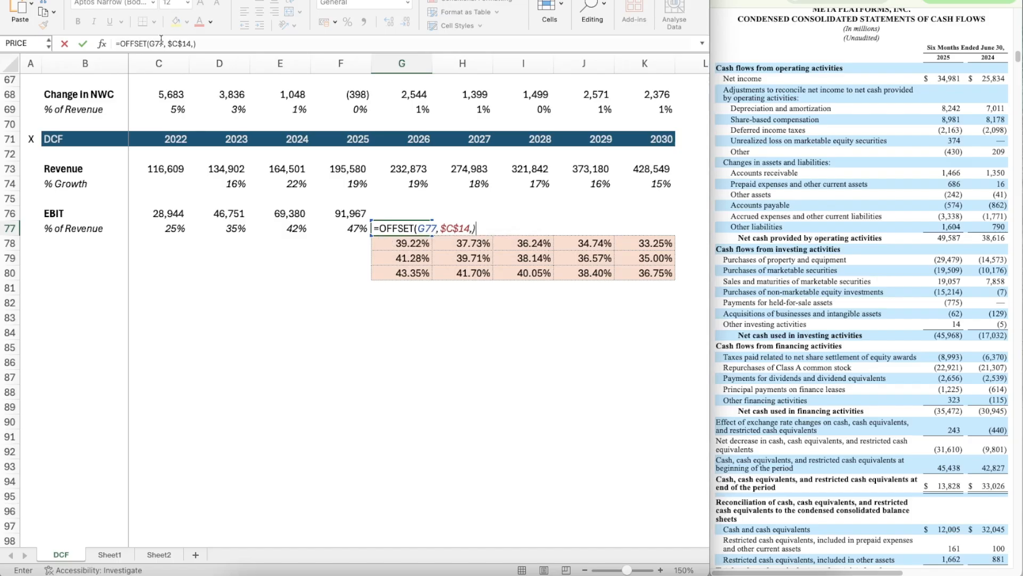
pyautogui.write('0)')
pyautogui.press('Return')
# Step: Apply the percentage format of F77 to G77 and copy the margin formula across through K77
pyautogui.press('Up')
pyautogui.press('Left')
pyautogui.press('super+shift+c')
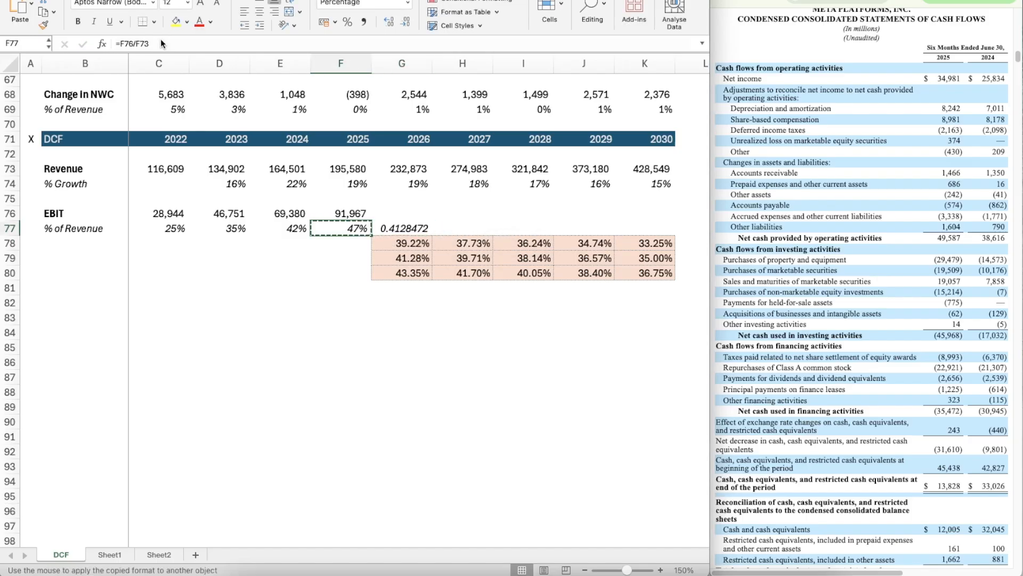
pyautogui.press('Right')
pyautogui.press('super+c')
pyautogui.hotkey('shift', 'Right')
pyautogui.hotkey('shift', 'Right')
pyautogui.hotkey('shift', 'Right')
pyautogui.hotkey('shift', 'Right')
pyautogui.press('super+v')
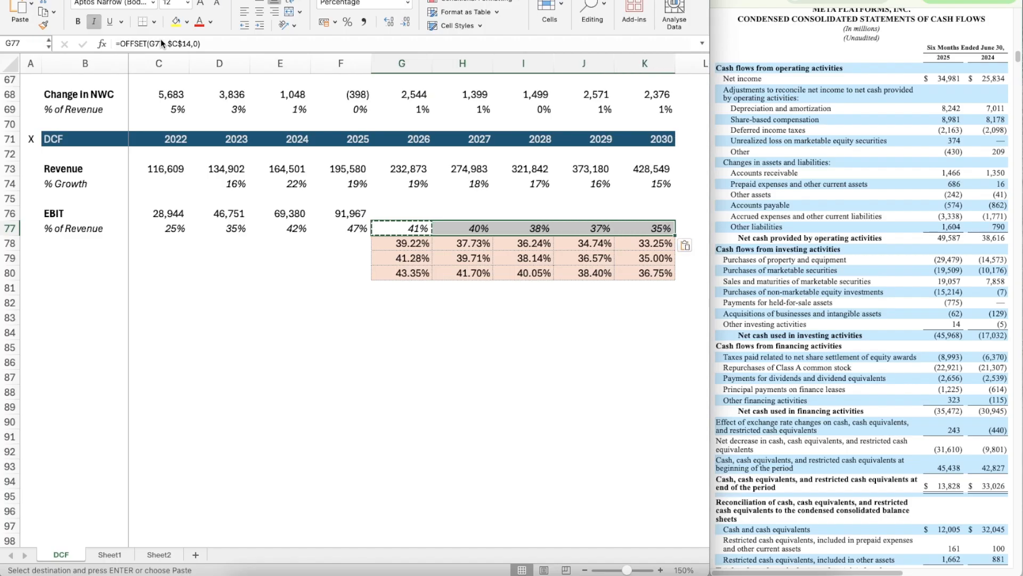
# Step: Calculate 2026 EBIT in G76 as revenue times margin with =G73*G77
pyautogui.press('Up')
pyautogui.write('=')
pyautogui.press('Up')
pyautogui.press('Up')
pyautogui.press('Up')
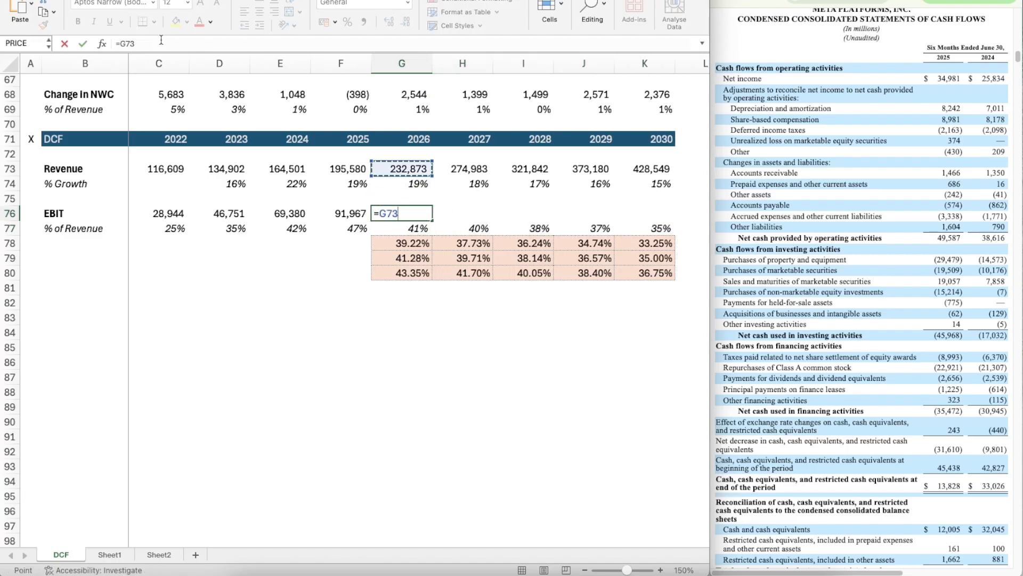
pyautogui.write('*')
pyautogui.press('Down')
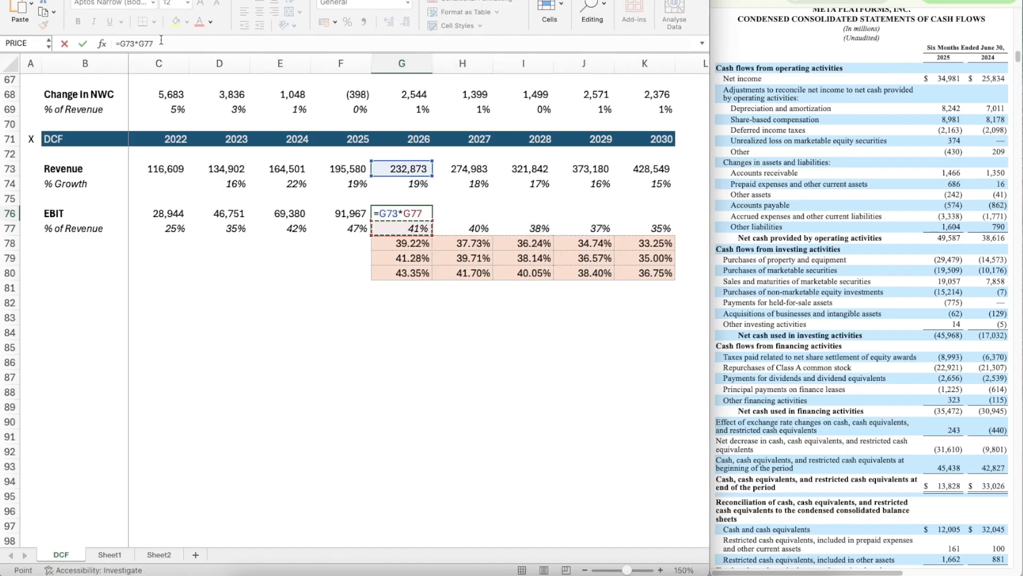
pyautogui.press('Return')
# Step: Copy the projected EBIT formula from G76 across through K76
pyautogui.press('Up')
pyautogui.press('super+c')
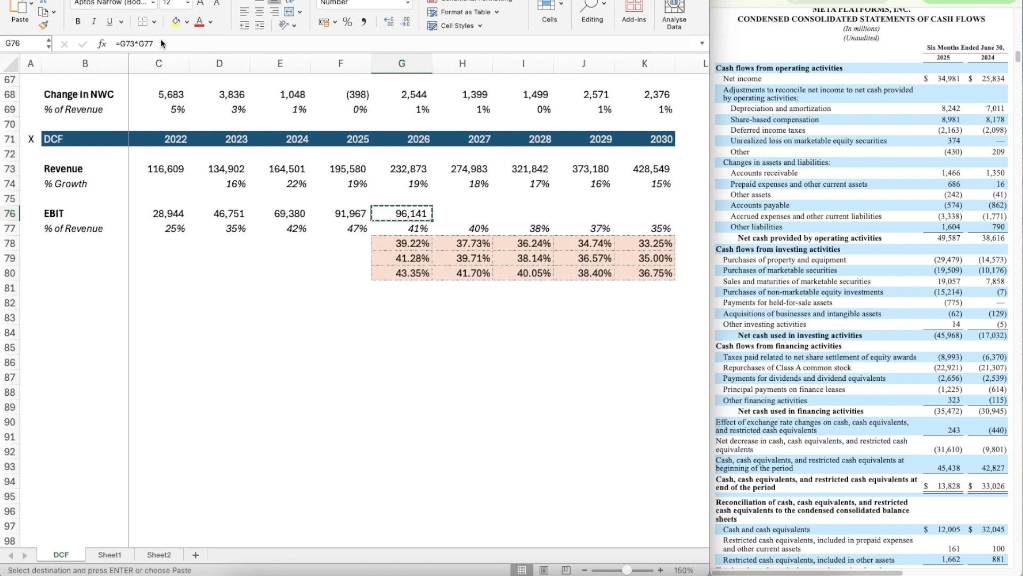
pyautogui.hotkey('shift', 'Right')
pyautogui.hotkey('shift', 'Right')
pyautogui.hotkey('shift', 'Right')
pyautogui.hotkey('shift', 'Right')
pyautogui.press('super+v')
# Step: Add a bold Taxes label in B82, below the EBIT margin scenarios
pyautogui.press('Left')
pyautogui.press('Down')
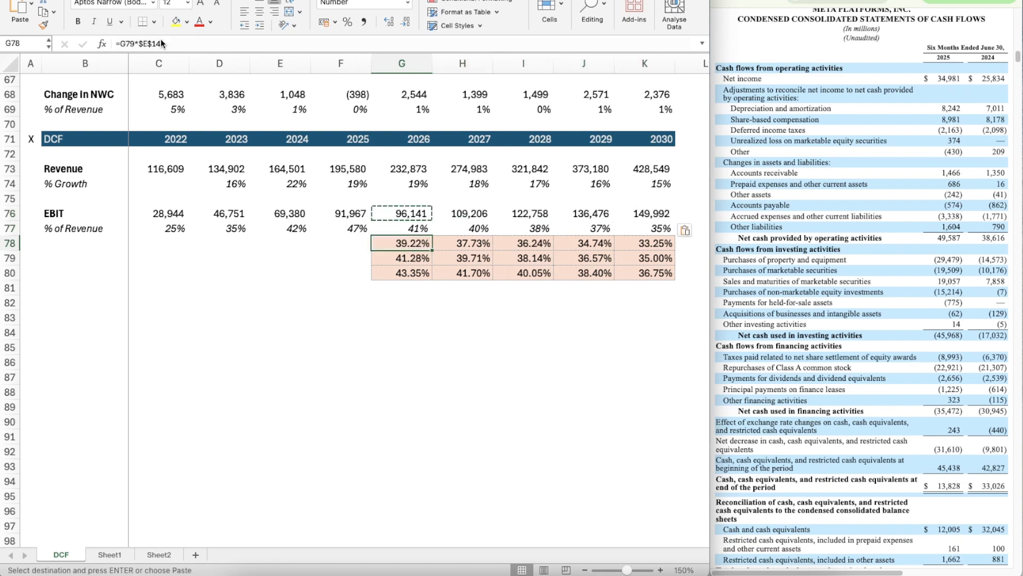
pyautogui.press('Down')
pyautogui.press('Left')
pyautogui.press('Left')
pyautogui.press('Left')
pyautogui.press('Left')
pyautogui.press('Left')
pyautogui.press('Down')
pyautogui.press('Down')
pyautogui.press('Down')
pyautogui.press('Down')
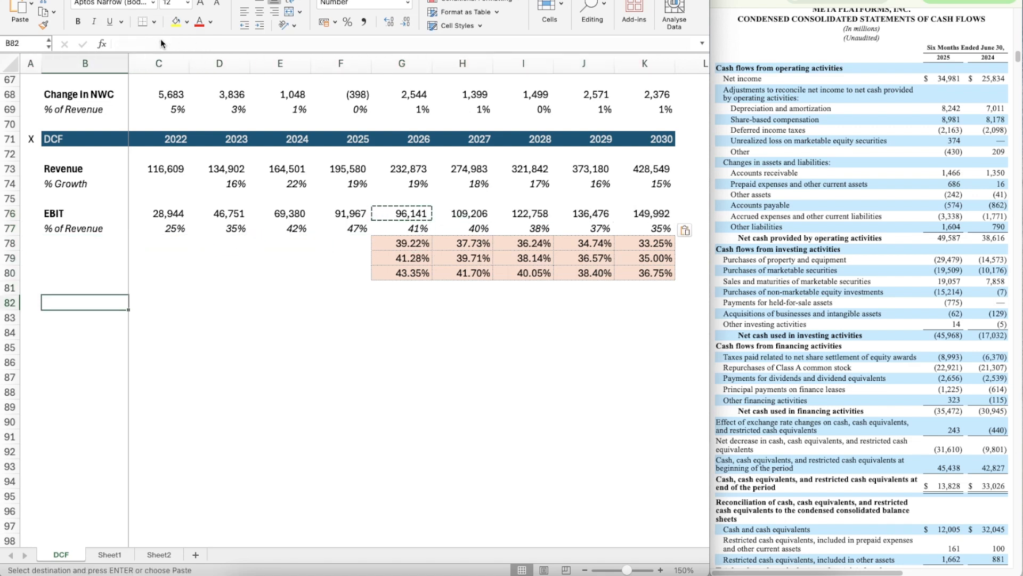
pyautogui.press('Right')
pyautogui.press('Up')
pyautogui.press('Right')
pyautogui.press('Right')
pyautogui.press('Right')
pyautogui.press('Right')
pyautogui.press('Left')
pyautogui.press('Left')
pyautogui.press('Left')
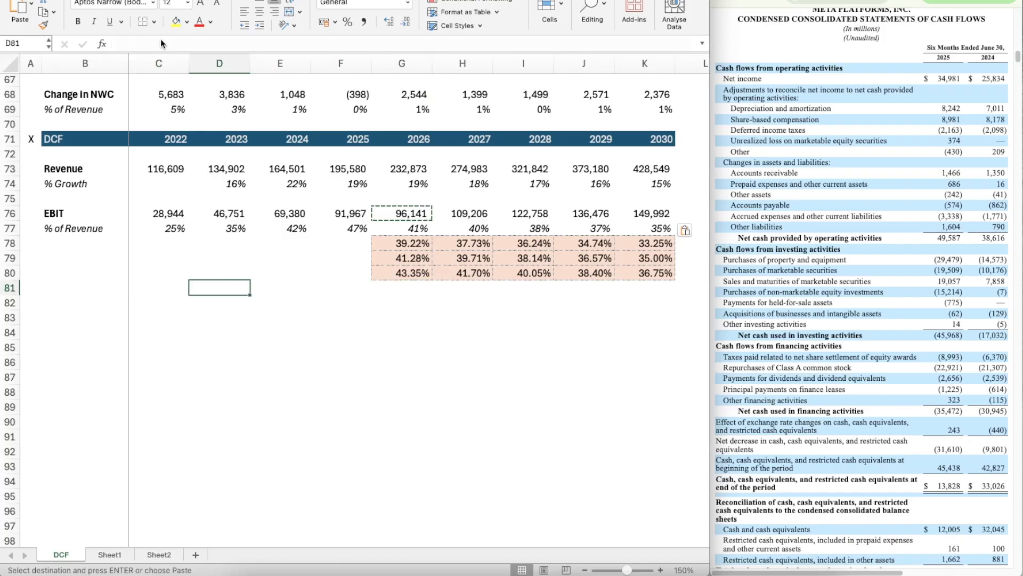
pyautogui.press('Left')
pyautogui.press('Left')
pyautogui.press('Down')
pyautogui.write('Tax')
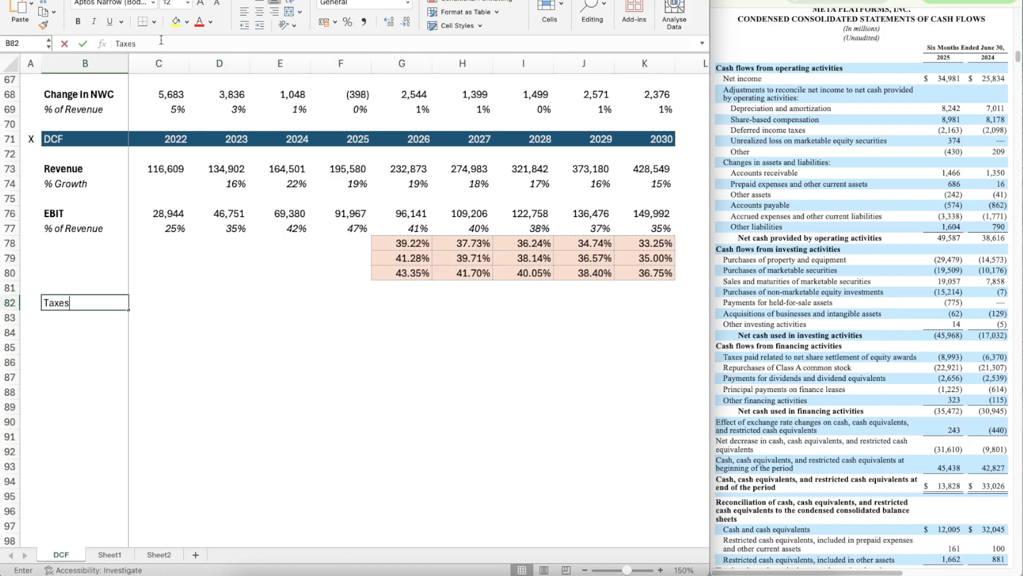
pyautogui.press('Escape')
pyautogui.press('super+v')
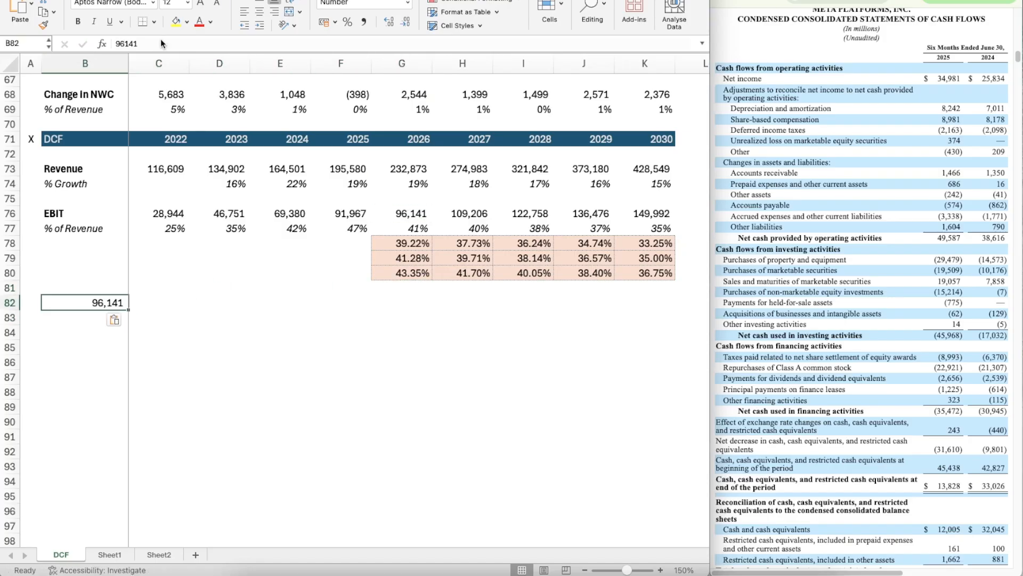
pyautogui.press('super+z')
pyautogui.press('super+b')
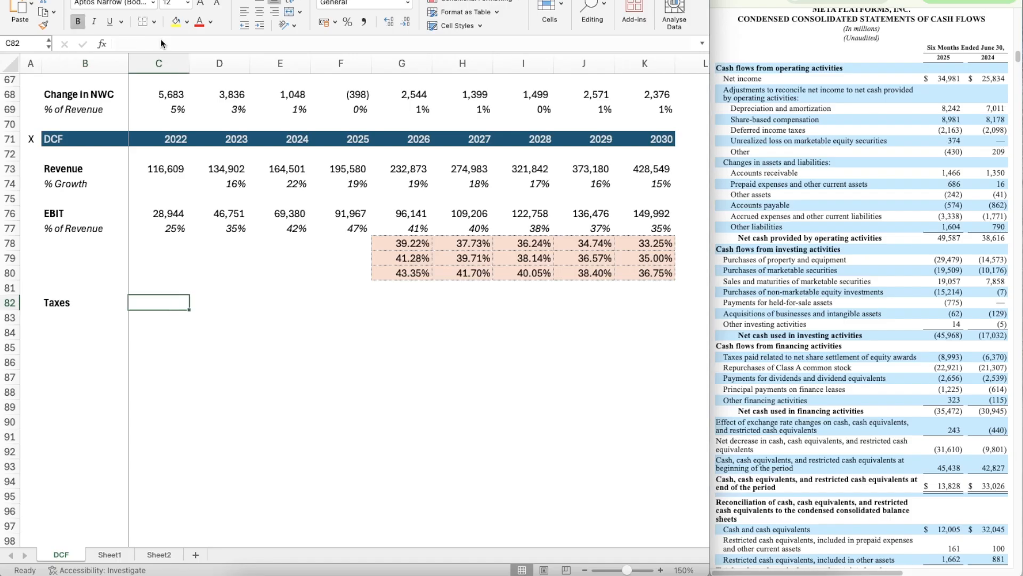
# Step: Label B83 as % of EBIT and italicize the whole row 83
pyautogui.press('Down')
pyautogui.write('% of')
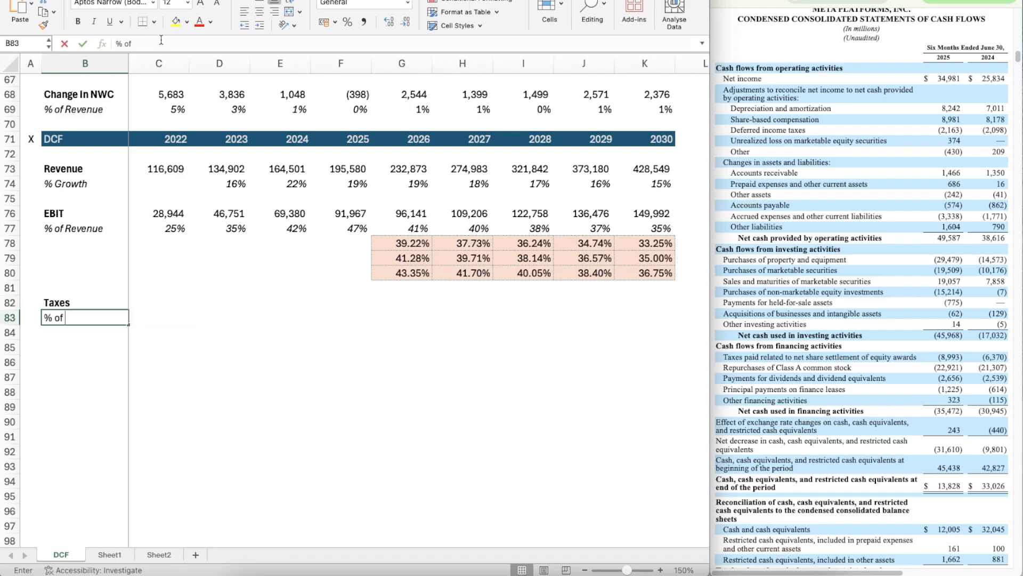
pyautogui.write(' EBIT')
pyautogui.hotkey('ctrl', 'Return')
pyautogui.hotkey('shift', 'space')
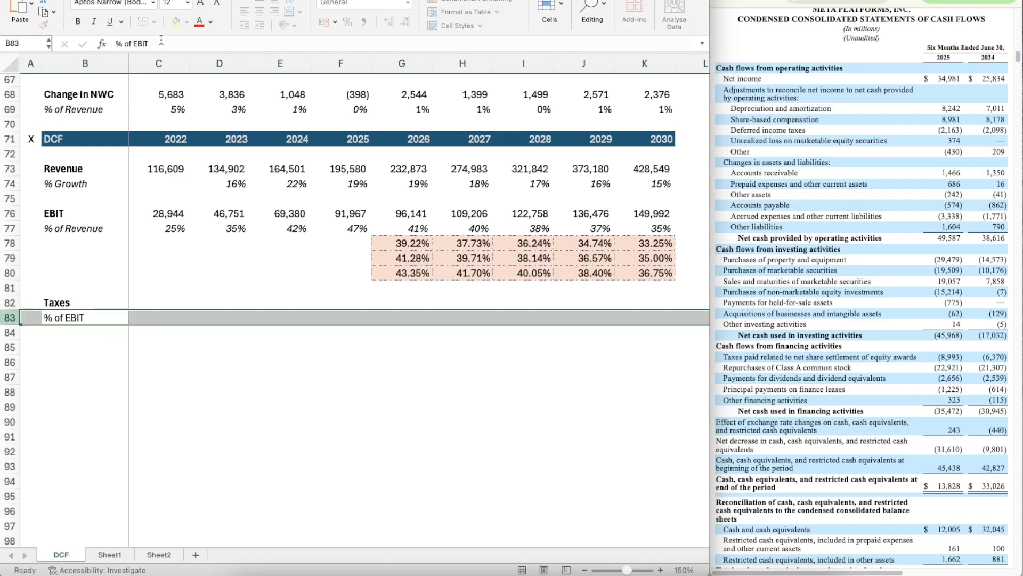
pyautogui.press('super+i')
# Step: Link the 2022 DCF Taxes in C82 to the Taxes line above the Cash Flow Items section with =C56
pyautogui.press('Right')
pyautogui.press('Up')
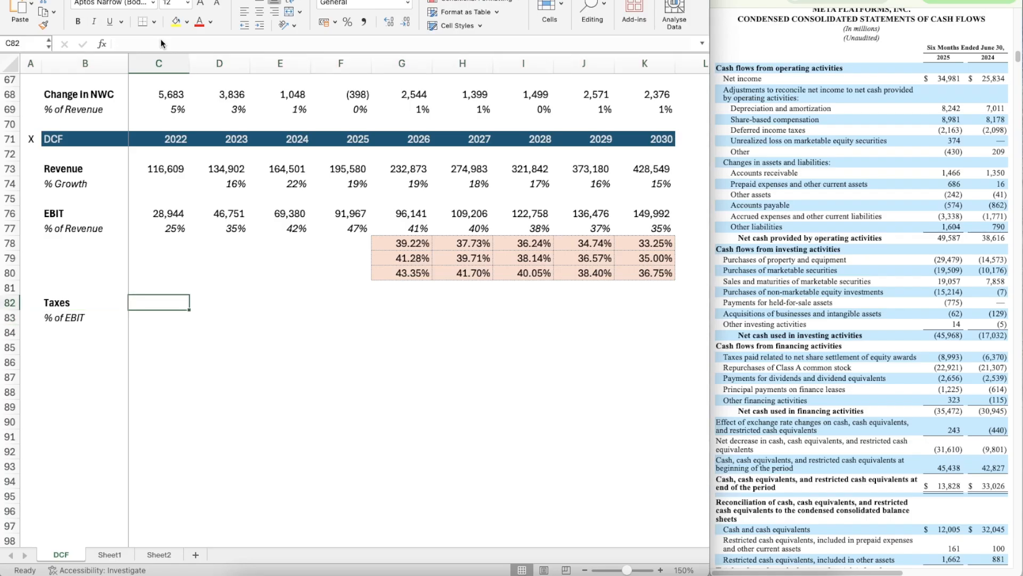
pyautogui.write('=')
pyautogui.scroll(4, 233, 140)
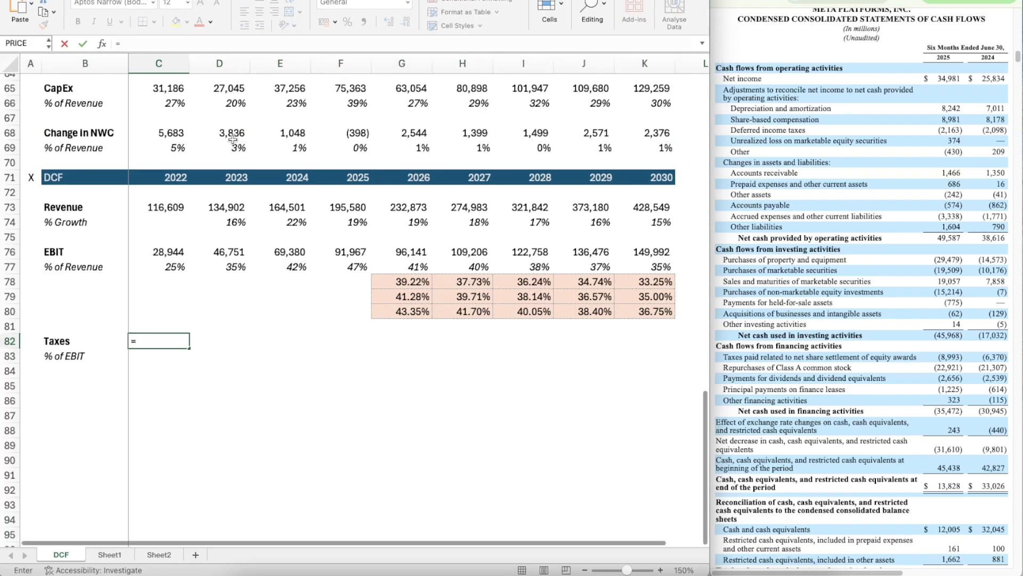
pyautogui.scroll(1, 233, 140)
pyautogui.click(170, 107)
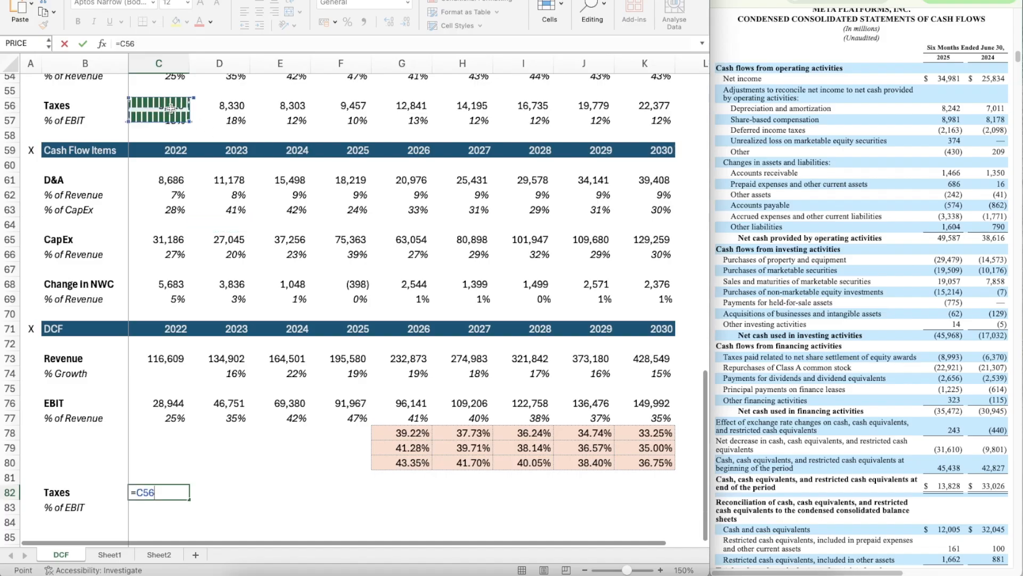
pyautogui.press('Return')
pyautogui.press('Up')
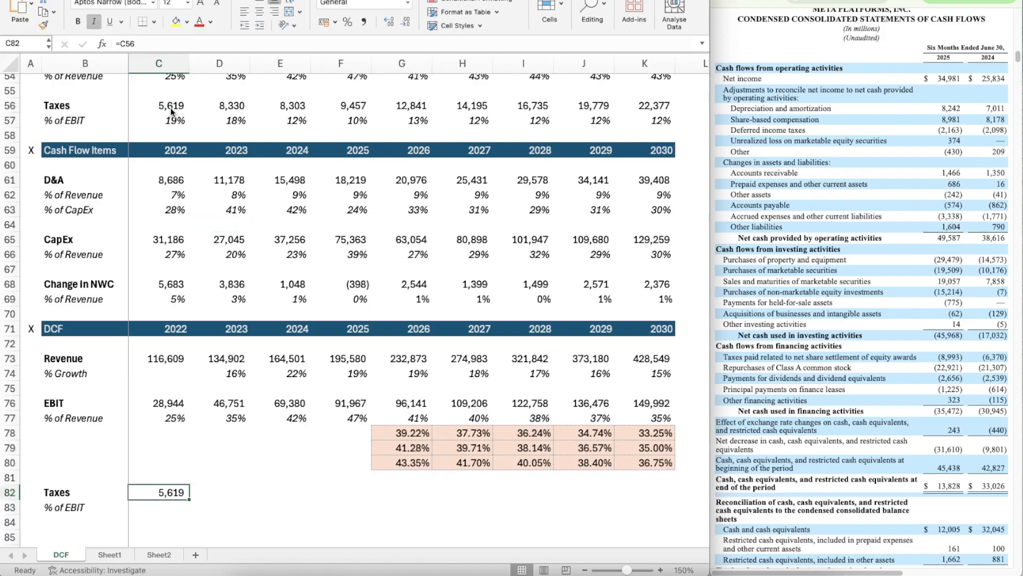
# Step: Copy the linked Taxes formula from C82 across through F82
pyautogui.scroll(-4, 216, 237)
pyautogui.scroll(-1, 217, 237)
pyautogui.hotkey('ctrl', 'c')
pyautogui.hotkey('shift', 'Right')
pyautogui.hotkey('shift', 'Right')
pyautogui.hotkey('shift', 'Right')
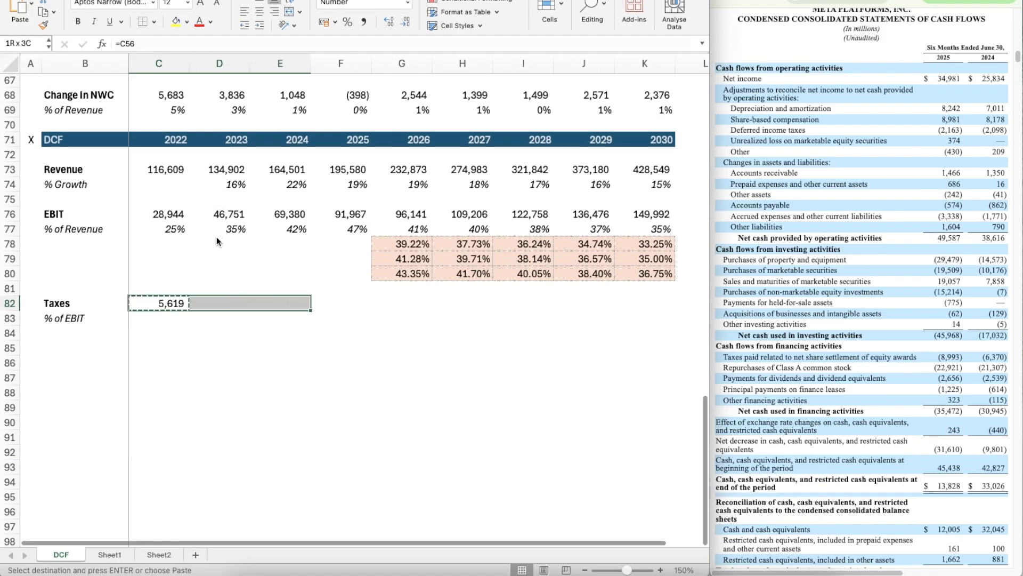
pyautogui.hotkey('ctrl', 'v')
# Step: Calculate 2022 taxes as a share of EBIT in C83 with =C82/C76
pyautogui.press('Down')
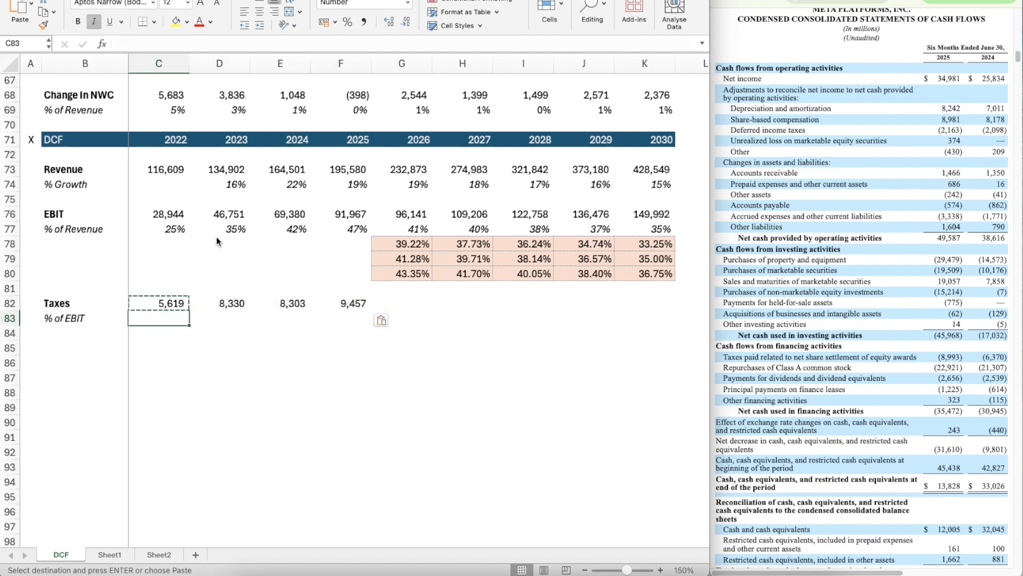
pyautogui.write('=')
pyautogui.press('Up')
pyautogui.write('/')
pyautogui.press('Up')
pyautogui.press('Up')
pyautogui.press('Up')
pyautogui.press('Up')
pyautogui.press('Up')
pyautogui.press('Up')
pyautogui.press('Up')
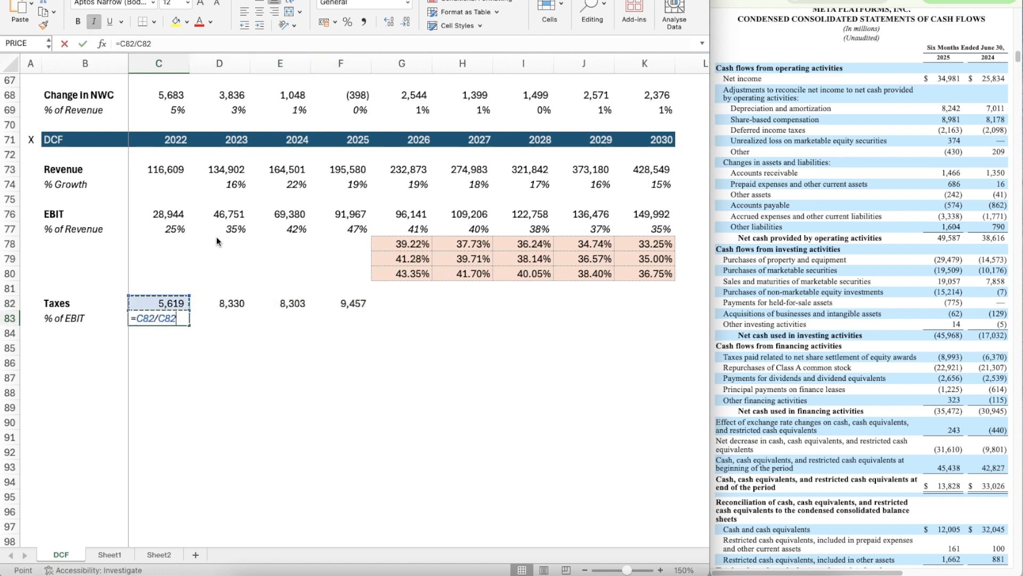
pyautogui.press('Return')
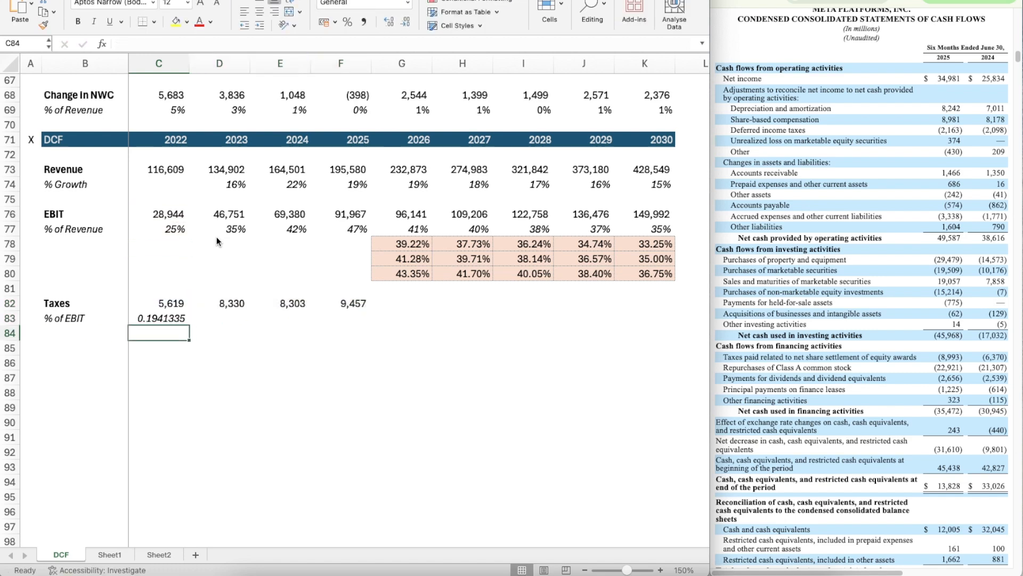
# Step: Apply the percentage format of C77 to C83 and copy the tax rate formula across through F83
pyautogui.click(181, 229)
pyautogui.press('super+shift+c')
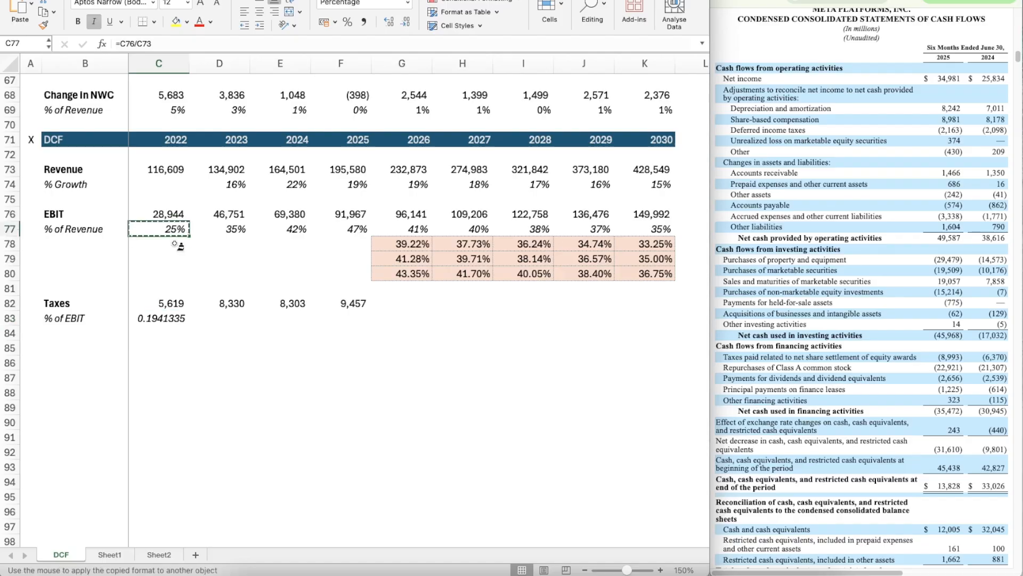
pyautogui.click(155, 322)
pyautogui.press('super+c')
pyautogui.hotkey('shift', 'Right')
pyautogui.hotkey('shift', 'Right')
pyautogui.hotkey('shift', 'Right')
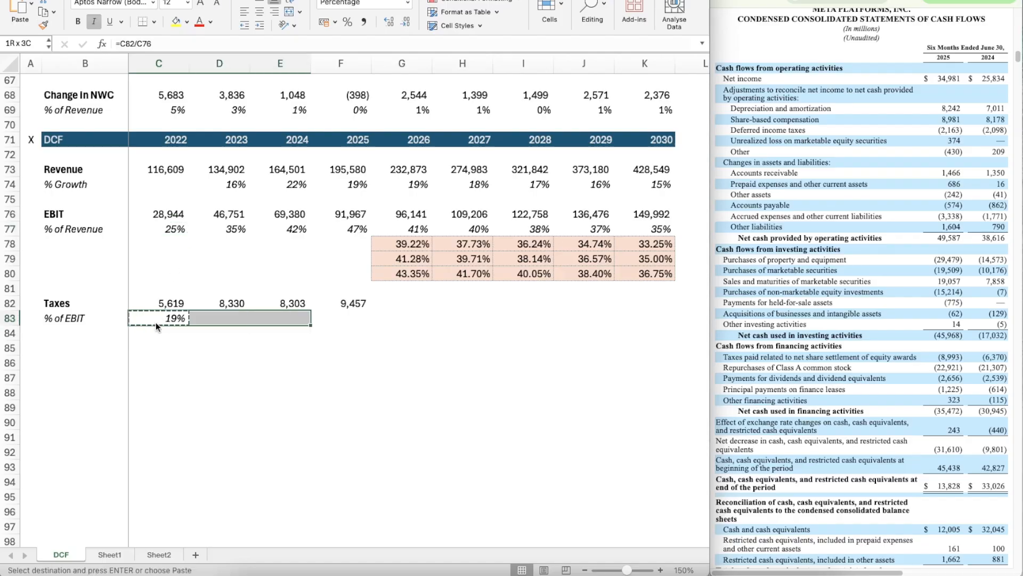
pyautogui.press('super+v')
# Step: Set the 2026 tax rate in G83 to the prior three-year average with =AVERAGE(D83:F83)
pyautogui.press('Right')
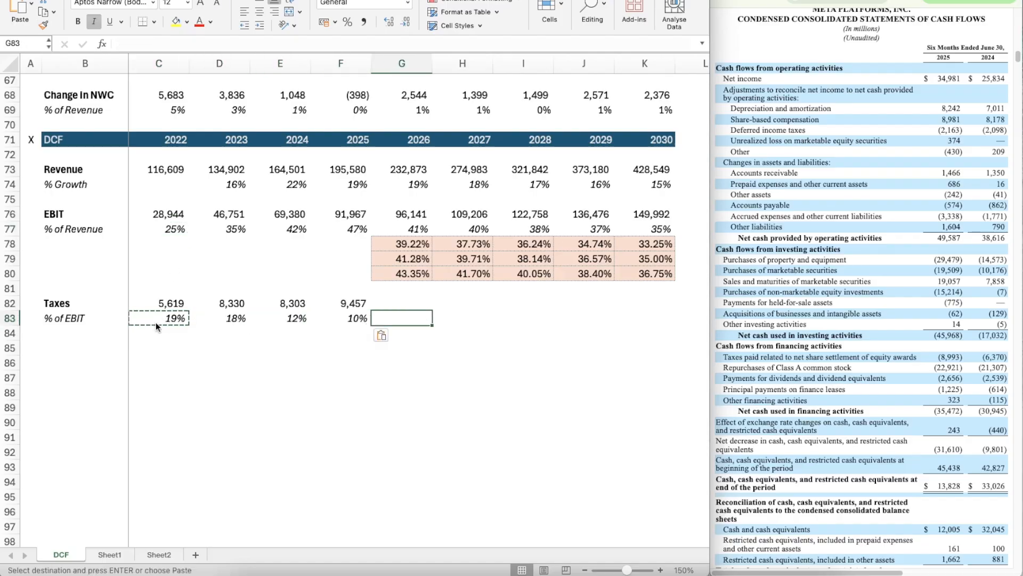
pyautogui.write('=averag')
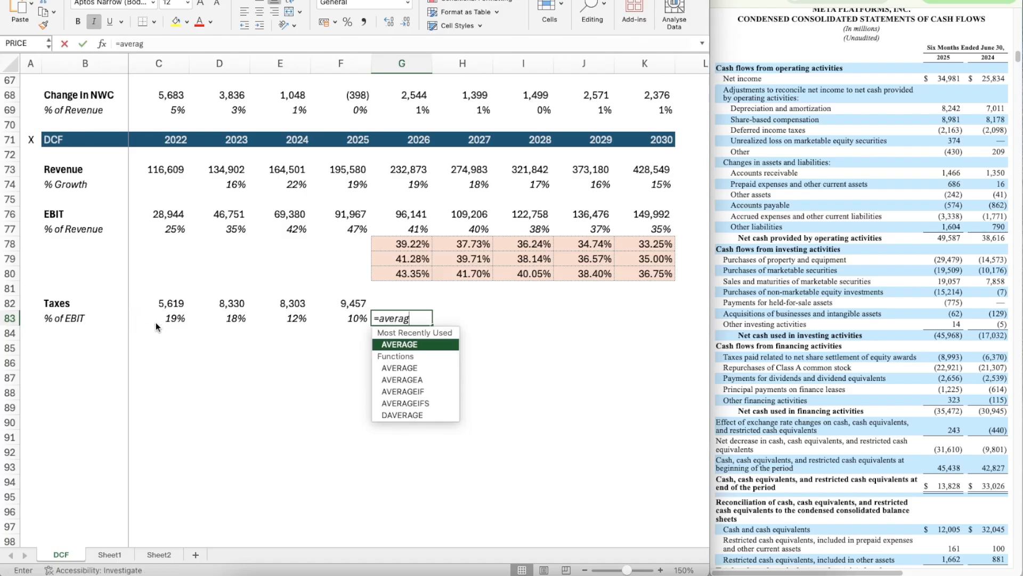
pyautogui.press('Tab')
pyautogui.press('Left')
pyautogui.hotkey('shift', 'Left')
pyautogui.hotkey('shift', 'Left')
pyautogui.press('Return')
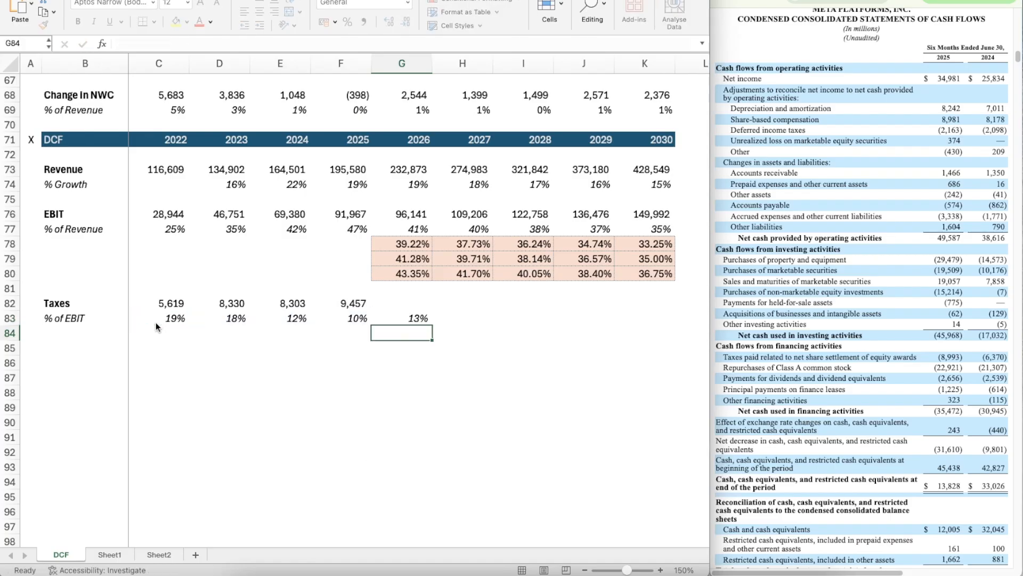
# Step: Copy the rolling average tax rate from G83 across through K83
pyautogui.press('Up')
pyautogui.press('super+c')
pyautogui.hotkey('shift', 'Right')
pyautogui.hotkey('shift', 'Right')
pyautogui.hotkey('shift', 'Right')
pyautogui.hotkey('shift', 'Right')
pyautogui.hscroll(1, 156, 326)
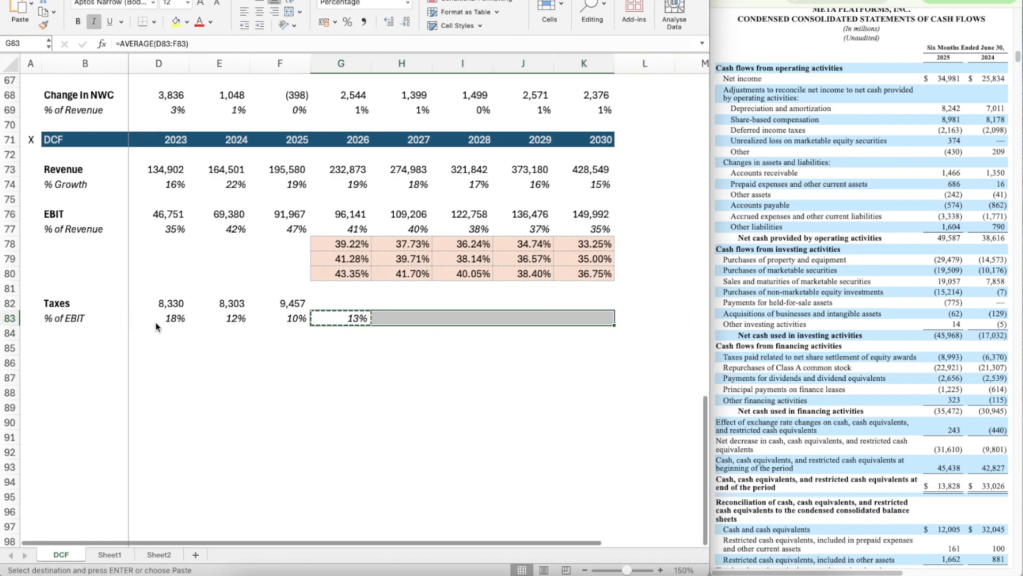
pyautogui.press('super+v')
pyautogui.press('Left')
pyautogui.hscroll(-1, 243, 391)
pyautogui.scroll(-1, 242, 392)
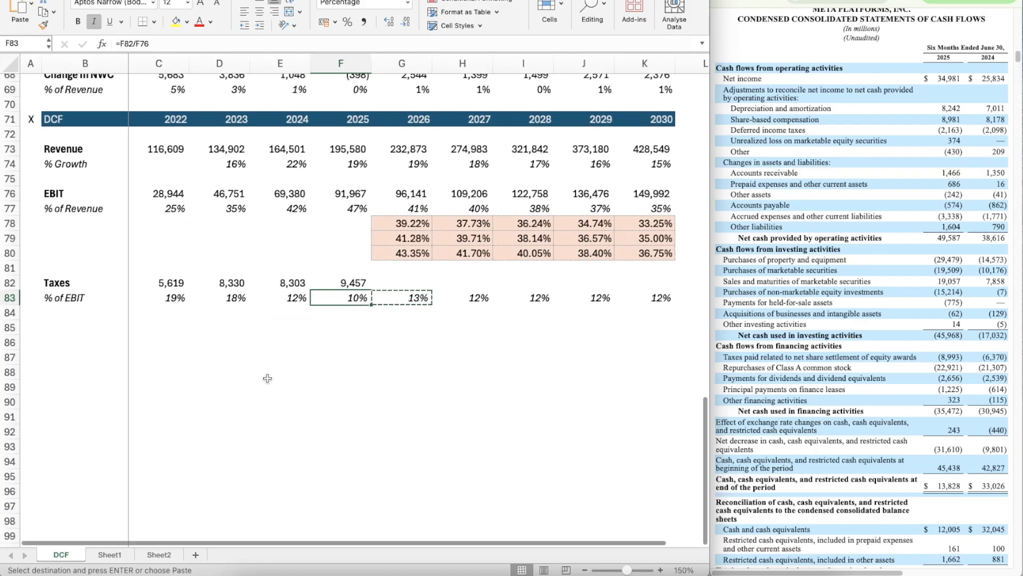
pyautogui.click(398, 285)
pyautogui.write('=')
pyautogui.press('Up')
pyautogui.press('Up')
pyautogui.press('Up')
pyautogui.press('Up')
pyautogui.press('Up')
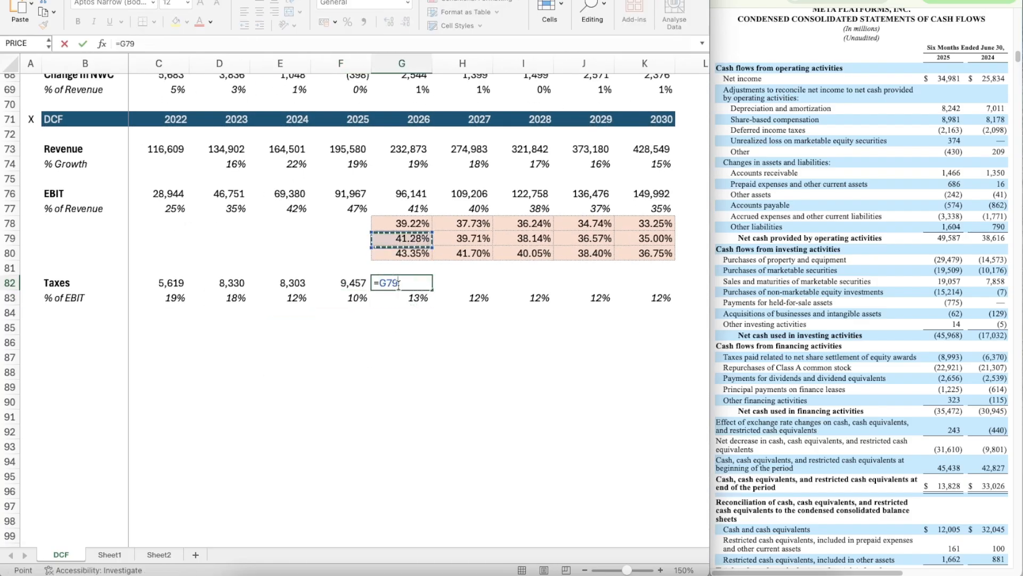
pyautogui.press('Up')
pyautogui.write('*')
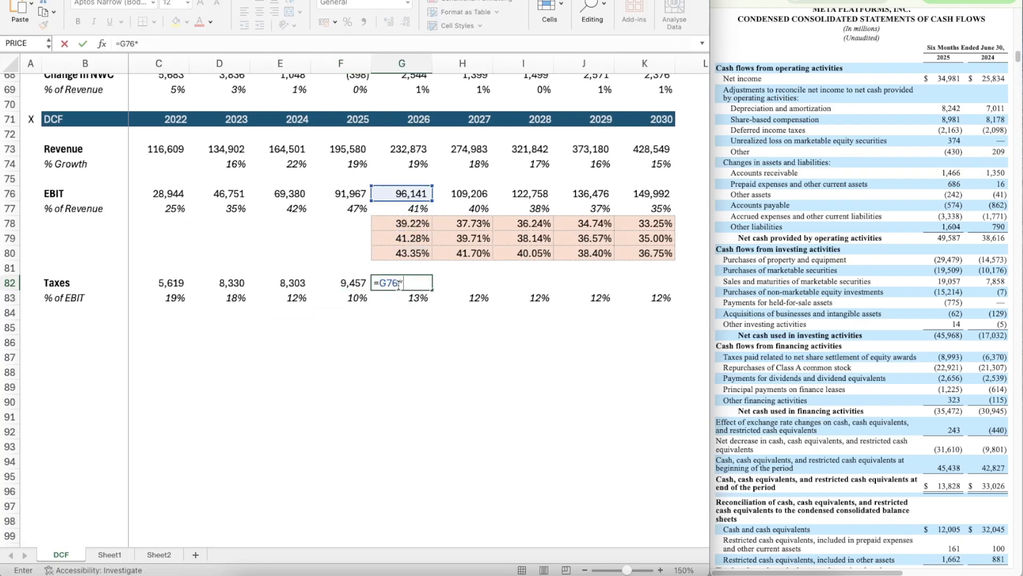
pyautogui.press('Down')
pyautogui.press('Return')
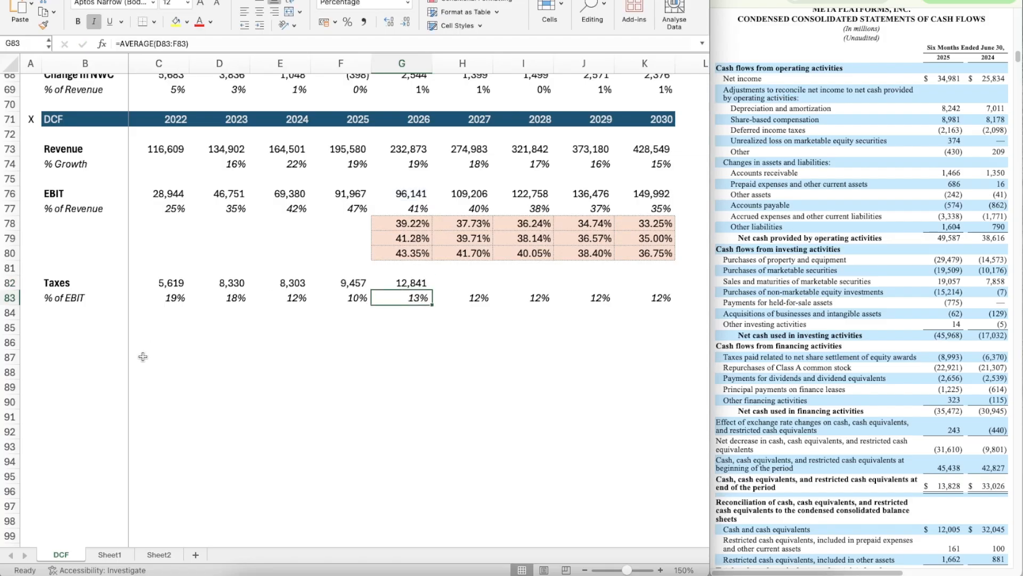
pyautogui.press('Up')
pyautogui.press('Delete')
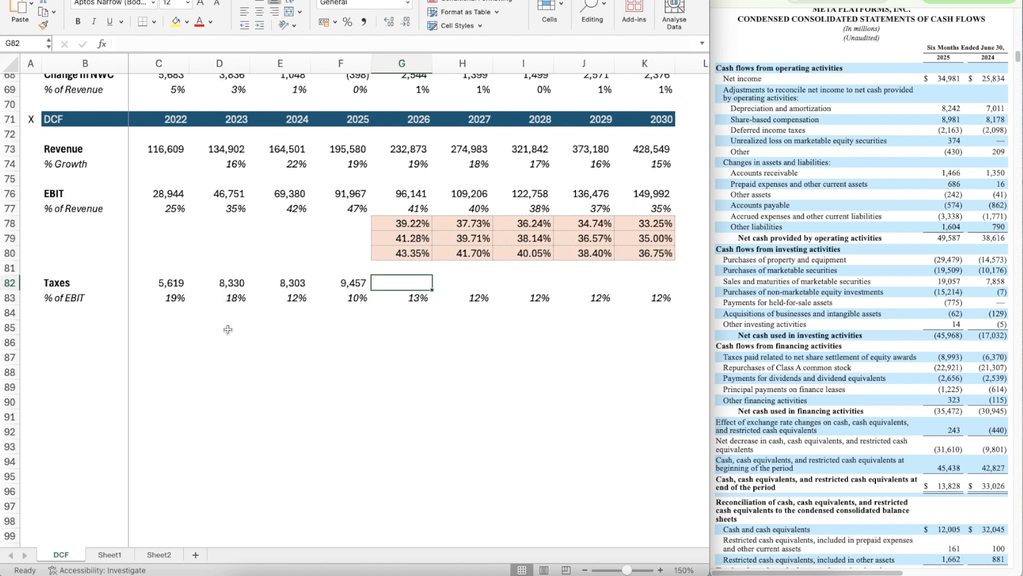
# Step: Calculate the 2026 taxes in G82 as EBIT times the tax rate with =G76*G83
pyautogui.write('=')
pyautogui.press('Up')
pyautogui.press('Up')
pyautogui.press('Up')
pyautogui.press('Up')
pyautogui.press('Up')
pyautogui.press('Up')
pyautogui.press('Up')
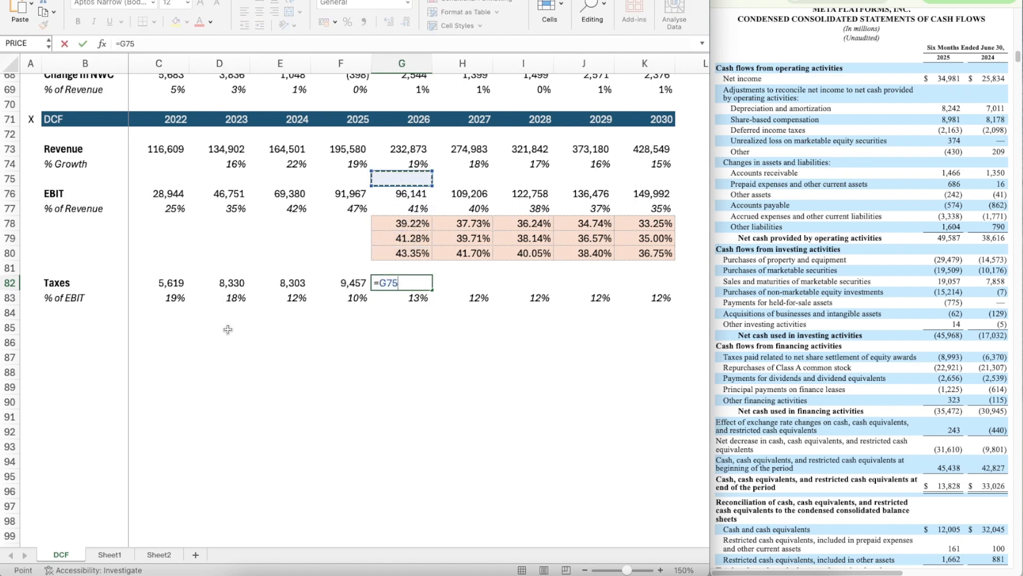
pyautogui.press('Down')
pyautogui.write('*')
pyautogui.press('Down')
pyautogui.press('Return')
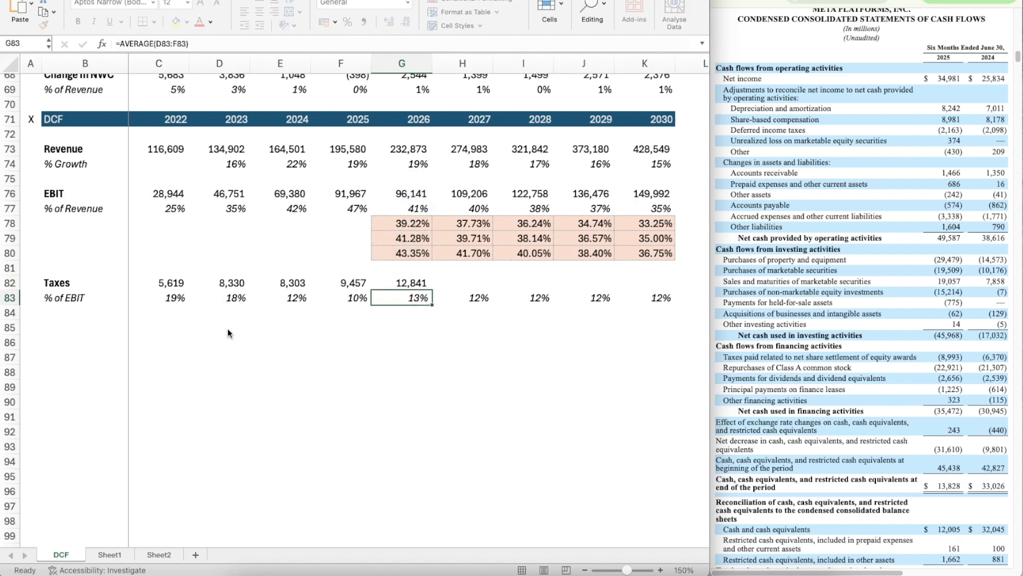
# Step: Copy the projected taxes formula from G82 across through K82
pyautogui.press('Up')
pyautogui.press('super+c')
pyautogui.hotkey('shift', 'Right')
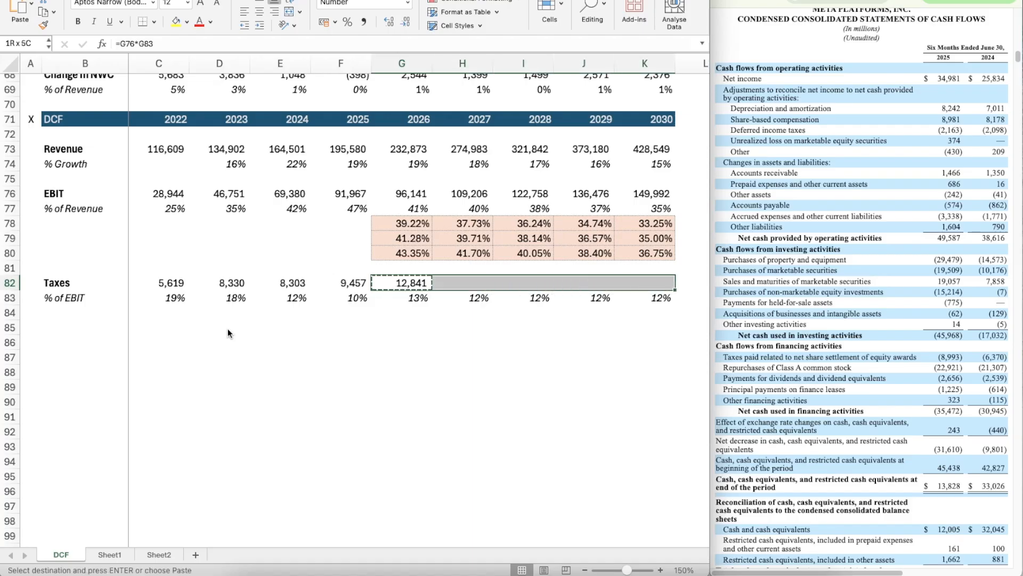
pyautogui.hotkey('ctrl', 'v')
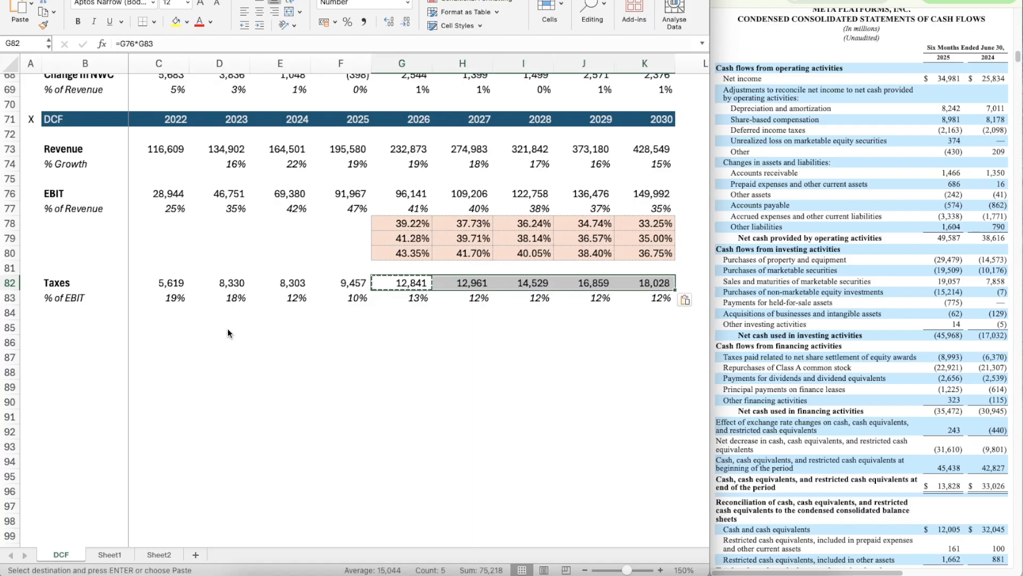
pyautogui.press('Down')
pyautogui.press('Down')
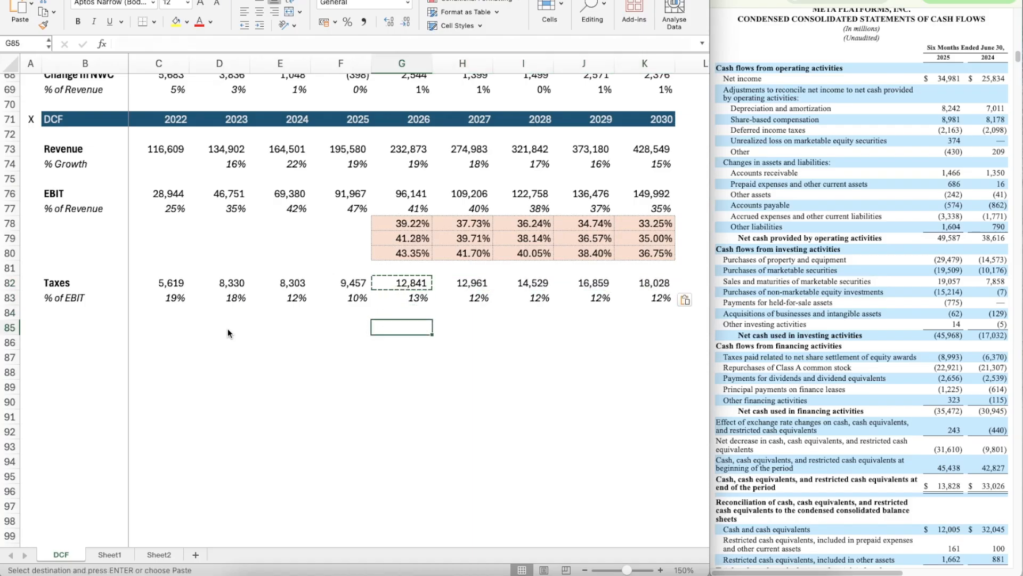
pyautogui.press('Escape')
# Step: Add a thin solid top border across B85:K85 to separate the taxes block from the rows below
pyautogui.scroll(3, 240, 343)
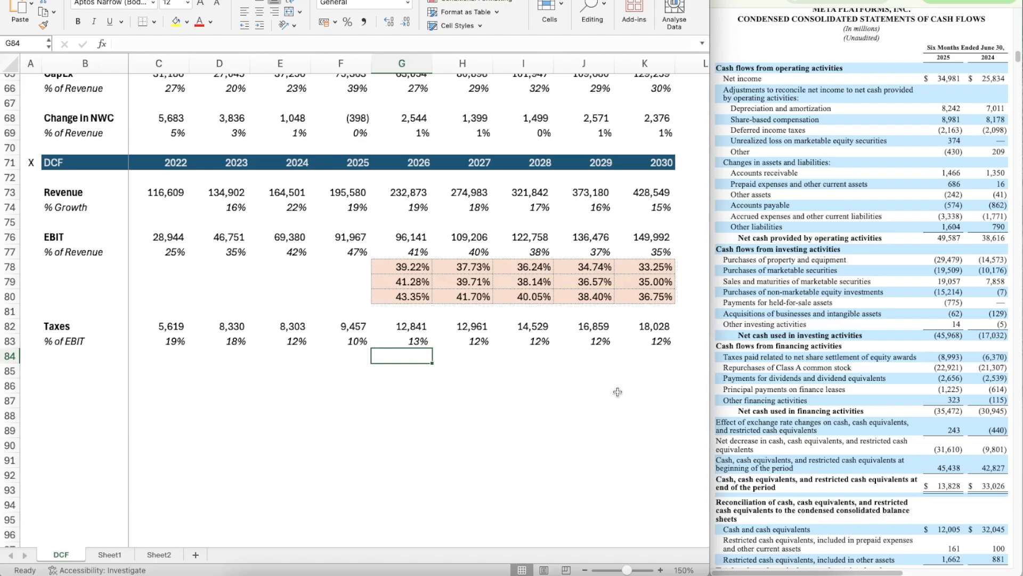
pyautogui.scroll(-5, 453, 423)
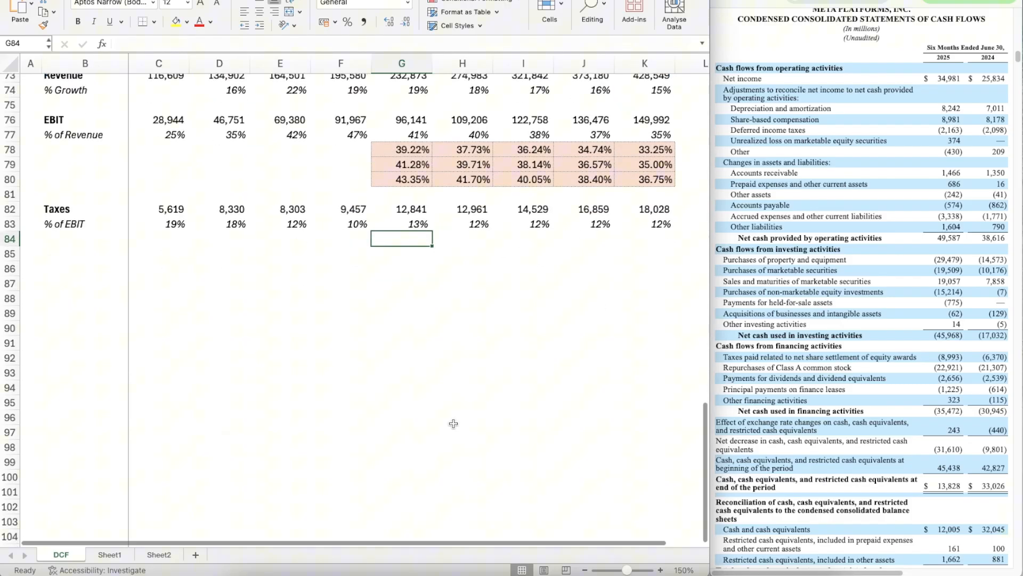
pyautogui.click(81, 265)
pyautogui.press('Up')
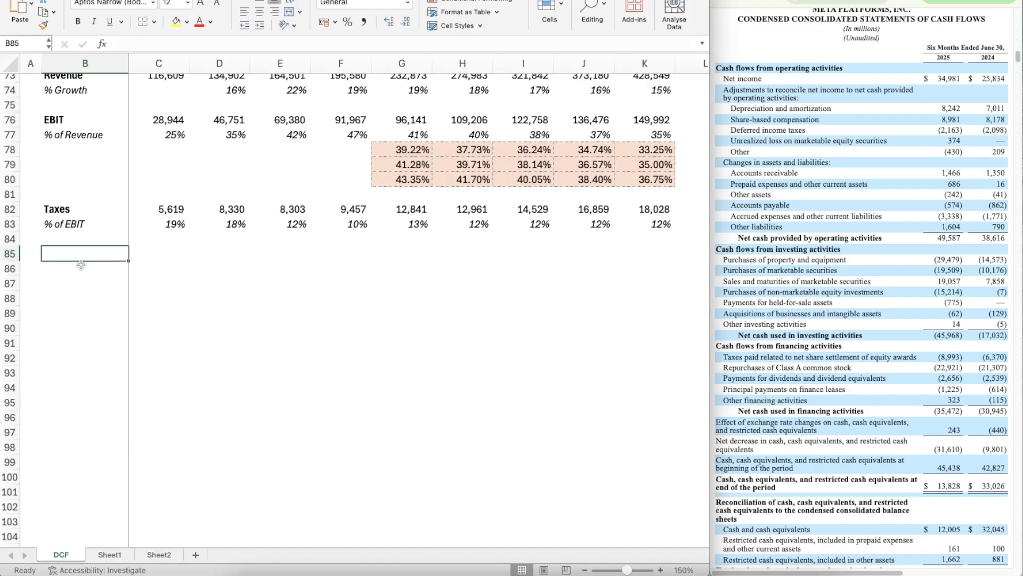
pyautogui.press('Up')
pyautogui.press('Down')
pyautogui.hotkey('shift', 'Right')
pyautogui.hotkey('shift', 'Right')
pyautogui.hotkey('shift', 'Right')
pyautogui.hotkey('shift', 'Right')
pyautogui.hotkey('shift', 'Right')
pyautogui.hotkey('shift', 'Right')
pyautogui.hotkey('shift', 'Right')
pyautogui.hotkey('shift', 'Right')
pyautogui.hotkey('shift', 'Right')
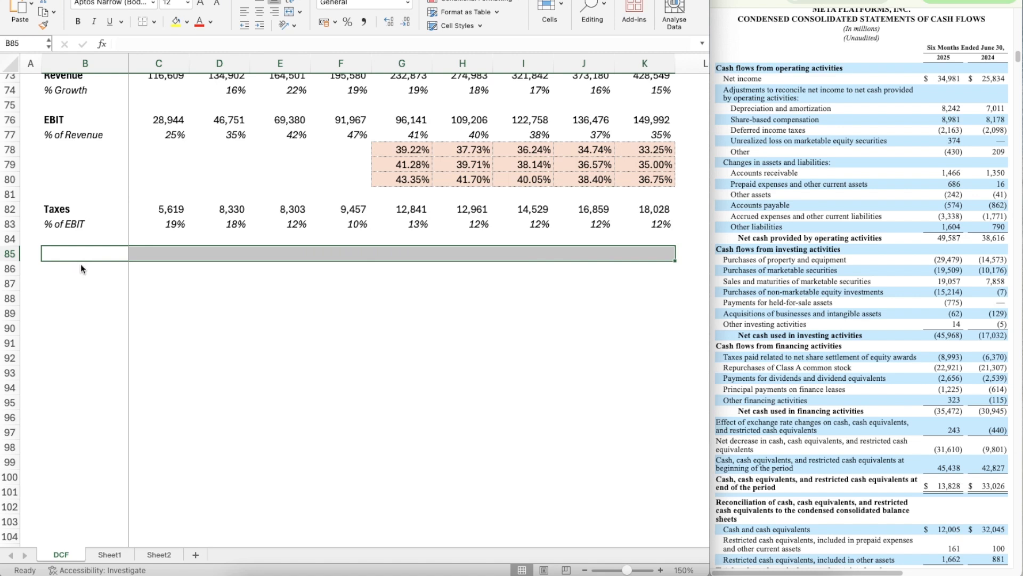
pyautogui.press('super+1')
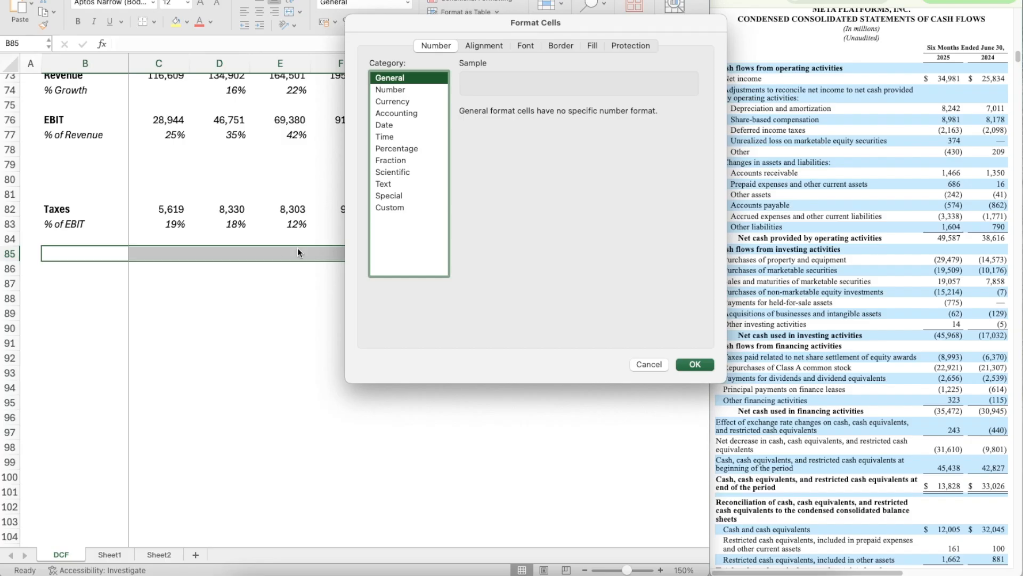
pyautogui.click(555, 44)
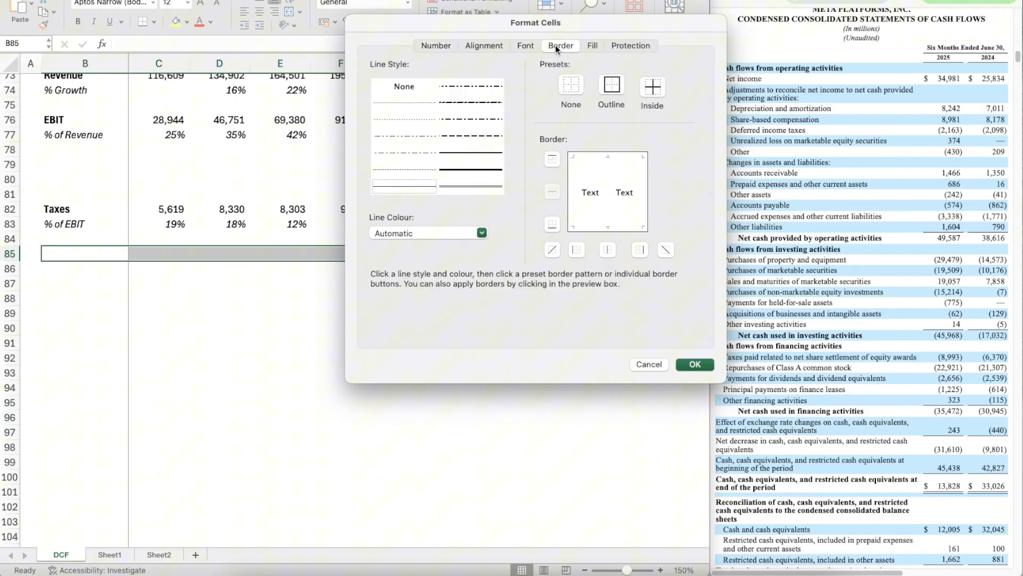
pyautogui.click(408, 184)
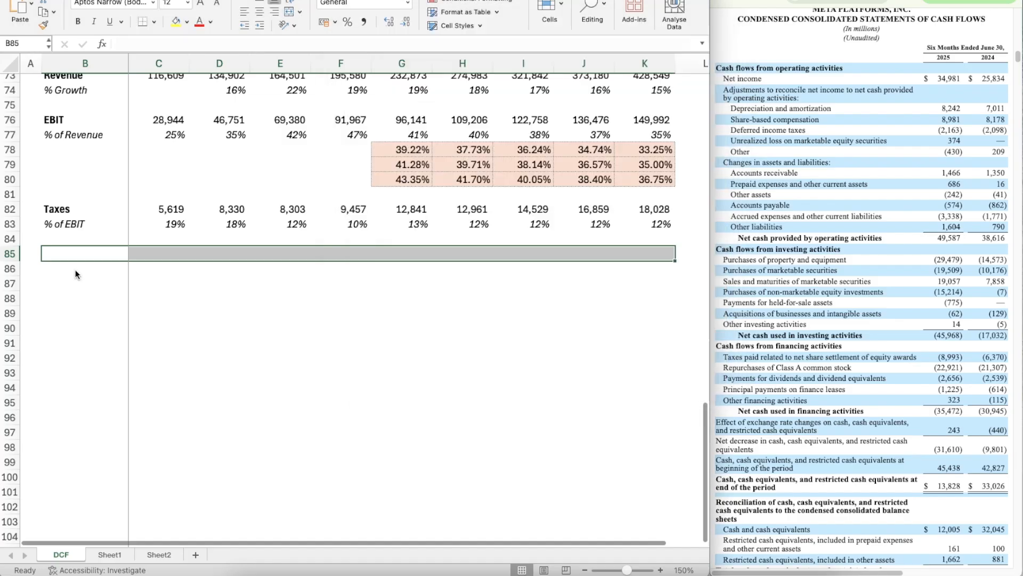
# Step: Label B86 as EBIAT in bold
pyautogui.click(76, 272)
pyautogui.write('EBIAT')
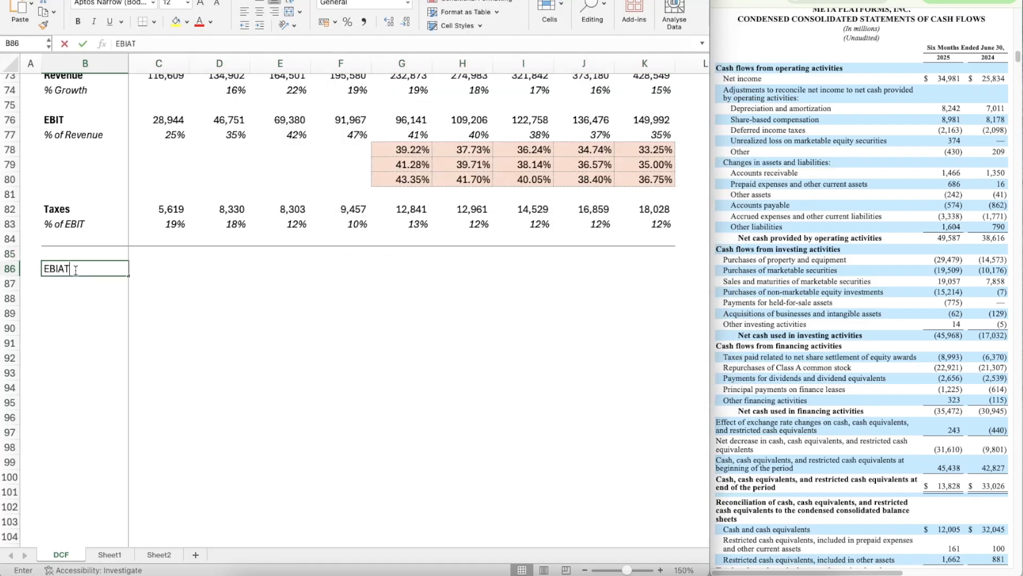
pyautogui.press('super+b')
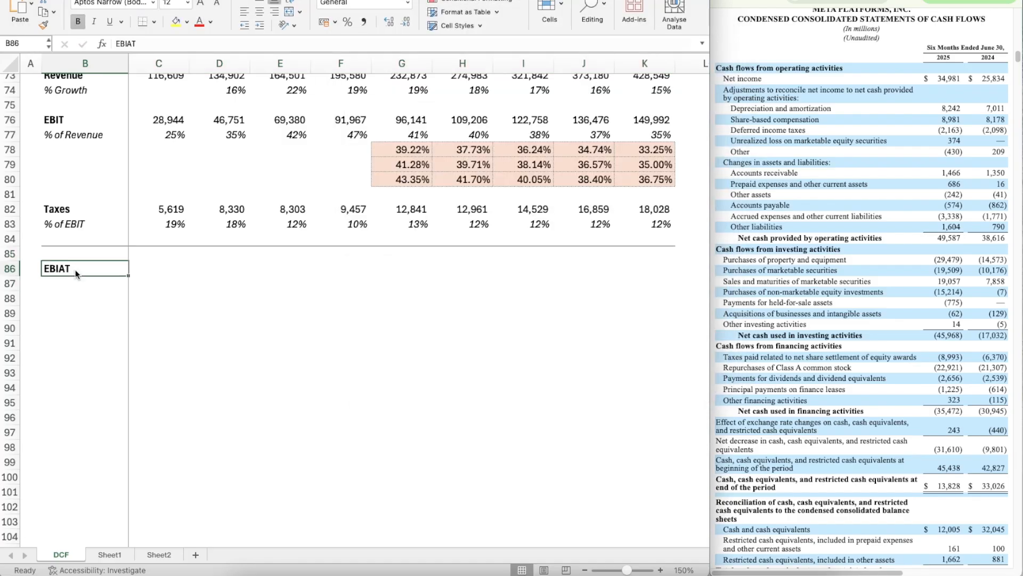
# Step: Calculate the 2026 EBIAT in G86 as EBIT less taxes with =G76-G82
pyautogui.press('Right')
pyautogui.press('Right')
pyautogui.press('Right')
pyautogui.press('Right')
pyautogui.press('Right')
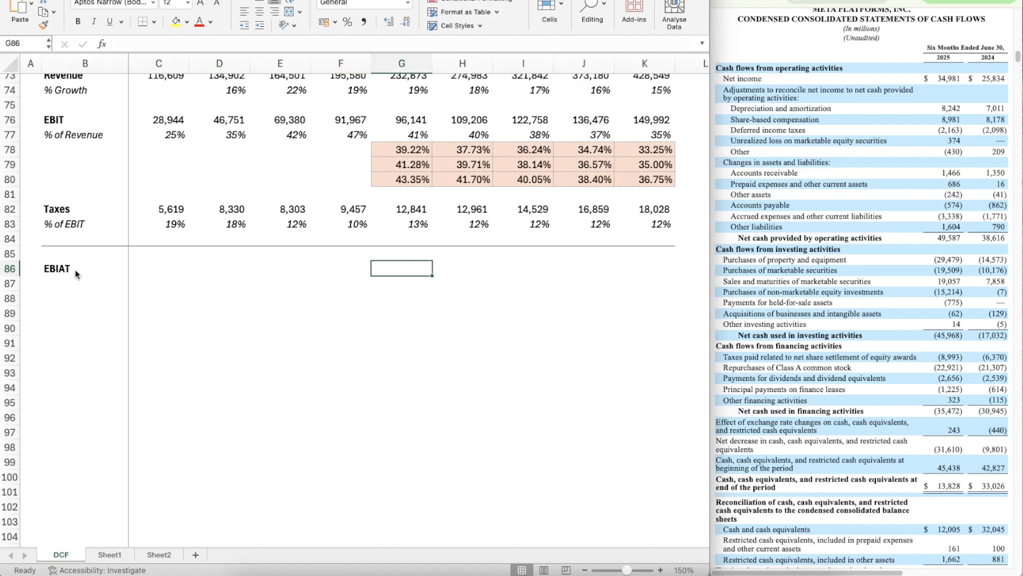
pyautogui.write('=')
pyautogui.scroll(3, 75, 274)
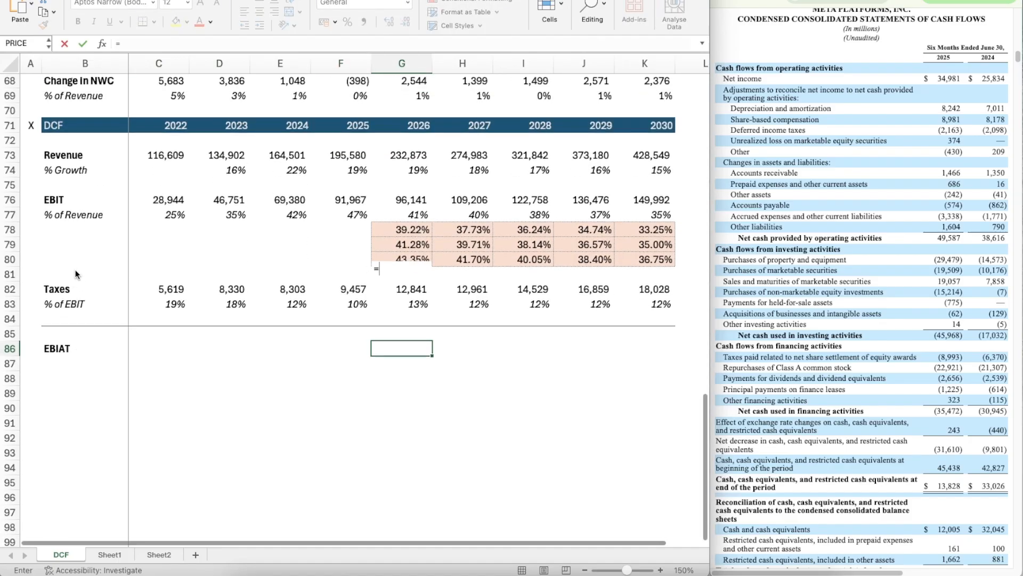
pyautogui.press('Up')
pyautogui.press('Up')
pyautogui.press('Up')
pyautogui.press('Up')
pyautogui.press('Up')
pyautogui.press('Up')
pyautogui.press('Up')
pyautogui.press('Up')
pyautogui.press('Up')
pyautogui.press('Up')
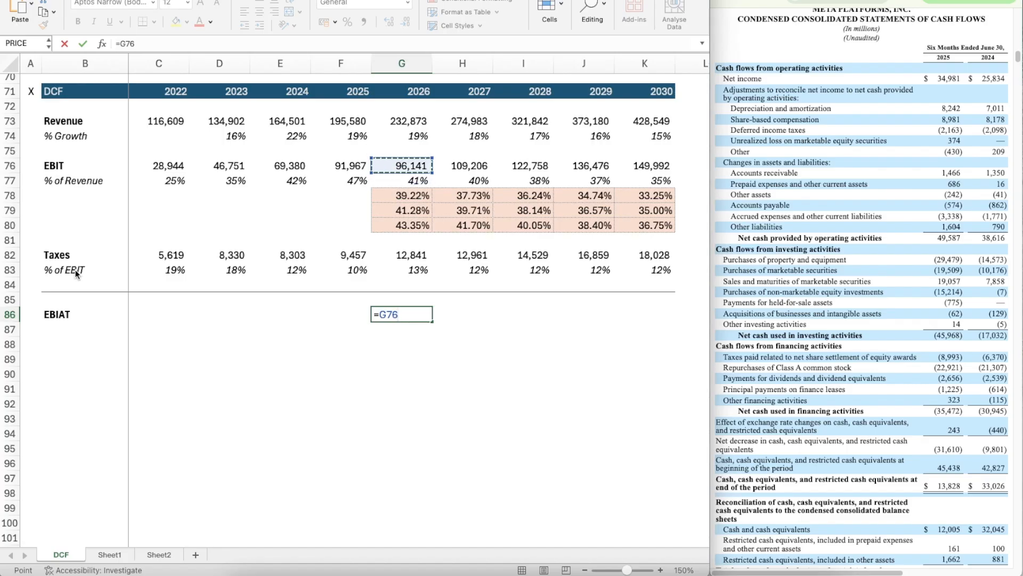
pyautogui.write('-')
pyautogui.press('Up')
pyautogui.press('Up')
pyautogui.press('Up')
pyautogui.press('Up')
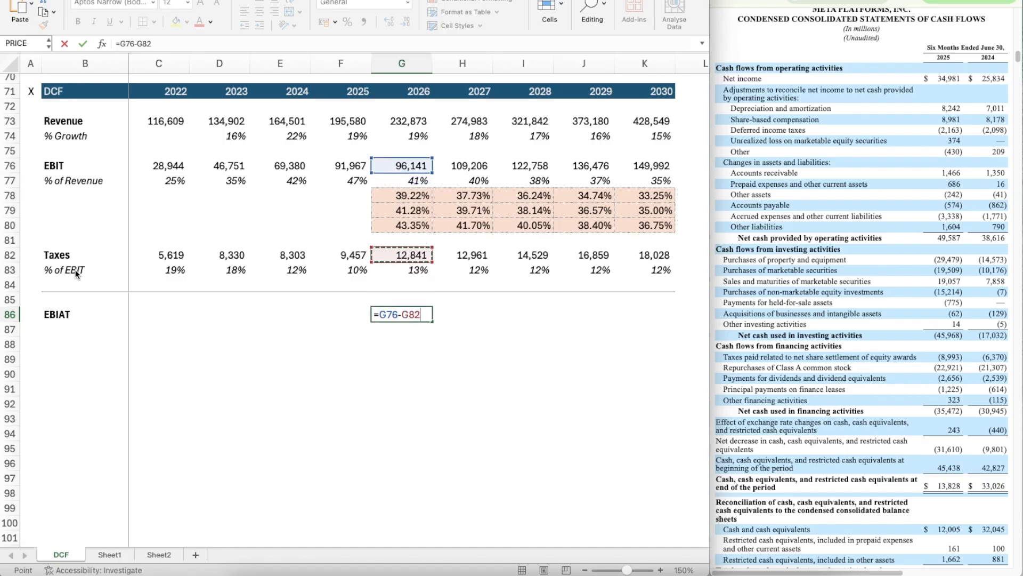
pyautogui.hotkey('ctrl', 'Return')
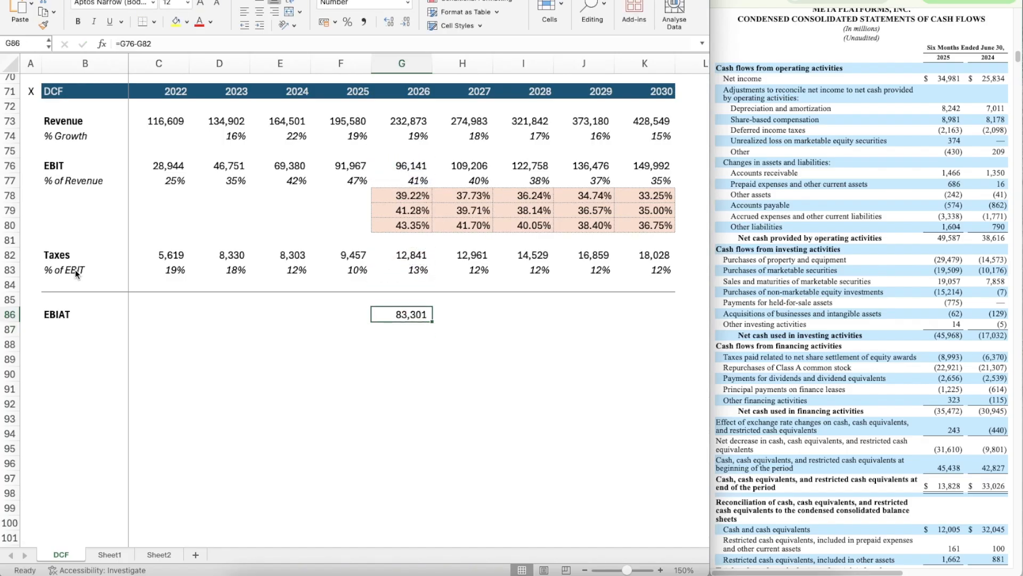
# Step: Bold the 2026 EBIAT in G86 and copy it across through K86
pyautogui.hotkey('ctrl', 'b')
pyautogui.hotkey('ctrl', 'c')
pyautogui.hotkey('shift', 'Right')
pyautogui.hotkey('shift', 'Right')
pyautogui.hotkey('shift', 'Right')
pyautogui.hotkey('shift', 'Right')
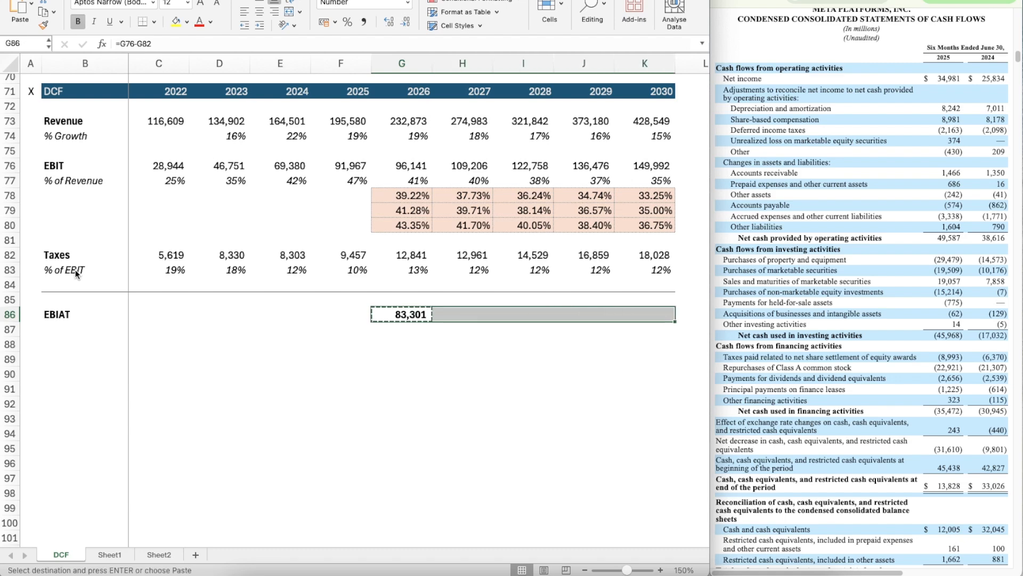
pyautogui.hotkey('ctrl', 'v')
# Step: Add a bold D&A row label in B88
pyautogui.press('Down')
pyautogui.press('Left')
pyautogui.press('Left')
pyautogui.press('Left')
pyautogui.press('Left')
pyautogui.press('Left')
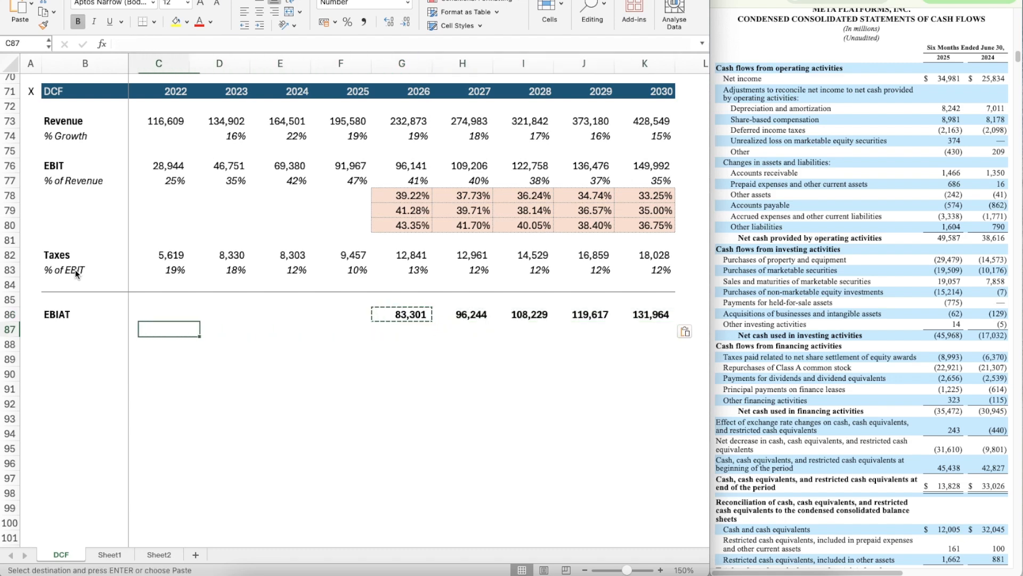
pyautogui.press('Down')
pyautogui.write('D&A')
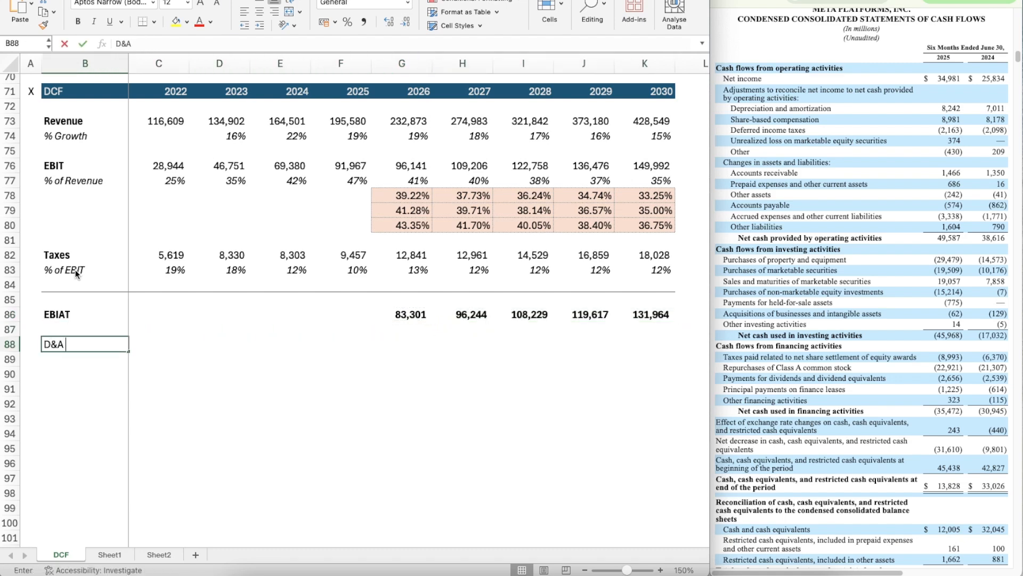
pyautogui.press('Return')
pyautogui.press('Up')
pyautogui.hotkey('ctrl', 'b')
# Step: Add a bold CapEx row label in B90
pyautogui.press('Down')
pyautogui.press('Down')
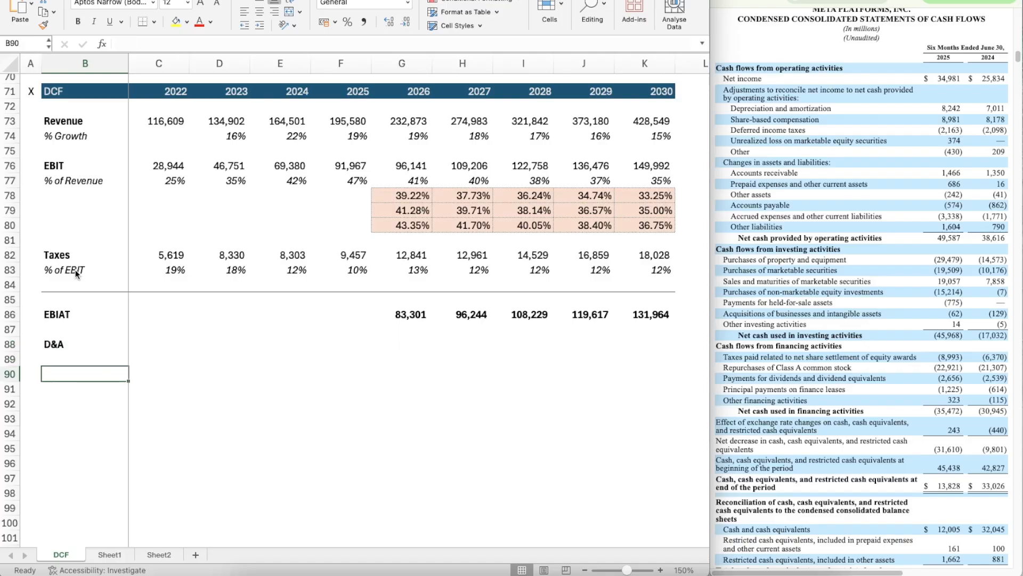
pyautogui.write('CapEx')
pyautogui.press('Return')
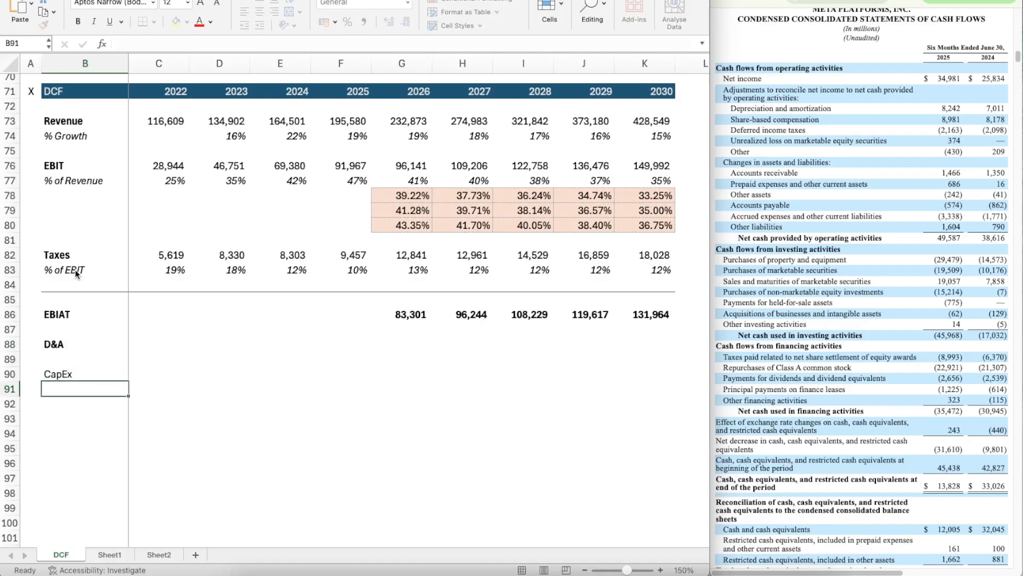
pyautogui.press('Up')
pyautogui.hotkey('ctrl', 'b')
# Step: Add a bold Change in NWC row label in B92
pyautogui.press('Down')
pyautogui.press('Down')
pyautogui.write('Chan')
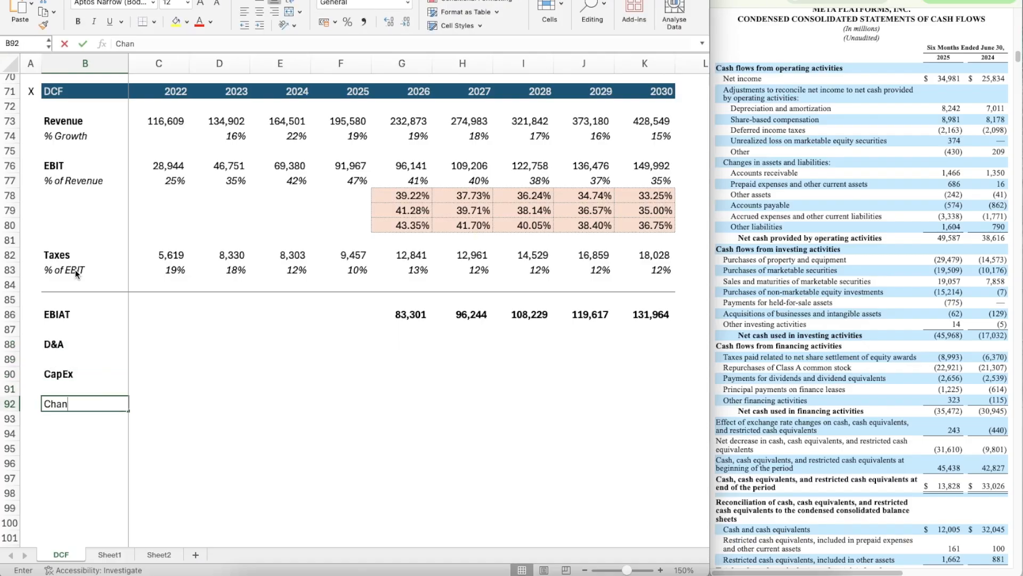
pyautogui.write('ge in NWC')
pyautogui.press('Return')
pyautogui.press('Up')
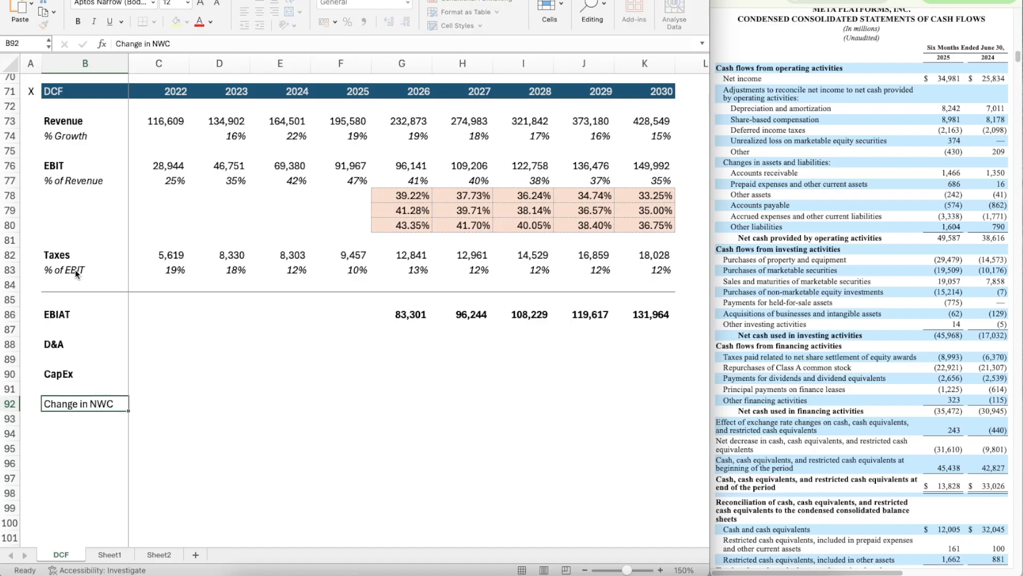
pyautogui.hotkey('ctrl', 'b')
# Step: Link the 2022 D&A in C88 to the Cash Flow Items section with =C61
pyautogui.press('Up')
pyautogui.press('Up')
pyautogui.press('Up')
pyautogui.press('Right')
pyautogui.press('Up')
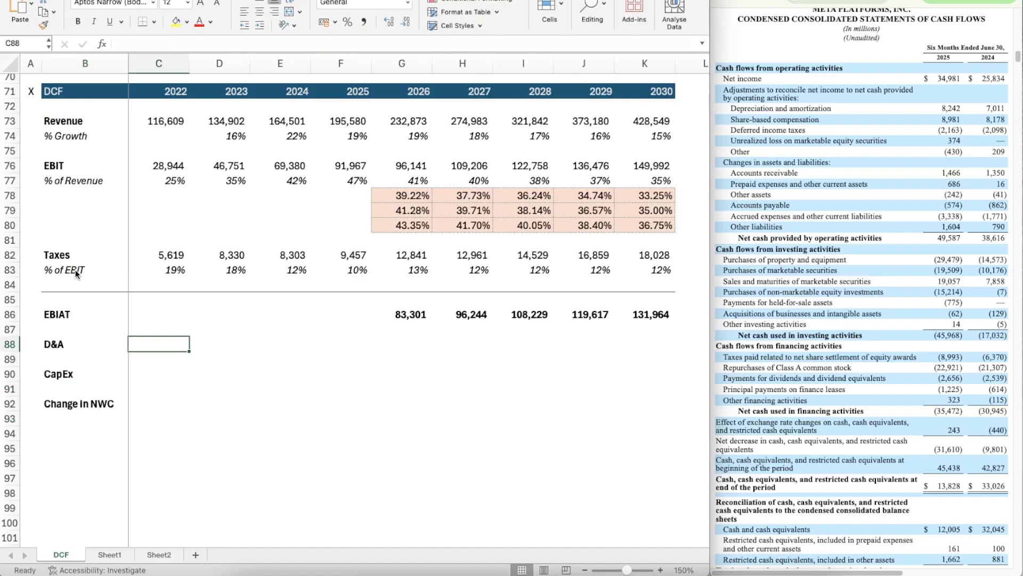
pyautogui.write('=')
pyautogui.scroll(3, 183, 282)
pyautogui.scroll(2, 183, 283)
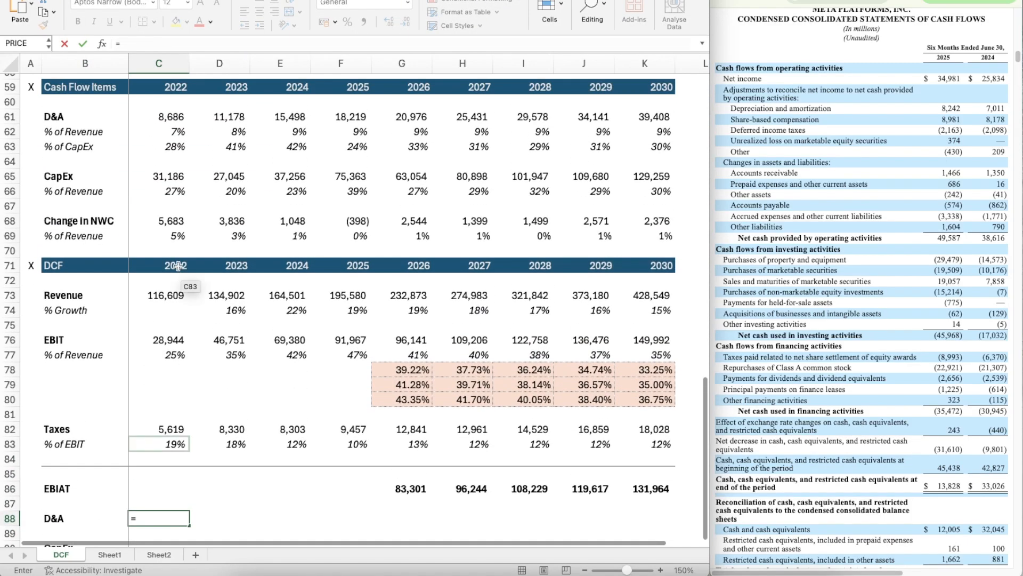
pyautogui.click(163, 118)
pyautogui.press('Return')
# Step: Copy the D&A link in C88 across the remaining years through 2030 in K88
pyautogui.press('Up')
pyautogui.scroll(-5, 254, 333)
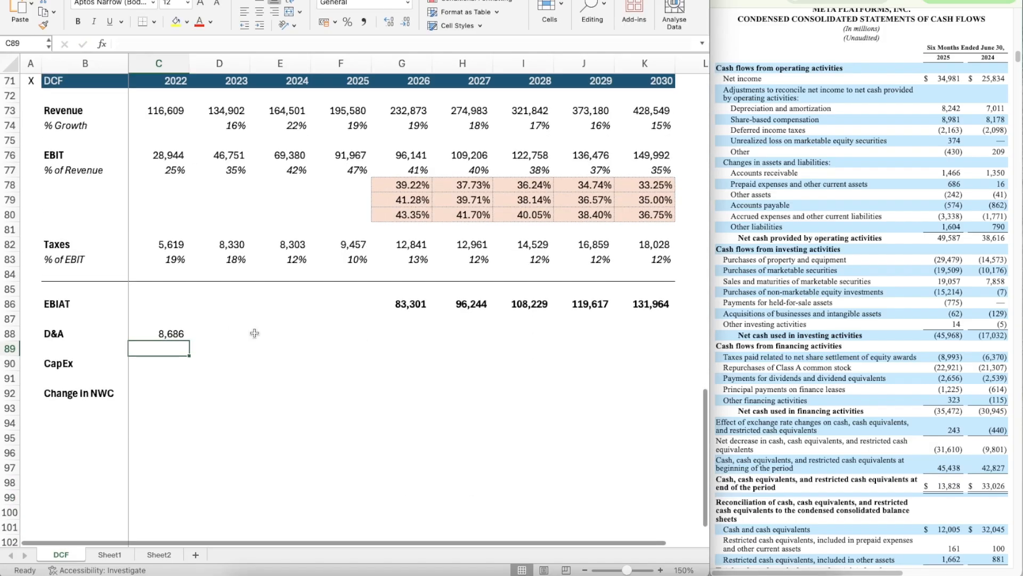
pyautogui.hotkey('ctrl', 'c')
pyautogui.hotkey('shift', 'Right')
pyautogui.hotkey('shift', 'Right')
pyautogui.hotkey('shift', 'Right')
pyautogui.hotkey('shift', 'Right')
pyautogui.hotkey('shift', 'Right')
pyautogui.hotkey('shift', 'Right')
pyautogui.hotkey('shift', 'Right')
pyautogui.hotkey('shift', 'Right')
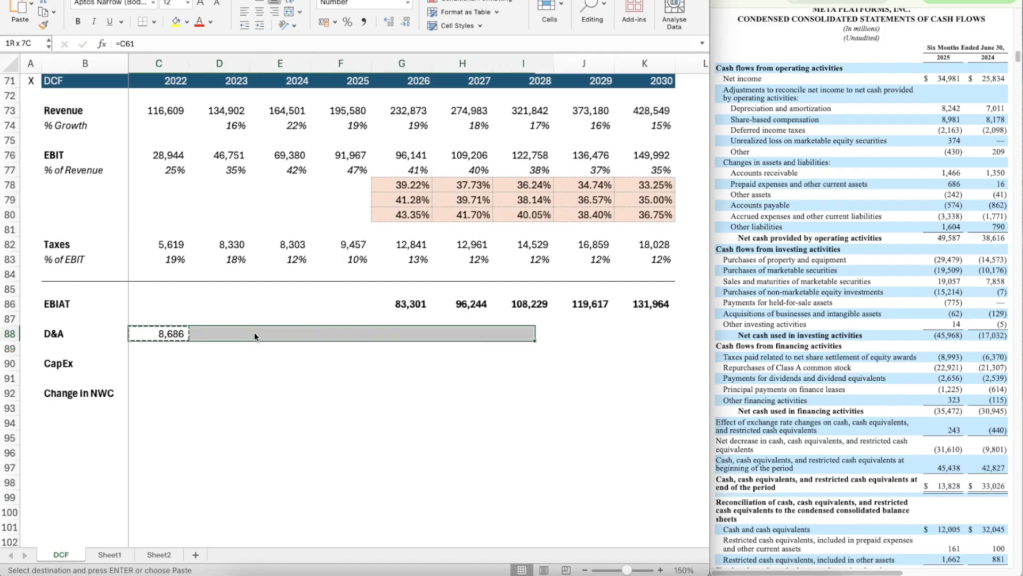
pyautogui.hotkey('ctrl', 'v')
# Step: Link the 2022 CapEx in C90 to the Cash Flow Items section with =C65
pyautogui.press('Down')
pyautogui.press('Down')
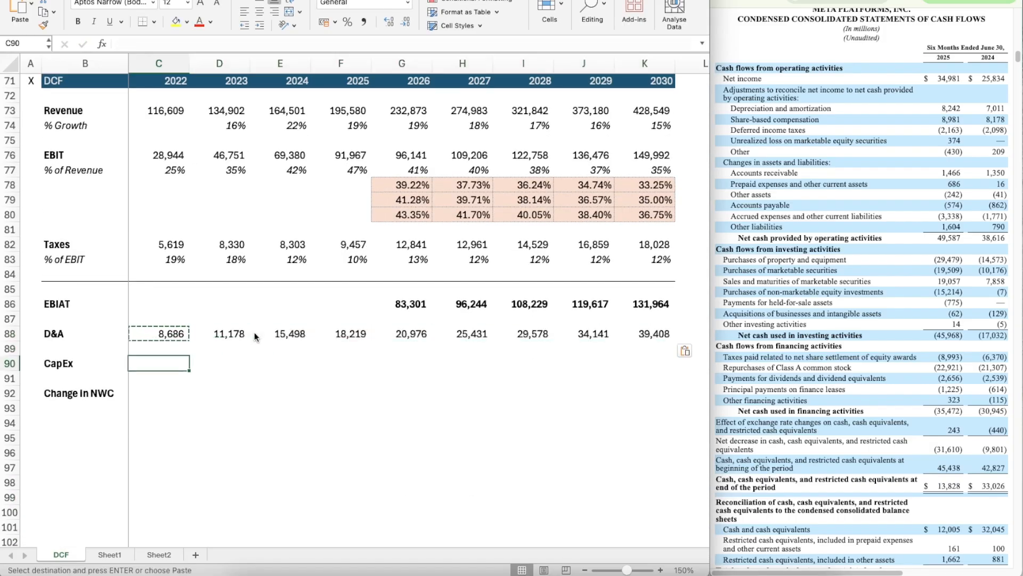
pyautogui.write('=')
pyautogui.scroll(2, 203, 283)
pyautogui.scroll(1, 160, 128)
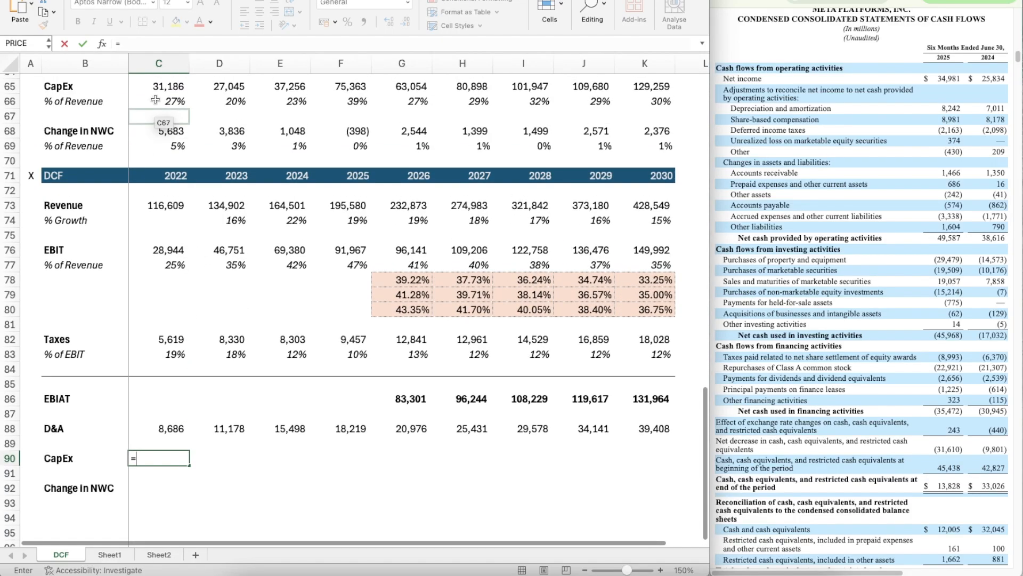
pyautogui.click(157, 92)
pyautogui.press('Return')
# Step: Copy the CapEx link in C90 across the remaining years through 2030 in K90
pyautogui.scroll(-4, 267, 327)
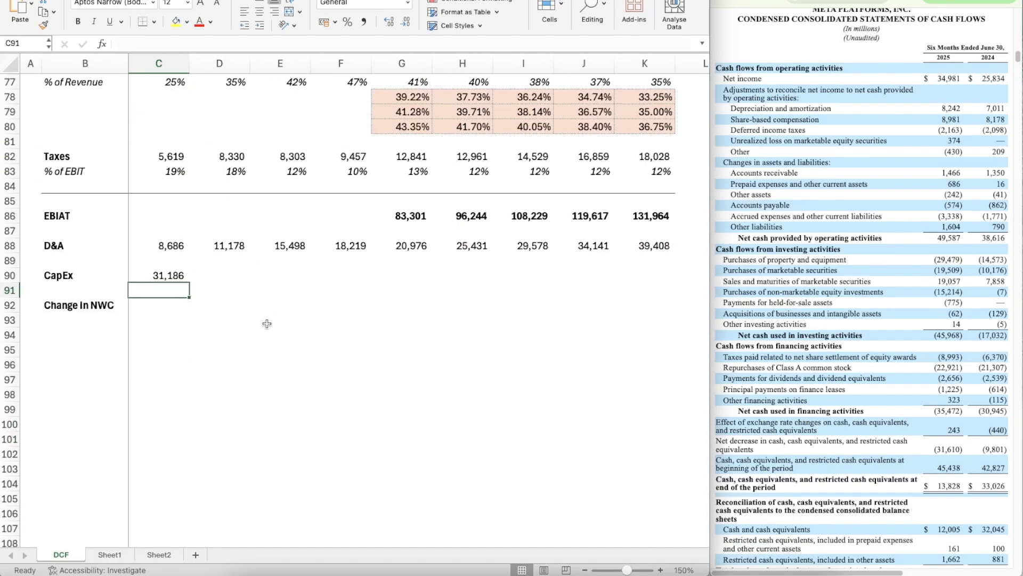
pyautogui.press('Up')
pyautogui.hotkey('ctrl', 'c')
pyautogui.hotkey('shift', 'Right')
pyautogui.hotkey('shift', 'Right')
pyautogui.hotkey('shift', 'Right')
pyautogui.hotkey('shift', 'Right')
pyautogui.hotkey('shift', 'Right')
pyautogui.hotkey('shift', 'Right')
pyautogui.hotkey('shift', 'Right')
pyautogui.hotkey('shift', 'Right')
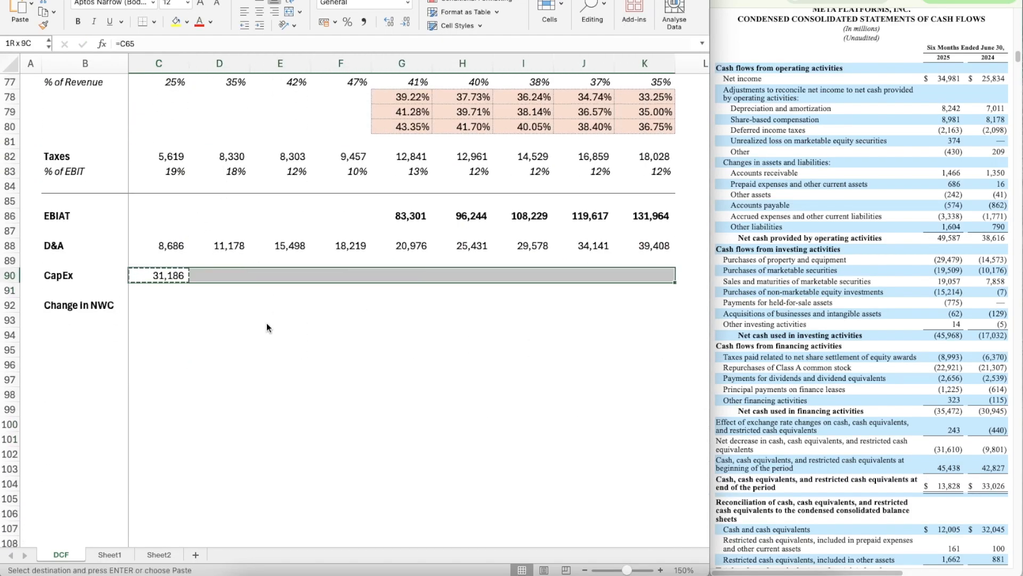
pyautogui.hotkey('ctrl', 'v')
# Step: Link the 2022 Change in NWC in C92 to the Cash Flow Items section with =C68
pyautogui.press('Down')
pyautogui.press('Down')
pyautogui.press('Left')
pyautogui.write('=')
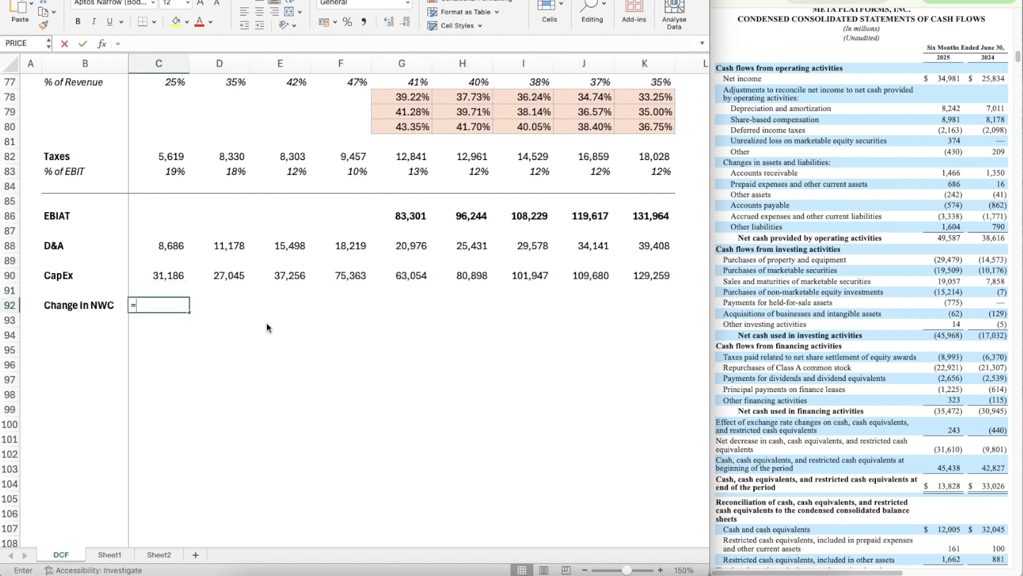
pyautogui.scroll(5, 267, 322)
pyautogui.click(169, 183)
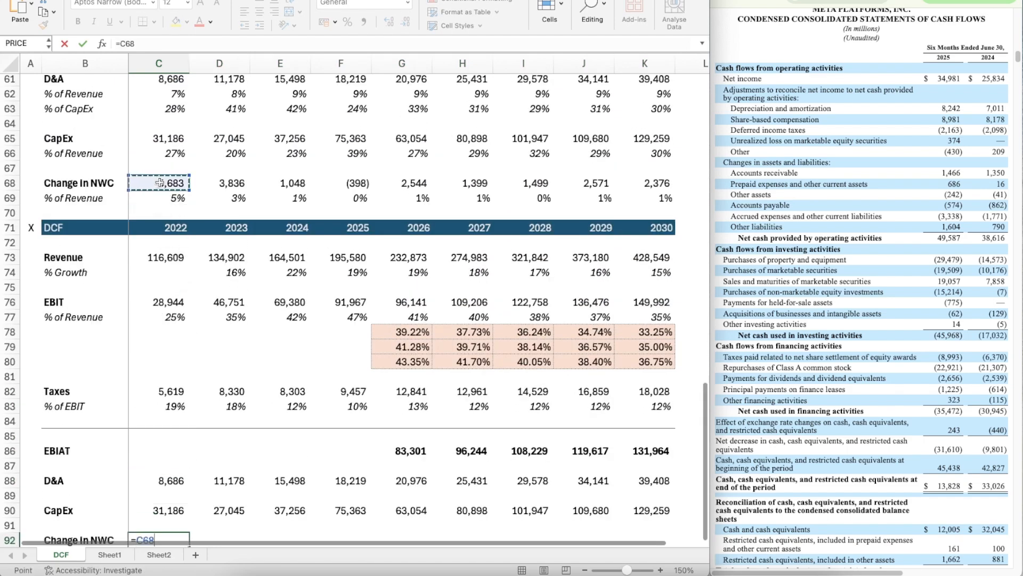
pyautogui.press('Return')
# Step: Copy the Change in NWC link in C92 across the remaining years through 2030 in K92
pyautogui.scroll(-7, 268, 386)
pyautogui.scroll(-1, 268, 387)
pyautogui.press('Up')
pyautogui.hotkey('ctrl', 'c')
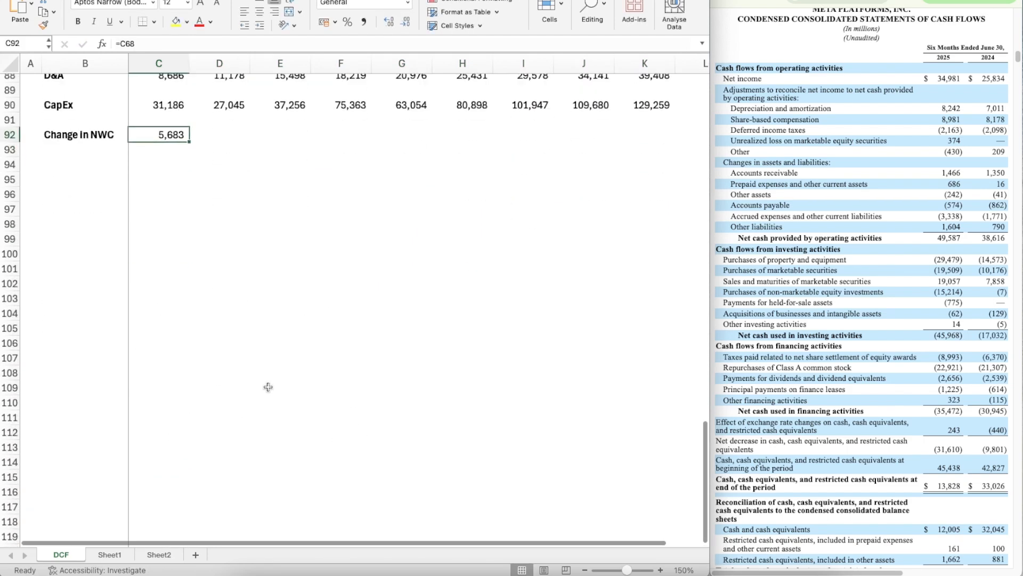
pyautogui.hotkey('shift', 'Right')
pyautogui.hotkey('shift', 'Right')
pyautogui.hotkey('shift', 'Right')
pyautogui.hotkey('shift', 'Right')
pyautogui.hotkey('shift', 'Right')
pyautogui.hotkey('shift', 'Right')
pyautogui.hotkey('shift', 'Right')
pyautogui.hotkey('shift', 'Right')
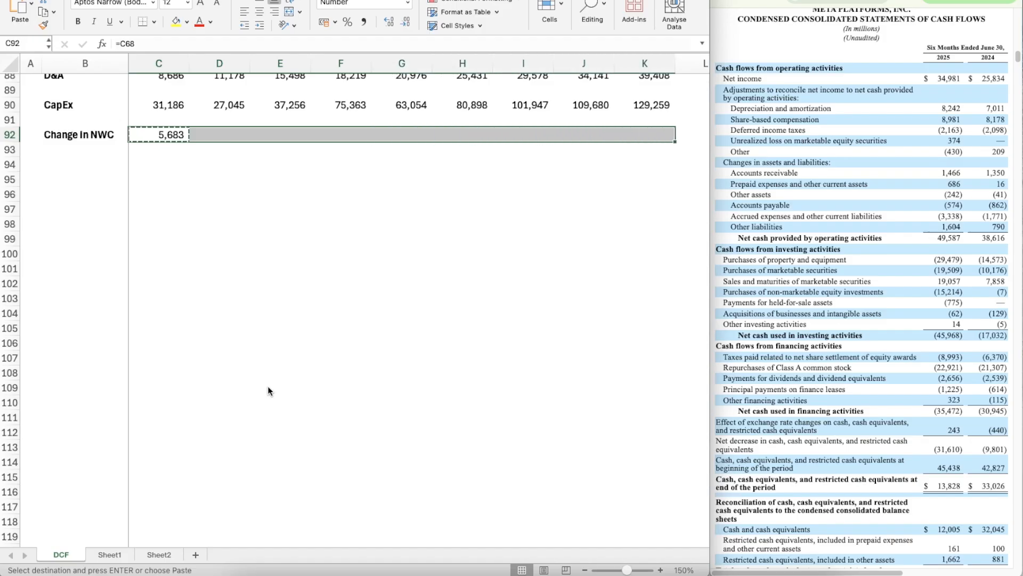
pyautogui.hotkey('ctrl', 'v')
pyautogui.press('Down')
pyautogui.press('Down')
pyautogui.scroll(3, 268, 386)
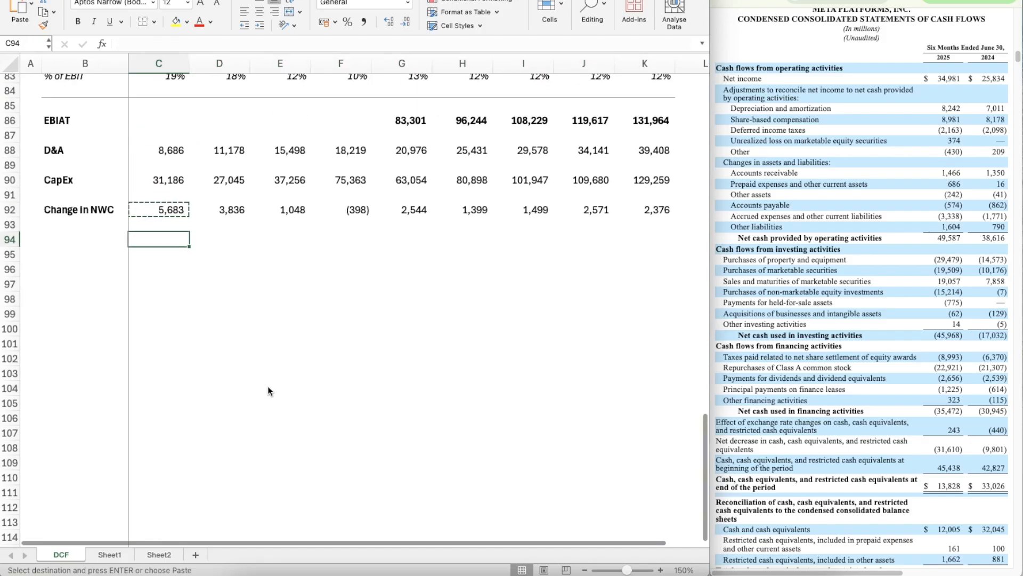
pyautogui.press('Left')
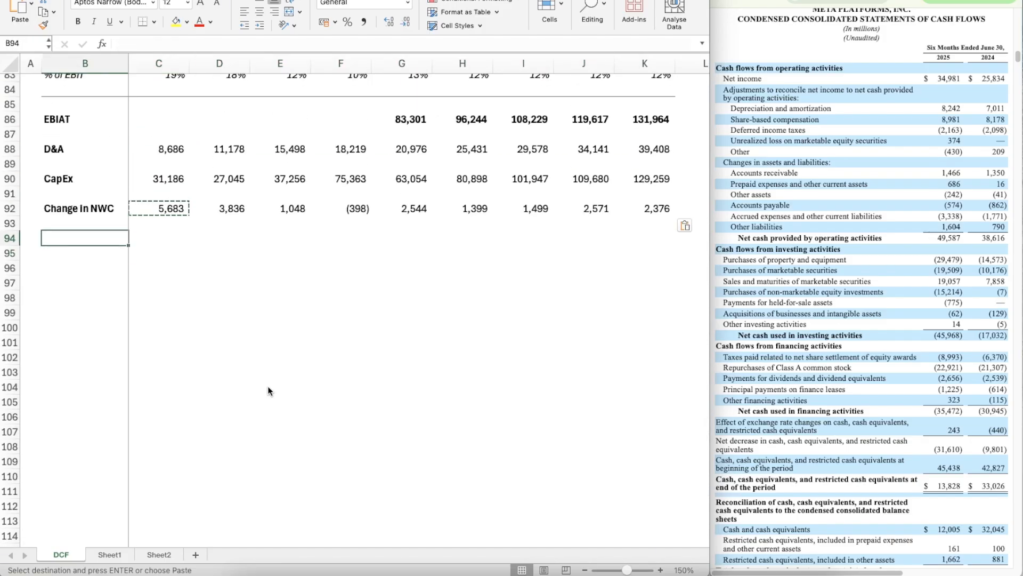
pyautogui.press('Escape')
pyautogui.hotkey('shift', 'Right')
pyautogui.hotkey('shift', 'Right')
pyautogui.hotkey('shift', 'Right')
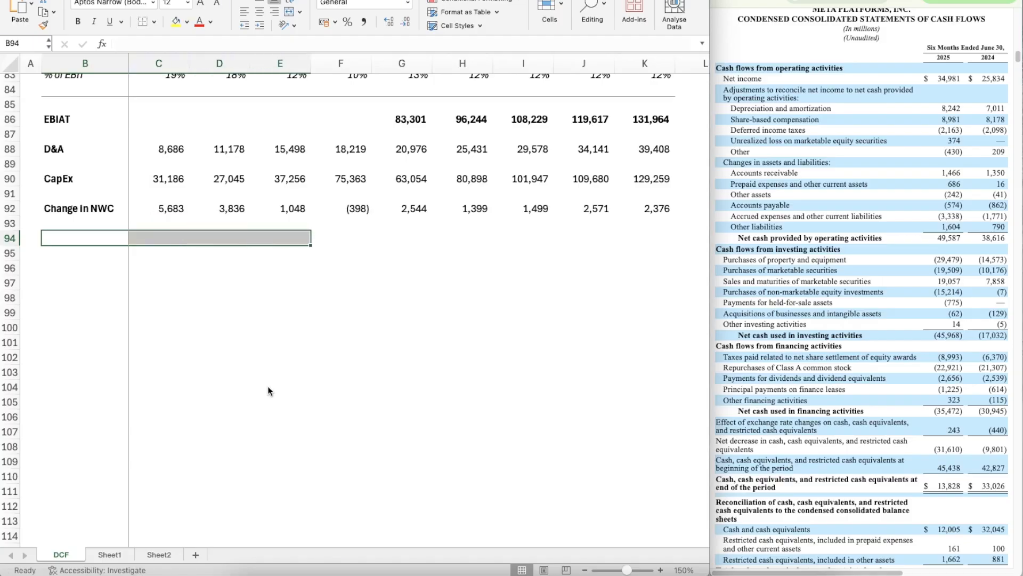
# Step: Copy the divider-line formatting of B85:K85 onto row 94, from B94 to K94
pyautogui.press('Up')
pyautogui.press('Up')
pyautogui.press('Up')
pyautogui.press('Up')
pyautogui.press('Up')
pyautogui.press('Up')
pyautogui.press('Up')
pyautogui.press('Up')
pyautogui.press('Up')
pyautogui.hotkey('shift', 'Right')
pyautogui.hotkey('shift', 'Right')
pyautogui.hotkey('shift', 'Right')
pyautogui.hotkey('shift', 'Right')
pyautogui.hotkey('shift', 'Right')
pyautogui.hotkey('shift', 'Right')
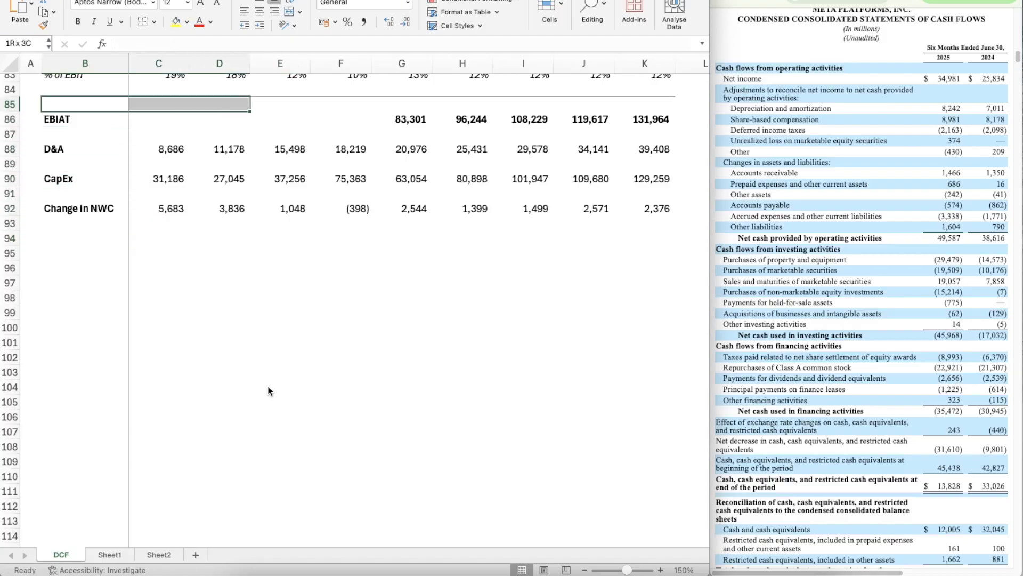
pyautogui.hotkey('shift', 'Right')
pyautogui.hotkey('shift', 'Right')
pyautogui.hotkey('shift', 'Right')
pyautogui.press('super+shift+c')
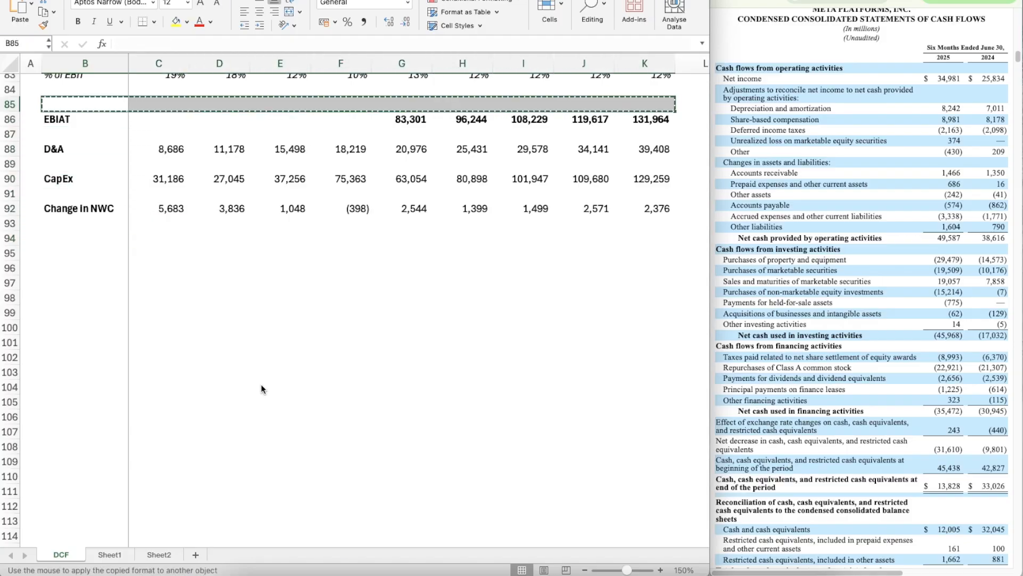
pyautogui.click(77, 236)
# Step: Add a bold Unlevered FCF row label in B95
pyautogui.press('Down')
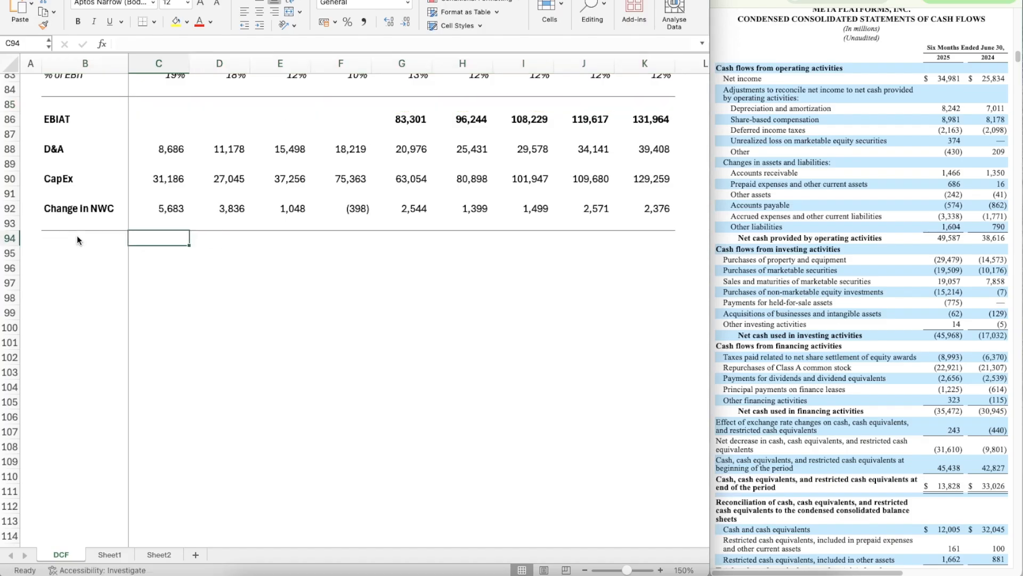
pyautogui.write('U')
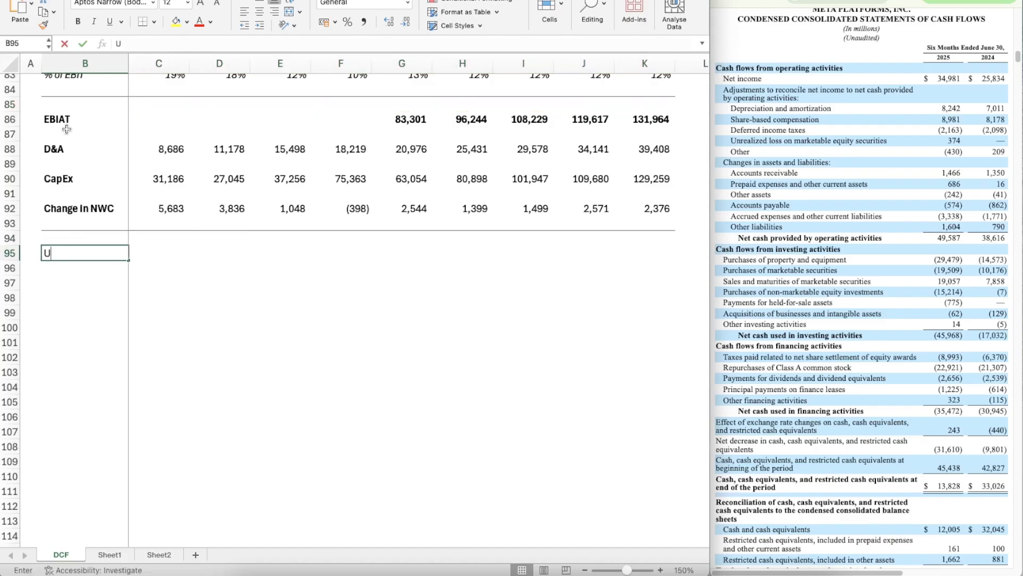
pyautogui.write('nlevered')
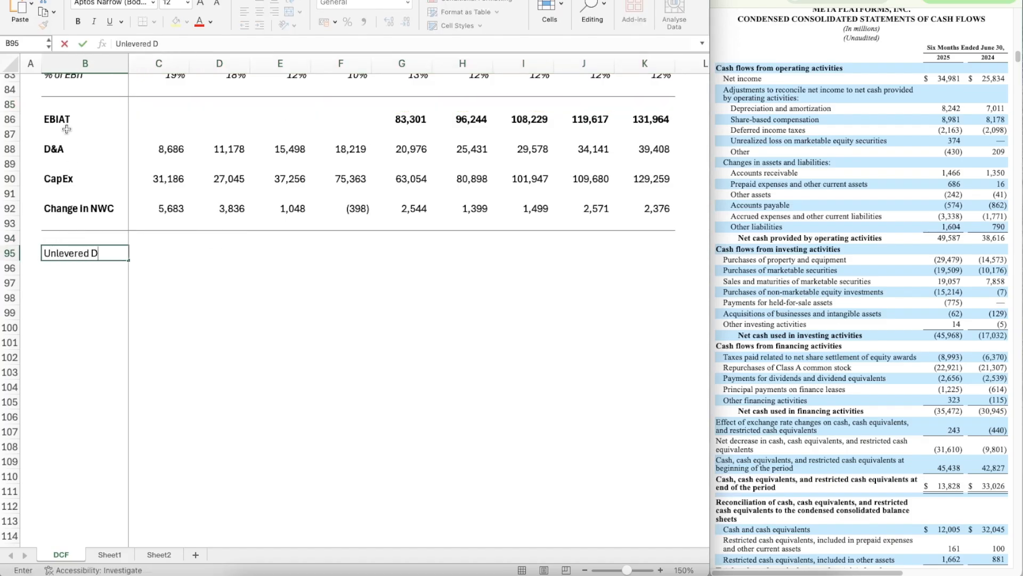
pyautogui.write(' FCF')
pyautogui.press('Return')
pyautogui.press('Up')
pyautogui.hotkey('ctrl', 'b')
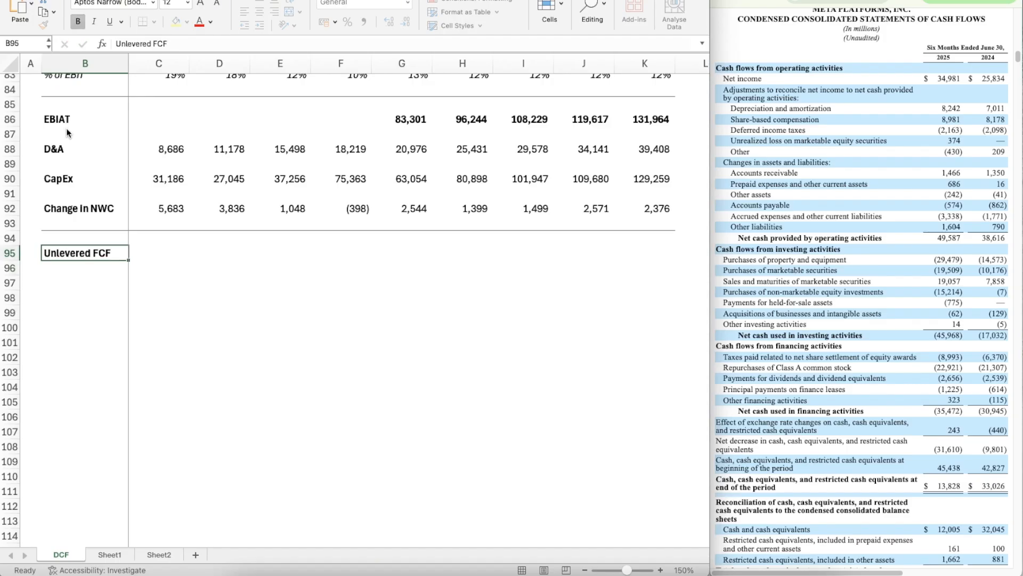
# Step: Calculate the 2026 unlevered free cash flow in G95 with =G86+G88-G90-G92
pyautogui.press('Right')
pyautogui.press('Right')
pyautogui.press('Right')
pyautogui.press('Right')
pyautogui.press('Right')
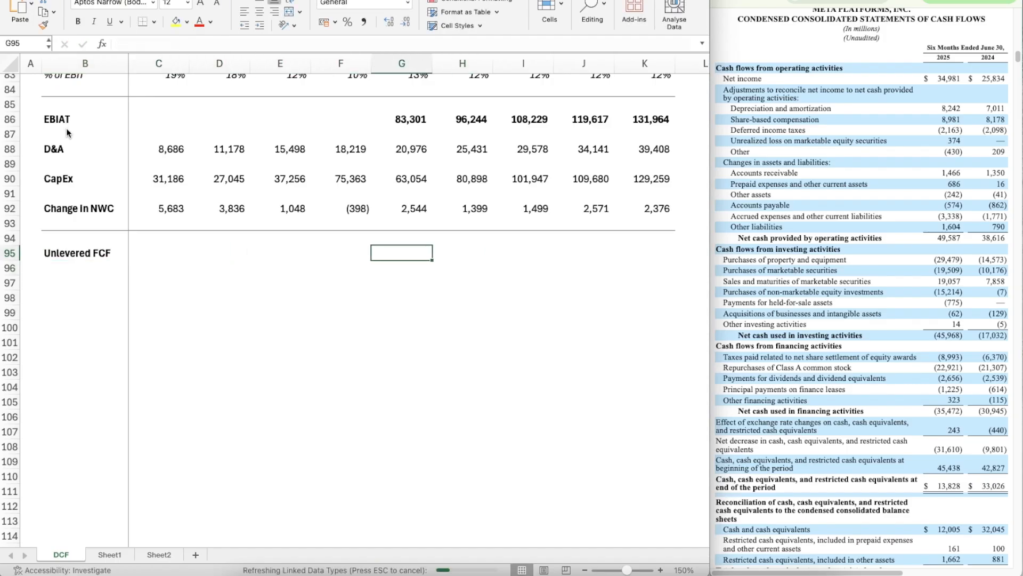
pyautogui.write('=')
pyautogui.press('Up')
pyautogui.press('Up')
pyautogui.press('Up')
pyautogui.press('Up')
pyautogui.press('Up')
pyautogui.press('Up')
pyautogui.press('Up')
pyautogui.press('Up')
pyautogui.press('Up')
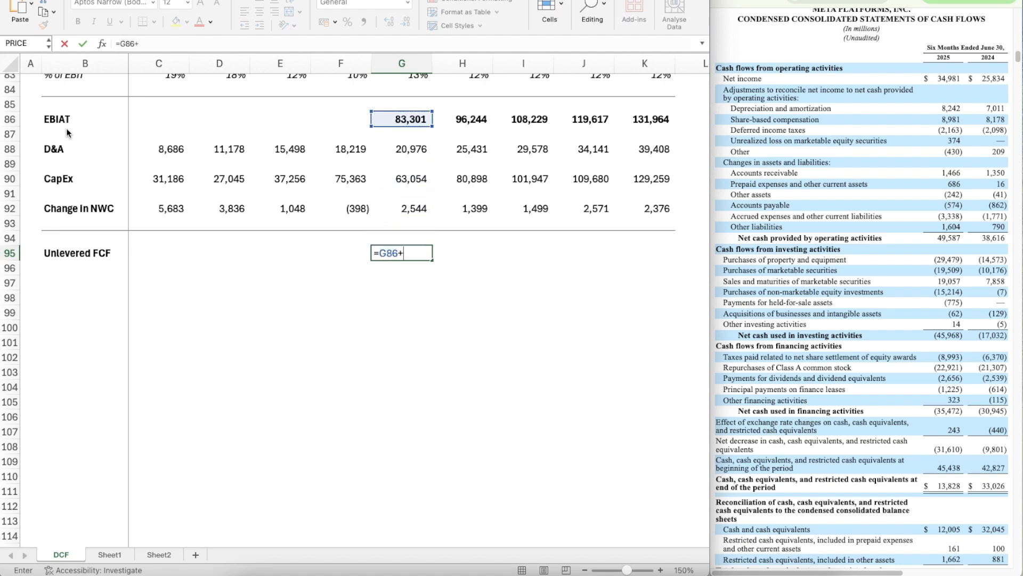
pyautogui.write('+')
pyautogui.press('Up')
pyautogui.press('Up')
pyautogui.press('Up')
pyautogui.press('Up')
pyautogui.press('Up')
pyautogui.press('Up')
pyautogui.press('Up')
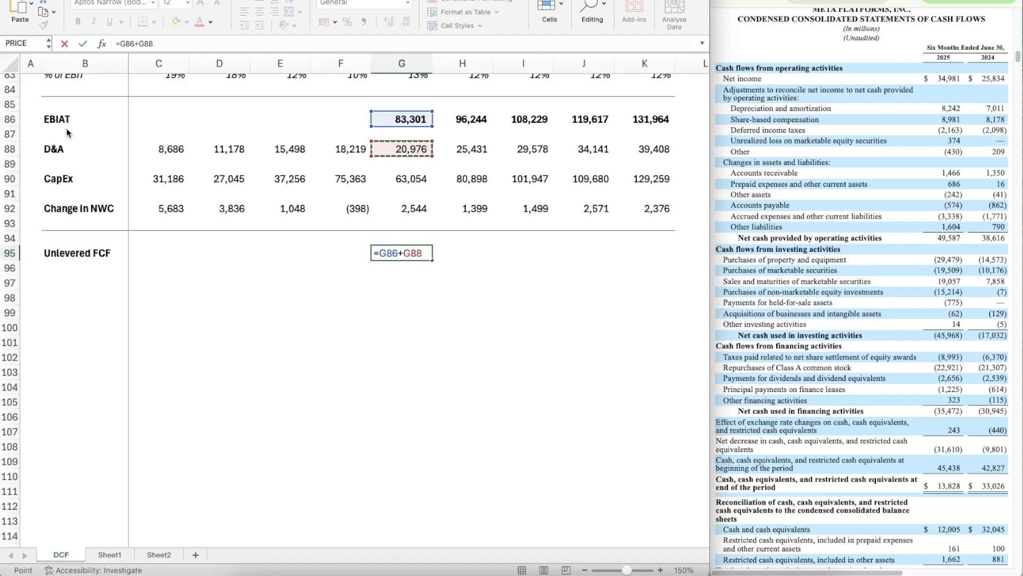
pyautogui.write('-')
pyautogui.press('Up')
pyautogui.press('Up')
pyautogui.press('Up')
pyautogui.press('Up')
pyautogui.press('Up')
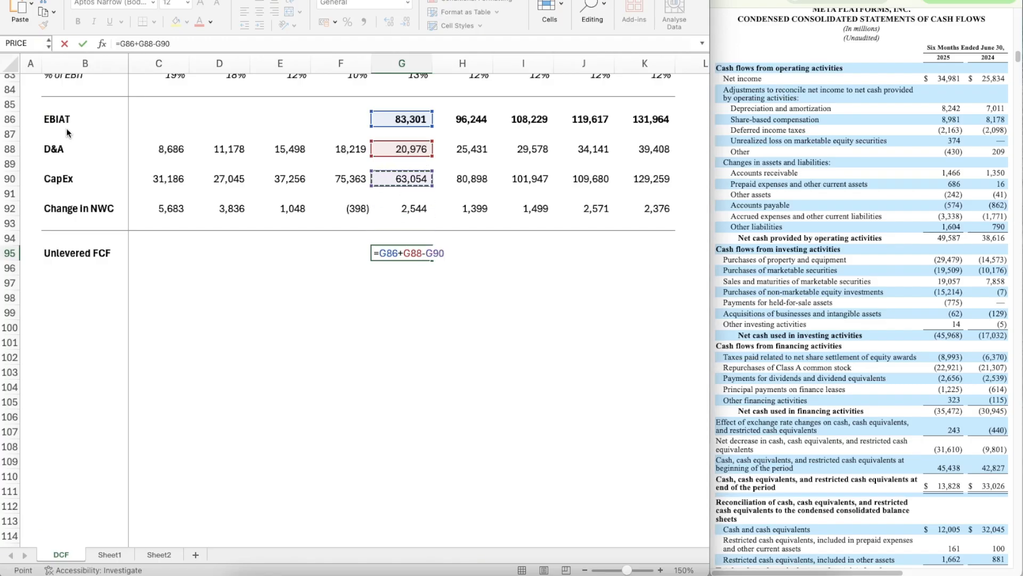
pyautogui.write('-')
pyautogui.press('Up')
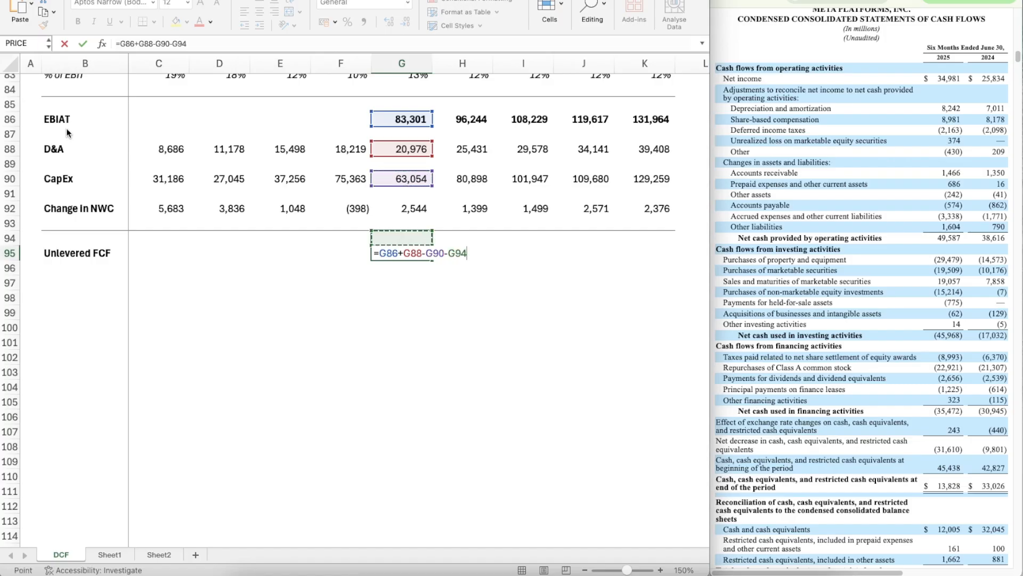
pyautogui.press('Up')
pyautogui.press('Up')
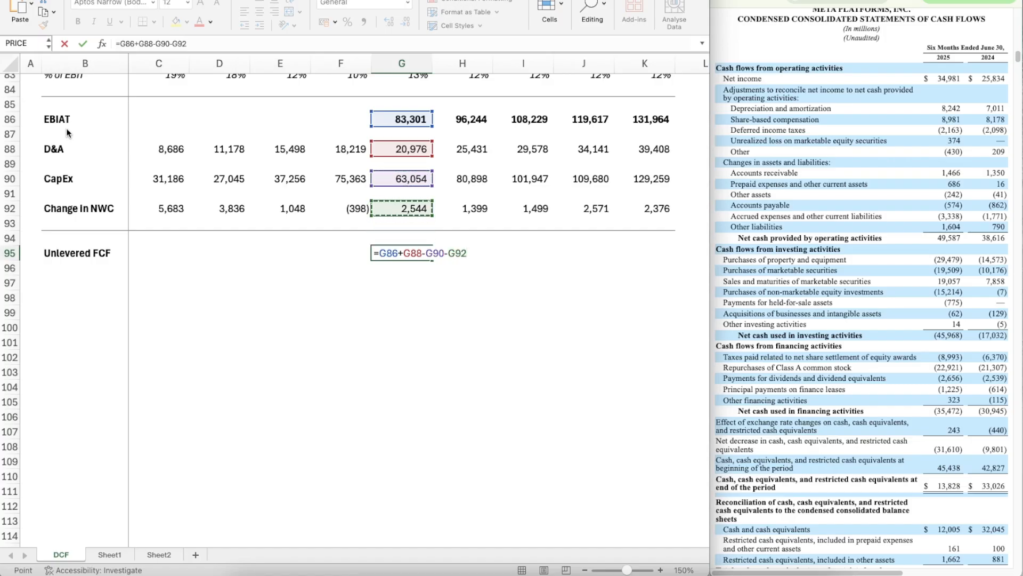
pyautogui.press('Return')
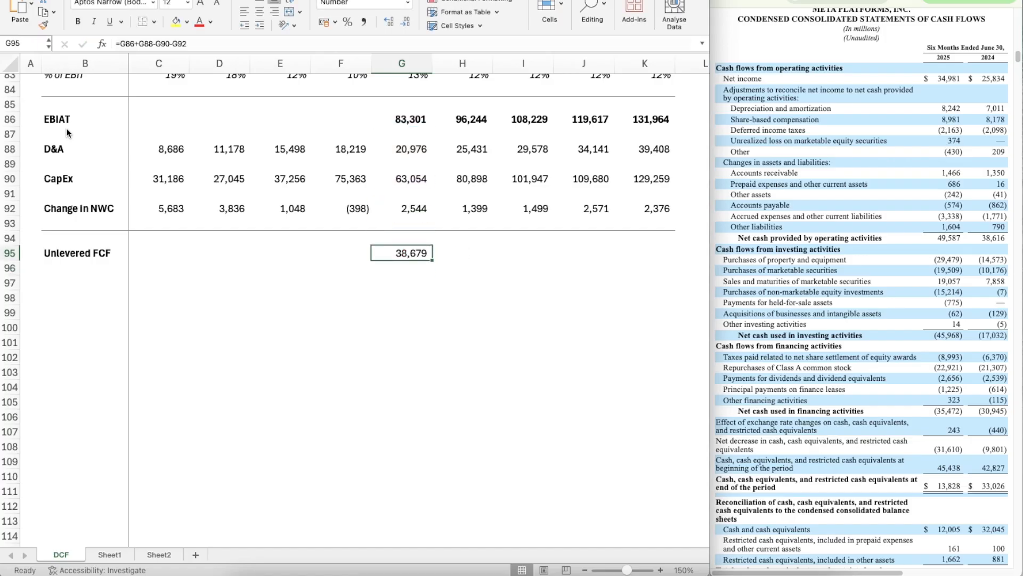
# Step: Make the 2026 Unlevered FCF in G95 bold and copy it across through 2030 in K95
pyautogui.hotkey('ctrl', 'b')
pyautogui.hotkey('ctrl', 'c')
pyautogui.hotkey('shift', 'Right')
pyautogui.hotkey('shift', 'Right')
pyautogui.hotkey('shift', 'Right')
pyautogui.hotkey('shift', 'Right')
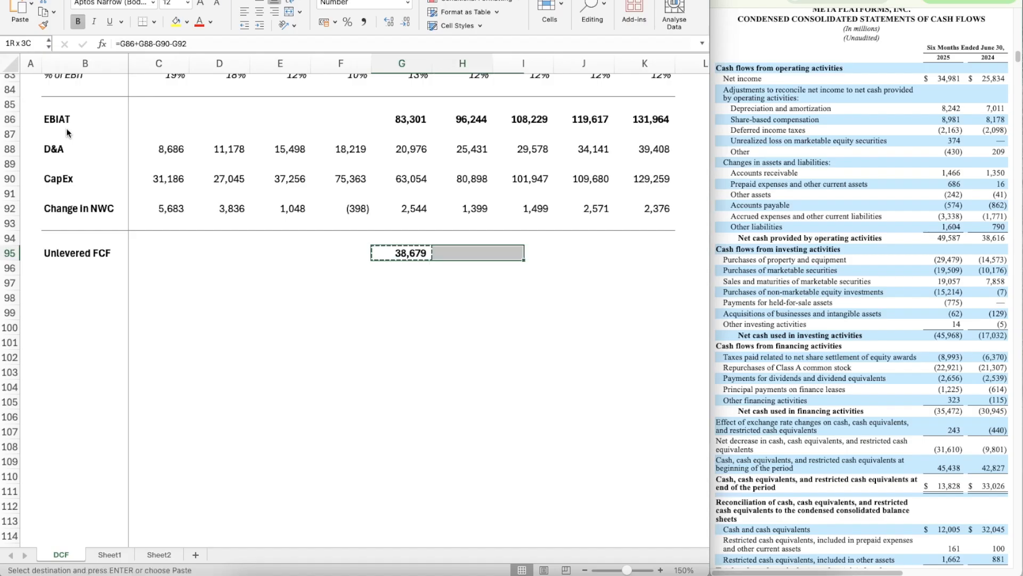
pyautogui.hotkey('ctrl', 'v')
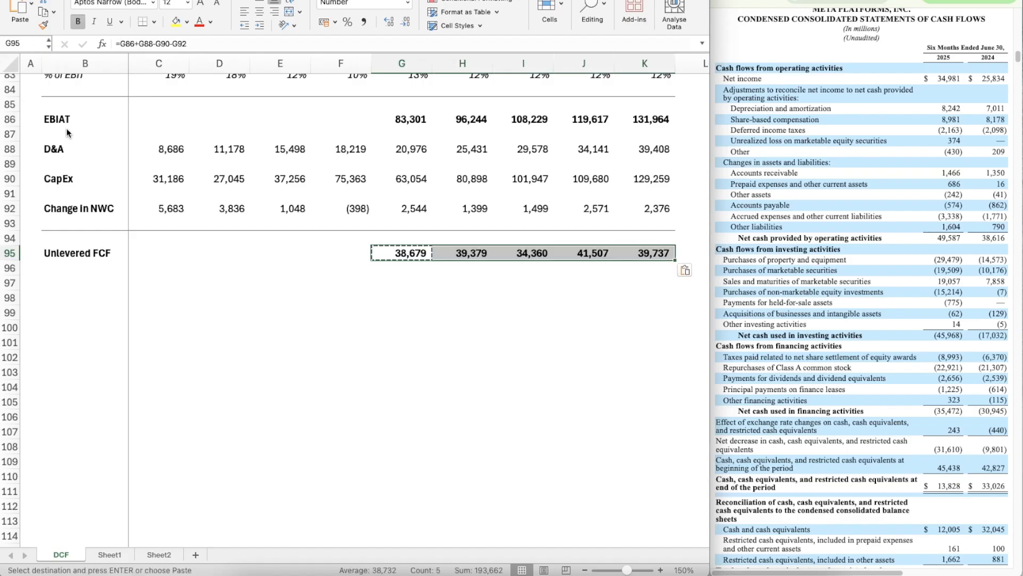
pyautogui.press('Escape')
# Step: Add a bold PV of UFCF row label in B96
pyautogui.press('Down')
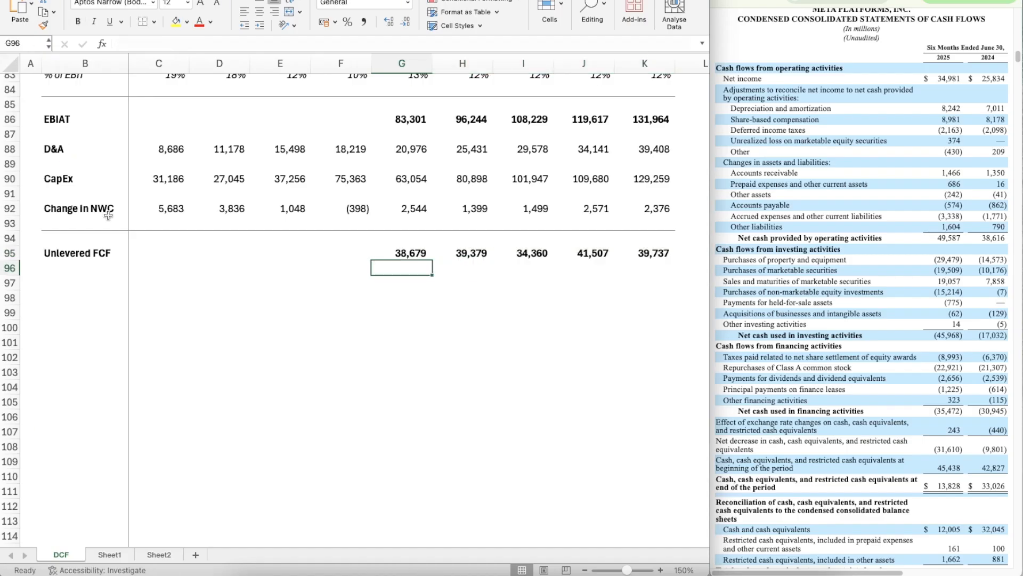
pyautogui.click(82, 262)
pyautogui.write('PV of UFCF')
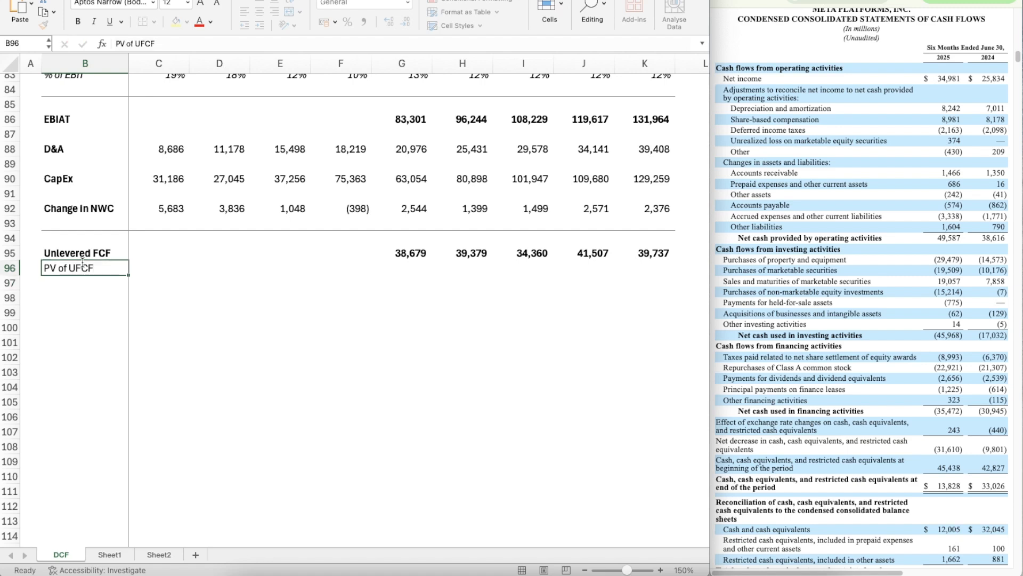
pyautogui.press('Escape')
pyautogui.press('super+v')
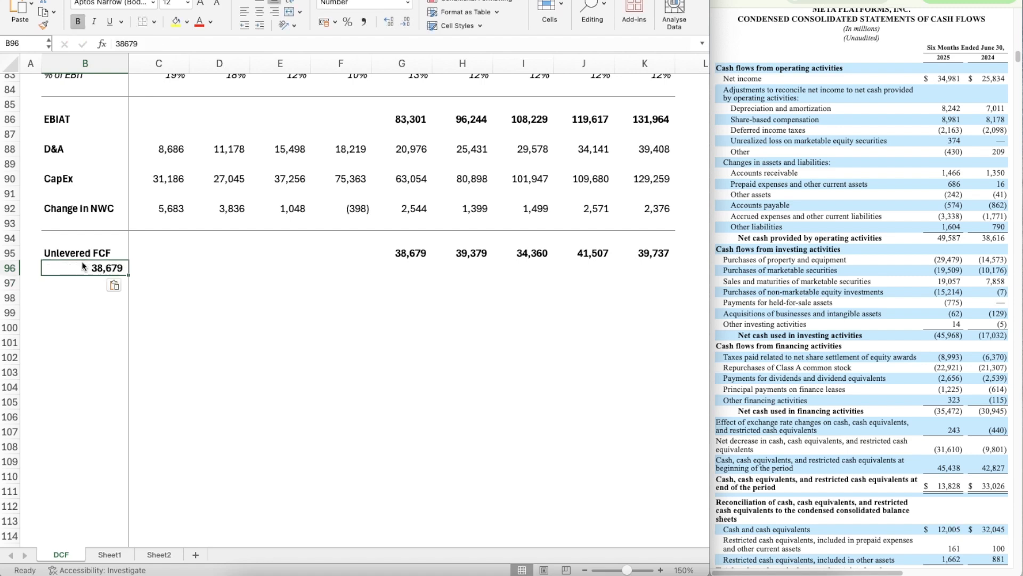
pyautogui.press('super+z')
# Step: Link the Base case WACC in G15 to the calculated WACC on Sheet1 with =Sheet1!C19
pyautogui.press('Right')
pyautogui.press('Right')
pyautogui.press('Right')
pyautogui.press('Right')
pyautogui.press('Right')
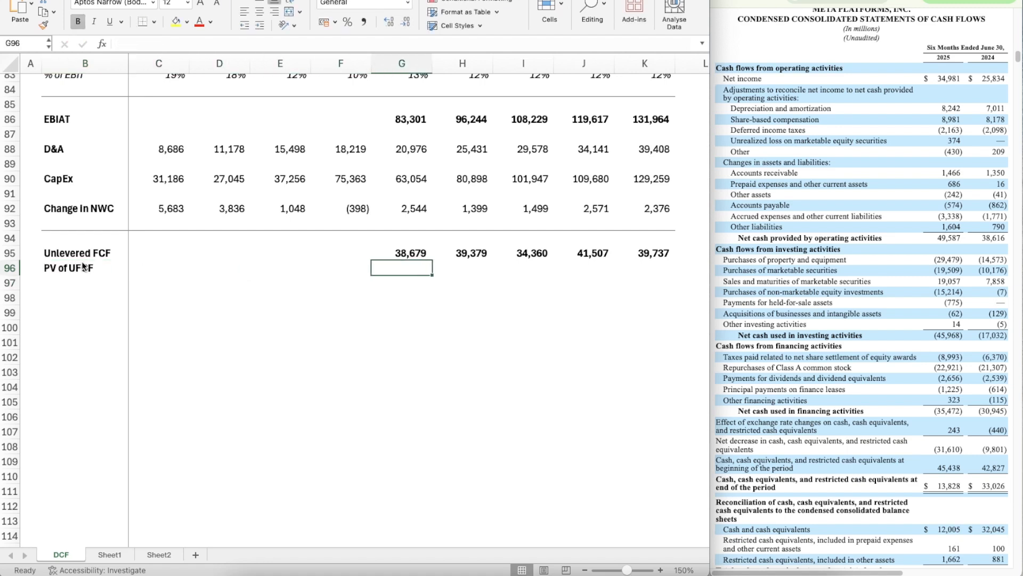
pyautogui.scroll(3, 305, 318)
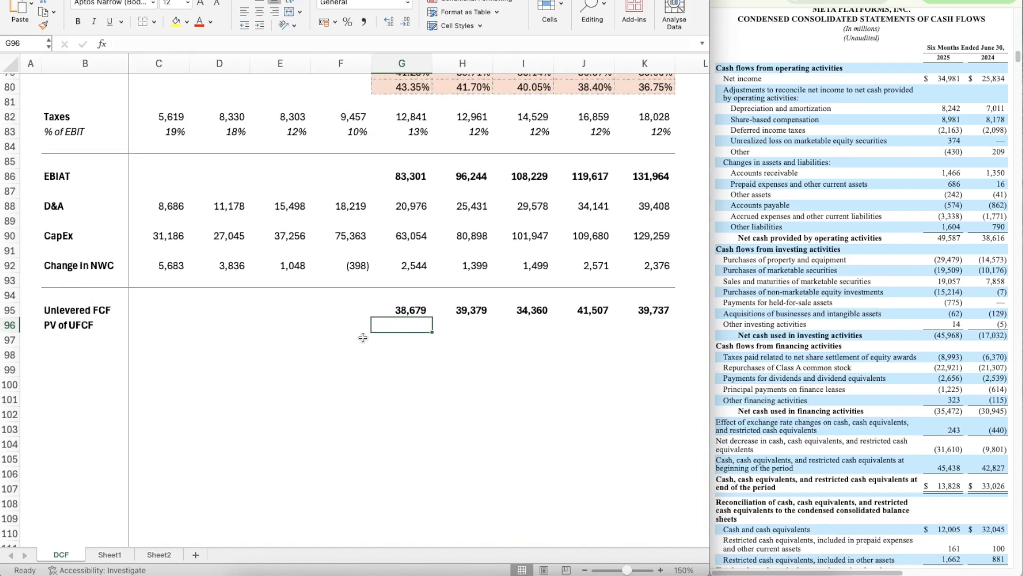
pyautogui.scroll(20, 331, 255)
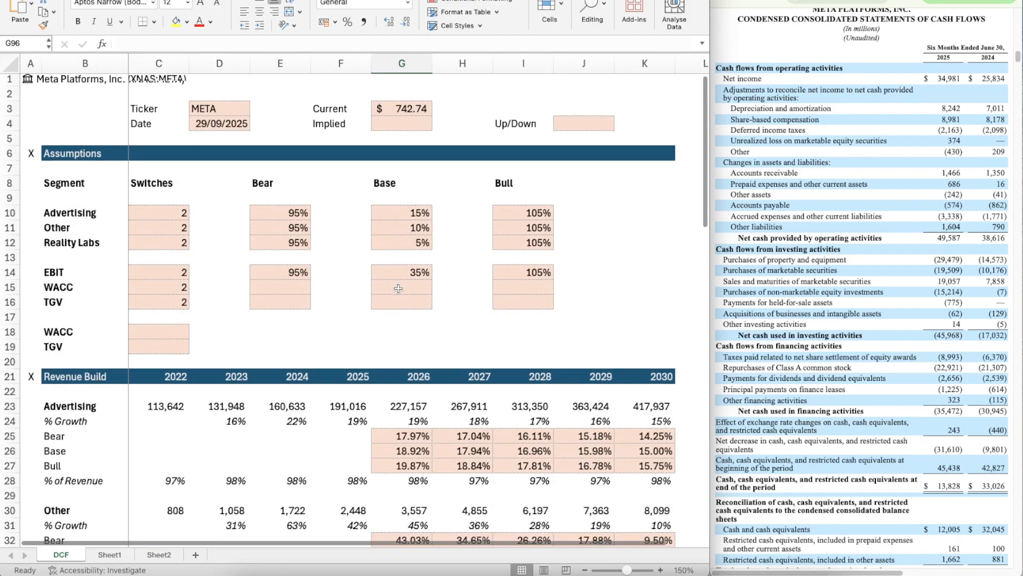
pyautogui.click(385, 290)
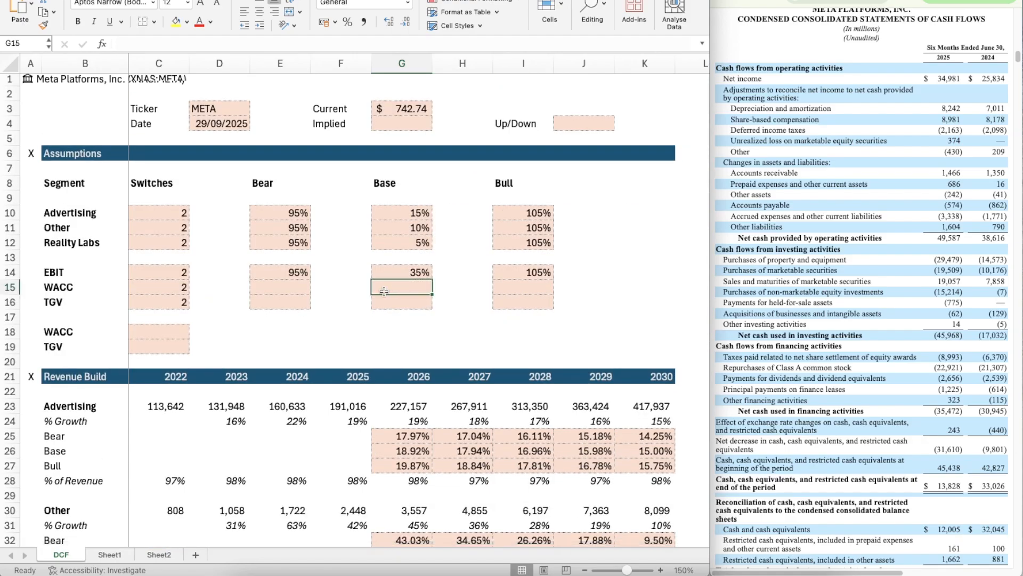
pyautogui.click(115, 558)
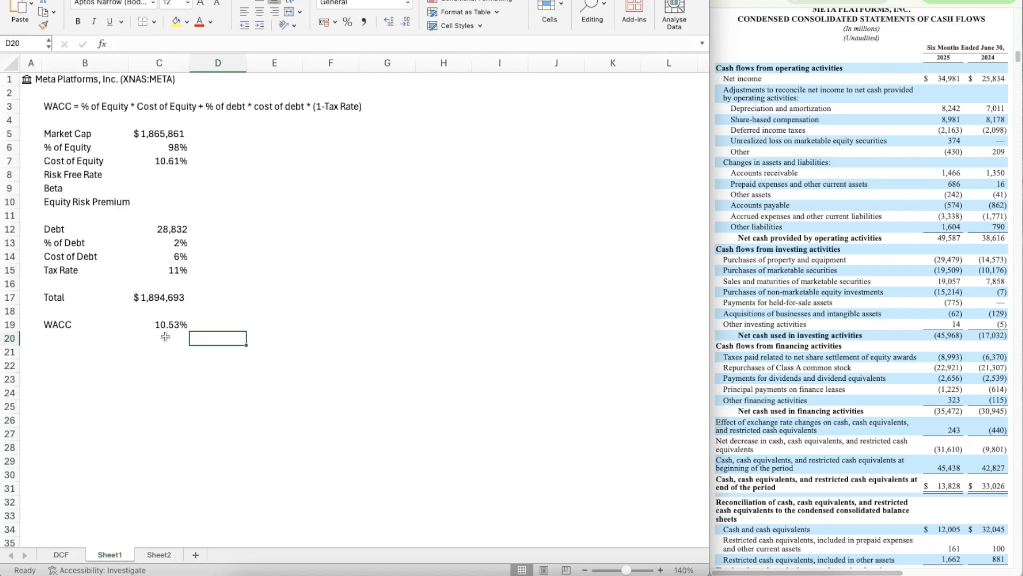
pyautogui.click(63, 554)
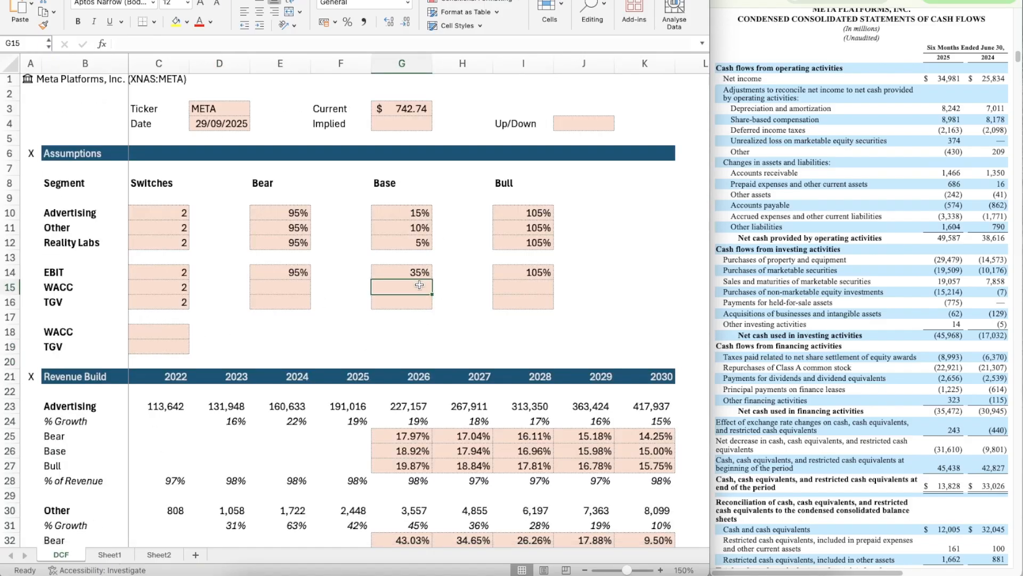
pyautogui.write('=')
pyautogui.click(115, 555)
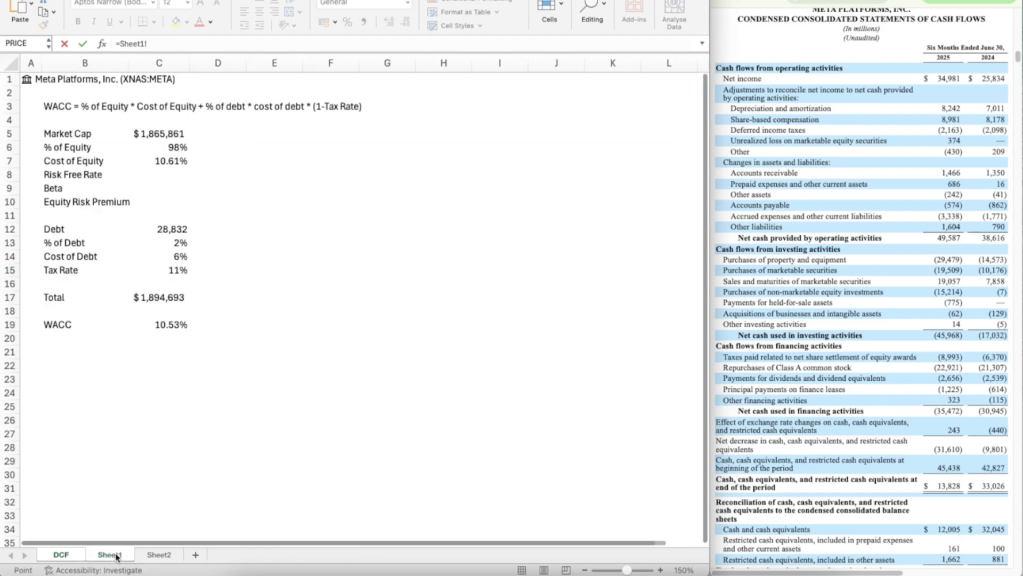
pyautogui.click(157, 325)
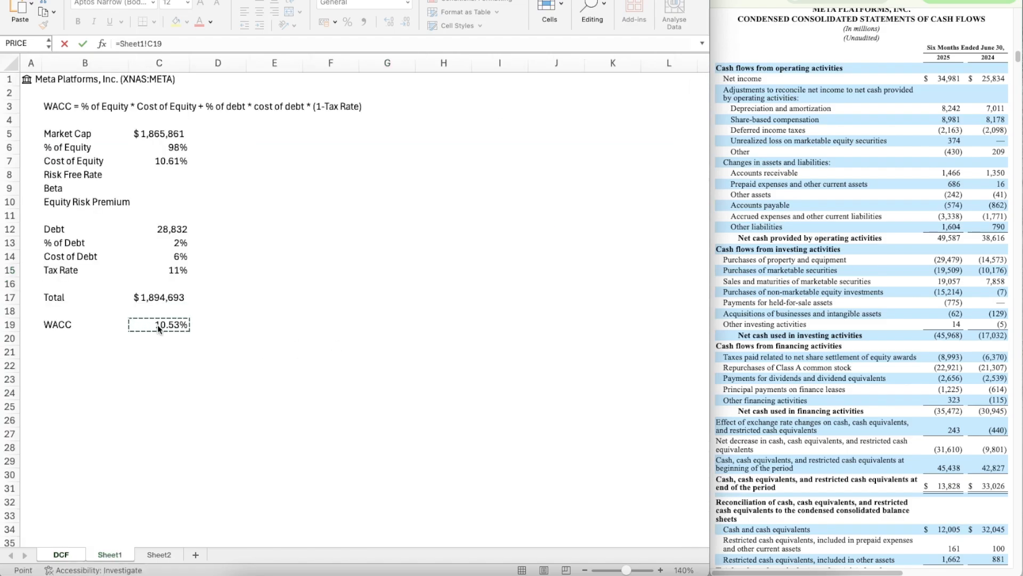
pyautogui.press('Return')
# Step: Calculate the Bear case WACC in E15 with =G15+0.5%
pyautogui.scroll(-2, 299, 251)
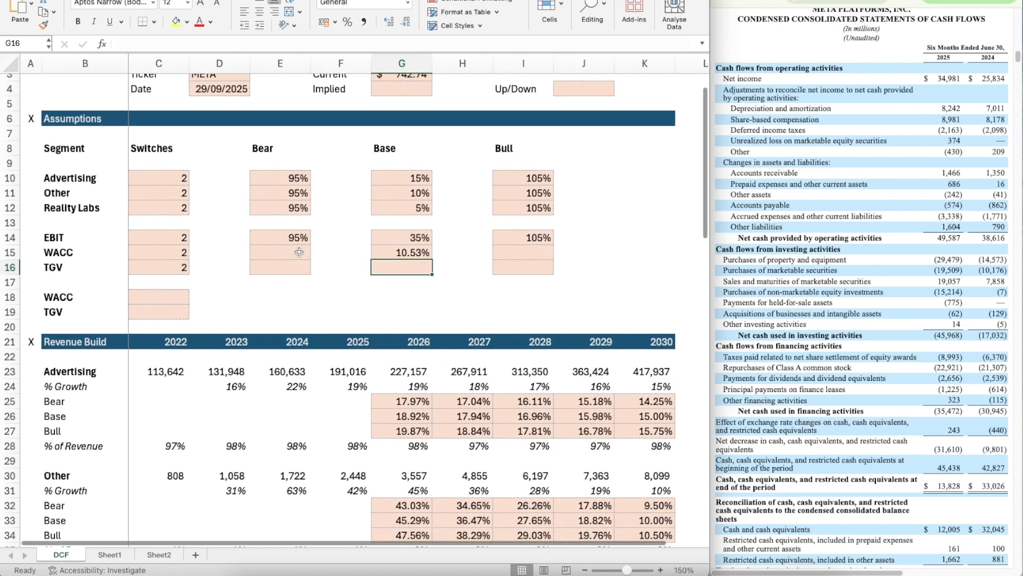
pyautogui.click(299, 252)
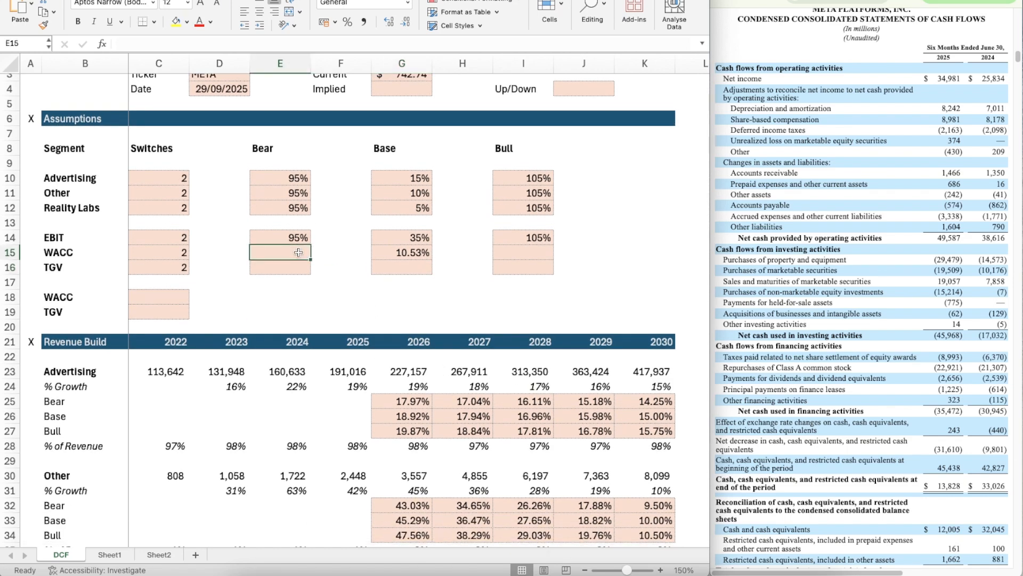
pyautogui.write('=')
pyautogui.press('Right')
pyautogui.press('Right')
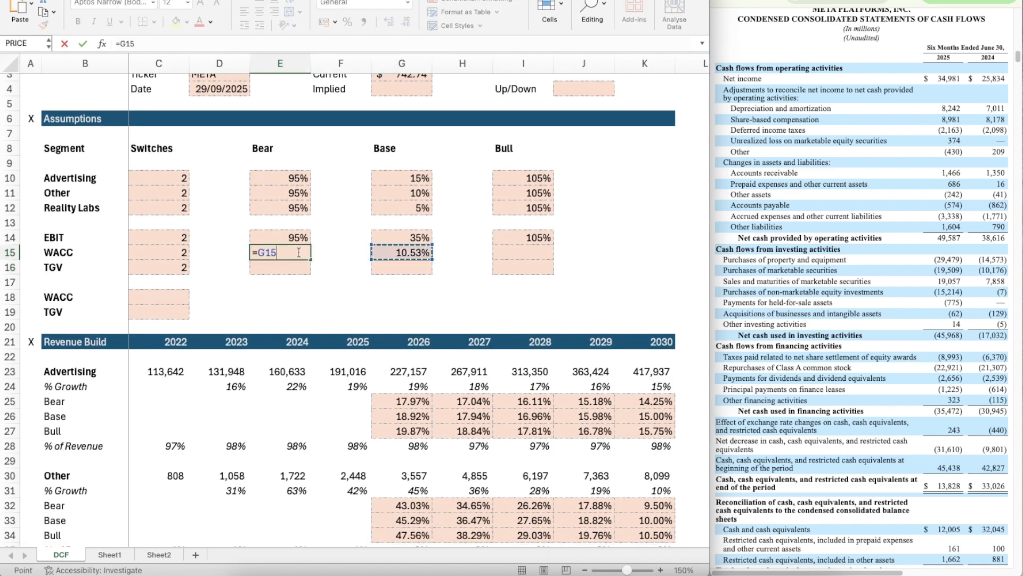
pyautogui.write('+0.5%')
pyautogui.press('Return')
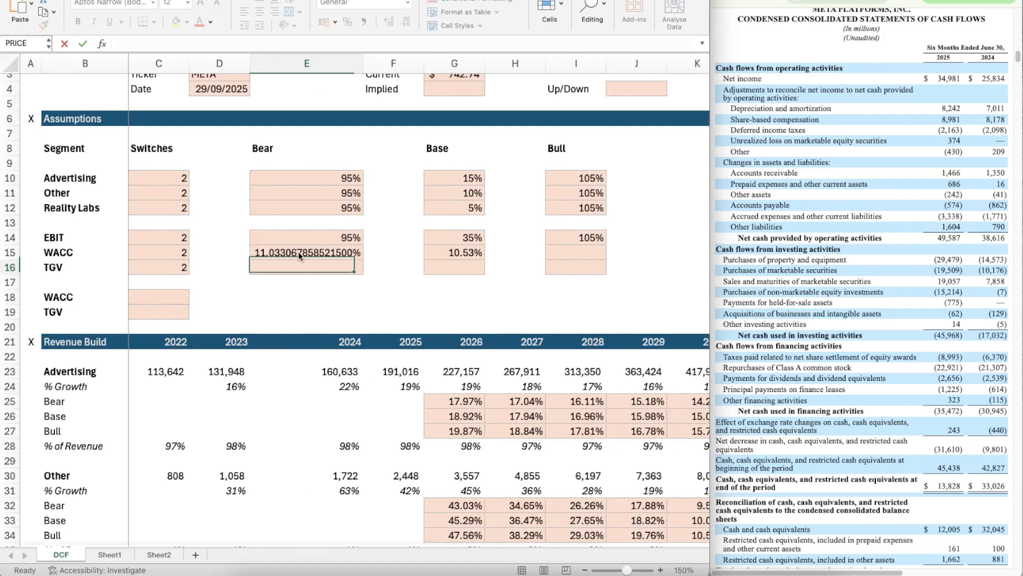
# Step: Format the Bear case WACC in E15 as a two-decimal percentage matching the Base case WACC in G15
pyautogui.press('Up')
pyautogui.press('Up')
pyautogui.press('super+shift+c')
pyautogui.click(299, 251)
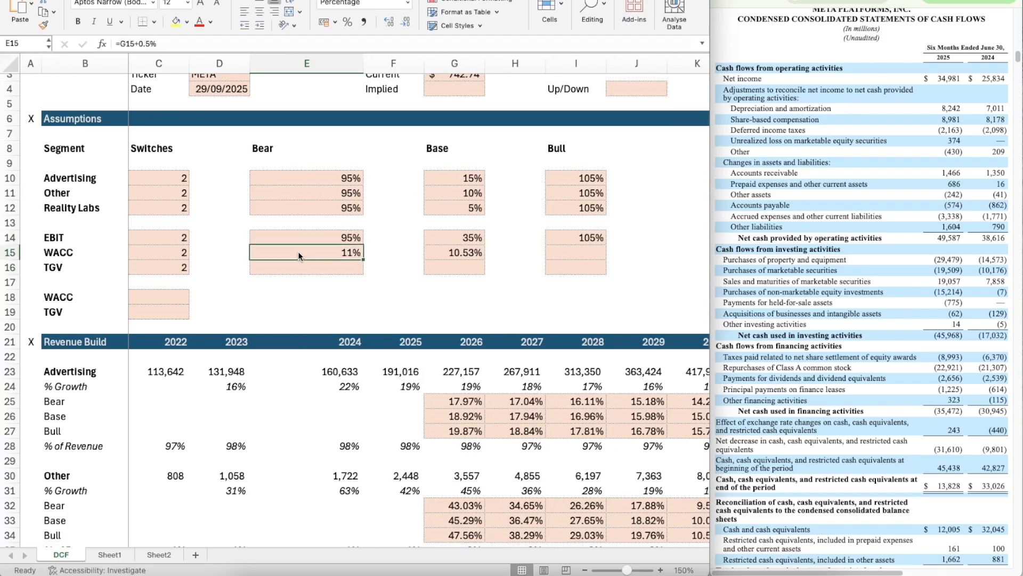
pyautogui.press('Right')
pyautogui.press('Right')
pyautogui.press('super+shift+c')
pyautogui.click(281, 249)
# Step: Set the width of column E to 10
pyautogui.click(295, 63)
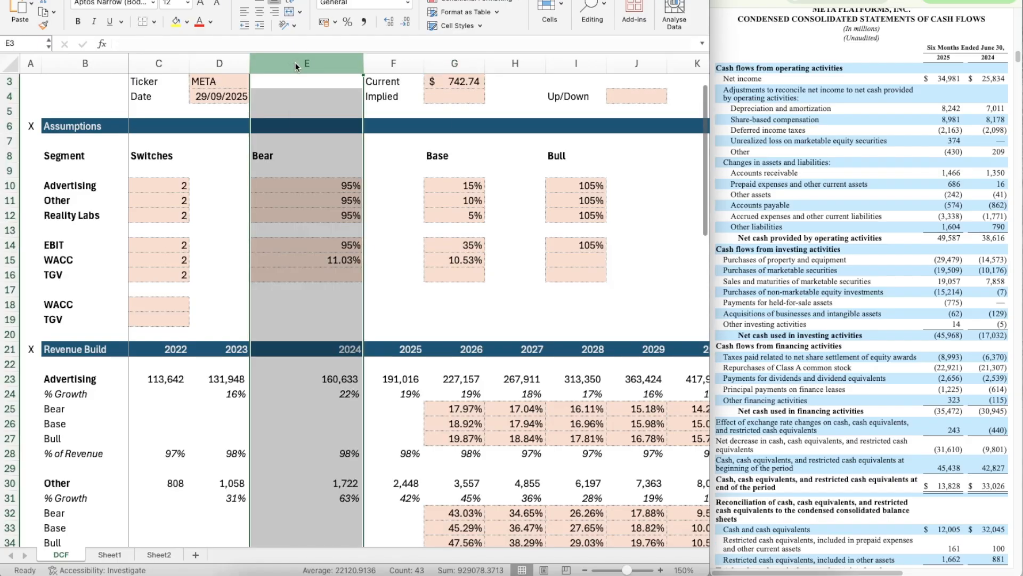
pyautogui.rightClick(295, 63)
pyautogui.click(348, 194)
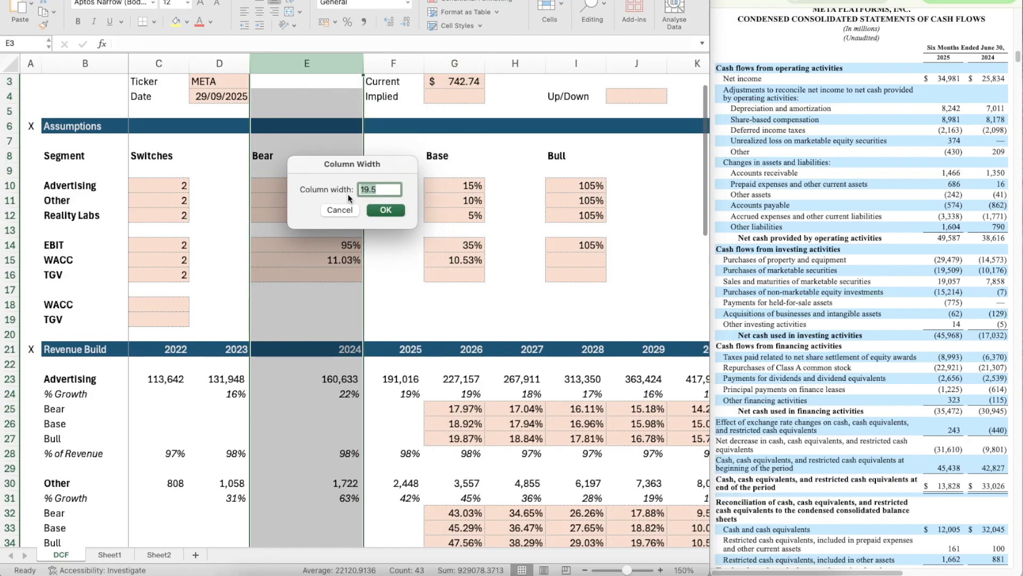
pyautogui.write('10')
pyautogui.press('Return')
pyautogui.click(280, 111)
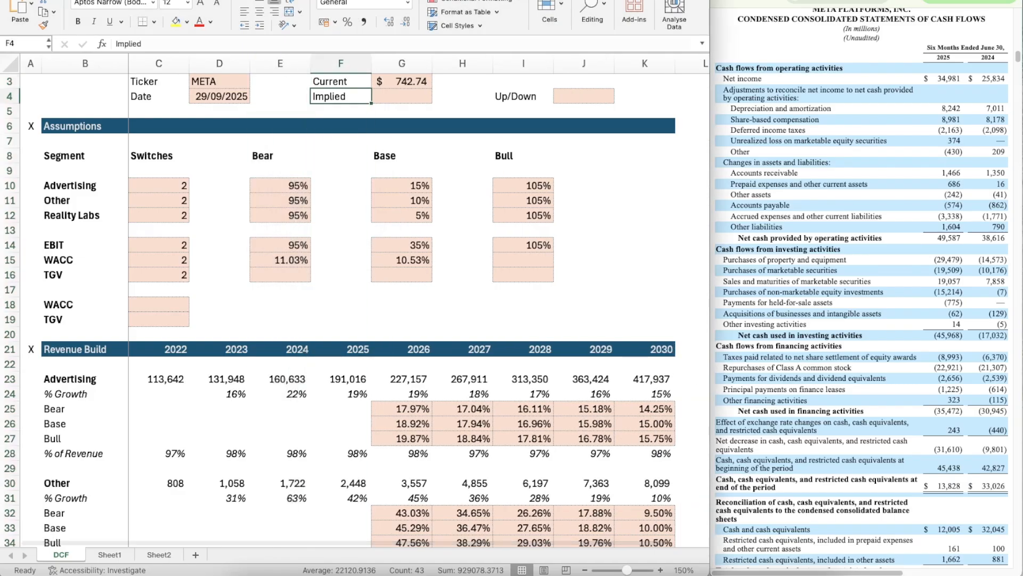
# Step: Calculate the Bull case WACC in I15 with =G15-0.5%, formatted as a two-decimal percentage
pyautogui.click(269, 261)
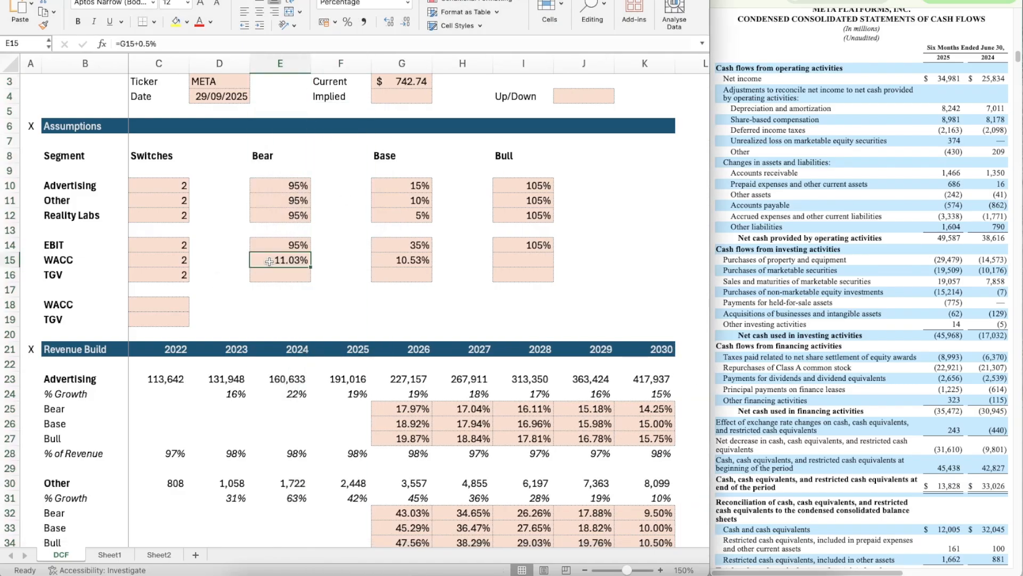
pyautogui.press('super+shift+c')
pyautogui.click(526, 261)
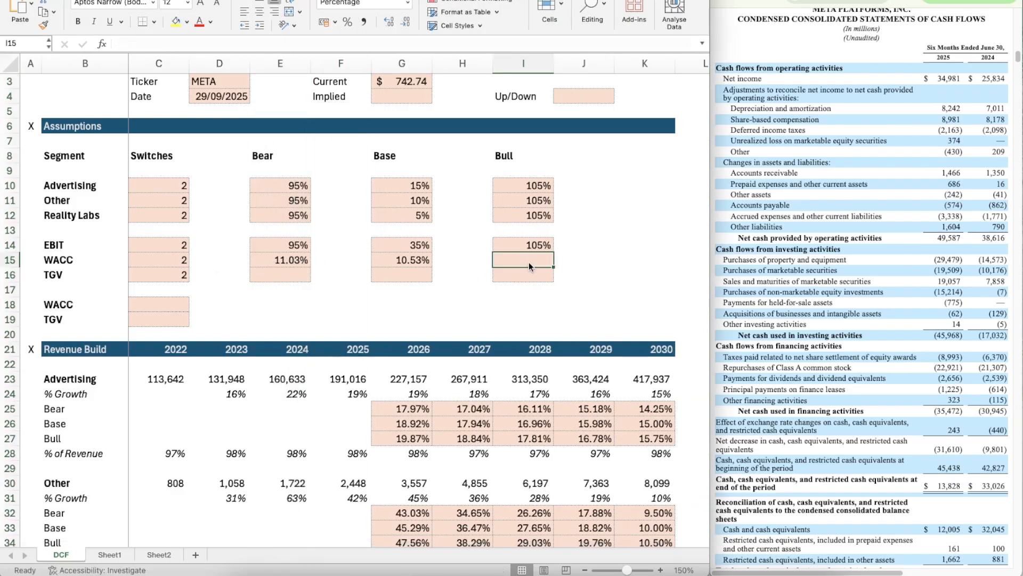
pyautogui.write('=')
pyautogui.press('Left')
pyautogui.press('Left')
pyautogui.write('+')
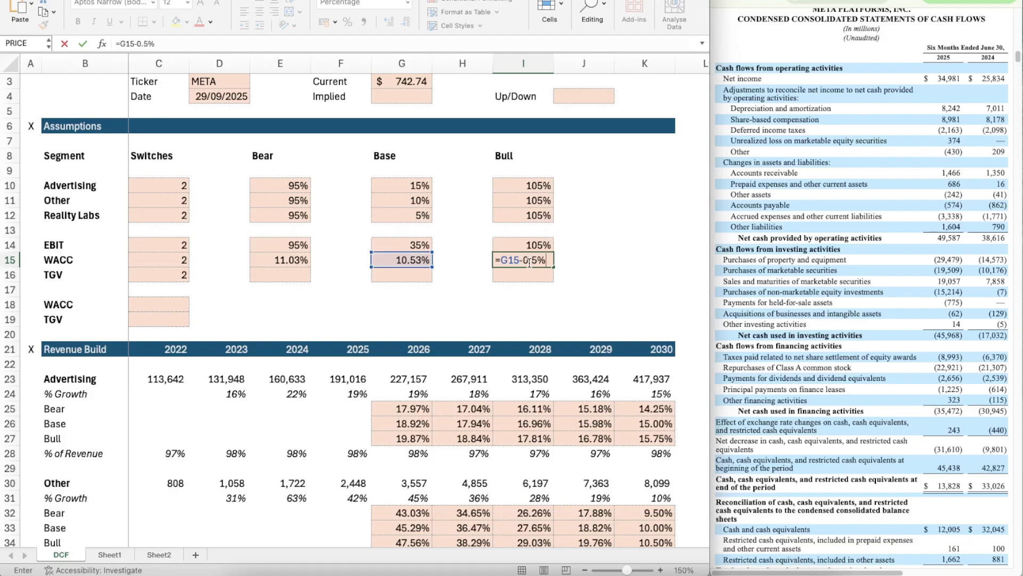
pyautogui.press('Return')
pyautogui.press('Up')
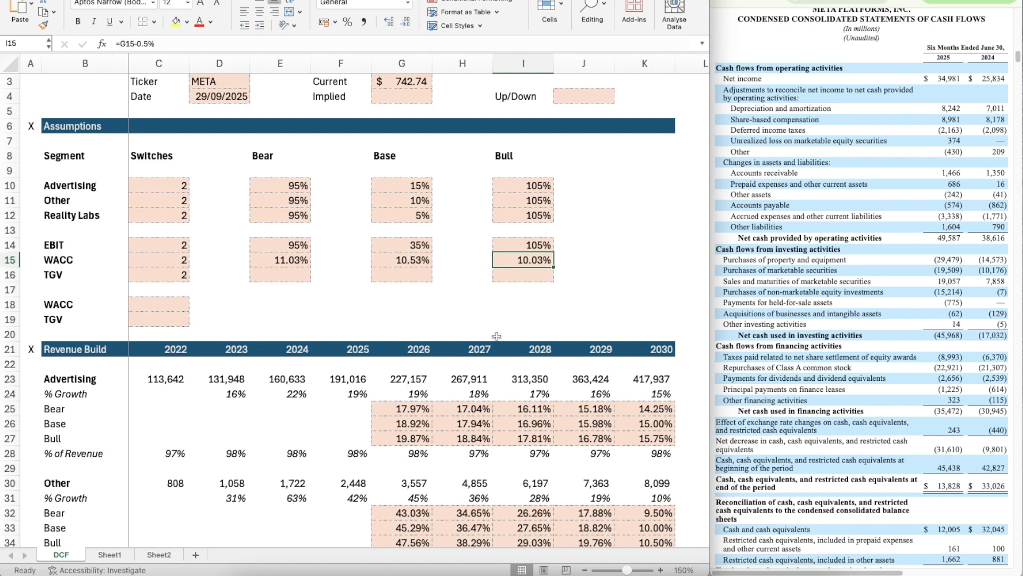
# Step: Set the Base case TGV in G16 to 2.5%
pyautogui.press('Left')
pyautogui.press('Left')
pyautogui.press('Down')
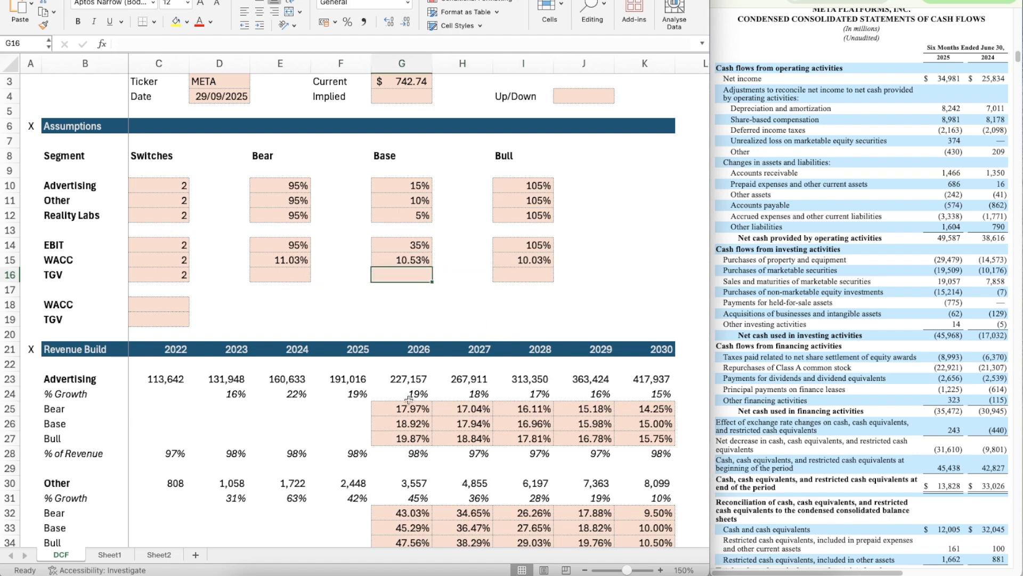
pyautogui.write('2.5')
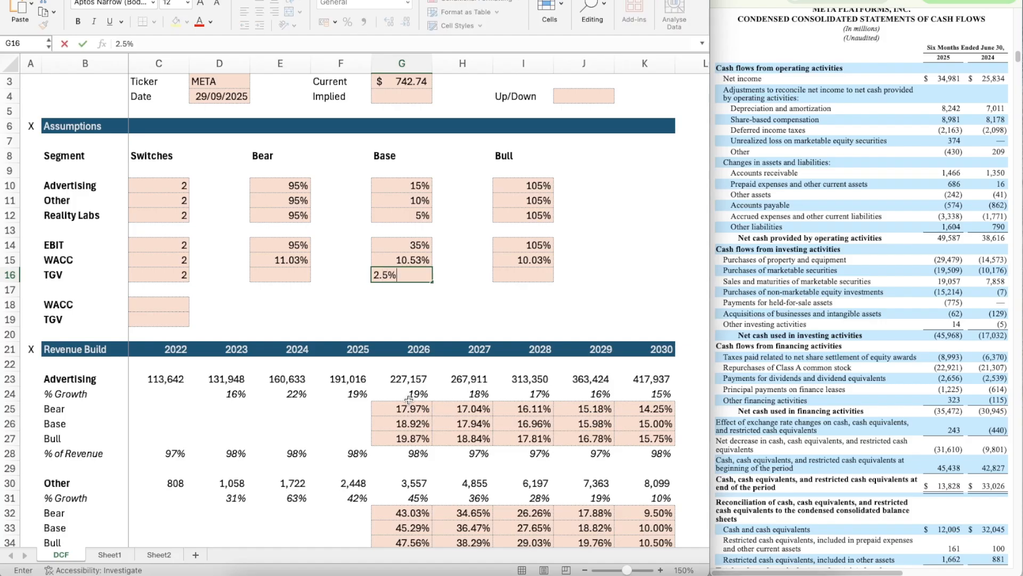
pyautogui.press('Return')
# Step: Calculate the Bull case TGV in I16 as the Base case TGV in G16 plus 0.5%
pyautogui.press('Up')
pyautogui.press('Right')
pyautogui.press('Right')
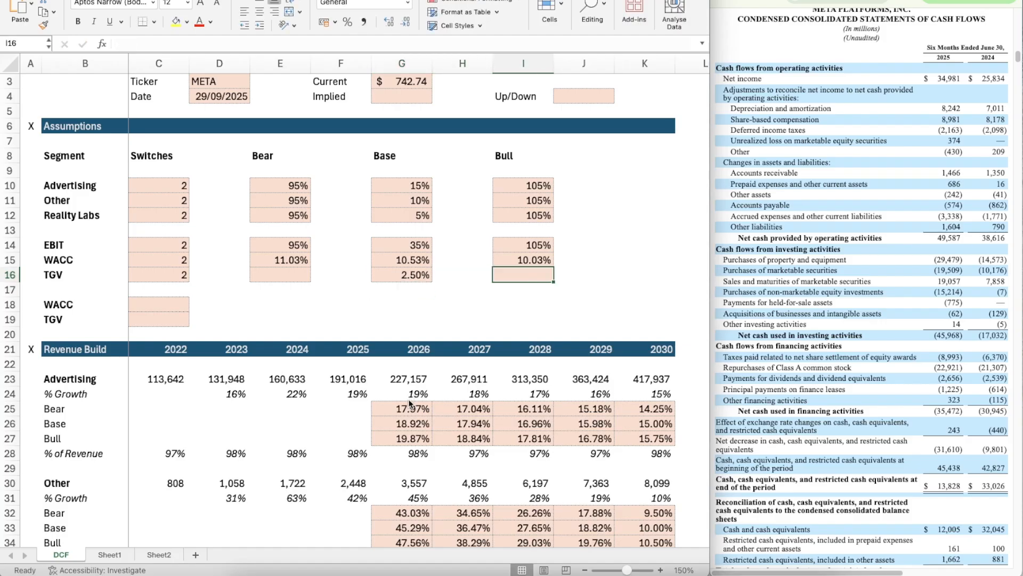
pyautogui.press('Left')
pyautogui.press('Left')
pyautogui.press('Right')
pyautogui.press('Right')
pyautogui.write('=')
pyautogui.press('Left')
pyautogui.press('Left')
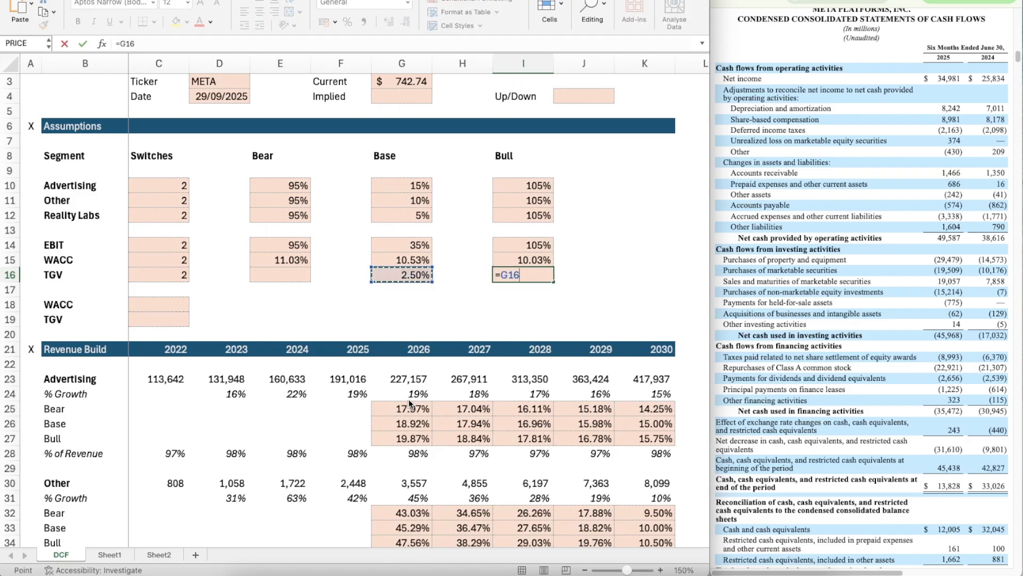
pyautogui.write('+')
# Step: Calculate the Bear case TGV in E16 with =G16-0.5%
pyautogui.press('Left')
pyautogui.press('Left')
pyautogui.press('Left')
pyautogui.press('Left')
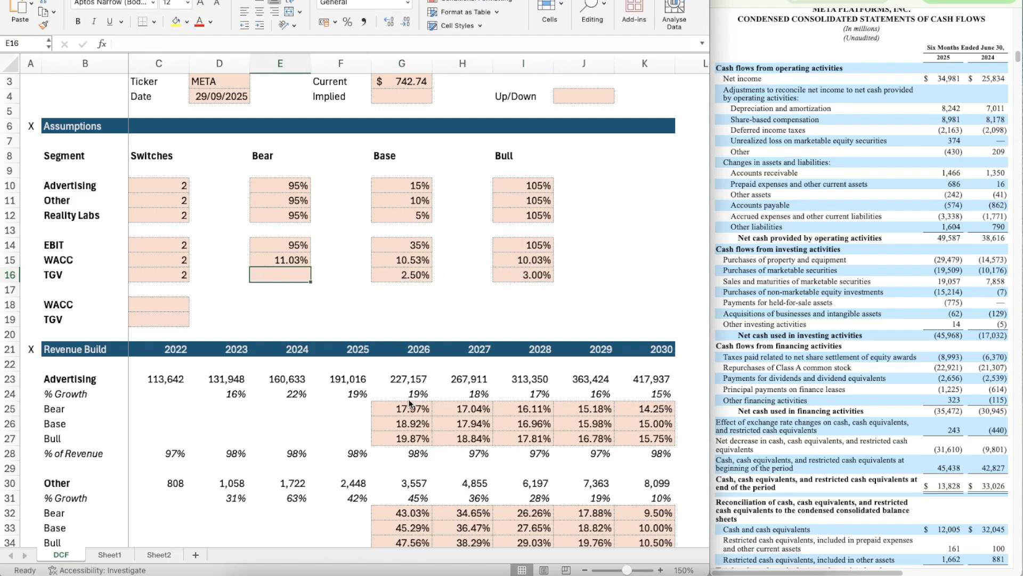
pyautogui.write('=')
pyautogui.press('Right')
pyautogui.press('Right')
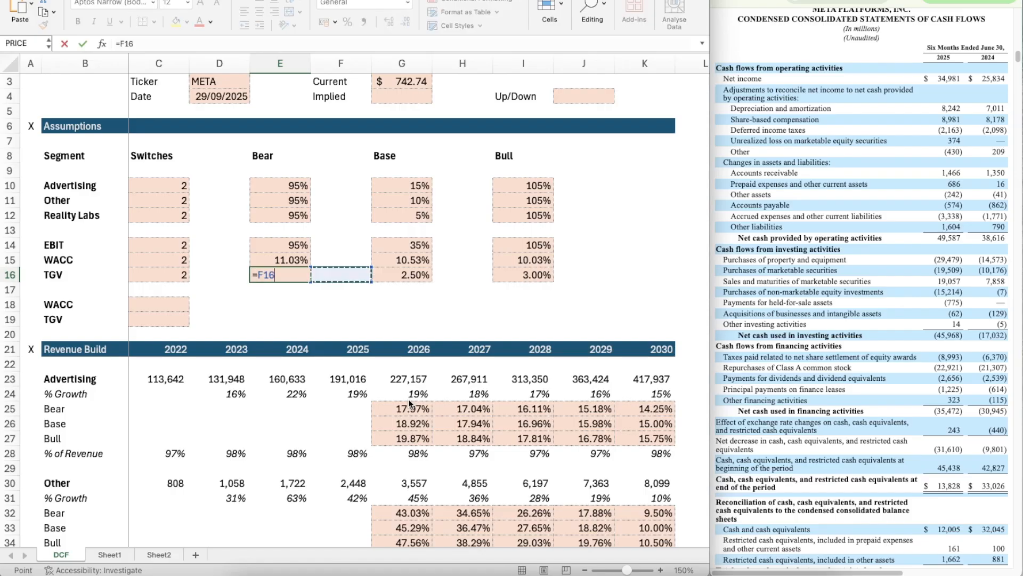
pyautogui.write('-')
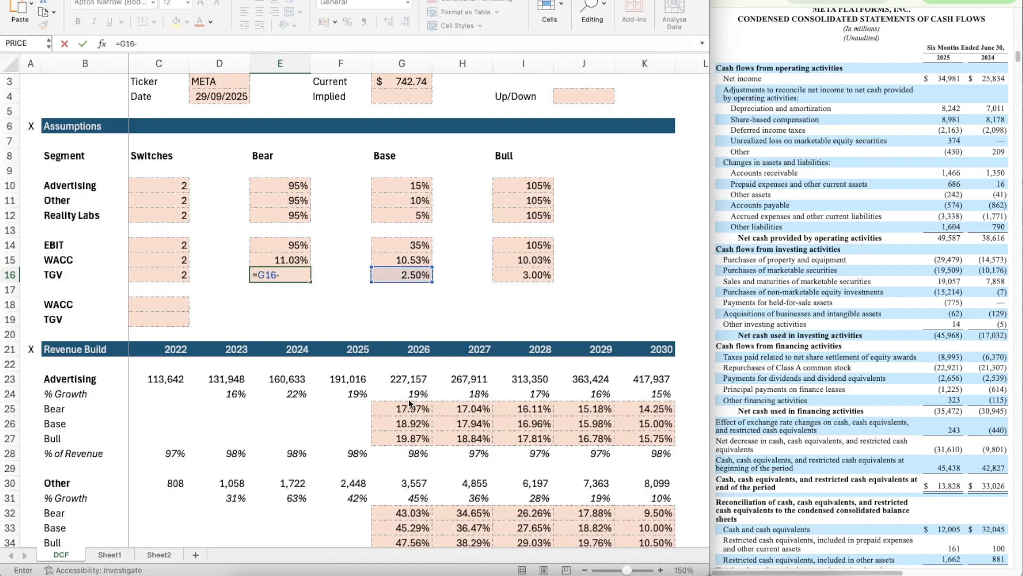
pyautogui.write('0.5')
pyautogui.write('%')
pyautogui.press('Return')
pyautogui.press('Return')
# Step: Make the WACC in C18 follow its scenario switch with =CHOOSE(C15,E15,G15,I15)
pyautogui.press('Left')
pyautogui.press('Left')
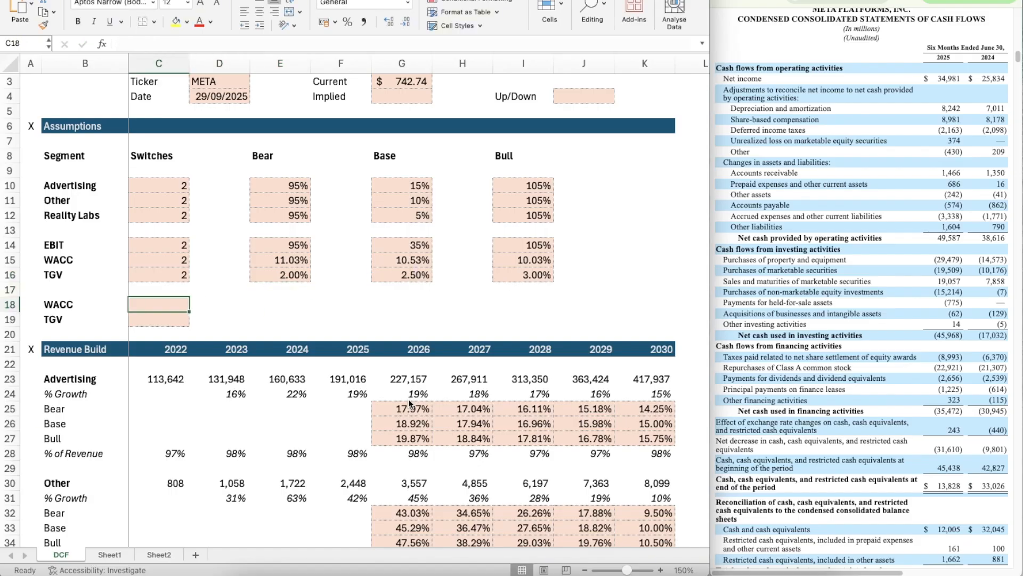
pyautogui.write('=')
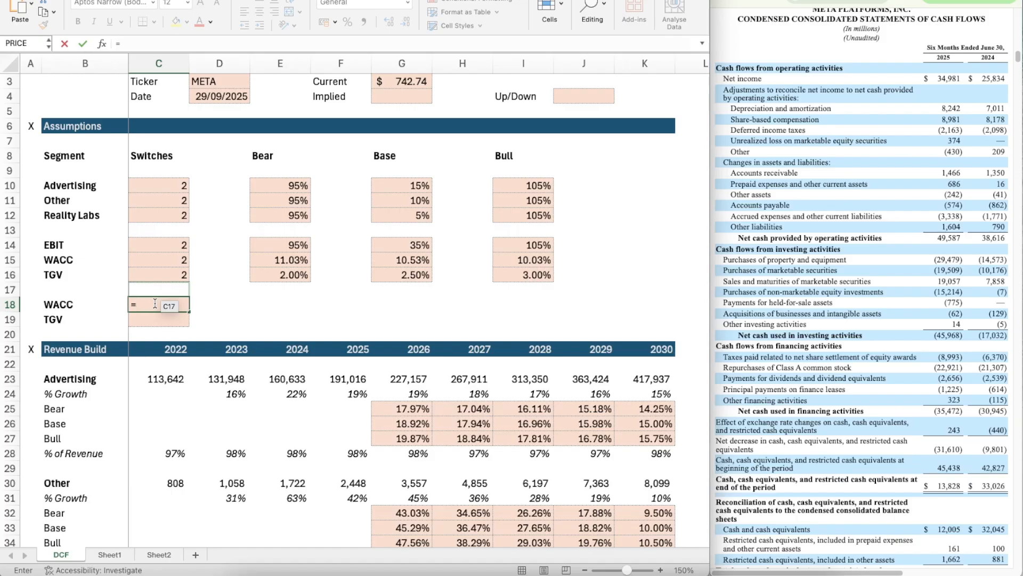
pyautogui.write('CHOO')
pyautogui.press('Tab')
pyautogui.press('Up')
pyautogui.press('Up')
pyautogui.press('Up')
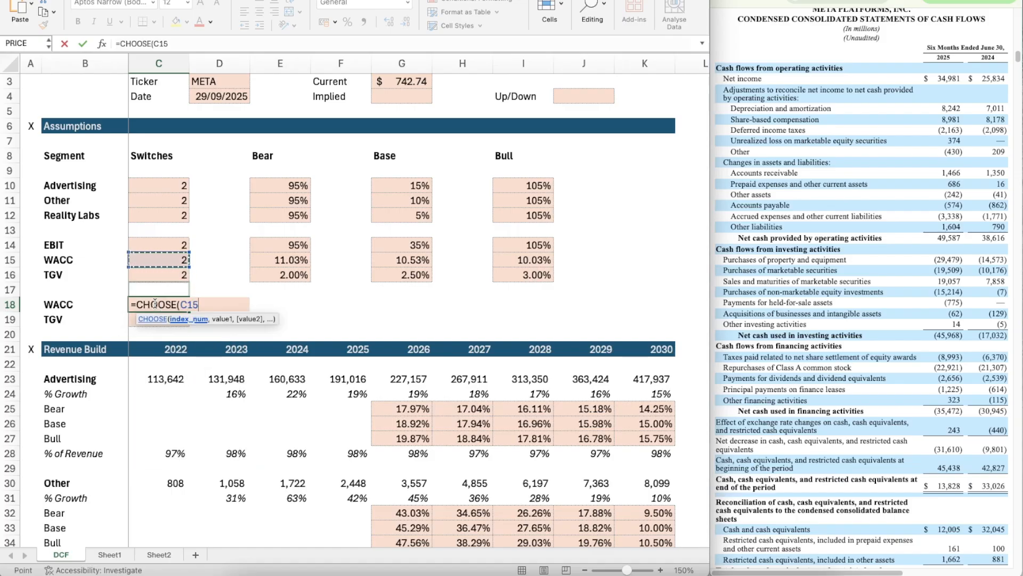
pyautogui.write(',')
pyautogui.press('Right')
pyautogui.press('Right')
pyautogui.press('Up')
pyautogui.press('Up')
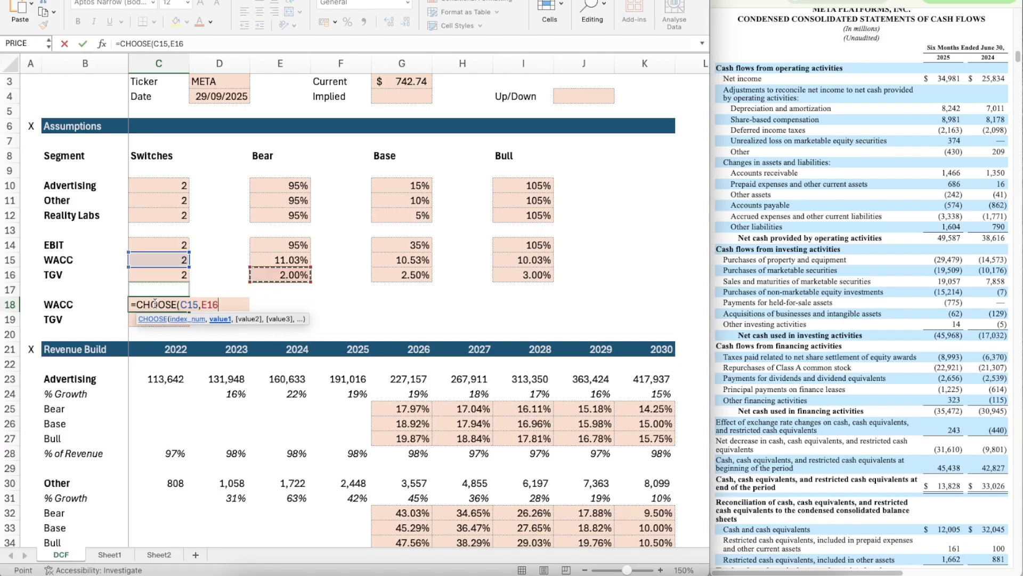
pyautogui.press('Up')
pyautogui.write(',')
pyautogui.press('Right')
pyautogui.press('Right')
pyautogui.press('Right')
pyautogui.press('Right')
pyautogui.press('Up')
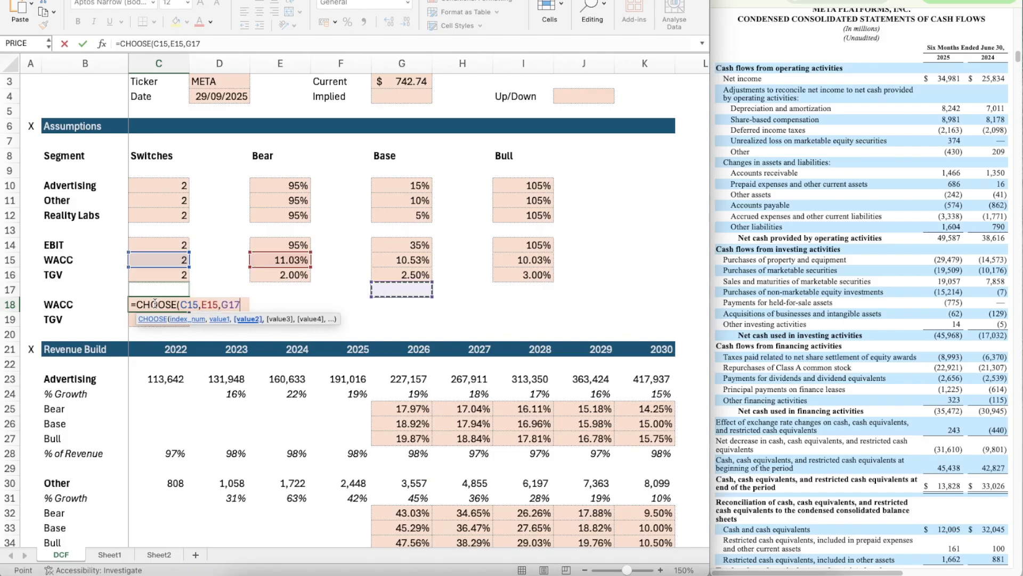
pyautogui.press('Up')
pyautogui.press('Up')
pyautogui.write(',')
pyautogui.press('Right')
pyautogui.press('Right')
pyautogui.press('Right')
pyautogui.press('Right')
pyautogui.press('Right')
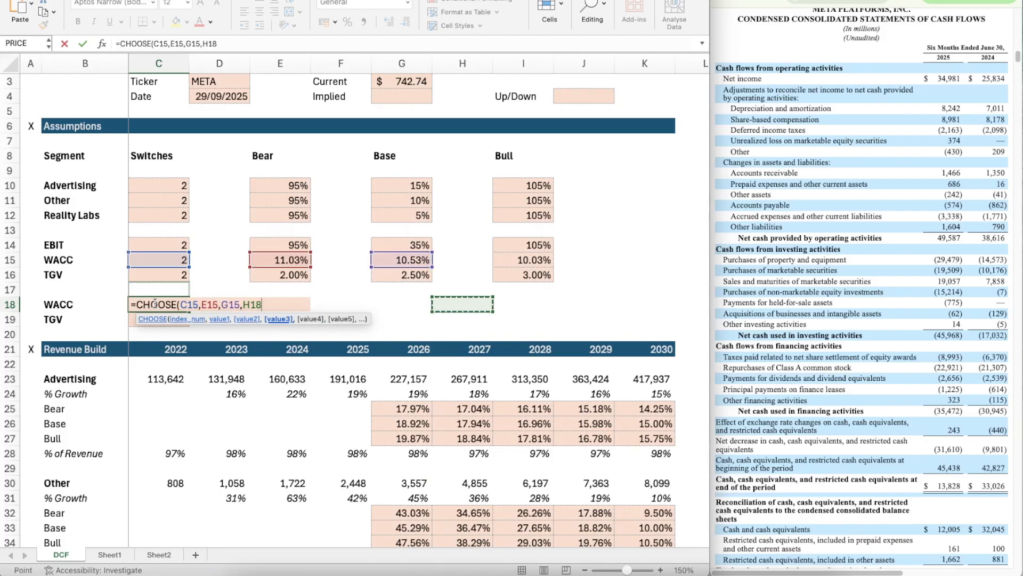
pyautogui.press('Right')
pyautogui.press('Up')
pyautogui.press('Up')
pyautogui.press('Up')
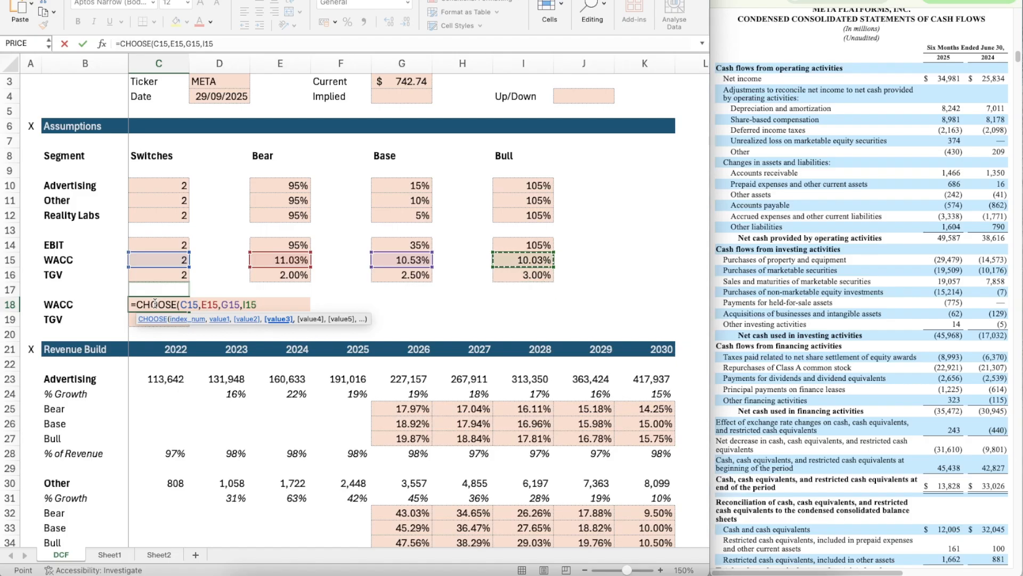
pyautogui.write(')')
pyautogui.press('Return')
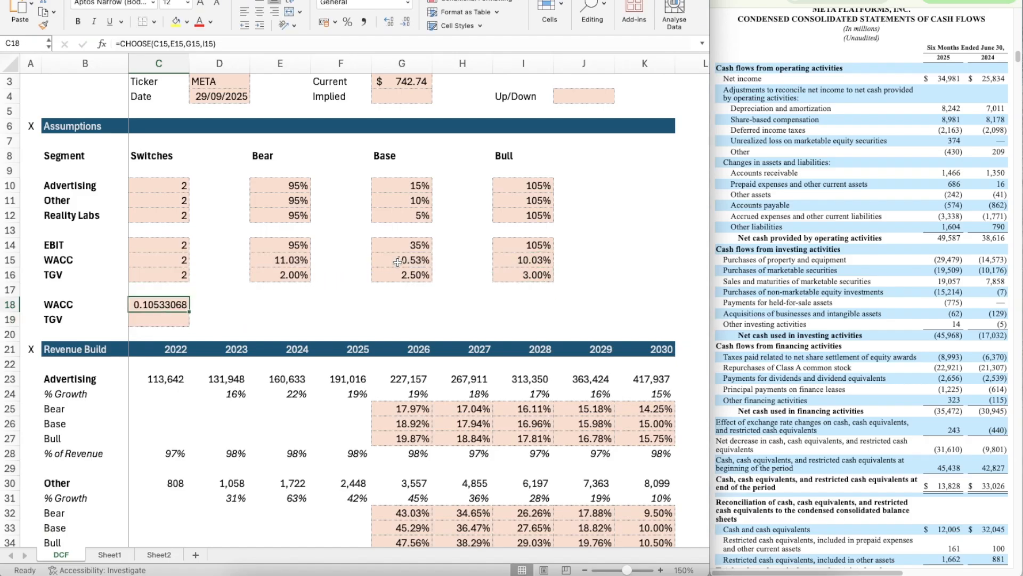
# Step: Apply the percentage formatting of the Base case WACC in G15 to the selected WACC in C18
pyautogui.click(397, 262)
pyautogui.click(43, 24)
pyautogui.click(152, 306)
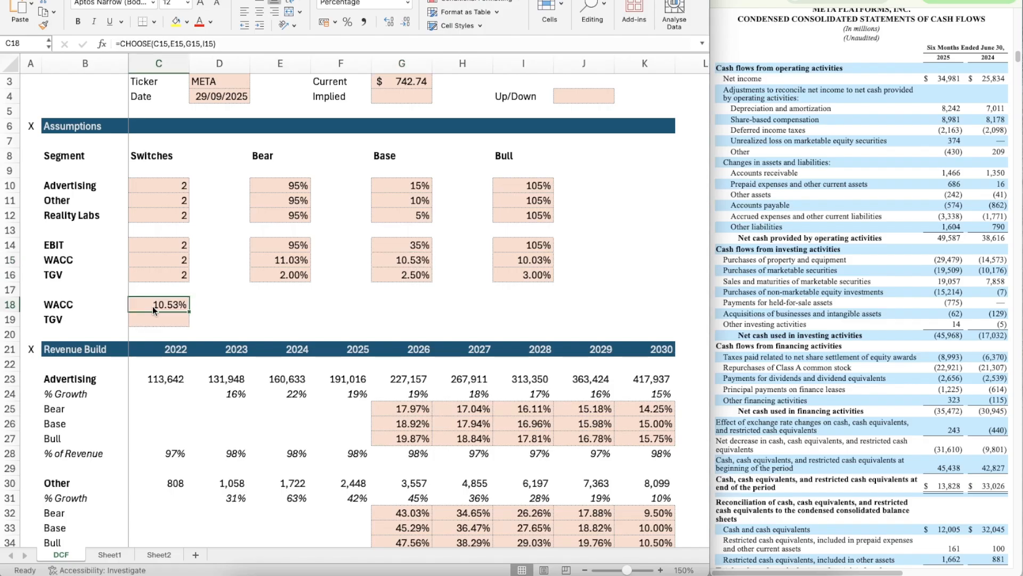
# Step: Copy the WACC scenario formula from C18 to the TGV in C19
pyautogui.hotkey('ctrl', 'c')
pyautogui.press('Down')
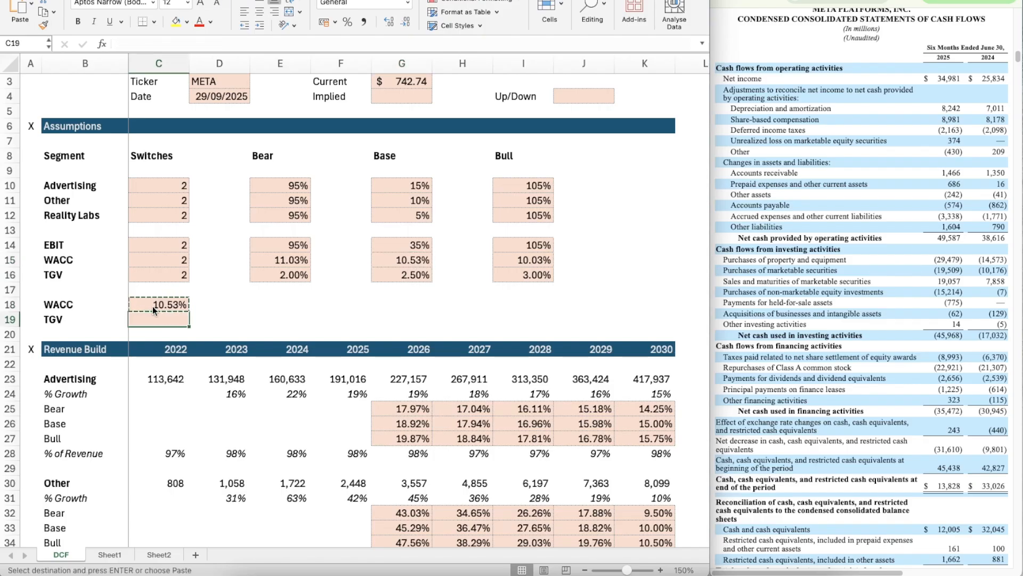
pyautogui.hotkey('ctrl', 'v')
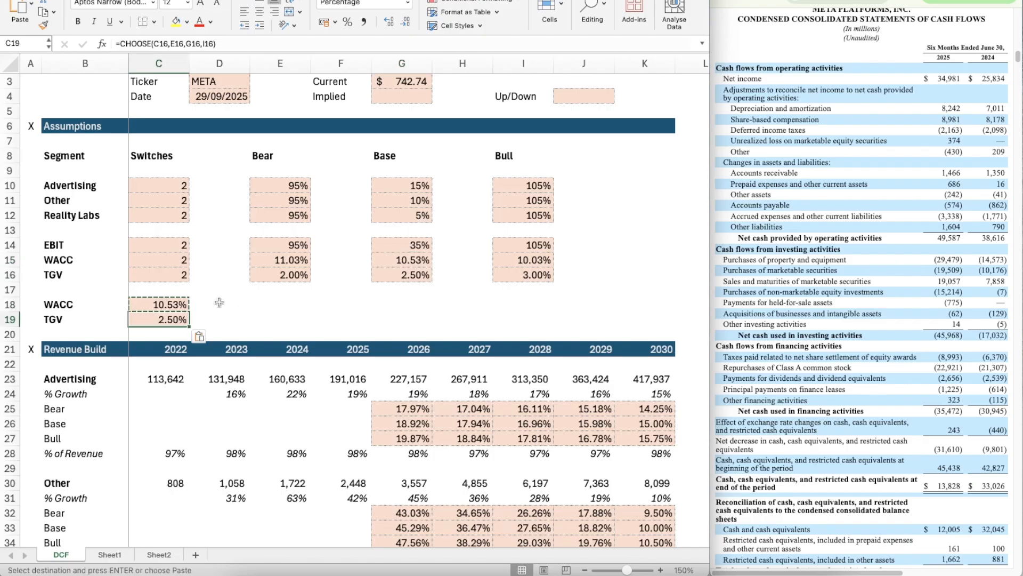
pyautogui.press('Escape')
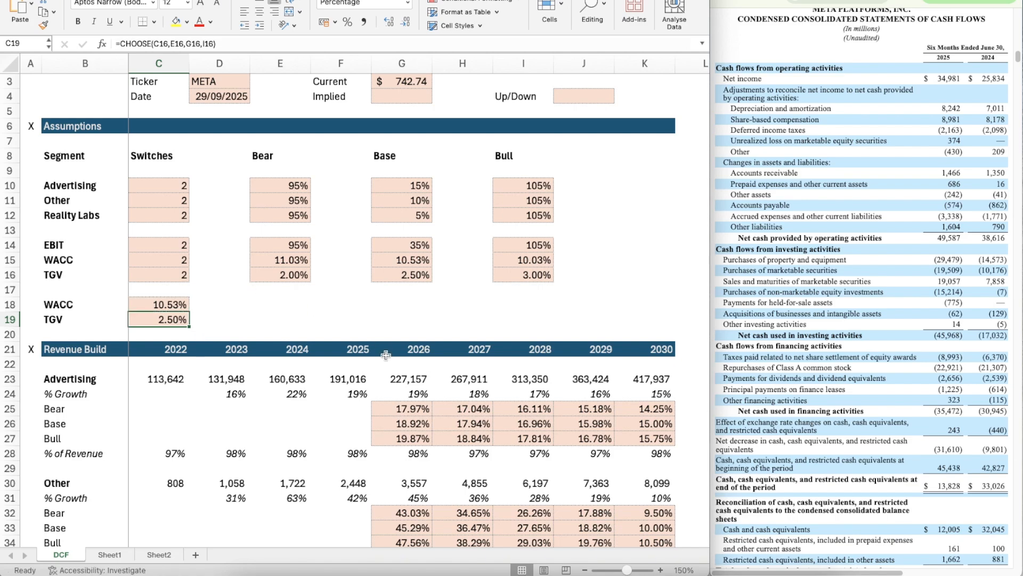
# Step: Insert a blank row at row 70, above the DCF section header
pyautogui.scroll(1, 386, 355)
pyautogui.scroll(-10, 386, 355)
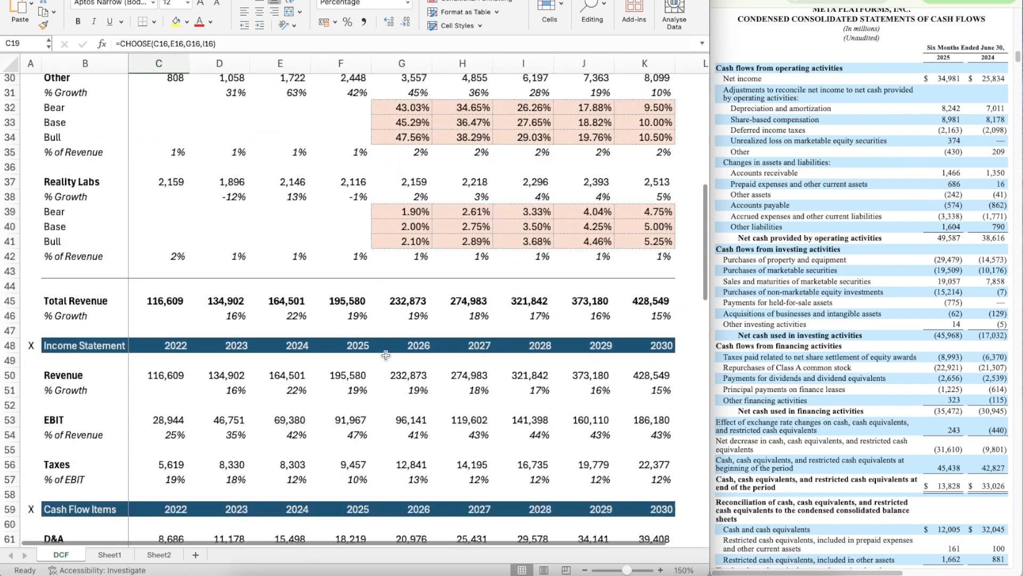
pyautogui.scroll(-12, 386, 354)
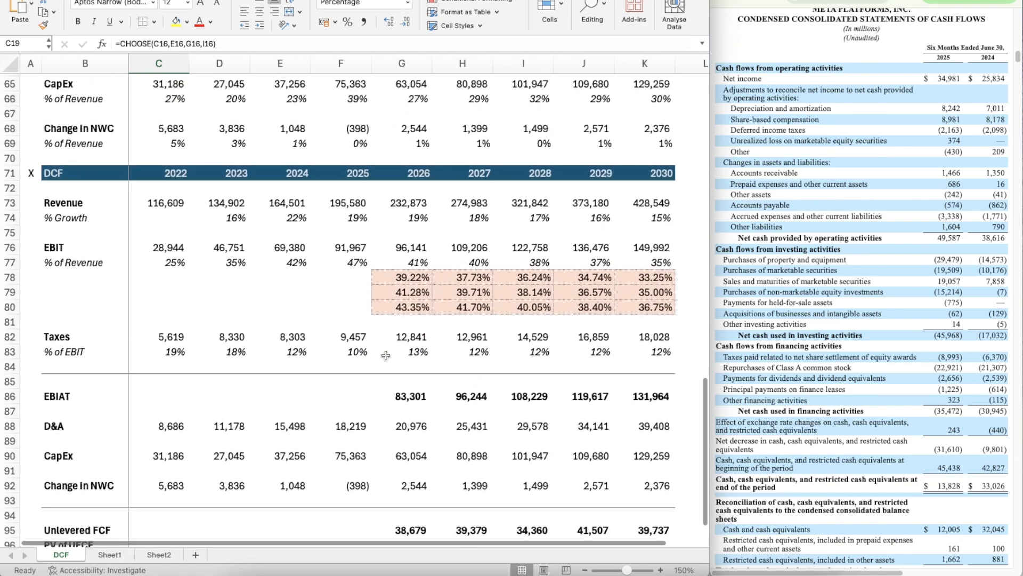
pyautogui.scroll(1, 386, 355)
pyautogui.click(409, 204)
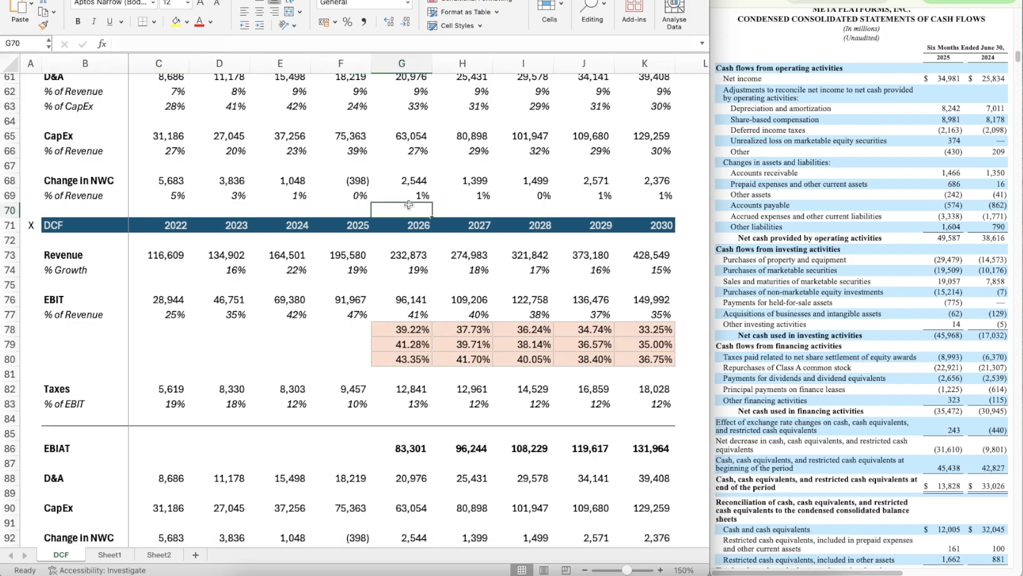
pyautogui.hotkey('shift', 'space')
pyautogui.hotkey('ctrl', 'shift', '+')
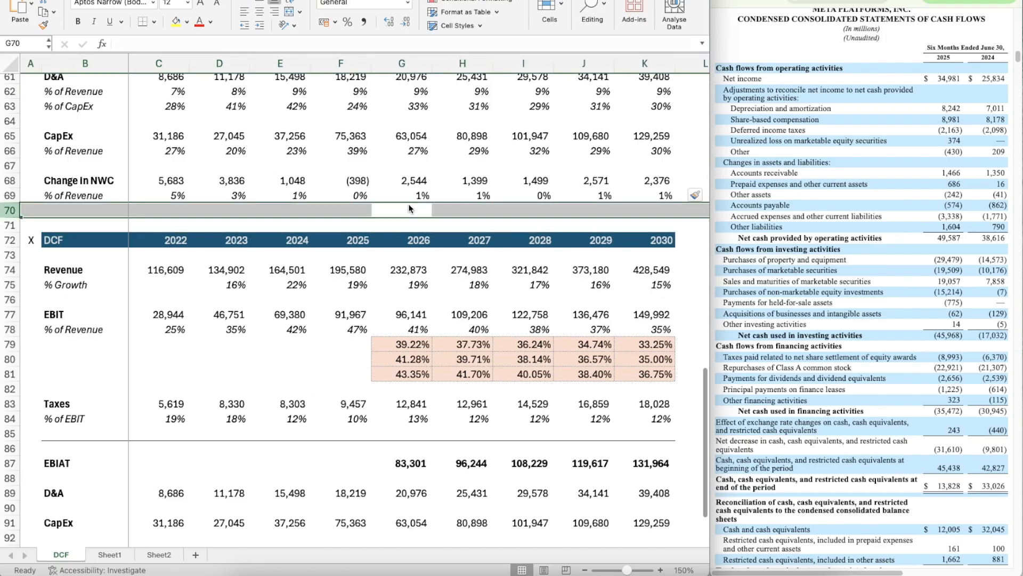
# Step: Enter discount period 1 in G71 above 2026 and calculate the 2027 period in H71 with =G71+1
pyautogui.press('Down')
pyautogui.write('1')
pyautogui.press('Return')
pyautogui.press('Up')
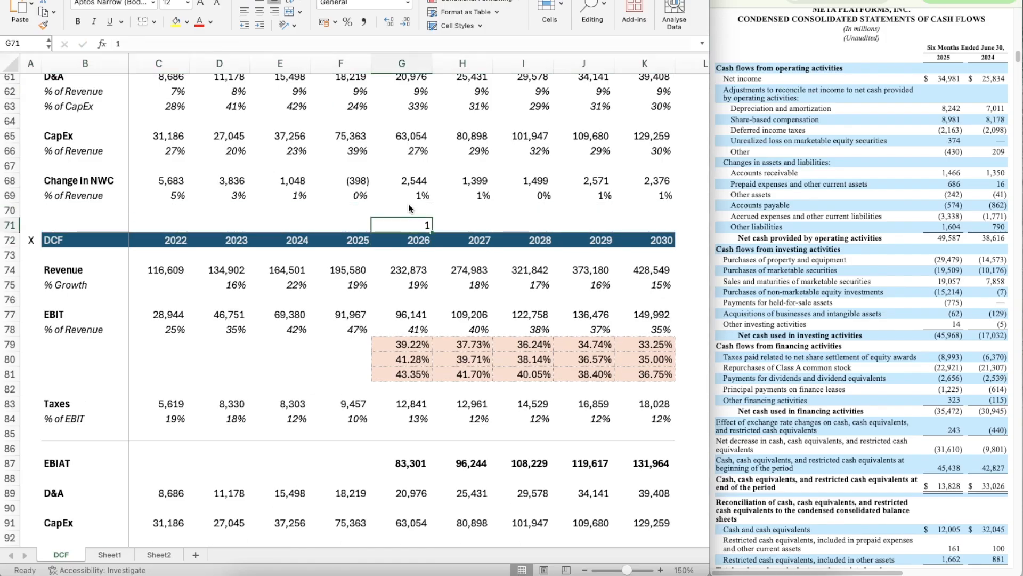
pyautogui.press('Right')
pyautogui.write('=')
pyautogui.press('Left')
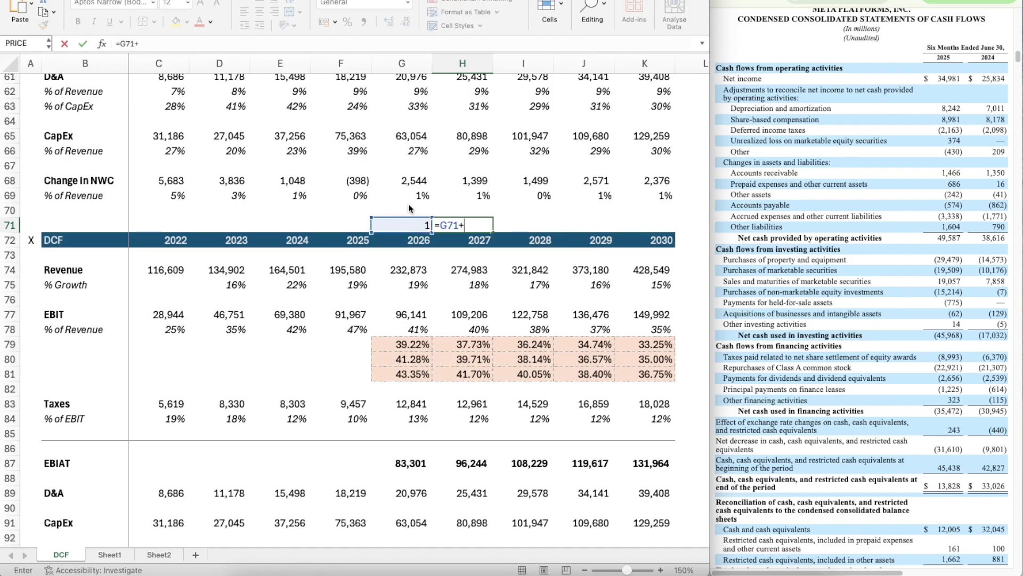
pyautogui.write('+1')
pyautogui.hotkey('ctrl', 'Return')
# Step: Copy the period formula from H71 across through K71 to cover the years up to 2030
pyautogui.hotkey('ctrl', 'c')
pyautogui.hotkey('shift', 'Right')
pyautogui.hotkey('shift', 'Right')
pyautogui.hotkey('shift', 'Right')
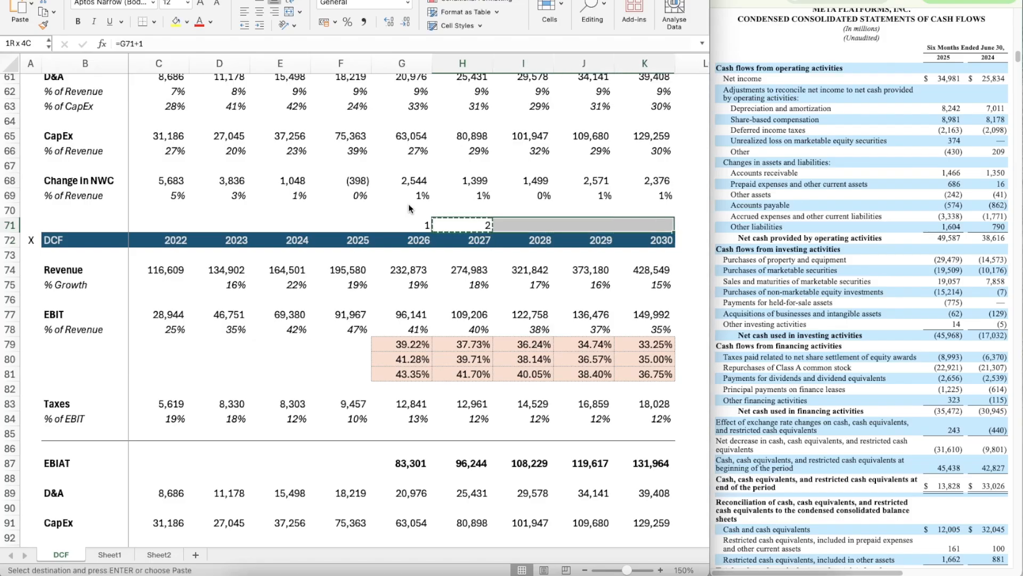
pyautogui.hotkey('ctrl', 'v')
pyautogui.press('Escape')
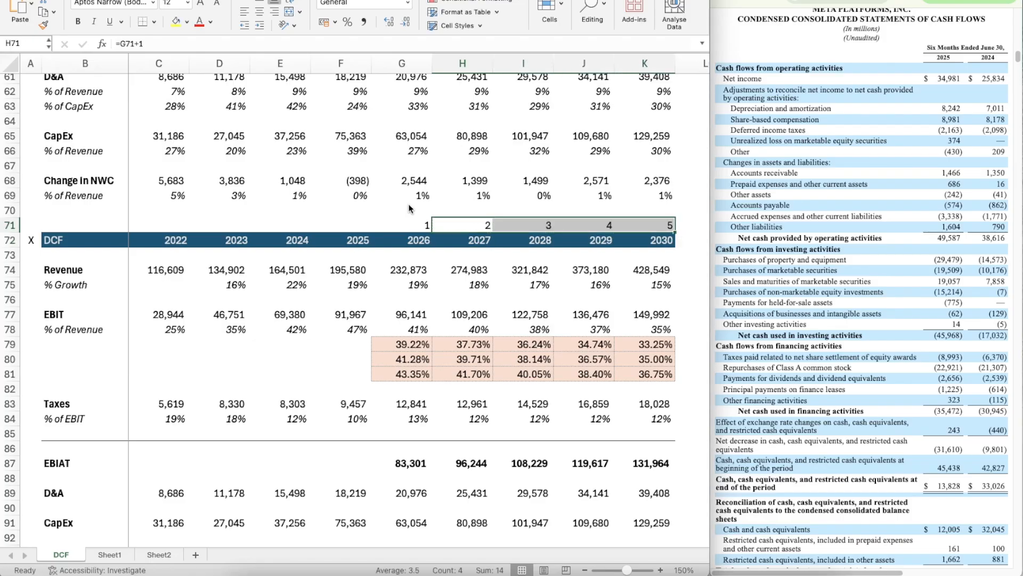
pyautogui.press('Down')
pyautogui.press('Left')
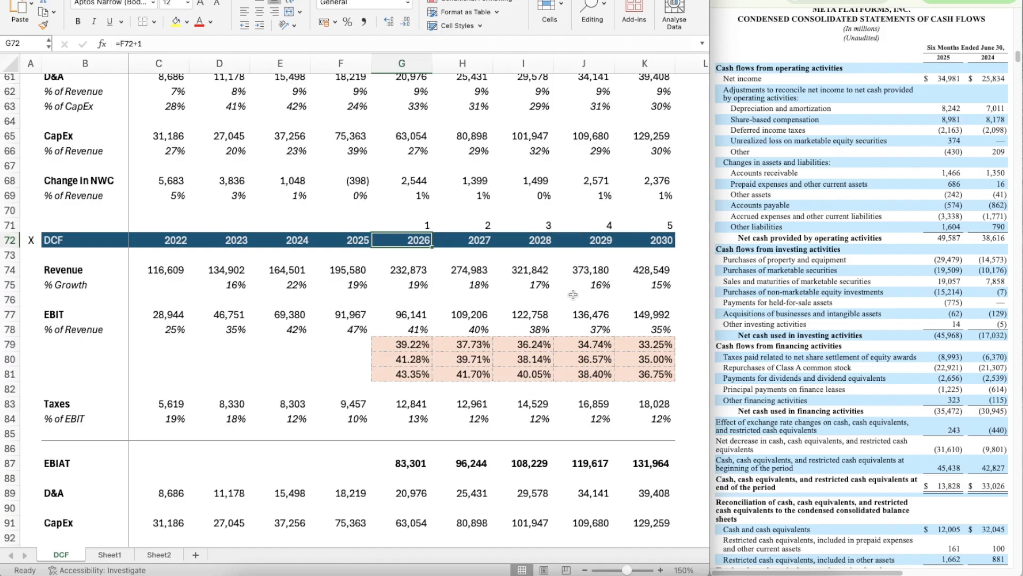
pyautogui.press('Up')
pyautogui.press('Right')
pyautogui.press('Right')
pyautogui.press('Right')
pyautogui.press('Right')
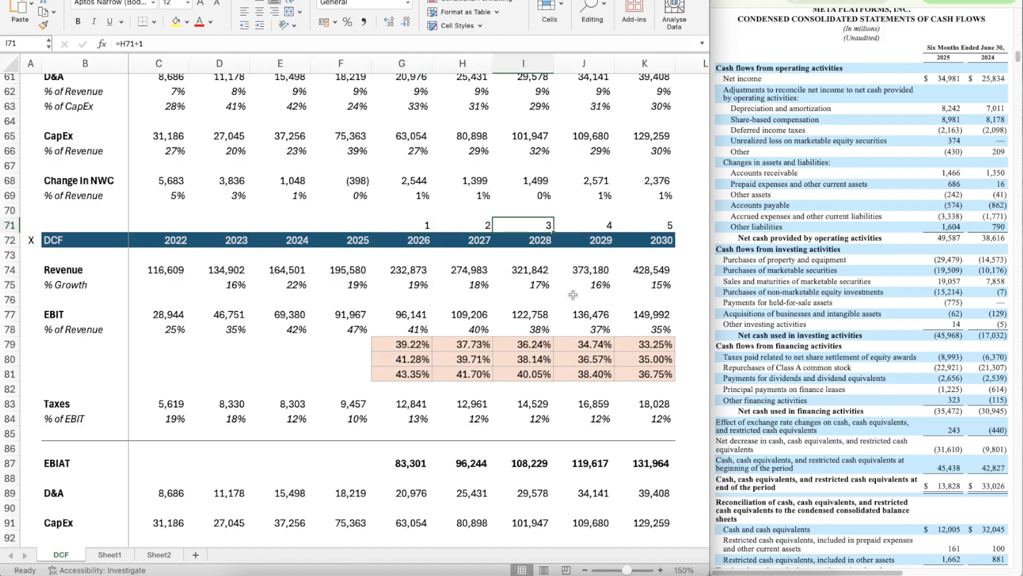
# Step: Calculate the 2026 PV of UFCF in G97 with =G96/(1+$C$18)^G71
pyautogui.scroll(-5, 447, 409)
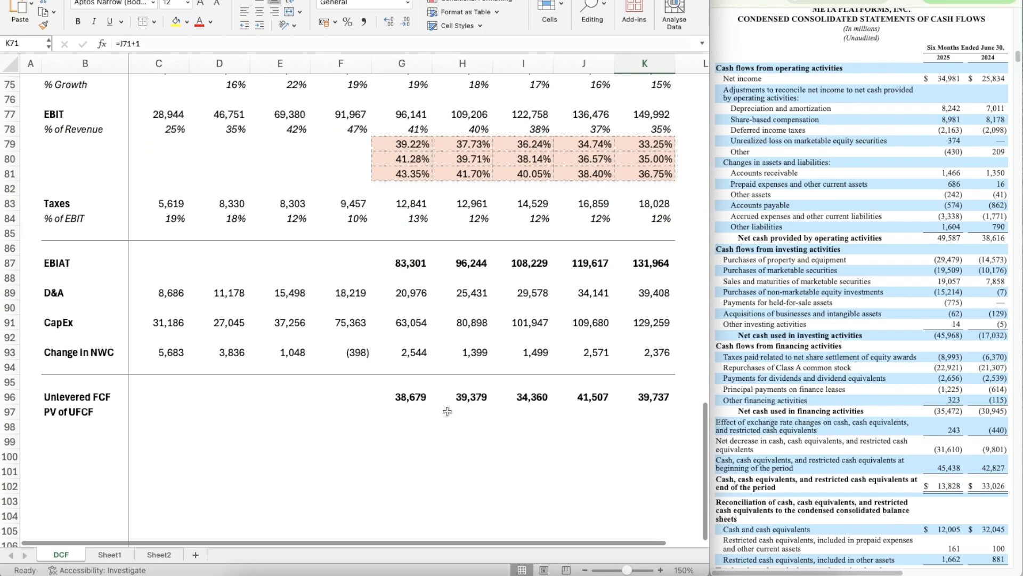
pyautogui.click(411, 409)
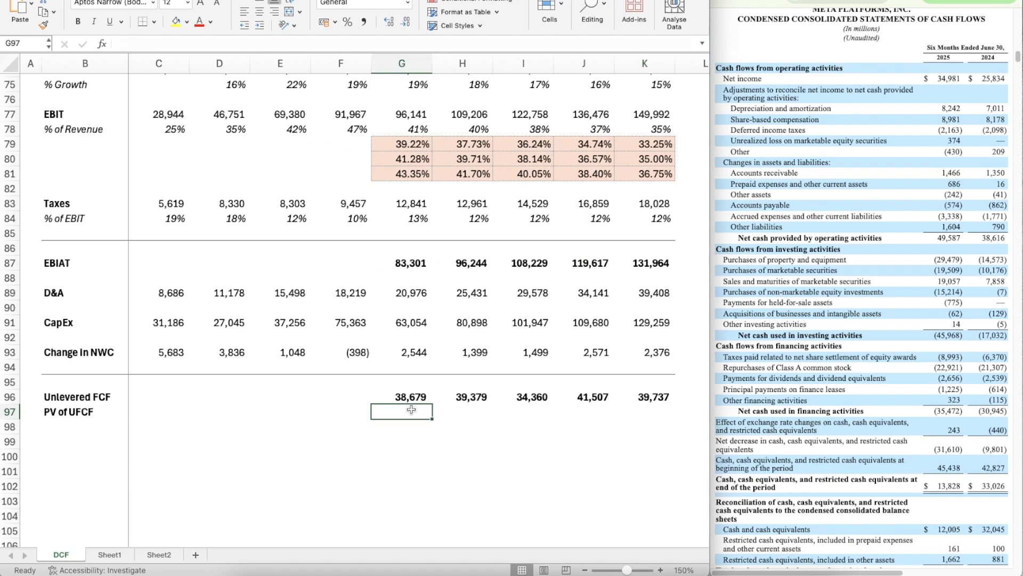
pyautogui.write('=')
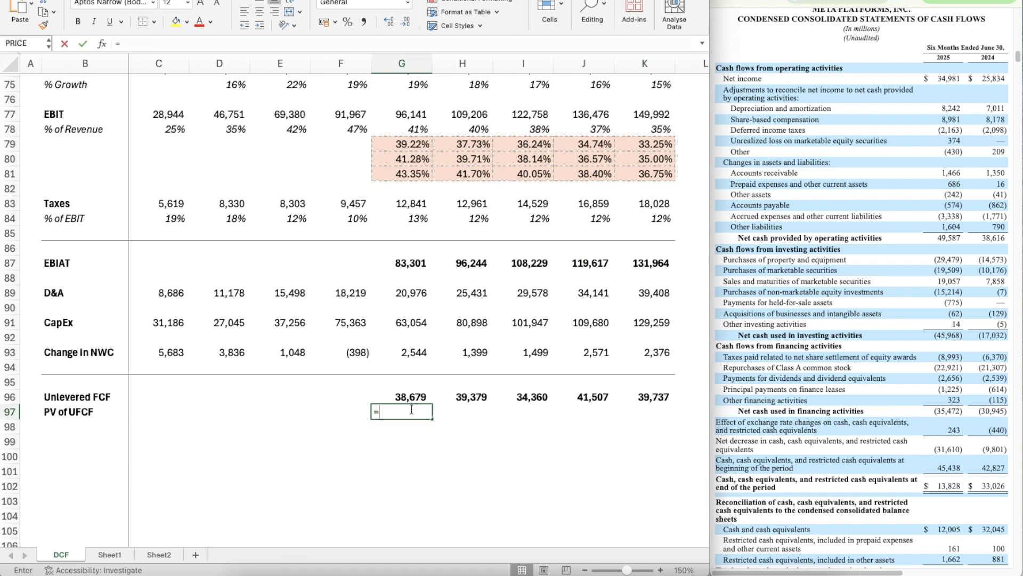
pyautogui.press('Up')
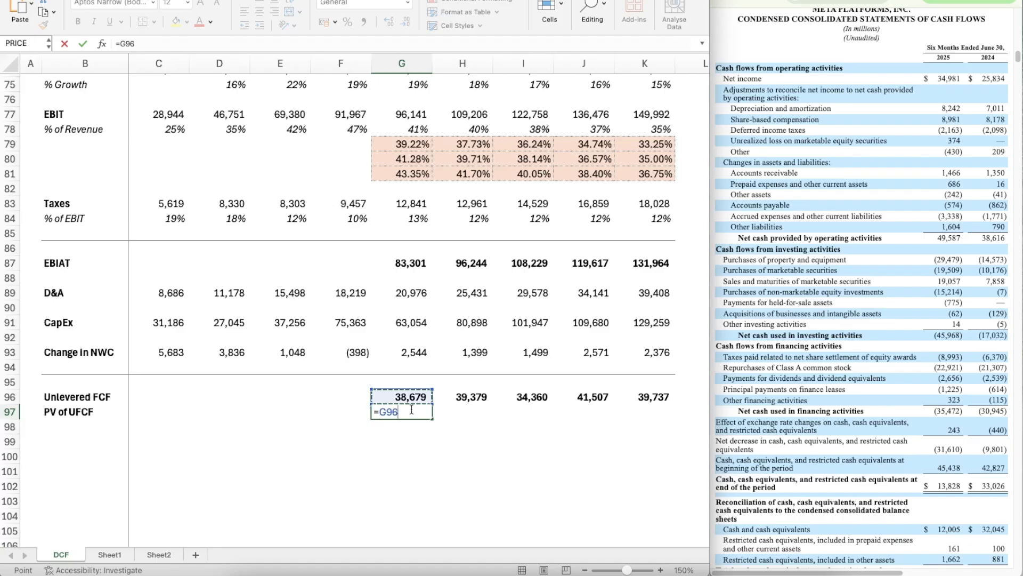
pyautogui.write('/(1+')
pyautogui.scroll(20, 412, 411)
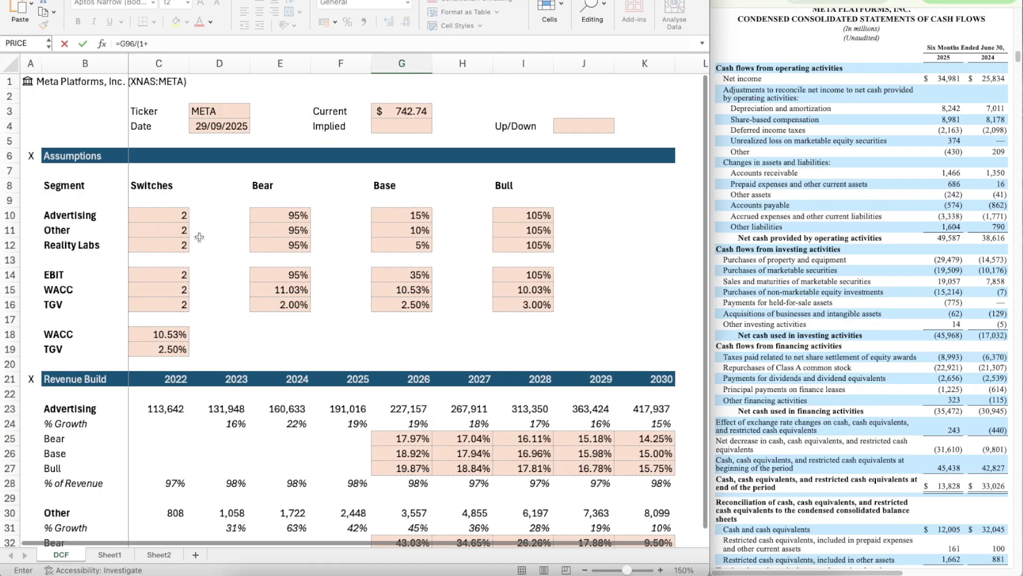
pyautogui.click(159, 321)
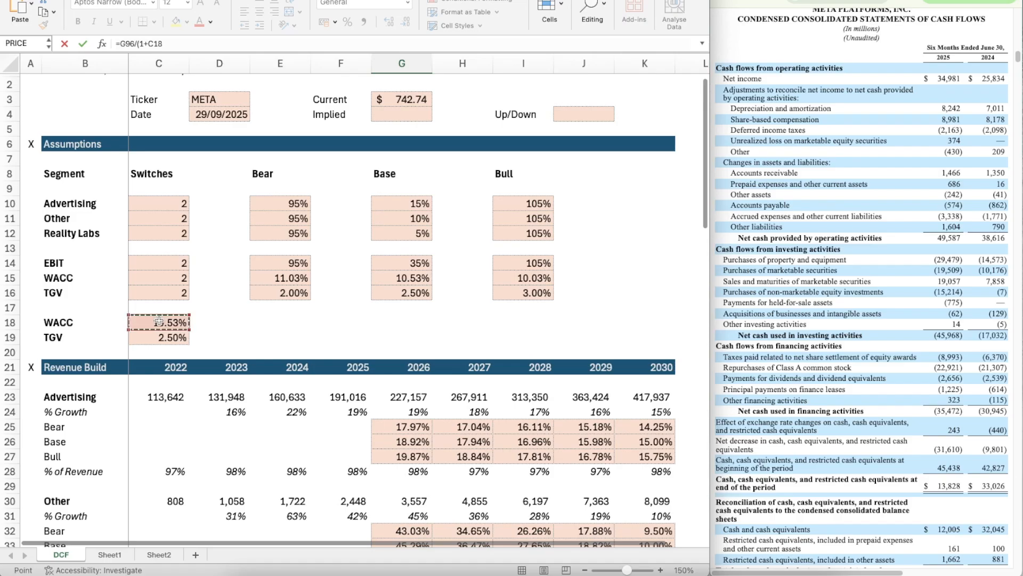
pyautogui.click(149, 44)
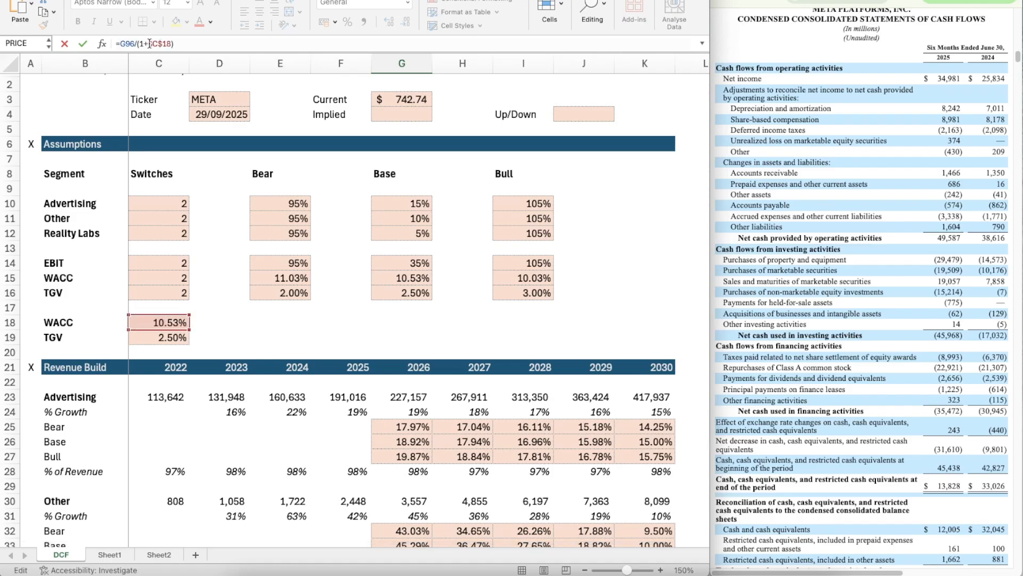
pyautogui.scroll(-12, 435, 316)
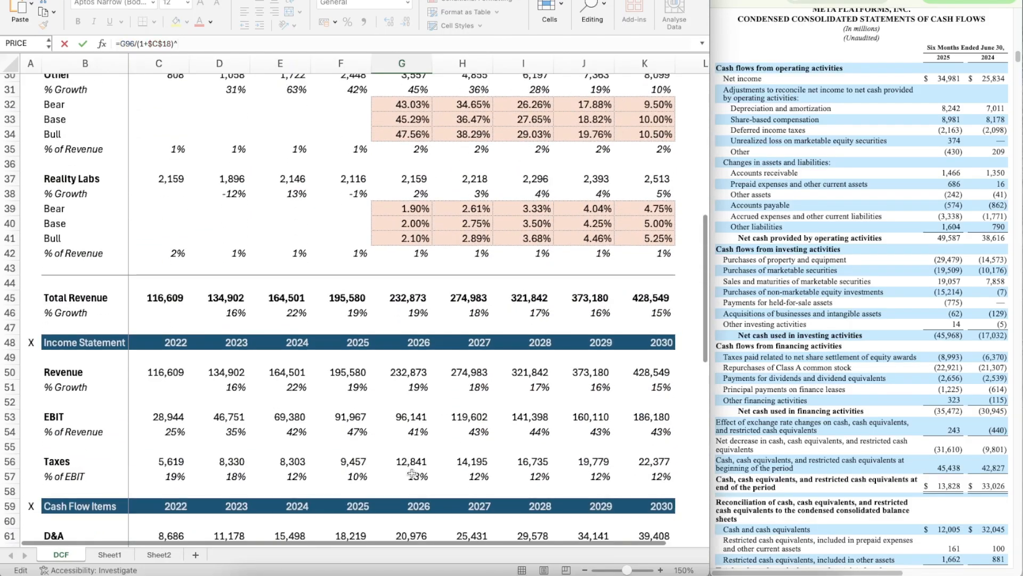
pyautogui.scroll(-4, 435, 317)
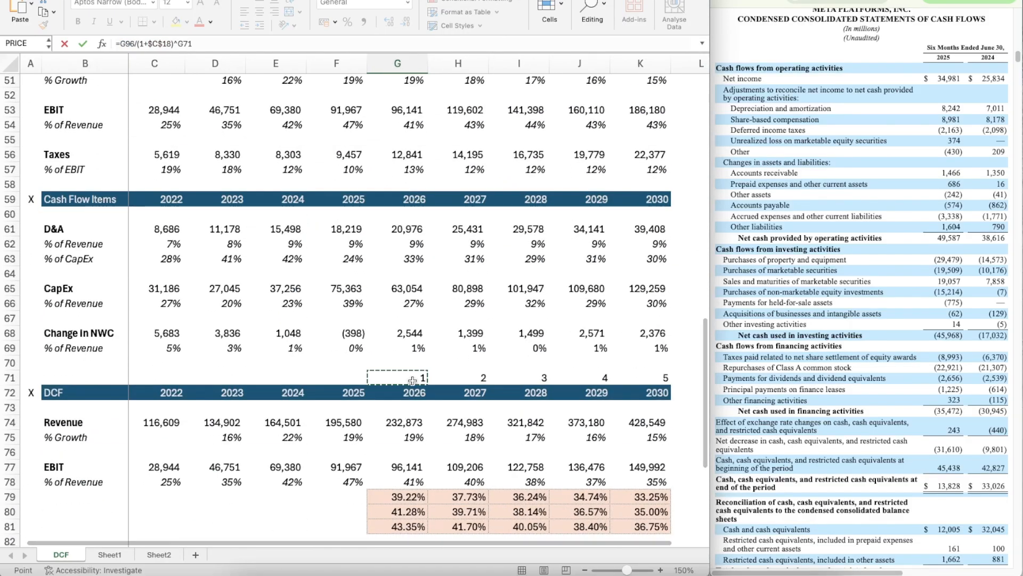
pyautogui.press('Escape')
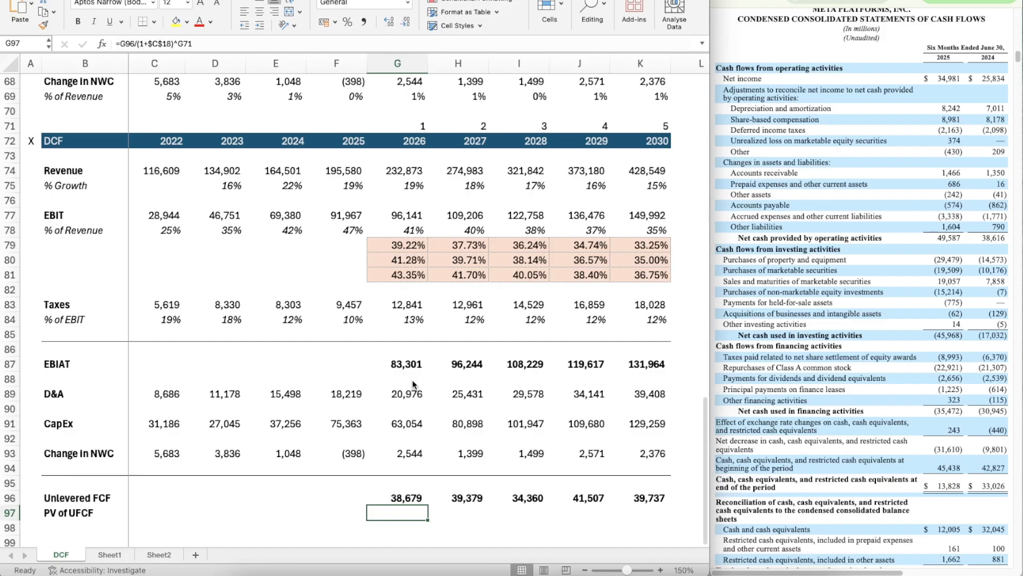
# Step: Apply the formatting of the unlevered FCF in G96 to the PV of UFCF in G97
pyautogui.press('Down')
pyautogui.press('Up')
pyautogui.press('Up')
pyautogui.press('super+shift+c')
pyautogui.press('Down')
pyautogui.press('super+shift+v')
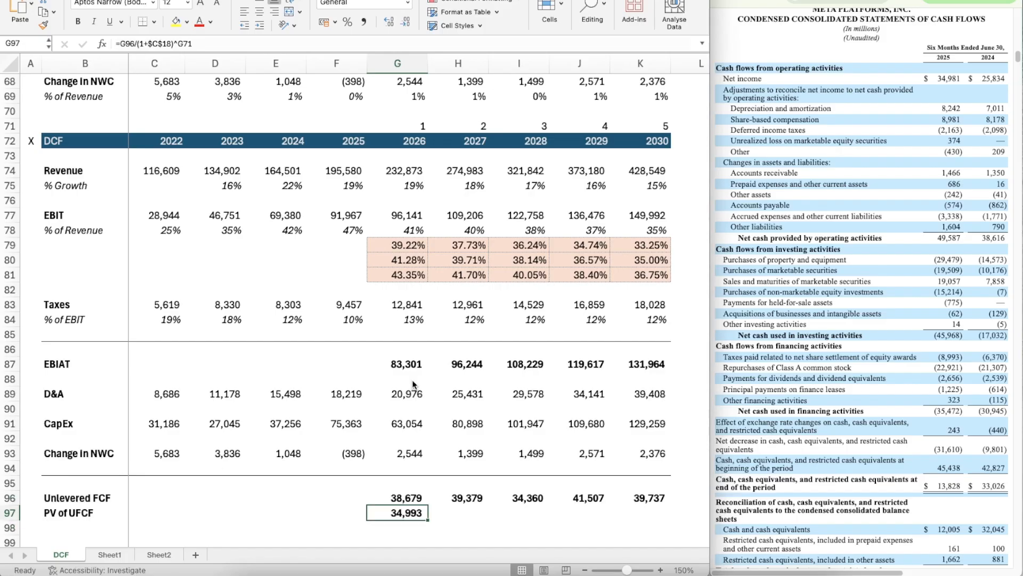
# Step: Copy the PV of UFCF formula from G97 across through K97
pyautogui.scroll(-5, 427, 479)
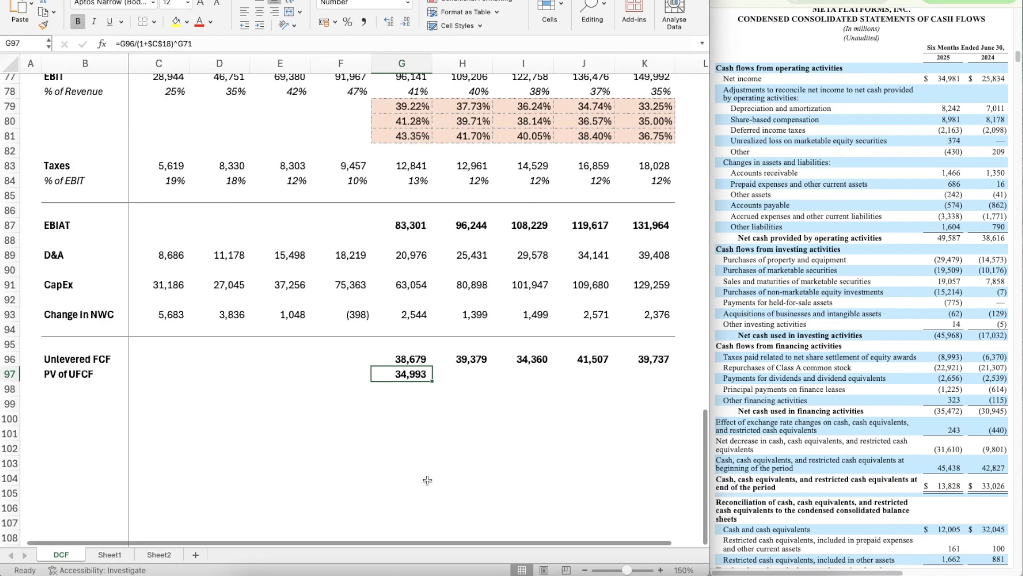
pyautogui.press('super+c')
pyautogui.hotkey('shift', 'Right')
pyautogui.hotkey('shift', 'Right')
pyautogui.hotkey('shift', 'Right')
pyautogui.hotkey('shift', 'Right')
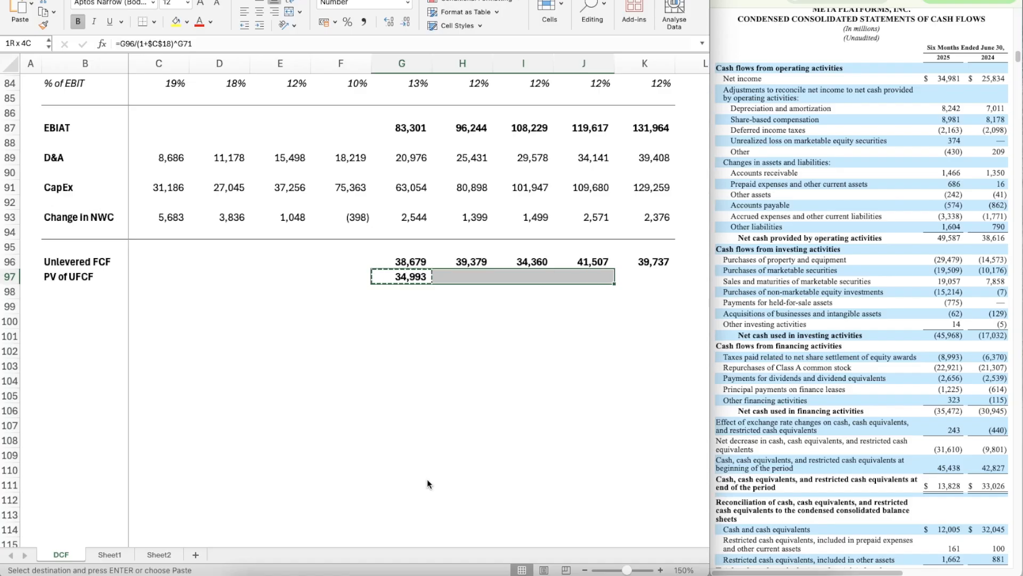
pyautogui.press('super+v')
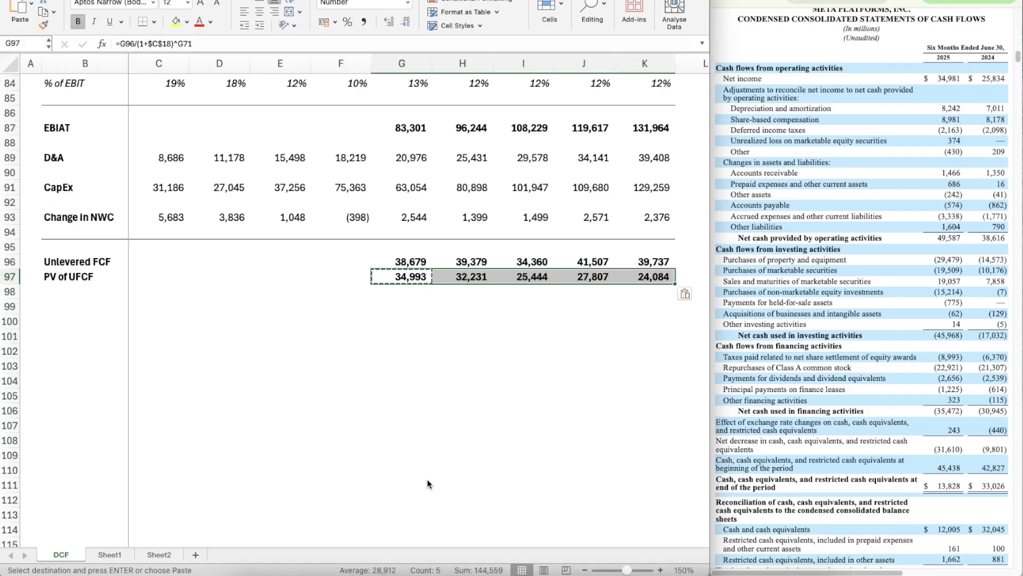
pyautogui.press('Escape')
# Step: Add the bold label Terminal Value in B99 below the PV of UFCF row
pyautogui.press('Down')
pyautogui.press('Down')
pyautogui.press('Left')
pyautogui.press('Left')
pyautogui.press('Left')
pyautogui.press('Left')
pyautogui.press('Left')
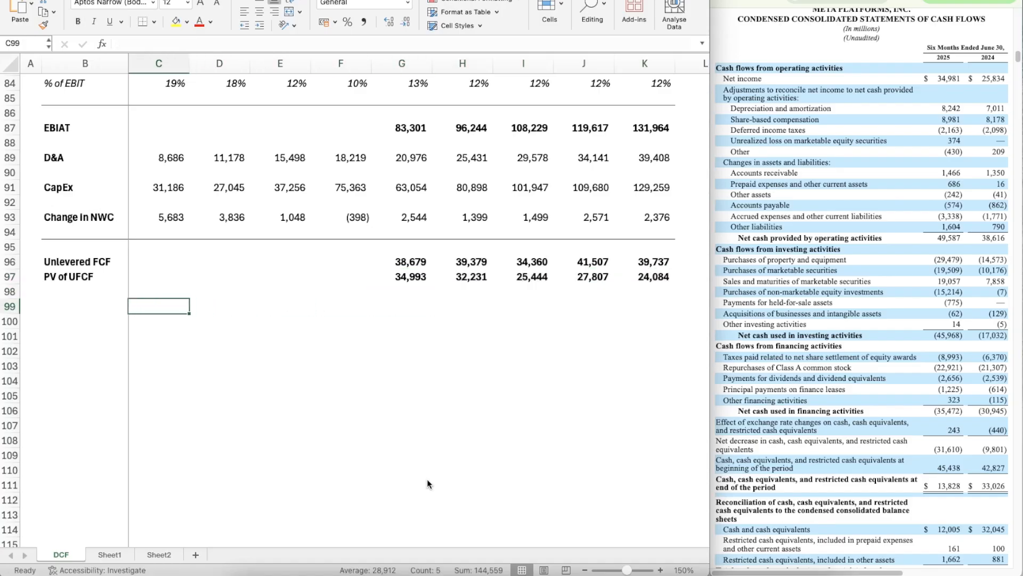
pyautogui.scroll(-2, 428, 483)
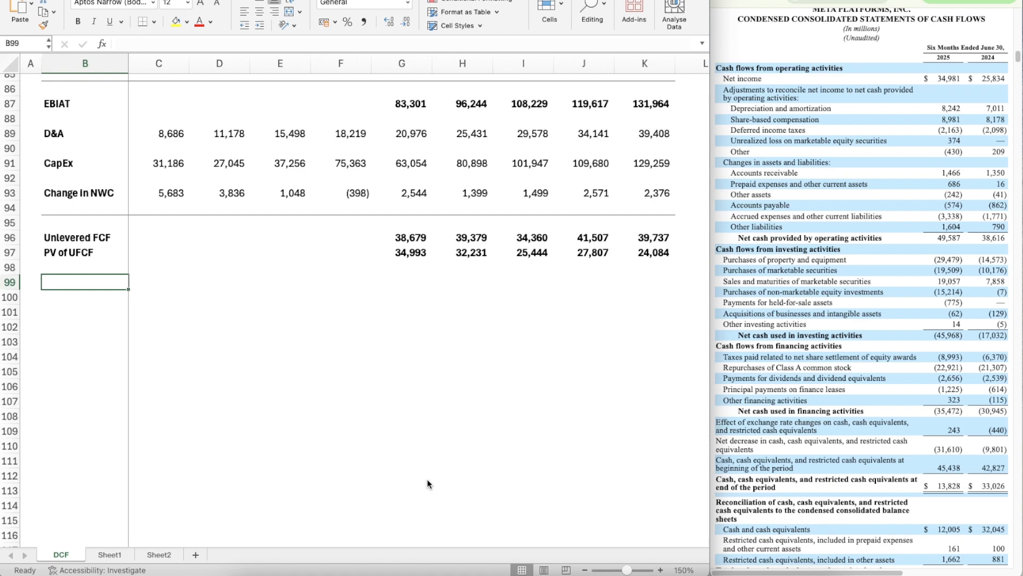
pyautogui.write('Terminal Value')
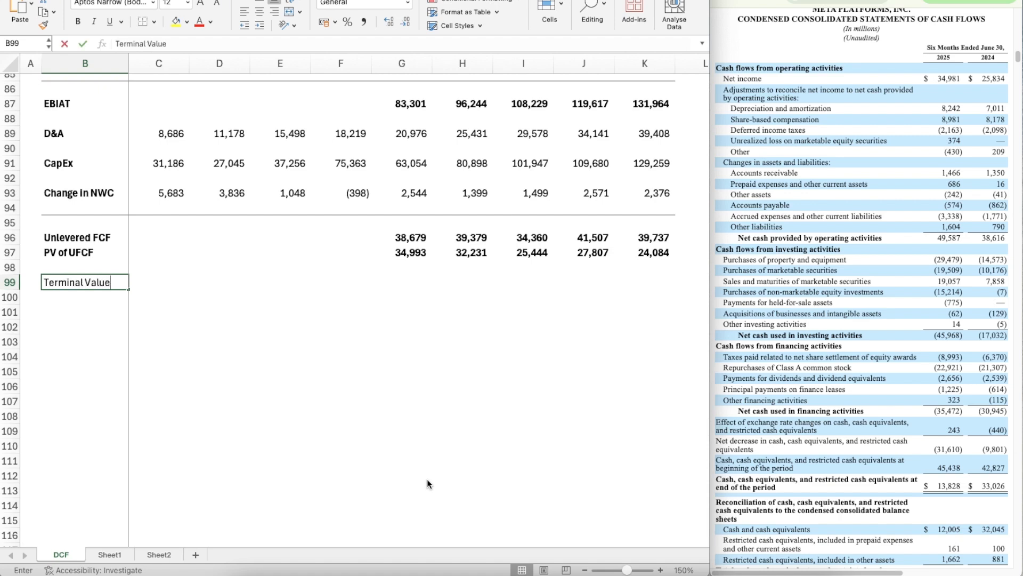
pyautogui.press('Return')
pyautogui.press('Up')
pyautogui.hotkey('ctrl', 'b')
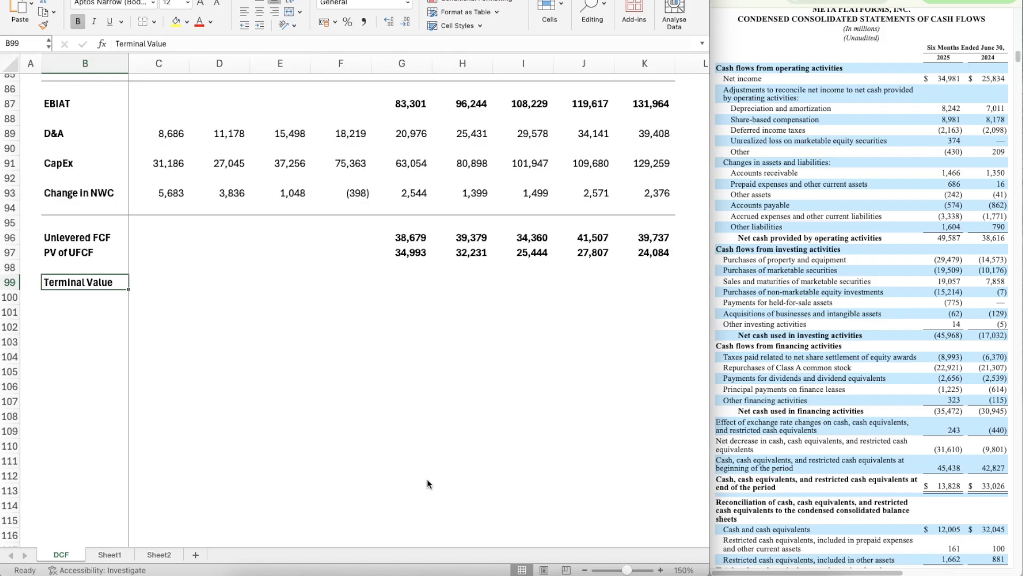
# Step: Calculate the terminal value in K99 with =K96*(1+C18)/(C18-C19)
pyautogui.press('Right')
pyautogui.press('Right')
pyautogui.press('Right')
pyautogui.press('Right')
pyautogui.press('Right')
pyautogui.press('Right')
pyautogui.press('Right')
pyautogui.press('Right')
pyautogui.press('Right')
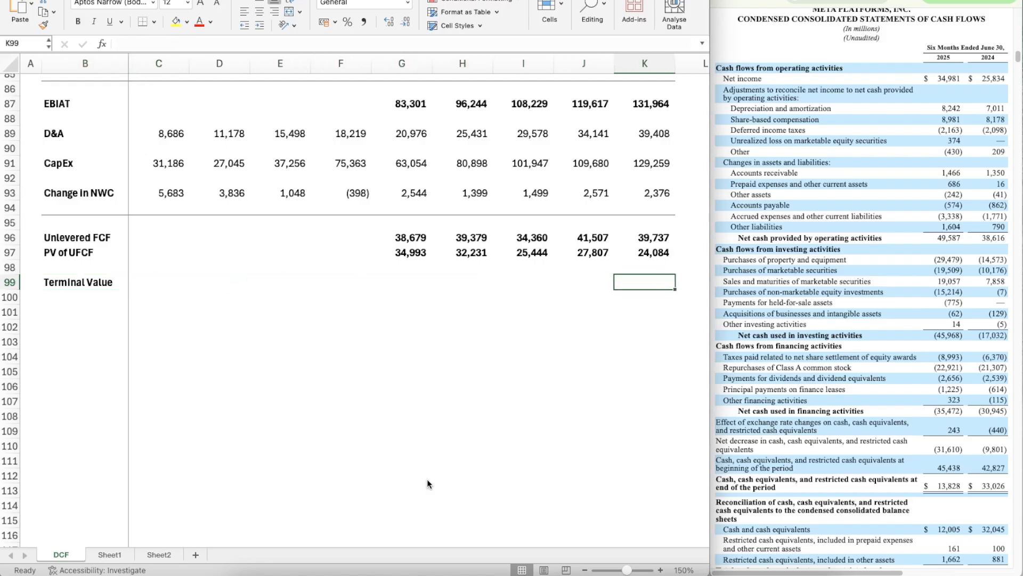
pyautogui.write('=')
pyautogui.press('Up')
pyautogui.press('Up')
pyautogui.press('Up')
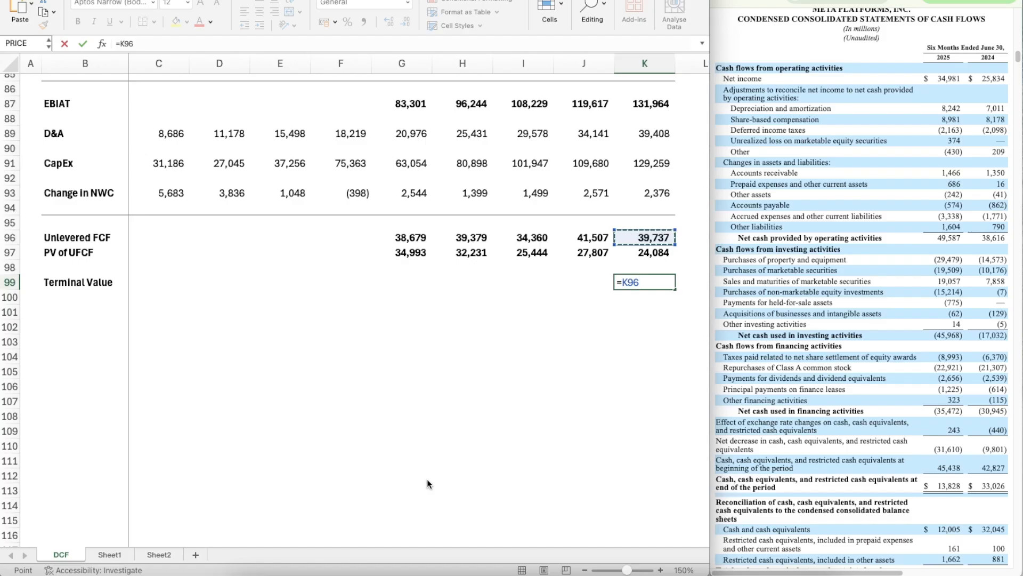
pyautogui.write('*(1+')
pyautogui.scroll(20, 252, 321)
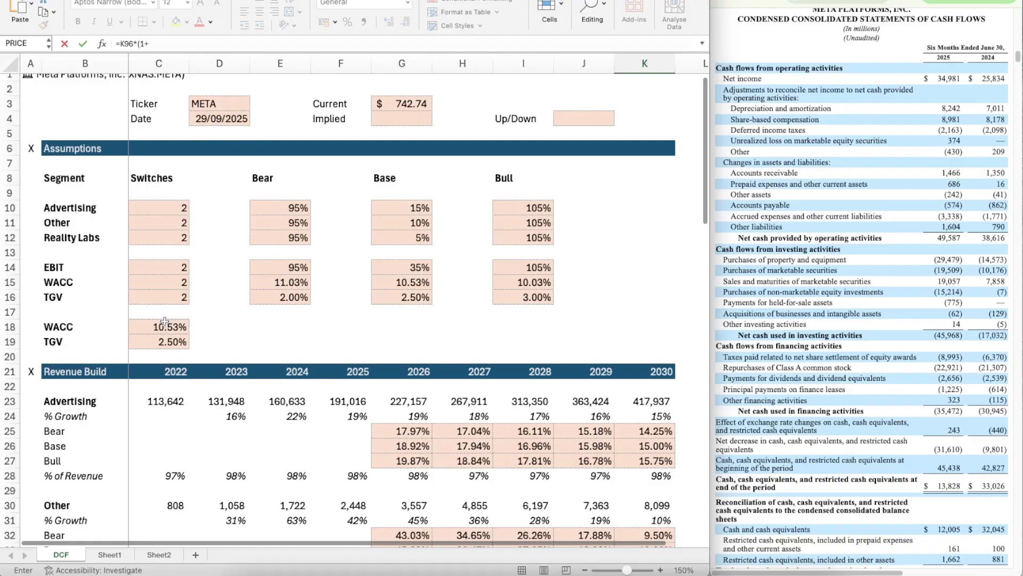
pyautogui.click(164, 322)
pyautogui.click(171, 41)
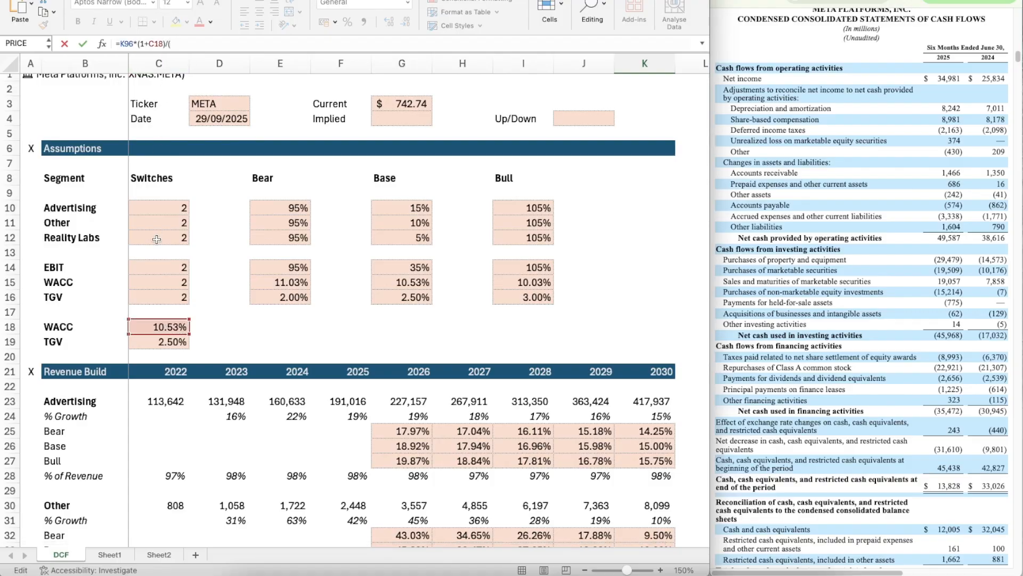
pyautogui.click(161, 328)
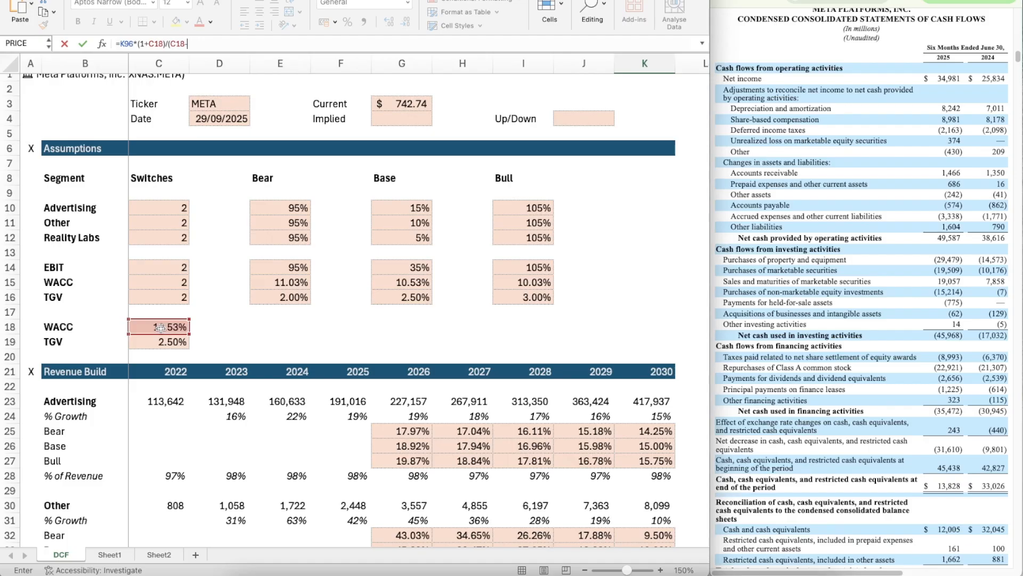
pyautogui.write('-')
pyautogui.click(162, 341)
pyautogui.write(')')
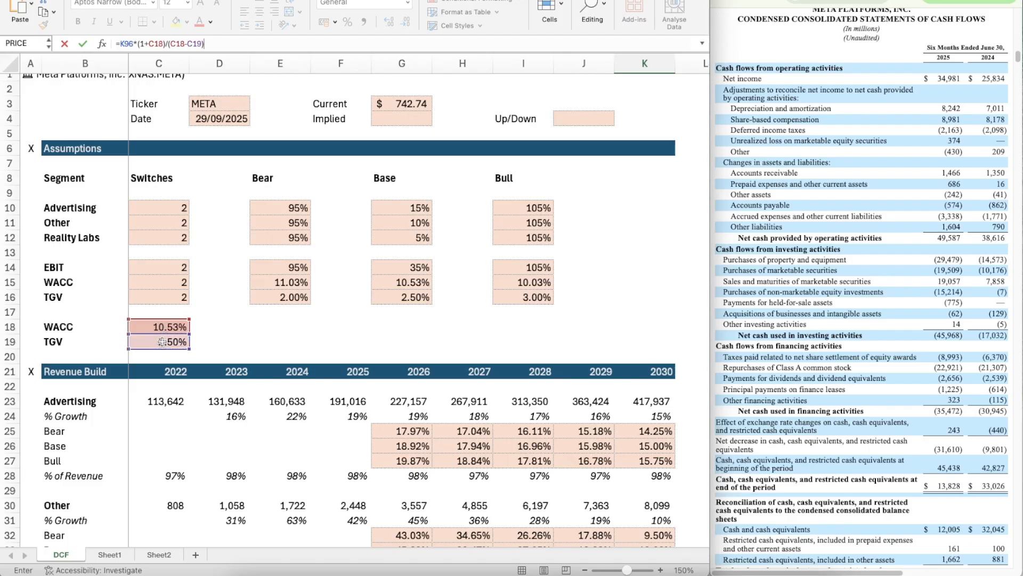
pyautogui.press('Escape')
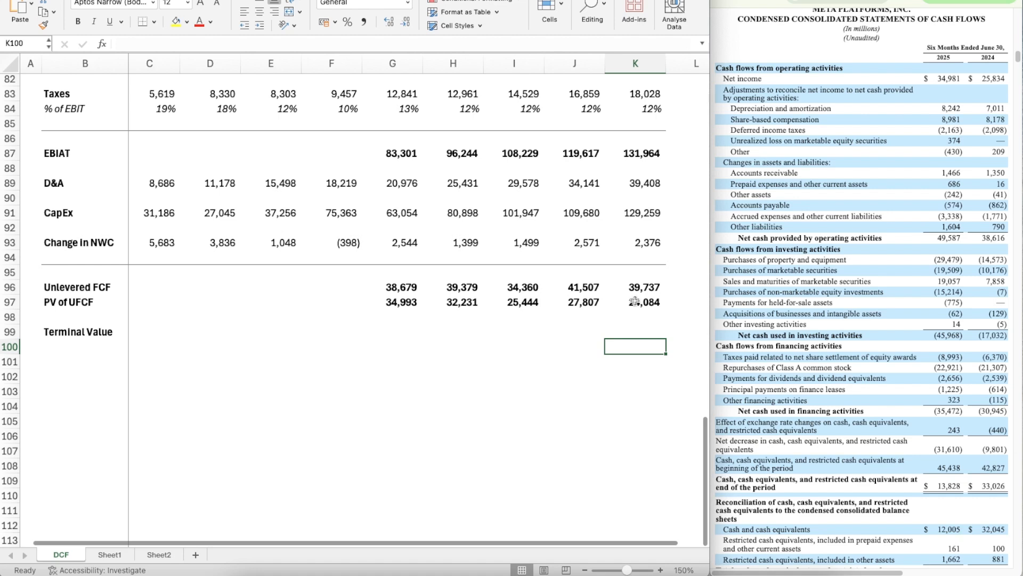
# Step: Apply the formatting of the PV of UFCF in K97 to the terminal value in K99
pyautogui.click(635, 301)
pyautogui.press('super+shift+c')
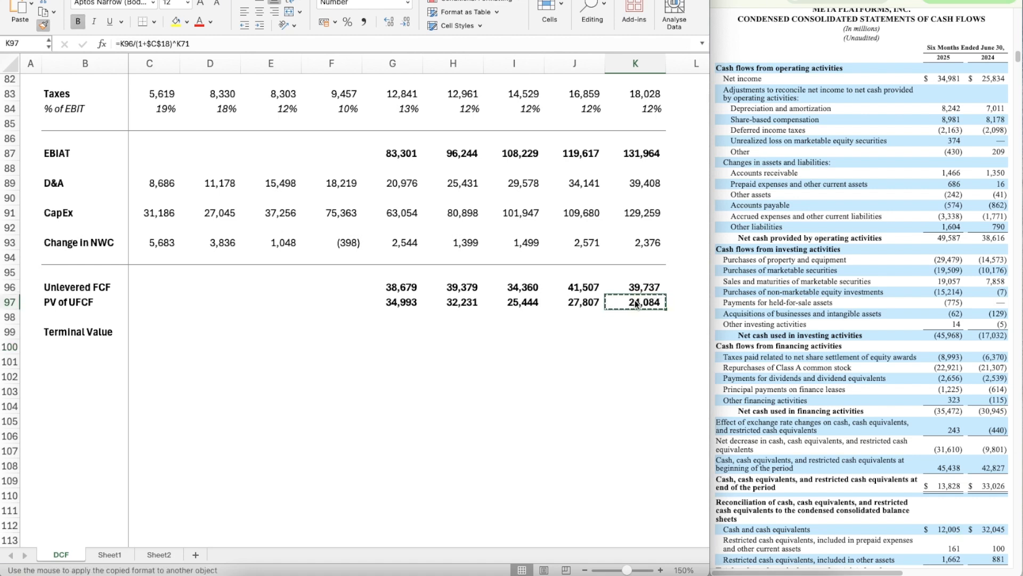
pyautogui.press('Down')
pyautogui.press('Down')
pyautogui.press('Up')
pyautogui.press('Up')
pyautogui.press('super+shift+c')
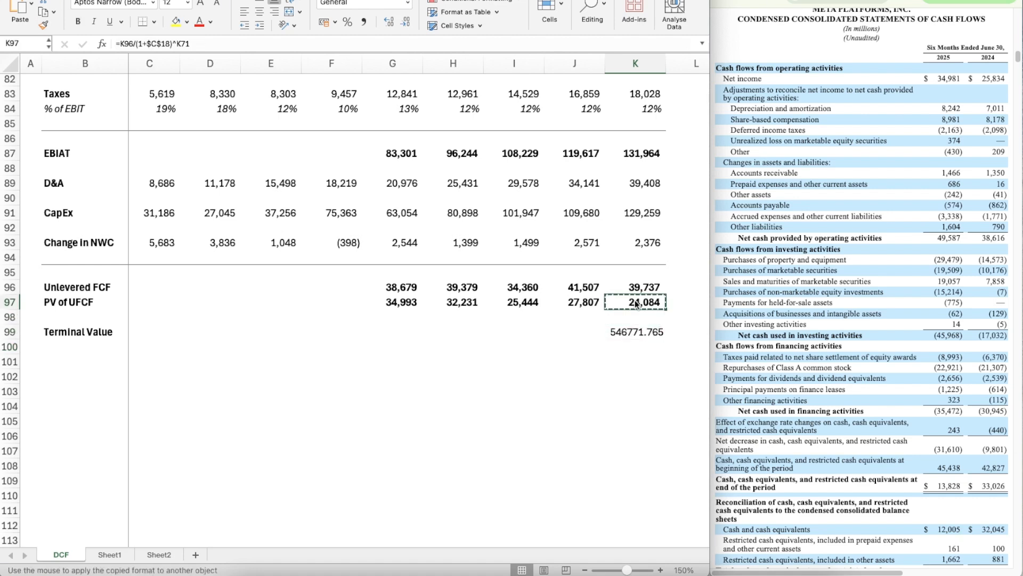
pyautogui.click(646, 334)
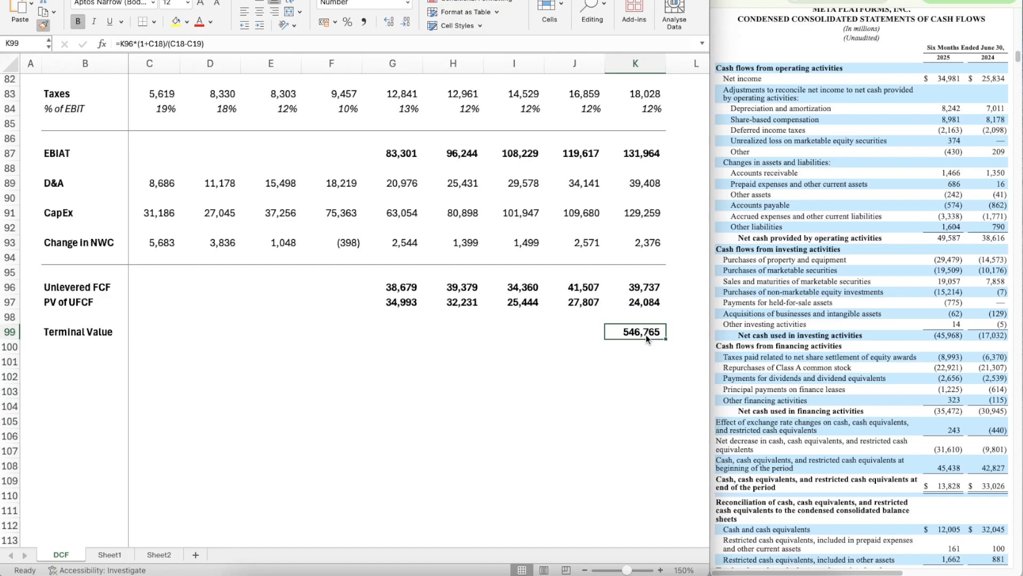
# Step: Add the label PV of TV in B100 below Terminal Value
pyautogui.click(651, 367)
pyautogui.press('Up')
pyautogui.press('Up')
pyautogui.press('Down')
pyautogui.scroll(-2, 651, 366)
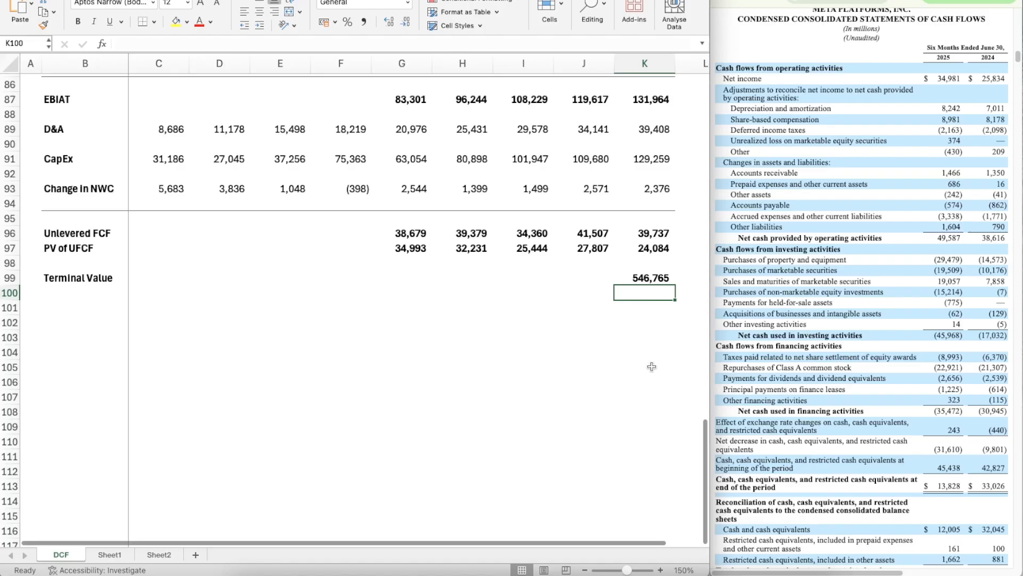
pyautogui.press('Left')
pyautogui.press('Left')
pyautogui.press('Left')
pyautogui.press('Left')
pyautogui.press('Left')
pyautogui.press('Left')
pyautogui.press('Left')
pyautogui.press('Left')
pyautogui.press('Left')
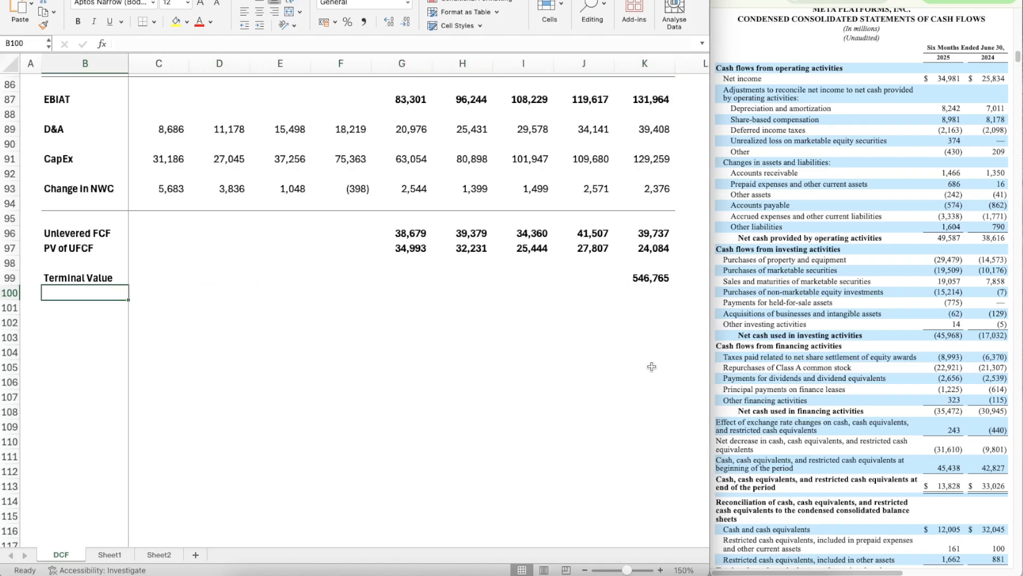
pyautogui.write('PV of TV')
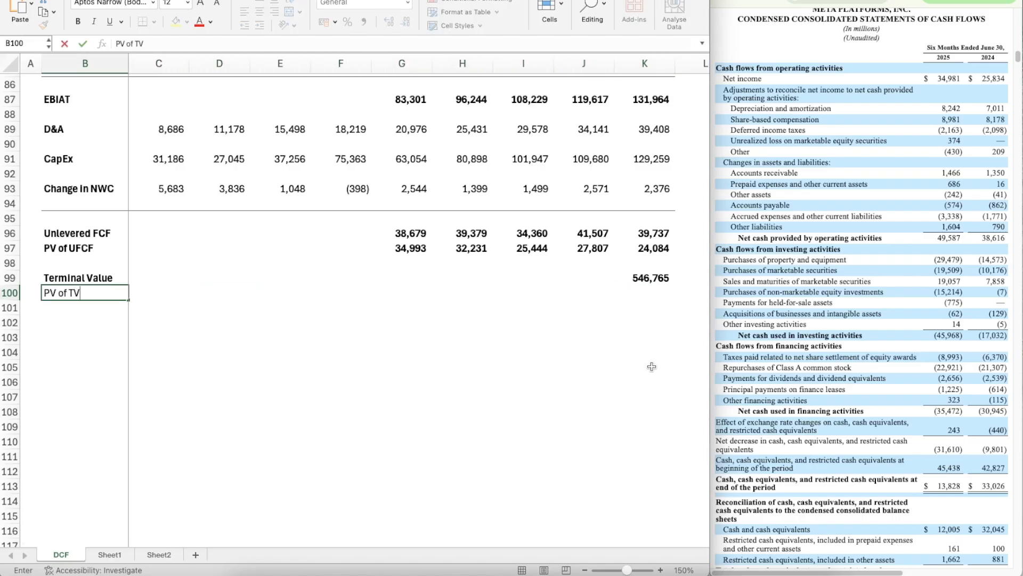
pyautogui.press('Return')
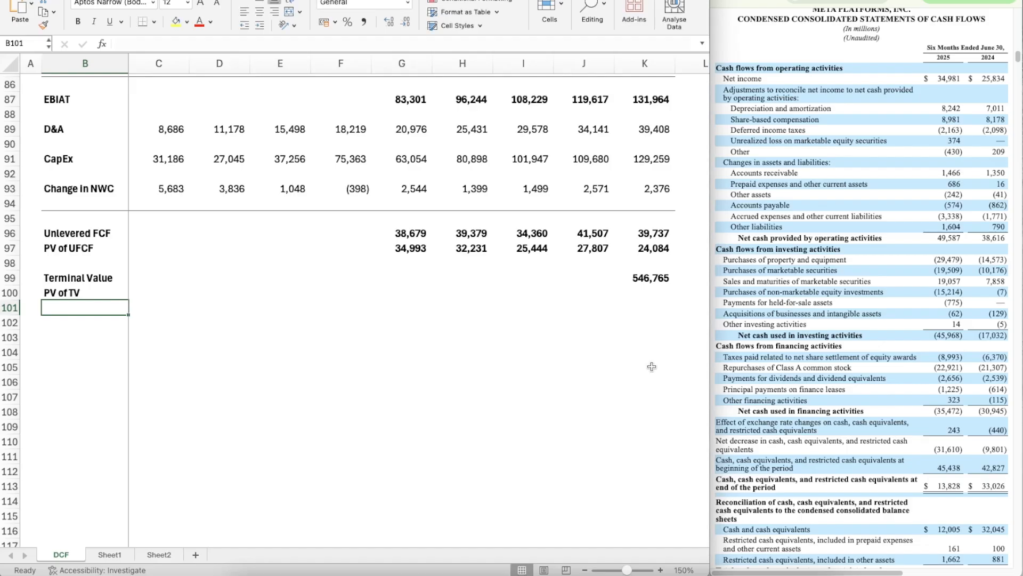
# Step: Calculate the present value of the terminal value in K100 with =K99/(1+C18)^K71
pyautogui.press('Up')
pyautogui.press('Right')
pyautogui.press('Right')
pyautogui.press('Right')
pyautogui.press('Right')
pyautogui.press('Right')
pyautogui.press('Right')
pyautogui.press('Right')
pyautogui.press('Right')
pyautogui.press('Right')
pyautogui.write('=')
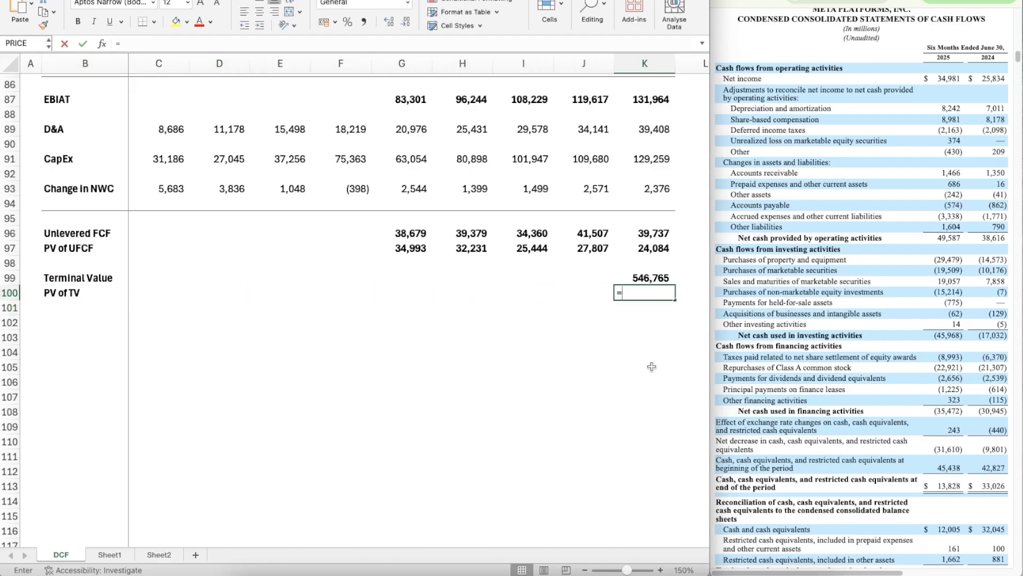
pyautogui.press('Up')
pyautogui.write('/(1')
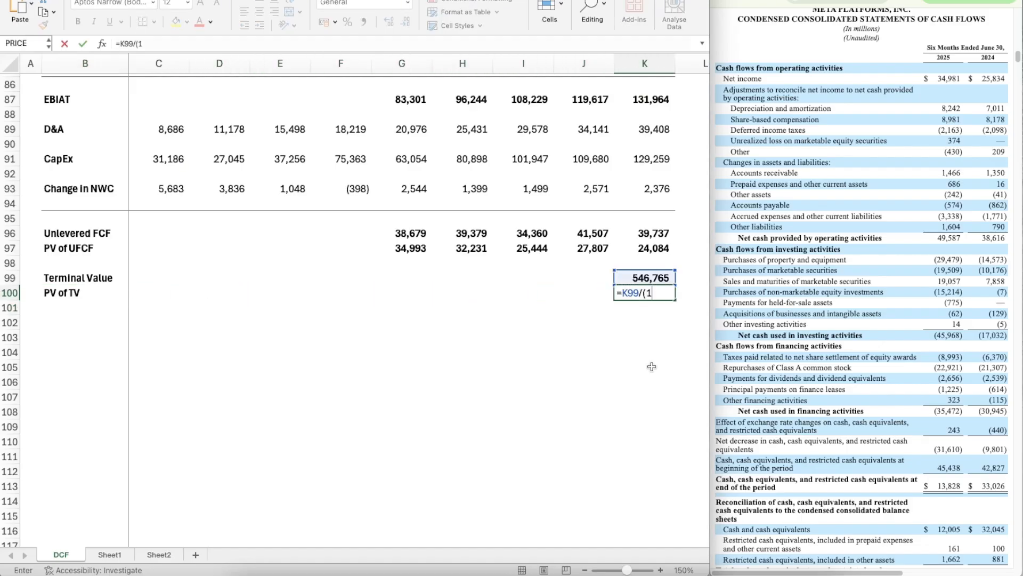
pyautogui.write('+')
pyautogui.scroll(20, 315, 224)
pyautogui.scroll(-1, 213, 255)
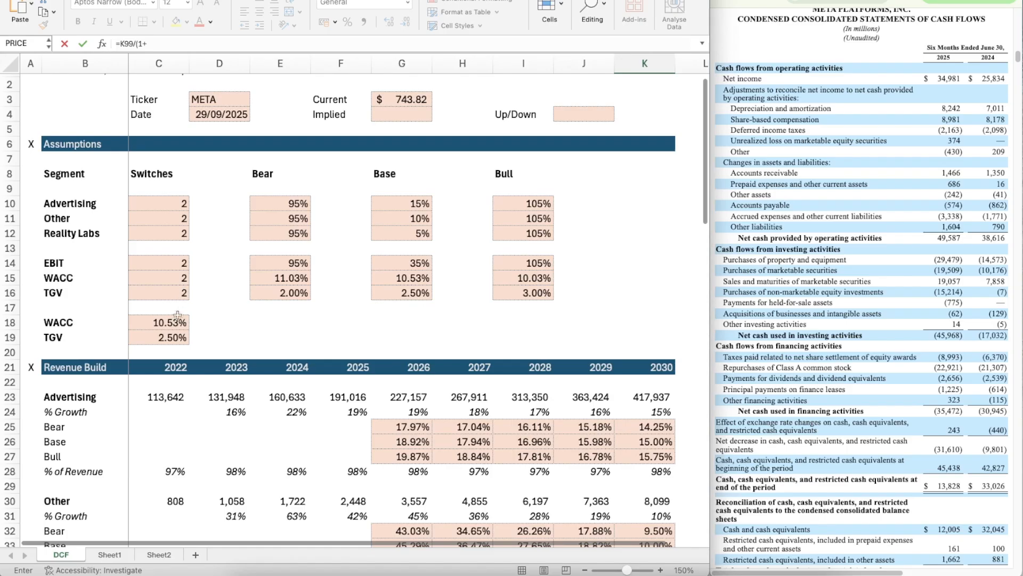
pyautogui.click(176, 321)
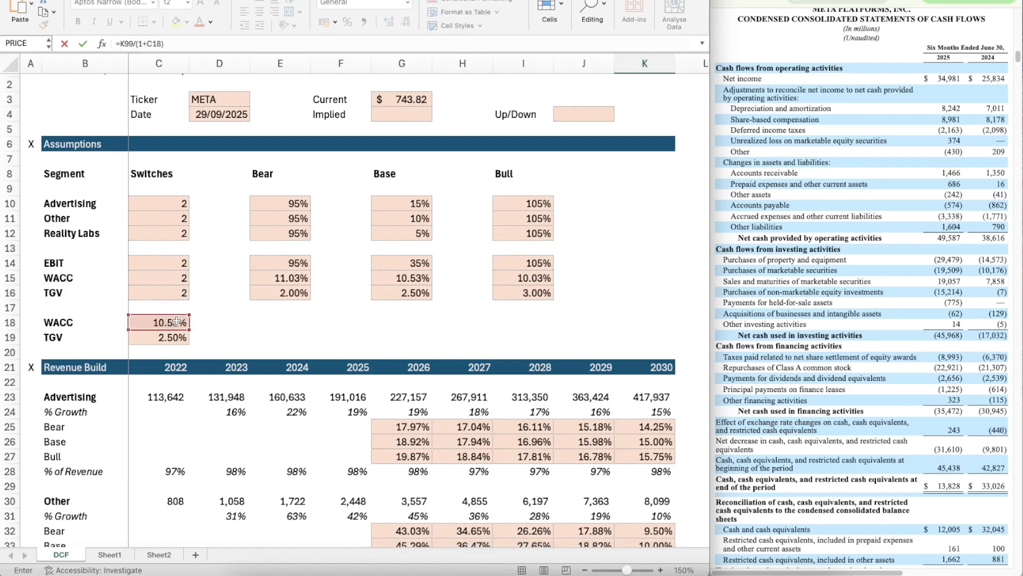
pyautogui.scroll(-15, 355, 411)
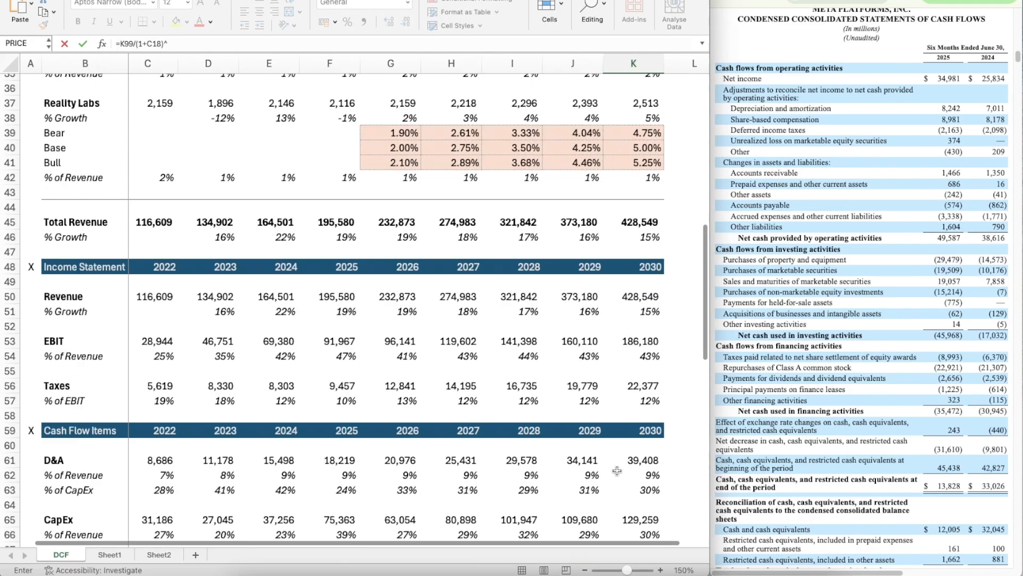
pyautogui.scroll(-1, 617, 470)
pyautogui.click(632, 396)
pyautogui.scroll(-8, 631, 398)
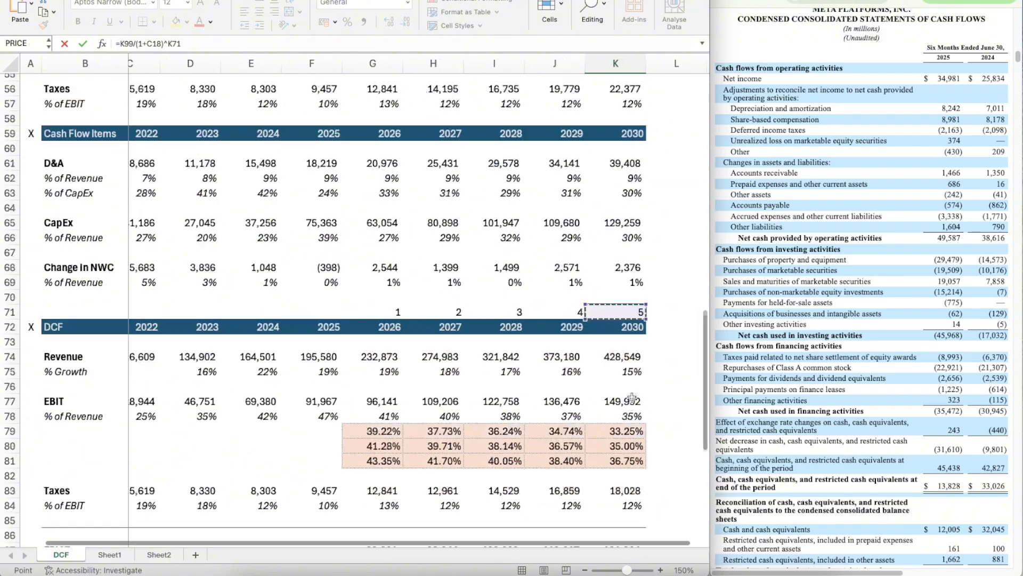
pyautogui.scroll(-2, 631, 397)
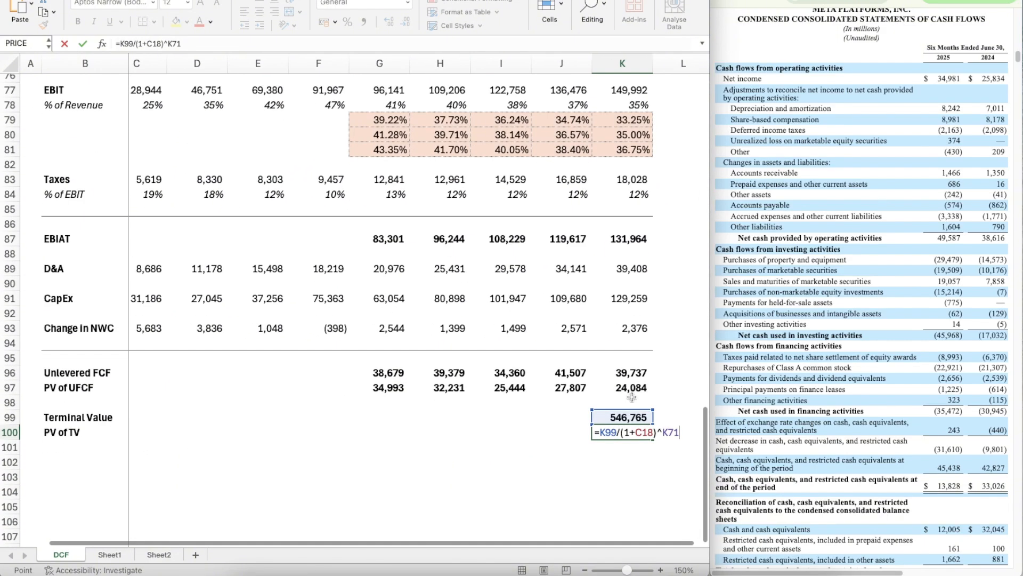
pyautogui.press('Return')
# Step: Apply the formatting of the terminal value in K99 to the PV of TV in K100
pyautogui.press('Up')
pyautogui.press('Up')
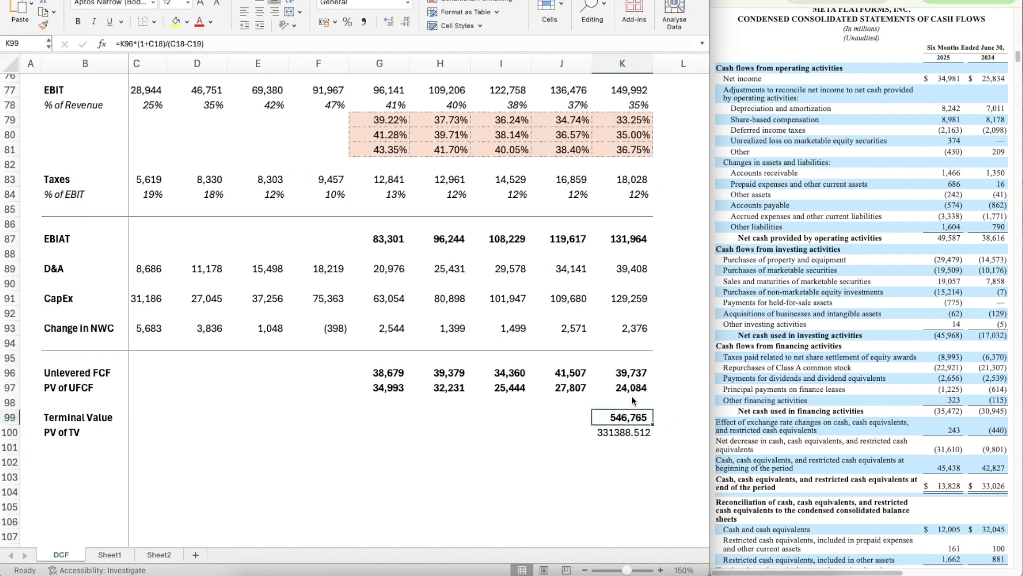
pyautogui.press('super+shift+c')
pyautogui.click(624, 432)
pyautogui.scroll(-5, 625, 433)
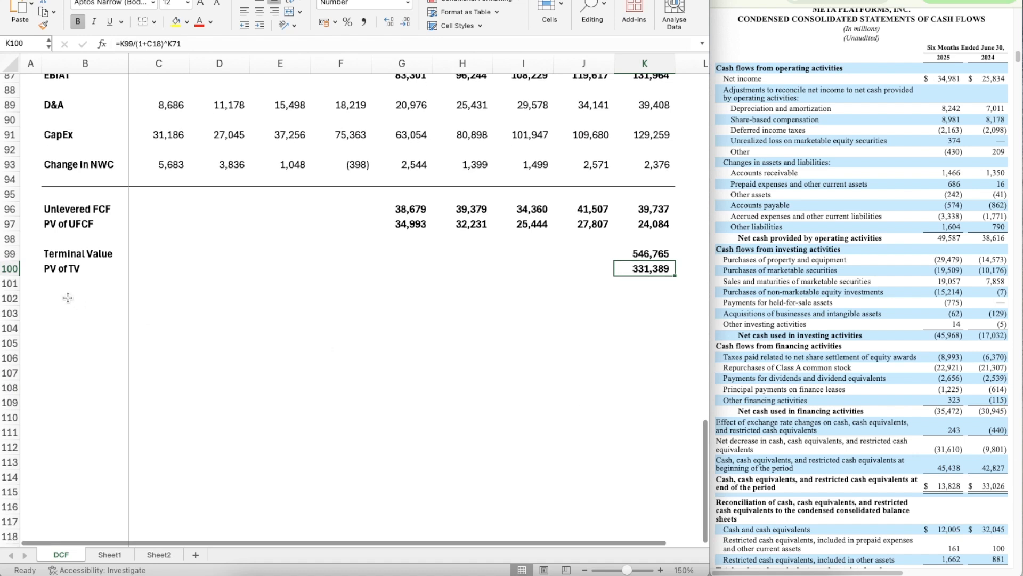
# Step: Add the label Enterprise Value in B102, leaving a blank row below PV of TV
pyautogui.click(62, 297)
pyautogui.scroll(-1, 63, 297)
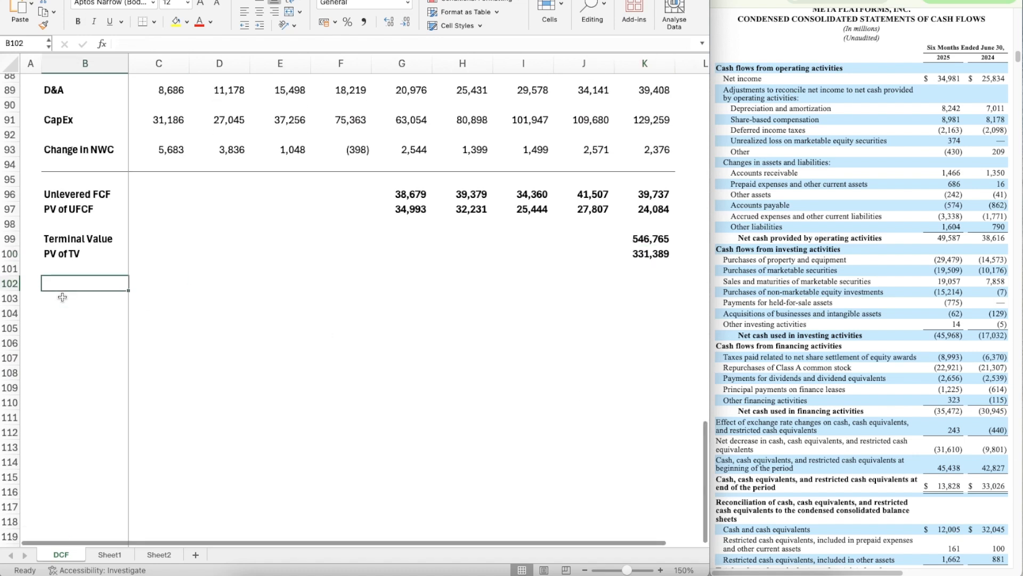
pyautogui.write('Enterprise V')
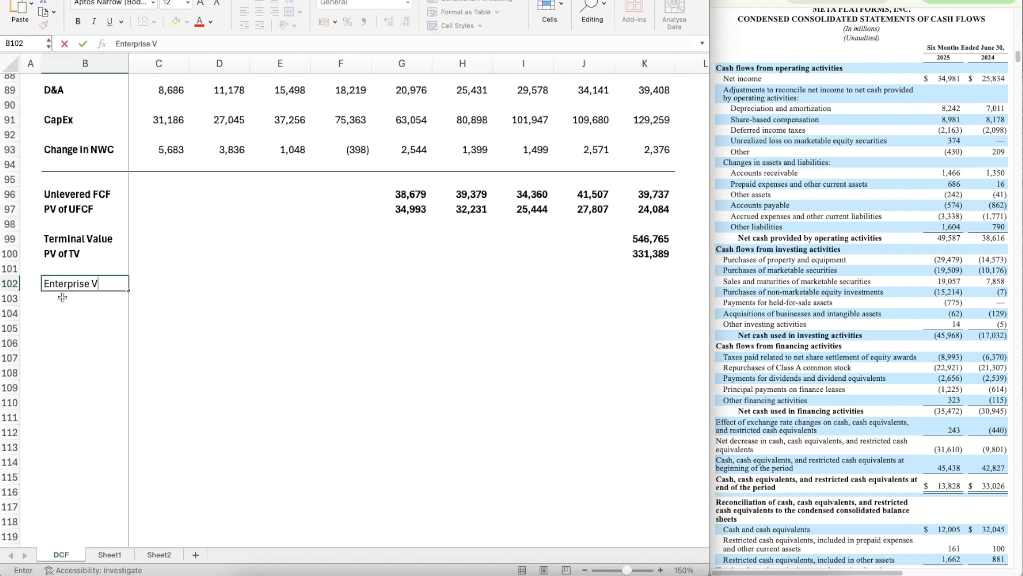
pyautogui.write('alue')
pyautogui.press('Return')
# Step: Calculate the enterprise value in K102 with =SUM(K100,G97:K97)
pyautogui.press('Up')
pyautogui.press('Right')
pyautogui.press('Right')
pyautogui.press('Right')
pyautogui.press('Right')
pyautogui.press('Right')
pyautogui.press('Right')
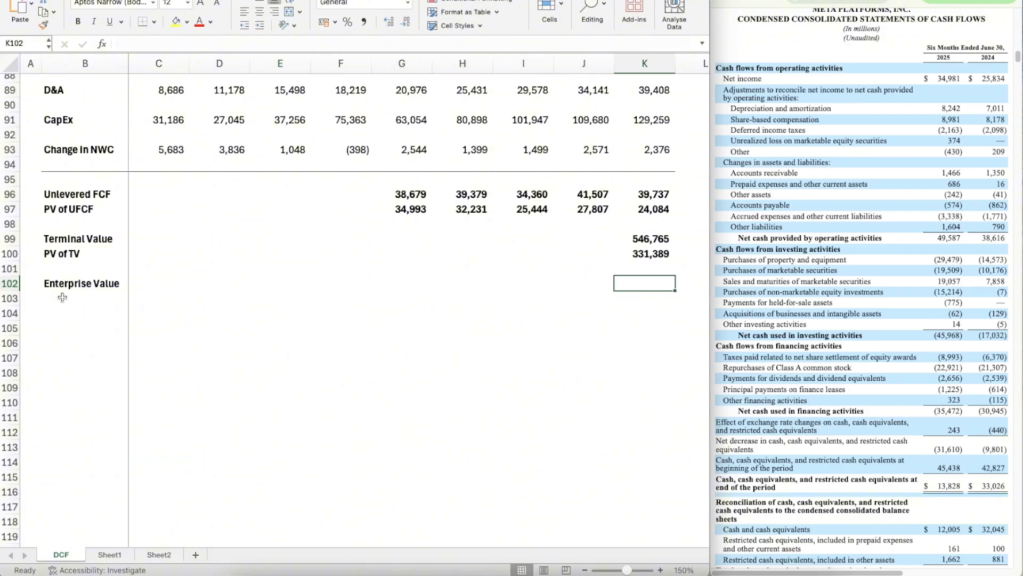
pyautogui.write('=SUM(')
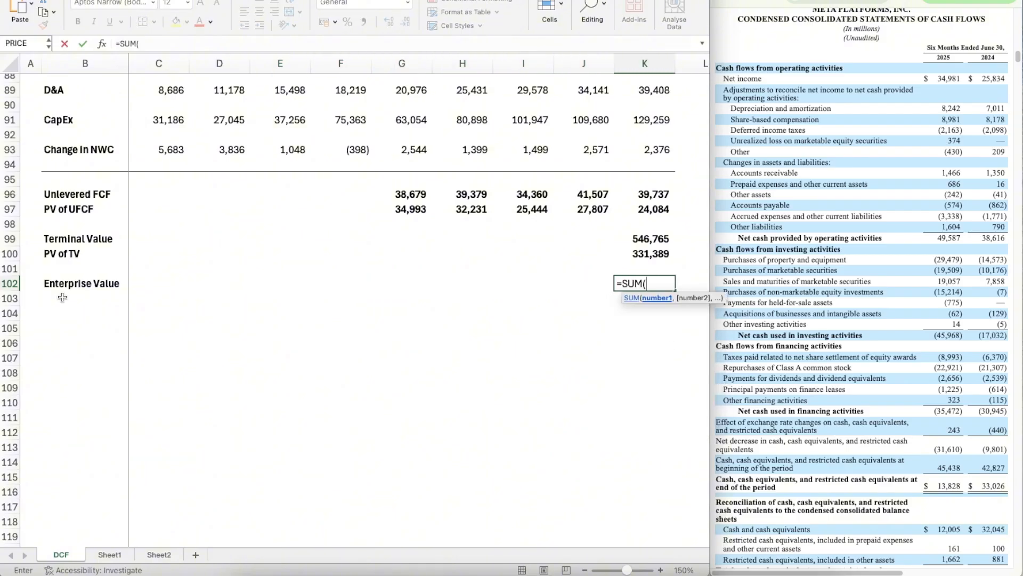
pyautogui.press('Up')
pyautogui.press('Up')
pyautogui.write(',')
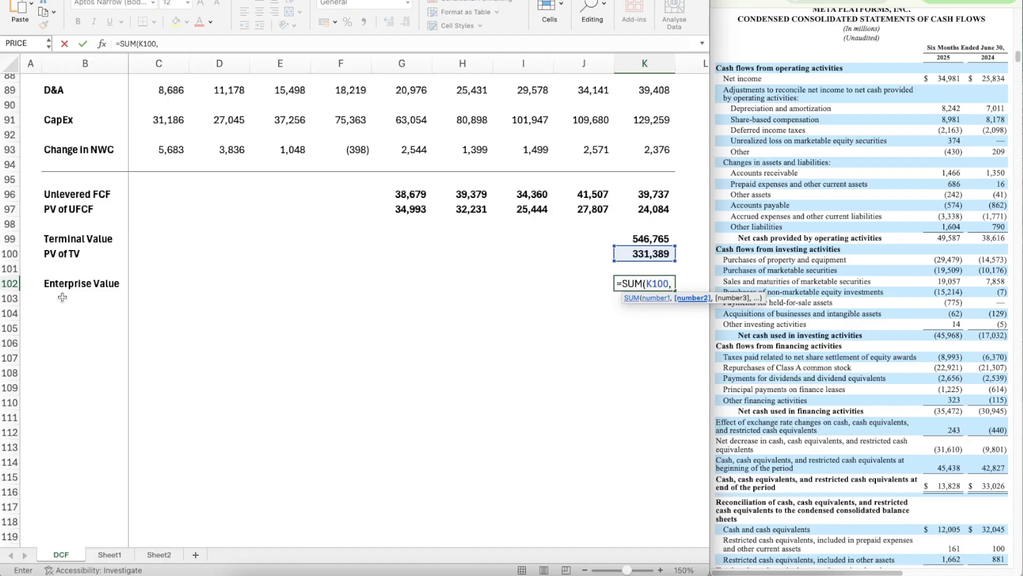
pyautogui.press('Up')
pyautogui.press('Up')
pyautogui.press('Up')
pyautogui.press('Up')
pyautogui.press('Up')
pyautogui.hotkey('shift', 'Left')
pyautogui.hotkey('shift', 'Left')
pyautogui.hotkey('shift', 'Left')
pyautogui.hotkey('shift', 'Left')
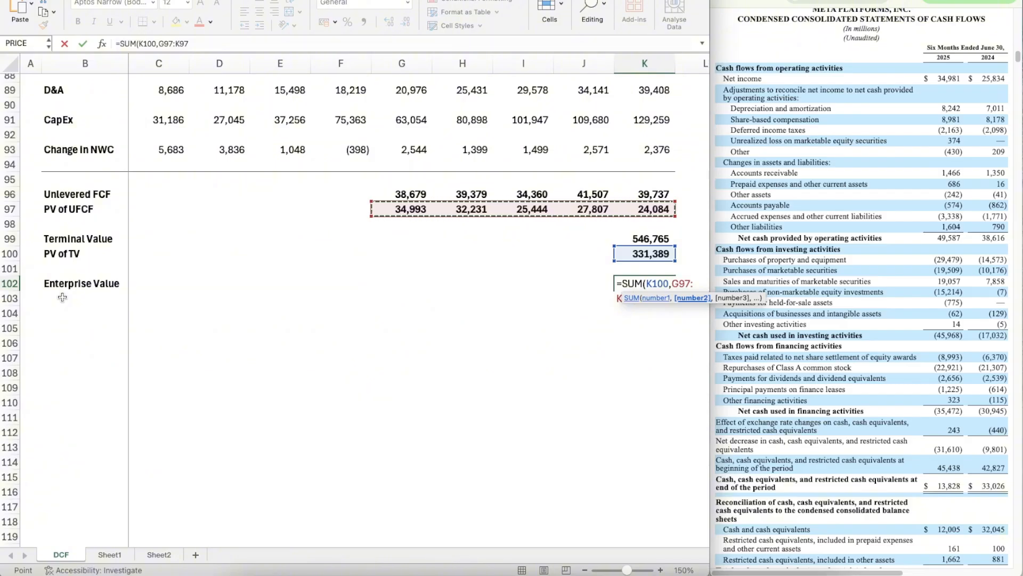
pyautogui.write(')')
pyautogui.press('Return')
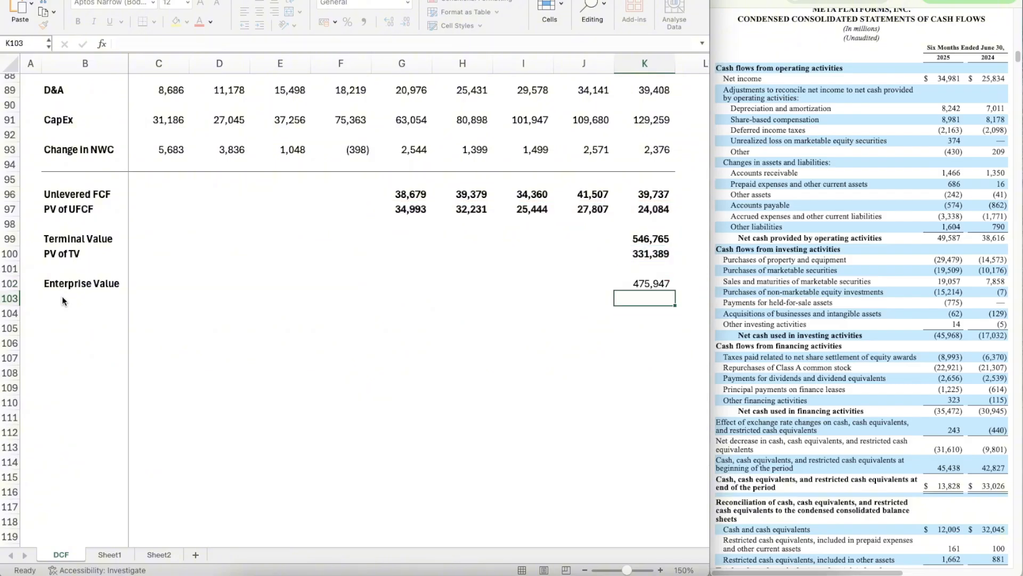
# Step: Apply the formatting of the PV of TV in K100 to the enterprise value in K102
pyautogui.press('Up')
pyautogui.press('Up')
pyautogui.press('Up')
pyautogui.press('super+shift+c')
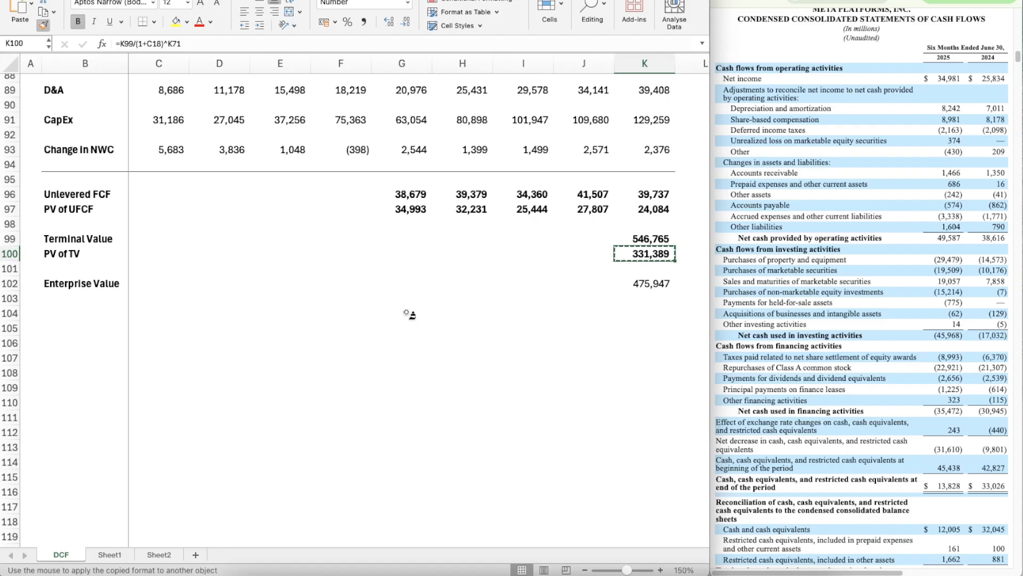
pyautogui.click(646, 282)
# Step: Add the labels (+) Cash in B103 and (-) Debt in B104, directly below Enterprise Value
pyautogui.press('Down')
pyautogui.press('Left')
pyautogui.press('Left')
pyautogui.press('Left')
pyautogui.press('Left')
pyautogui.press('Left')
pyautogui.press('Left')
pyautogui.press('Left')
pyautogui.press('Left')
pyautogui.press('Left')
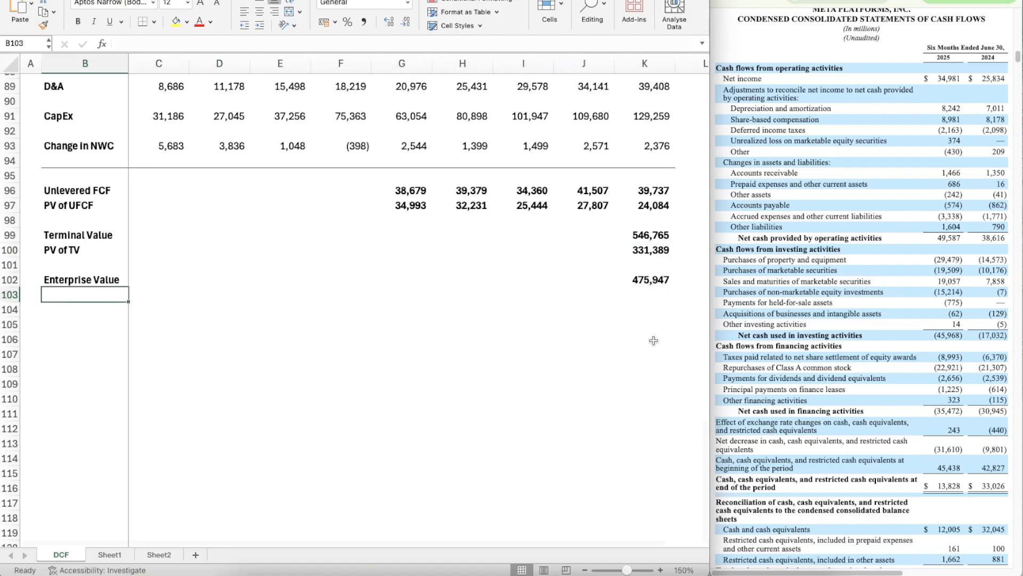
pyautogui.scroll(-3, 654, 340)
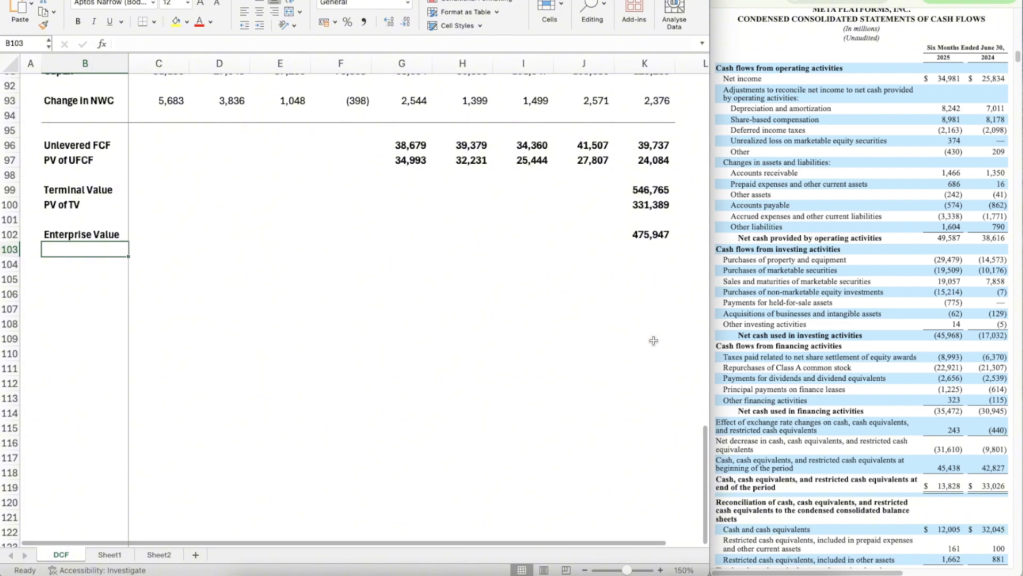
pyautogui.write('(+) Cash')
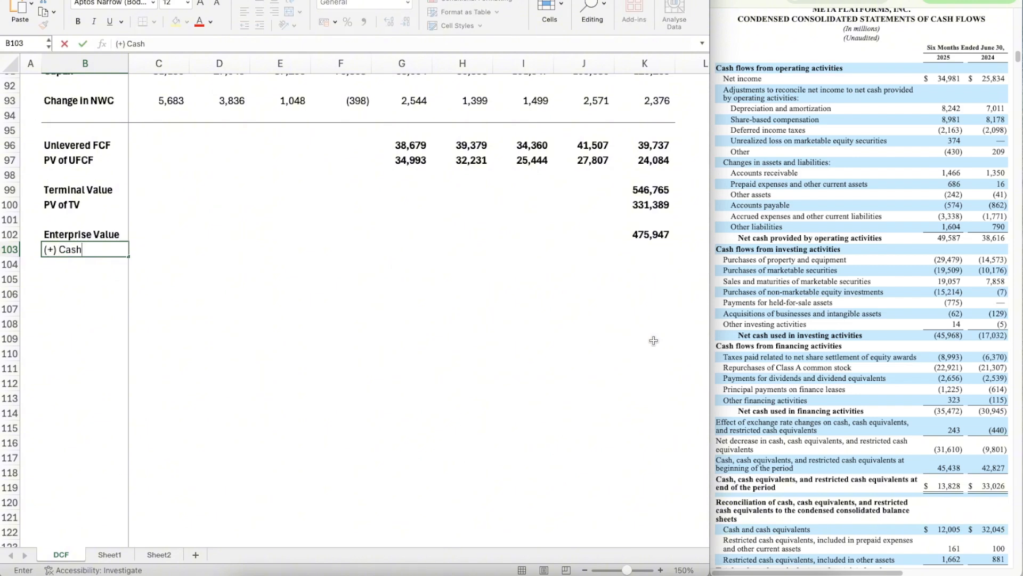
pyautogui.press('Return')
pyautogui.write('(-')
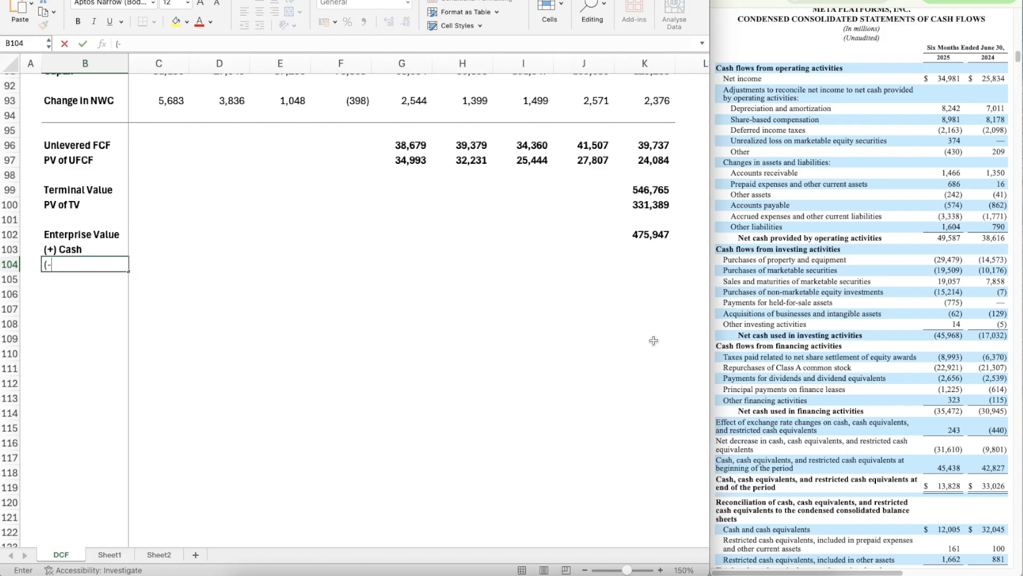
pyautogui.write(') Debt')
pyautogui.press('Return')
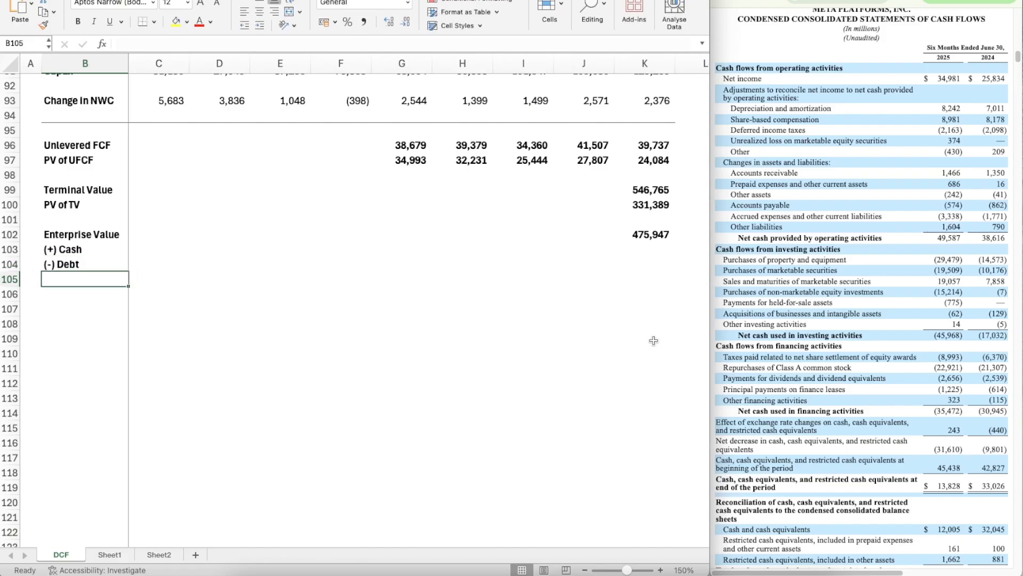
# Step: Add the label Equity Value in B106, leaving a blank row below (-) Debt
pyautogui.press('Return')
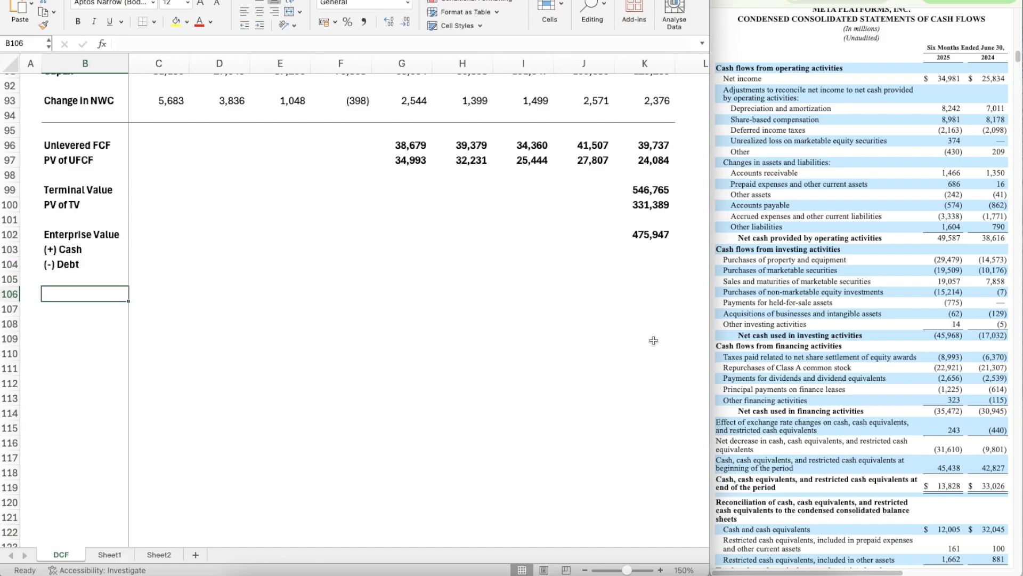
pyautogui.write('Eqi')
pyautogui.write('ity')
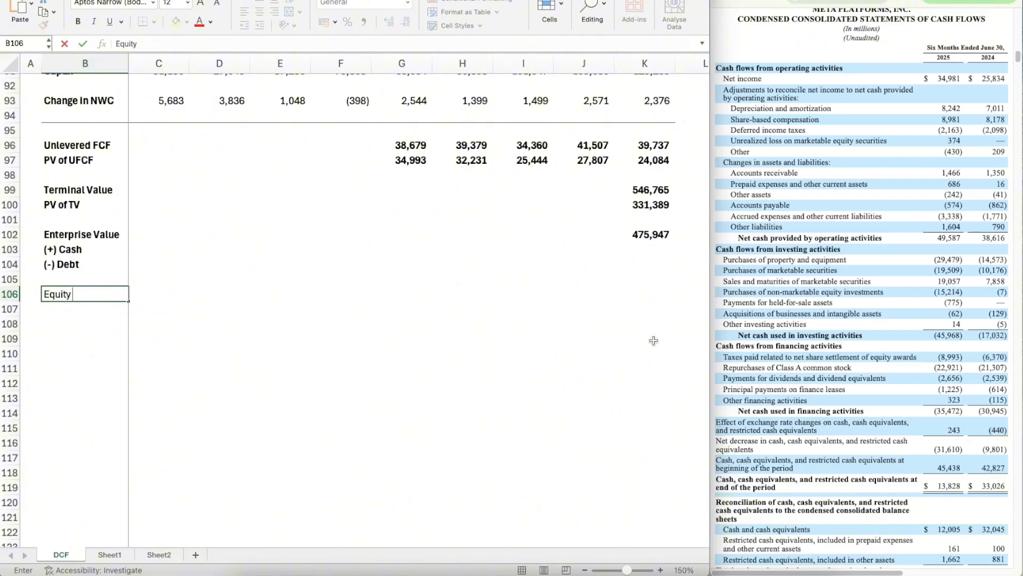
pyautogui.write(' Value')
pyautogui.press('Return')
# Step: Select K103 for the cash amount and find the condensed consolidated balance sheets in Meta's filing
pyautogui.press('Up')
pyautogui.press('Up')
pyautogui.press('Up')
pyautogui.press('Up')
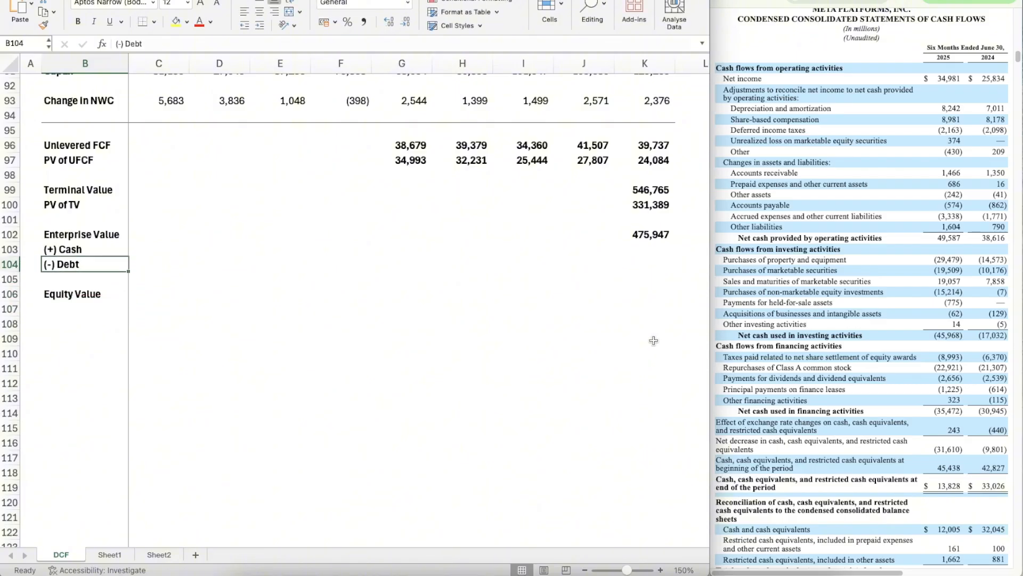
pyautogui.press('Right')
pyautogui.press('Right')
pyautogui.press('Right')
pyautogui.press('Right')
pyautogui.press('Right')
pyautogui.press('Right')
pyautogui.press('Right')
pyautogui.press('Right')
pyautogui.press('Right')
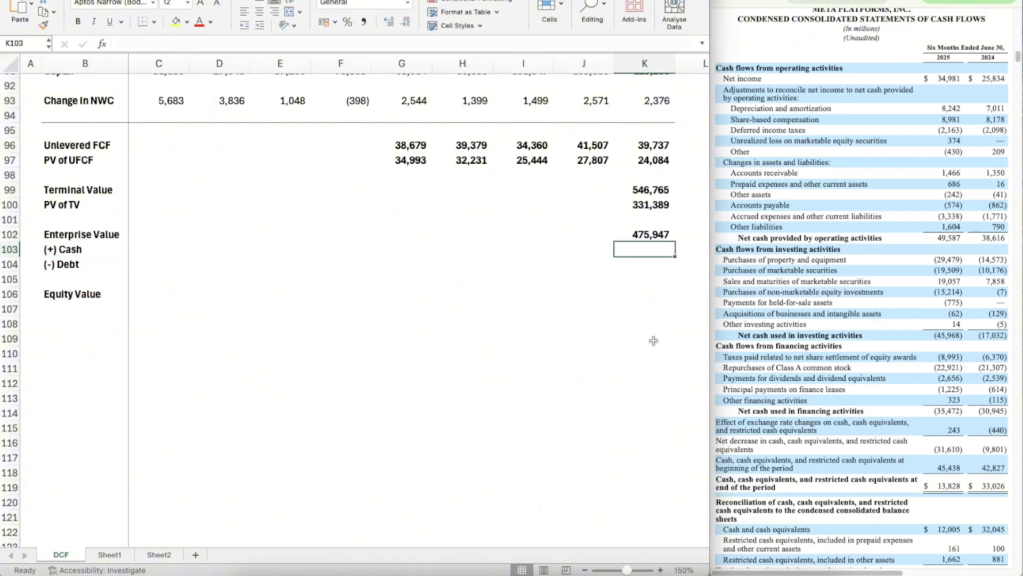
pyautogui.click(767, 248)
pyautogui.scroll(-6, 804, 277)
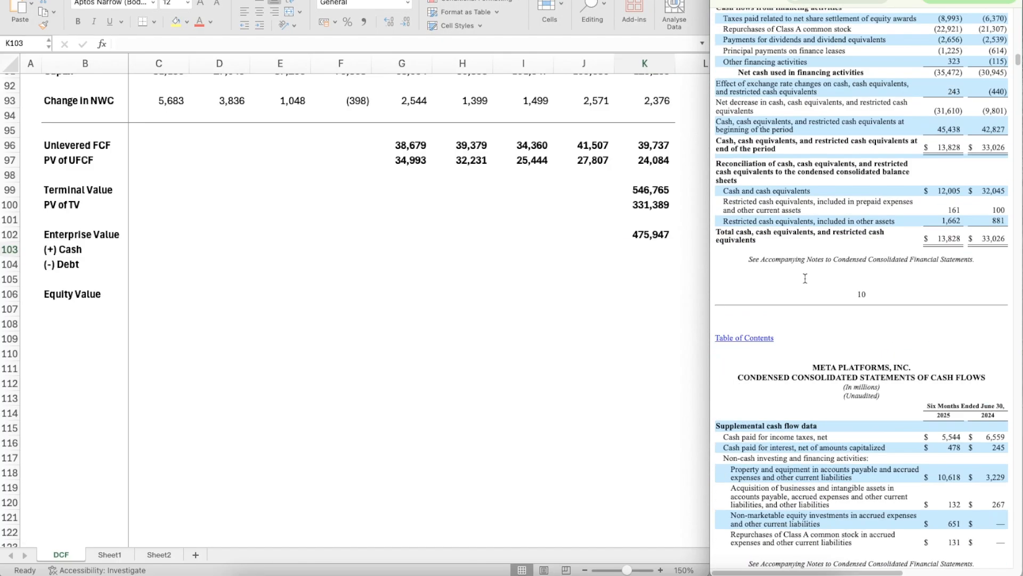
pyautogui.scroll(10, 805, 278)
pyautogui.scroll(20, 805, 278)
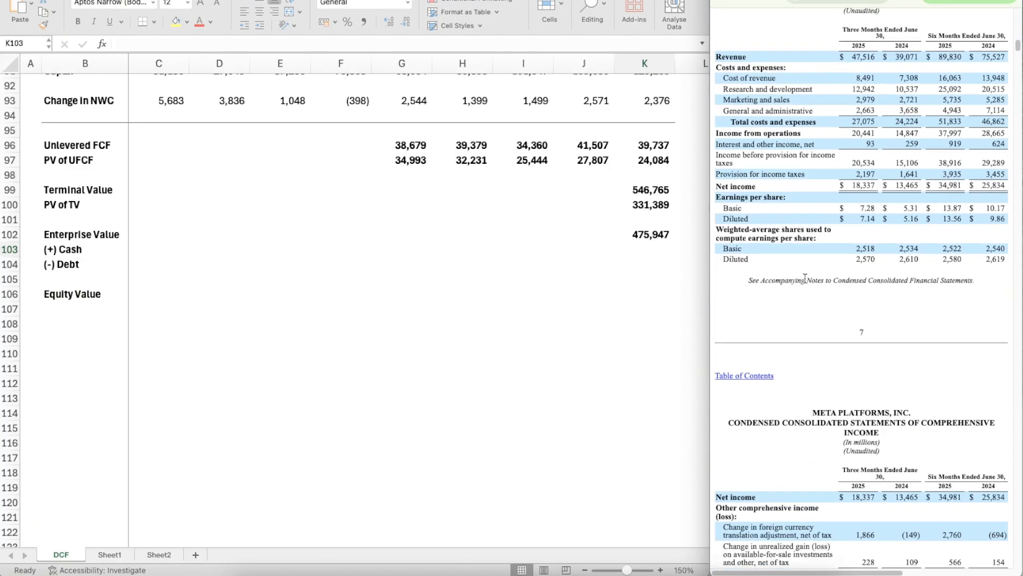
pyautogui.scroll(5, 805, 277)
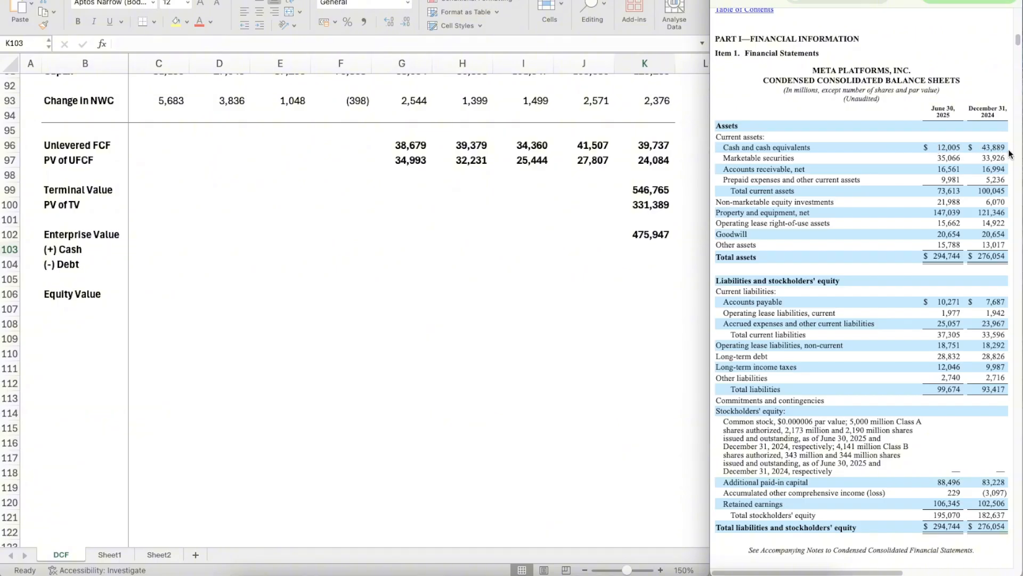
# Step: Enter 12,000 as the cash amount in K103 and give it the Enterprise Value figure's formatting
pyautogui.click(650, 249)
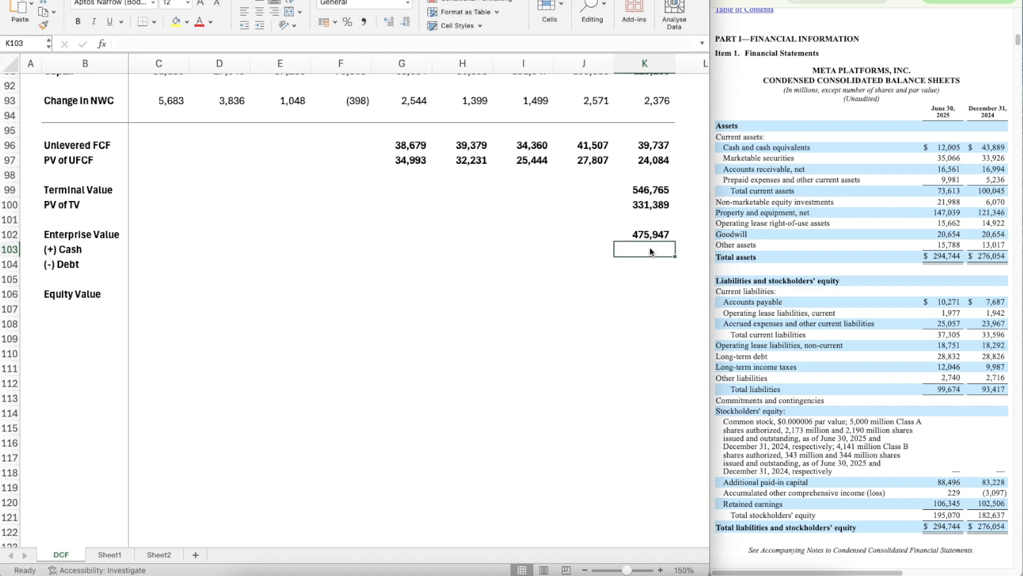
pyautogui.write('12,00')
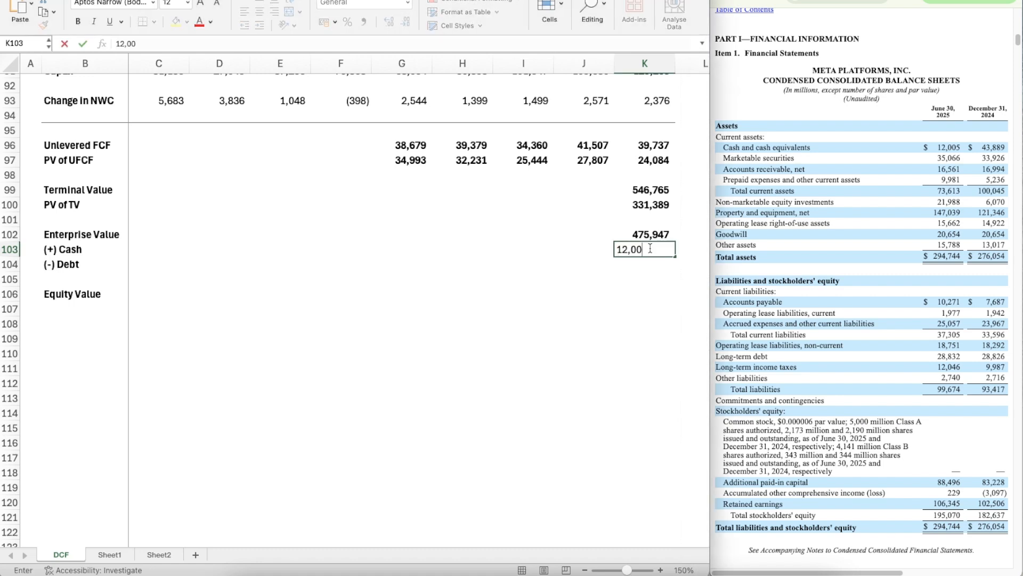
pyautogui.press('Return')
pyautogui.press('Up')
pyautogui.press('Up')
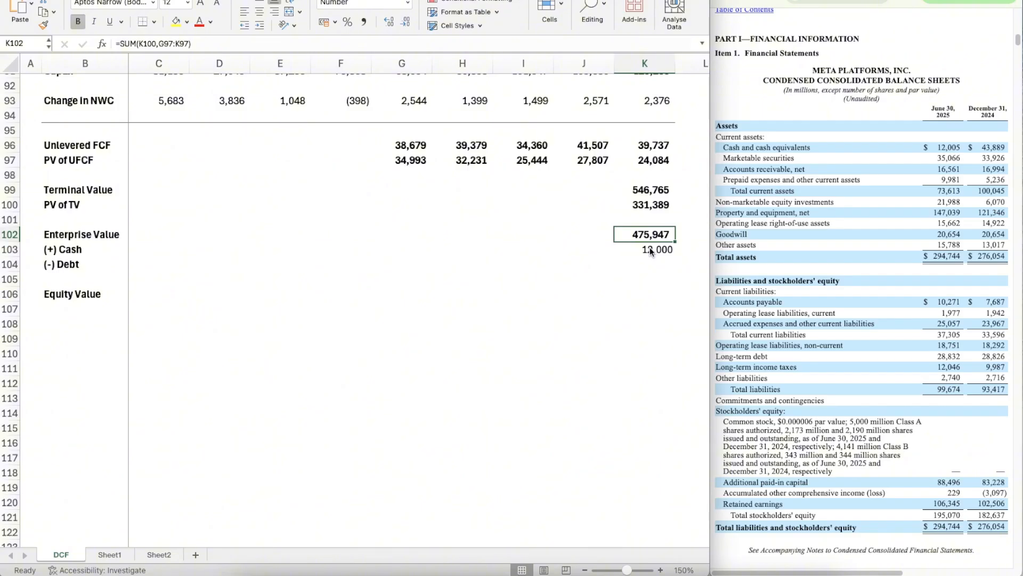
pyautogui.press('Down')
pyautogui.press('Down')
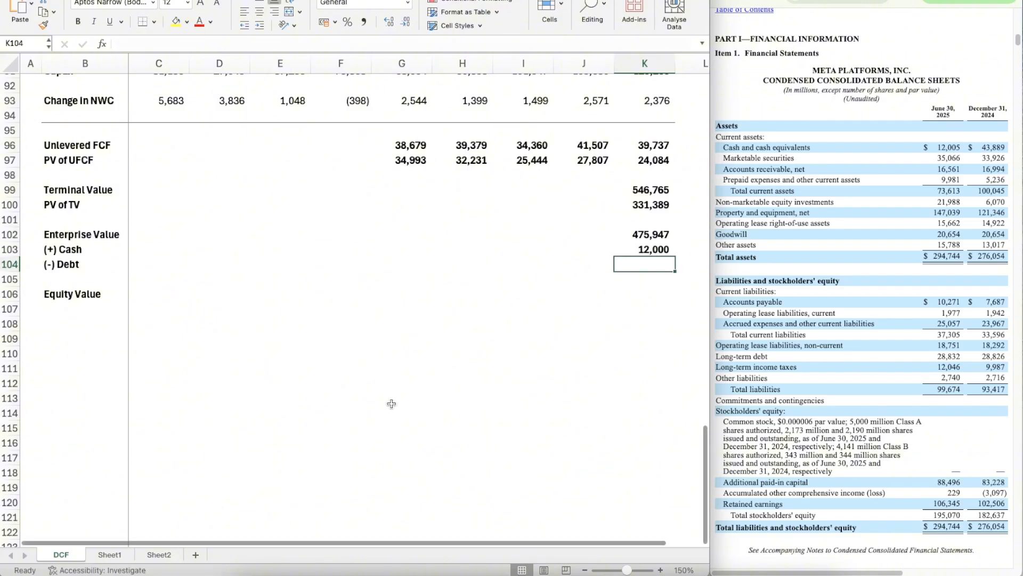
# Step: Link the debt amount in K104 to the Debt figure in Sheet1 cell C12
pyautogui.write('=')
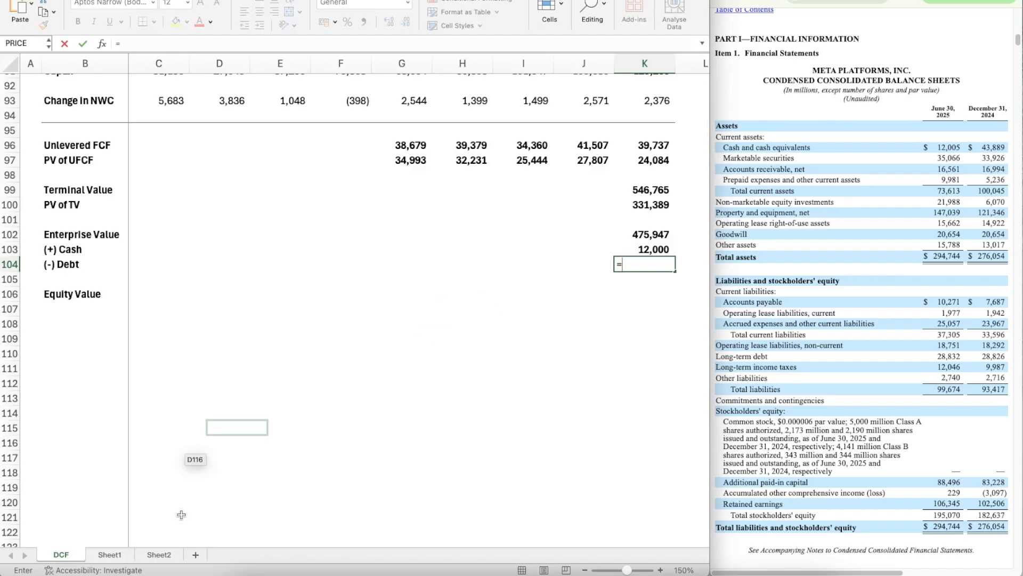
pyautogui.click(108, 554)
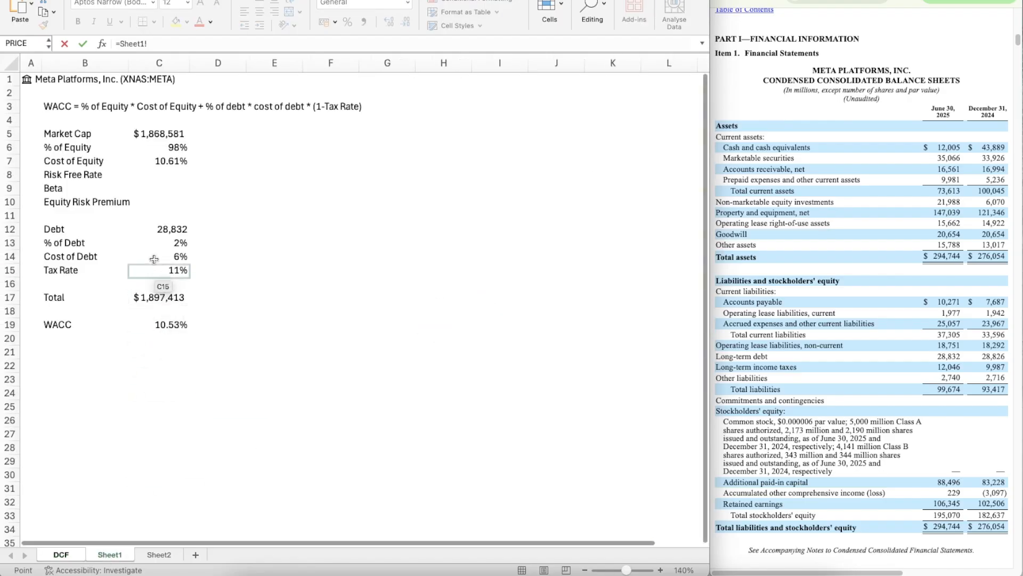
pyautogui.click(166, 229)
pyautogui.press('Return')
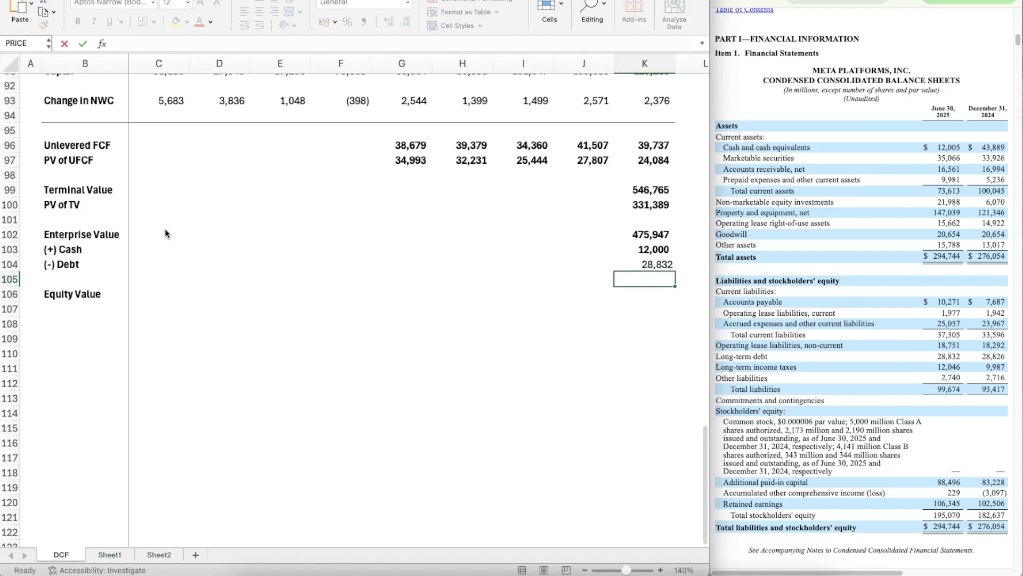
# Step: Copy the cash figure's formatting onto the debt amount in K104
pyautogui.click(646, 250)
pyautogui.press('shift+super+c')
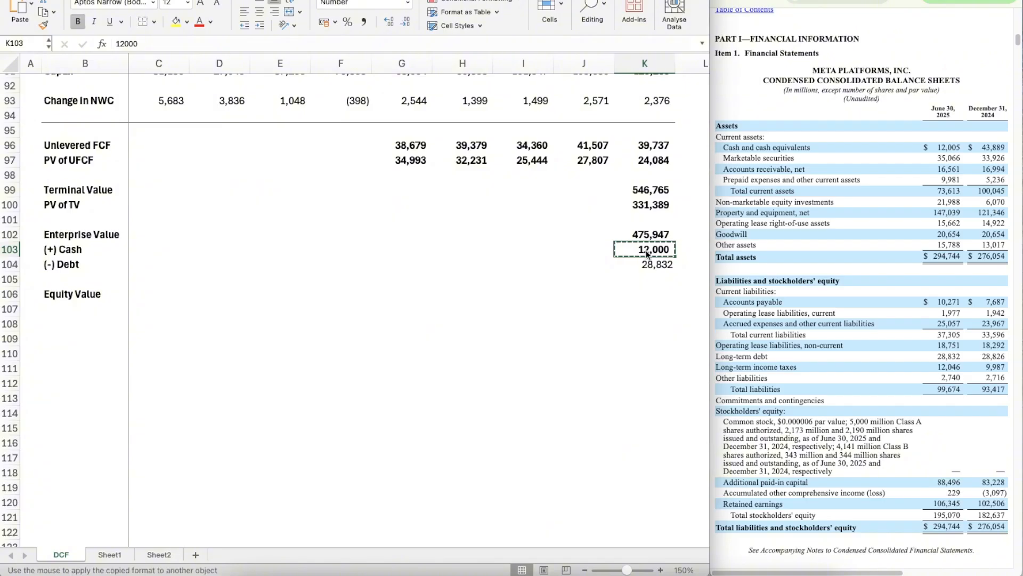
pyautogui.press('Down')
pyautogui.press('Down')
pyautogui.press('Down')
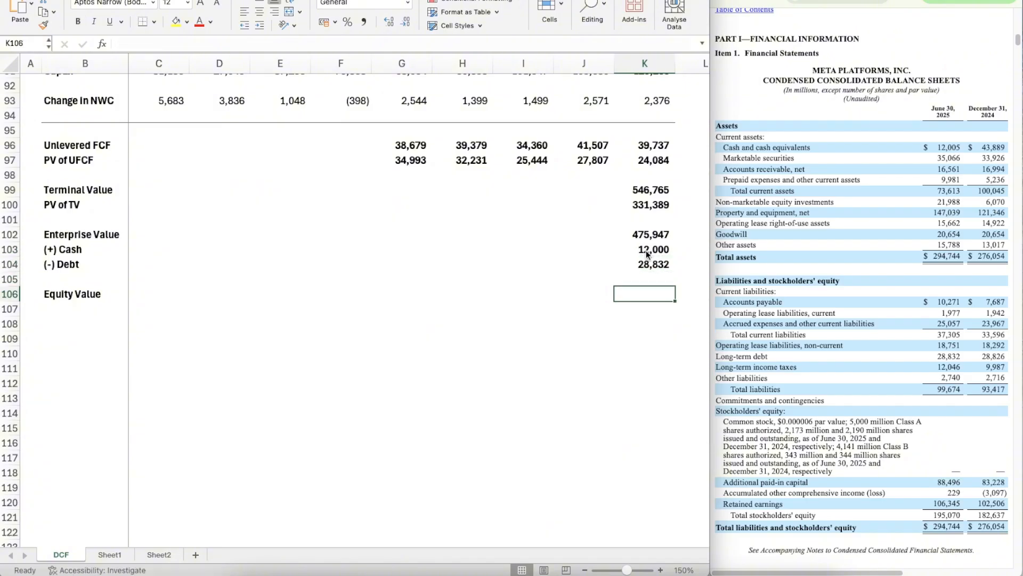
# Step: Calculate Equity Value in K106 as enterprise value plus cash minus debt, using =K102+K103-K104
pyautogui.write('=')
pyautogui.press('Up')
pyautogui.press('Up')
pyautogui.press('Up')
pyautogui.press('Up')
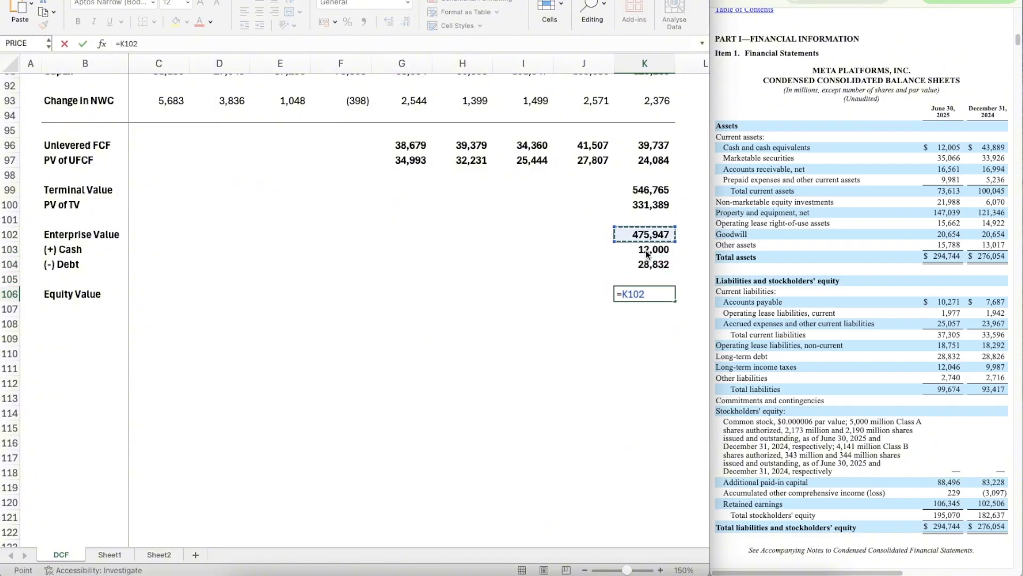
pyautogui.write('+')
pyautogui.click(648, 254)
pyautogui.write('-')
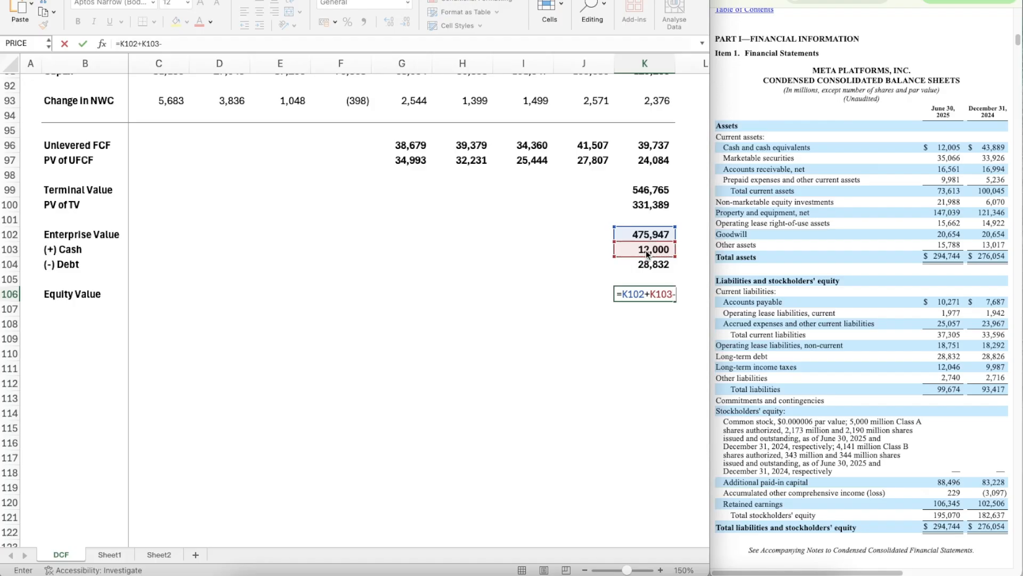
pyautogui.press('Up')
pyautogui.press('Up')
pyautogui.press('Return')
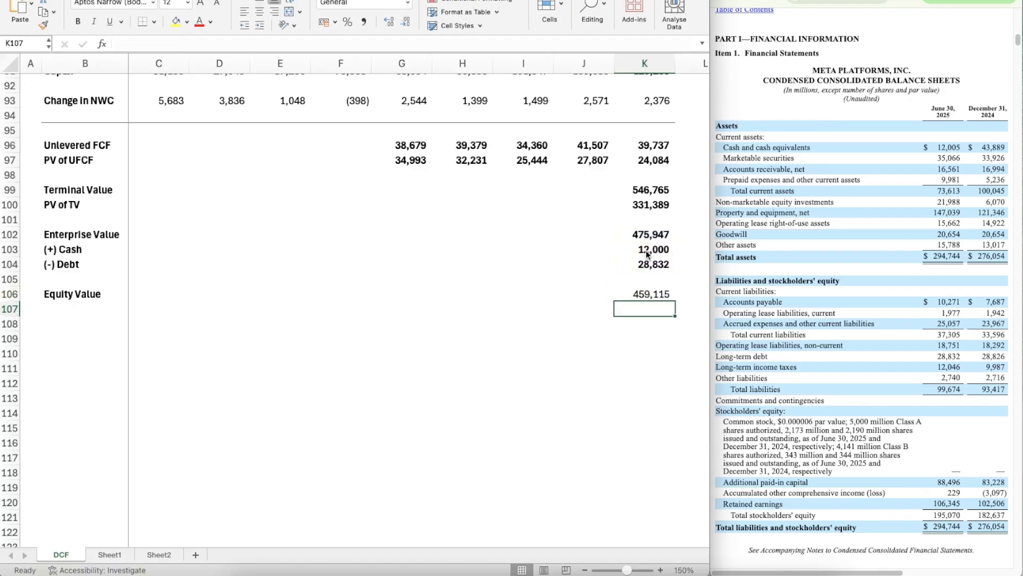
# Step: Copy the bold number formatting of the figures above onto the Equity Value result in K106
pyautogui.press('Up')
pyautogui.press('Up')
pyautogui.press('Up')
pyautogui.press('super+shift+c')
pyautogui.click(650, 299)
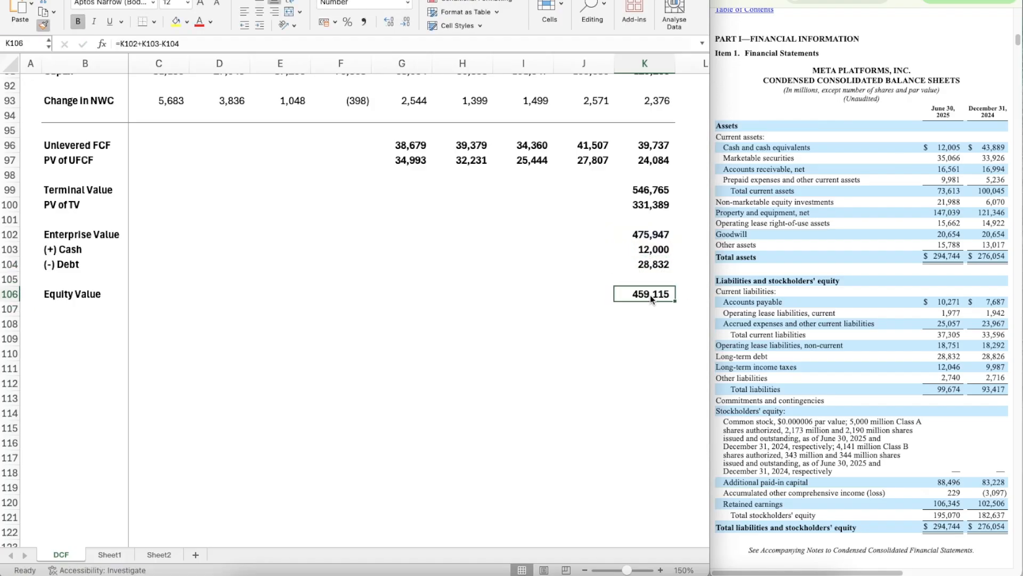
# Step: Add the bold row label "Diluted S/O" in B107, directly below Equity Value
pyautogui.press('Down')
pyautogui.press('Left')
pyautogui.press('Left')
pyautogui.press('Left')
pyautogui.press('Left')
pyautogui.press('Left')
pyautogui.press('Left')
pyautogui.press('Left')
pyautogui.press('Left')
pyautogui.press('Left')
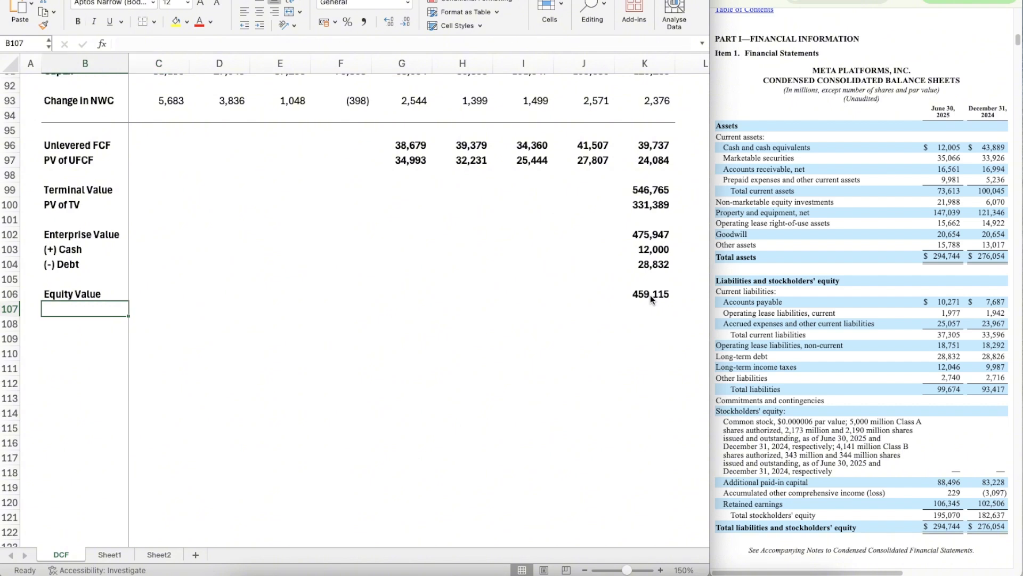
pyautogui.write('Dilut')
pyautogui.write('ed Shares')
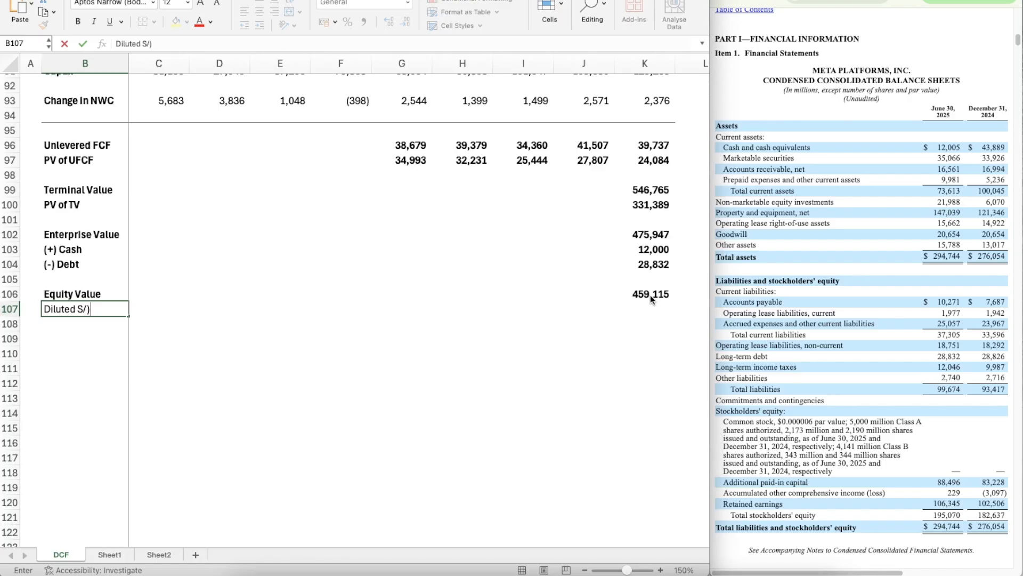
pyautogui.press('Return')
pyautogui.press('Up')
pyautogui.press('super+b')
pyautogui.press('BackSpace')
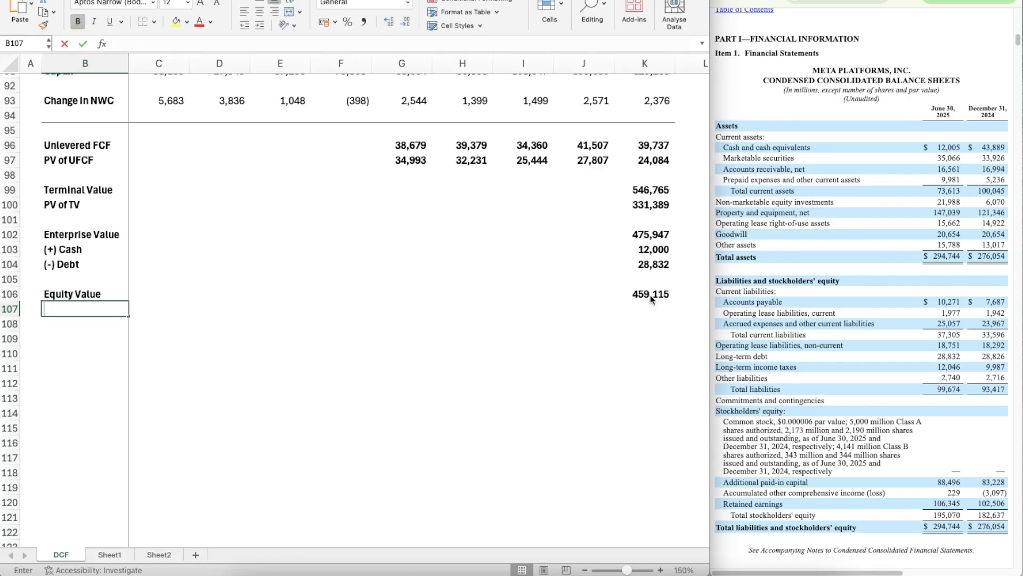
pyautogui.write('Dil')
pyautogui.press('BackSpace')
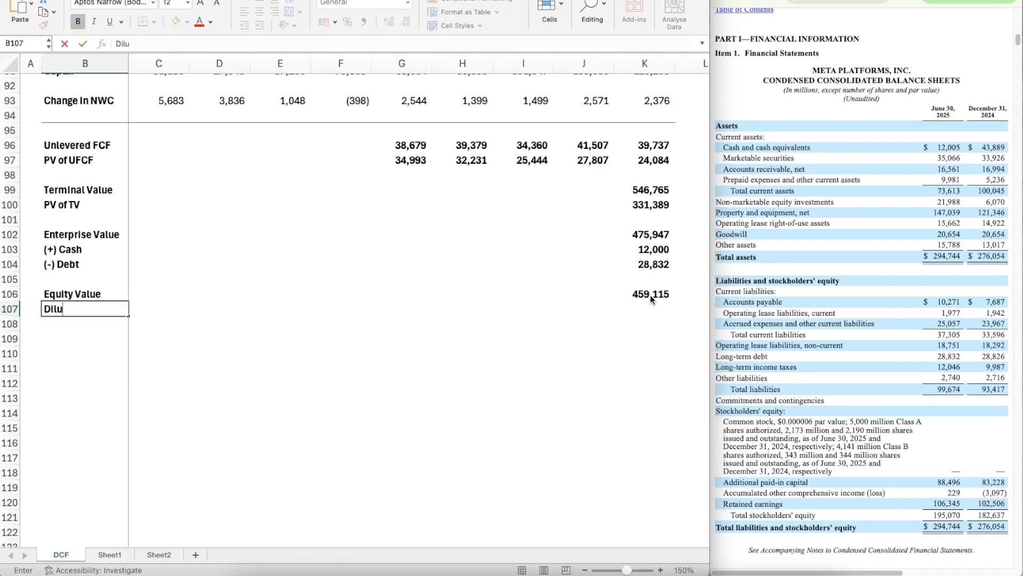
pyautogui.write('luted S/O')
pyautogui.press('Return')
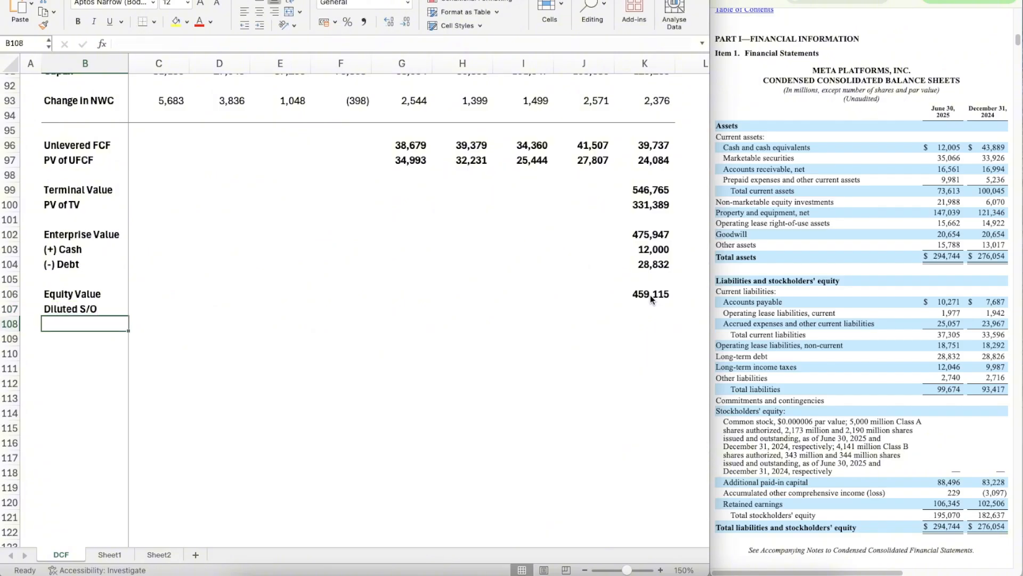
# Step: Add the row label "Implied Share Price" in B108 and widen column B to fit it
pyautogui.write('Implied')
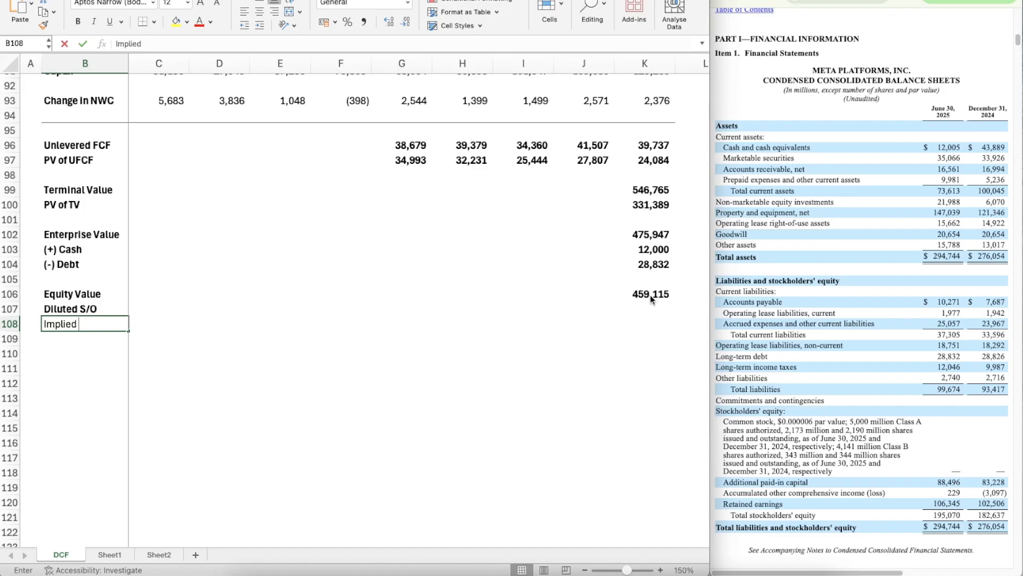
pyautogui.write(' SHare')
pyautogui.press('BackSpace')
pyautogui.press('BackSpace')
pyautogui.write('hare P')
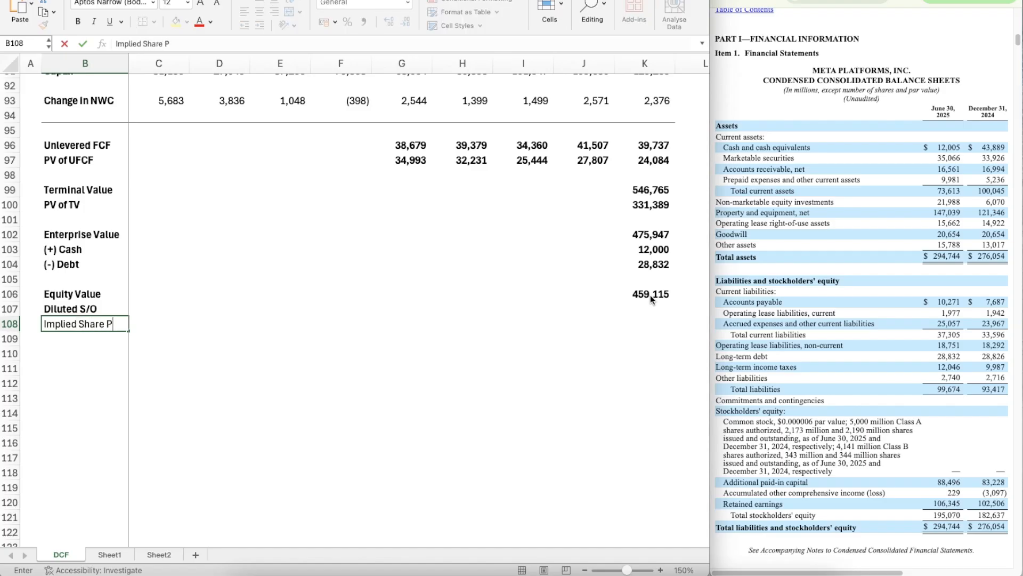
pyautogui.write('rice')
pyautogui.press('BackSpace')
pyautogui.write('ce')
pyautogui.press('Return')
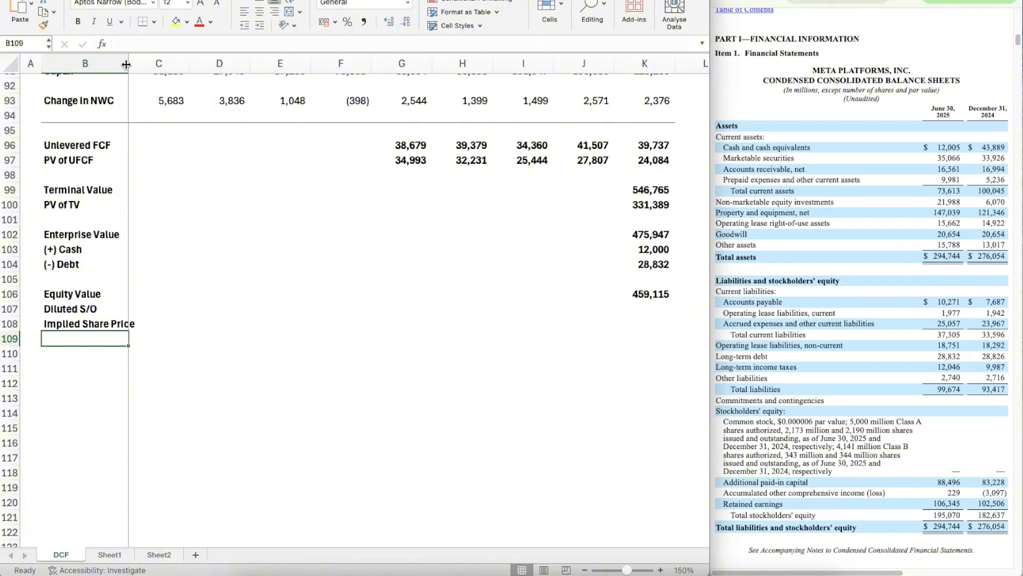
pyautogui.moveTo(128, 67); pyautogui.dragTo(138, 64)
# Step: Enter 2580 in K107 as Diluted S/O, taken from the six-month 2025 diluted shares in the income statement
pyautogui.hscroll(10, 508, 275)
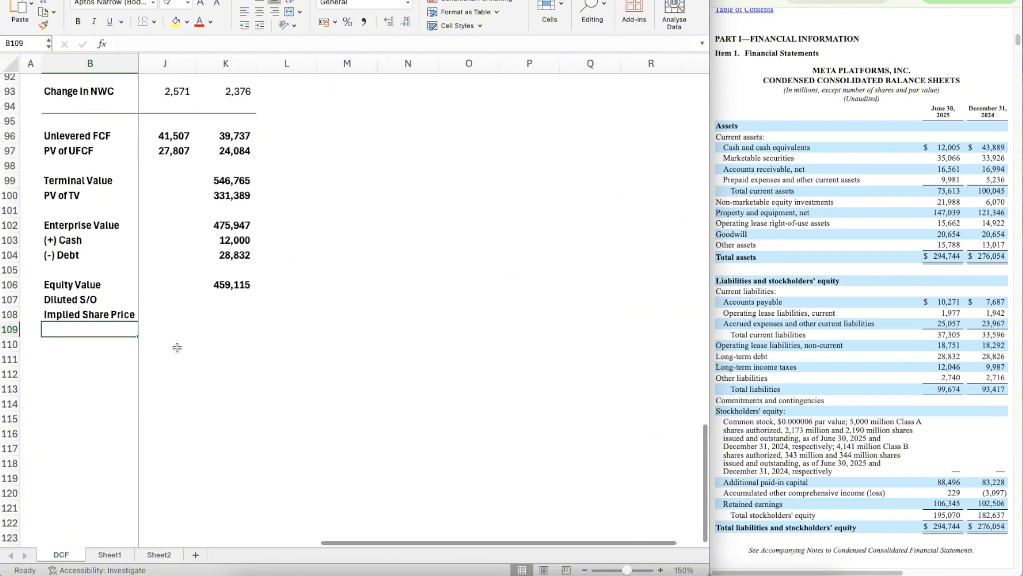
pyautogui.hscroll(2, 177, 347)
pyautogui.hscroll(-1, 177, 346)
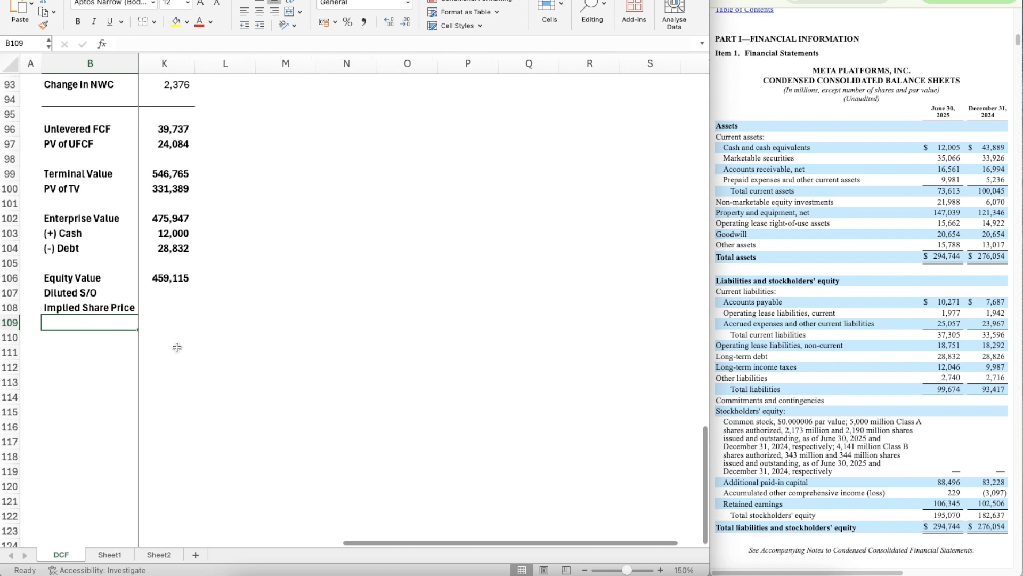
pyautogui.click(661, 569)
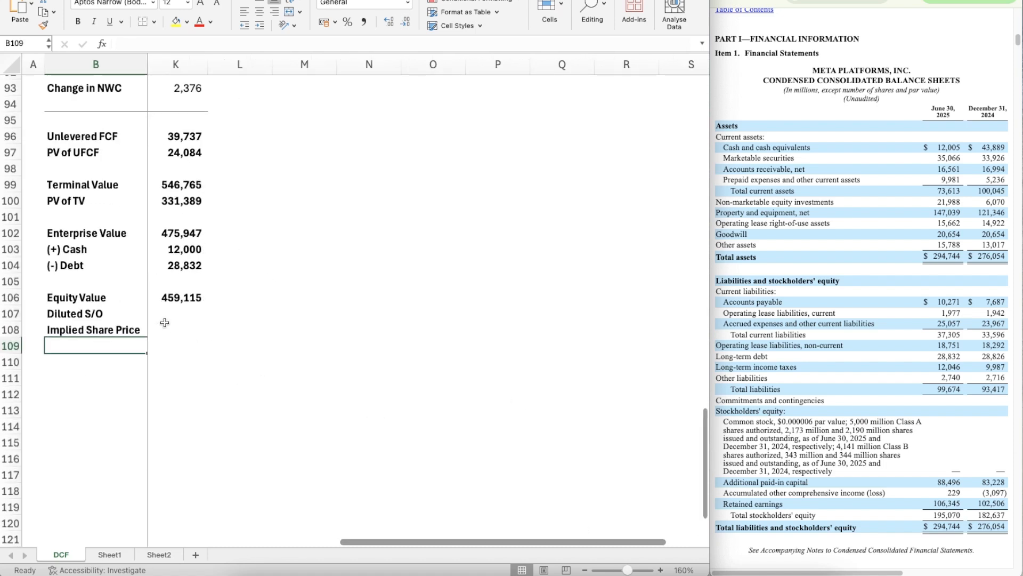
pyautogui.click(166, 324)
pyautogui.scroll(-1, 181, 311)
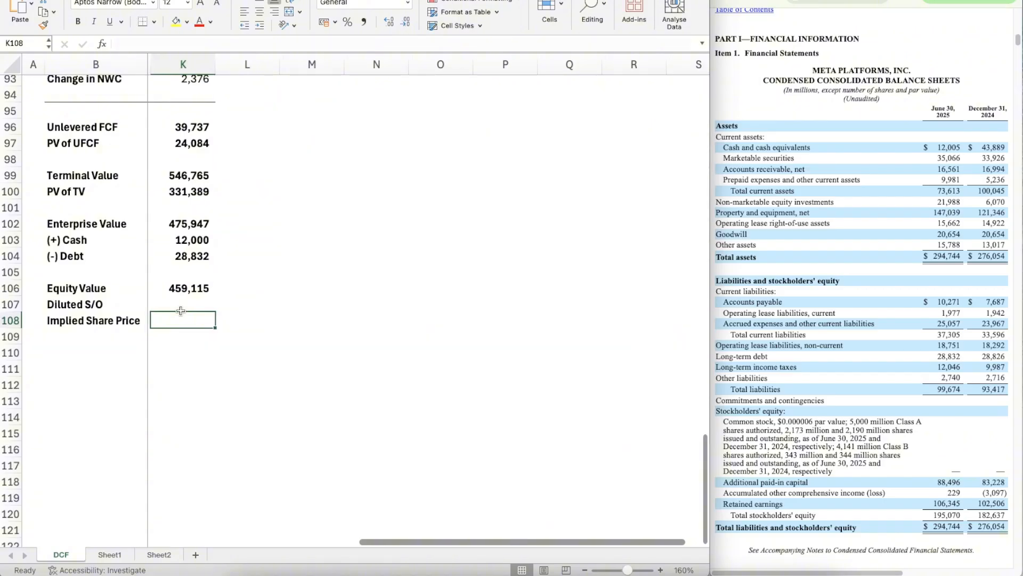
pyautogui.click(189, 305)
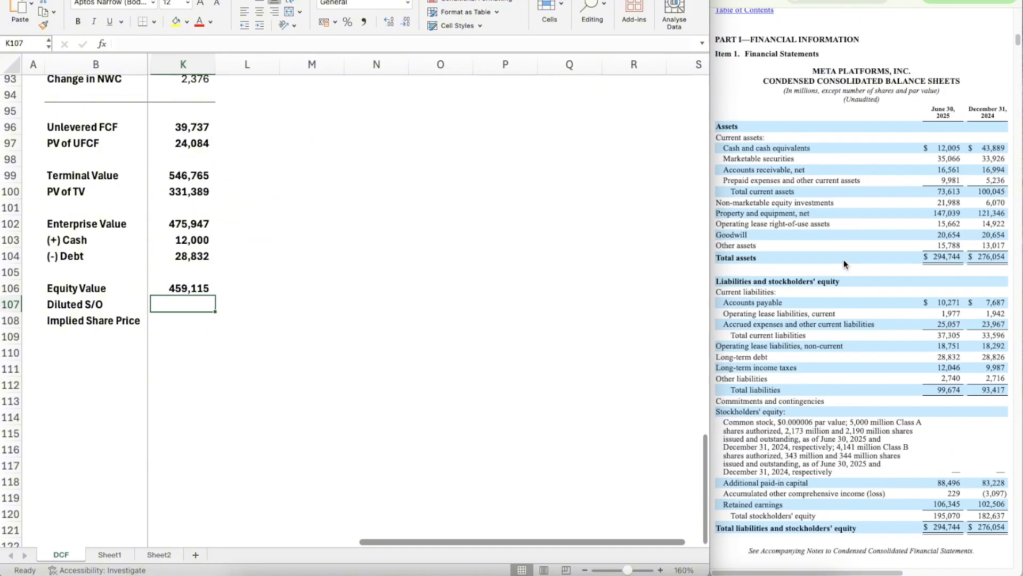
pyautogui.scroll(5, 843, 262)
pyautogui.scroll(-10, 844, 262)
pyautogui.scroll(-3, 843, 260)
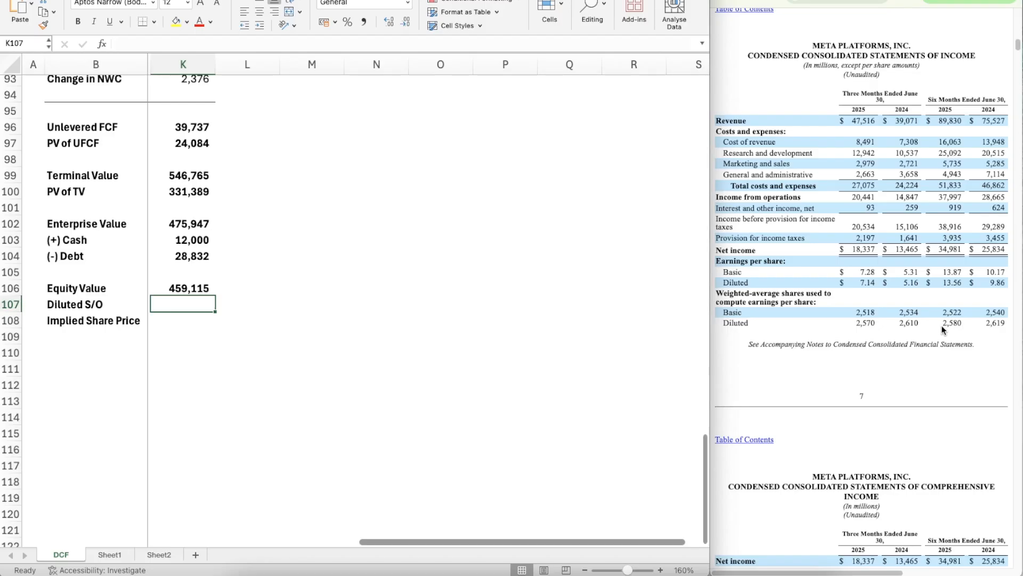
pyautogui.write('25')
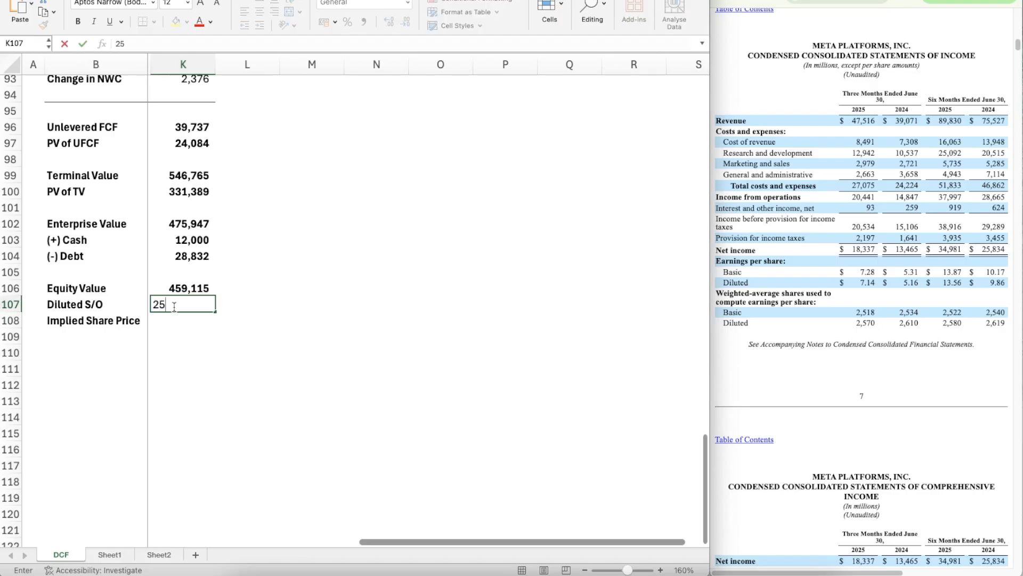
pyautogui.press('Return')
# Step: Copy the Equity Value figure's formatting onto the diluted share count in K107
pyautogui.press('Up')
pyautogui.press('Up')
pyautogui.press('shift+super+c')
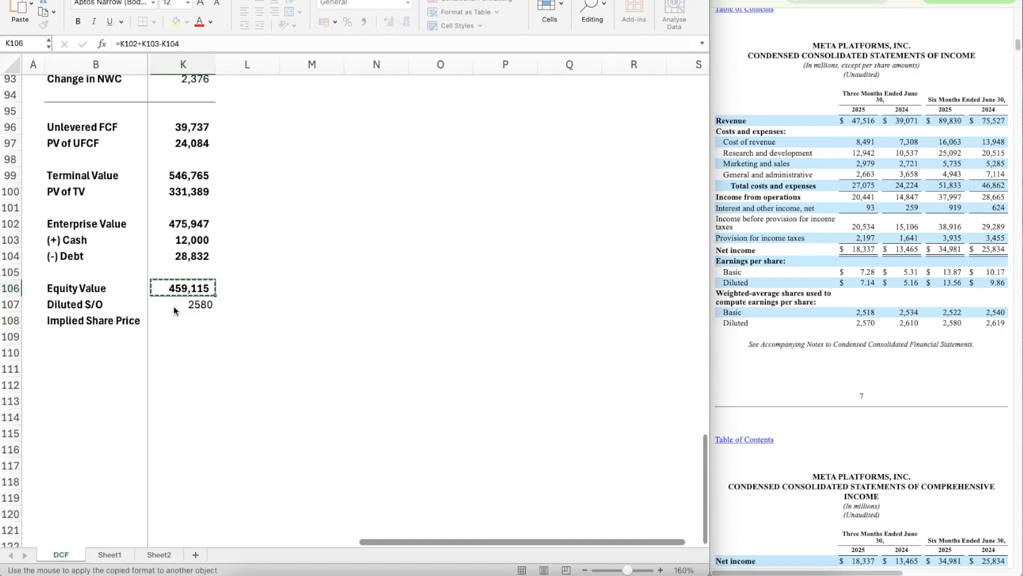
pyautogui.press('Down')
pyautogui.press('Down')
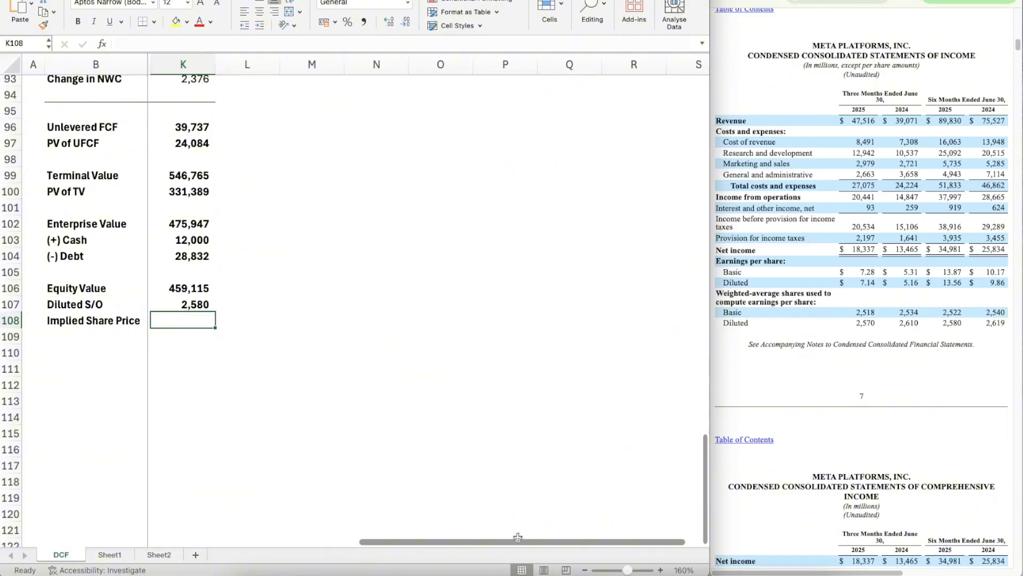
# Step: Calculate the Implied Share Price in K108 as Equity Value divided by Diluted S/O, with the formula =K106/K107
pyautogui.click(660, 570)
pyautogui.click(660, 570)
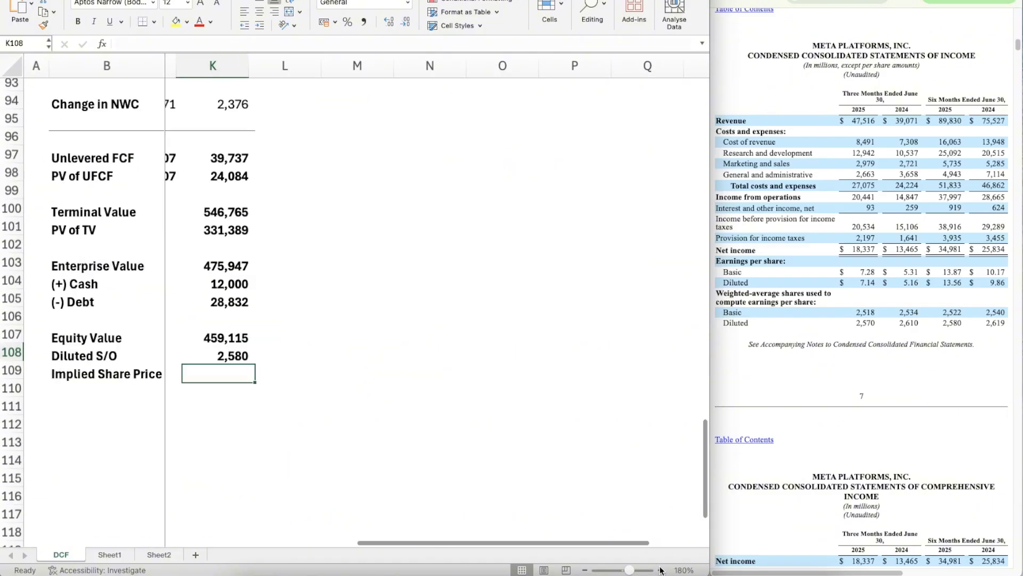
pyautogui.hscroll(-2, 387, 415)
pyautogui.hscroll(1, 387, 414)
pyautogui.scroll(2, 388, 414)
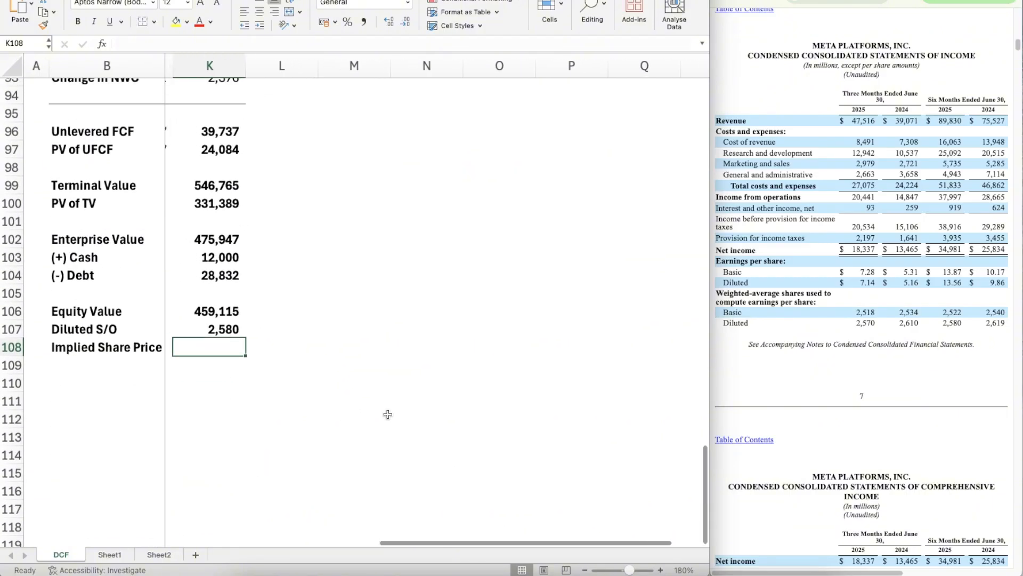
pyautogui.scroll(1, 387, 414)
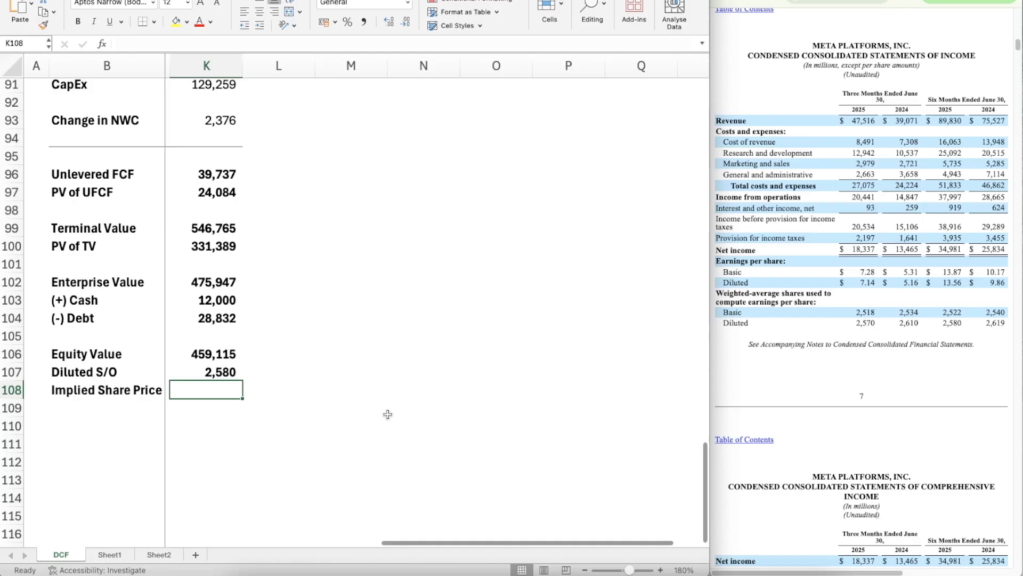
pyautogui.click(253, 387)
pyautogui.press('Left')
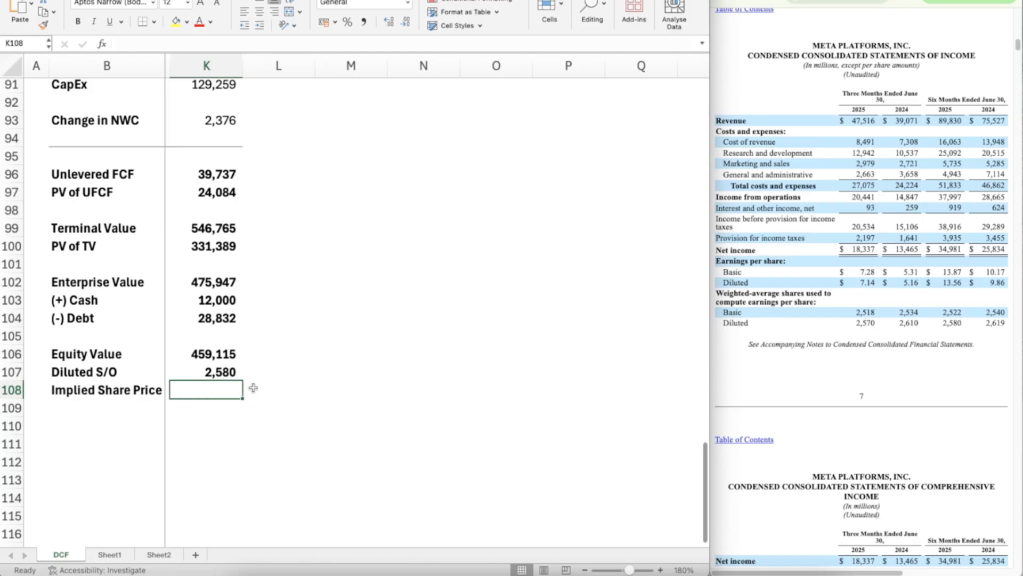
pyautogui.write('=')
pyautogui.press('Up')
pyautogui.press('Up')
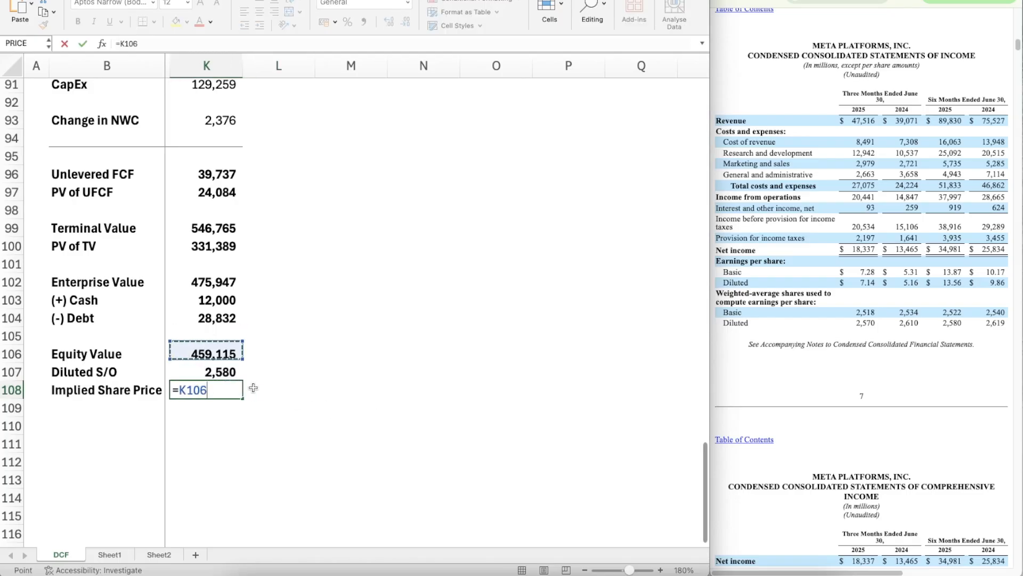
pyautogui.write('/')
pyautogui.press('Up')
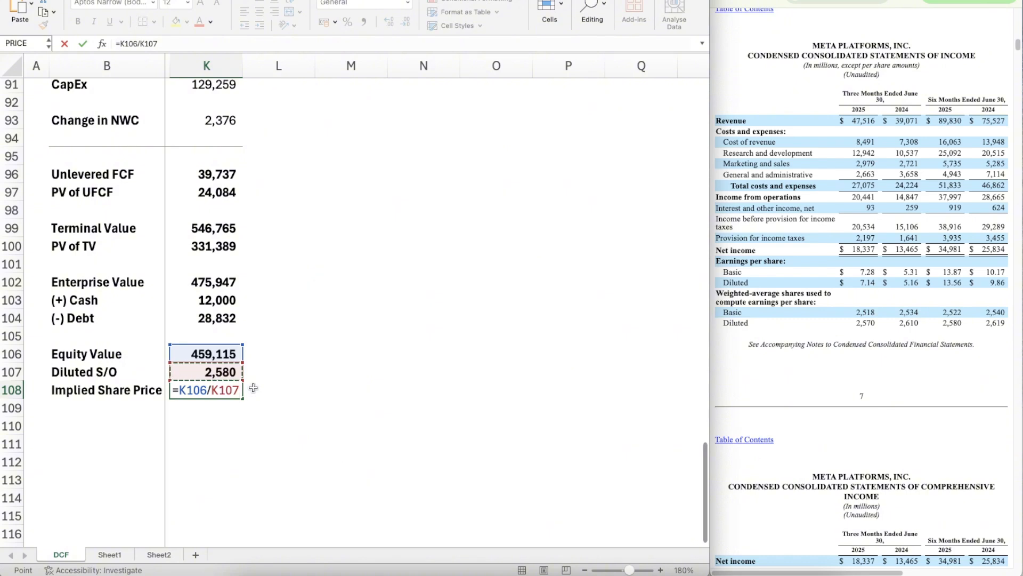
pyautogui.hotkey('ctrl', 'Return')
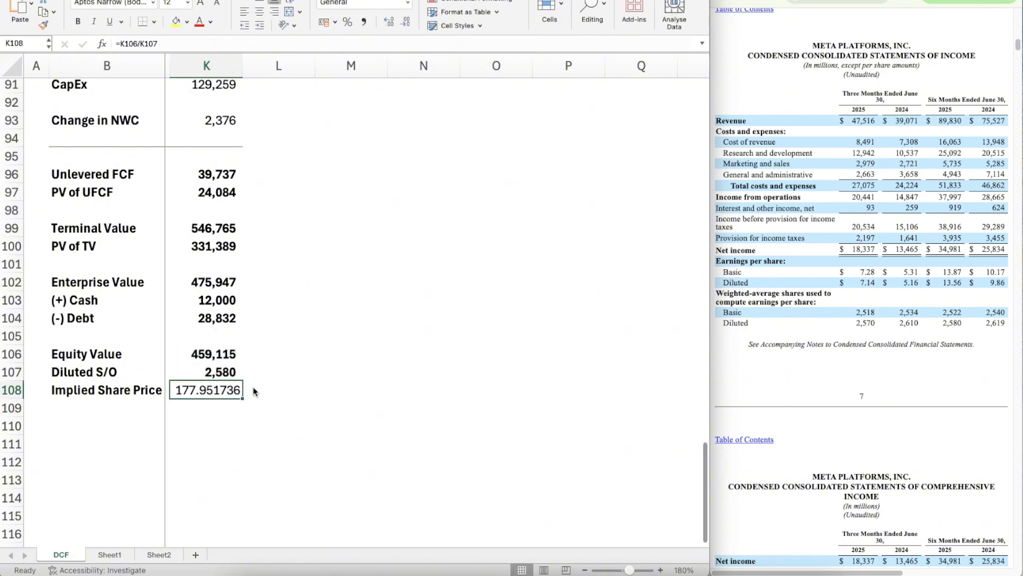
# Step: Copy the formatting of the diluted share count in K107 onto the Implied Share Price in K108
pyautogui.press('Up')
pyautogui.press('super+shift+c')
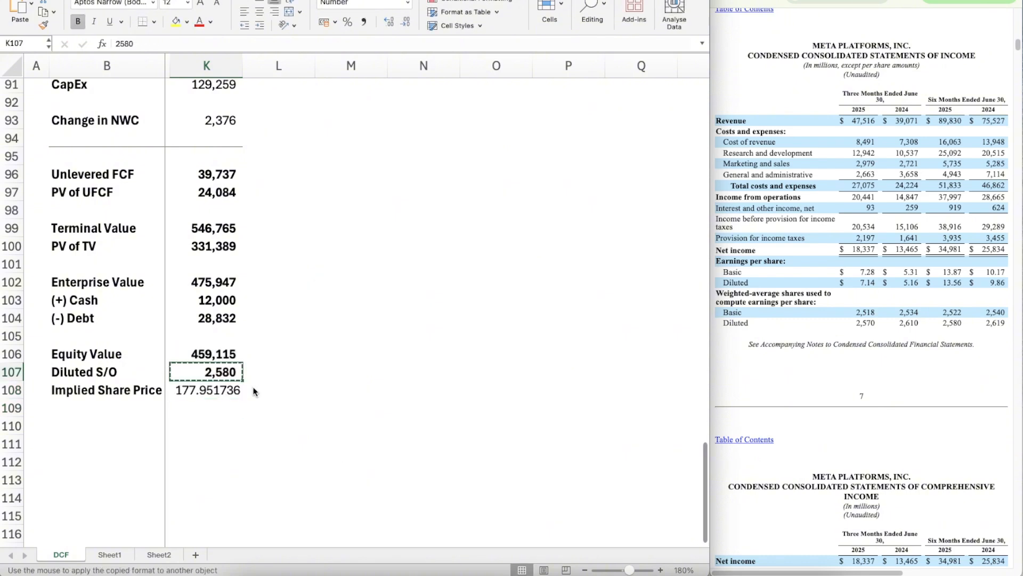
pyautogui.press('Down')
pyautogui.press('super+shift+v')
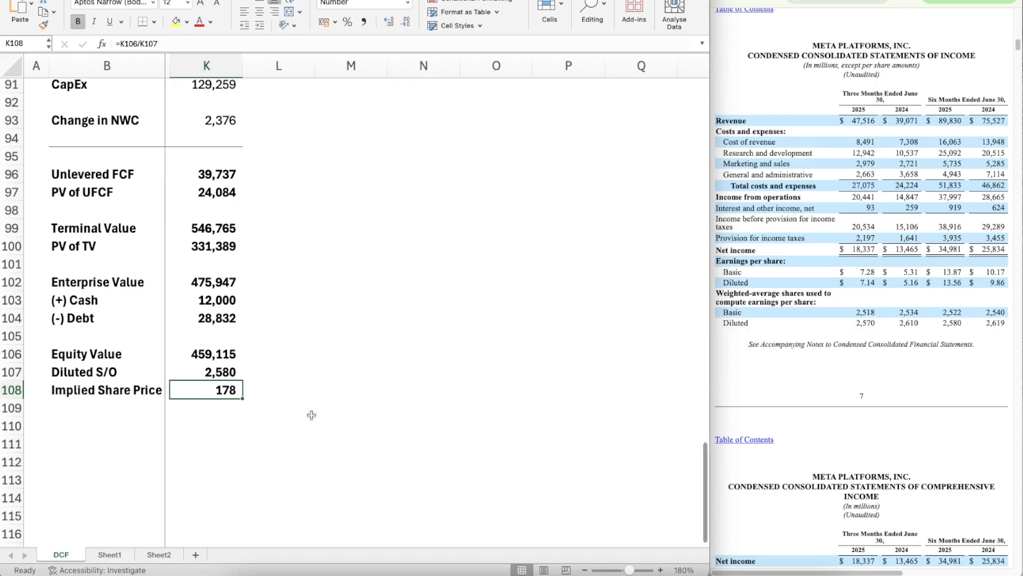
# Step: Link the Implied price cell G4 in the summary header to the calculated share price with =K108
pyautogui.hscroll(-3, 370, 277)
pyautogui.scroll(2, 370, 277)
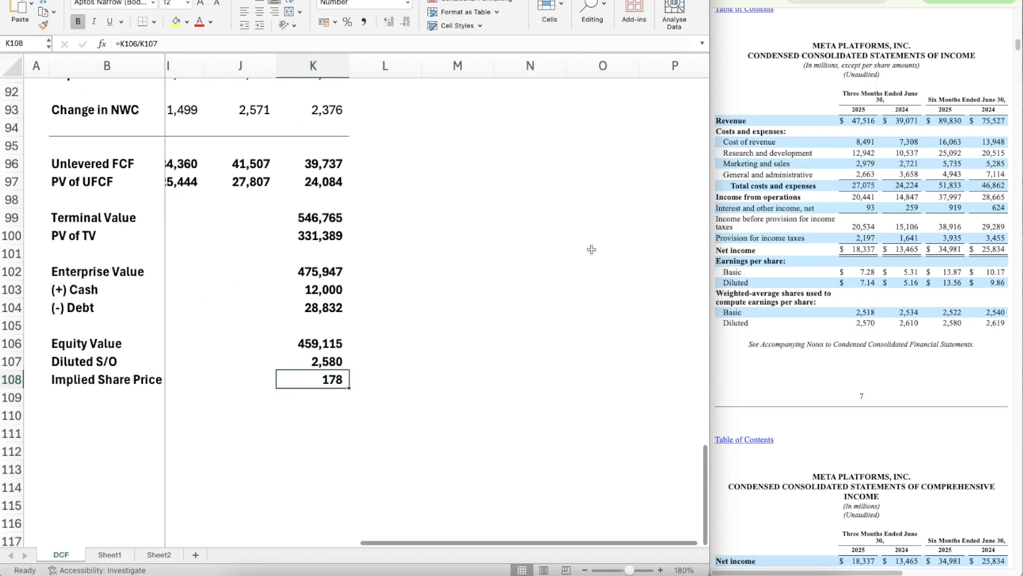
pyautogui.scroll(1, 464, 183)
pyautogui.scroll(20, 465, 184)
pyautogui.hscroll(-5, 465, 184)
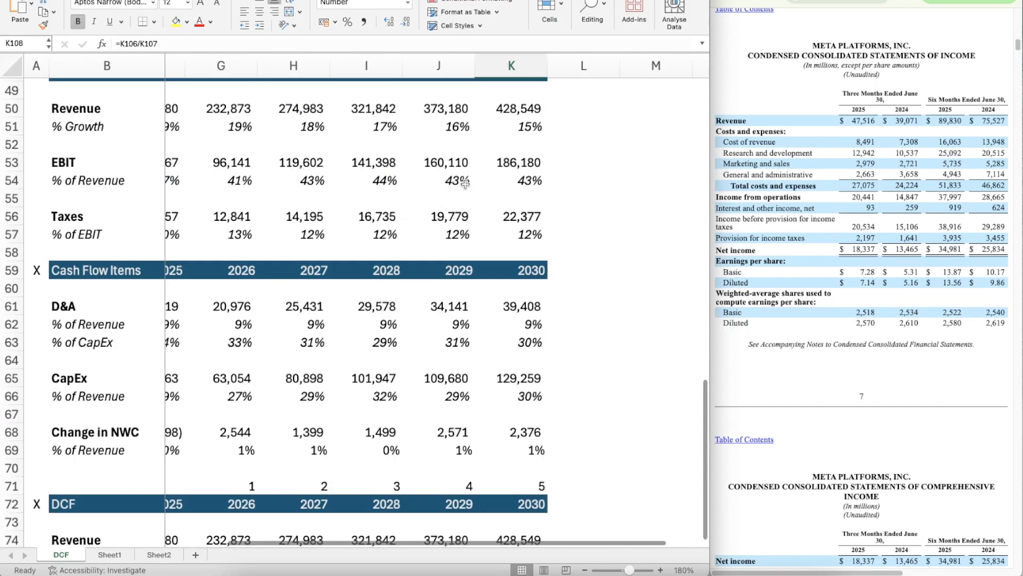
pyautogui.scroll(-20, 465, 184)
pyautogui.scroll(-10, 465, 184)
pyautogui.hscroll(2, 465, 184)
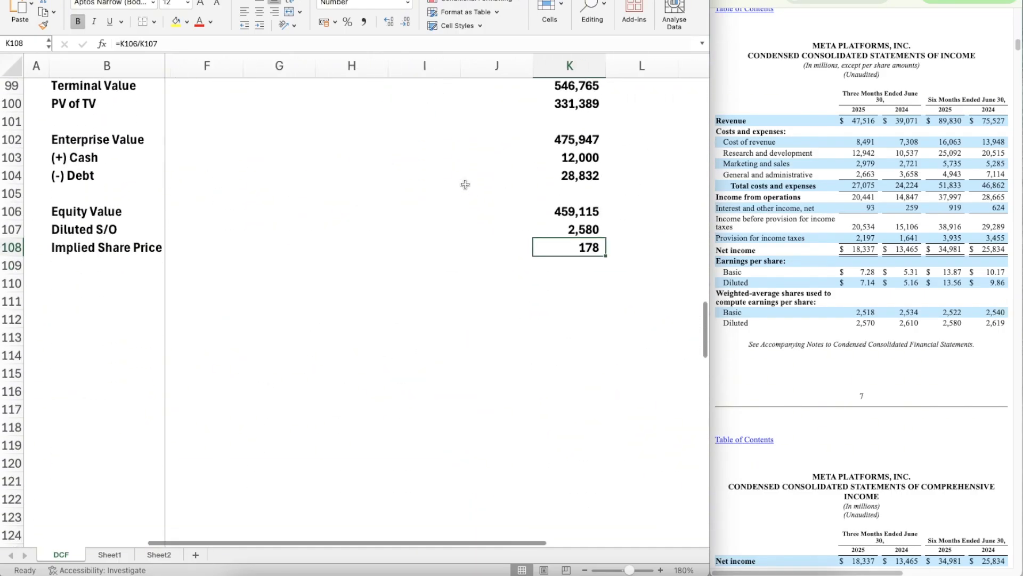
pyautogui.scroll(20, 466, 184)
pyautogui.hscroll(-3, 465, 184)
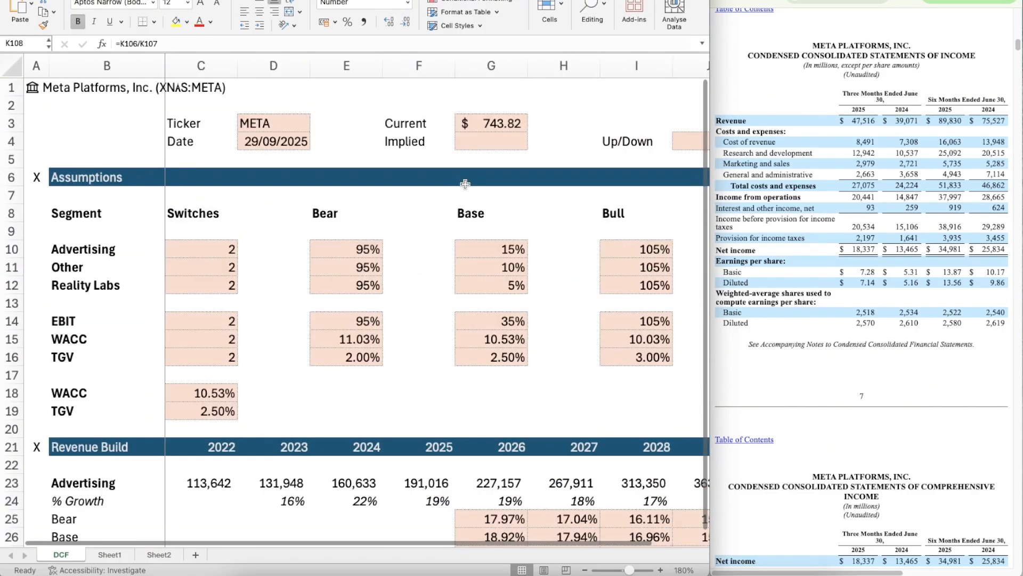
pyautogui.hscroll(1, 465, 184)
pyautogui.click(476, 139)
pyautogui.write('=K1')
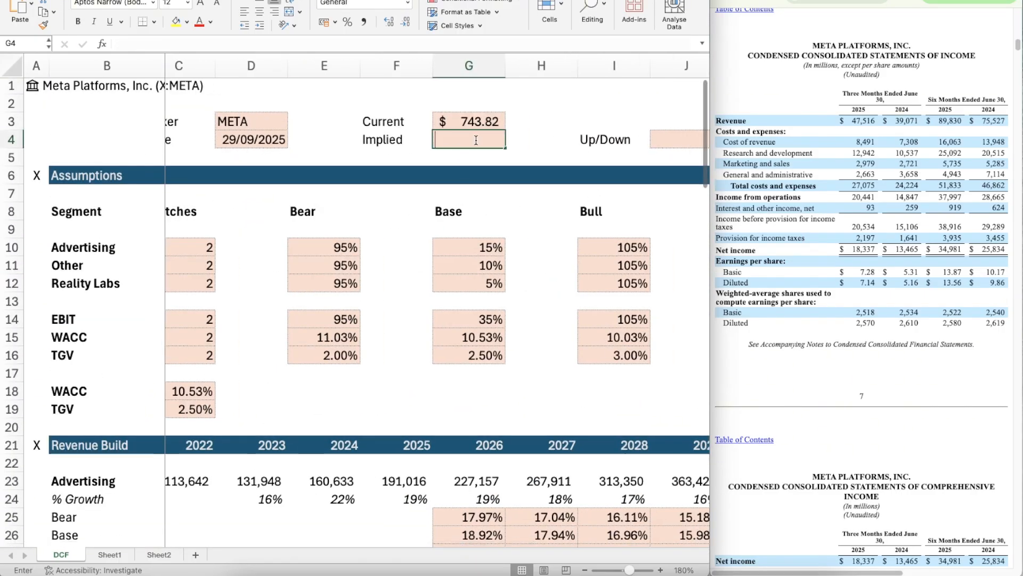
pyautogui.write('08')
pyautogui.press('Return')
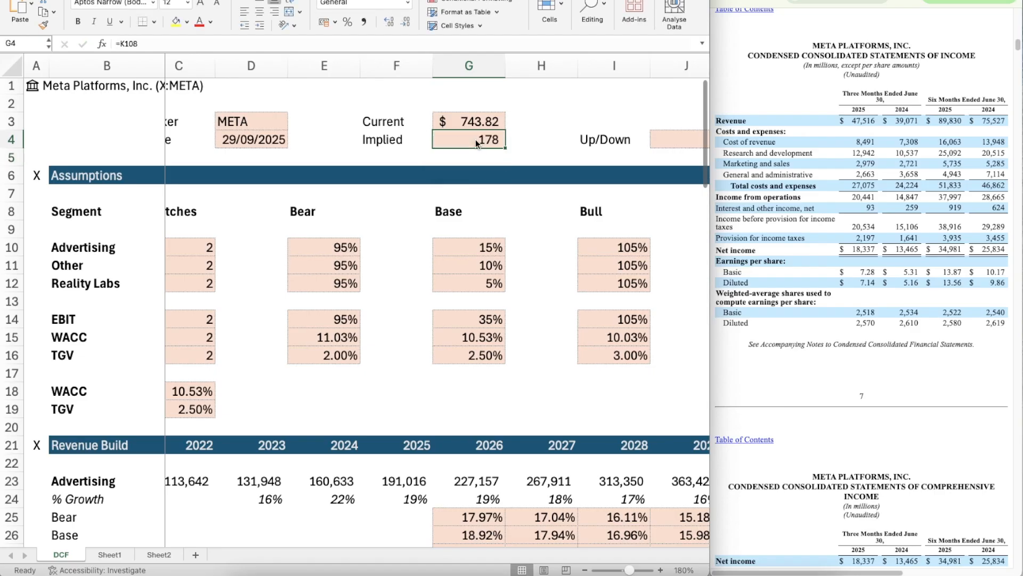
# Step: Calculate Up/Down in J4 as implied over current price minus one, =G4/G3-1, and format it as a percentage
pyautogui.press('Right')
pyautogui.press('Right')
pyautogui.press('Right')
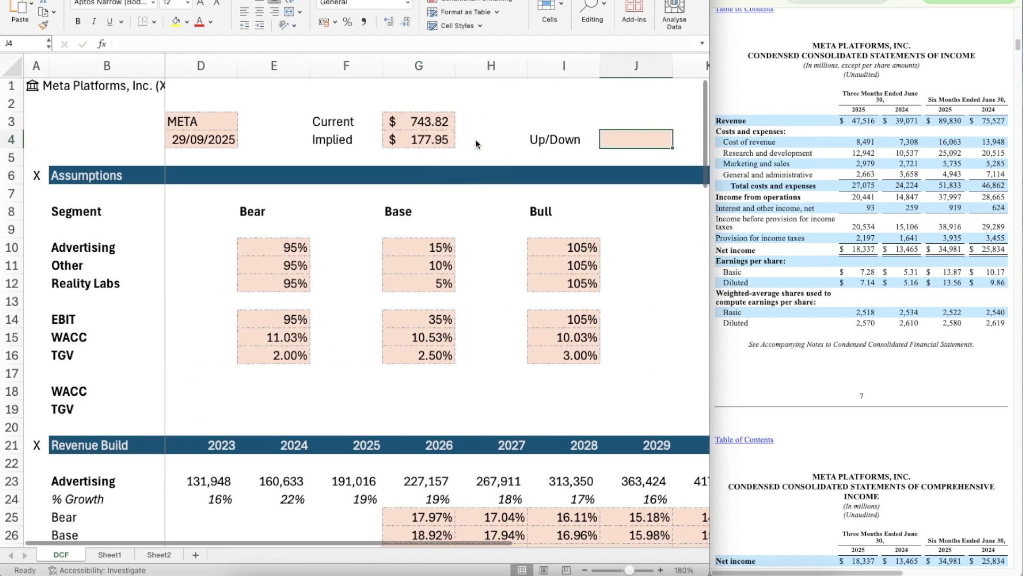
pyautogui.write('=')
pyautogui.click(476, 139)
pyautogui.press('Left')
pyautogui.write('/')
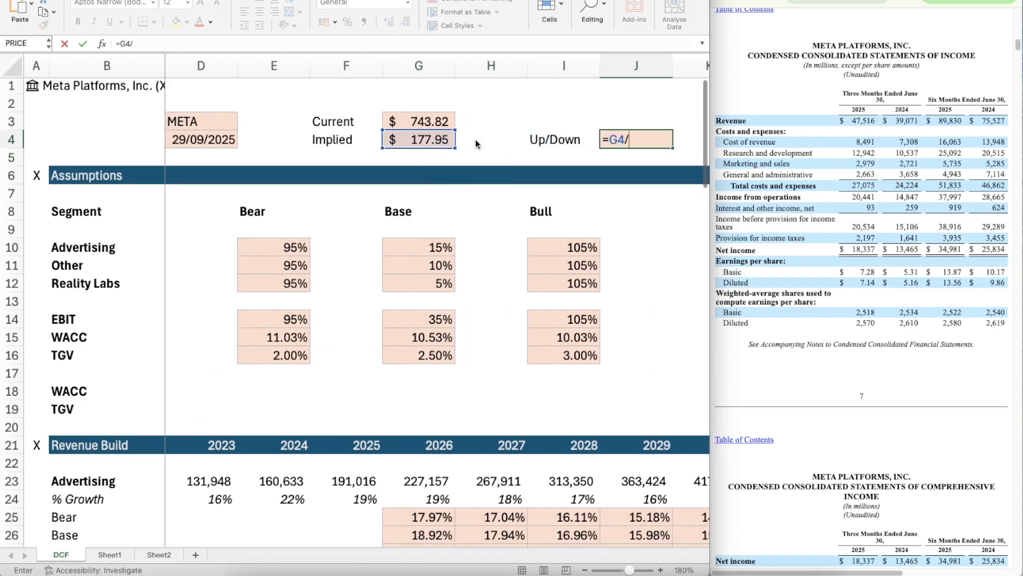
pyautogui.press('Left')
pyautogui.press('Left')
pyautogui.press('Left')
pyautogui.press('Up')
pyautogui.write('-1')
pyautogui.press('Return')
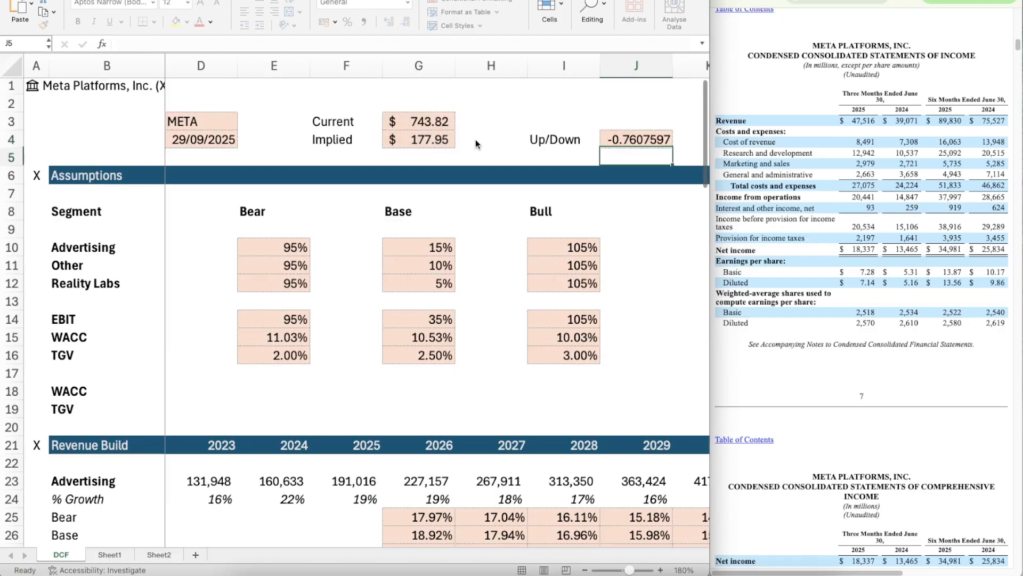
pyautogui.click(348, 21)
pyautogui.click(503, 156)
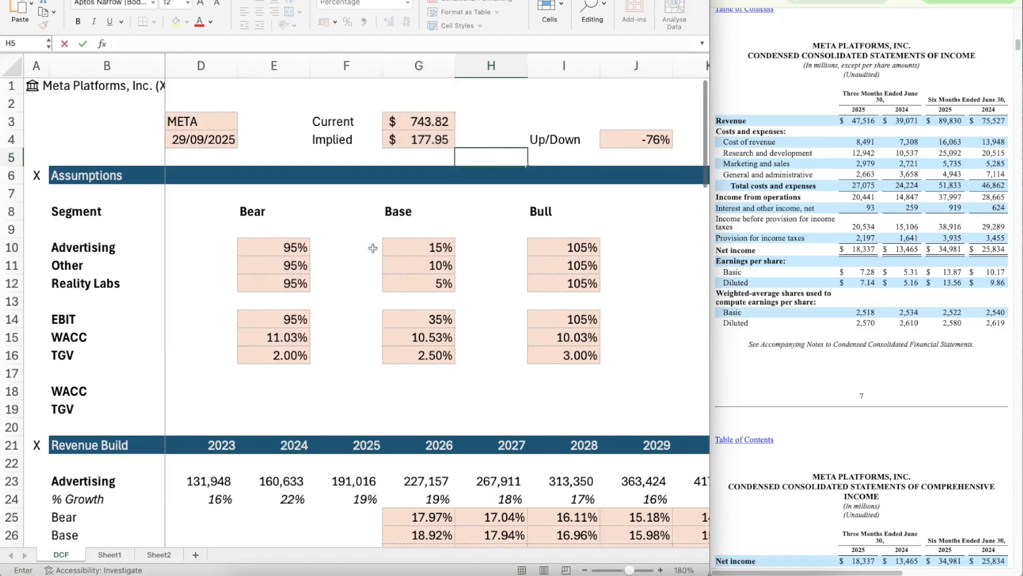
# Step: Set the Advertising, Other and Reality Labs switches in C10:C12 to 3 for the Bull case
pyautogui.press('Left')
pyautogui.press('Left')
pyautogui.press('Left')
pyautogui.press('Left')
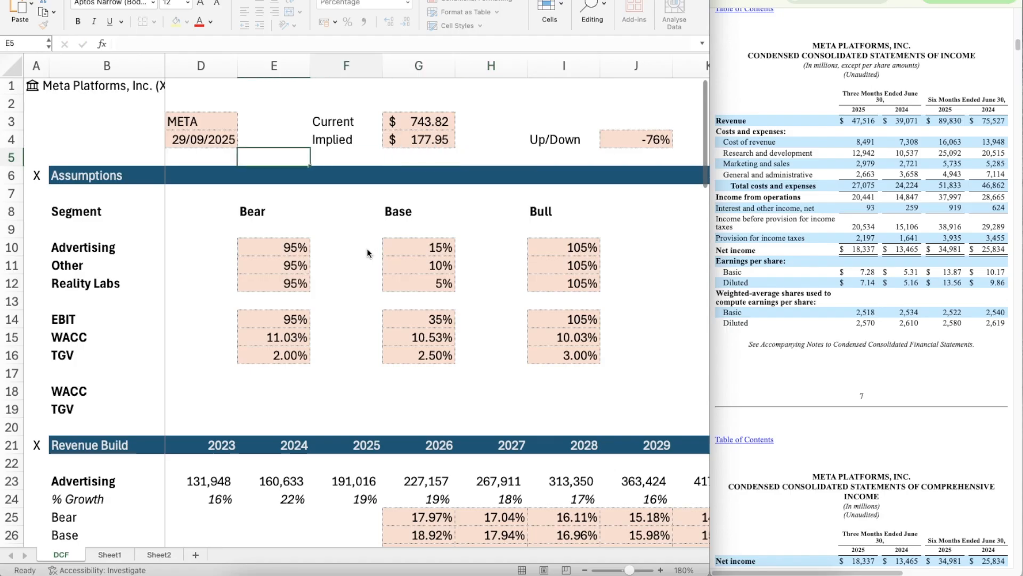
pyautogui.hscroll(-1, 368, 253)
pyautogui.scroll(-1, 368, 253)
pyautogui.click(223, 228)
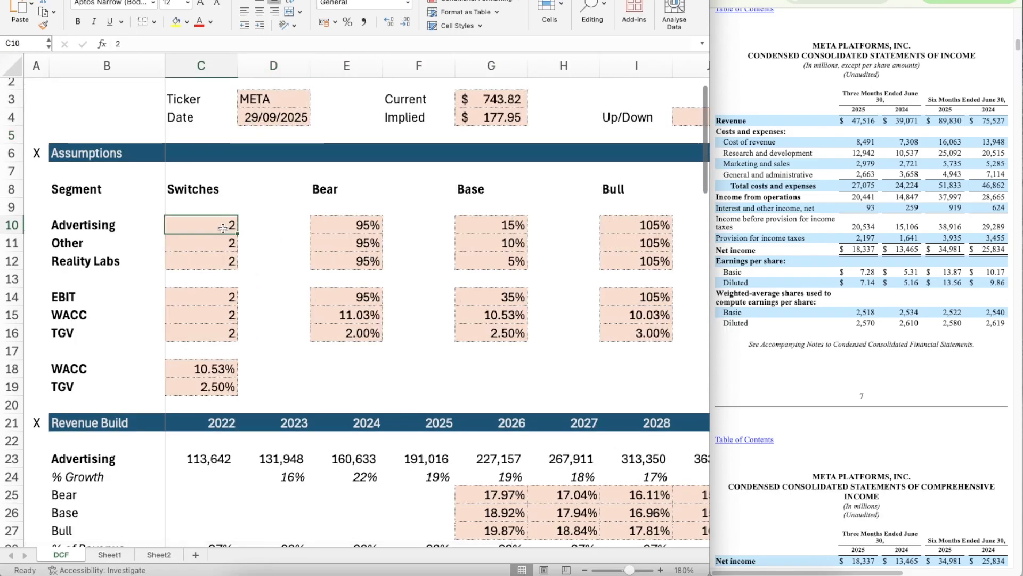
pyautogui.write('3')
pyautogui.press('Return')
pyautogui.write('3')
pyautogui.press('Return')
pyautogui.write('3')
pyautogui.press('Return')
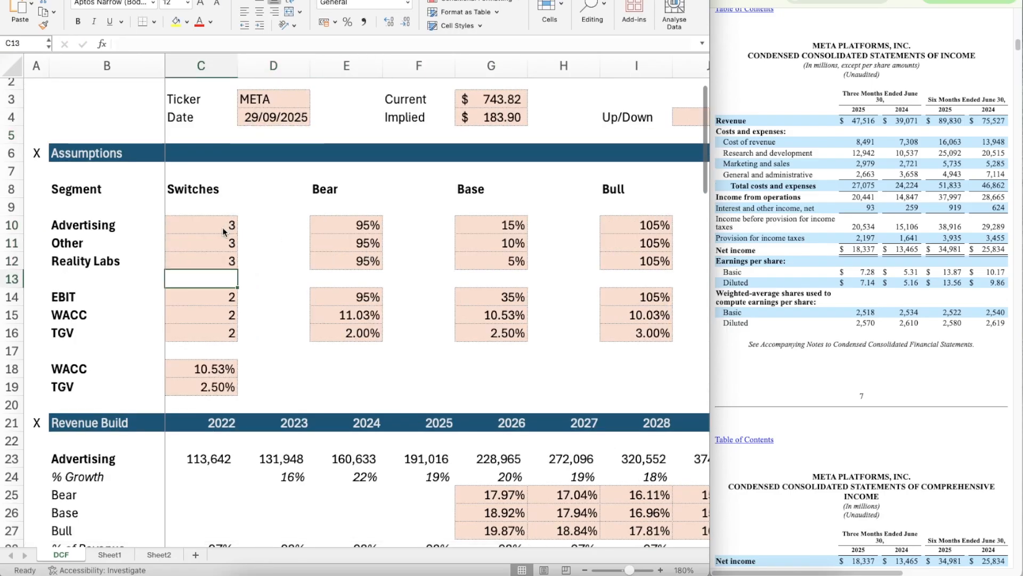
# Step: Set the EBIT, WACC and TGV switches in C14:C16 to 3 for the Bull case
pyautogui.press('Return')
pyautogui.write('3')
pyautogui.press('Return')
pyautogui.write('3')
pyautogui.press('Return')
pyautogui.write('3')
pyautogui.press('Return')
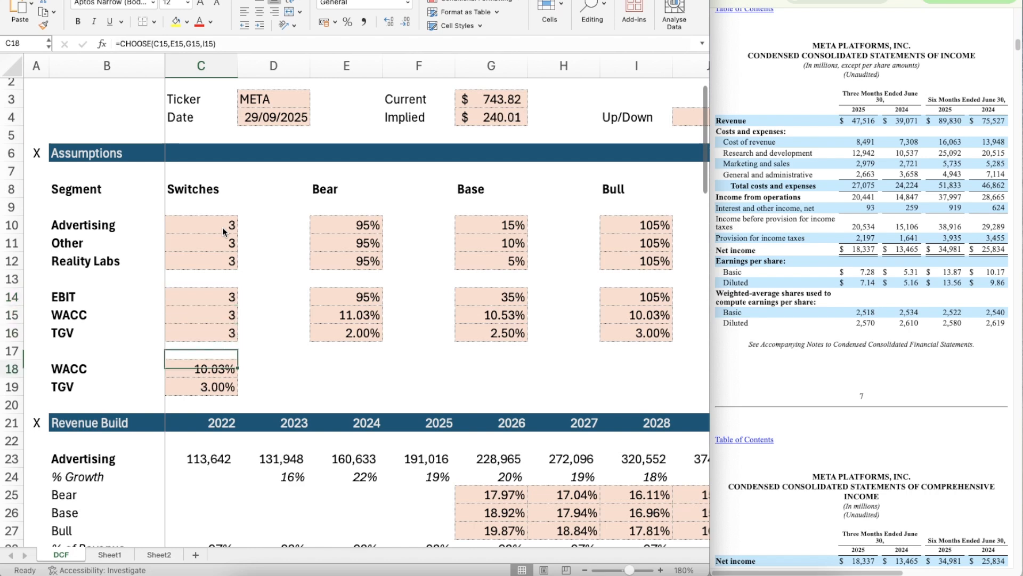
pyautogui.press('Return')
# Step: Return the Advertising, Other and Reality Labs switches in C10:C12 to 2 for the Base case
pyautogui.press('Up')
pyautogui.press('Up')
pyautogui.press('Up')
pyautogui.press('Up')
pyautogui.press('Up')
pyautogui.press('Up')
pyautogui.press('Up')
pyautogui.press('Up')
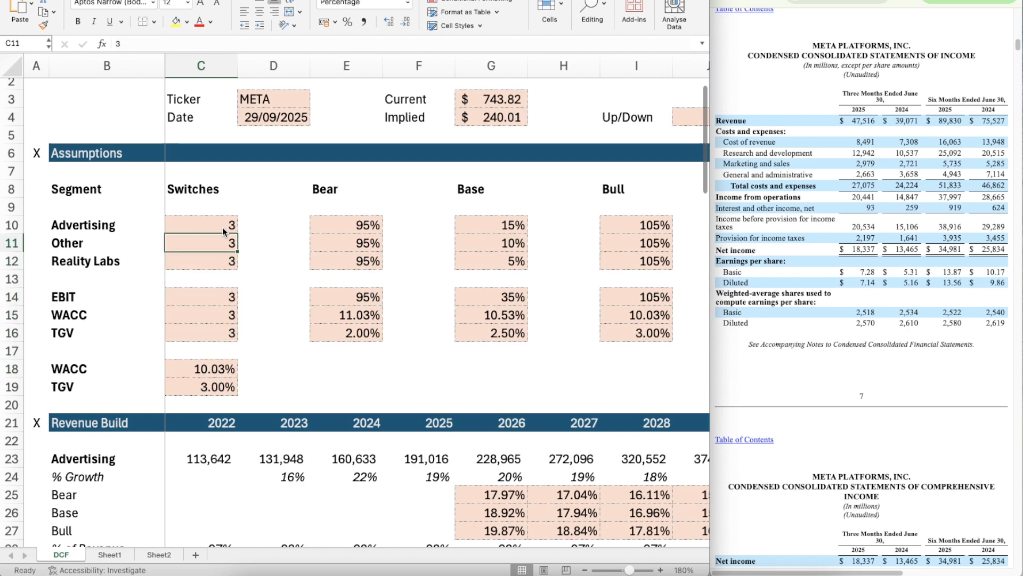
pyautogui.write('2')
pyautogui.press('Return')
pyautogui.write('2')
pyautogui.press('Return')
pyautogui.write('2')
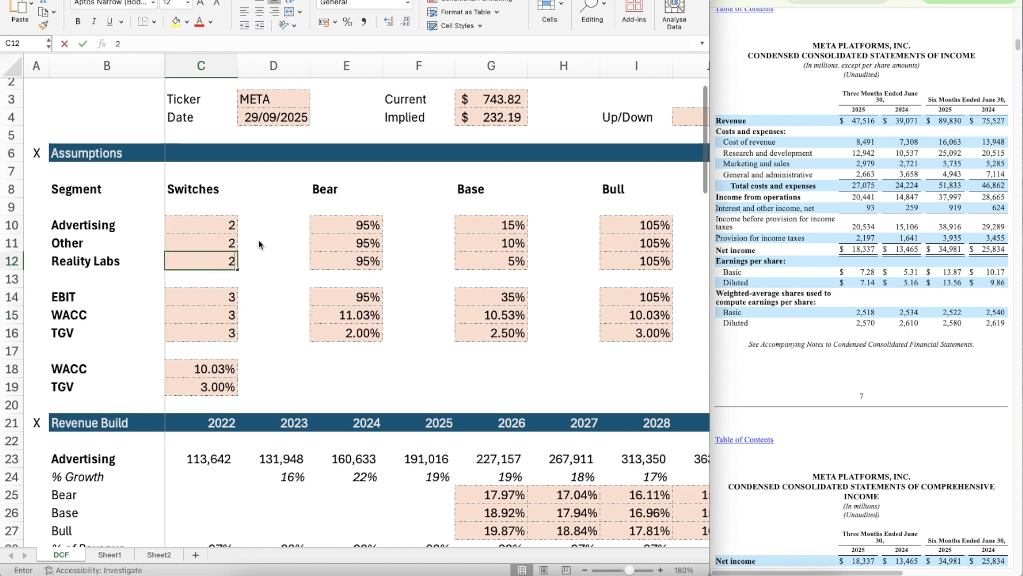
pyautogui.press('Return')
# Step: Return the EBIT, WACC and TGV switches in C14:C16 to 2 for the Base case
pyautogui.write('2')
pyautogui.press('BackSpace')
pyautogui.press('Return')
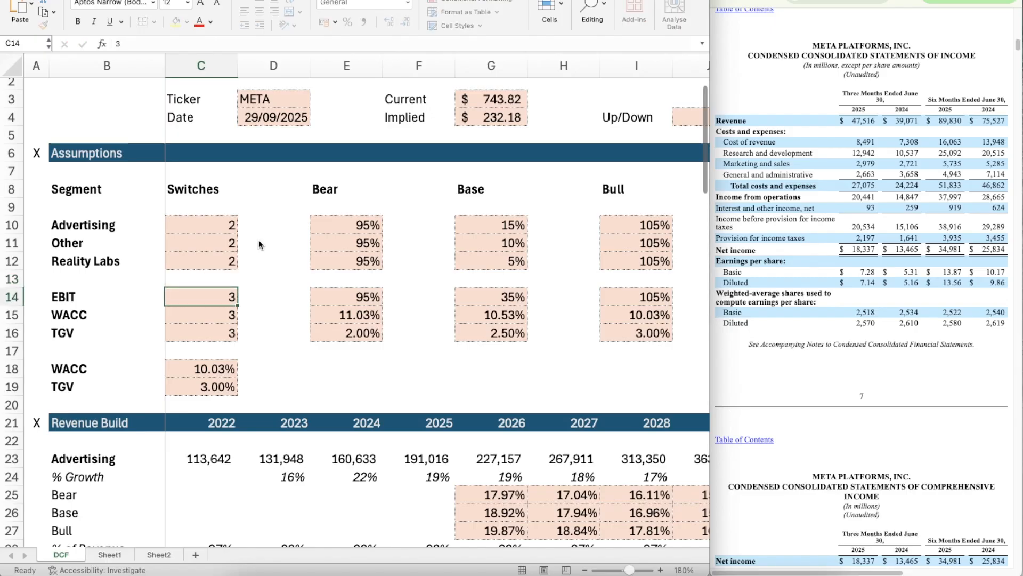
pyautogui.write('2')
pyautogui.press('Return')
pyautogui.write('2')
pyautogui.press('Return')
pyautogui.write('2')
pyautogui.press('Return')
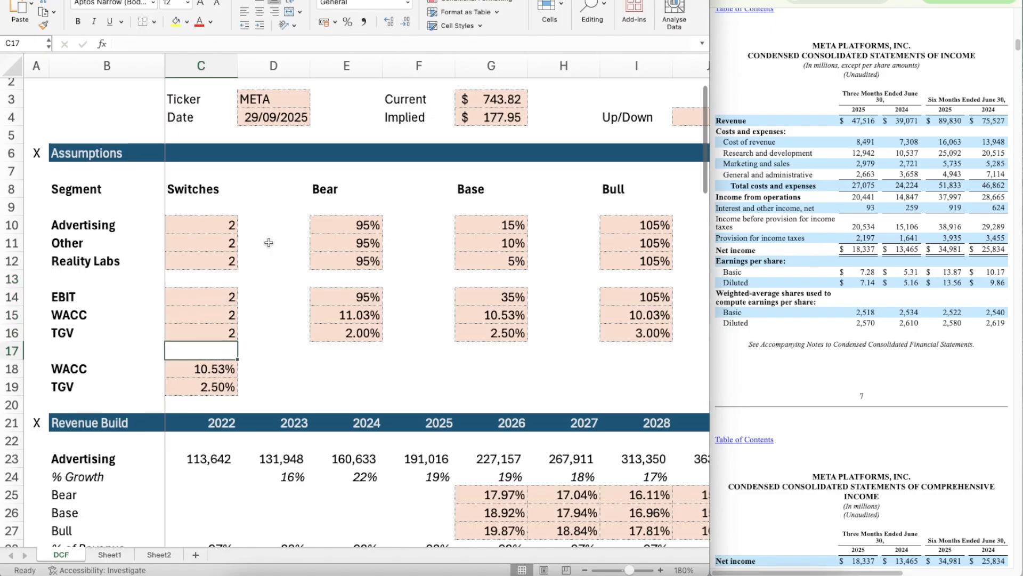
# Step: Set the Advertising, Other and Reality Labs switches in C10:C12 to 1 for the Bear case
pyautogui.scroll(-1, 424, 368)
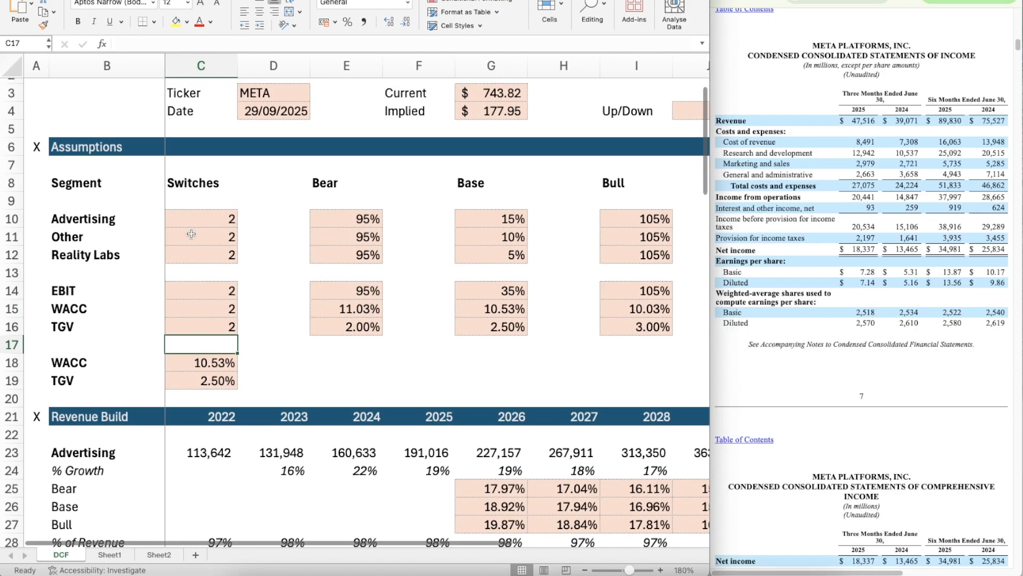
pyautogui.click(203, 226)
pyautogui.write('1')
pyautogui.press('Return')
pyautogui.write('1')
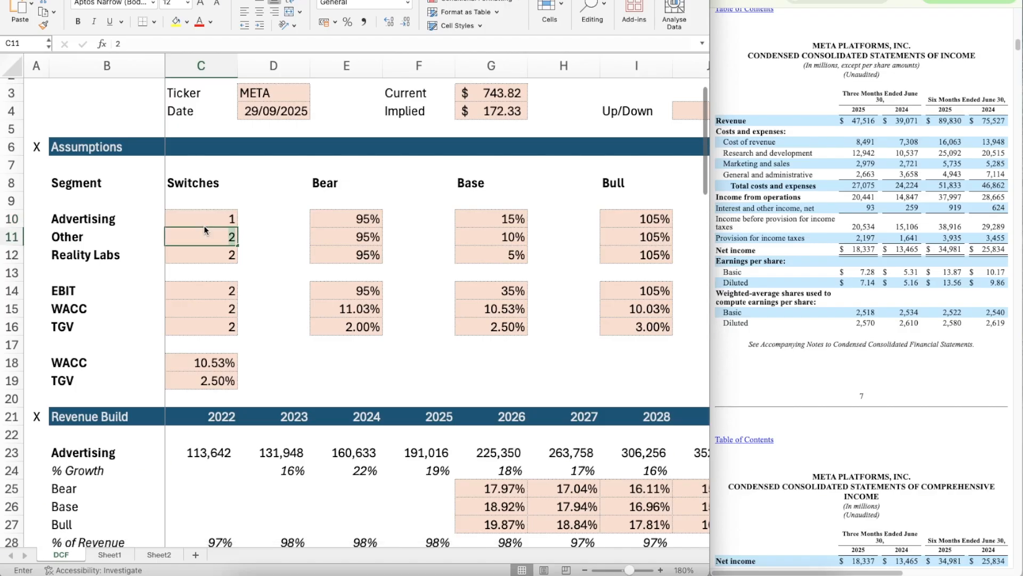
pyautogui.press('Return')
pyautogui.write('1')
pyautogui.press('Return')
# Step: Set the EBIT, WACC and TGV switches in C14:C16 to 1 for the Bear case
pyautogui.press('Return')
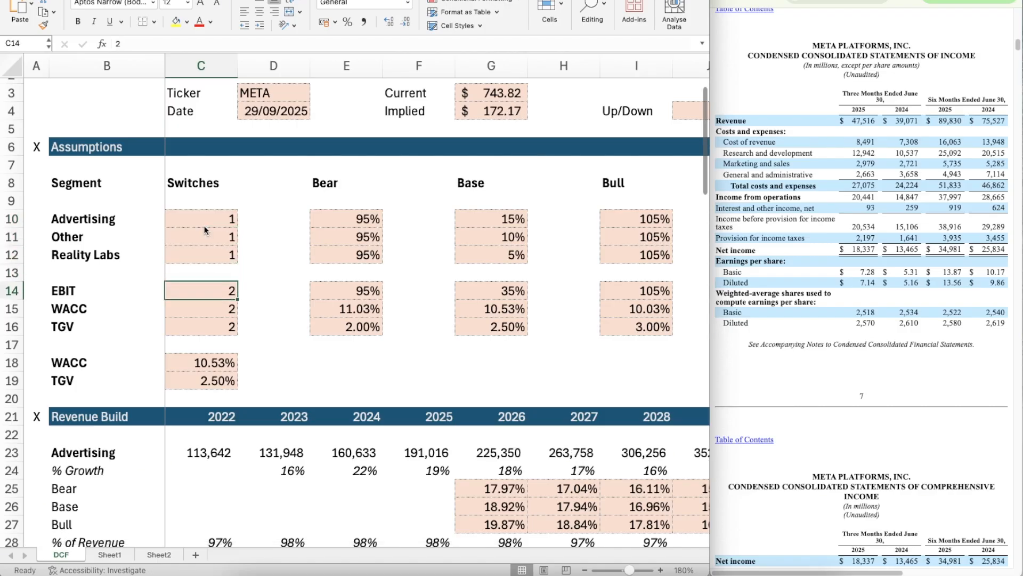
pyautogui.write('1')
pyautogui.press('Return')
pyautogui.write('1')
pyautogui.press('Return')
pyautogui.write('1')
# Step: Reset the TGV, WACC and EBIT switches to 2, working upward from C16 to C14, for the Base case
pyautogui.press('Return')
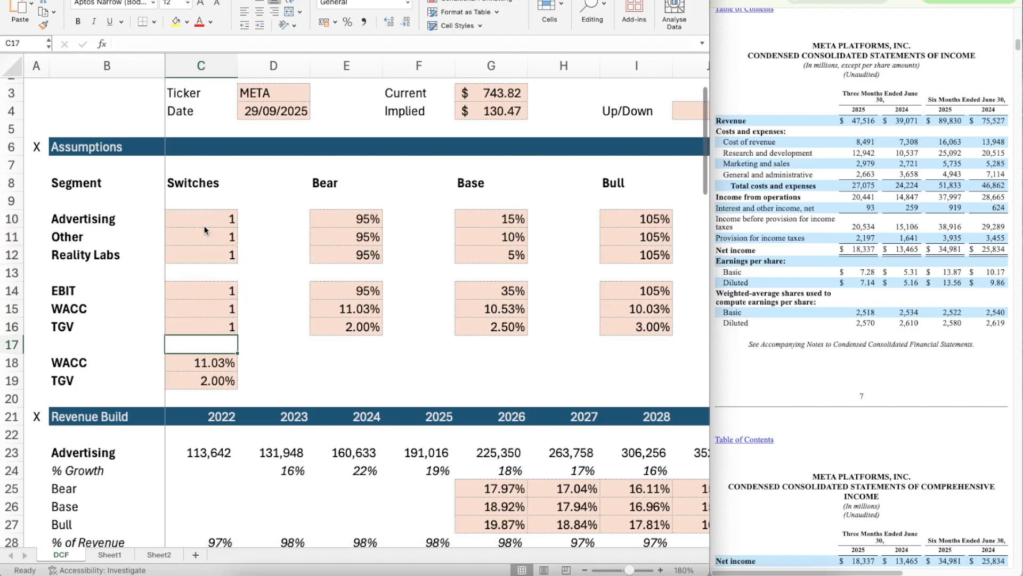
pyautogui.press('Up')
pyautogui.write('2')
pyautogui.press('Return')
pyautogui.press('Up')
pyautogui.press('Up')
pyautogui.write('2')
pyautogui.press('Return')
pyautogui.press('Up')
pyautogui.press('Up')
# Step: Reset the Reality Labs, Other and Advertising switches to 2, working upward from C12 to C10, for the Base case
pyautogui.press('Up')
pyautogui.write('2')
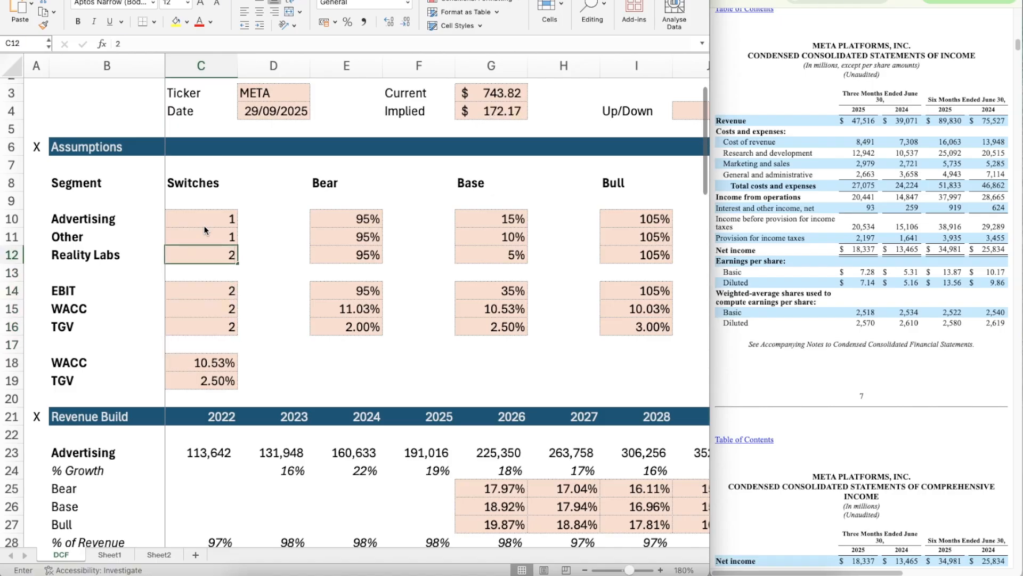
pyautogui.press('Up')
pyautogui.write('2')
pyautogui.press('Up')
pyautogui.write('2')
pyautogui.press('Up')
pyautogui.scroll(-6, 386, 330)
pyautogui.hscroll(3, 385, 330)
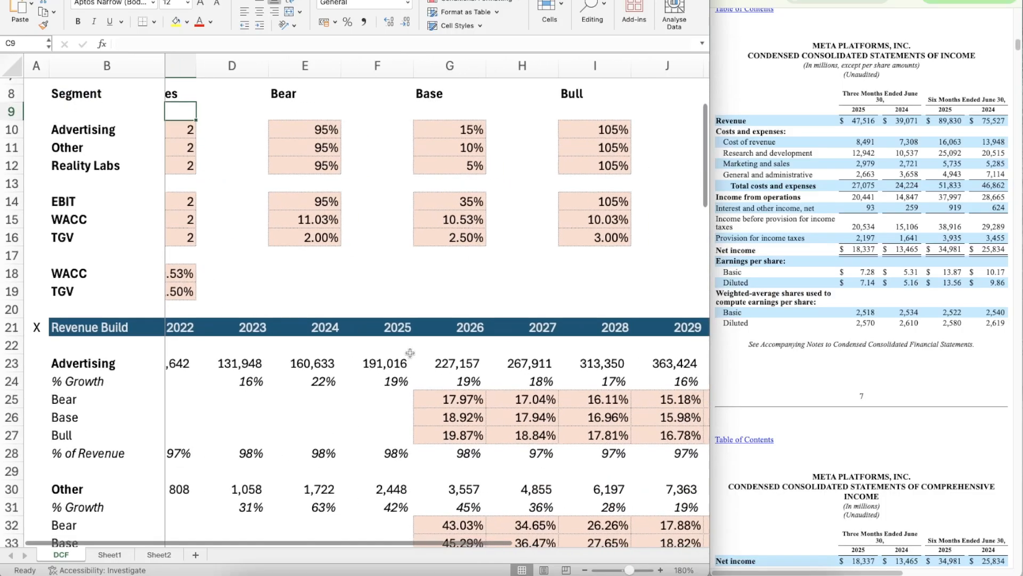
pyautogui.hscroll(-2, 410, 353)
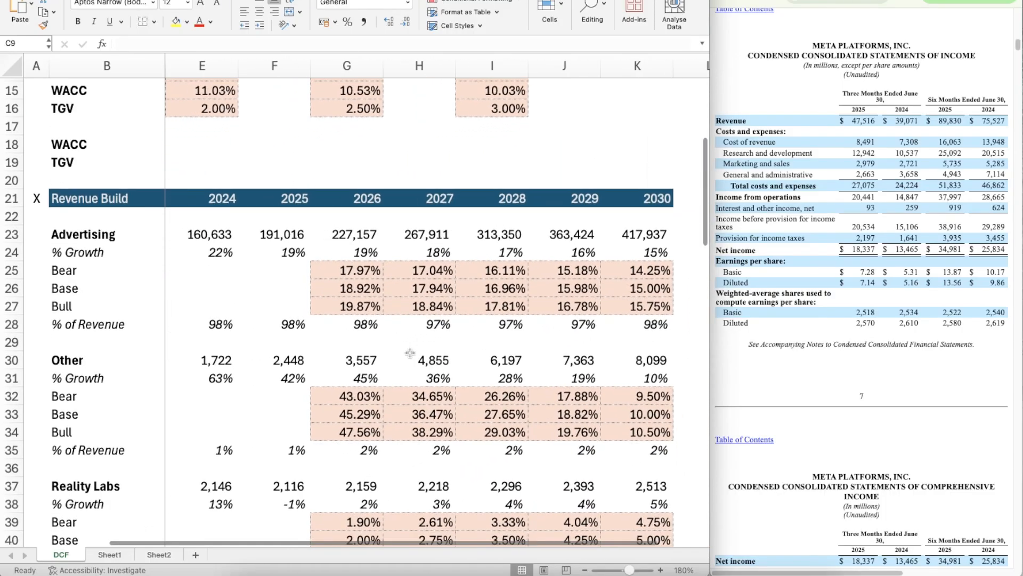
# Step: Try a 20% Base case growth rate for Advertising in G10
pyautogui.scroll(3, 409, 353)
pyautogui.hscroll(-1, 410, 353)
pyautogui.scroll(8, 410, 353)
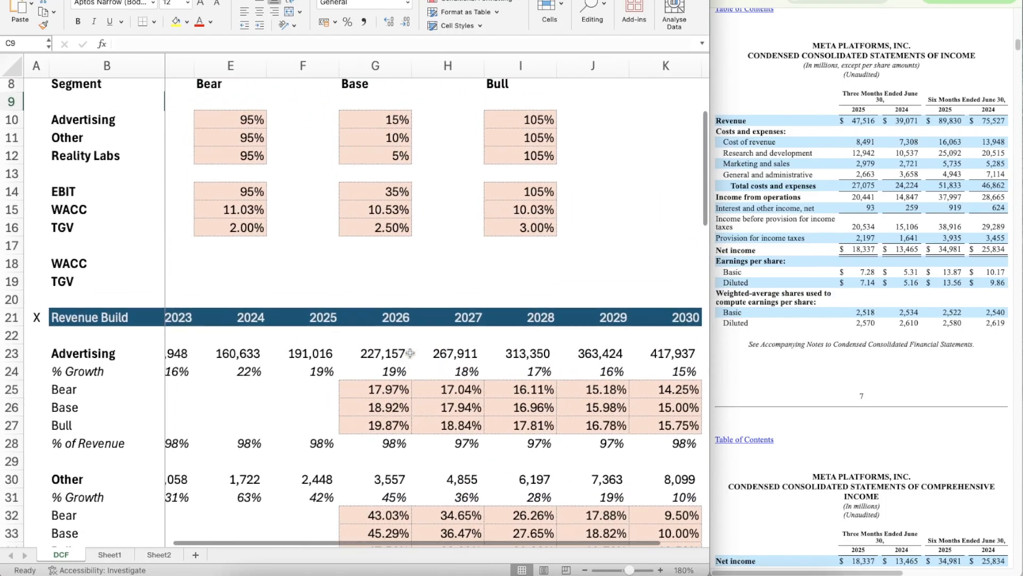
pyautogui.click(399, 220)
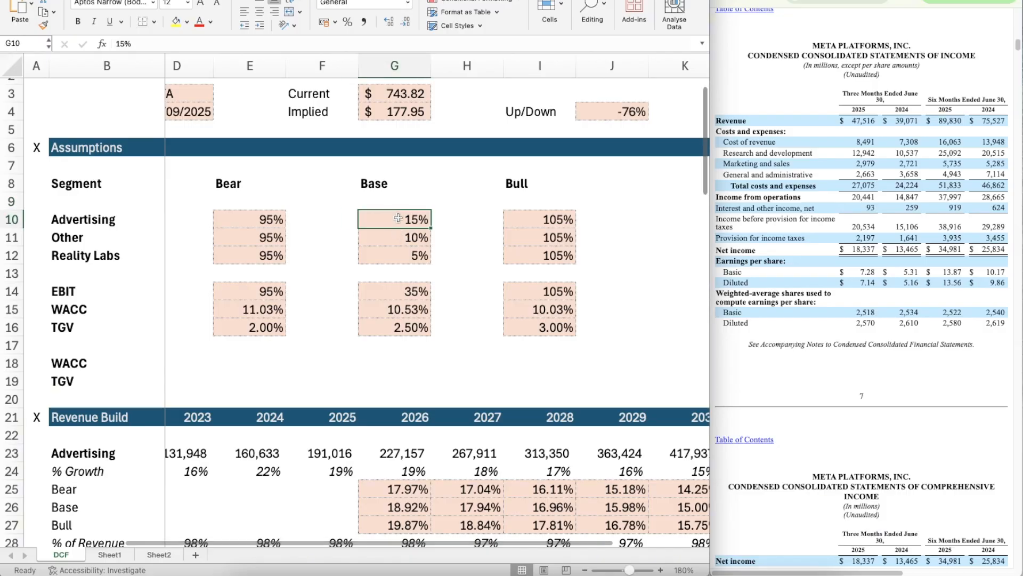
pyautogui.write('20')
pyautogui.press('Return')
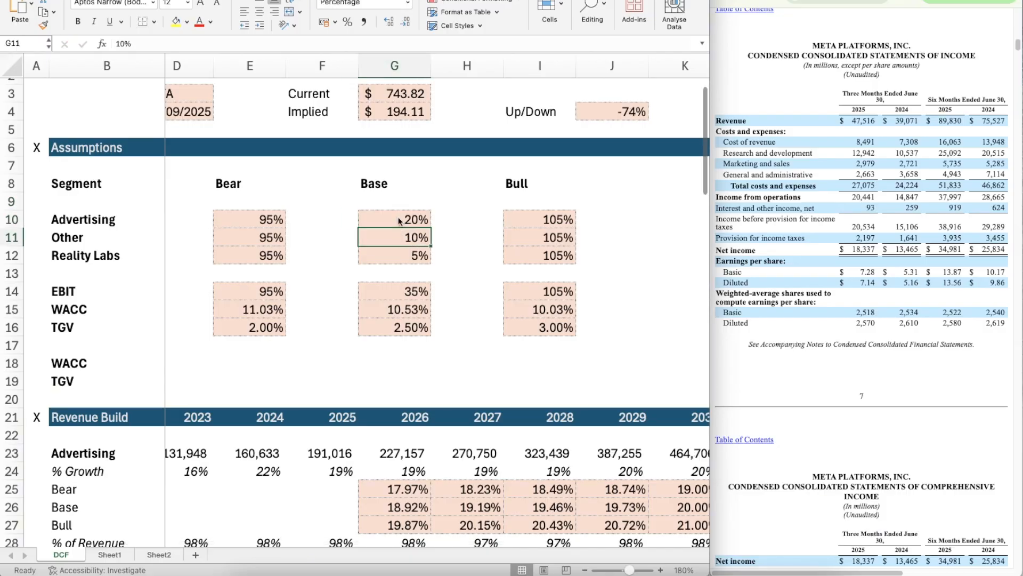
# Step: Restore the Base case Advertising growth rate in G10 to 15%
pyautogui.click(399, 220)
pyautogui.write('15')
pyautogui.press('Return')
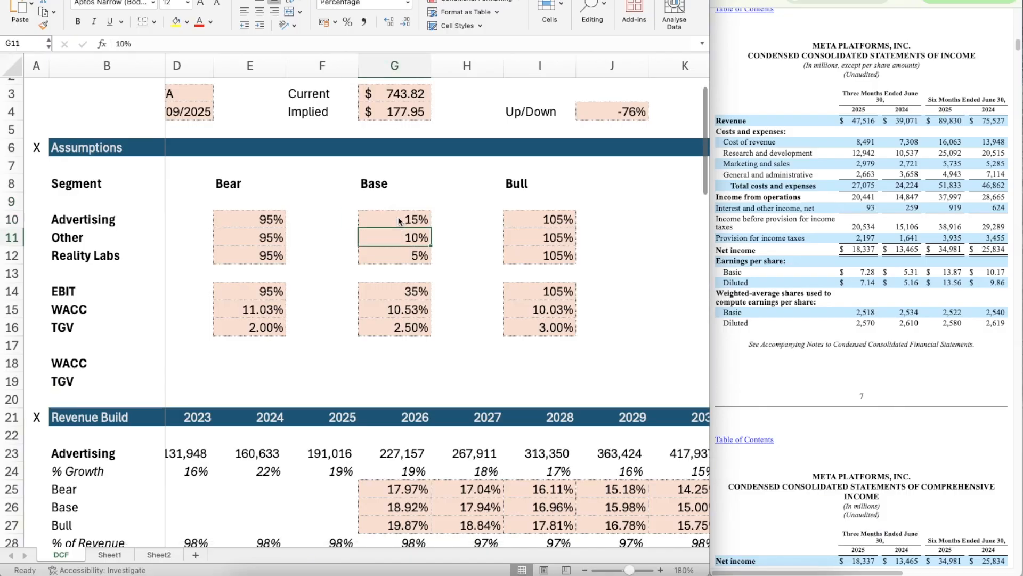
# Step: Set the Base case growth rates for Other in G11 and Reality Labs in G12 to 20%
pyautogui.write('20')
pyautogui.press('Return')
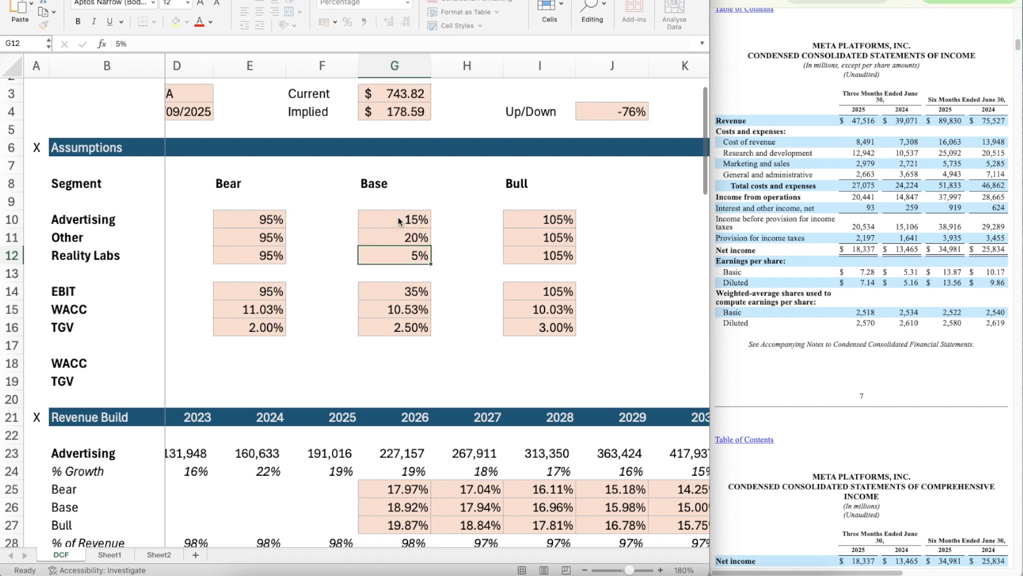
pyautogui.write('20')
pyautogui.press('Return')
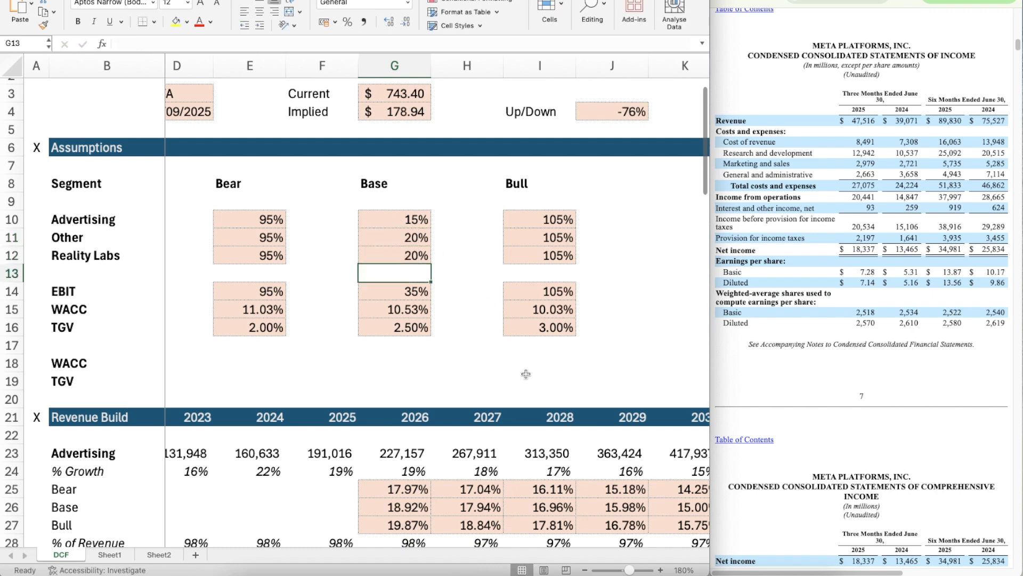
# Step: Review the assumptions, revenue build, income statement, cash flow items and DCF section down to the EBIT margins and EBIAT
pyautogui.scroll(2, 526, 374)
pyautogui.hscroll(-2, 526, 375)
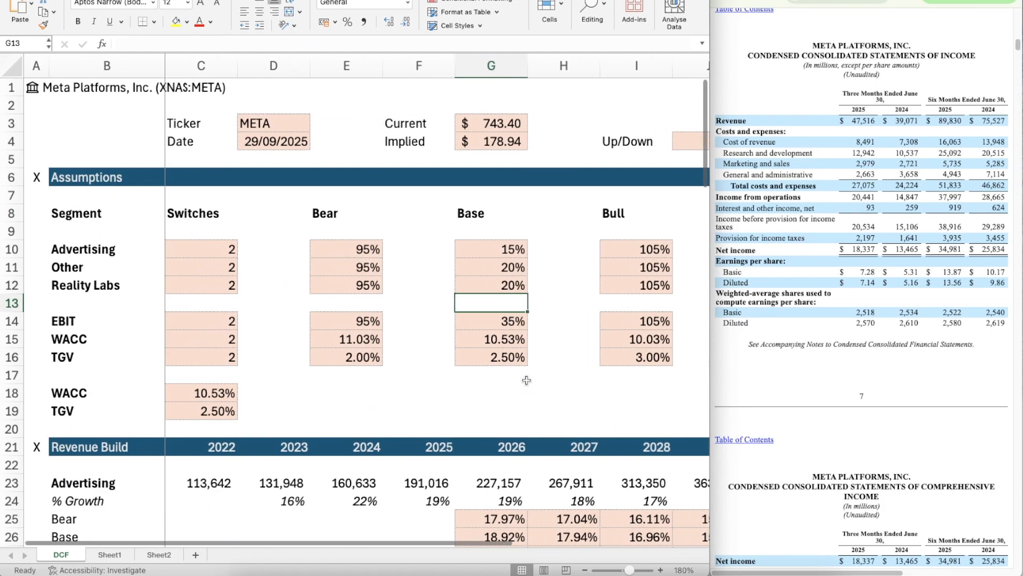
pyautogui.scroll(-10, 533, 308)
pyautogui.hscroll(2, 534, 307)
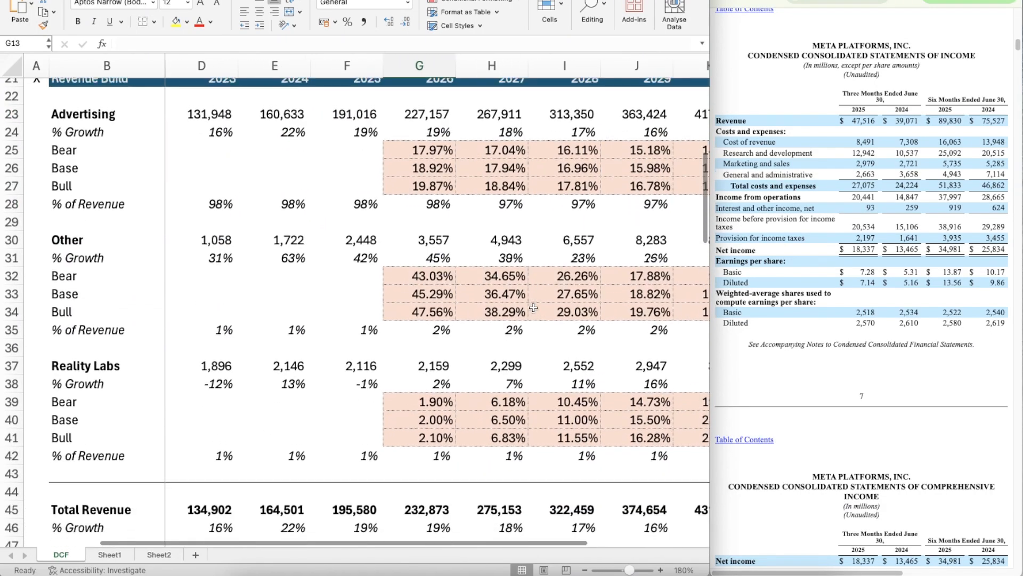
pyautogui.scroll(-10, 533, 307)
pyautogui.hscroll(1, 534, 307)
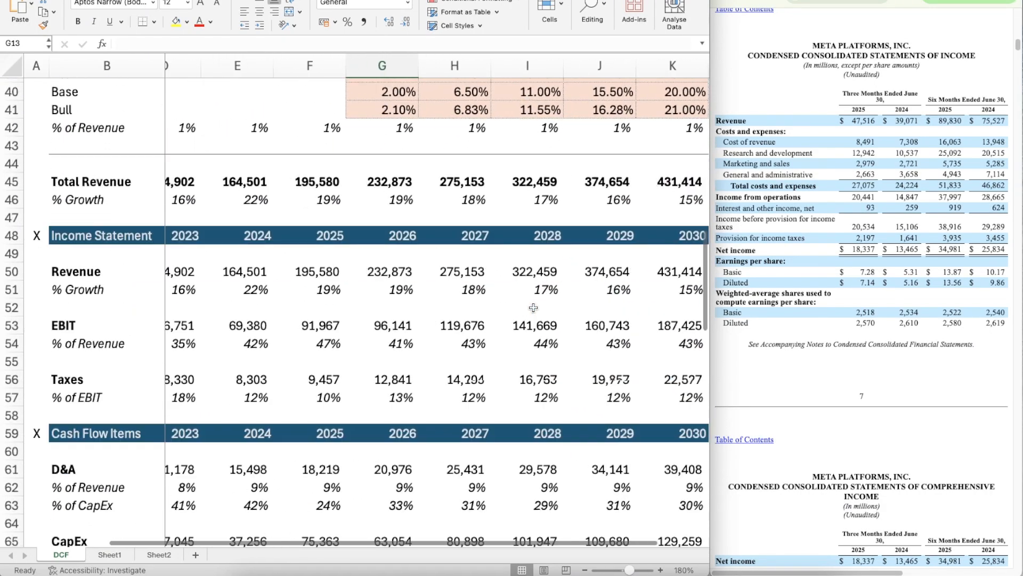
pyautogui.hscroll(1, 534, 308)
pyautogui.scroll(-10, 534, 308)
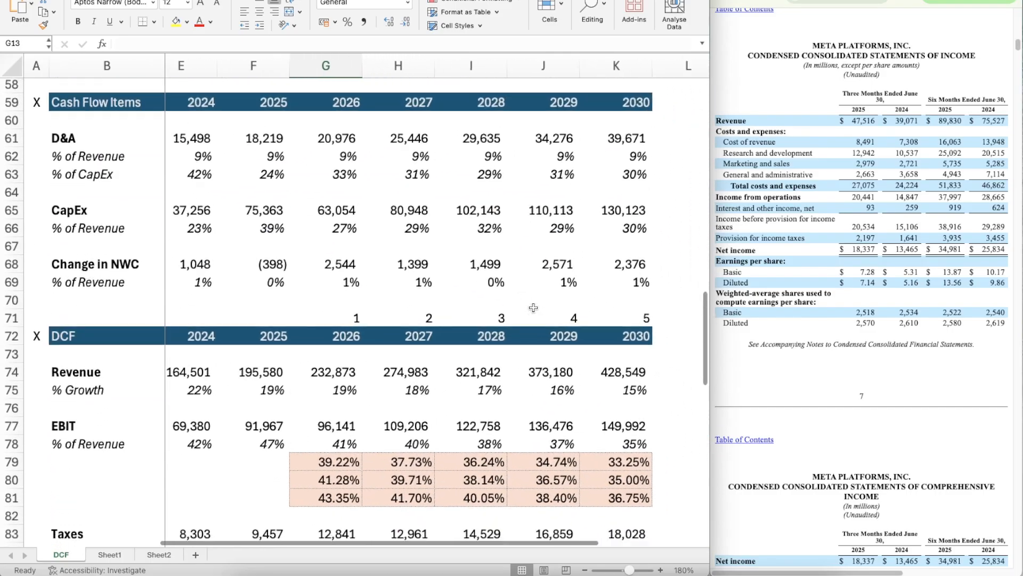
pyautogui.scroll(-1, 534, 308)
pyautogui.hscroll(1, 533, 307)
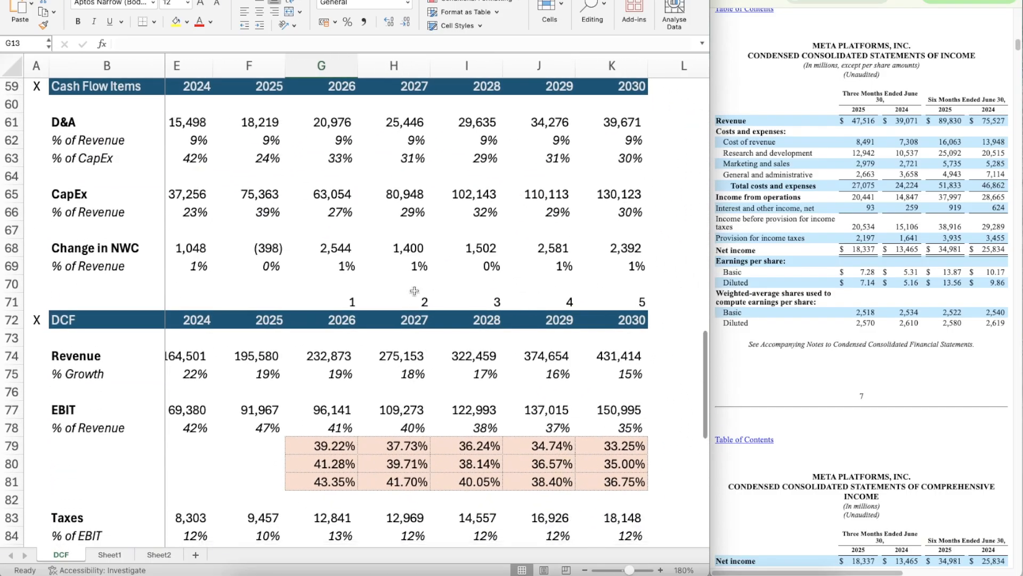
pyautogui.scroll(-3, 489, 463)
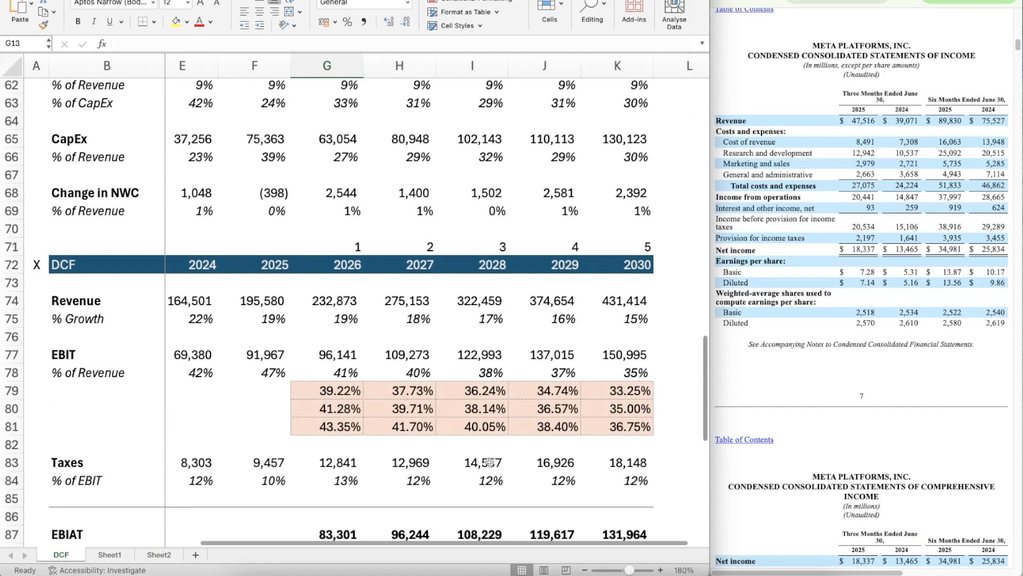
pyautogui.hscroll(-2, 388, 402)
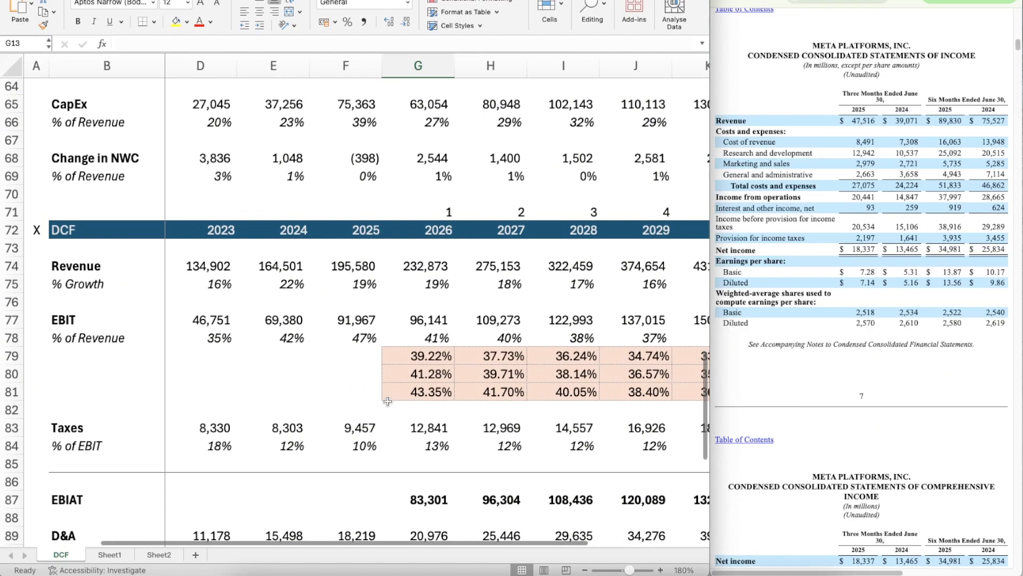
pyautogui.hscroll(2, 387, 402)
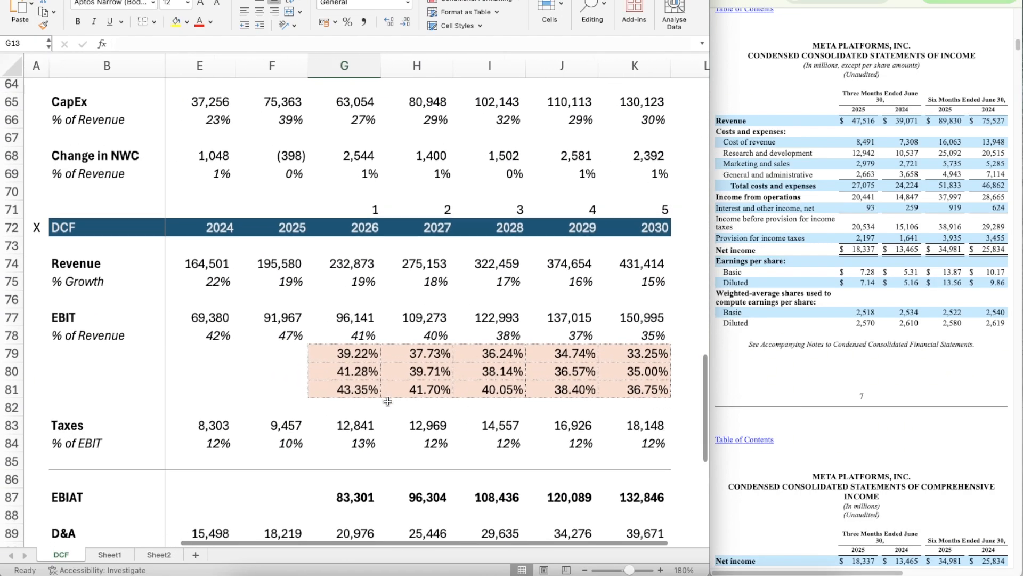
# Step: Set the Base case EBIT margin in G14 to 40%
pyautogui.scroll(20, 387, 401)
pyautogui.hscroll(-3, 387, 402)
pyautogui.hscroll(1, 387, 401)
pyautogui.click(480, 319)
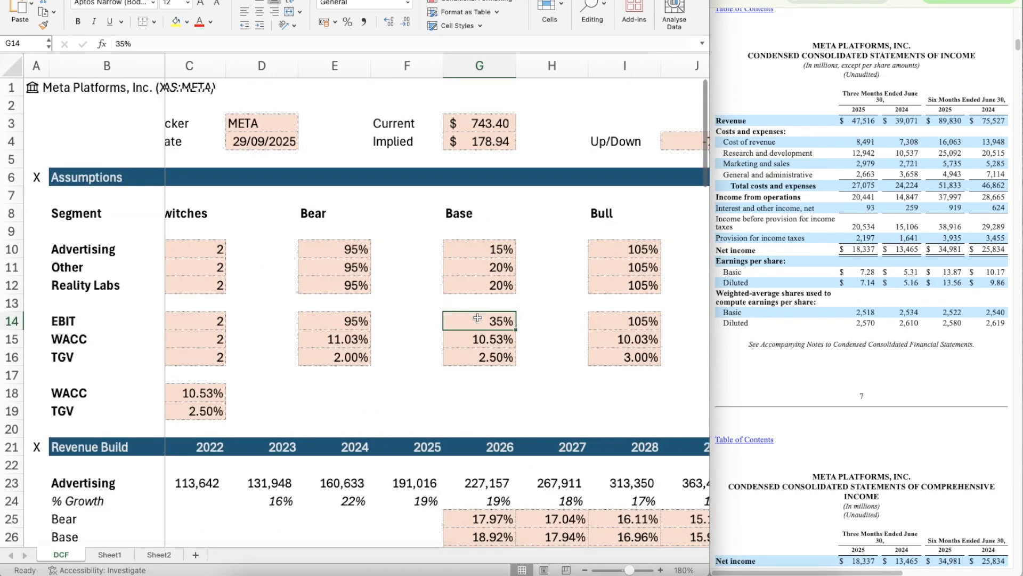
pyautogui.write('40')
pyautogui.press('Return')
# Step: Check the implied share price and the upside/downside against the Base case assumptions
pyautogui.scroll(-1, 523, 425)
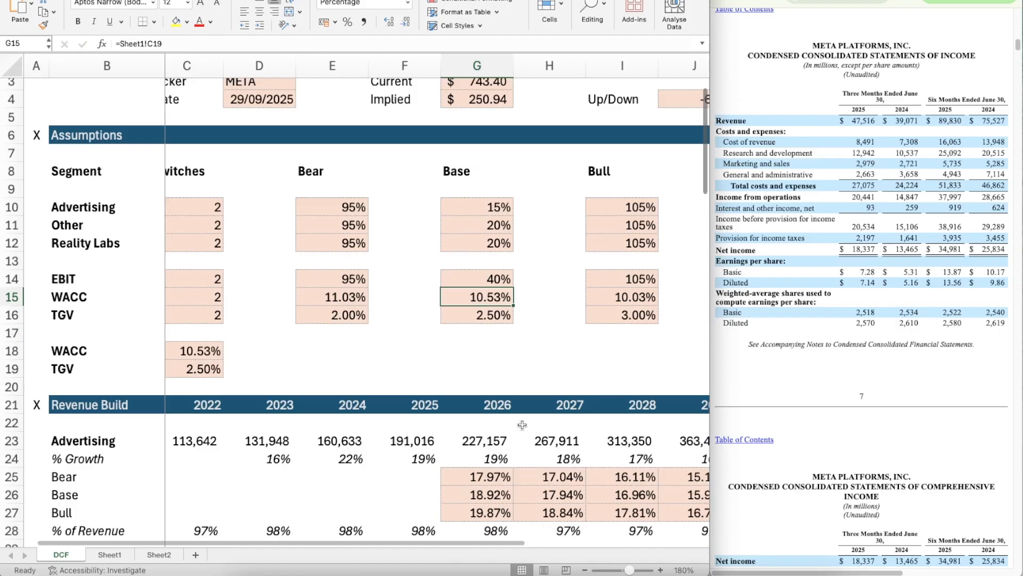
pyautogui.scroll(1, 522, 424)
pyautogui.hscroll(-1, 523, 425)
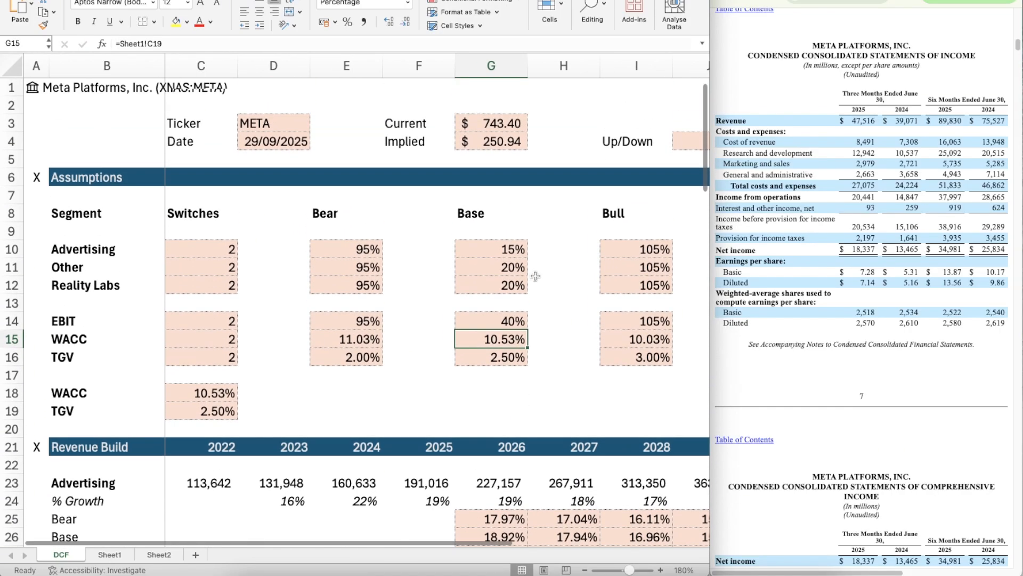
pyautogui.hscroll(1, 535, 276)
pyautogui.scroll(-1, 536, 275)
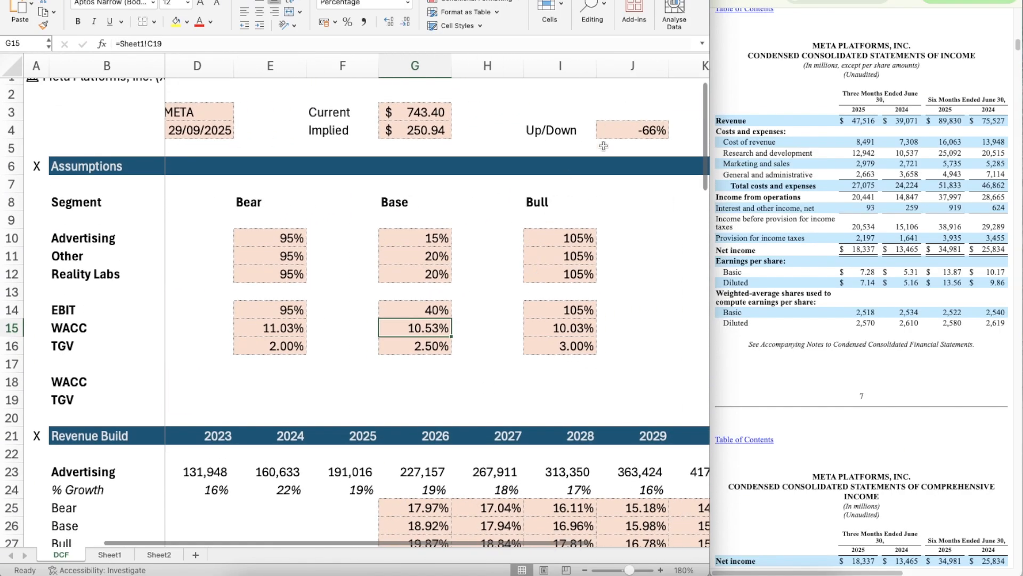
pyautogui.scroll(-5, 417, 333)
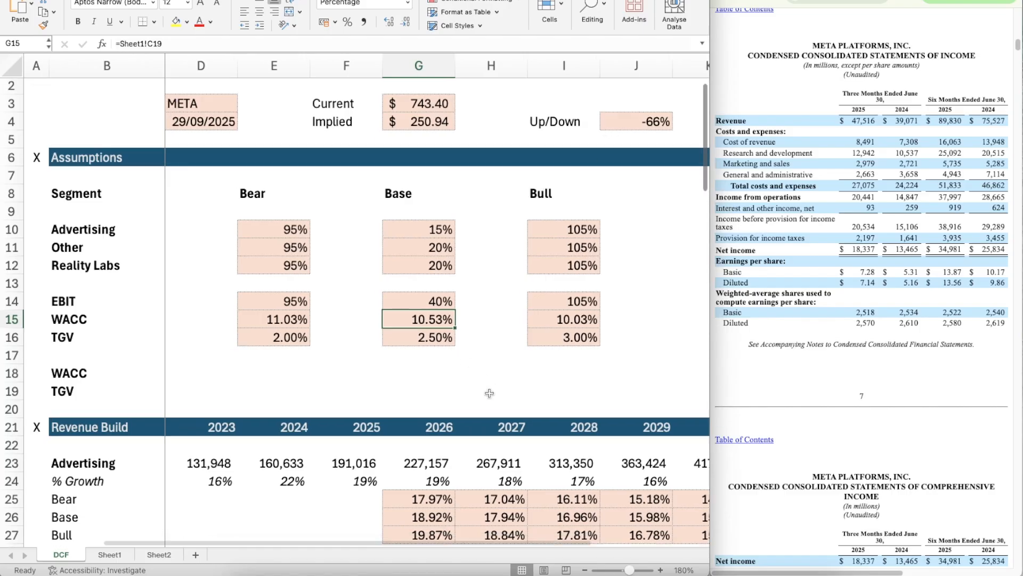
pyautogui.hscroll(-1, 417, 333)
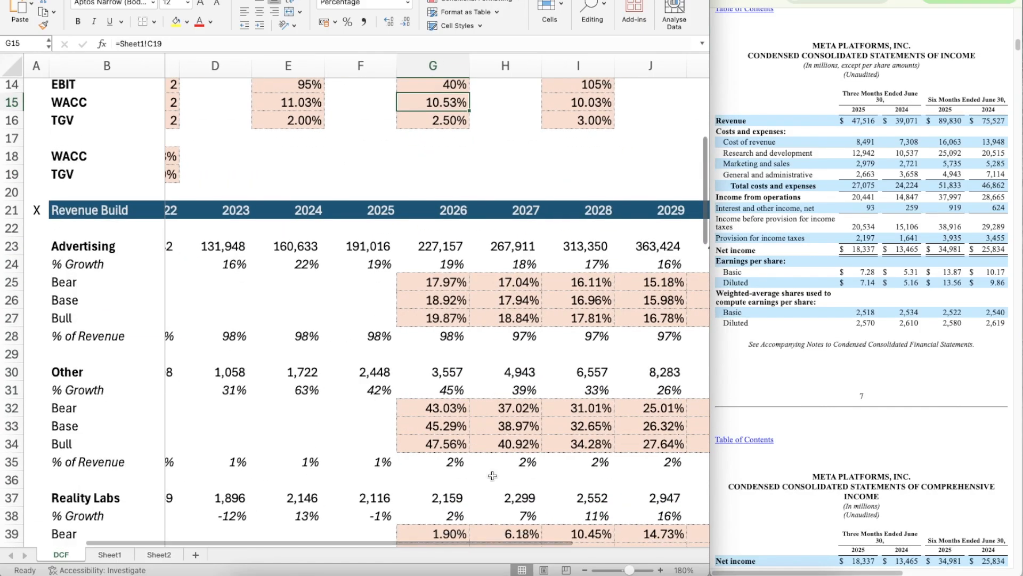
# Step: Reduce the worksheet zoom to 140% and review the whole model from the assumptions down to the implied share price
pyautogui.click(584, 569)
pyautogui.click(585, 570)
pyautogui.click(585, 570)
pyautogui.click(585, 570)
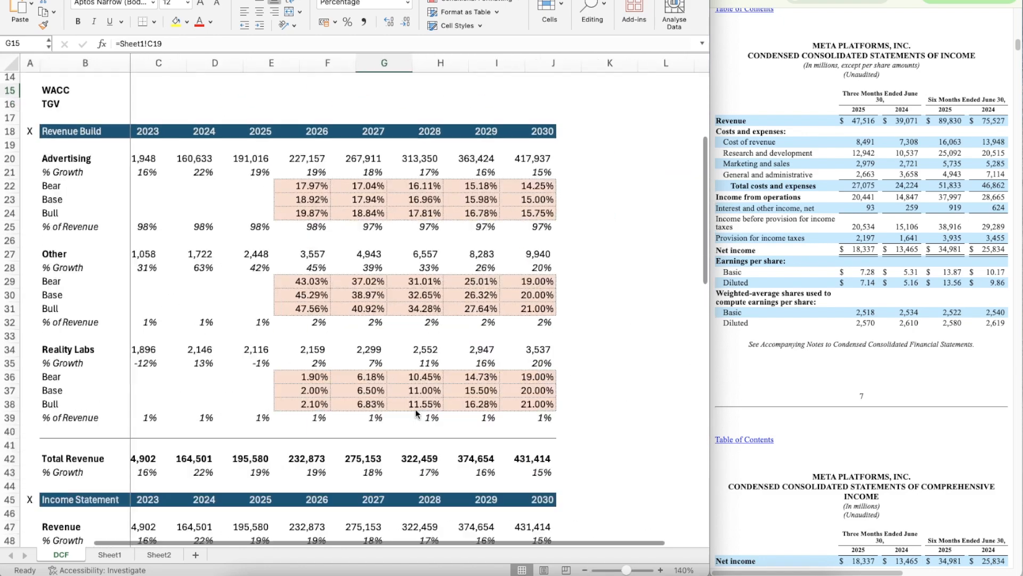
pyautogui.scroll(5, 414, 408)
pyautogui.hscroll(-1, 415, 408)
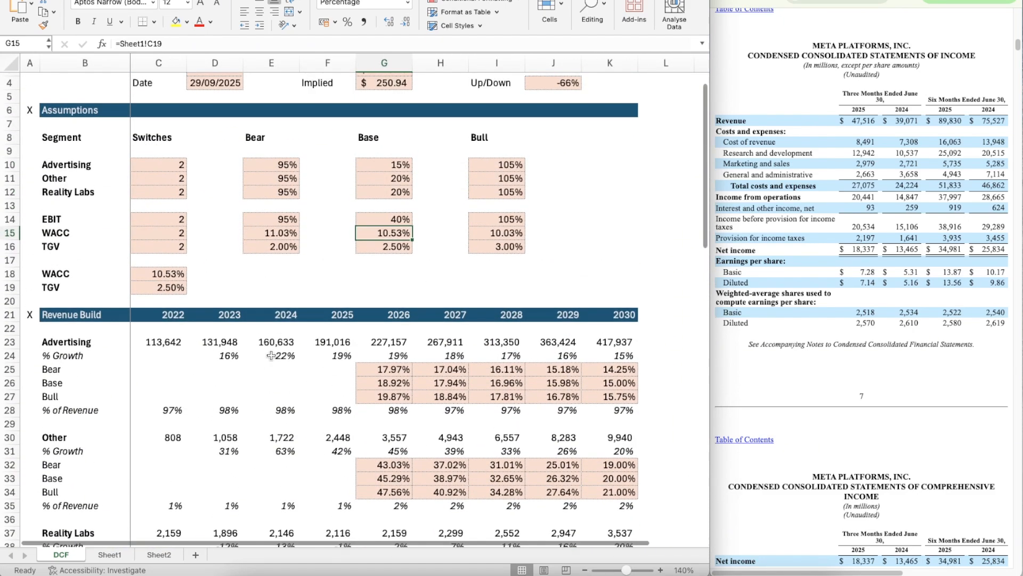
pyautogui.scroll(2, 271, 355)
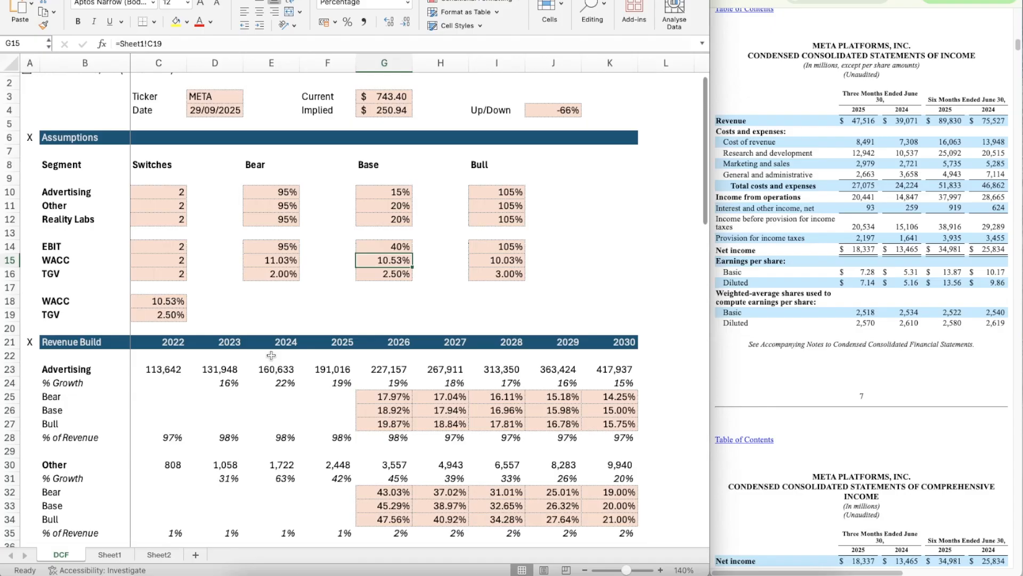
pyautogui.scroll(-15, 272, 355)
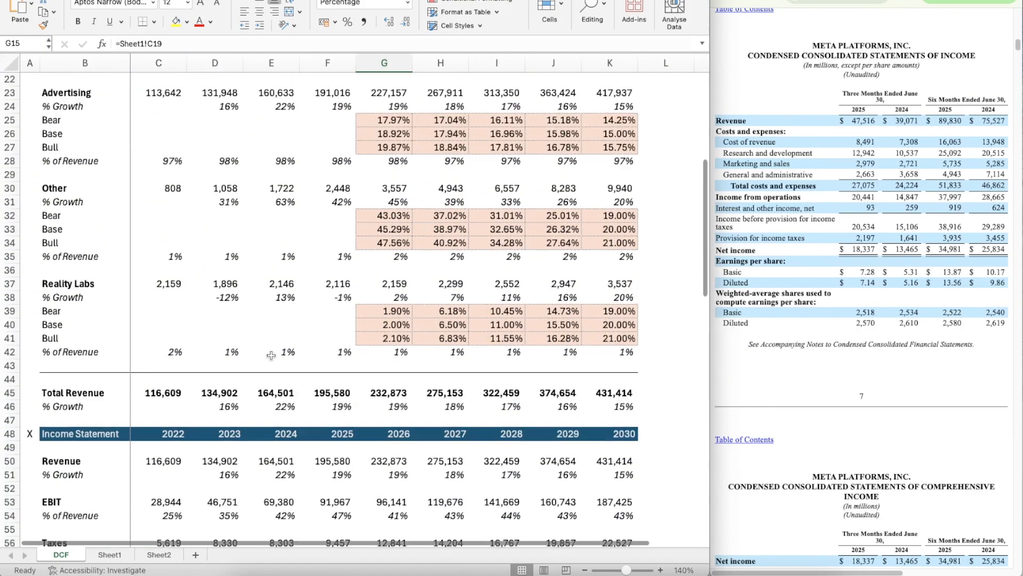
pyautogui.scroll(-10, 271, 355)
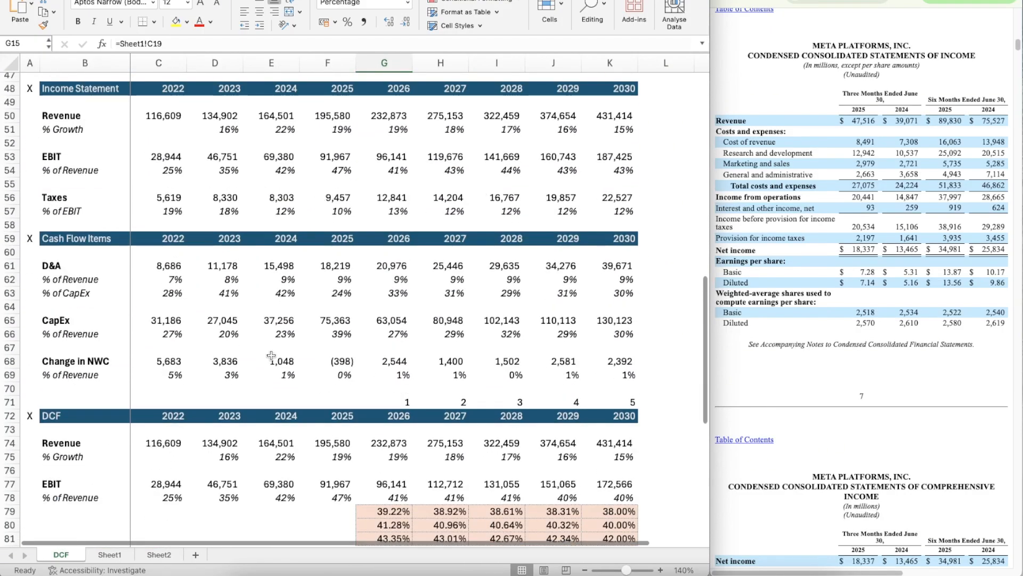
pyautogui.scroll(-7, 271, 356)
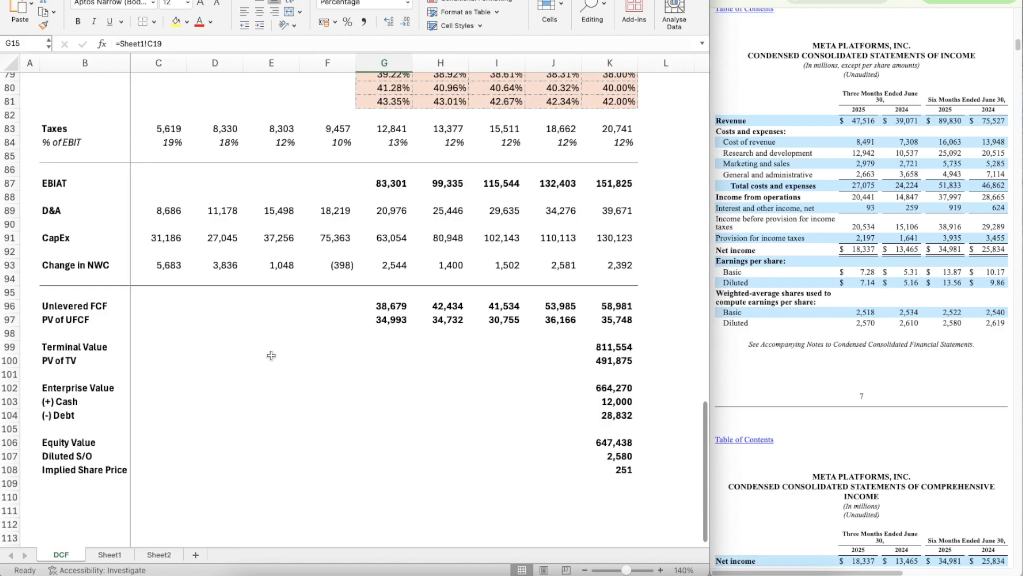
pyautogui.scroll(-1, 271, 356)
pyautogui.scroll(4, 271, 355)
pyautogui.scroll(-1, 271, 355)
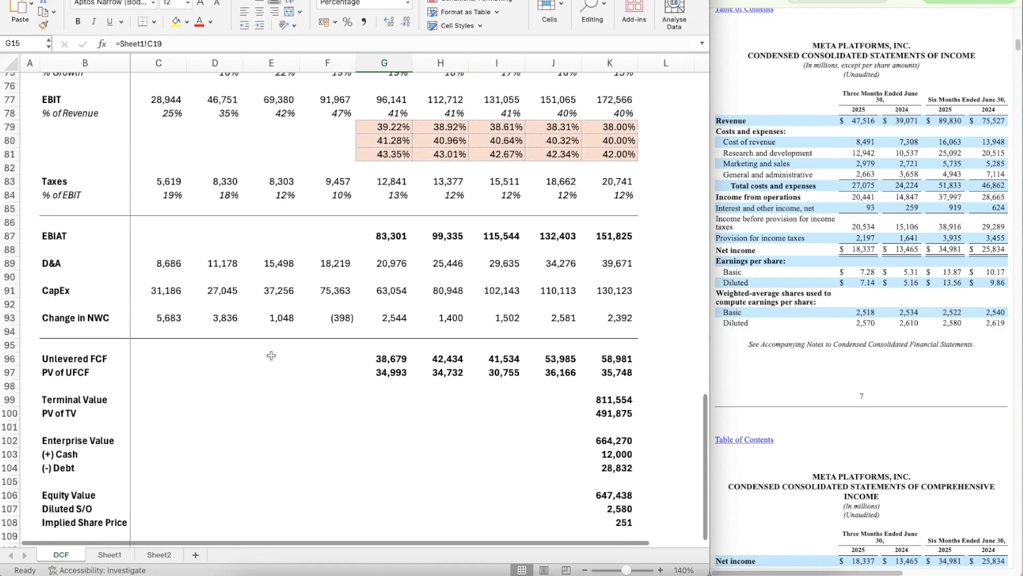
pyautogui.scroll(15, 271, 355)
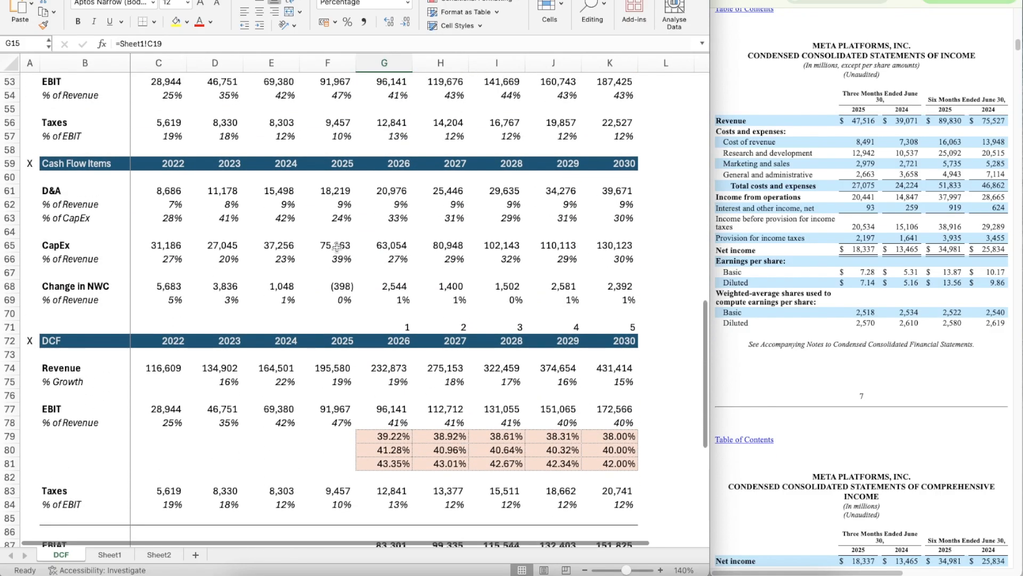
pyautogui.scroll(8, 435, 293)
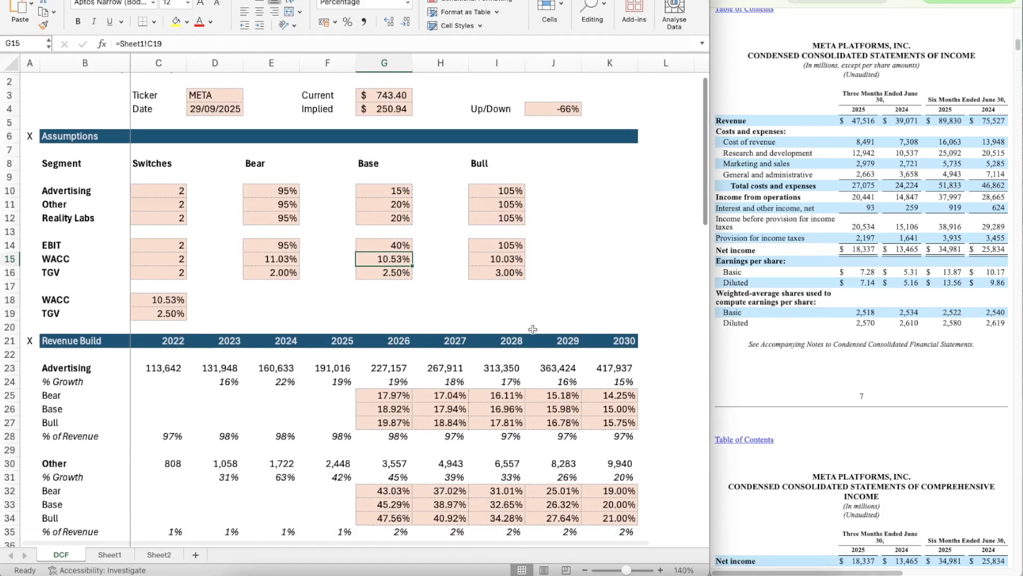